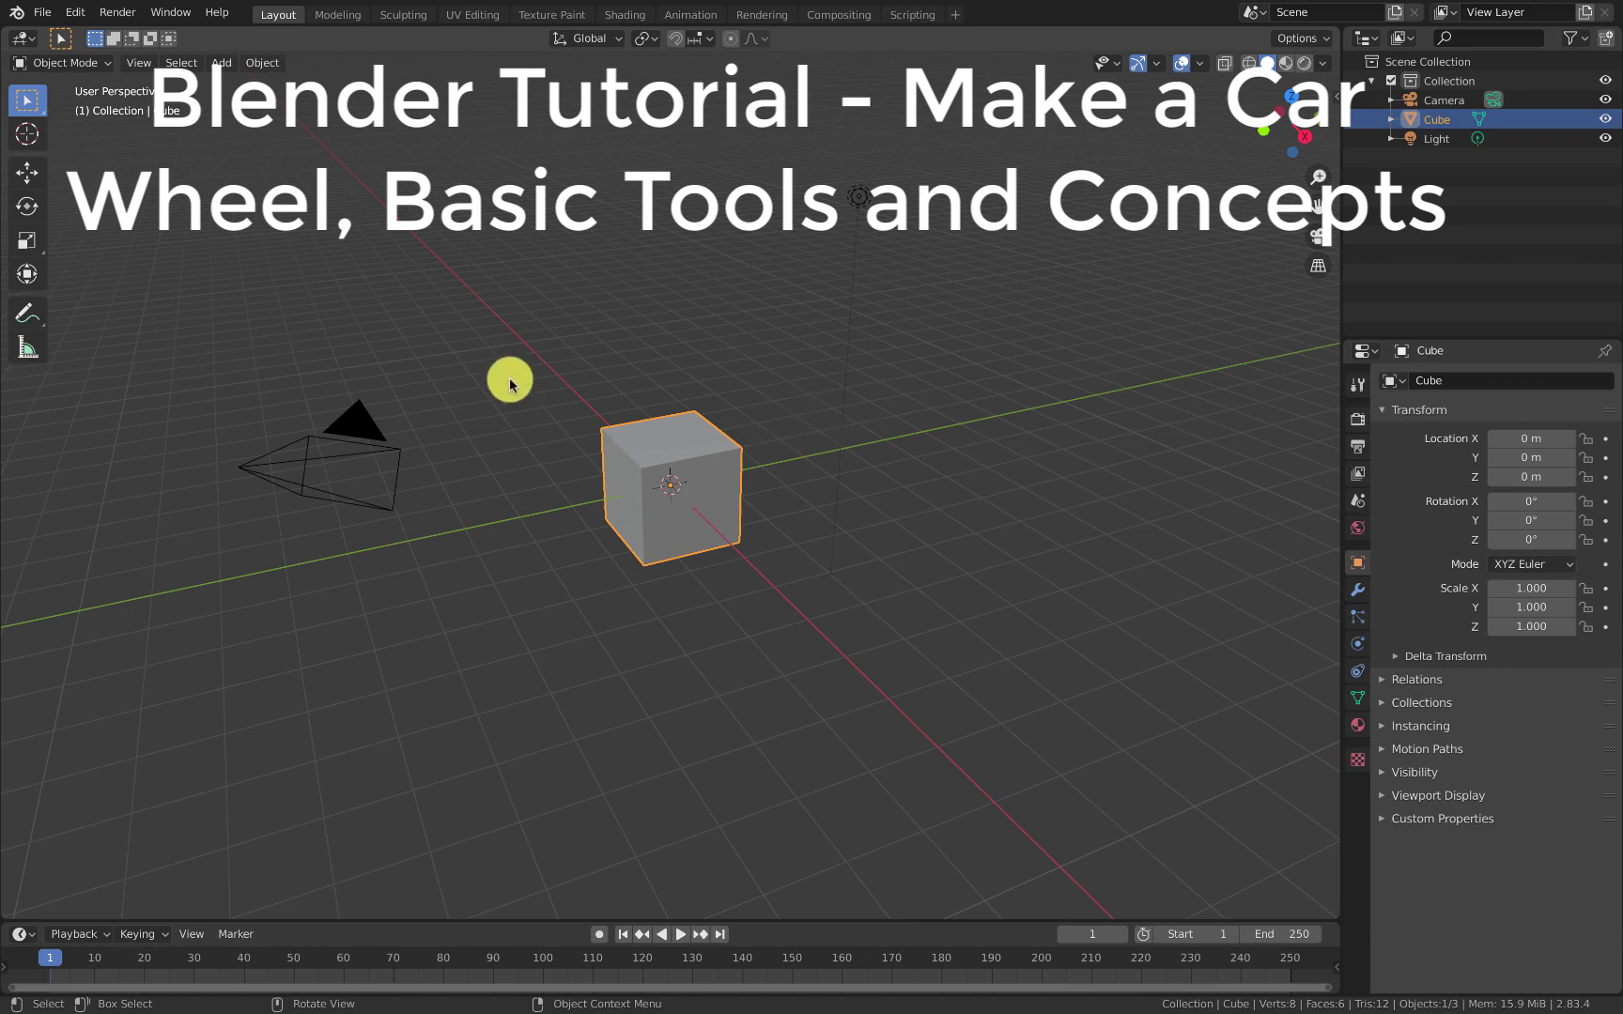
# Step: Hide the default camera and light in the viewport
pyautogui.click(374, 427)
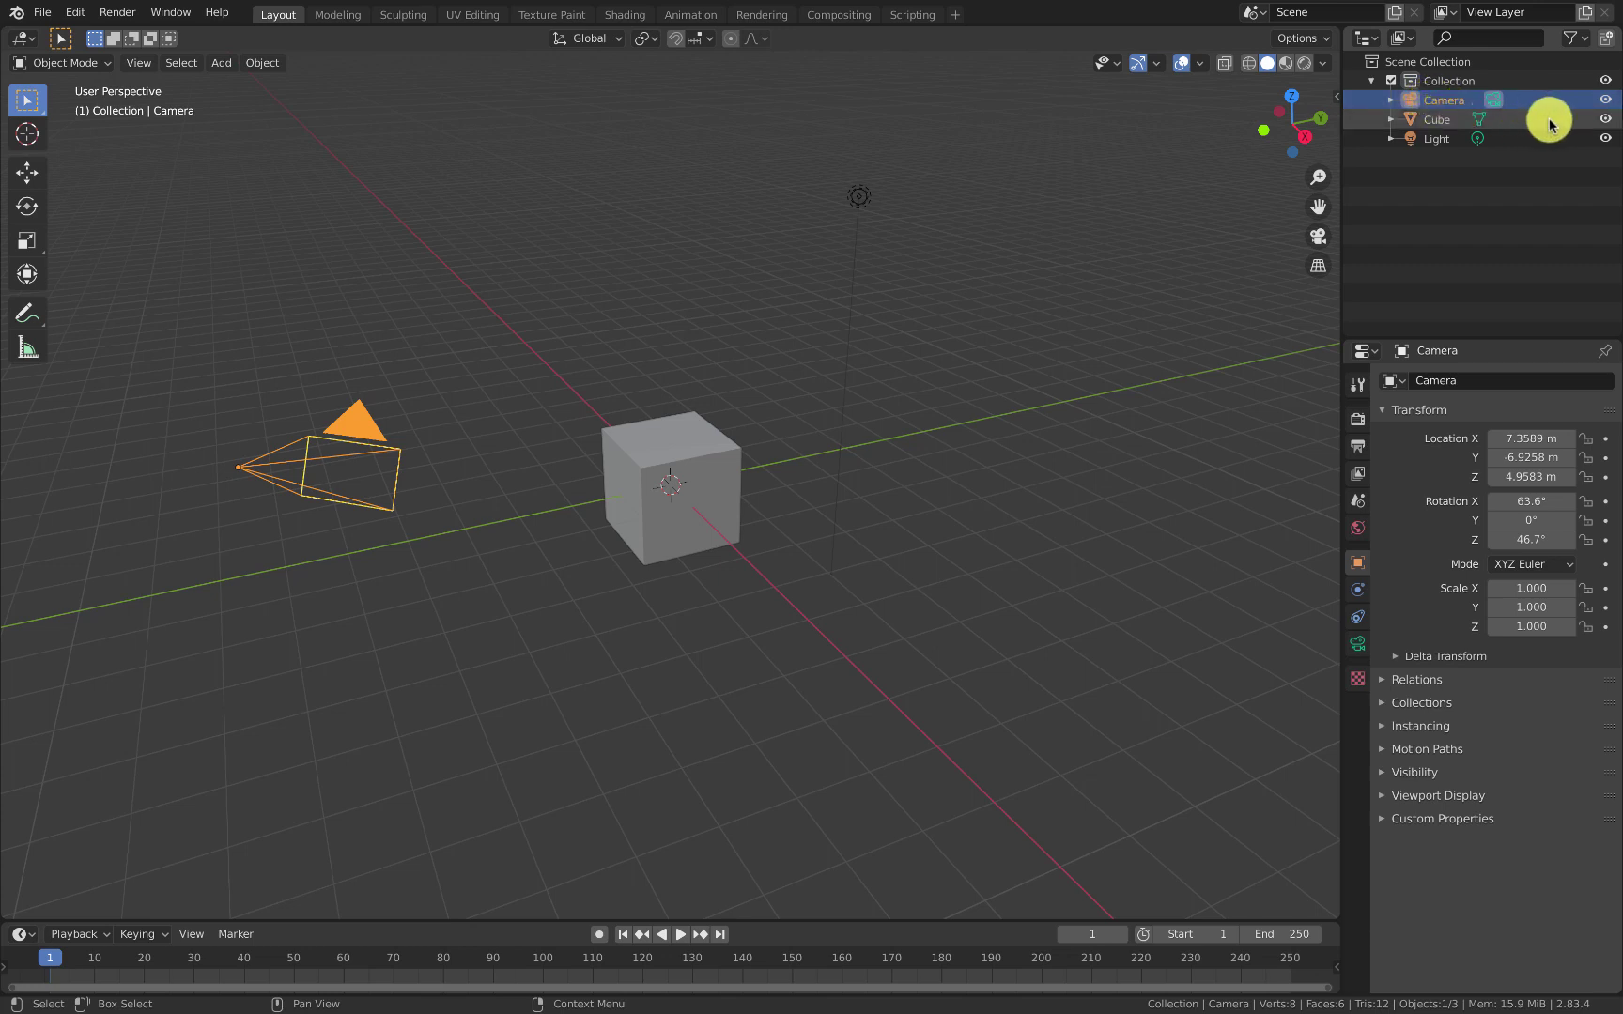
pyautogui.click(1605, 104)
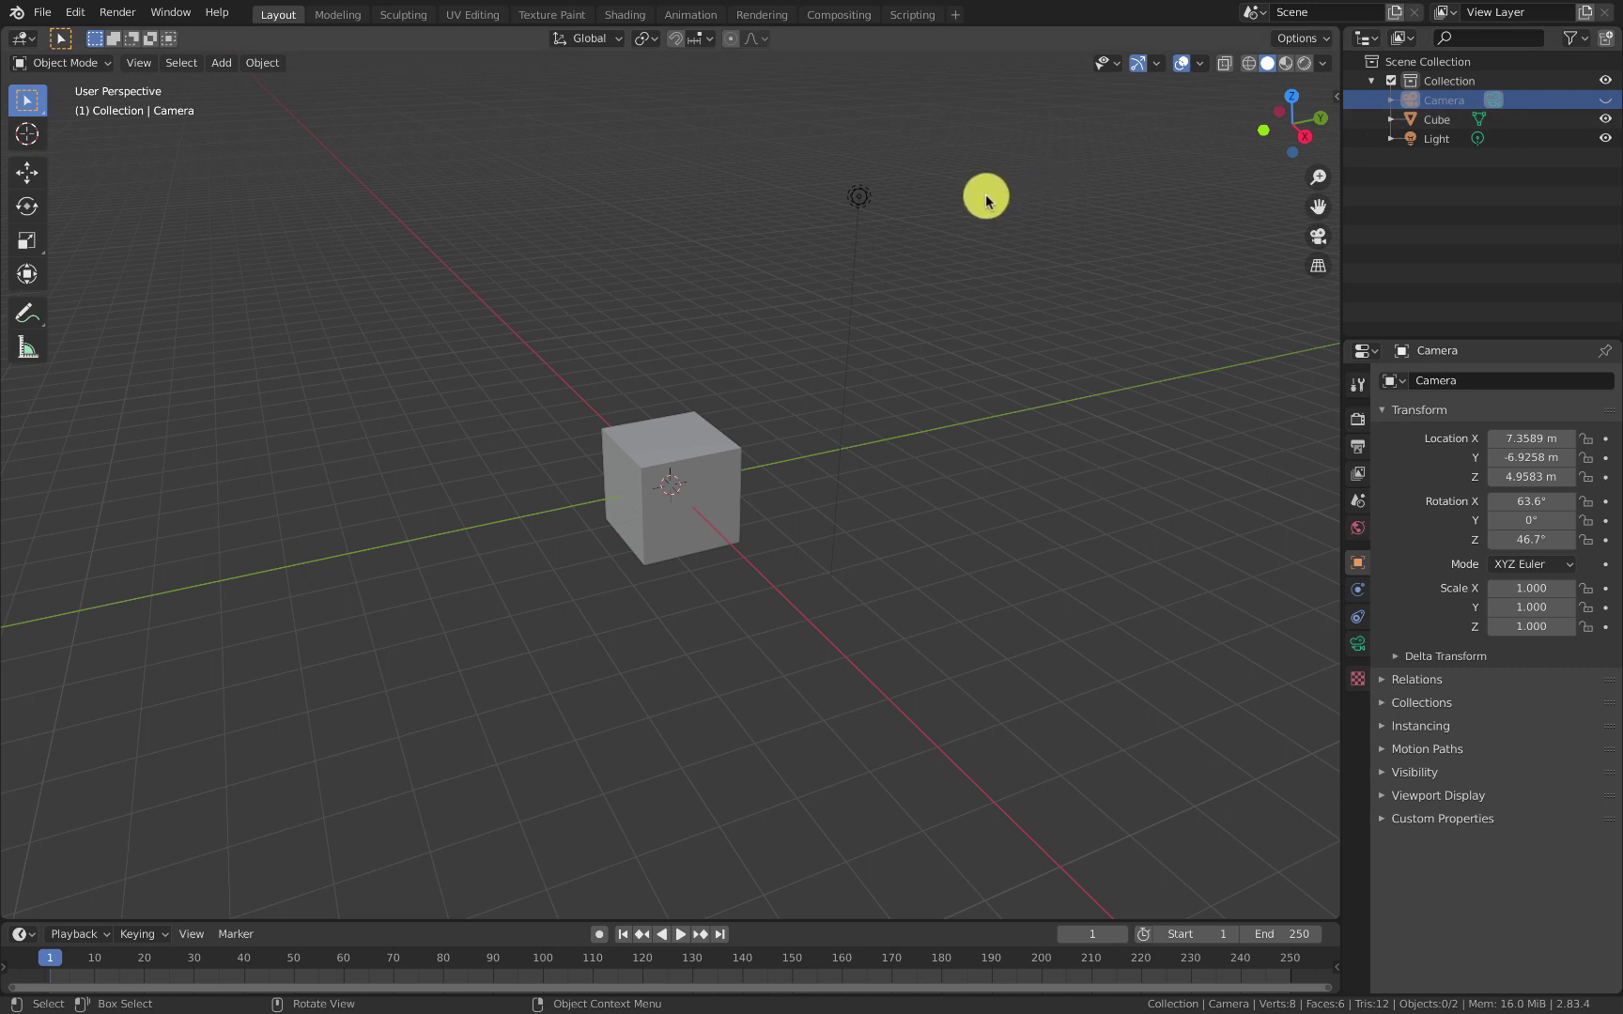
pyautogui.click(857, 197)
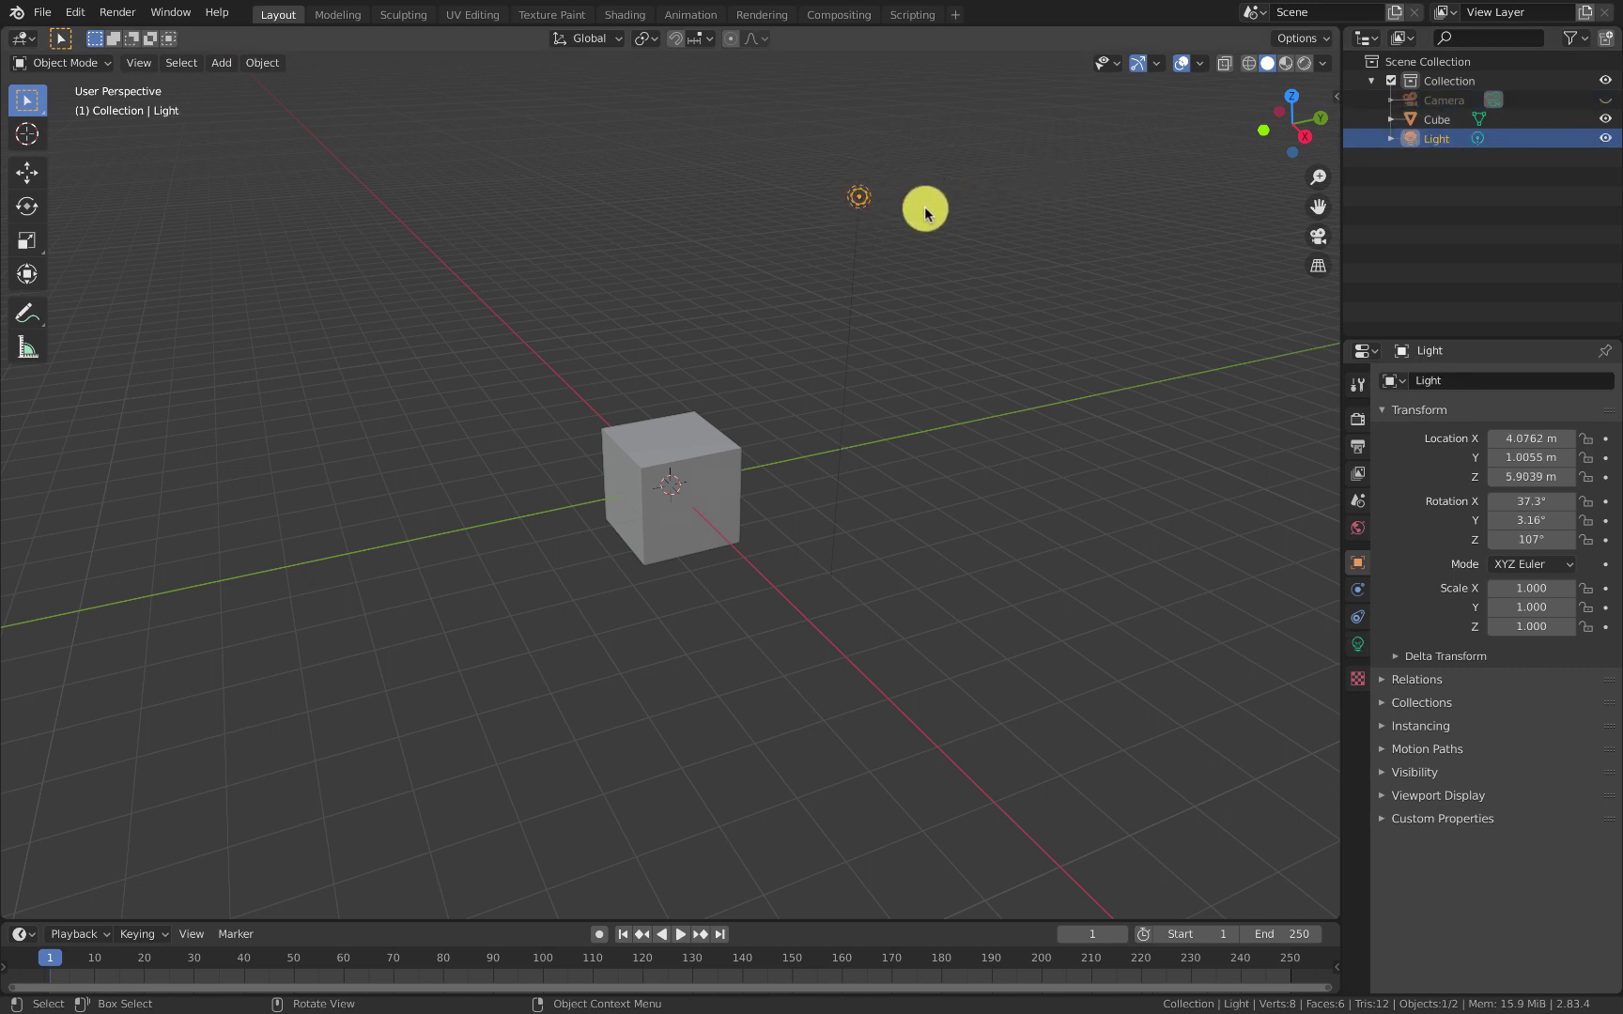
pyautogui.press('x')
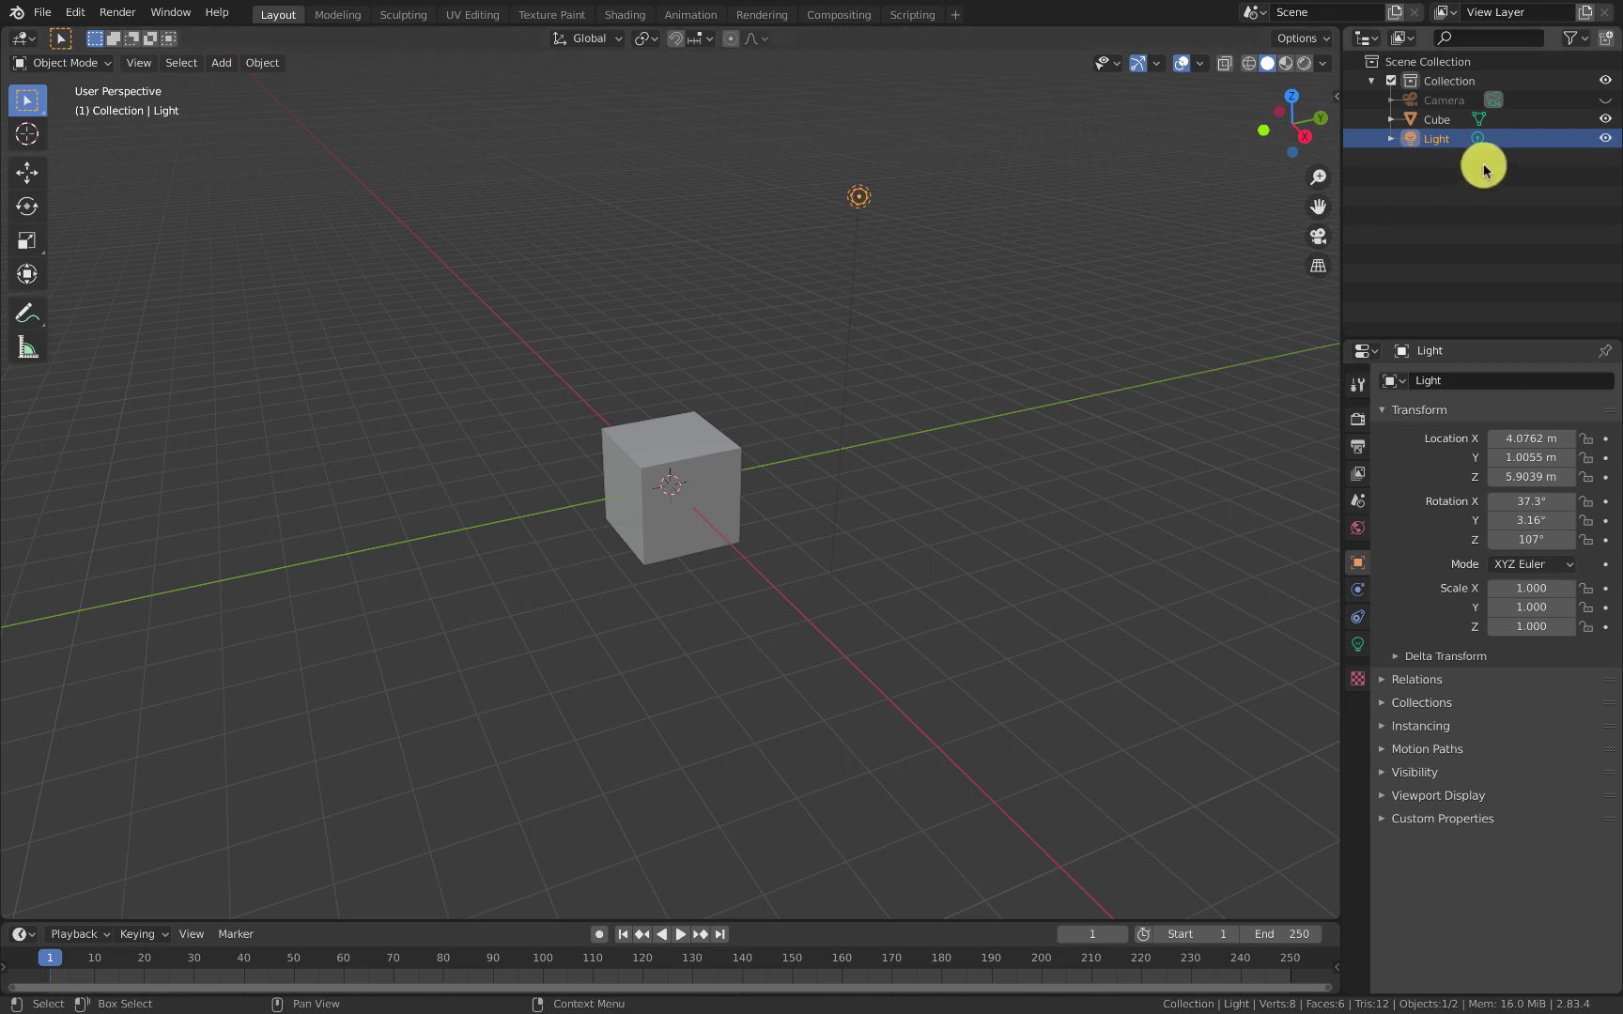
pyautogui.click(1605, 139)
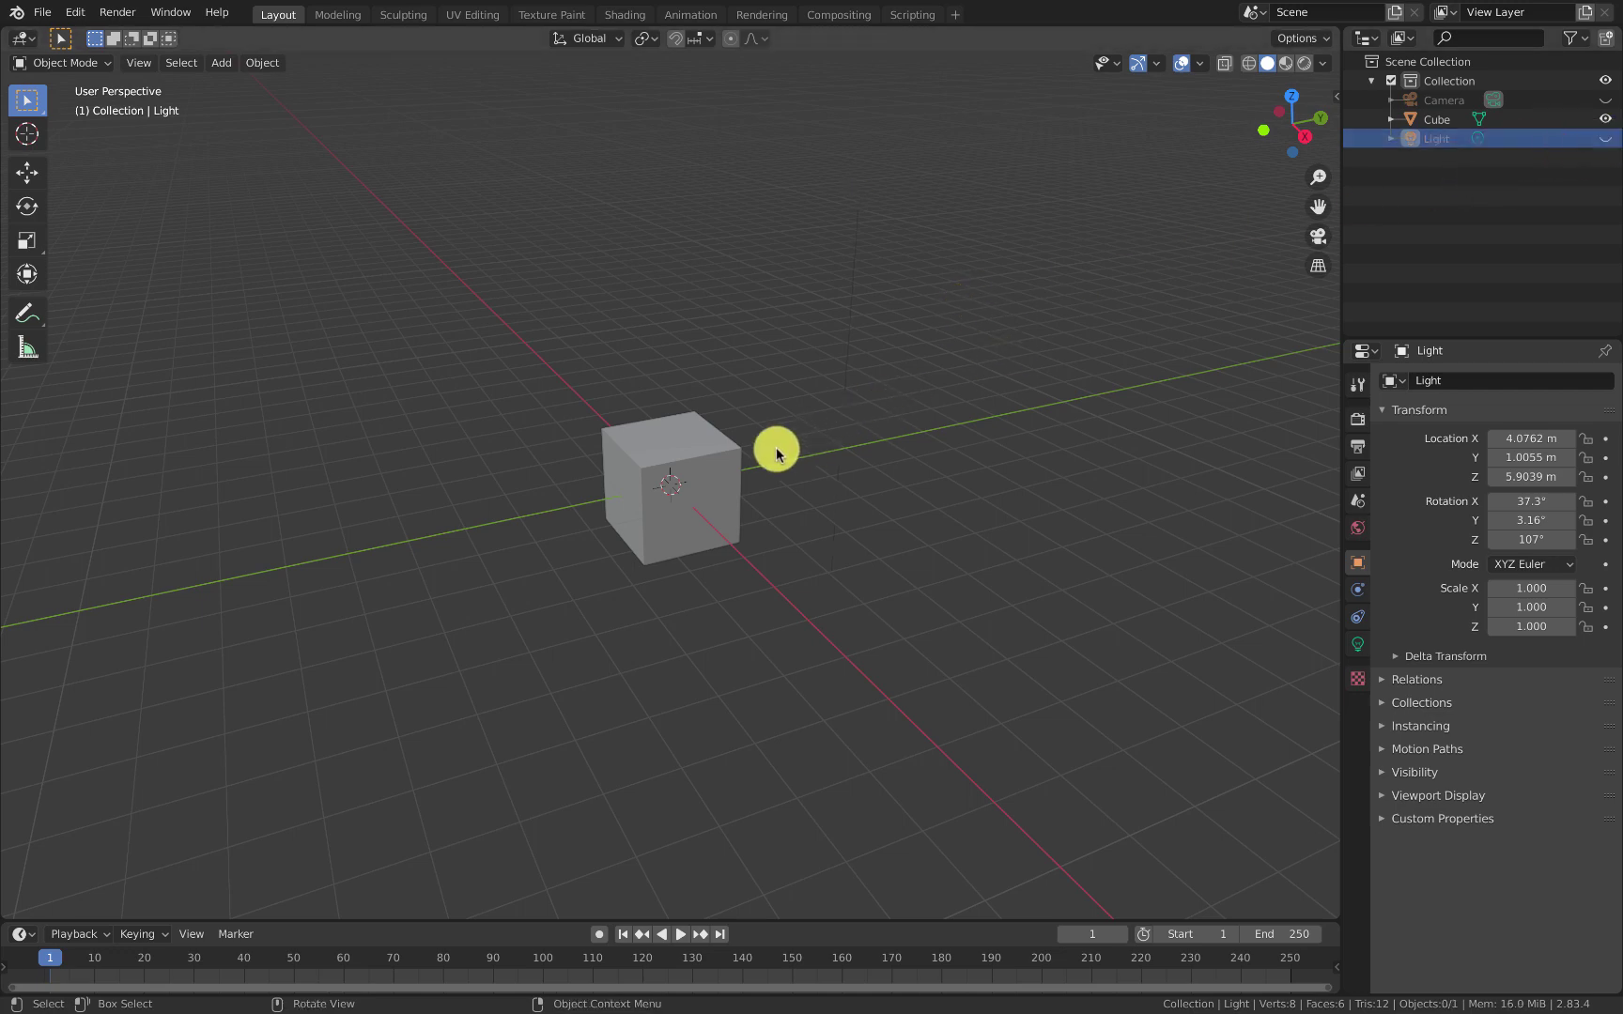
# Step: Delete the default cube from the scene
pyautogui.click(714, 470)
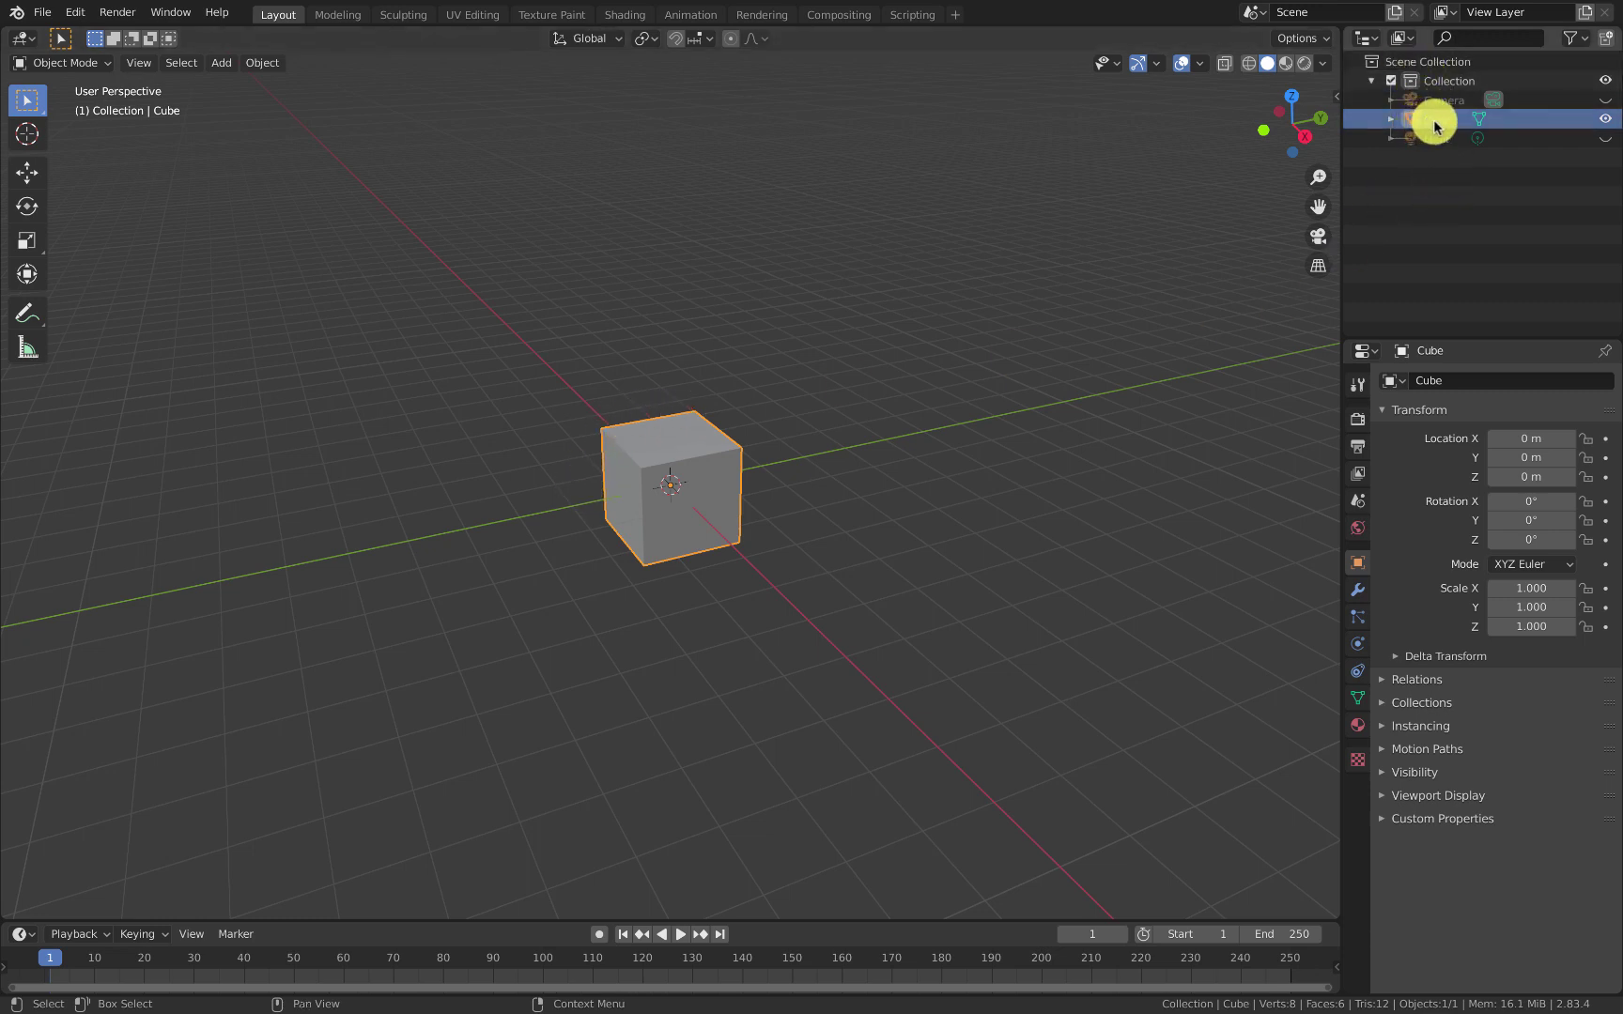
pyautogui.press('x')
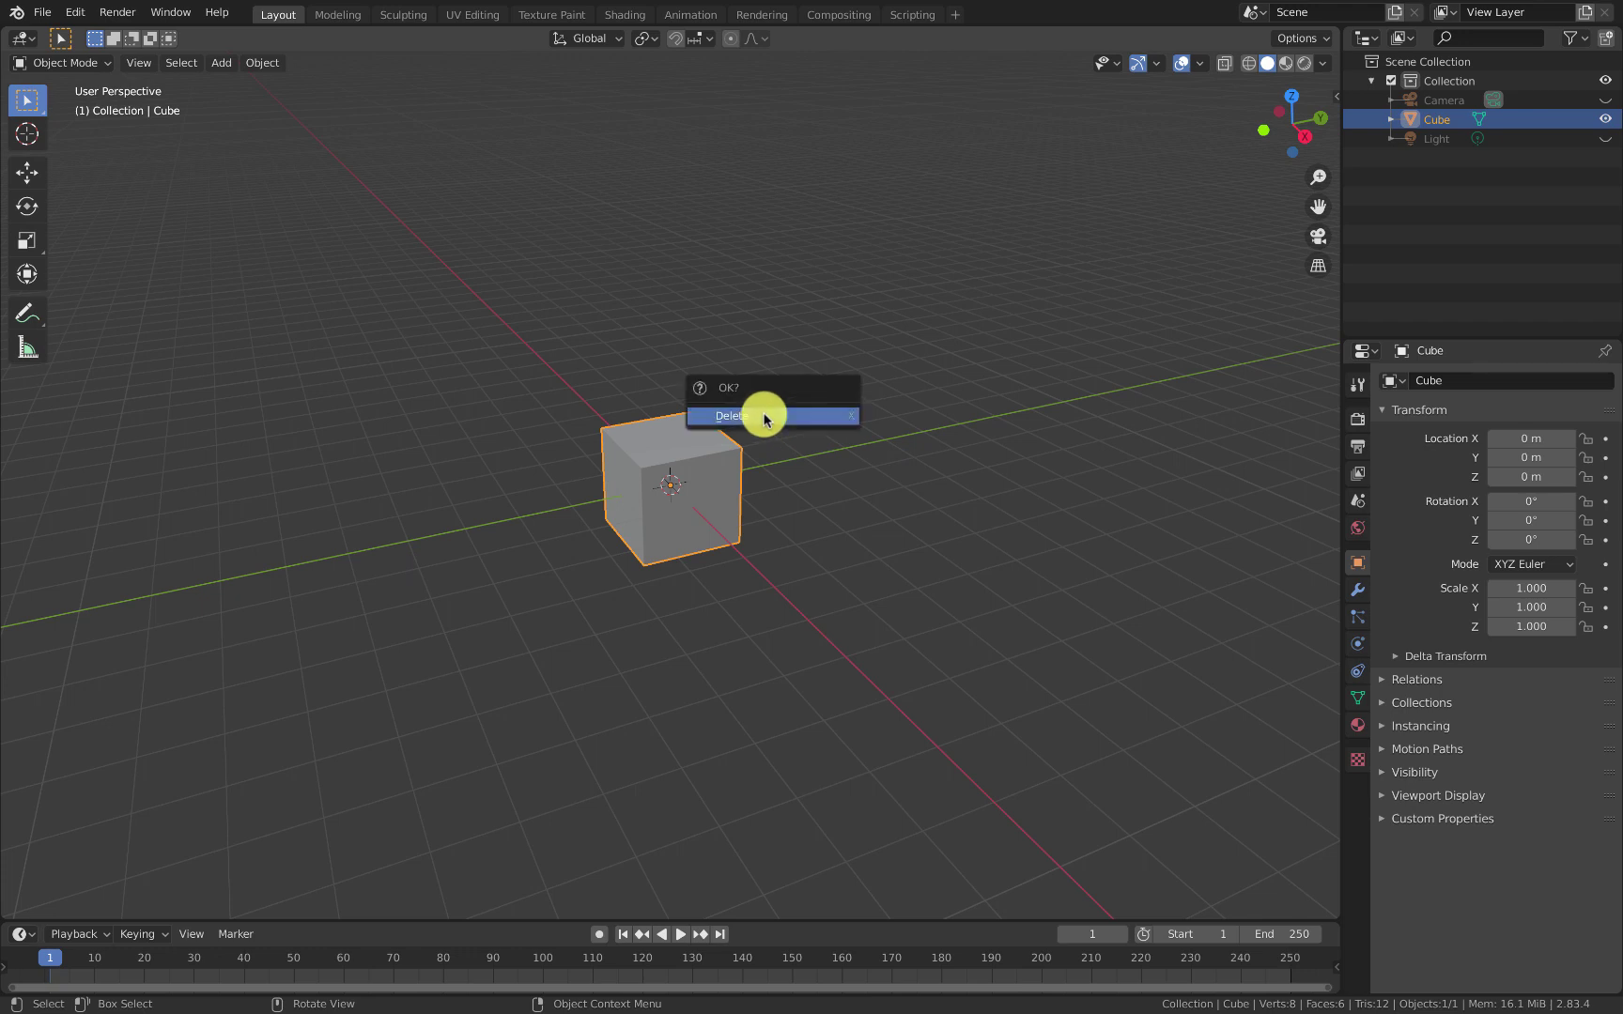
pyautogui.rightClick(1448, 119)
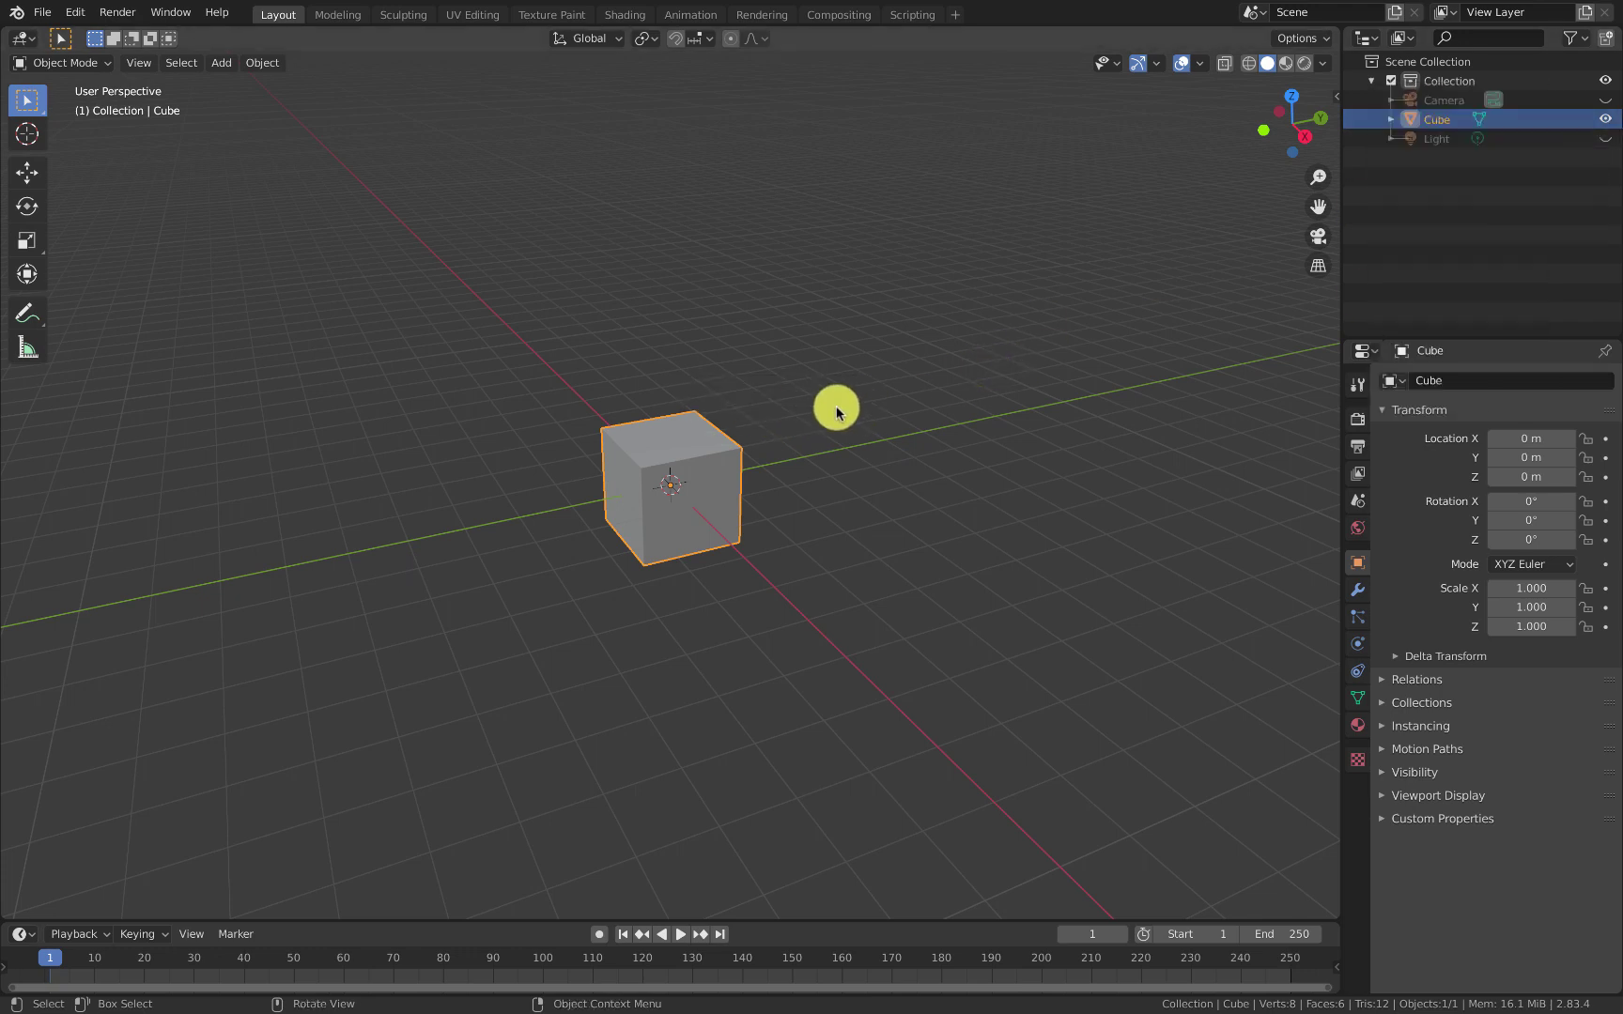
pyautogui.press('x')
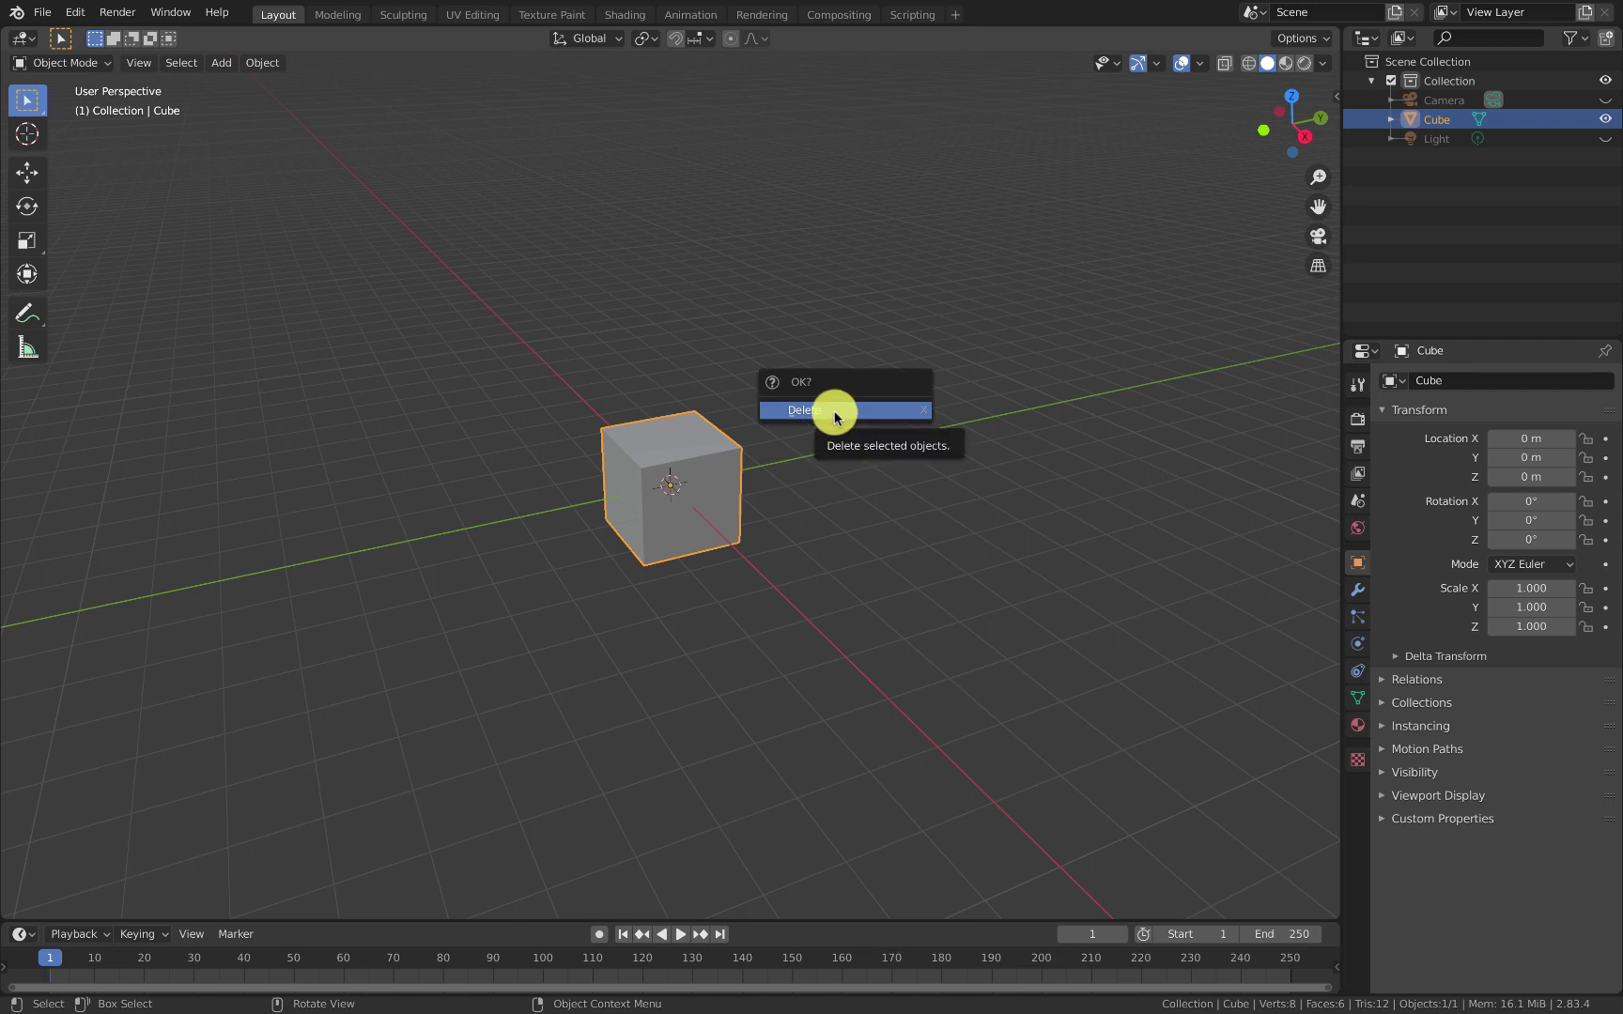
pyautogui.click(835, 410)
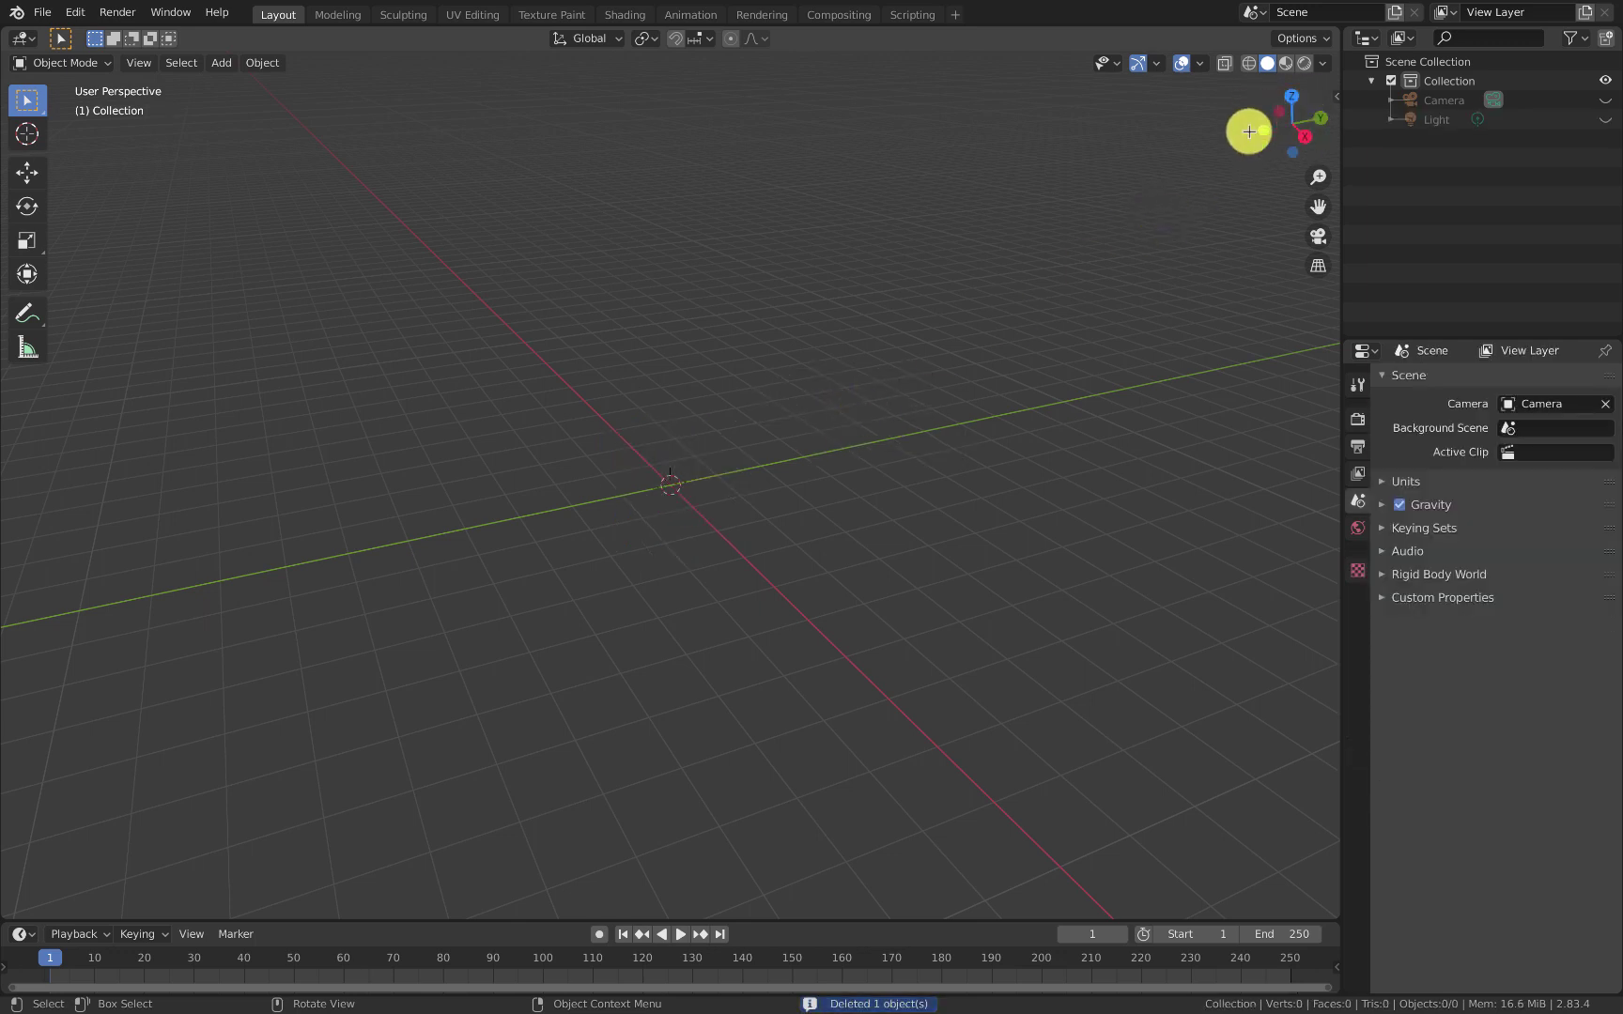
# Step: Add a mesh circle at the world origin while in the Right Orthographic view
pyautogui.moveTo(1305, 135)
pyautogui.mouseDown()
pyautogui.moveTo(1238, 112)
pyautogui.moveTo(1300, 136)
pyautogui.mouseUp()
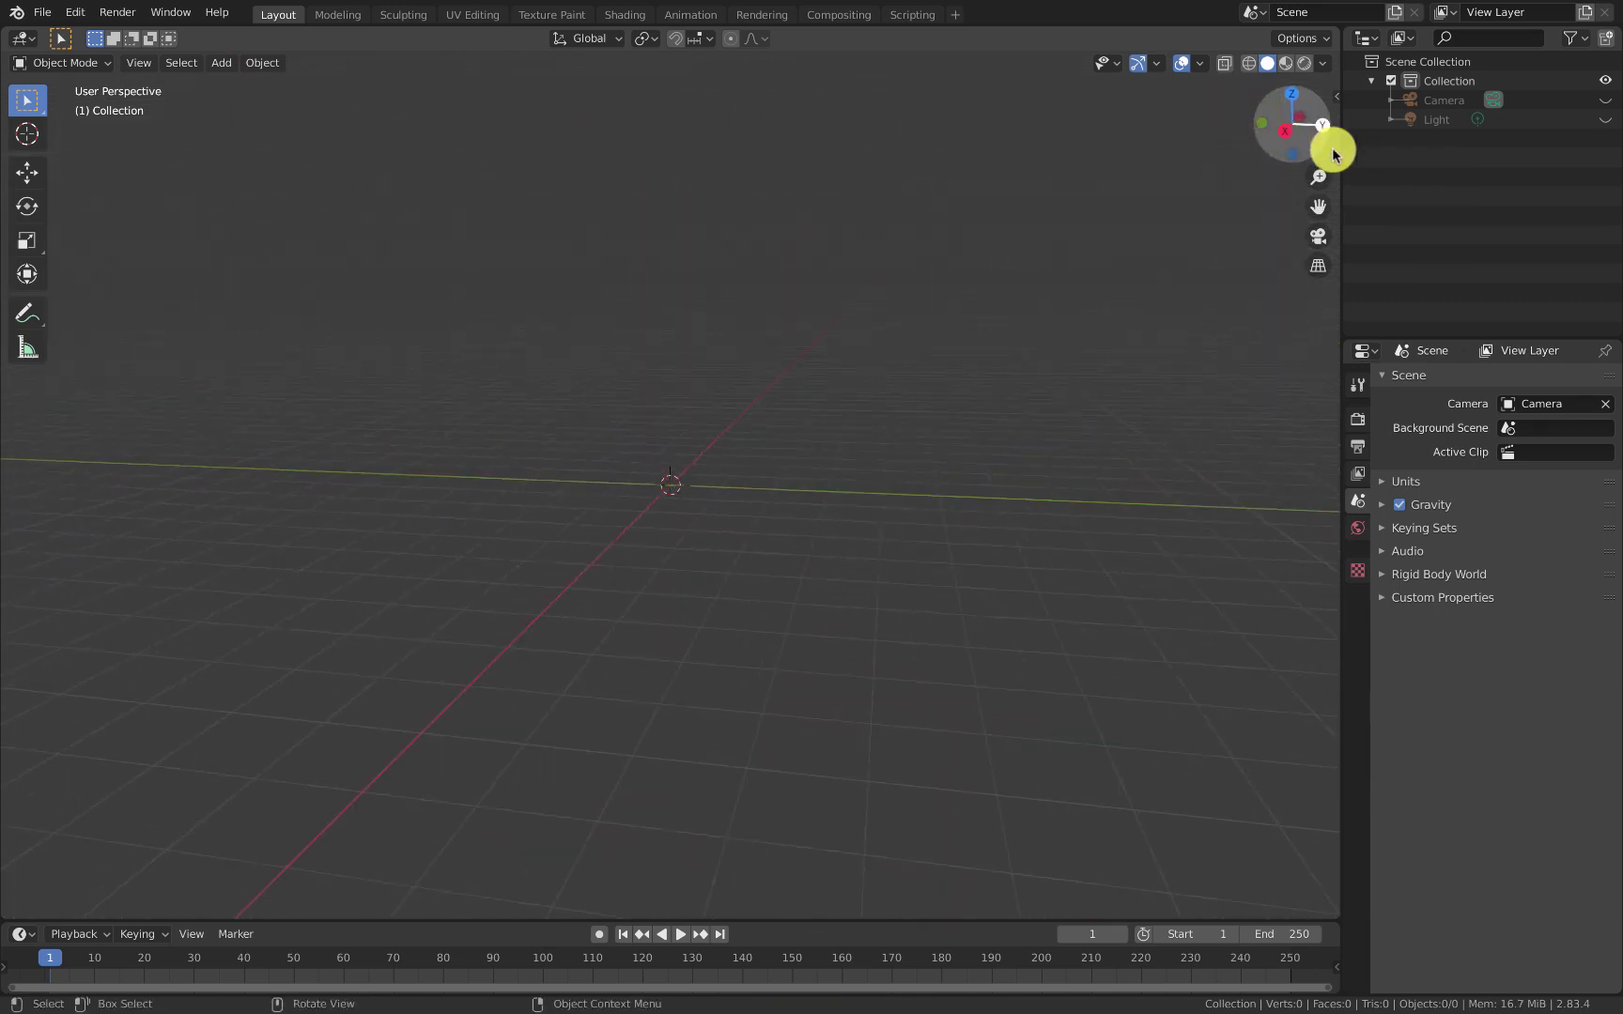
pyautogui.click(1285, 127)
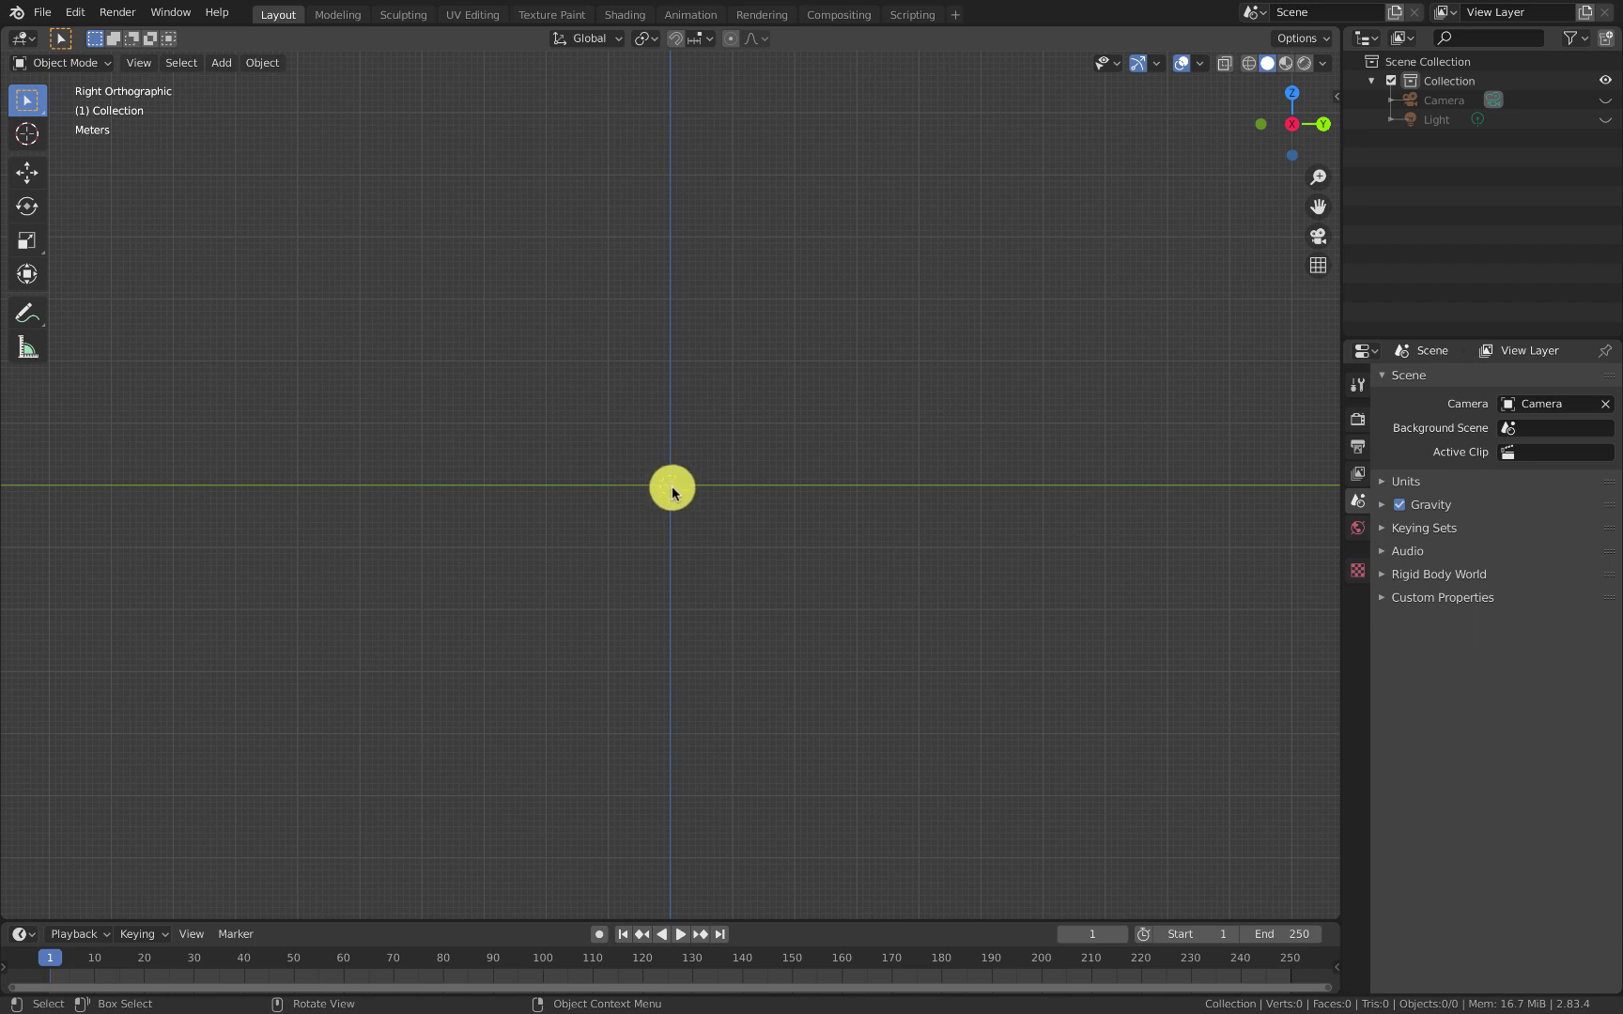
pyautogui.moveTo(676, 495)
pyautogui.mouseDown(button='middle')
pyautogui.moveTo(718, 536)
pyautogui.moveTo(650, 492)
pyautogui.mouseUp(button='middle')
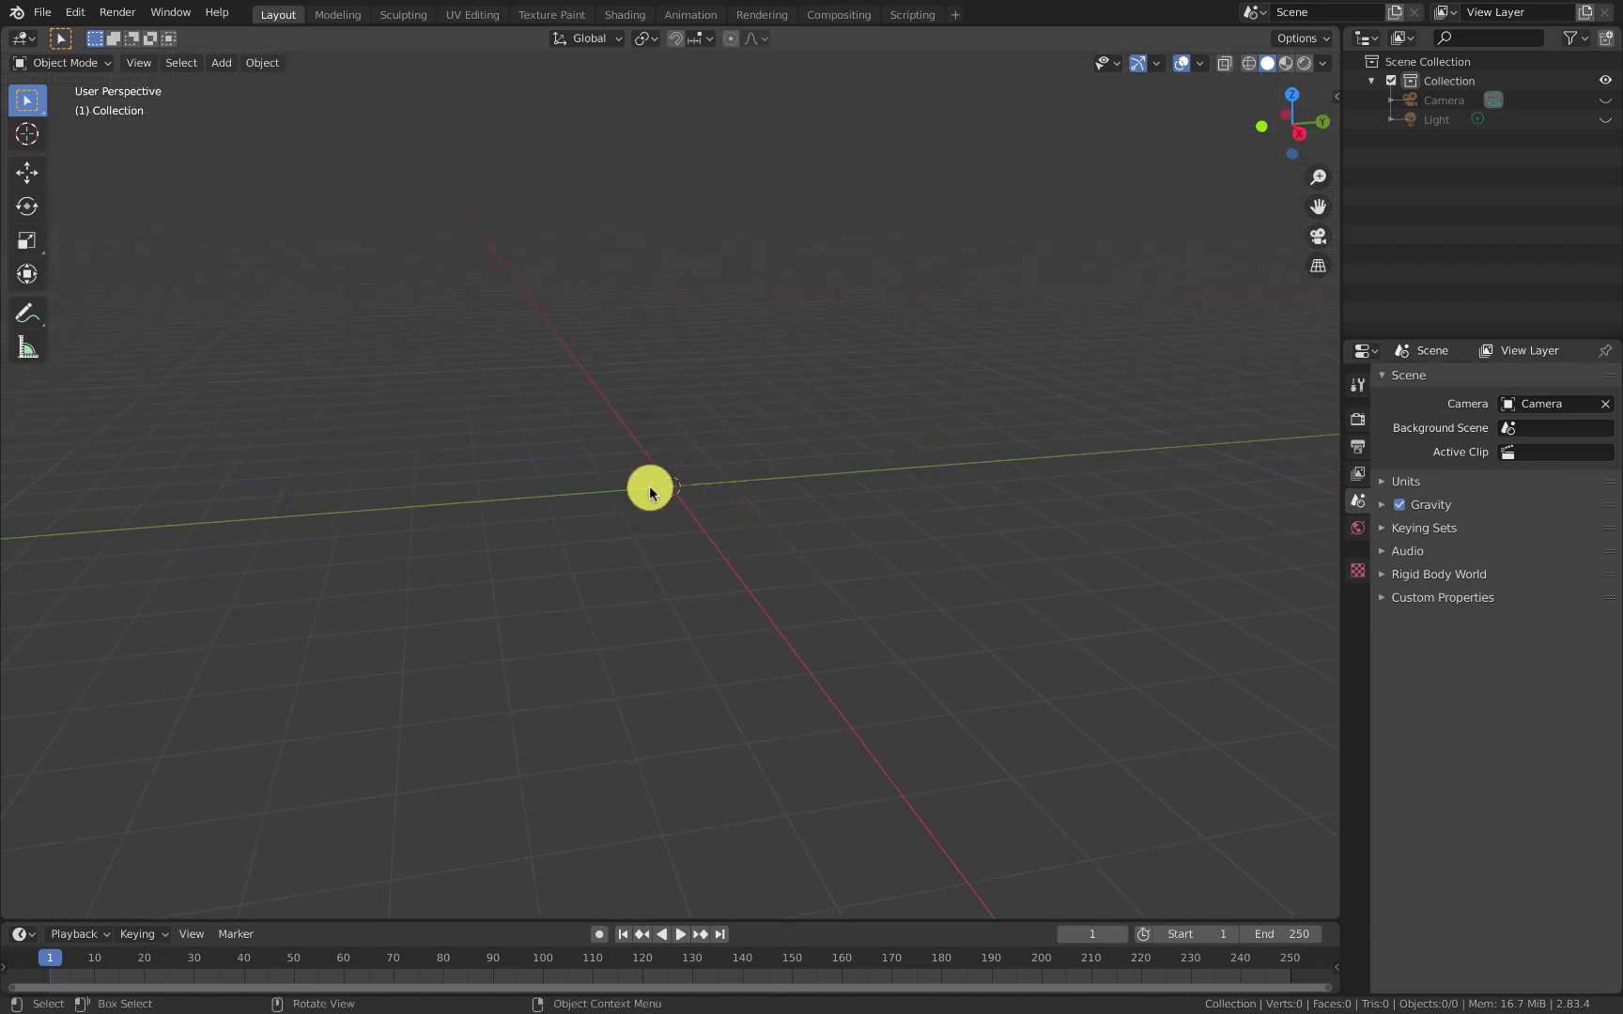
pyautogui.click(1300, 132)
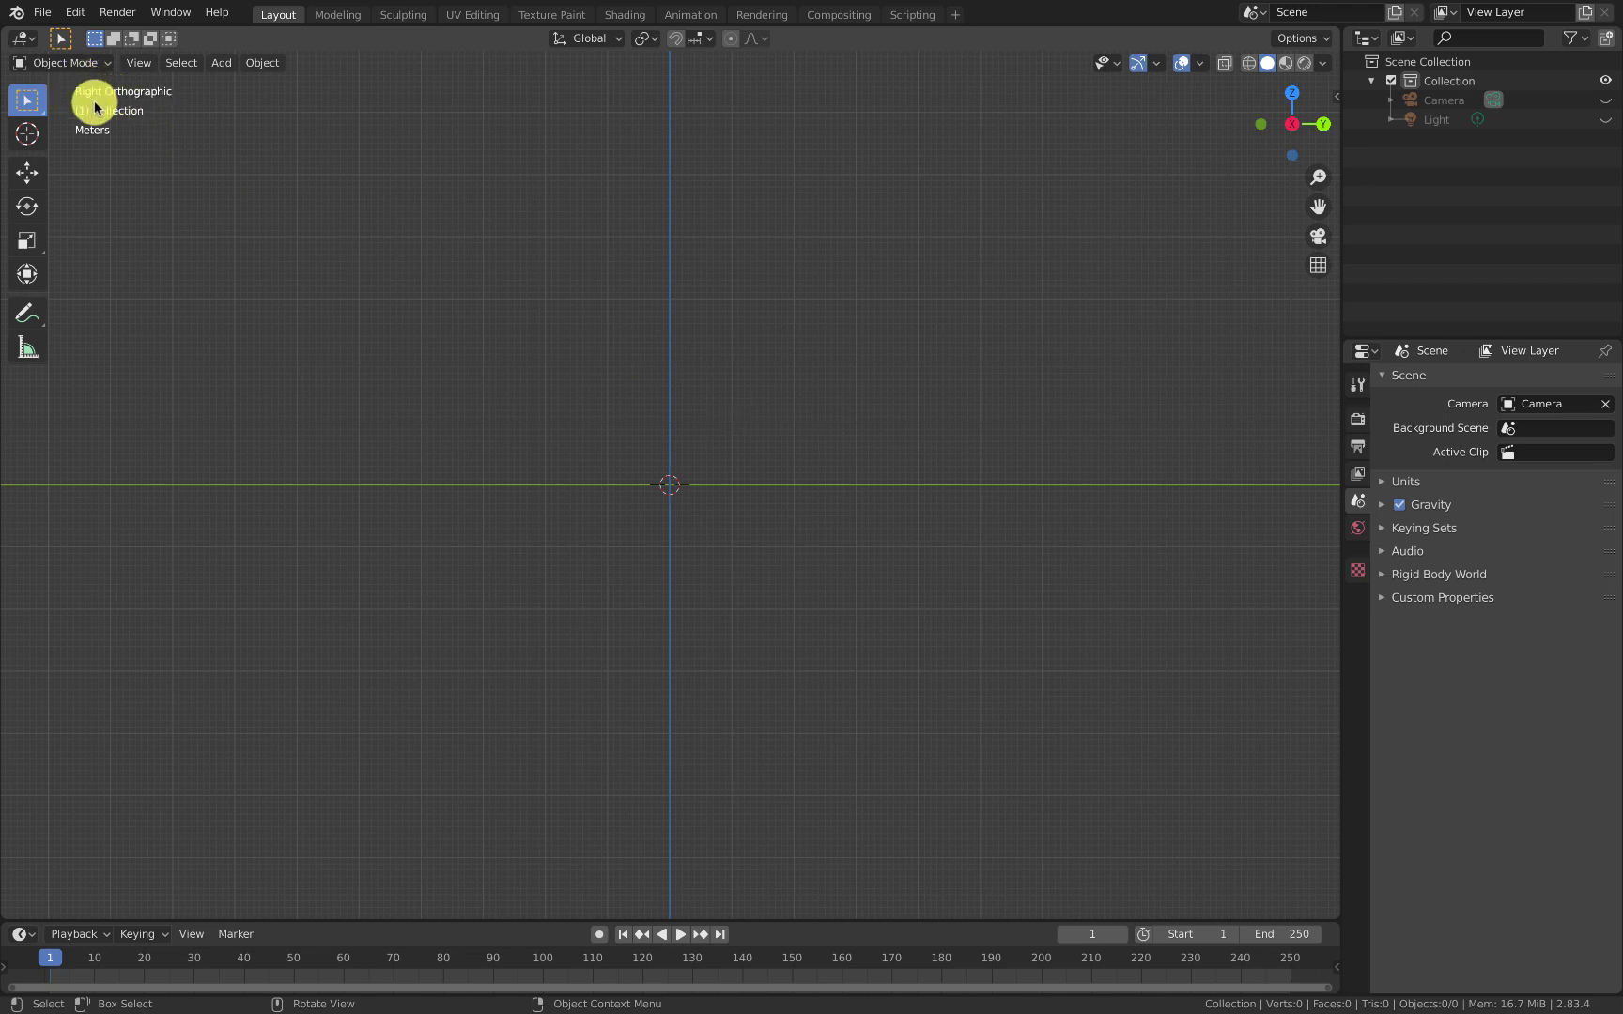
pyautogui.click(1295, 124)
pyautogui.click(1295, 124)
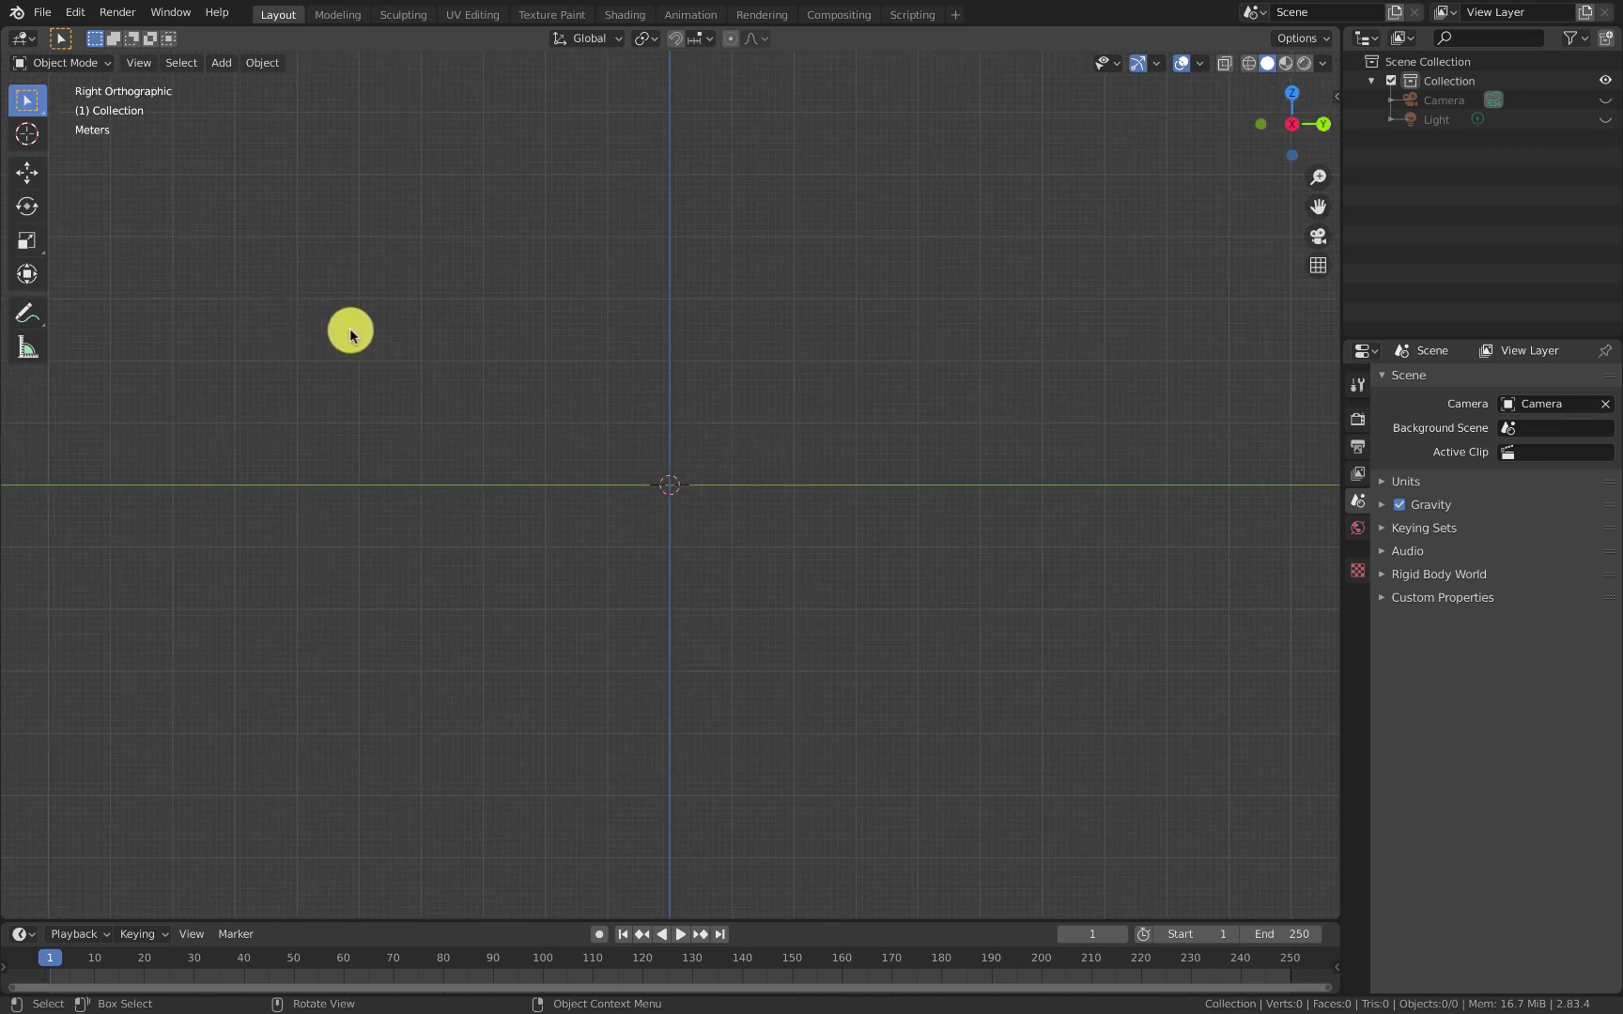
pyautogui.hotkey('shift', 'a')
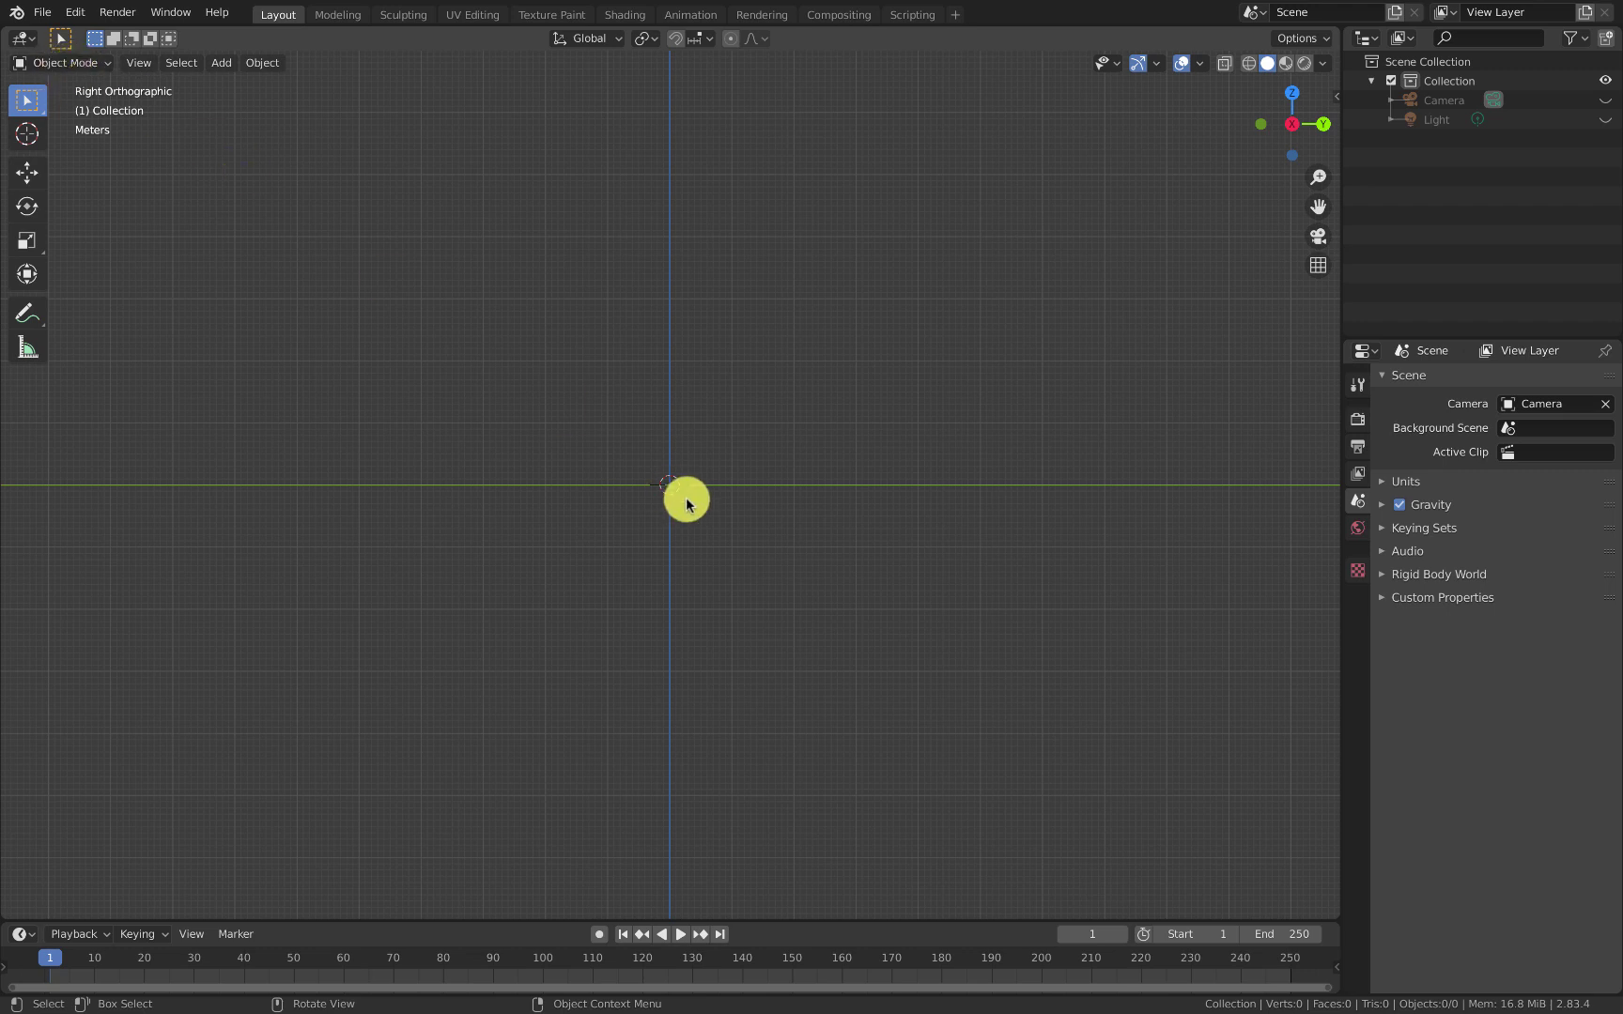
pyautogui.hotkey('shift', 'a')
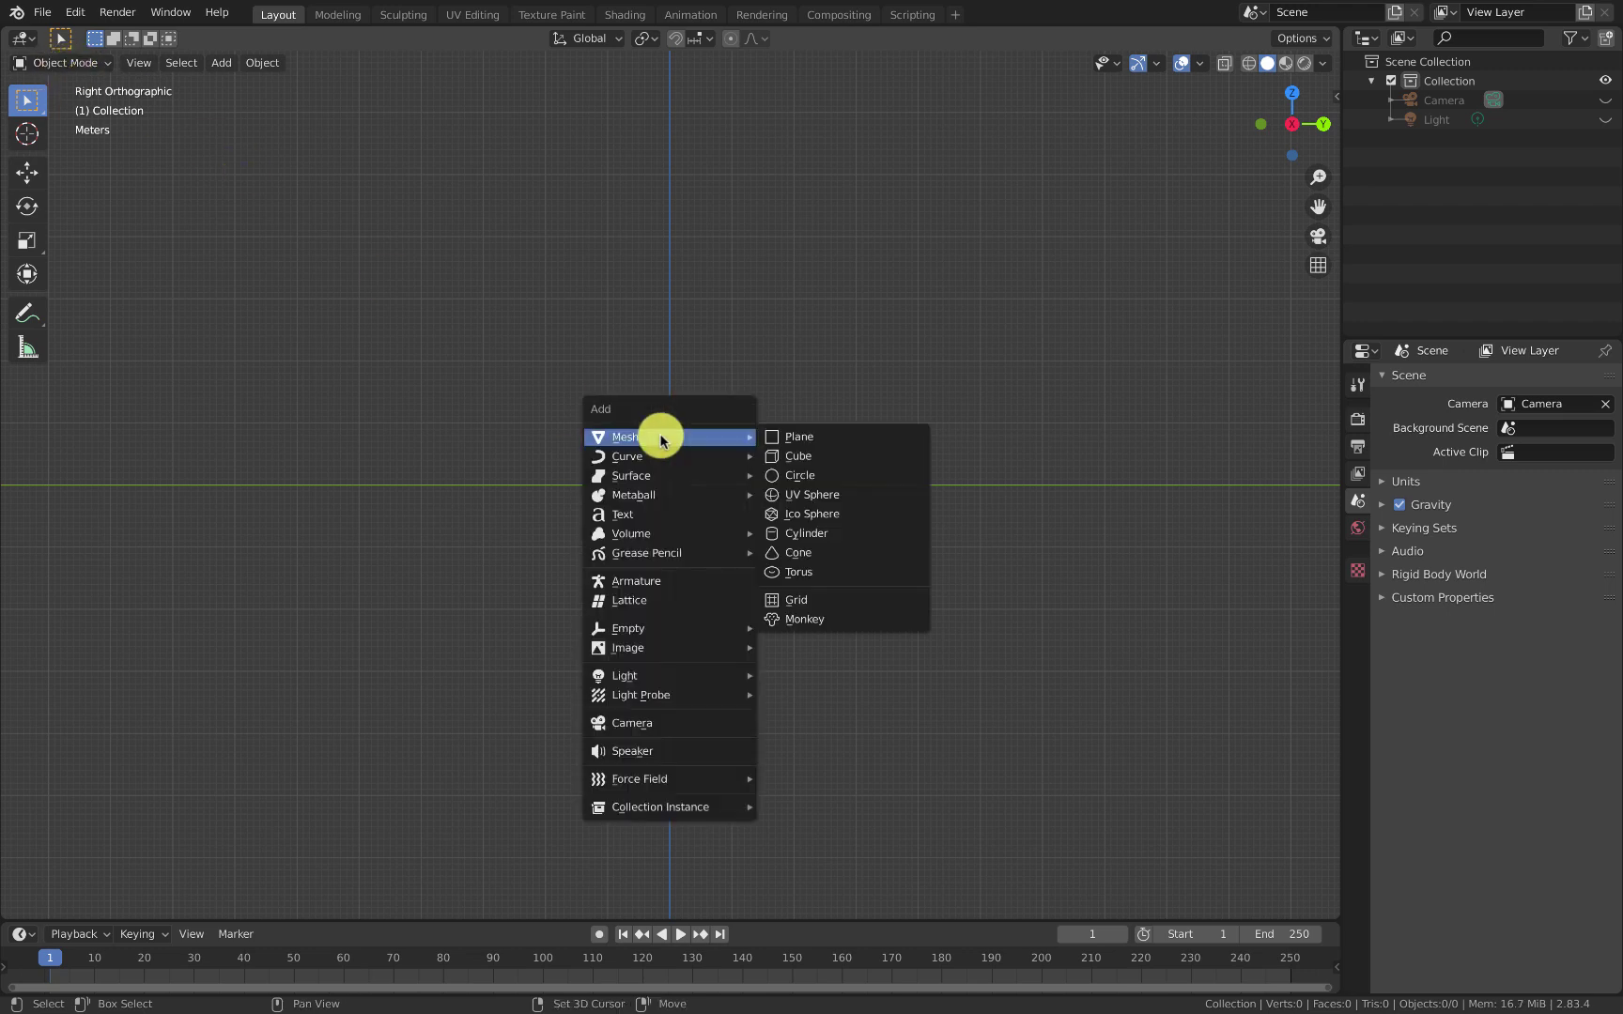
pyautogui.click(798, 475)
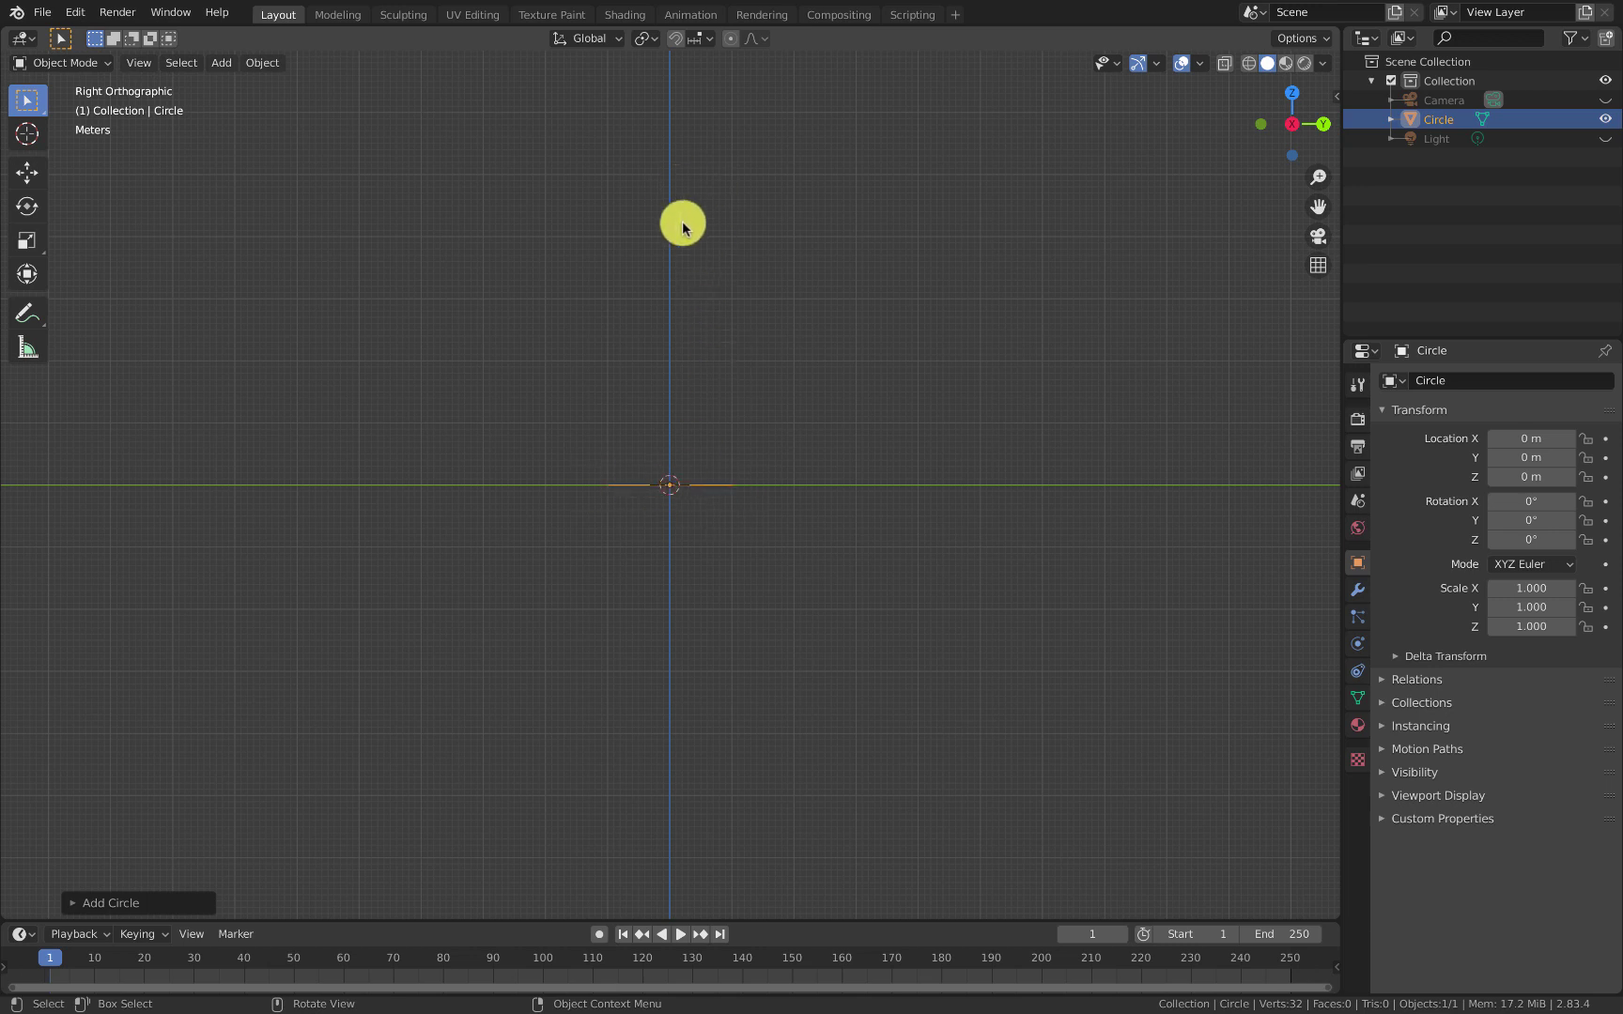
# Step: Set the new circle to 36 vertices and a 0.75 m radius, aligned to the view
pyautogui.click(74, 908)
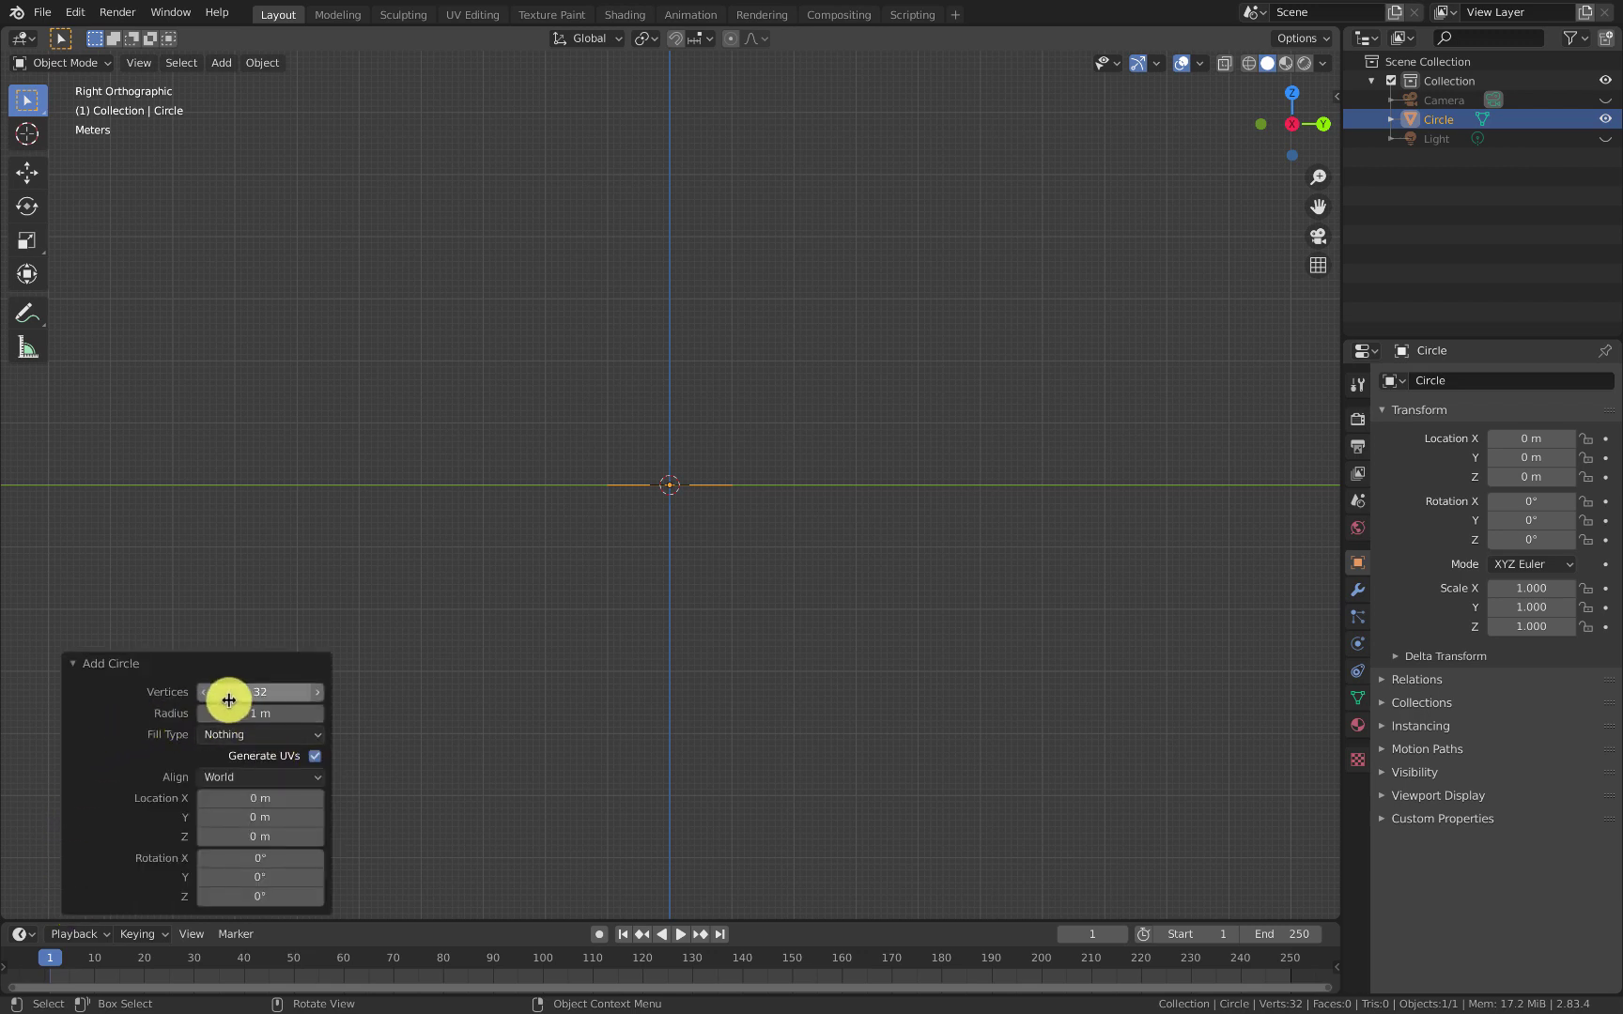
pyautogui.click(315, 699)
pyautogui.click(314, 698)
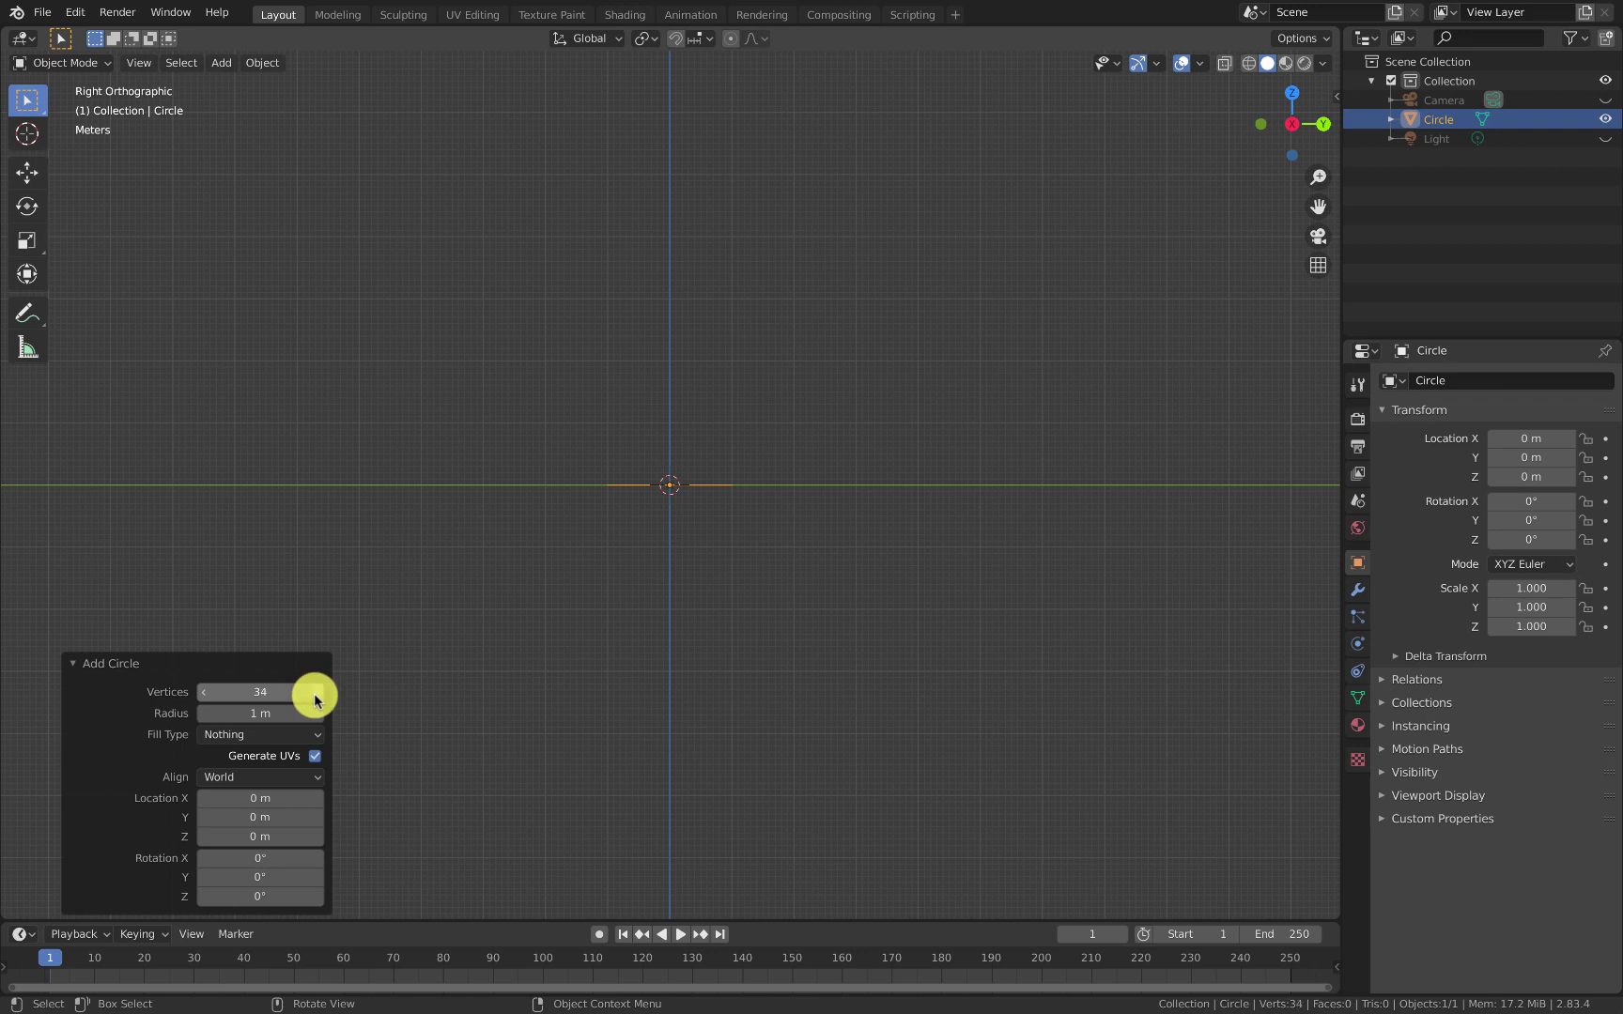
pyautogui.click(314, 699)
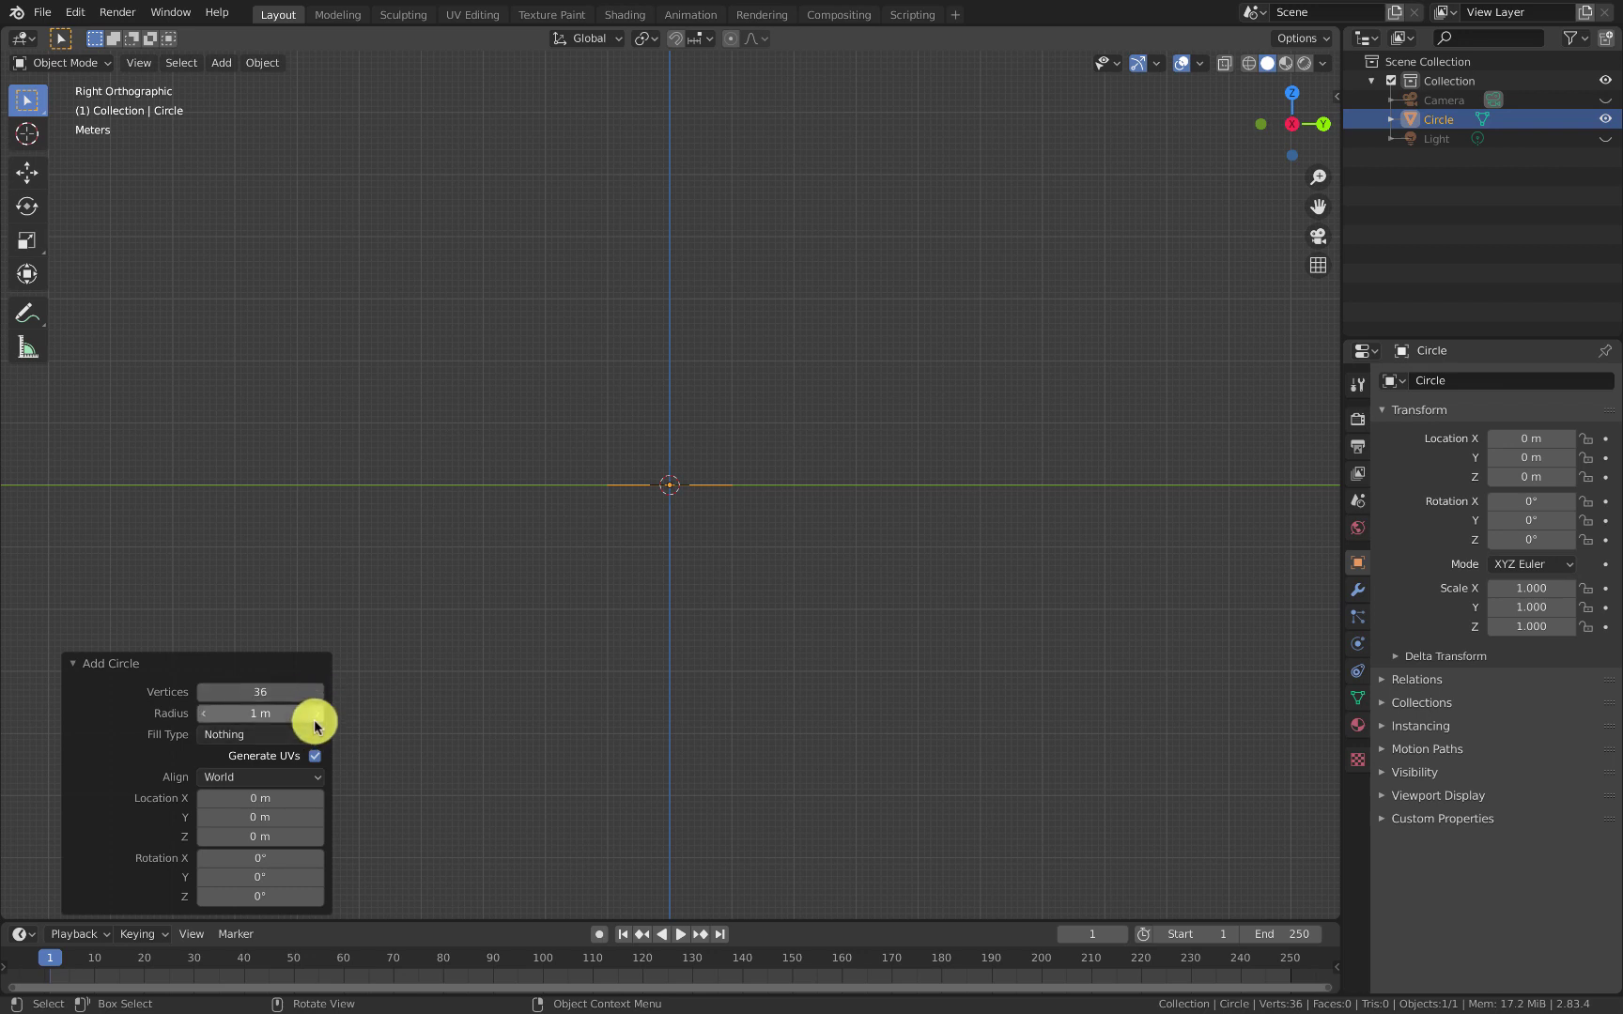
pyautogui.moveTo(249, 714); pyautogui.dragTo(207, 720)
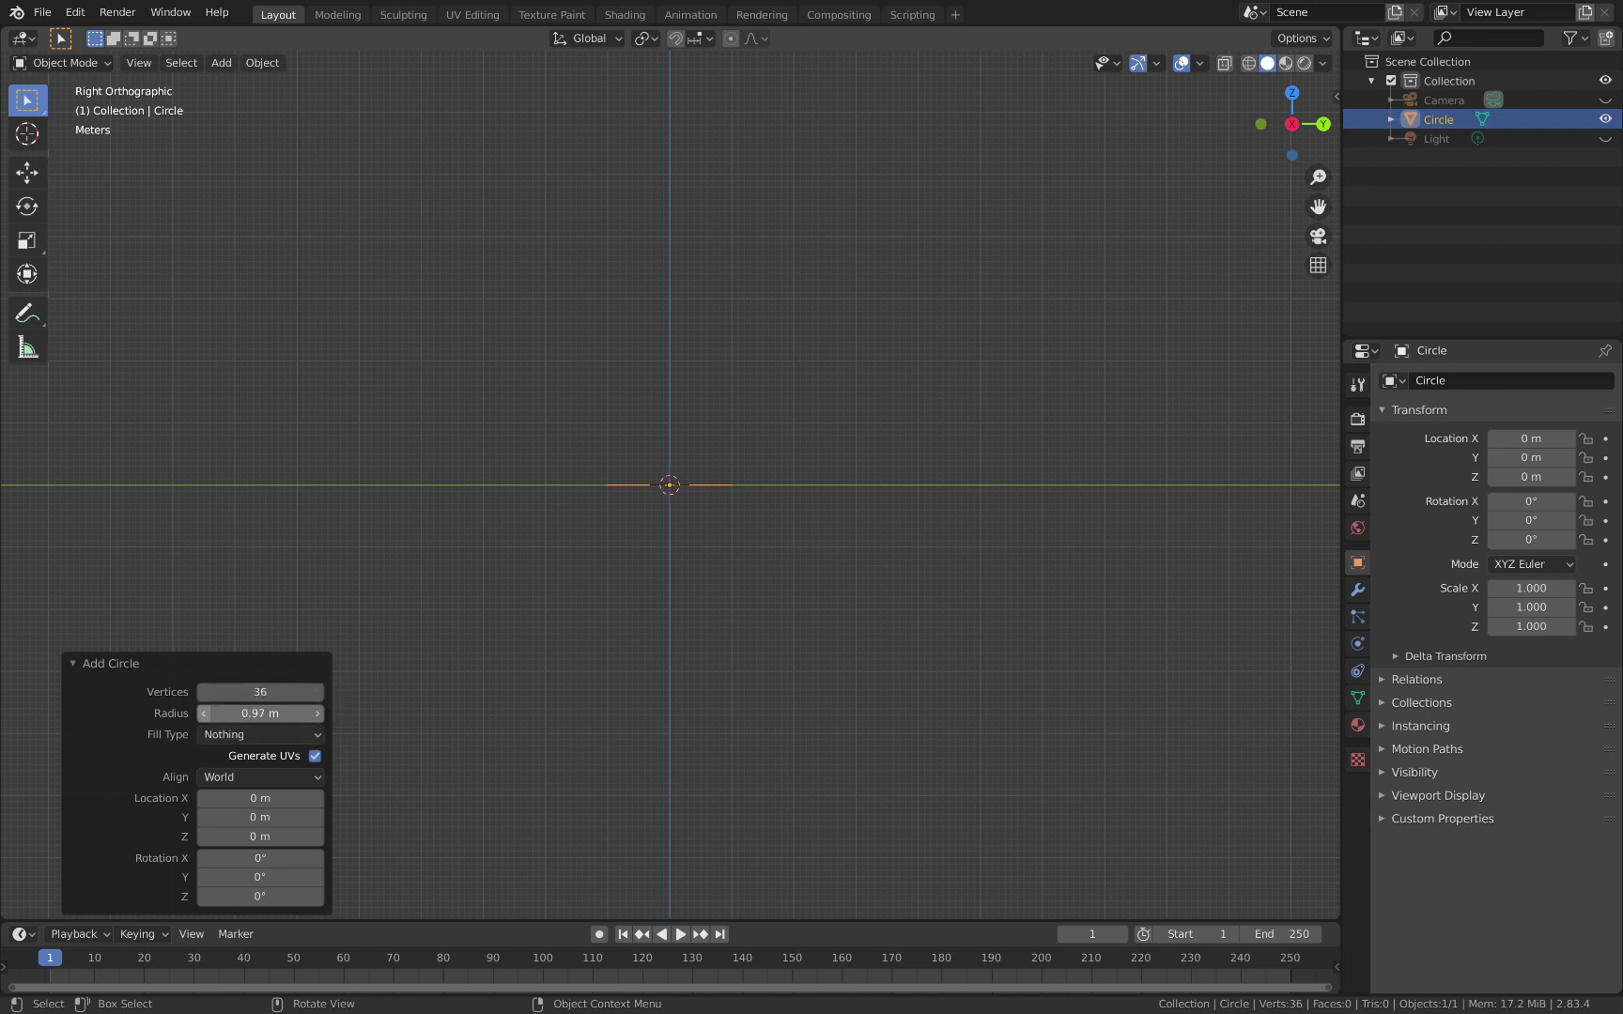
pyautogui.click(207, 720)
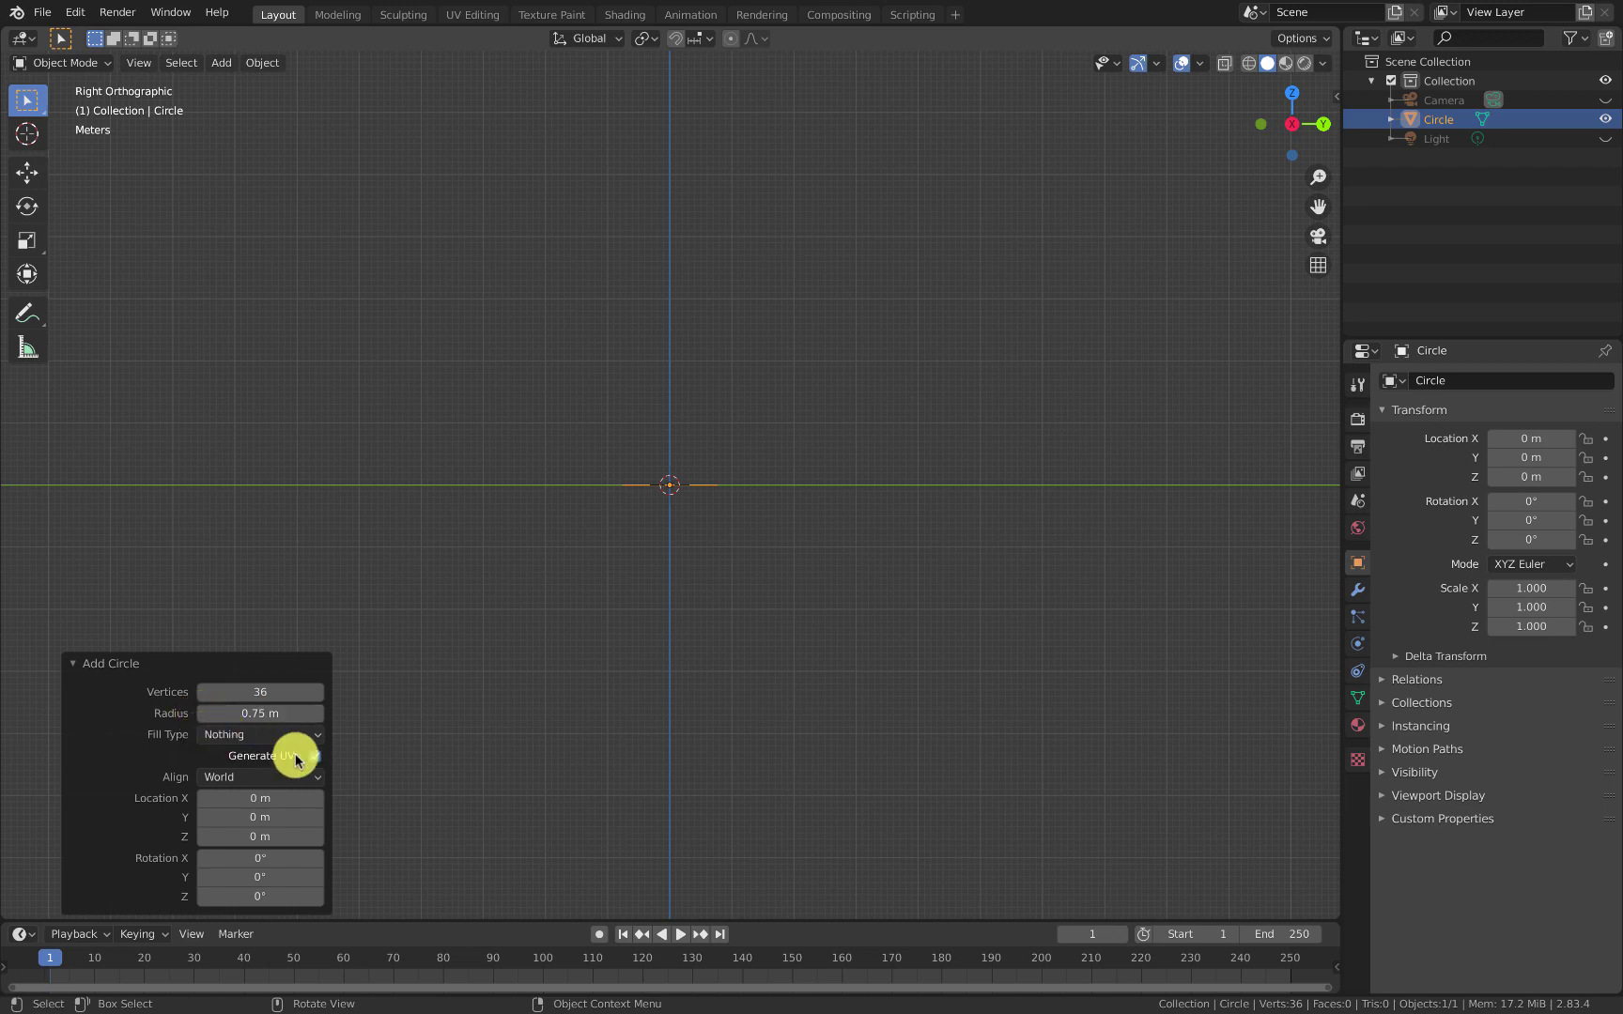
pyautogui.click(237, 781)
pyautogui.click(239, 823)
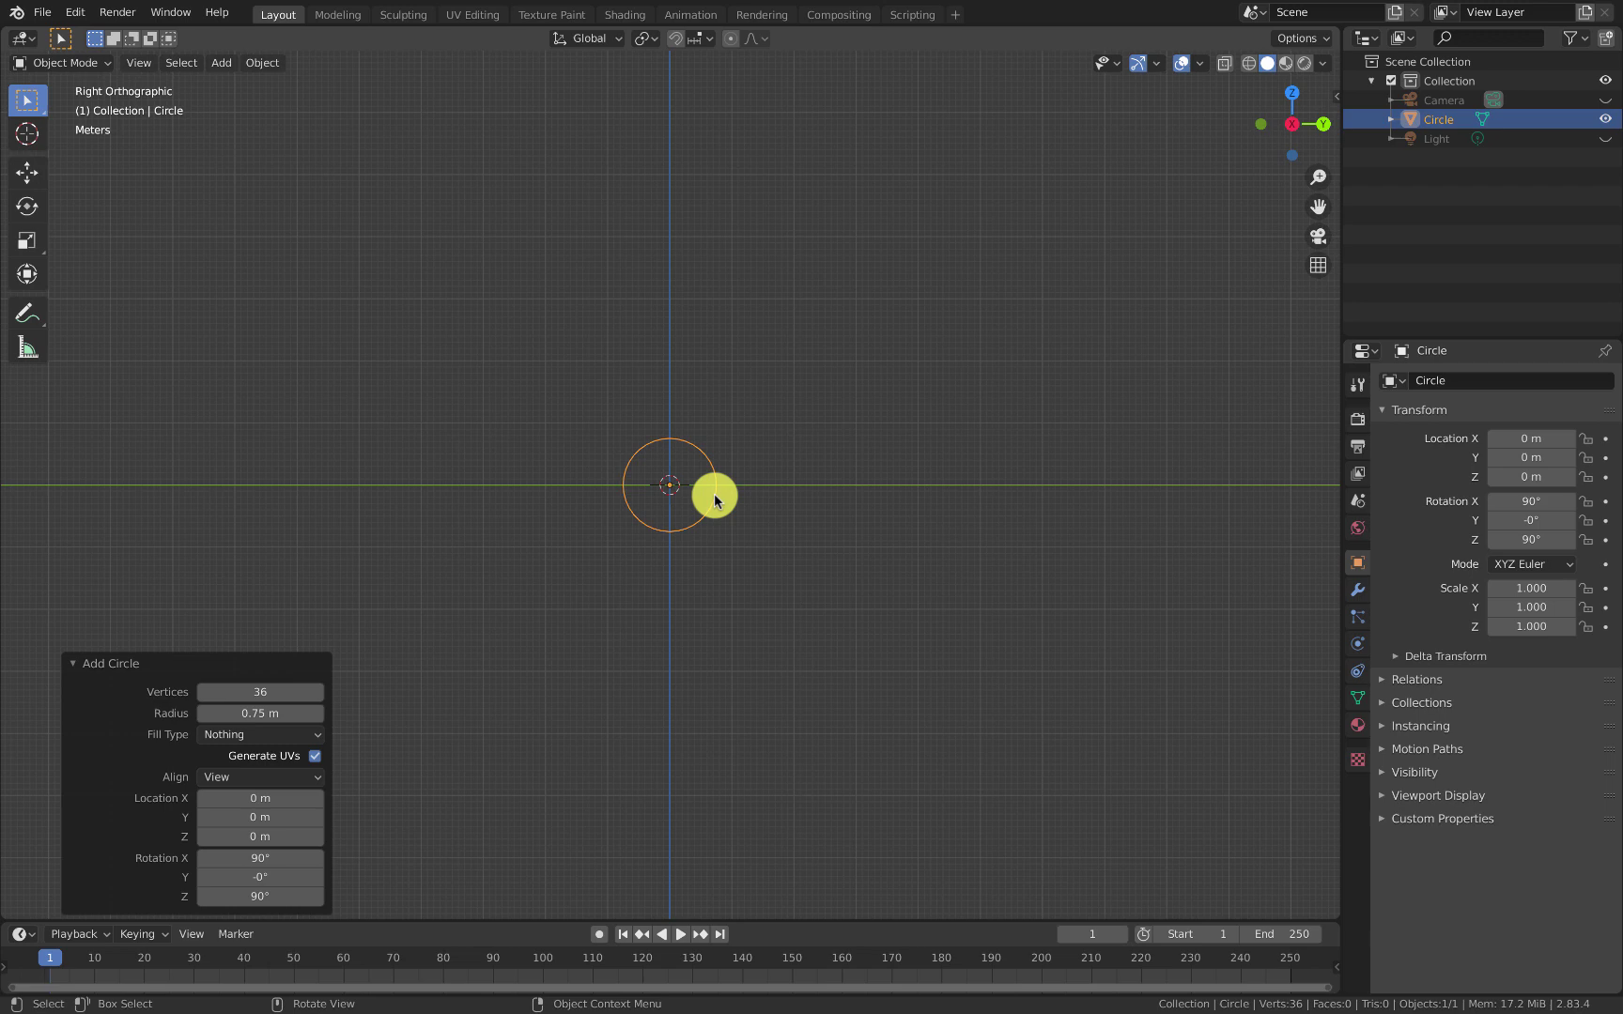
# Step: Switch the circle from Object Mode to Edit Mode
pyautogui.scroll(10, 714, 499)
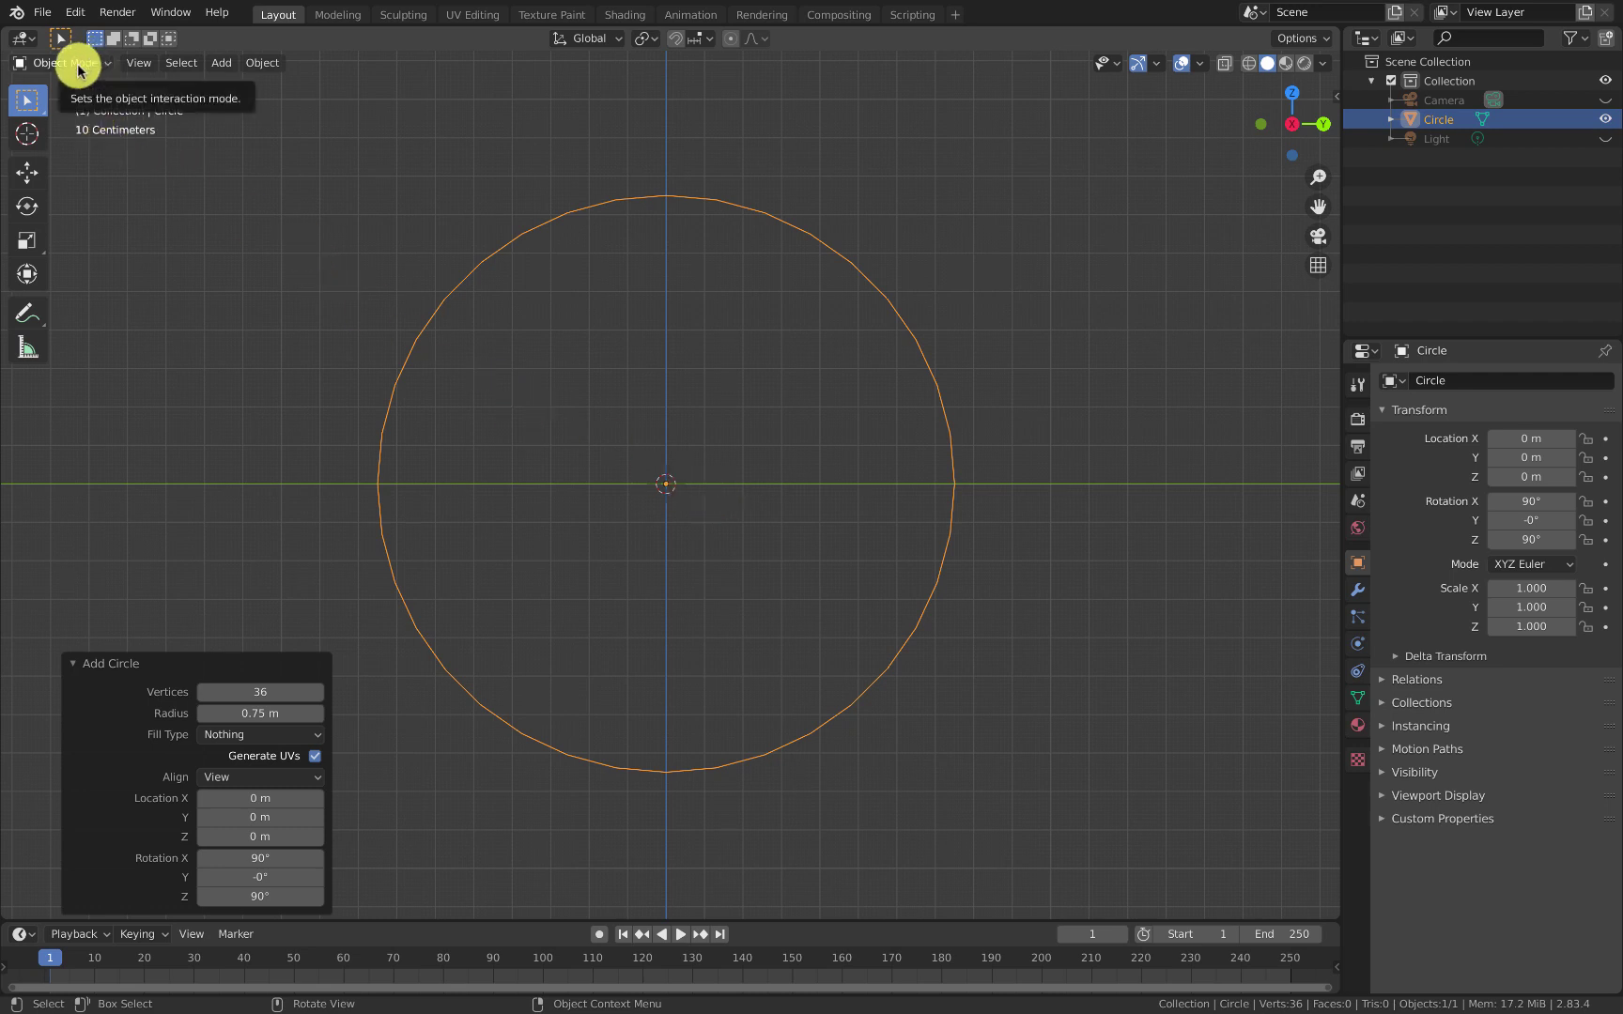
pyautogui.click(79, 69)
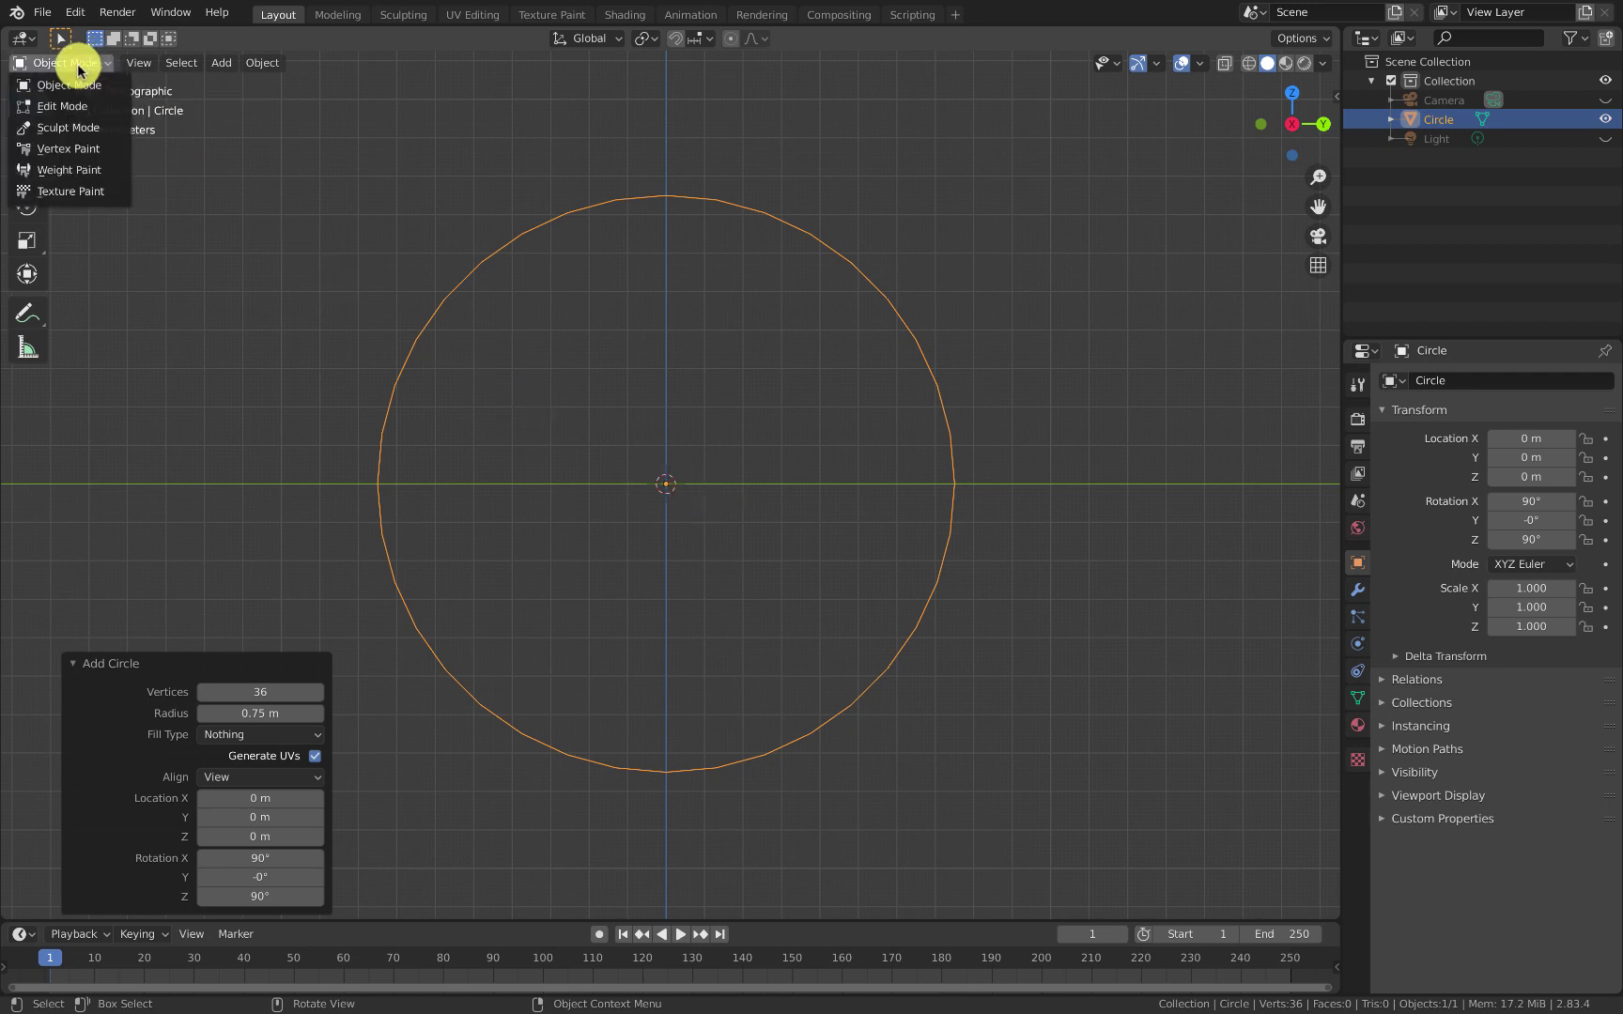
pyautogui.click(96, 111)
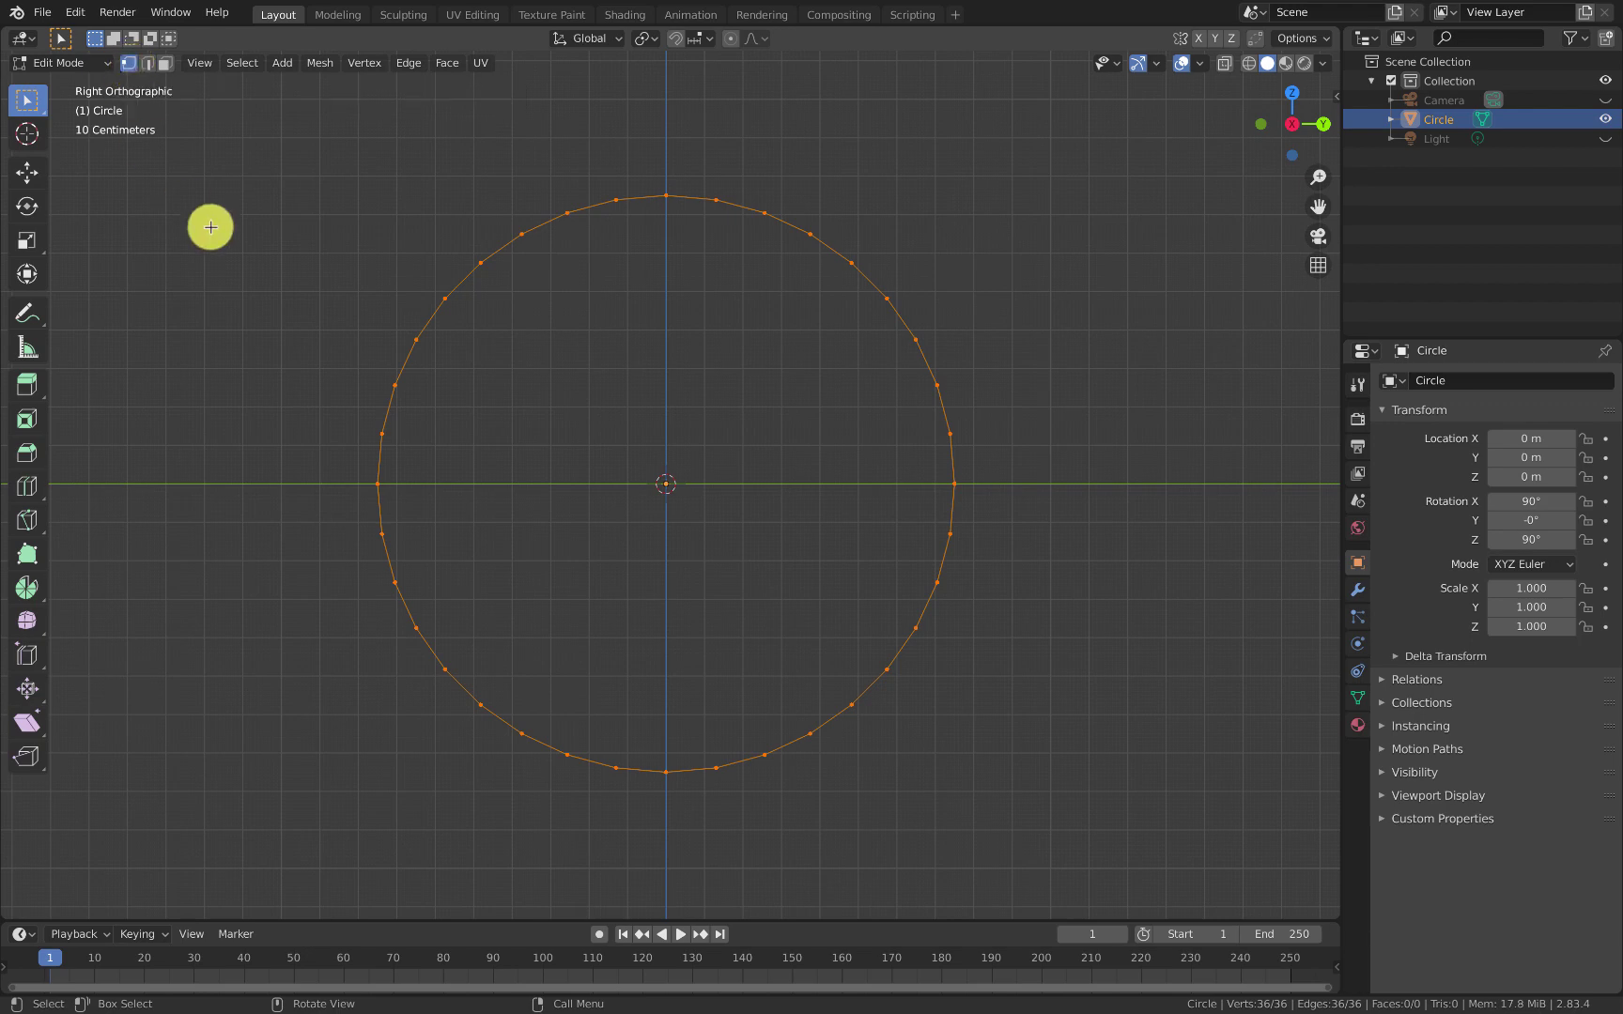
# Step: Use circle select to pick three vertices on the circle's upper-left arc, and clear the selection
pyautogui.hotkey('alt', 'a')
pyautogui.press('c')
pyautogui.moveTo(485, 213)
pyautogui.mouseDown()
pyautogui.moveTo(527, 250)
pyautogui.moveTo(524, 236)
pyautogui.moveTo(614, 200)
pyautogui.mouseUp()
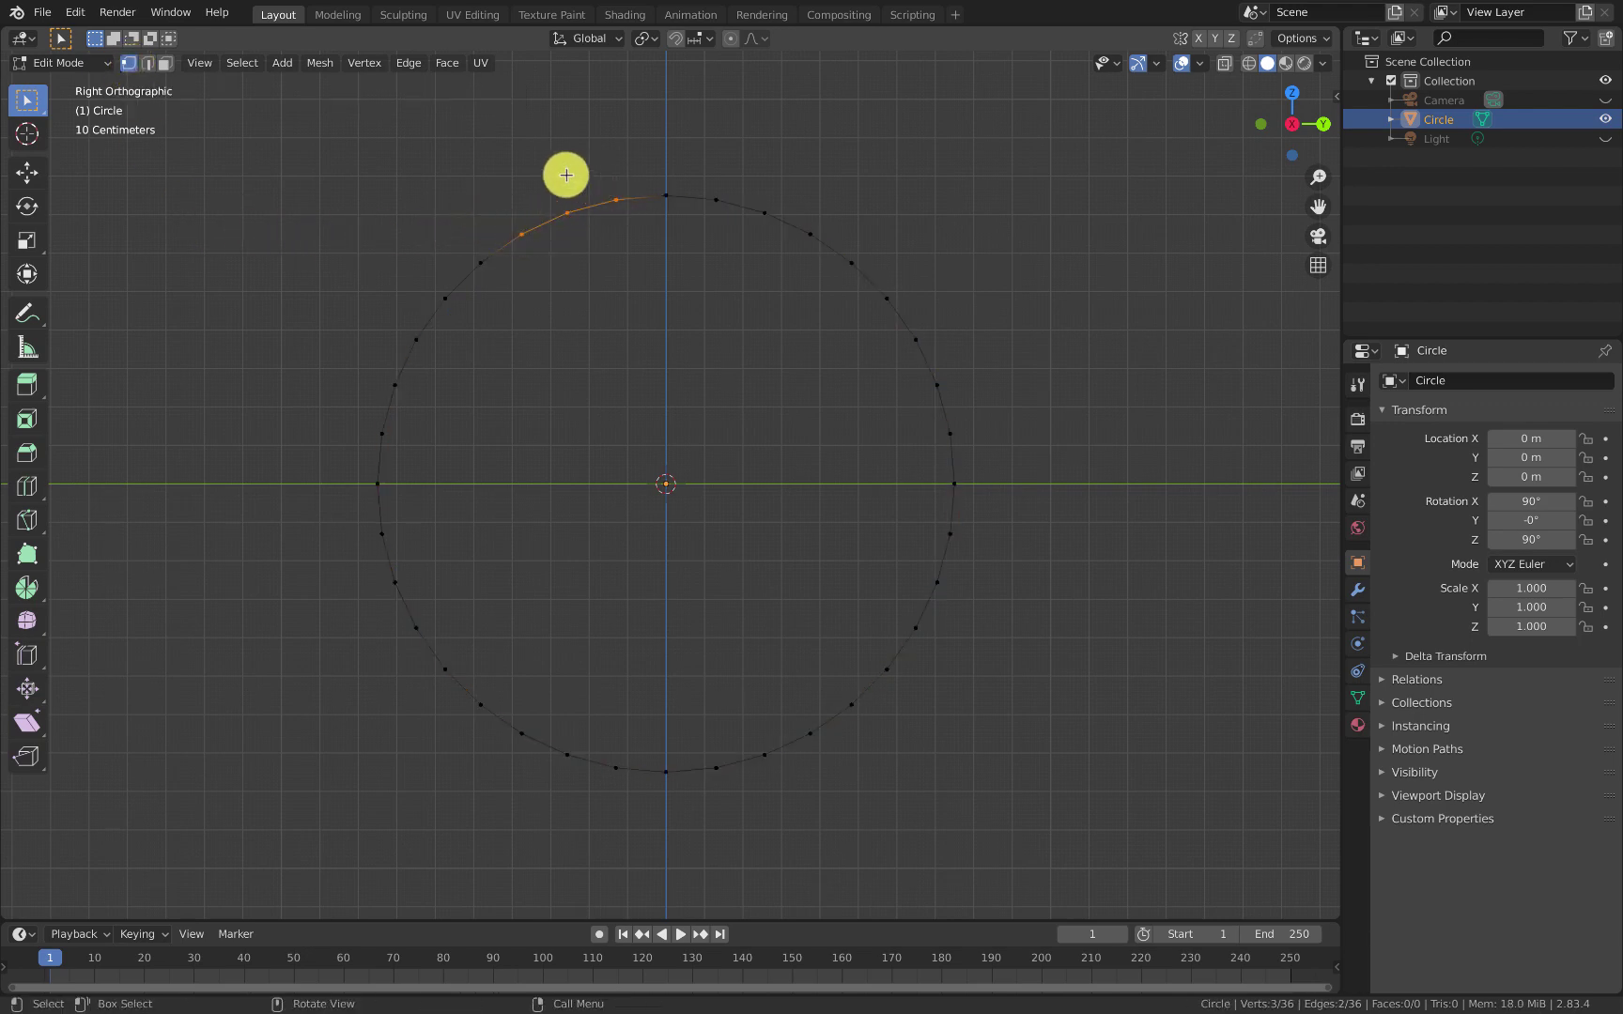
pyautogui.press('Escape')
pyautogui.press('a')
pyautogui.hotkey('alt', 'a')
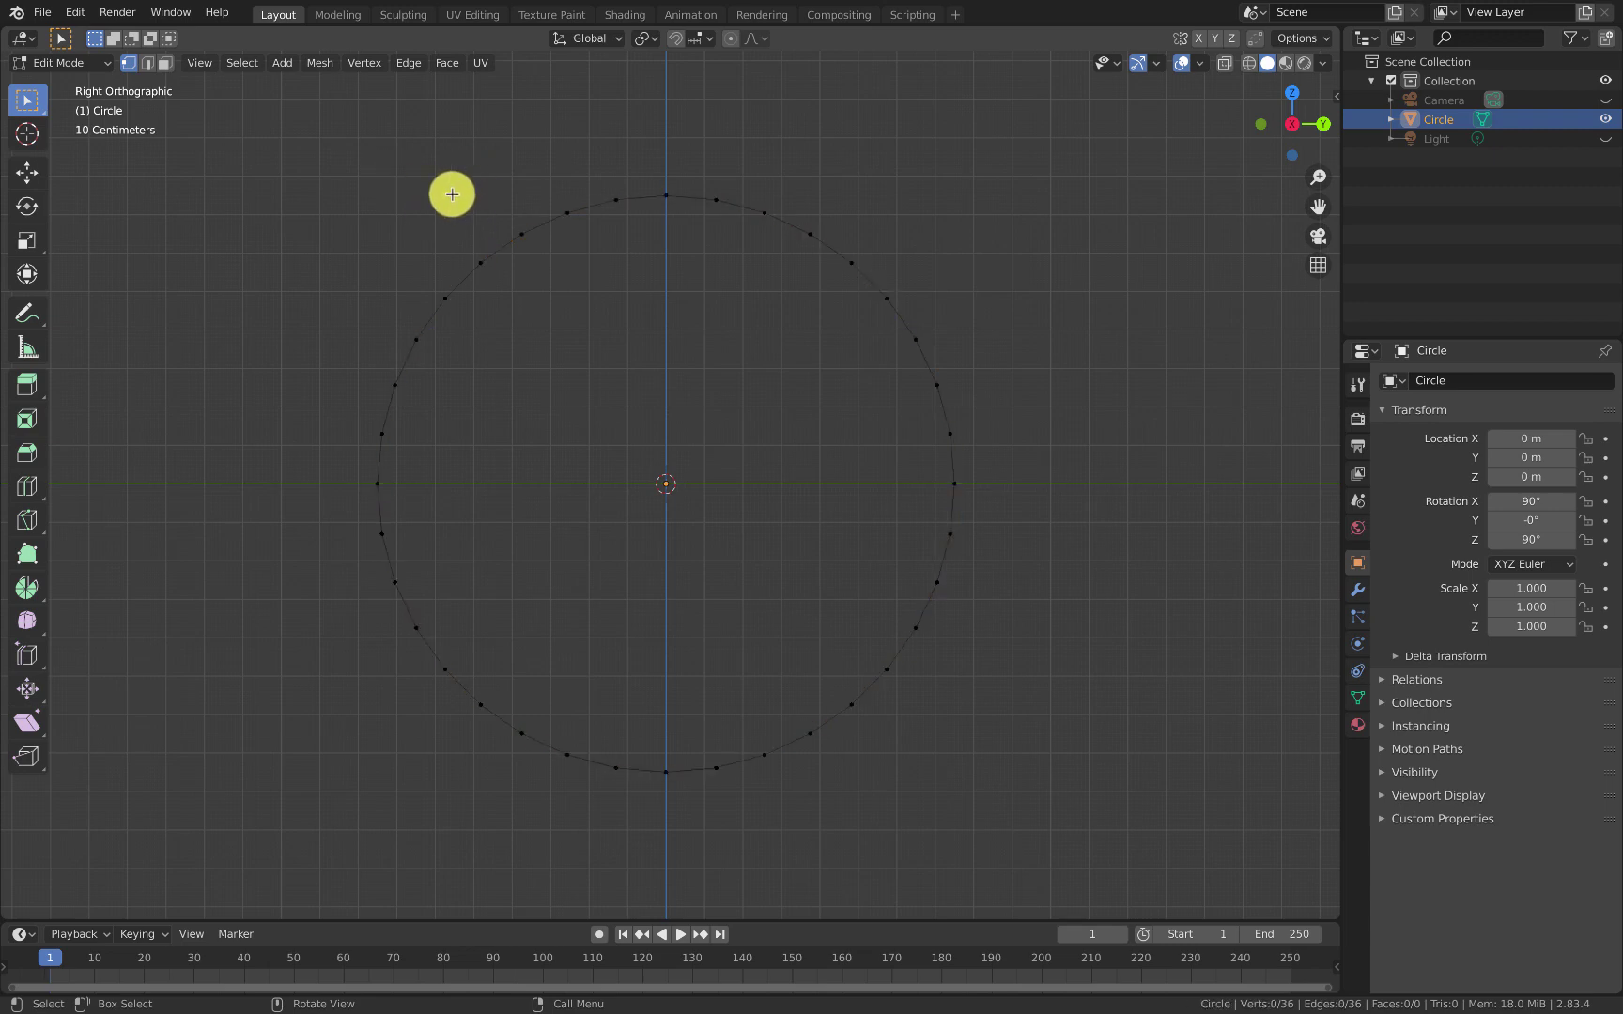
# Step: Try circle select with a resized brush on the circle's upper-left and right arcs, and finish by selecting all vertices
pyautogui.press('c')
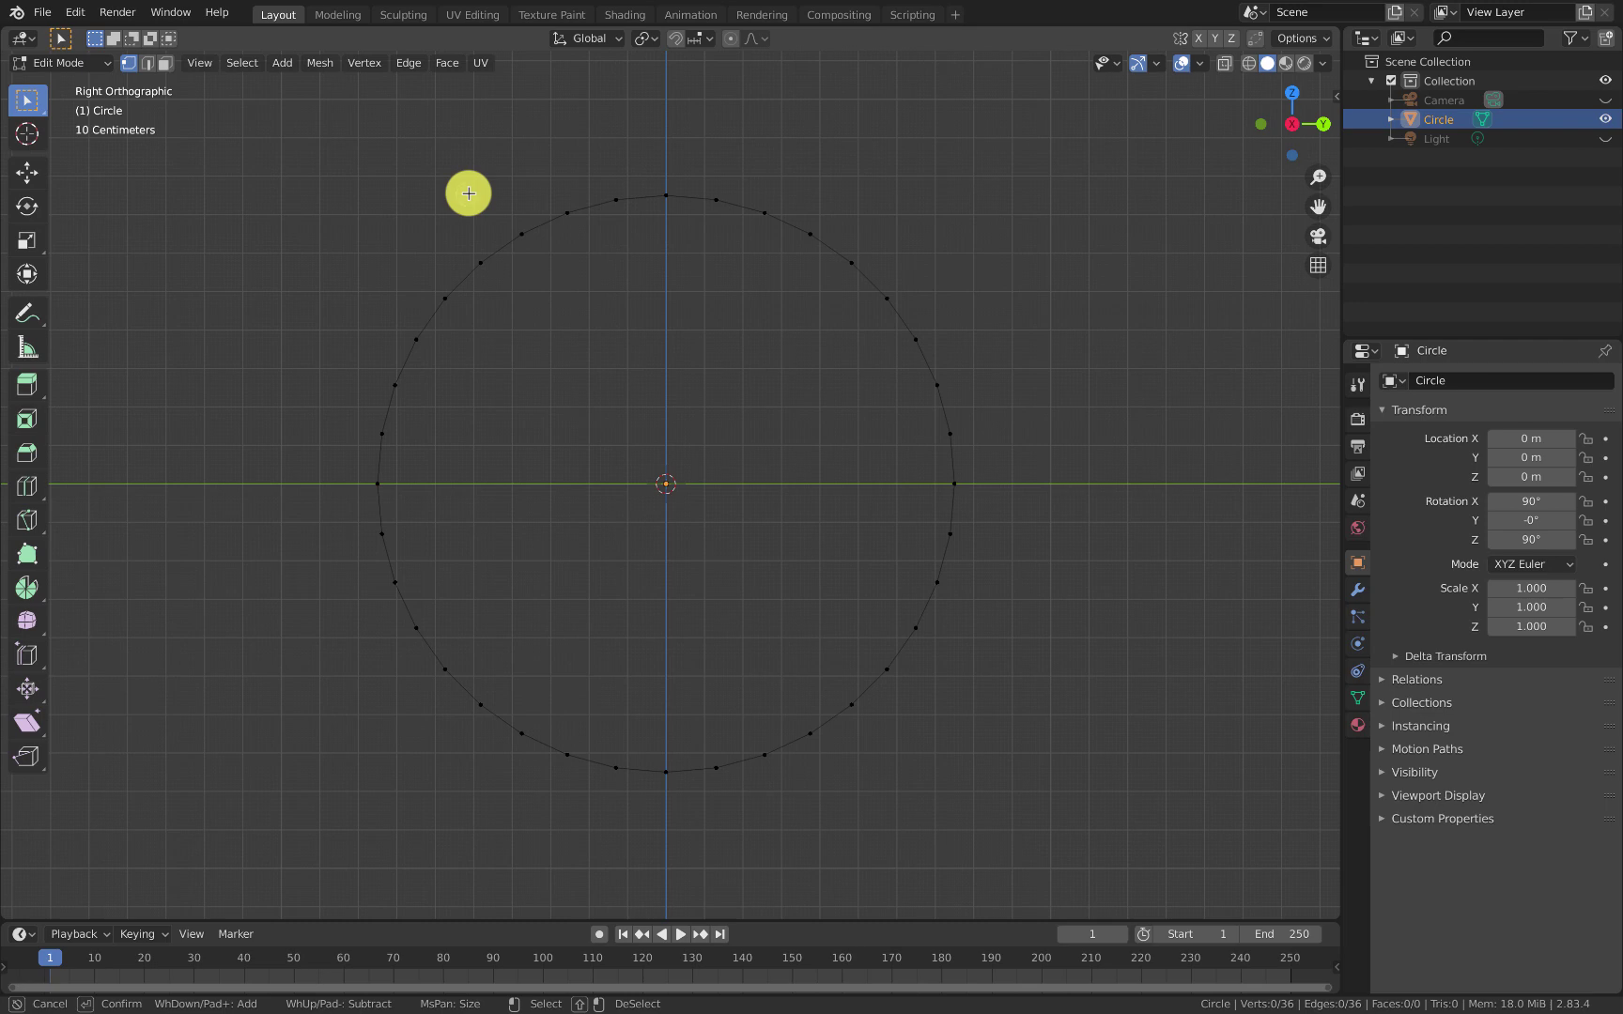
pyautogui.click(468, 193)
pyautogui.click(469, 194)
pyautogui.scroll(-15, 468, 195)
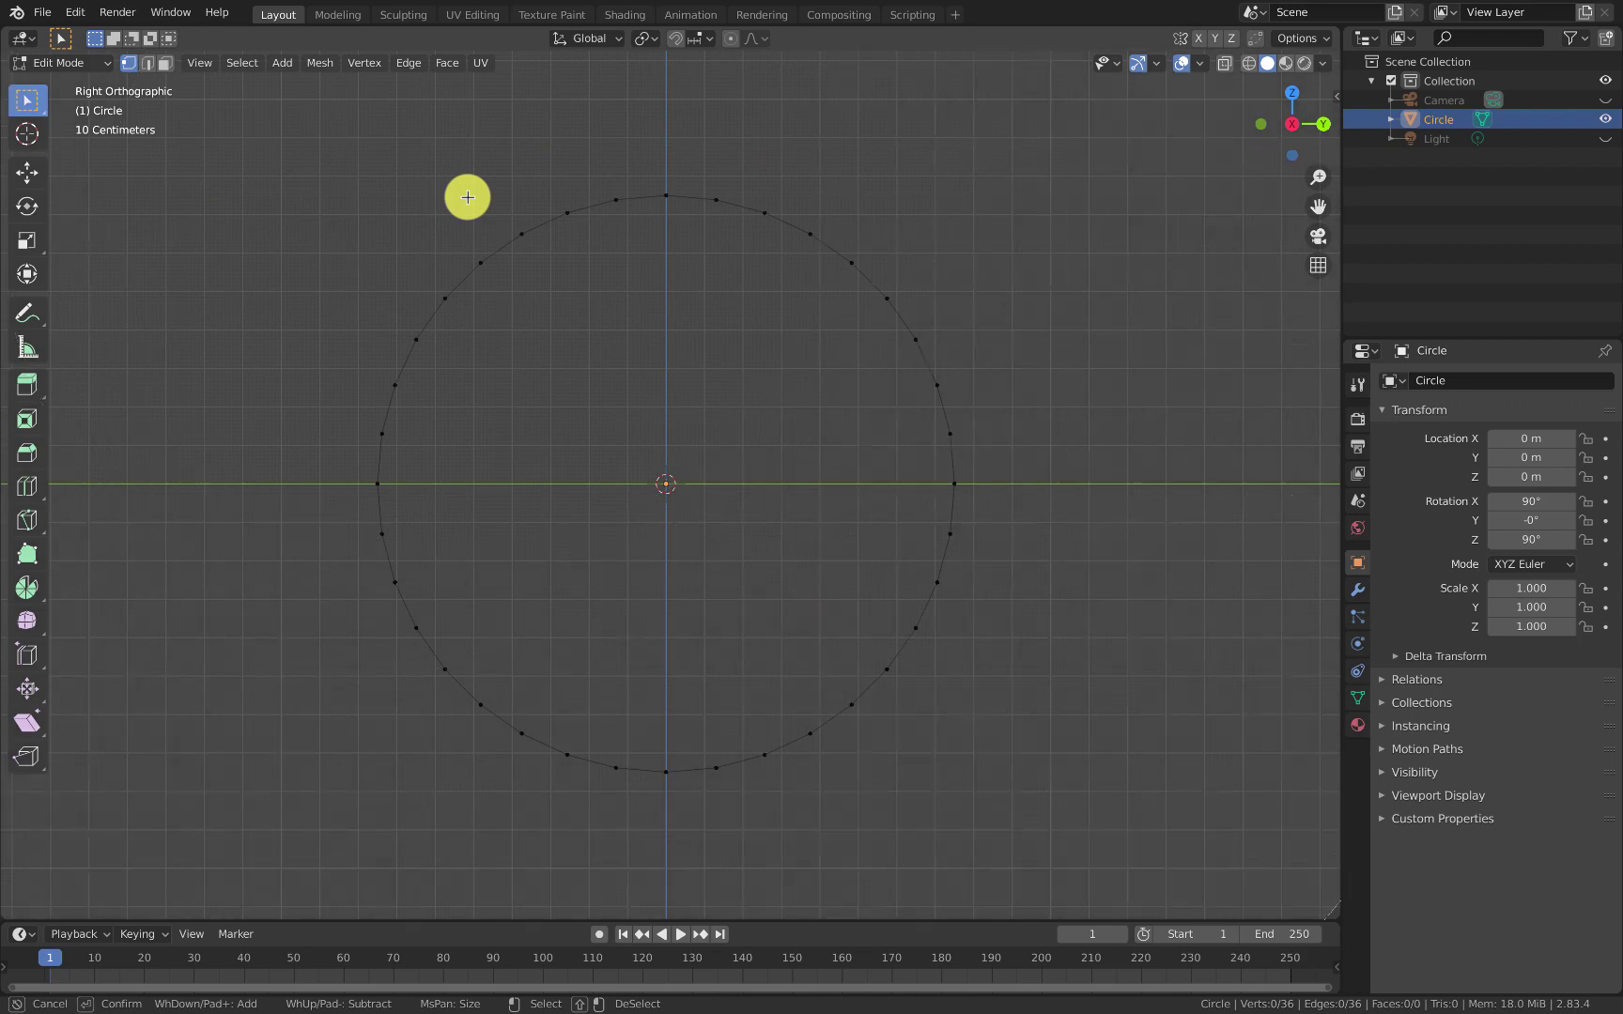
pyautogui.scroll(15, 467, 199)
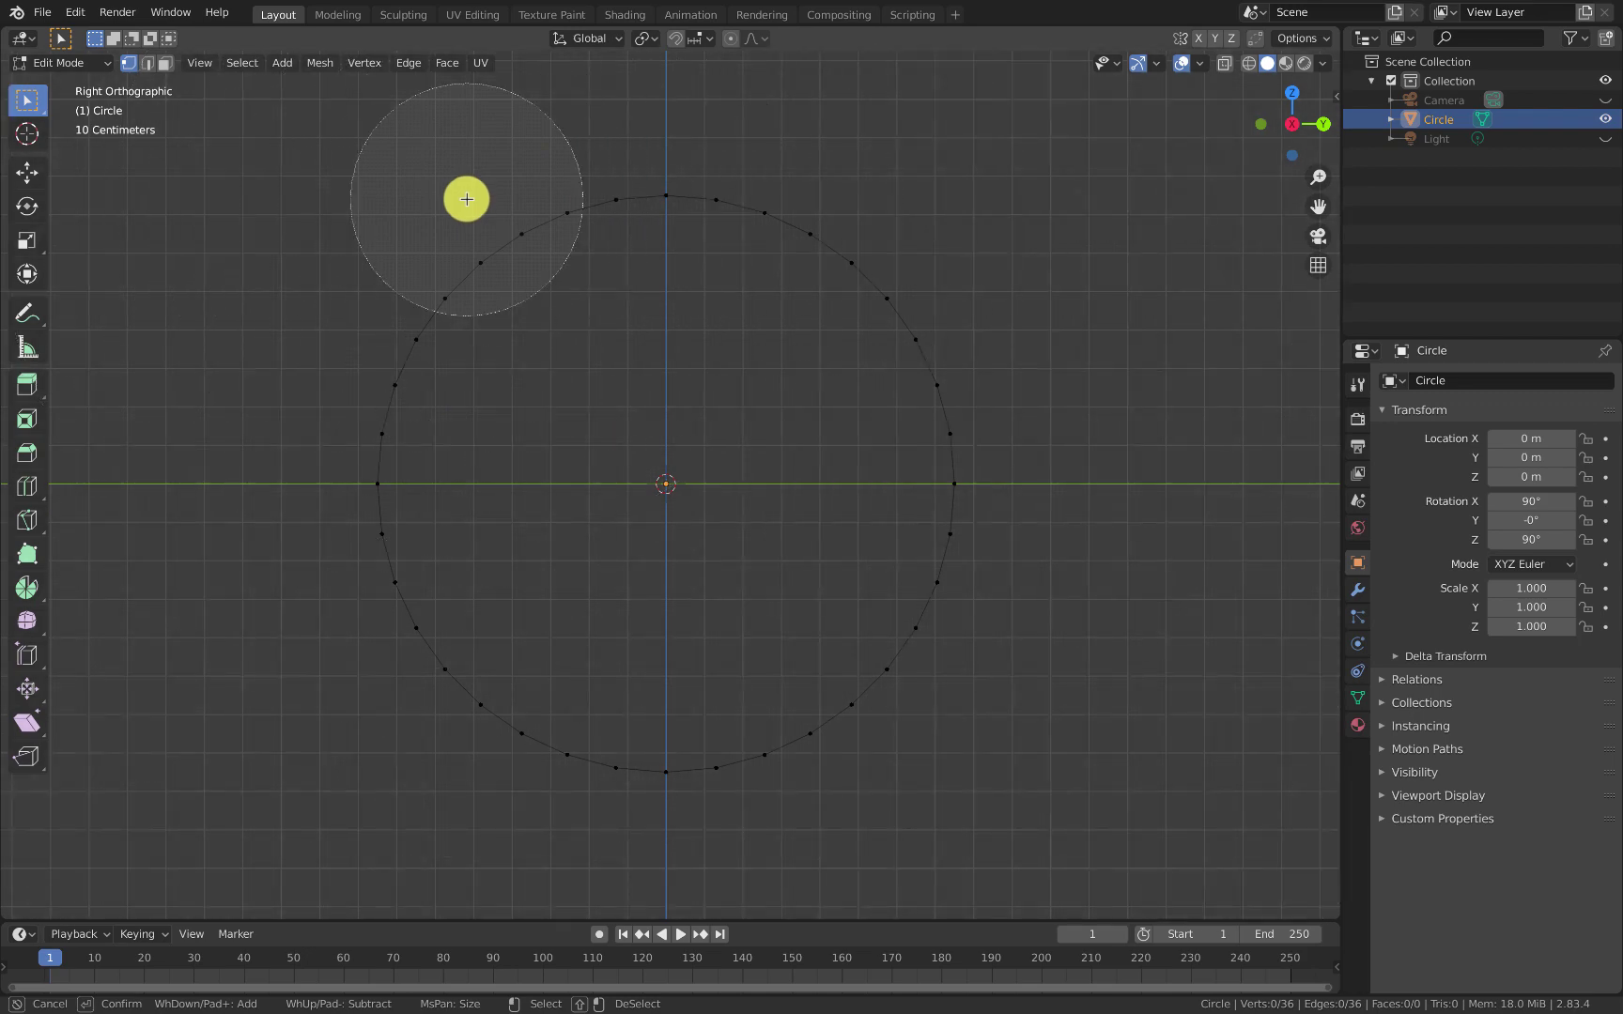
pyautogui.moveTo(439, 257)
pyautogui.mouseDown()
pyautogui.moveTo(545, 189)
pyautogui.moveTo(680, 192)
pyautogui.moveTo(836, 234)
pyautogui.moveTo(910, 286)
pyautogui.moveTo(946, 351)
pyautogui.moveTo(968, 443)
pyautogui.moveTo(968, 596)
pyautogui.moveTo(914, 285)
pyautogui.mouseUp()
pyautogui.moveTo(819, 178)
pyautogui.keyDown('shift'); pyautogui.mouseDown()
pyautogui.moveTo(778, 203)
pyautogui.moveTo(560, 206)
pyautogui.moveTo(639, 176)
pyautogui.moveTo(830, 218)
pyautogui.moveTo(863, 252)
pyautogui.moveTo(916, 177)
pyautogui.mouseUp(); pyautogui.keyUp('shift')
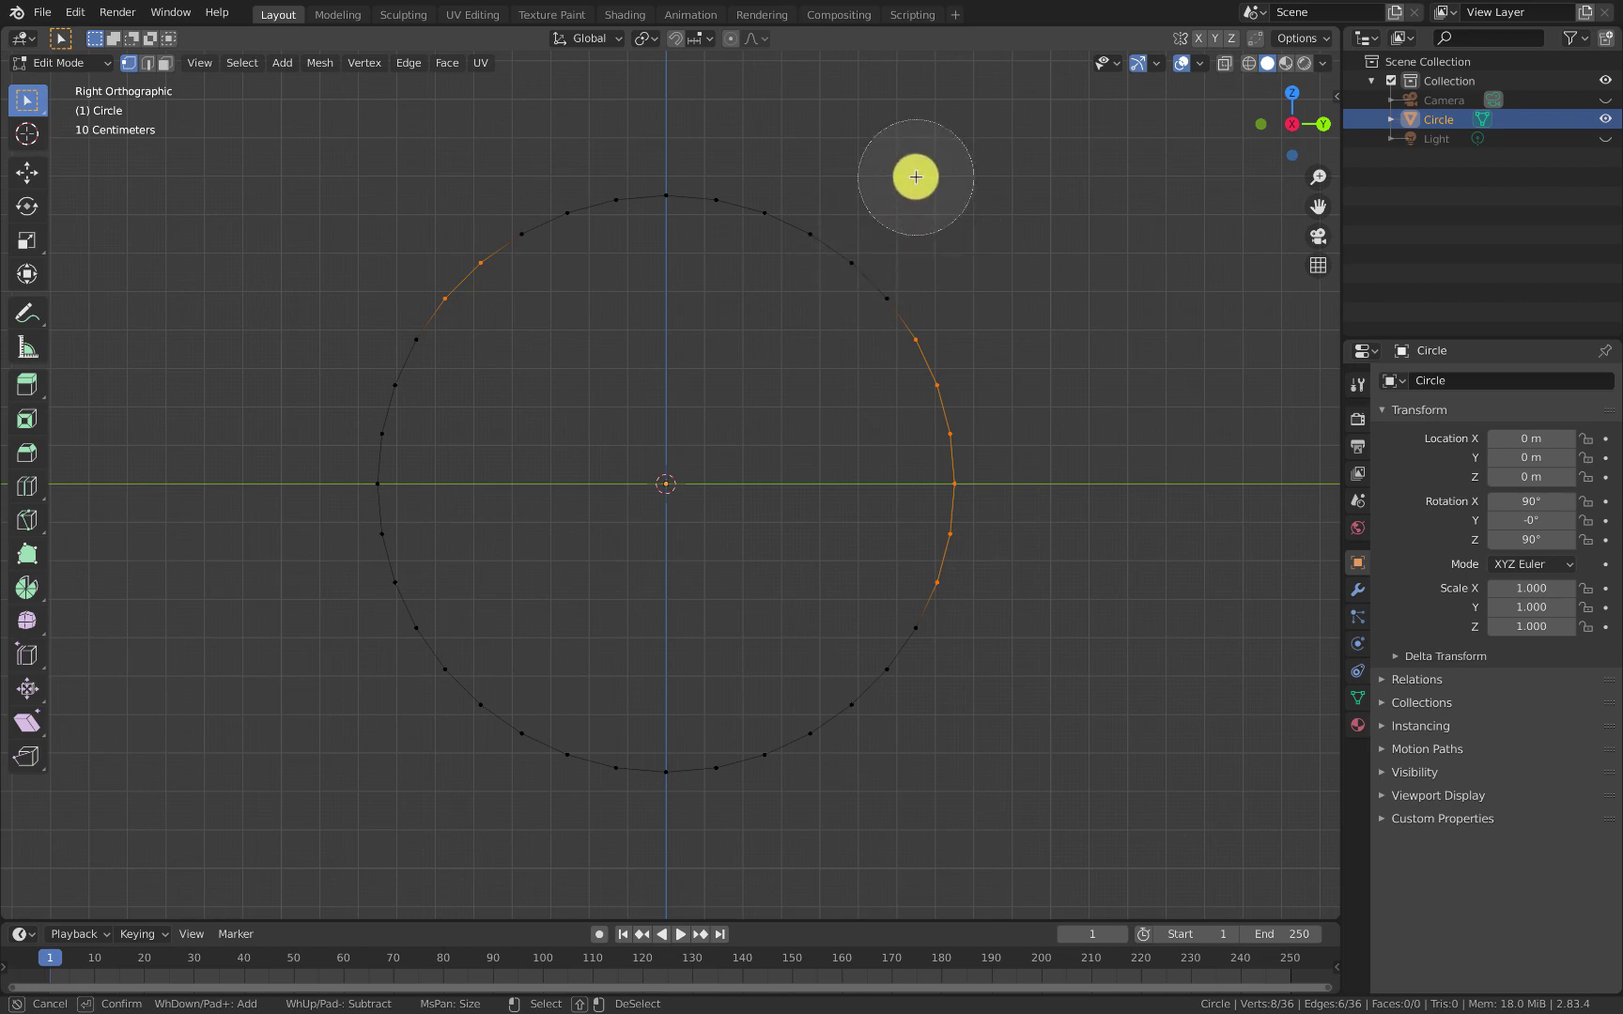
pyautogui.rightClick(916, 176)
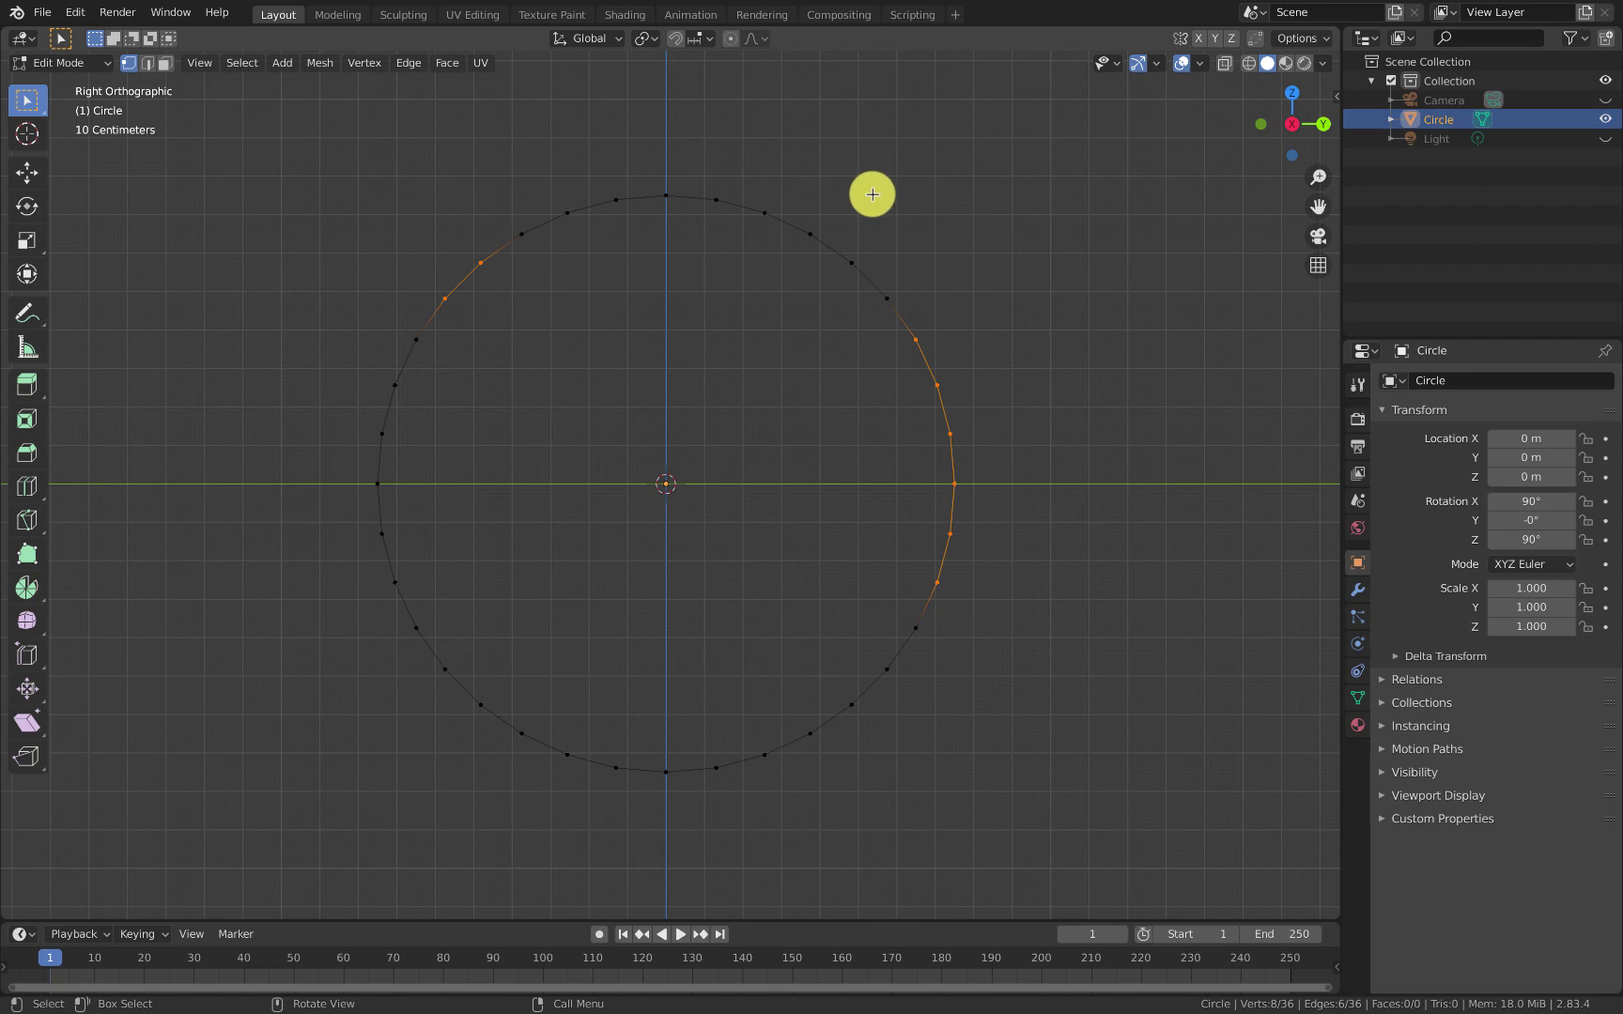
pyautogui.press('a')
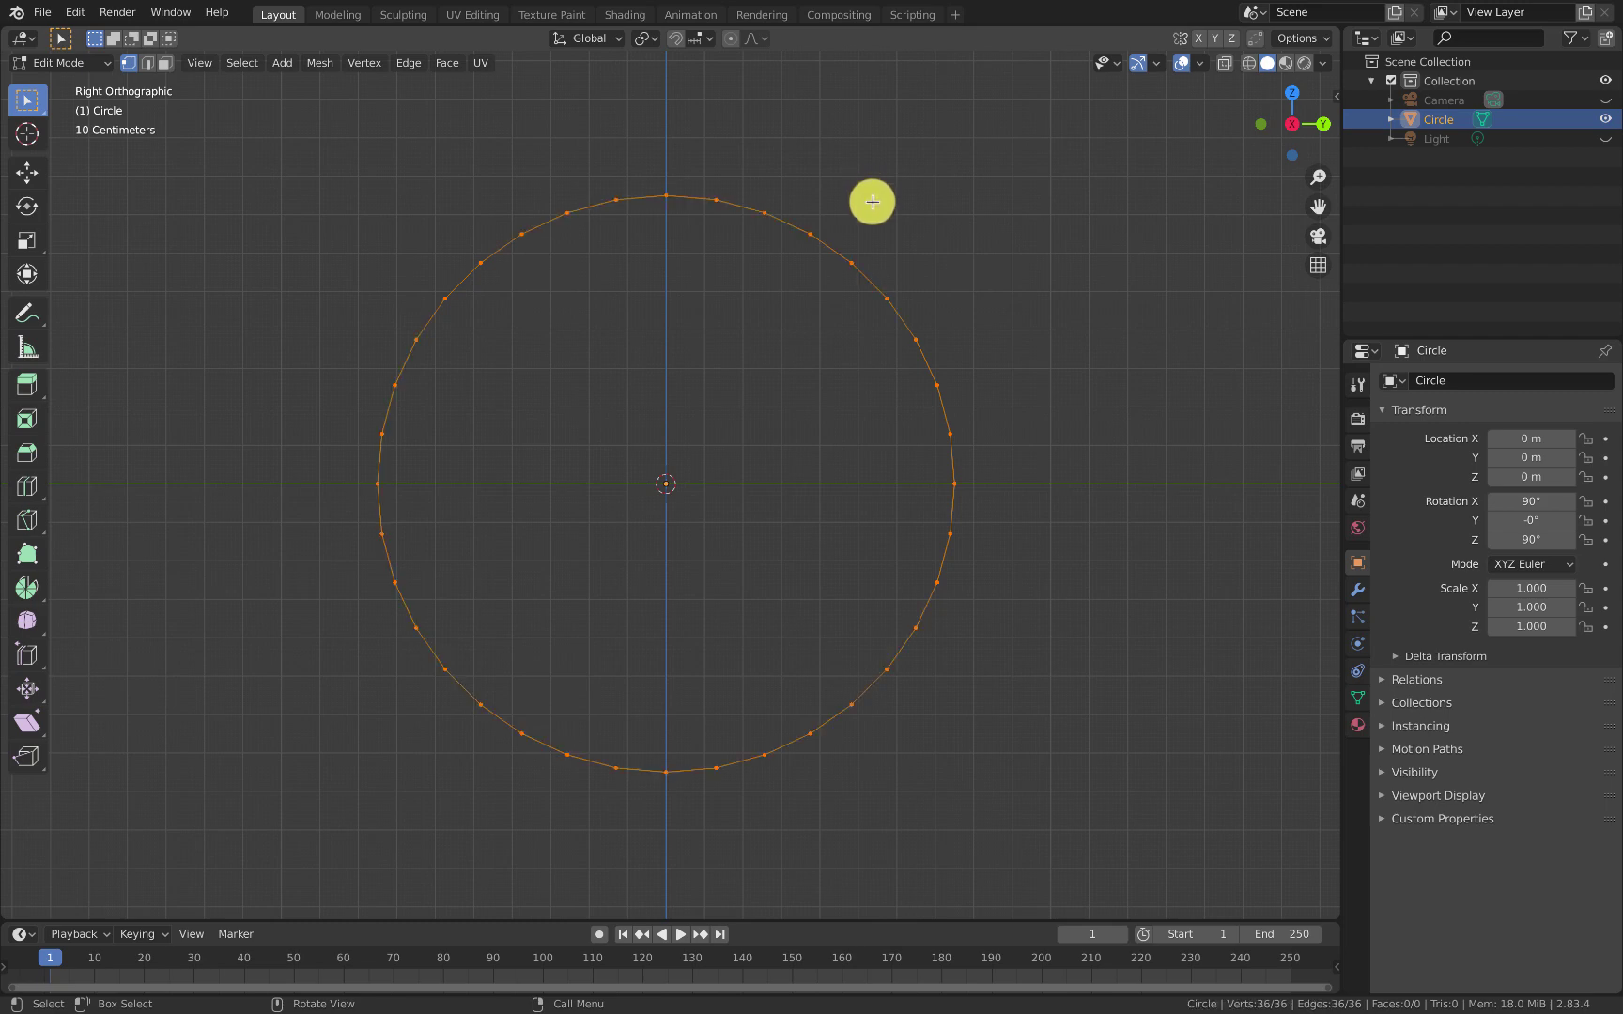
# Step: Try box select across the circle's upper arc, and shortest-path selection between two vertices on that arc
pyautogui.hotkey('alt', 'a')
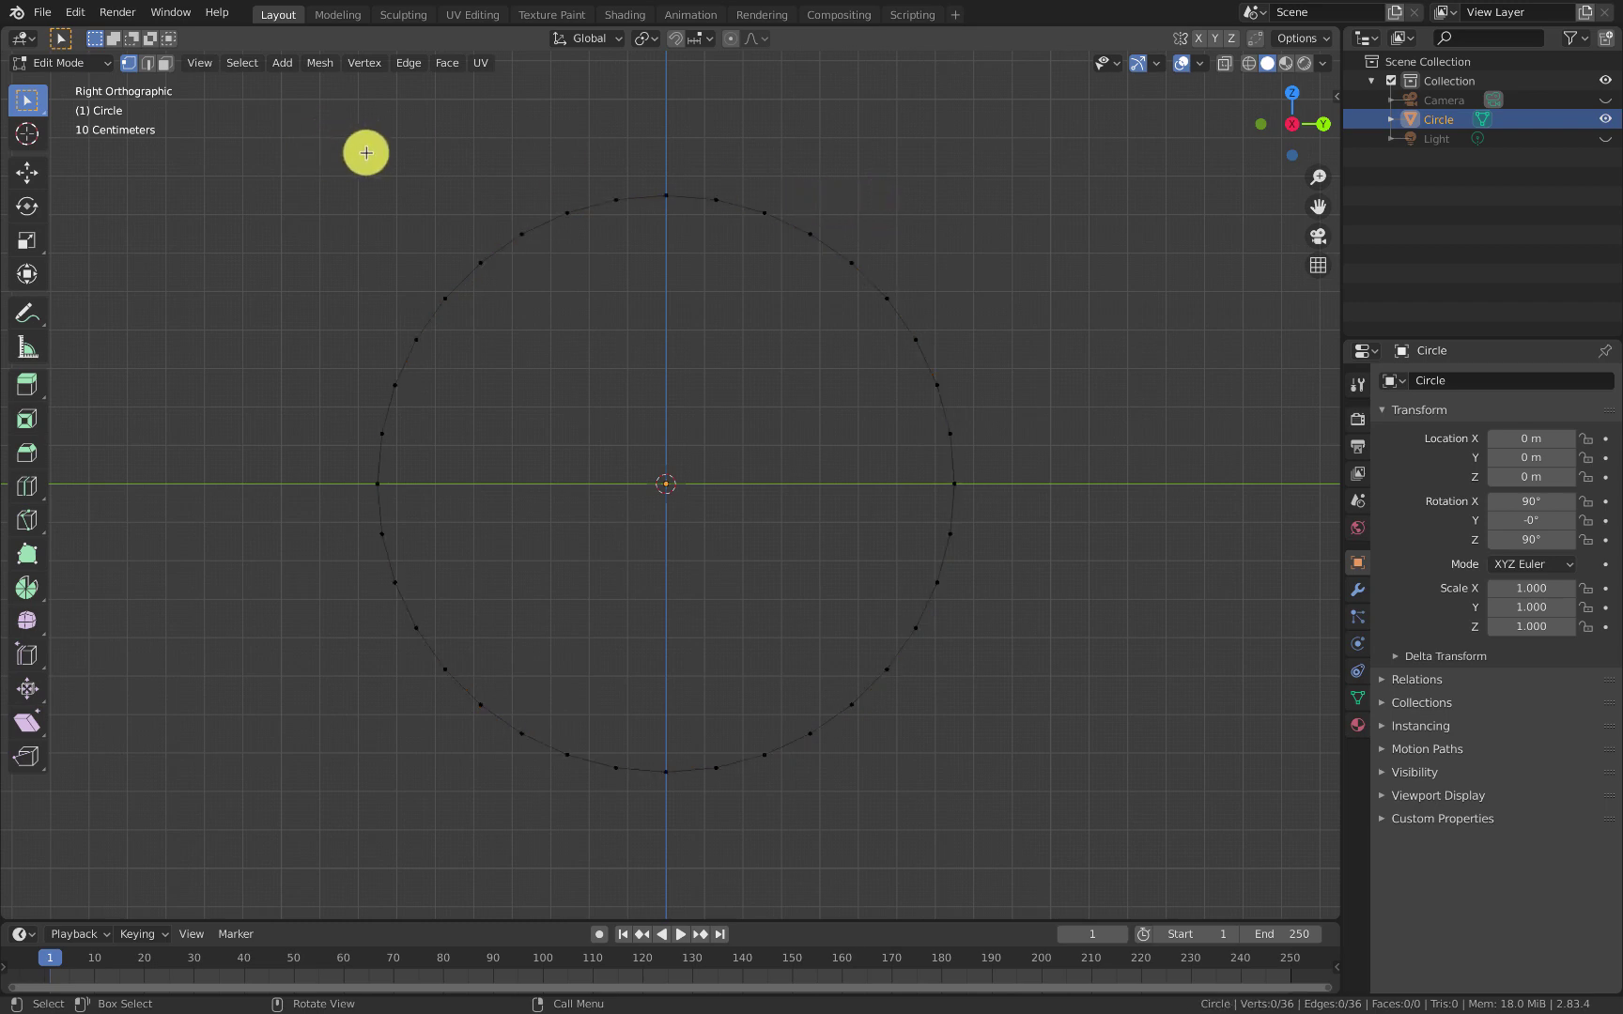
pyautogui.moveTo(367, 152); pyautogui.dragTo(1001, 320)
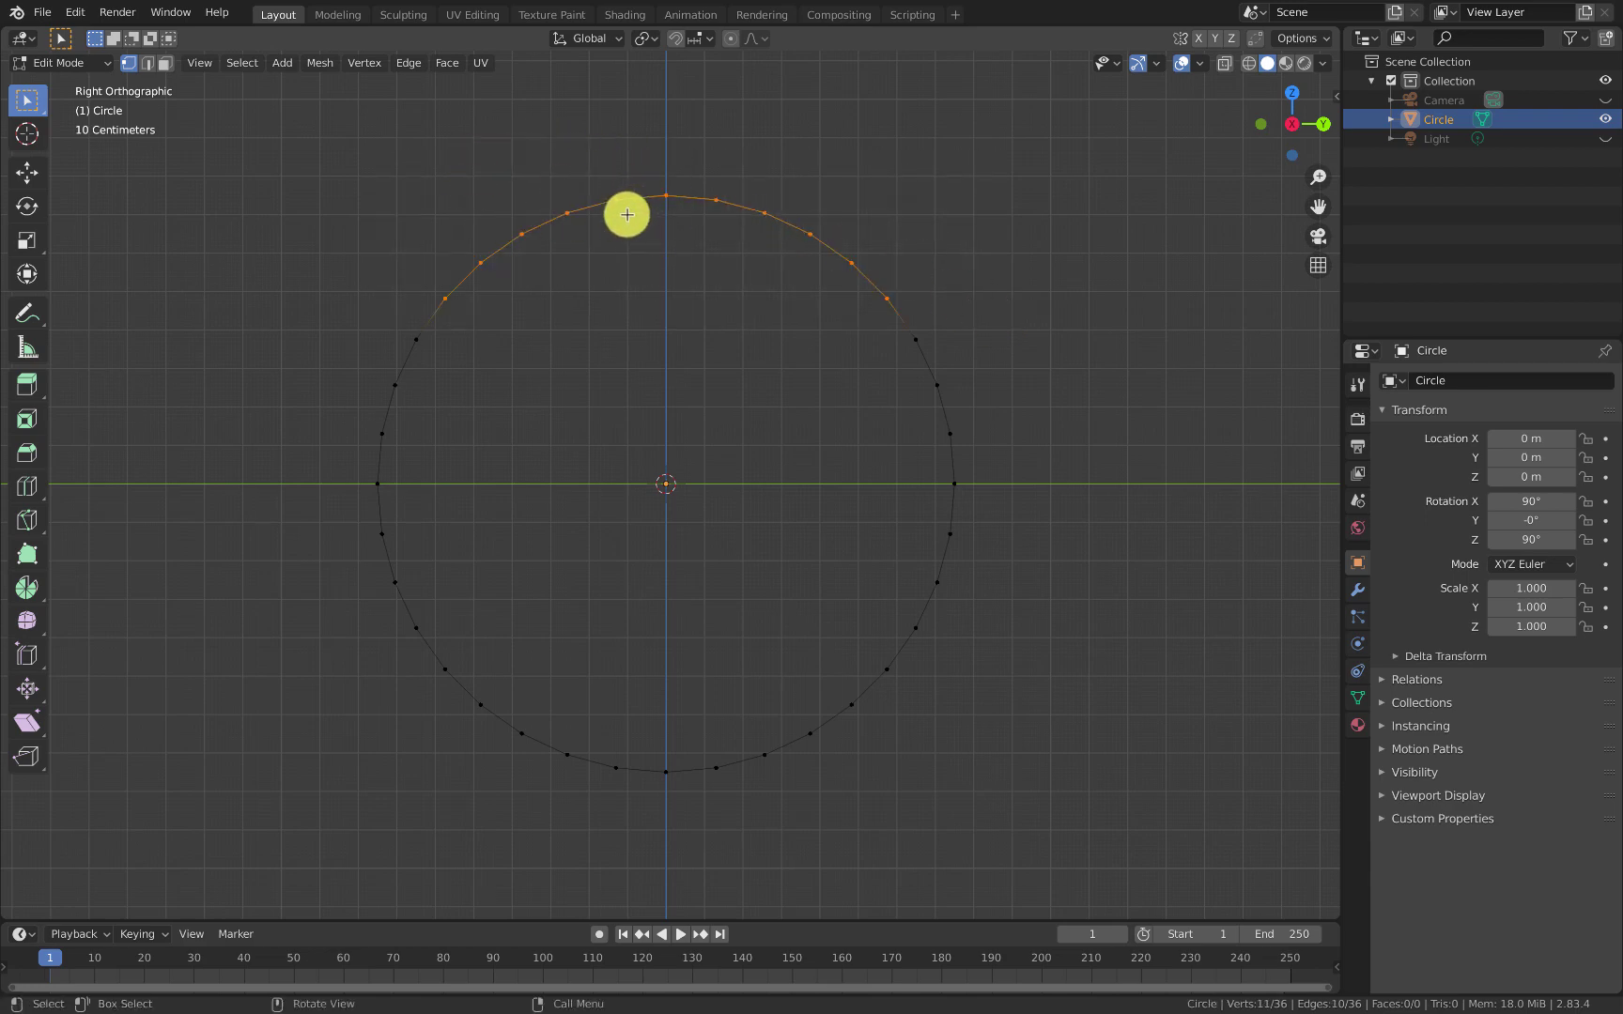
pyautogui.hotkey('alt', 'a')
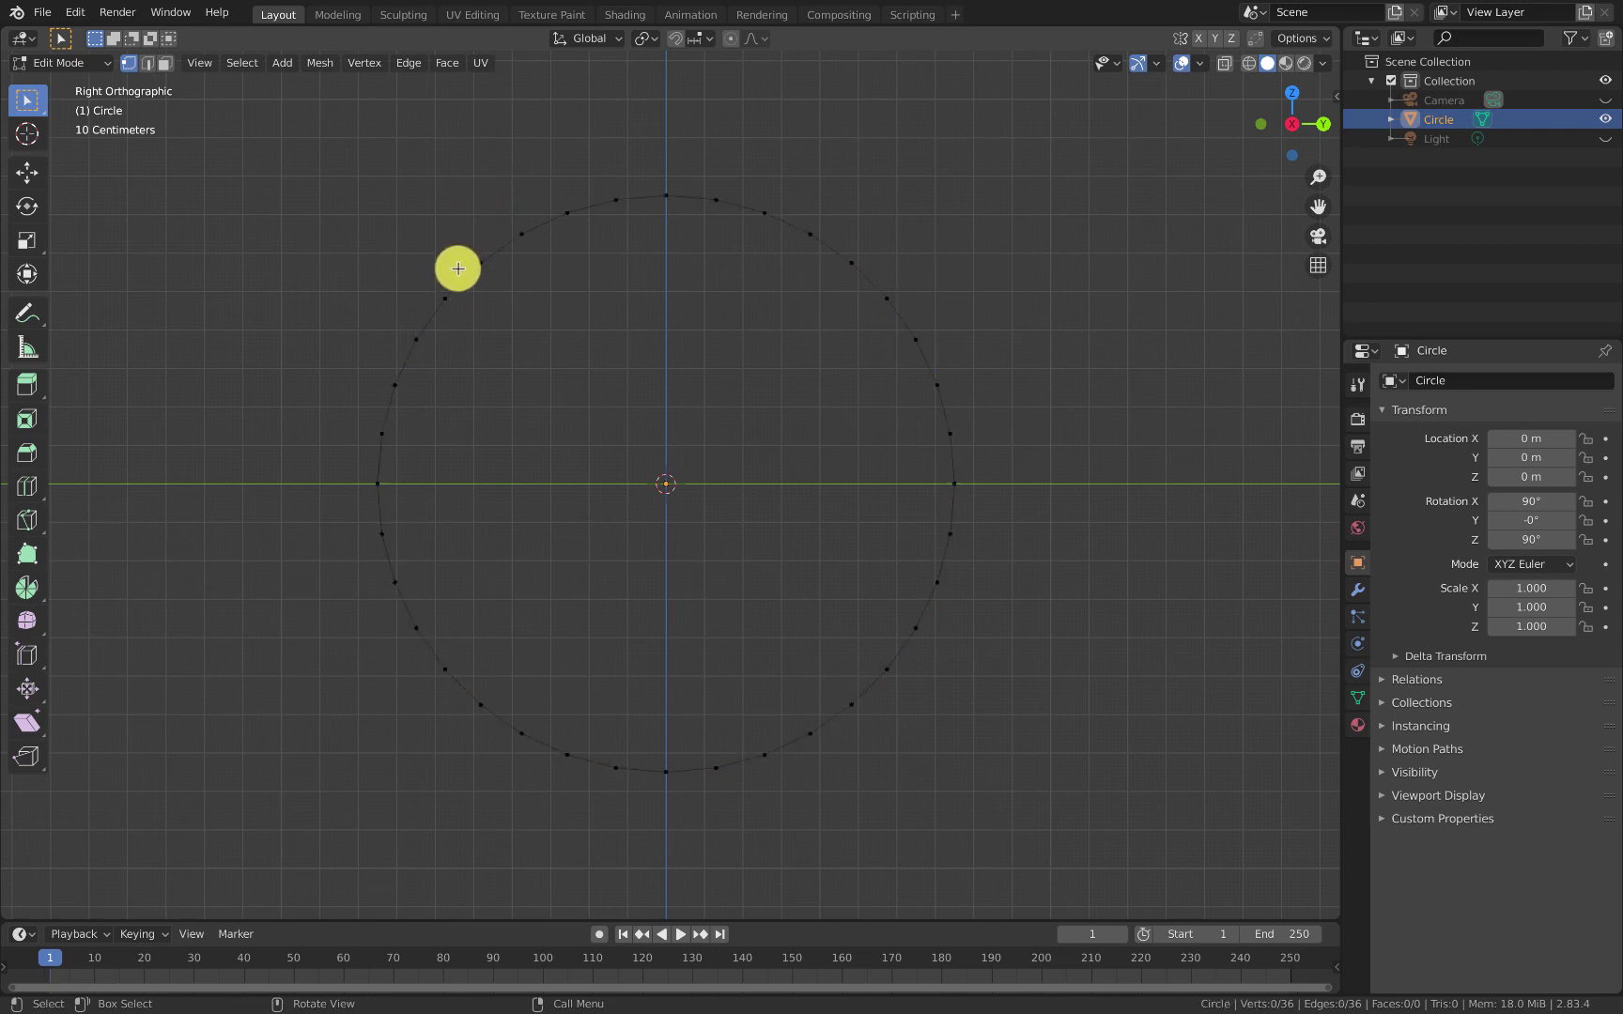
pyautogui.click(446, 298)
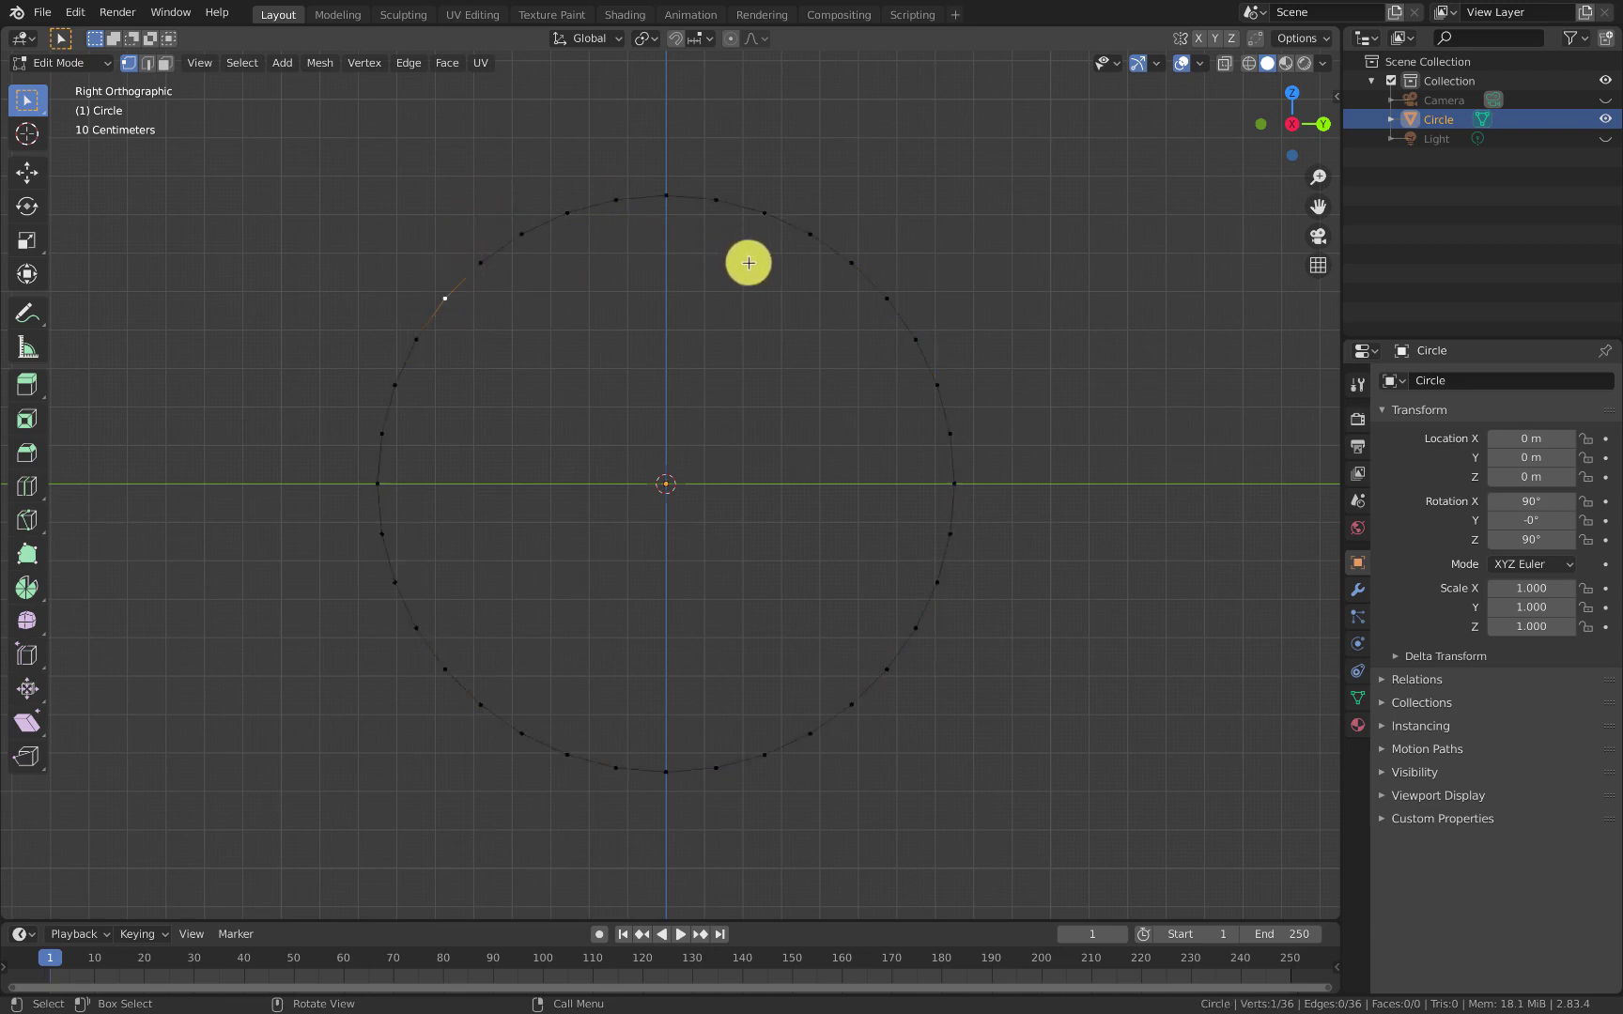
pyautogui.keyDown('ctrl'); pyautogui.click(808, 237); pyautogui.keyUp('ctrl')
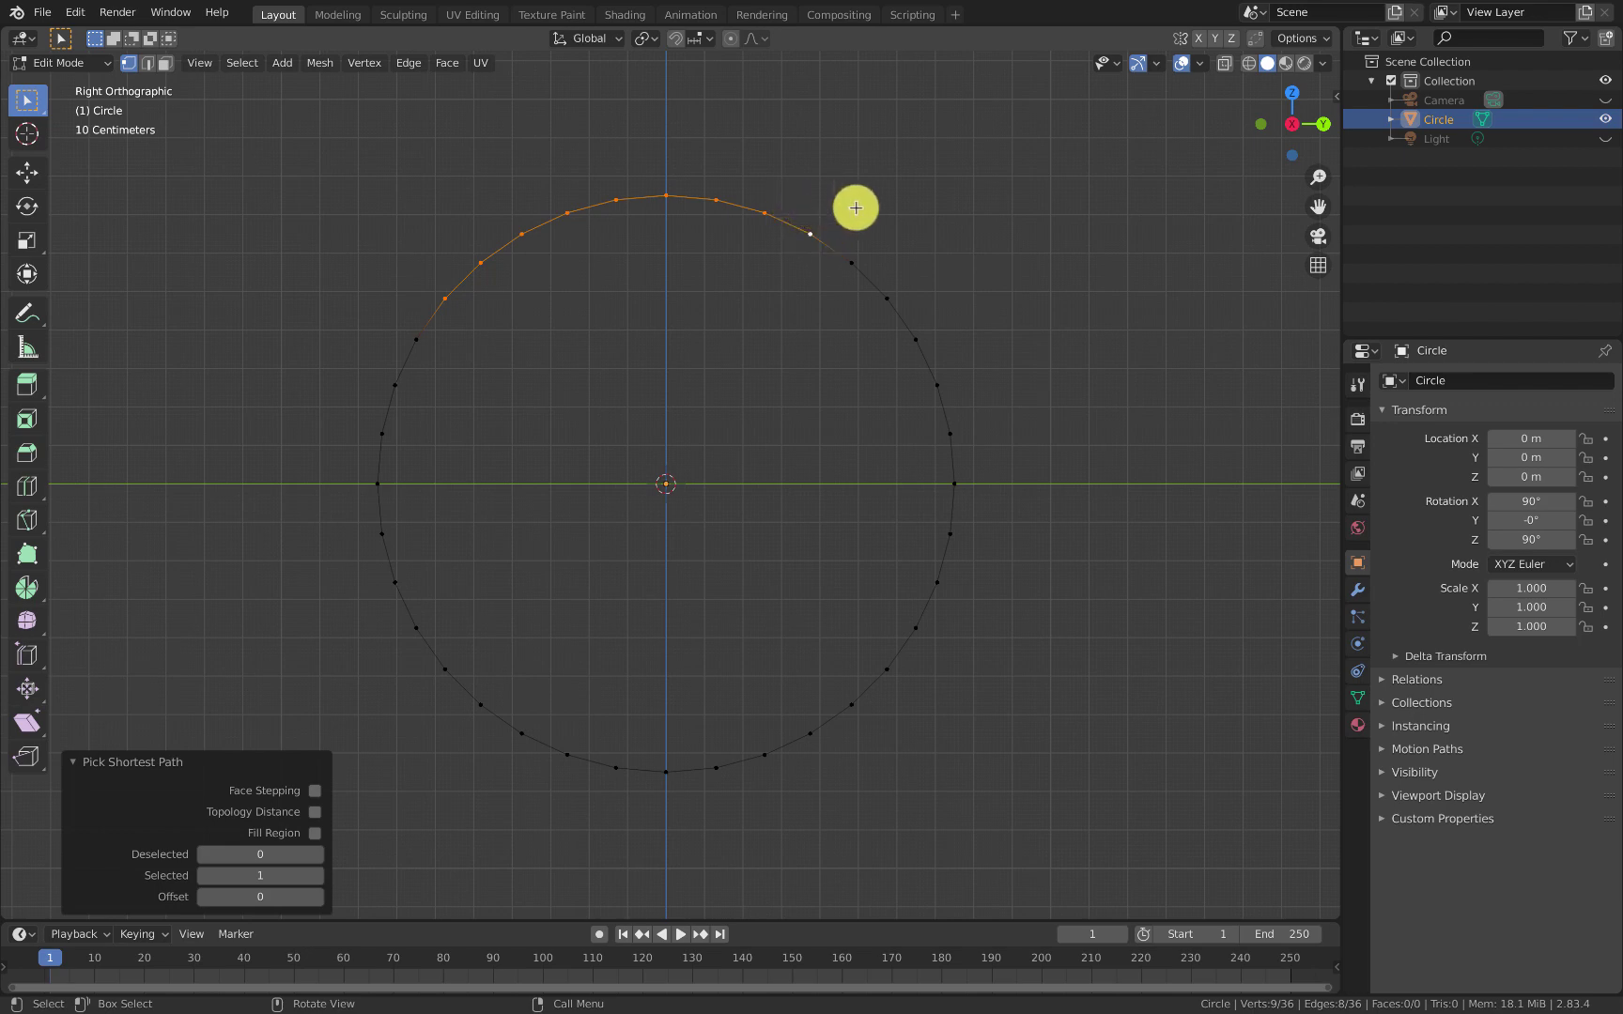
# Step: Select all of the circle's vertices and extrude them inward with a scale of 0.939 to form a thin ring
pyautogui.press('a')
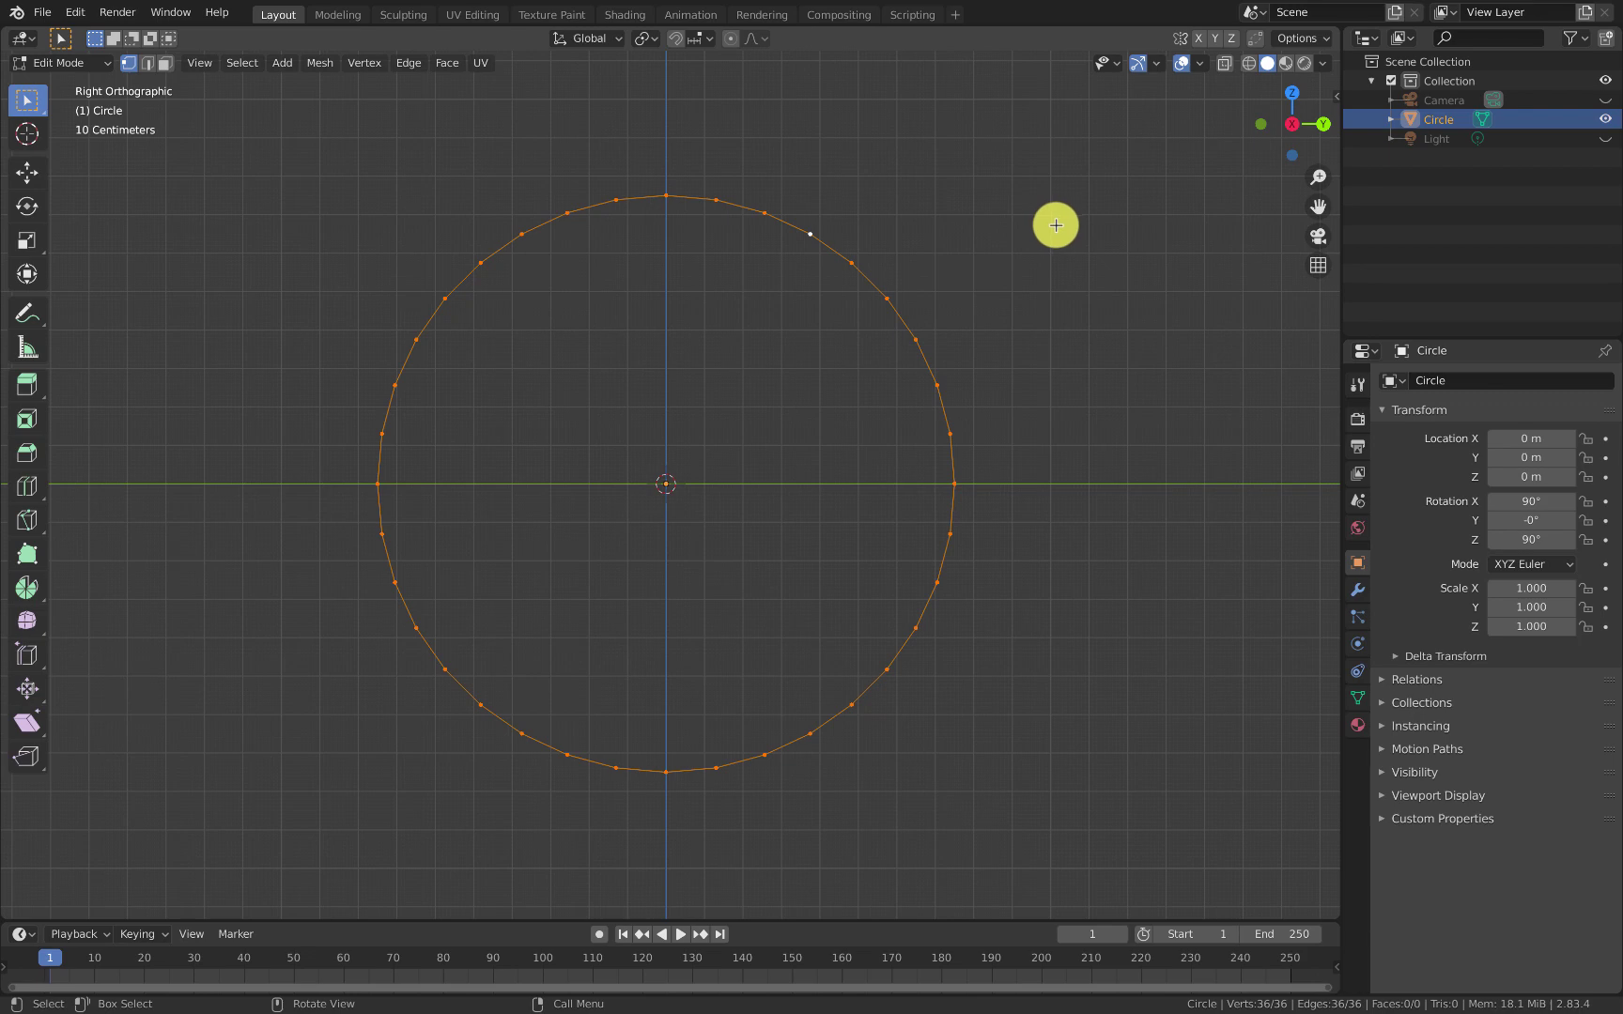
pyautogui.press('e')
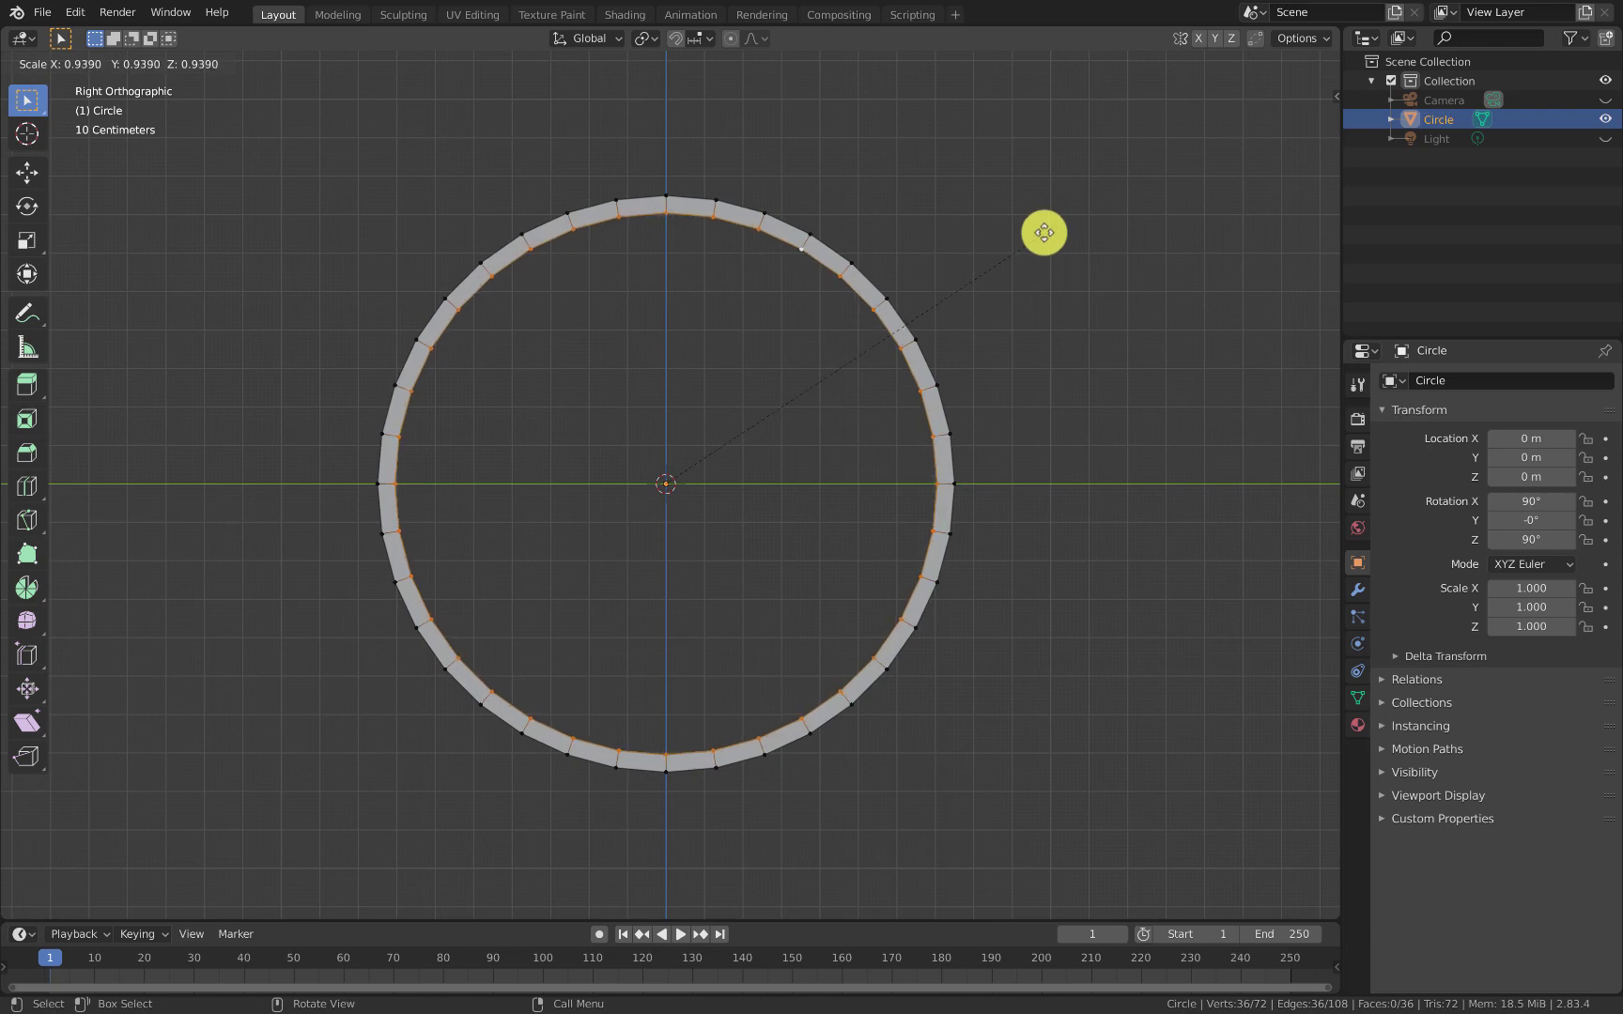
pyautogui.click(1043, 233)
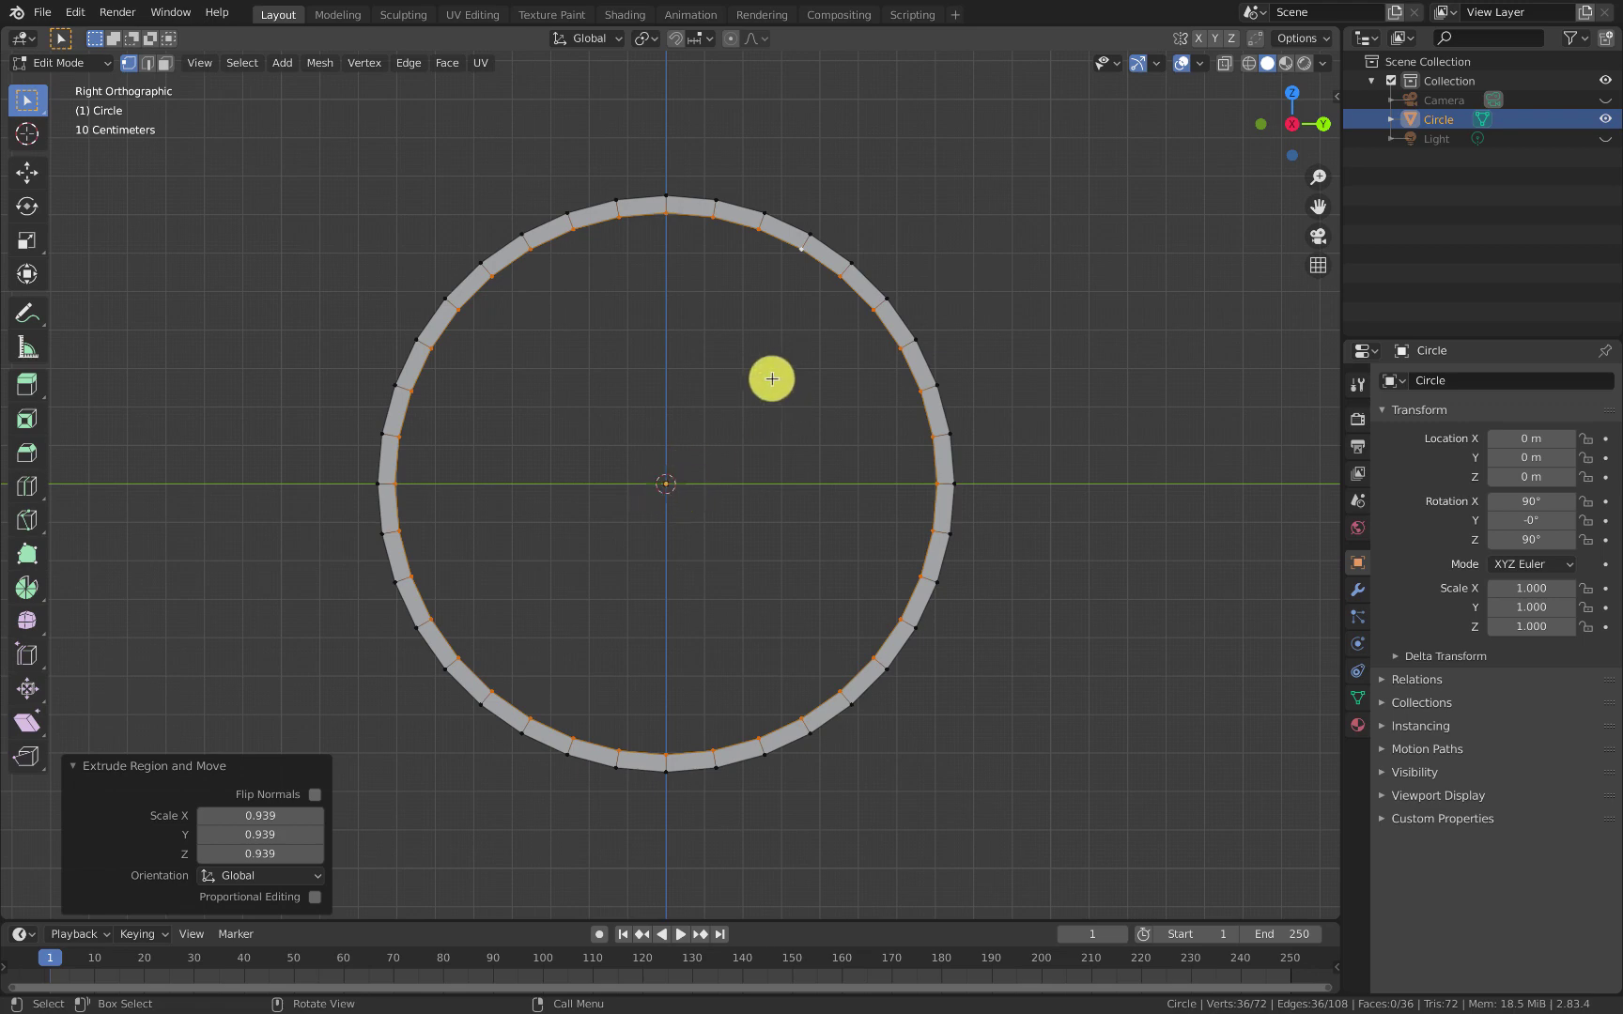
pyautogui.click(649, 38)
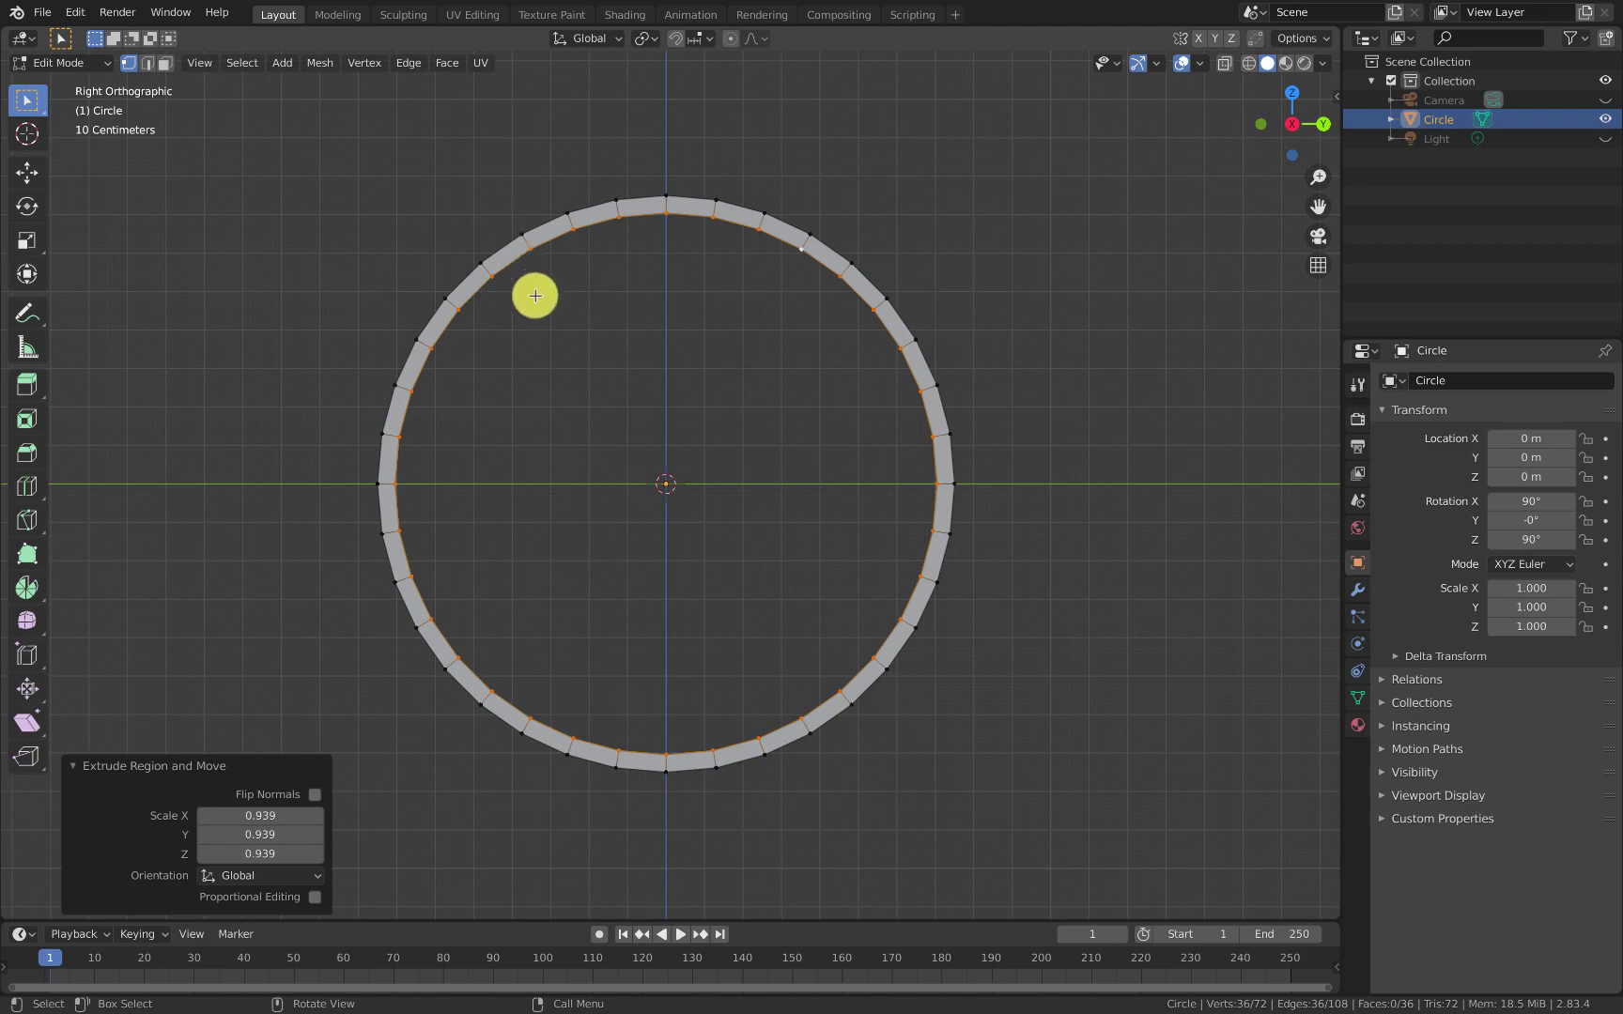
# Step: Try circle select with an enlarged brush around the ring's sides and bottom, and clear the selection
pyautogui.hotkey('alt', 'a')
pyautogui.press('c')
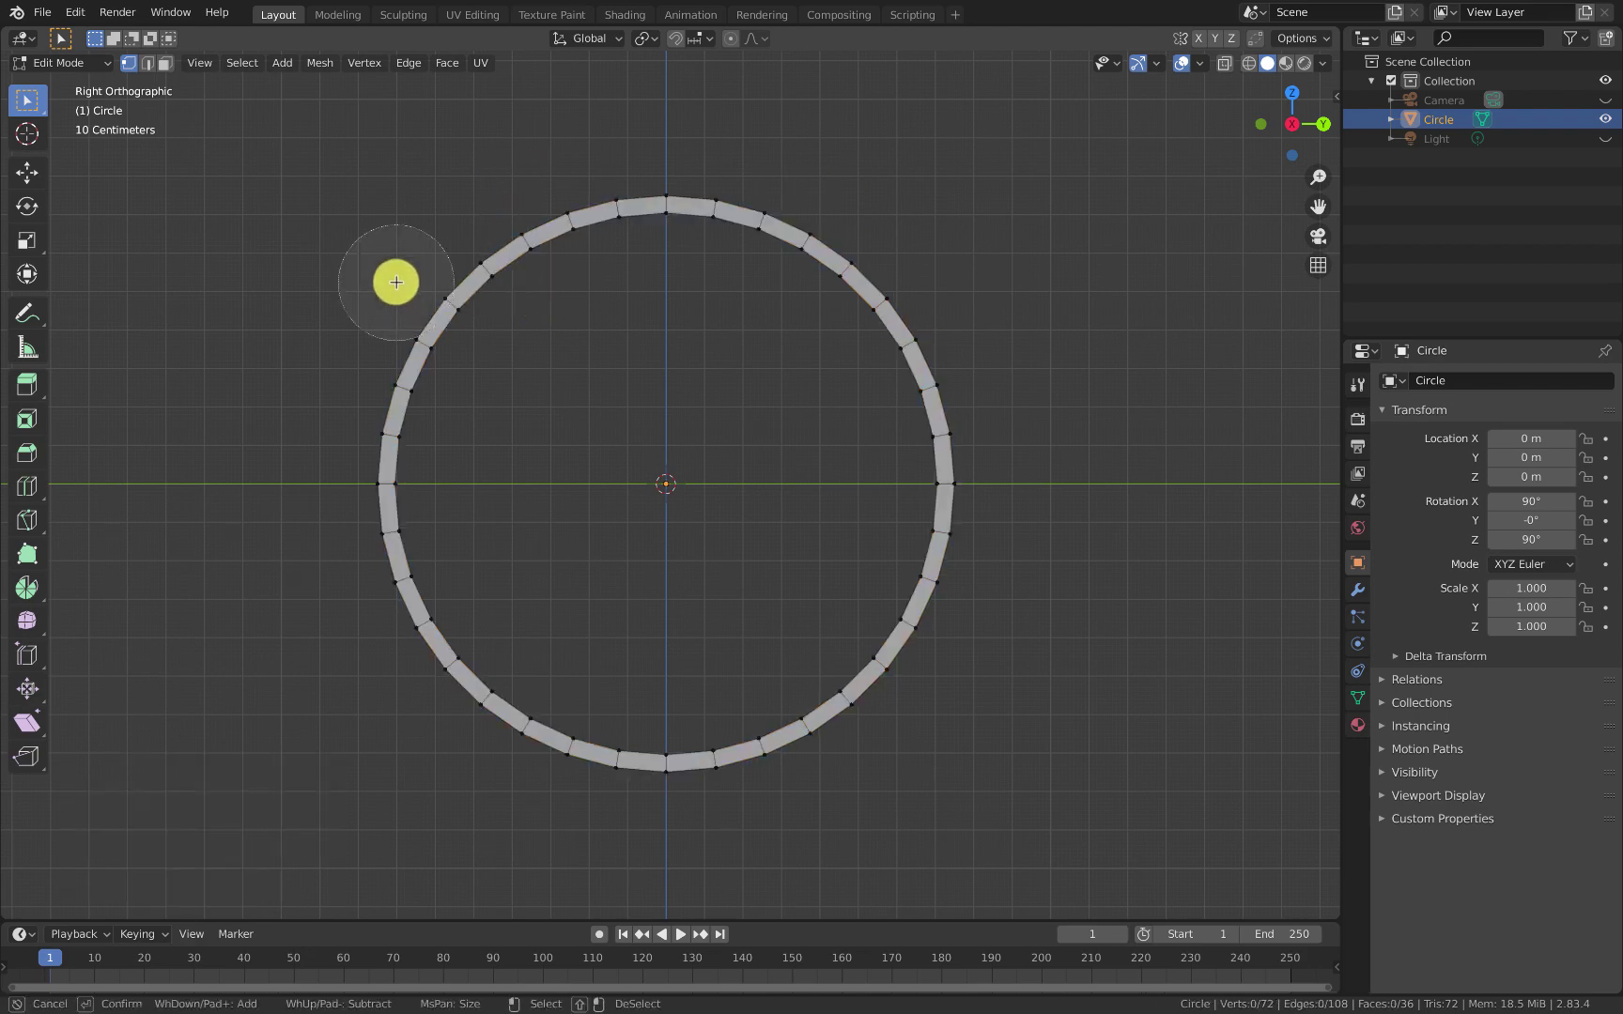
pyautogui.scroll(-4, 396, 285)
pyautogui.moveTo(395, 363)
pyautogui.mouseDown()
pyautogui.moveTo(376, 398)
pyautogui.moveTo(392, 522)
pyautogui.moveTo(486, 694)
pyautogui.moveTo(618, 794)
pyautogui.moveTo(908, 744)
pyautogui.moveTo(1021, 635)
pyautogui.moveTo(1020, 492)
pyautogui.moveTo(935, 353)
pyautogui.mouseUp()
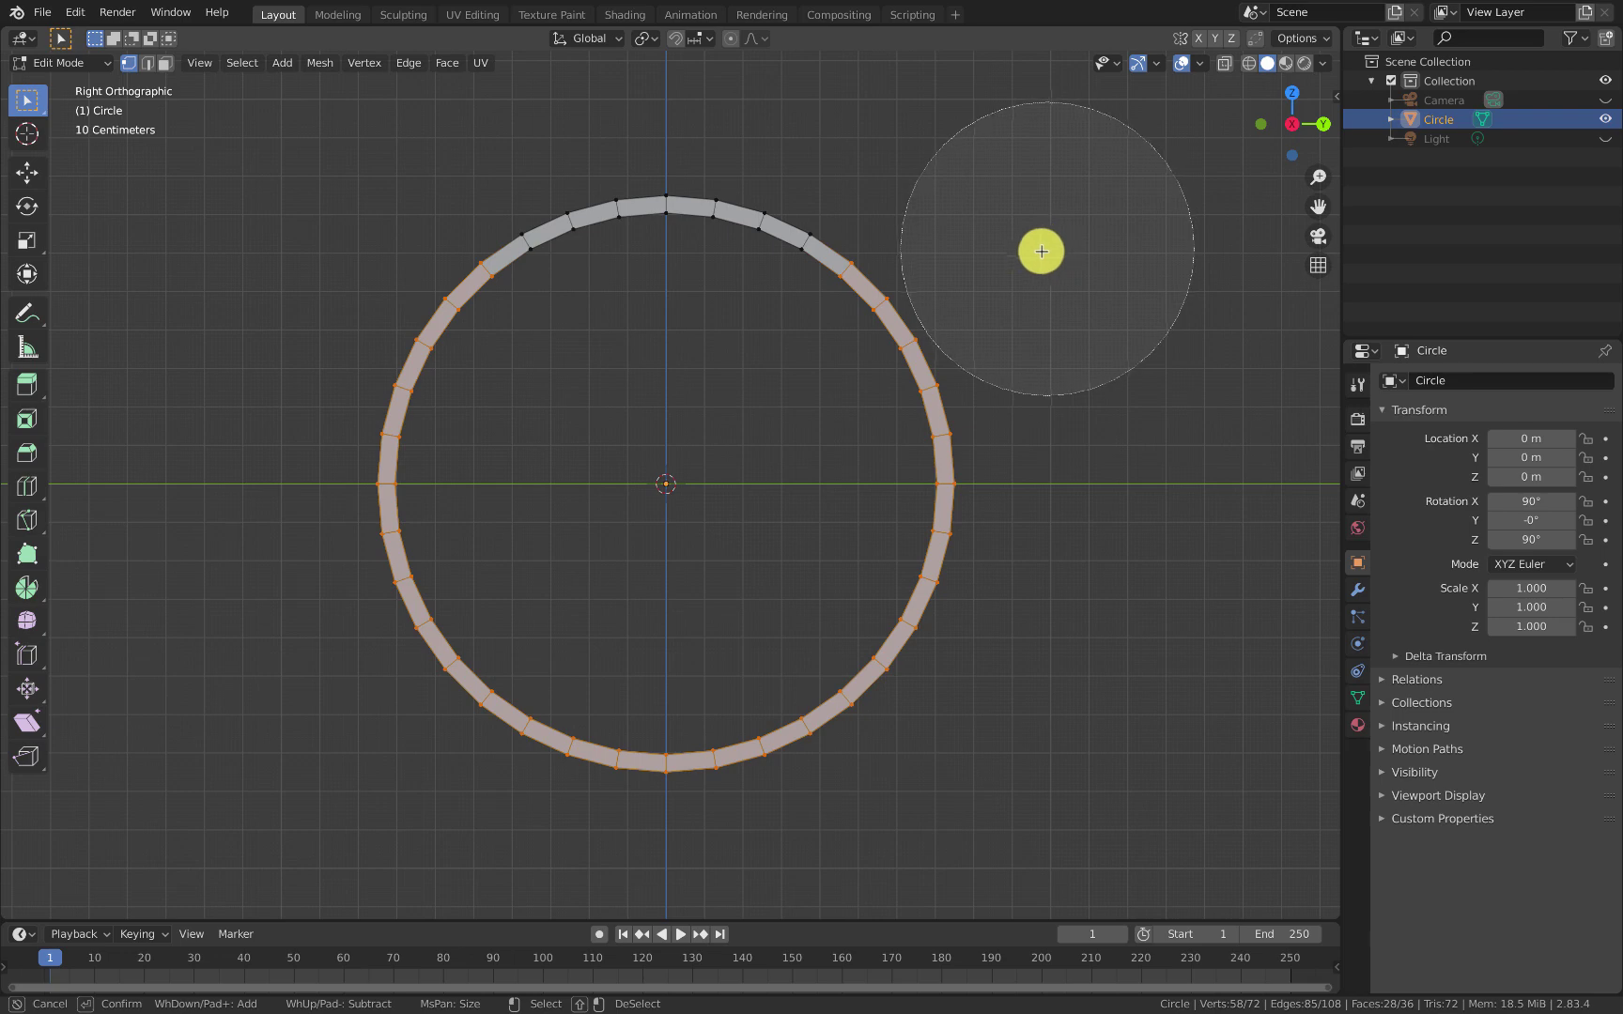
pyautogui.press('Escape')
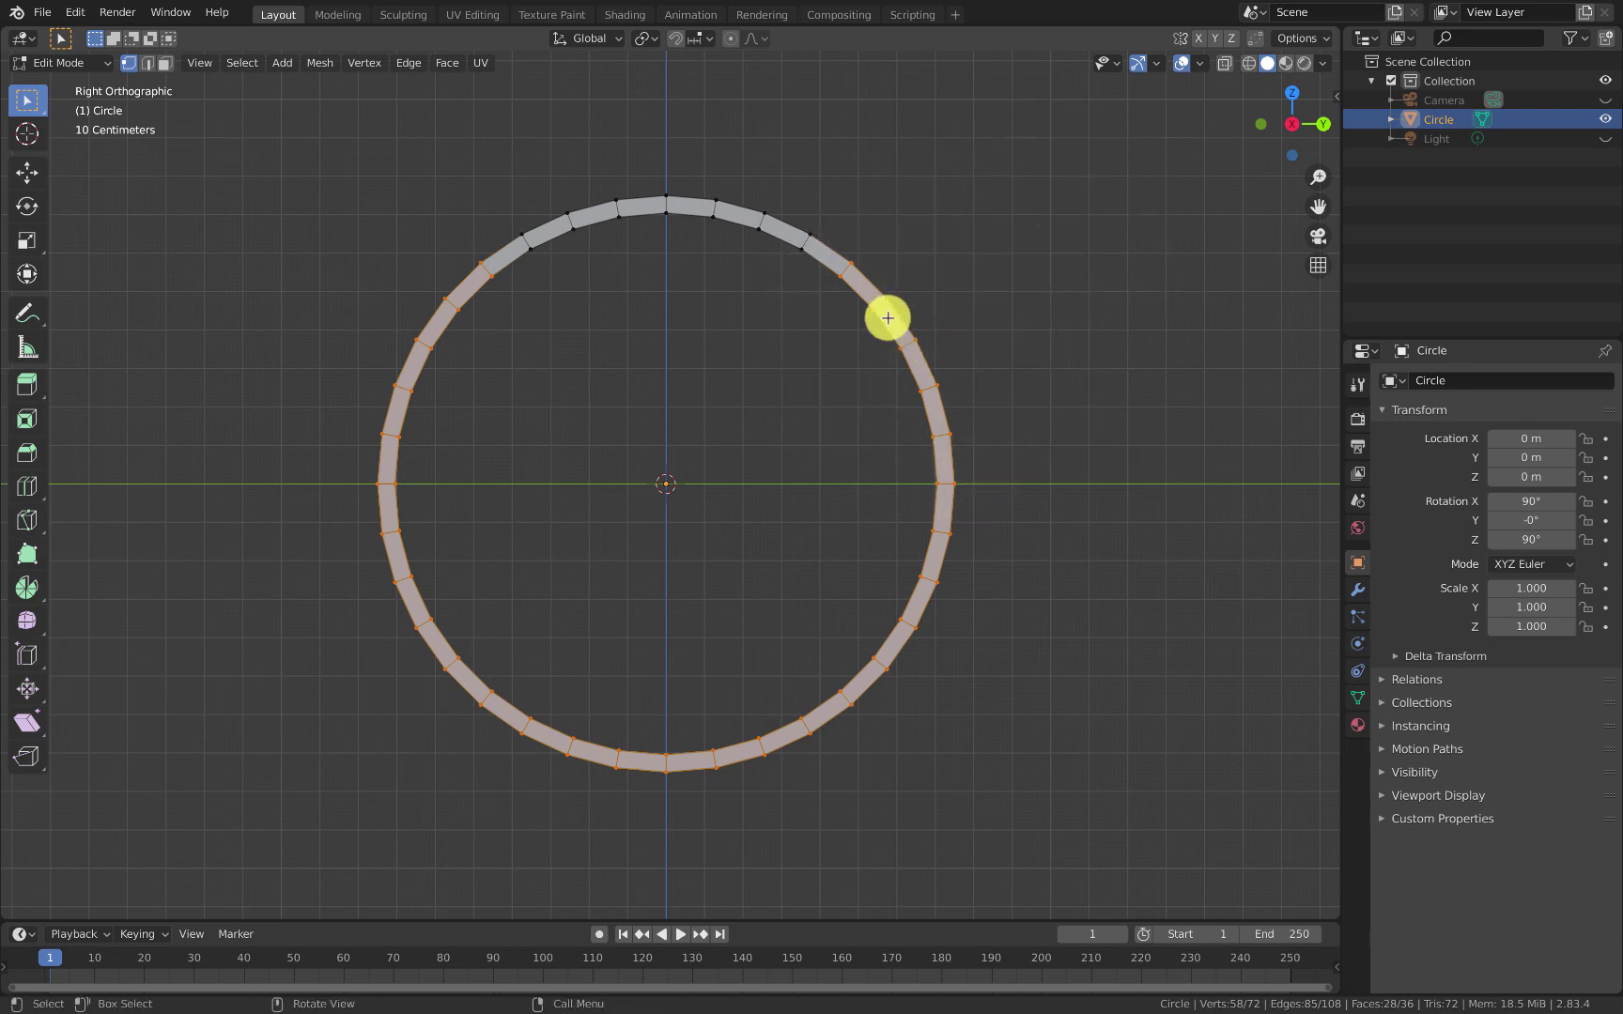
pyautogui.hotkey('alt', 'a')
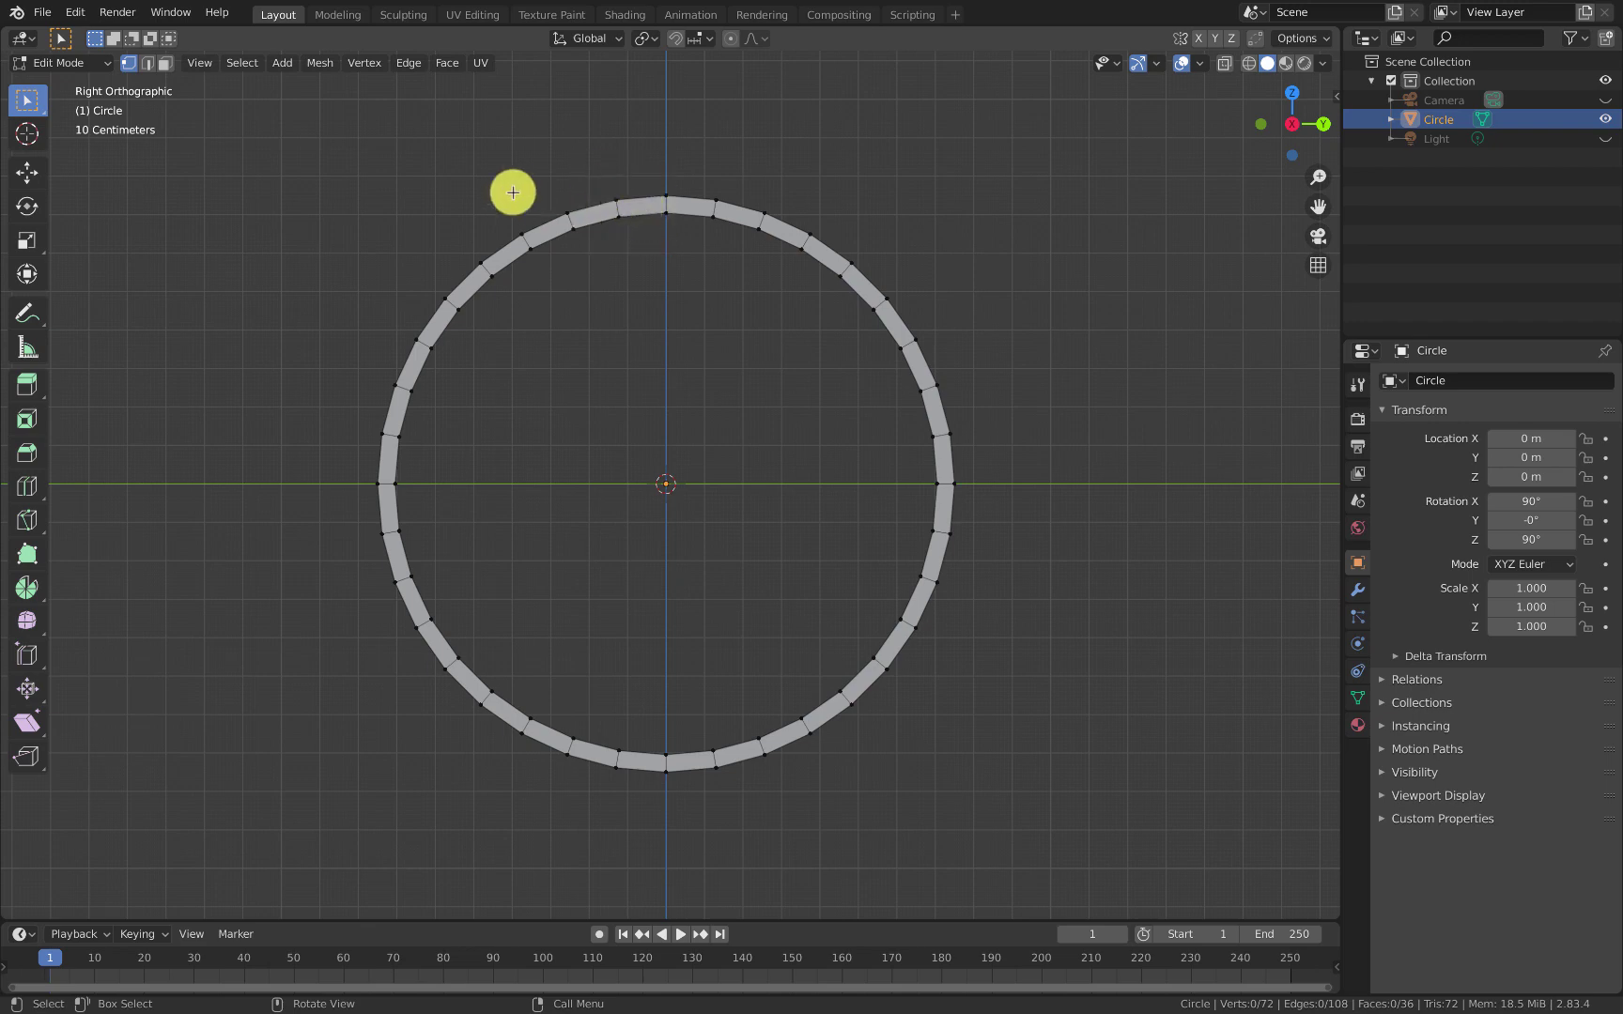
# Step: Circle-select the ring's vertices except those of the six uppermost segments, and delete the selected vertices
pyautogui.press('c')
pyautogui.moveTo(377, 376)
pyautogui.mouseDown()
pyautogui.moveTo(390, 493)
pyautogui.moveTo(544, 677)
pyautogui.moveTo(804, 766)
pyautogui.moveTo(939, 665)
pyautogui.moveTo(939, 385)
pyautogui.mouseUp()
pyautogui.rightClick(940, 385)
pyautogui.press('x')
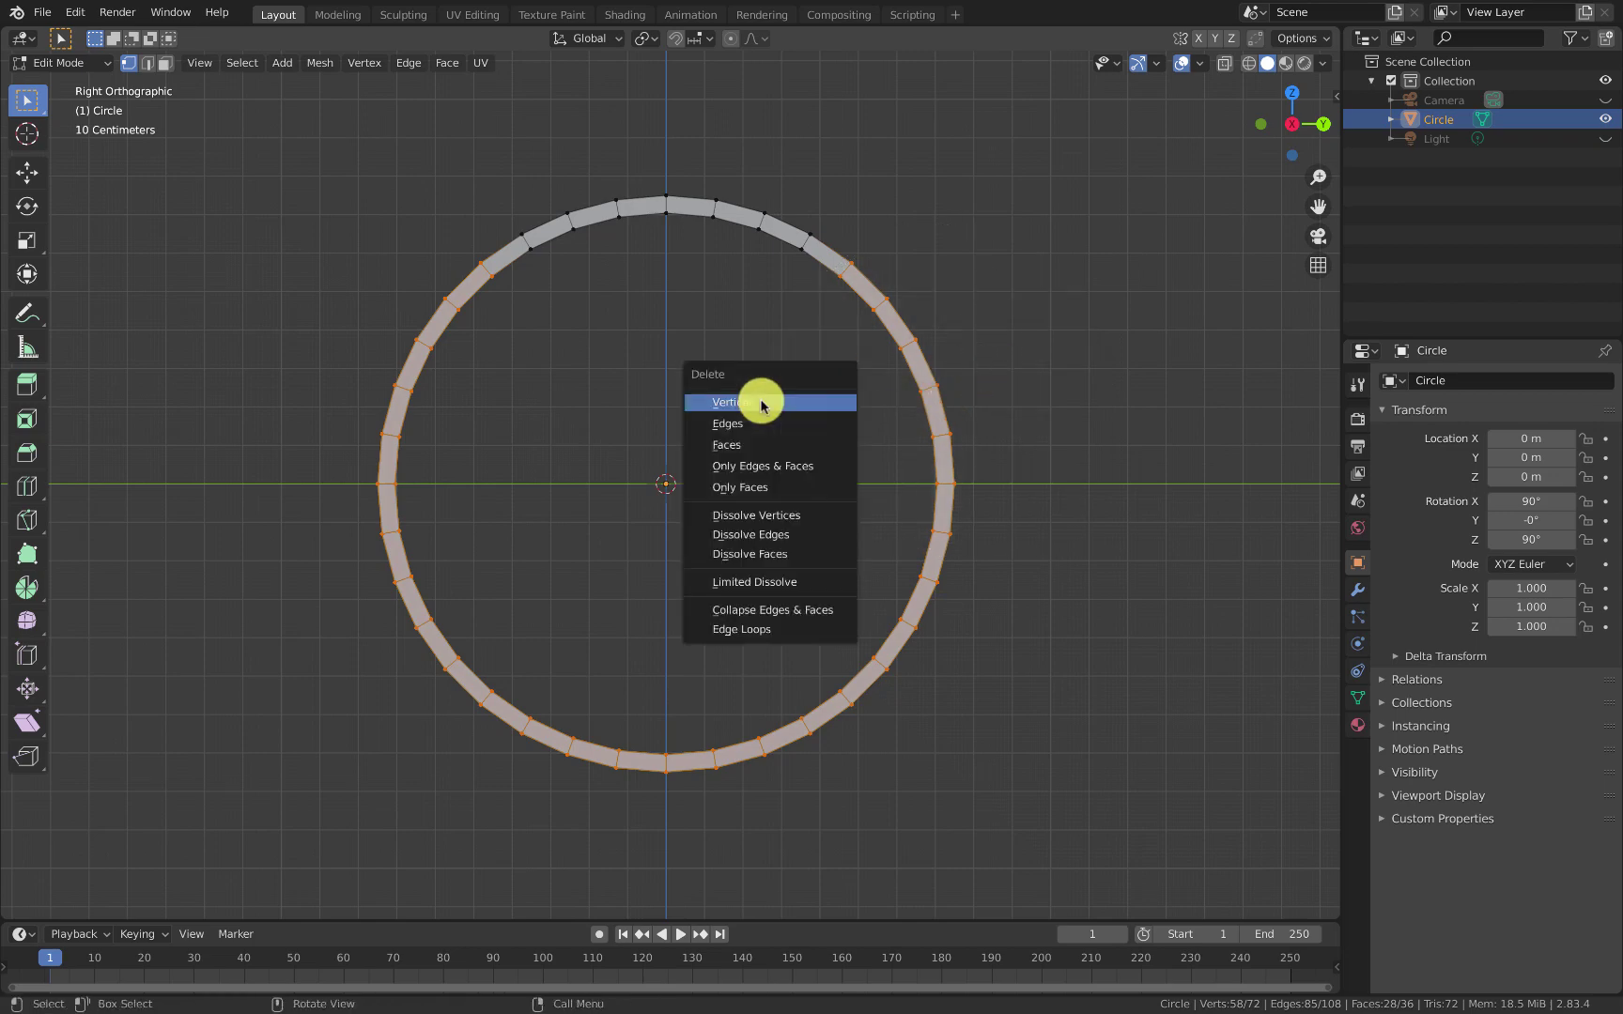
pyautogui.click(761, 404)
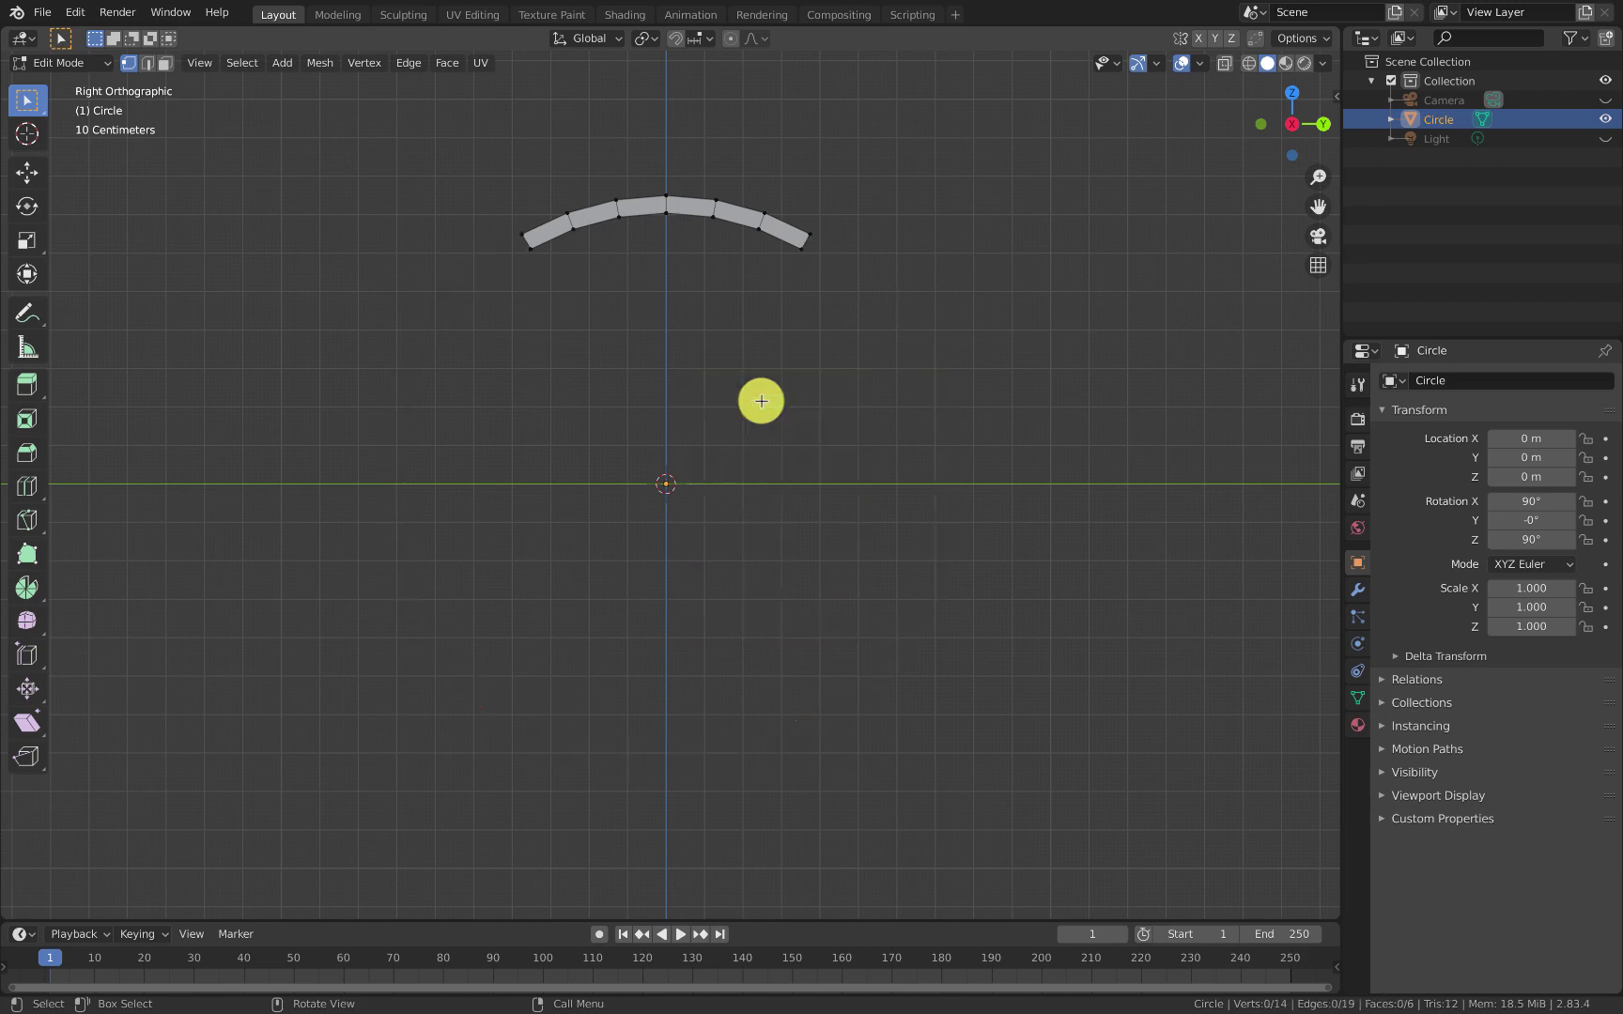
# Step: Circle-select the seven vertices along the inner edge of the remaining arc
pyautogui.scroll(4, 497, 258)
pyautogui.keyDown('shift'); pyautogui.moveTo(509, 256); pyautogui.dragTo(661, 601, button='middle'); pyautogui.keyUp('shift')
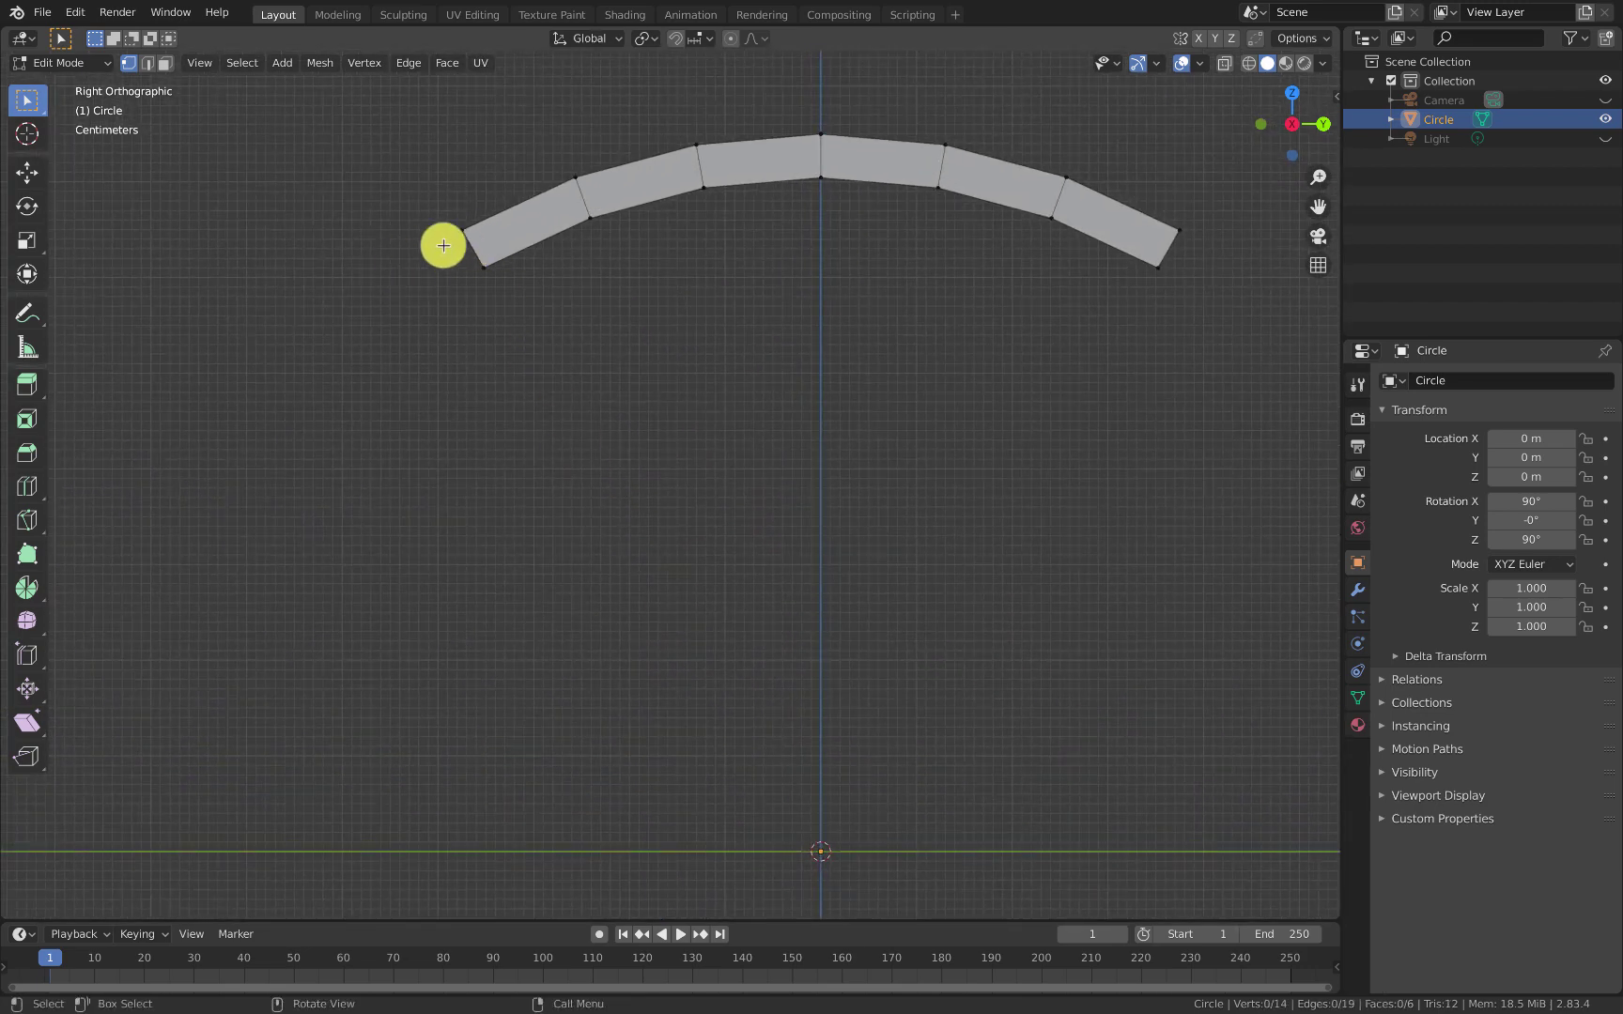
pyautogui.keyDown('shift'); pyautogui.moveTo(825, 326); pyautogui.dragTo(693, 404, button='middle'); pyautogui.keyUp('shift')
pyautogui.scroll(-4, 693, 404)
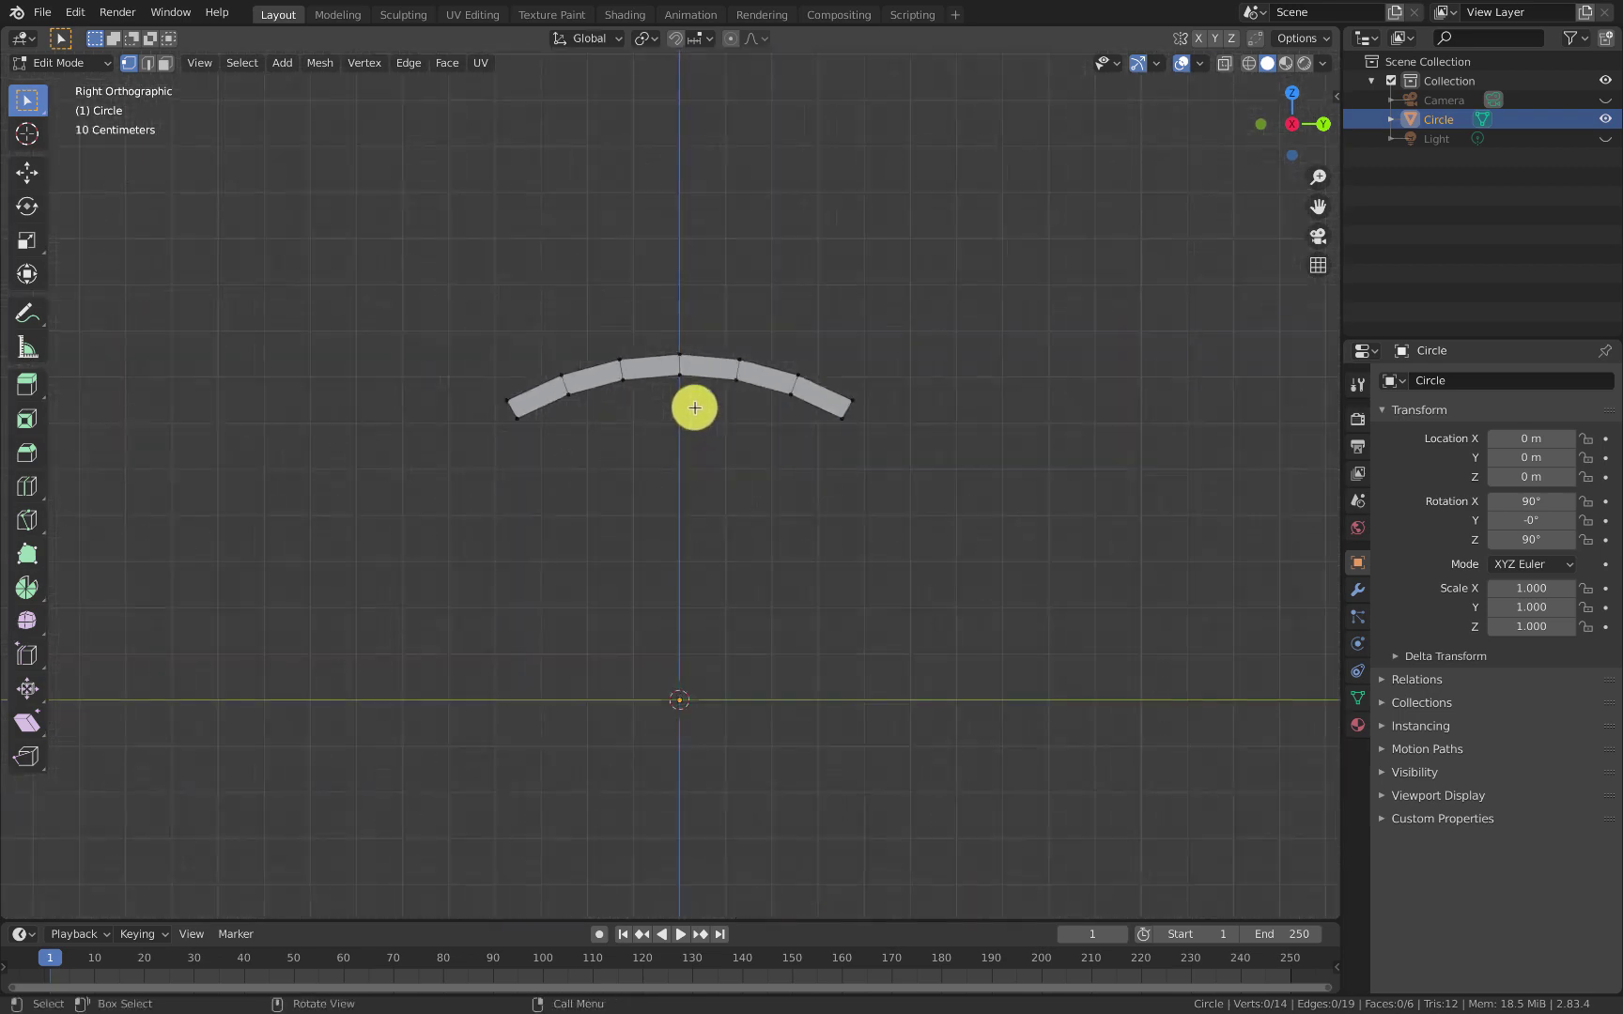
pyautogui.keyDown('shift'); pyautogui.scroll(-3, 695, 402); pyautogui.keyUp('shift')
pyautogui.press('c')
pyautogui.moveTo(600, 452); pyautogui.dragTo(728, 452)
pyautogui.press('Escape')
# Step: Try to extrude the arc's inner edge by scaling it around its own centre, and undo the extrusion
pyautogui.press('e')
pyautogui.press('s')
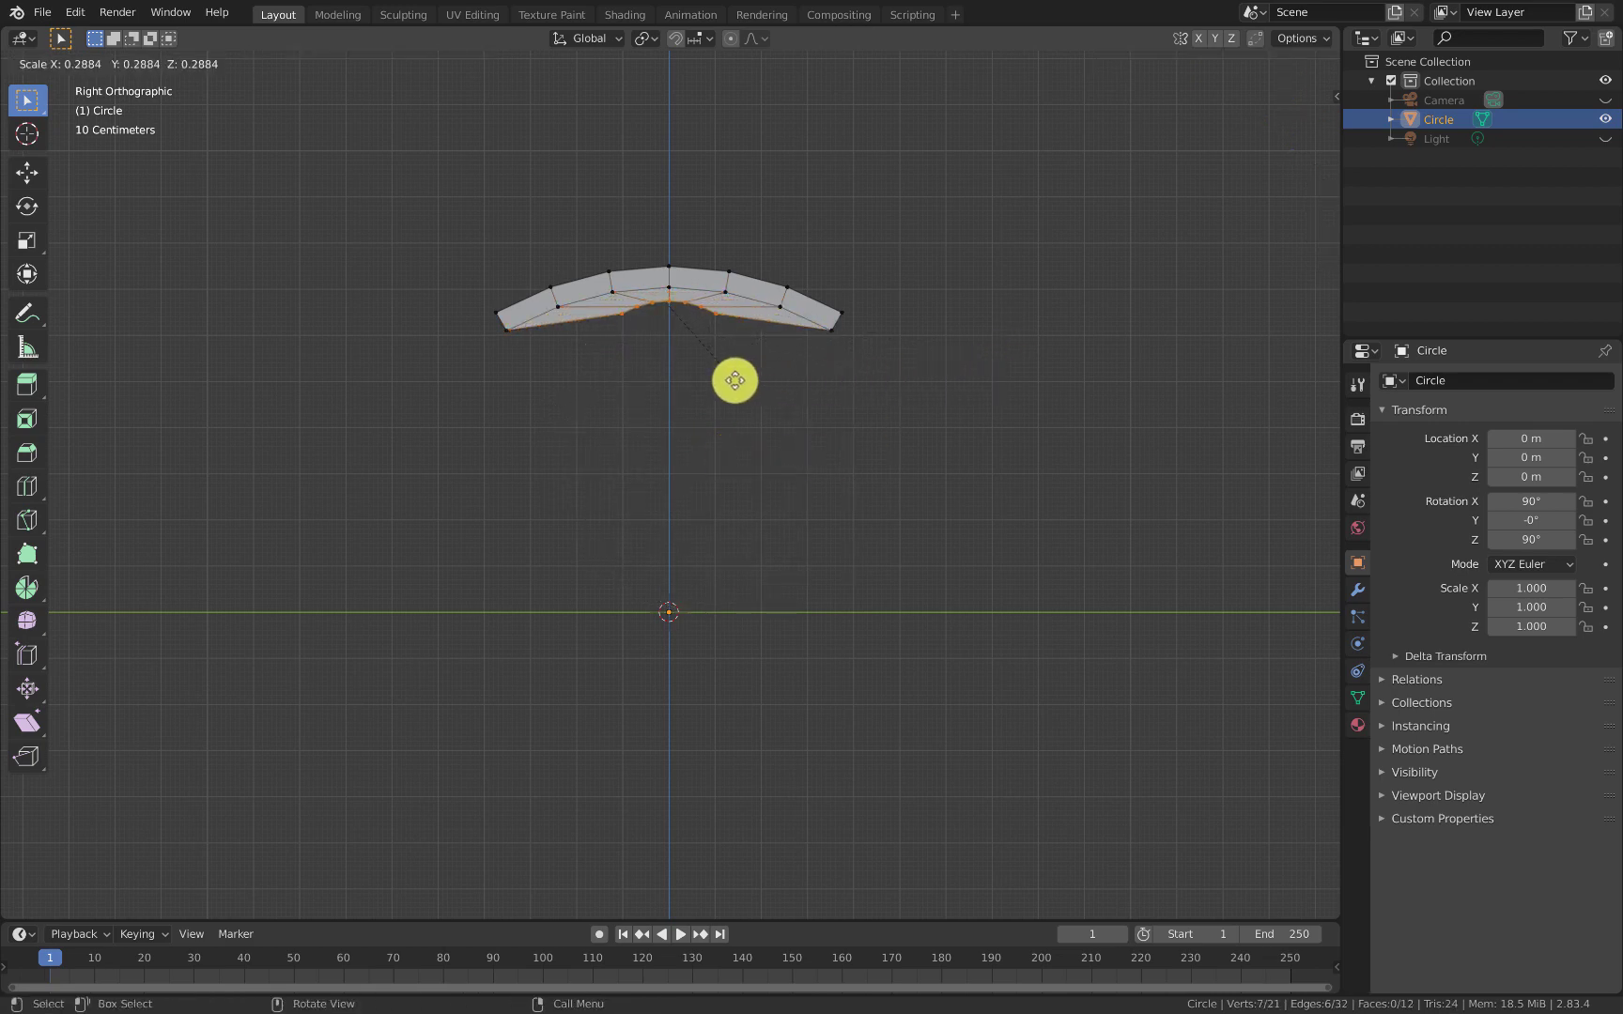
pyautogui.rightClick(735, 380)
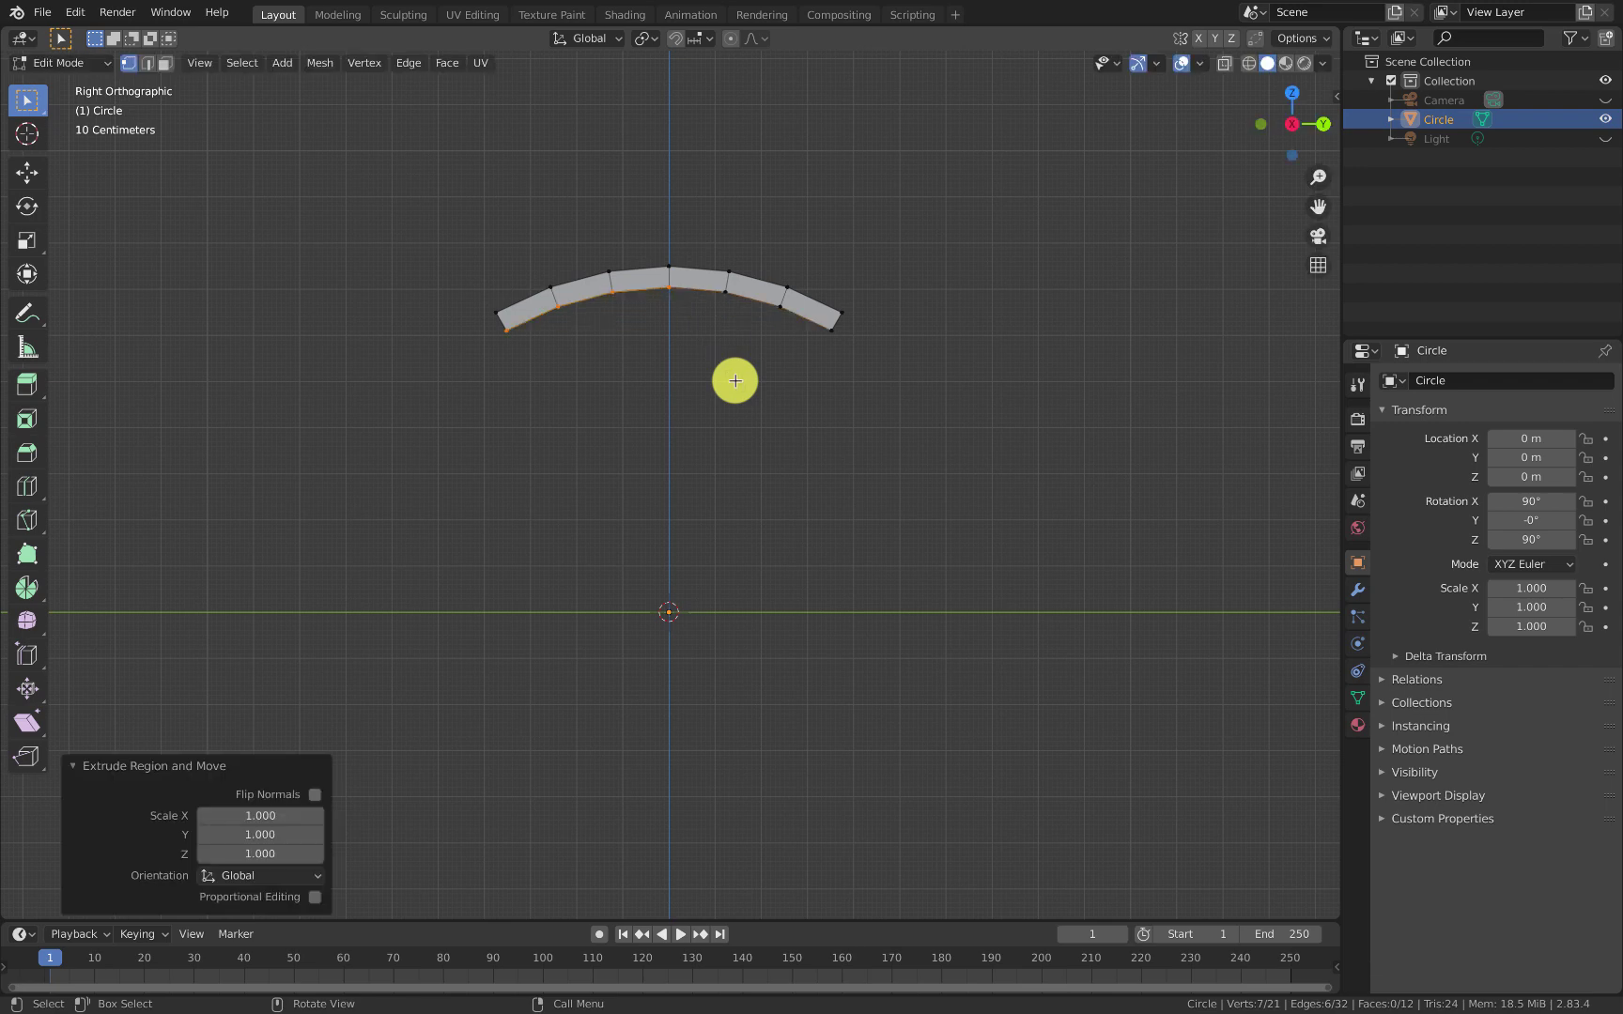
pyautogui.hotkey('ctrl', 'z')
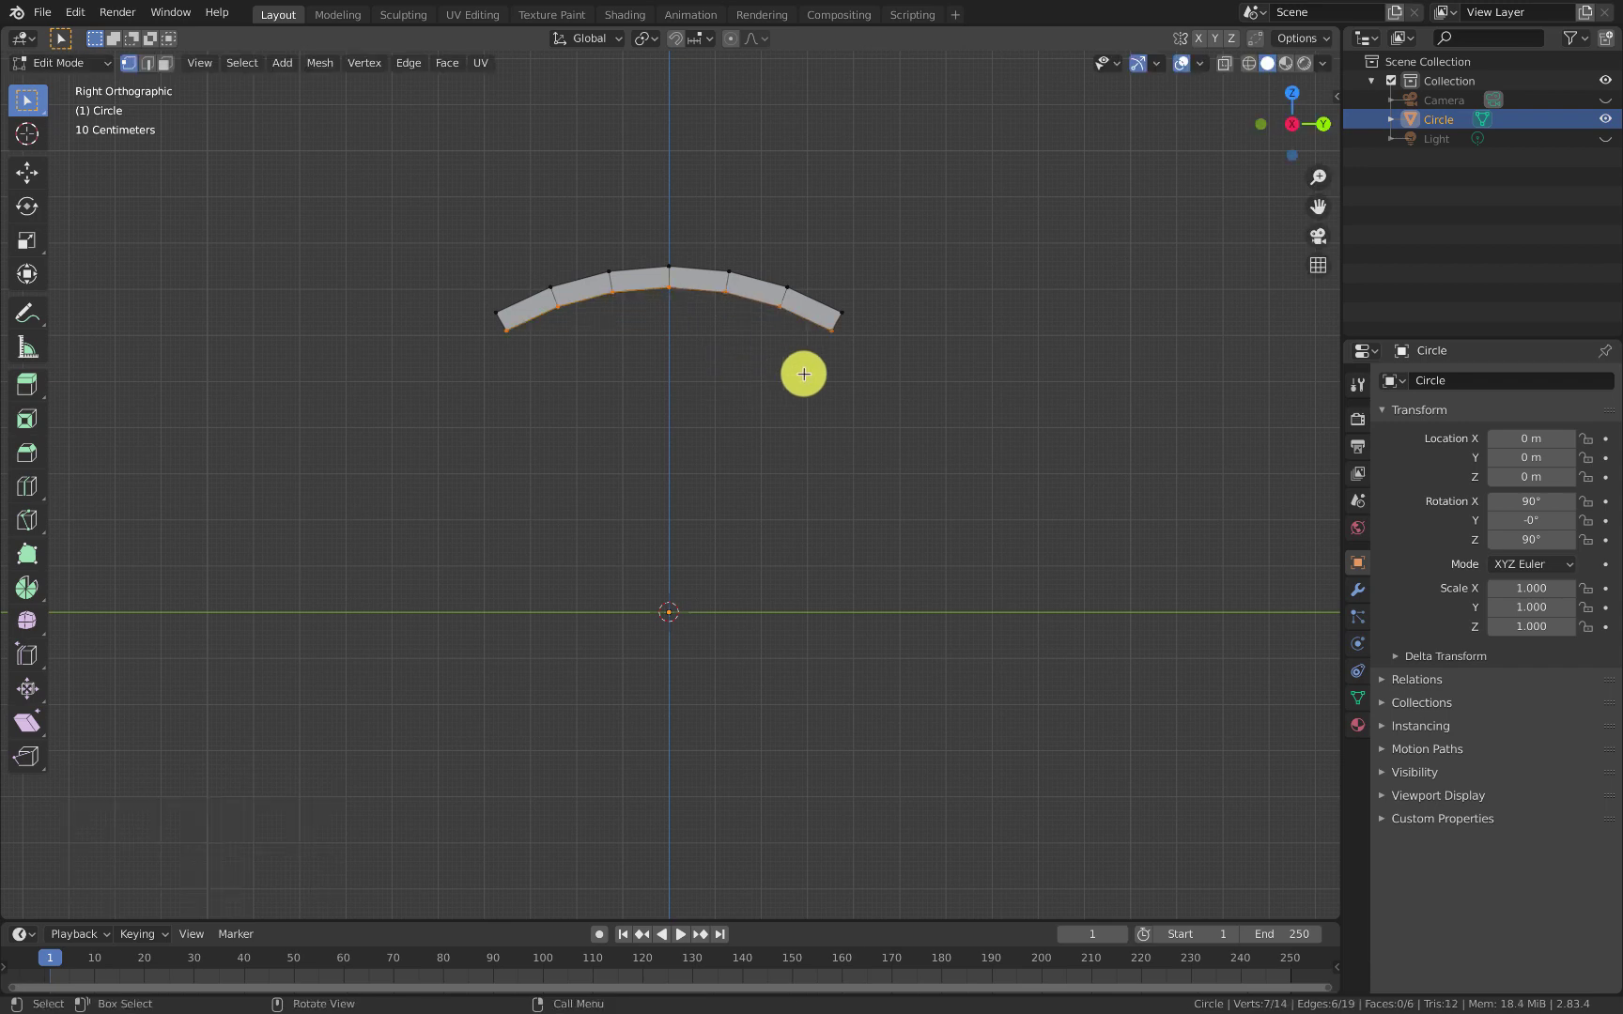
# Step: Set the transform pivot point to 3D Cursor and extrude the arc's inner edge toward it with a scale of 0.307
pyautogui.click(648, 38)
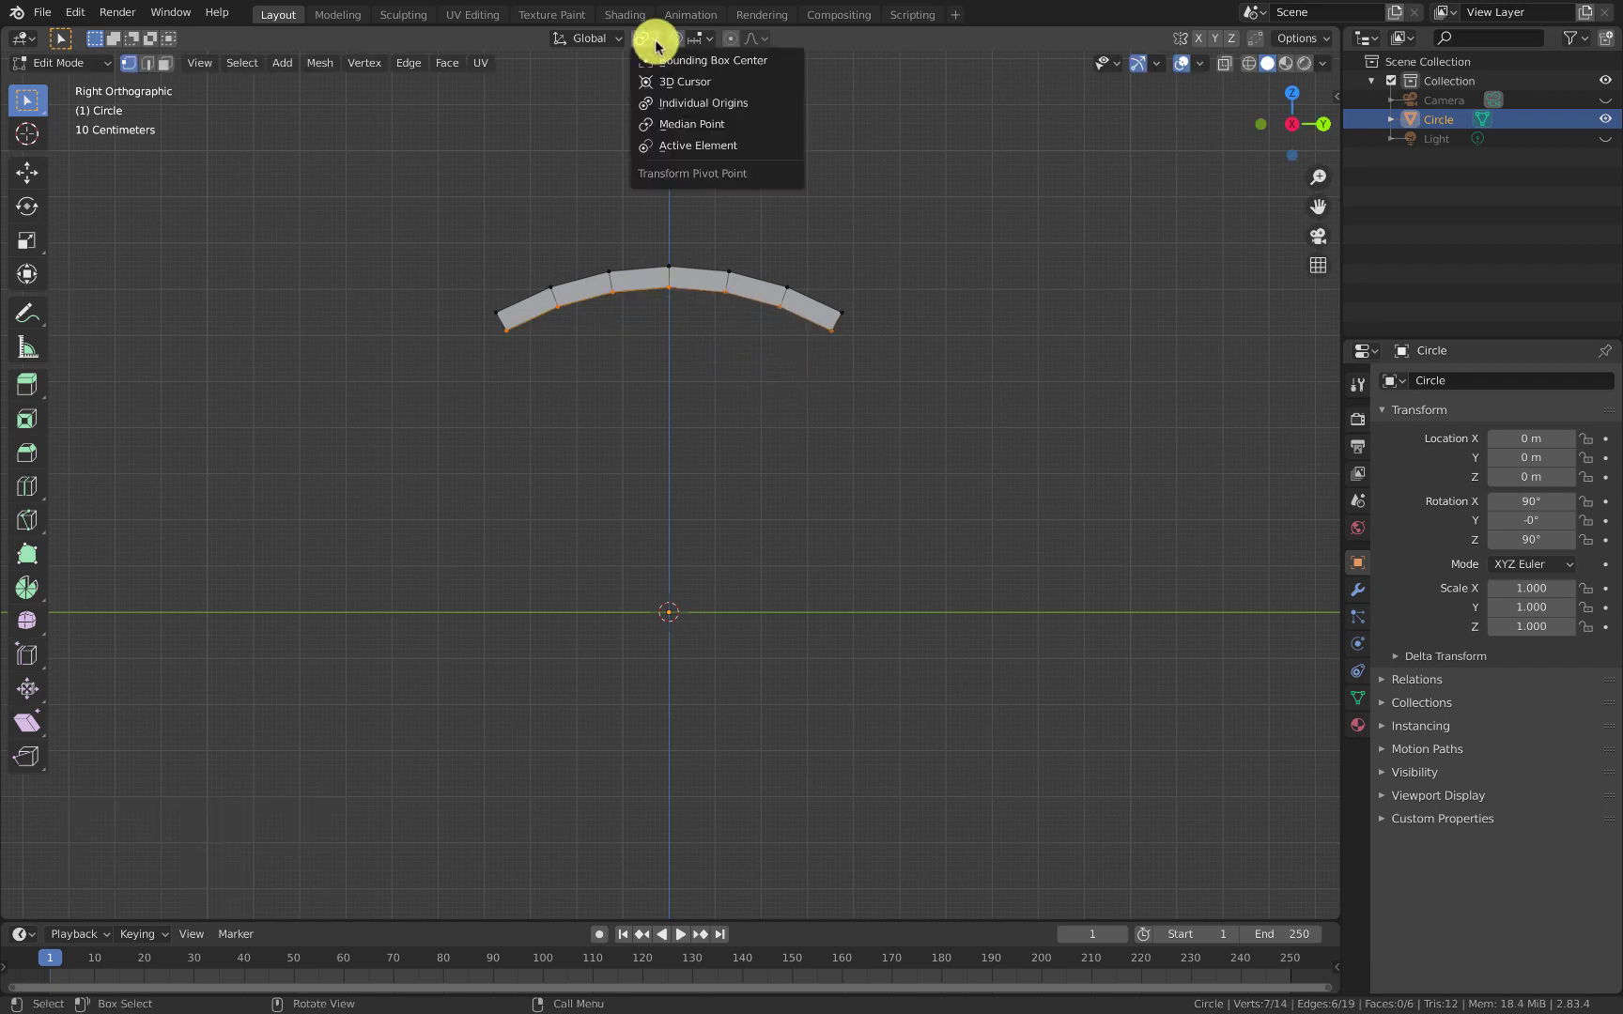
pyautogui.click(685, 81)
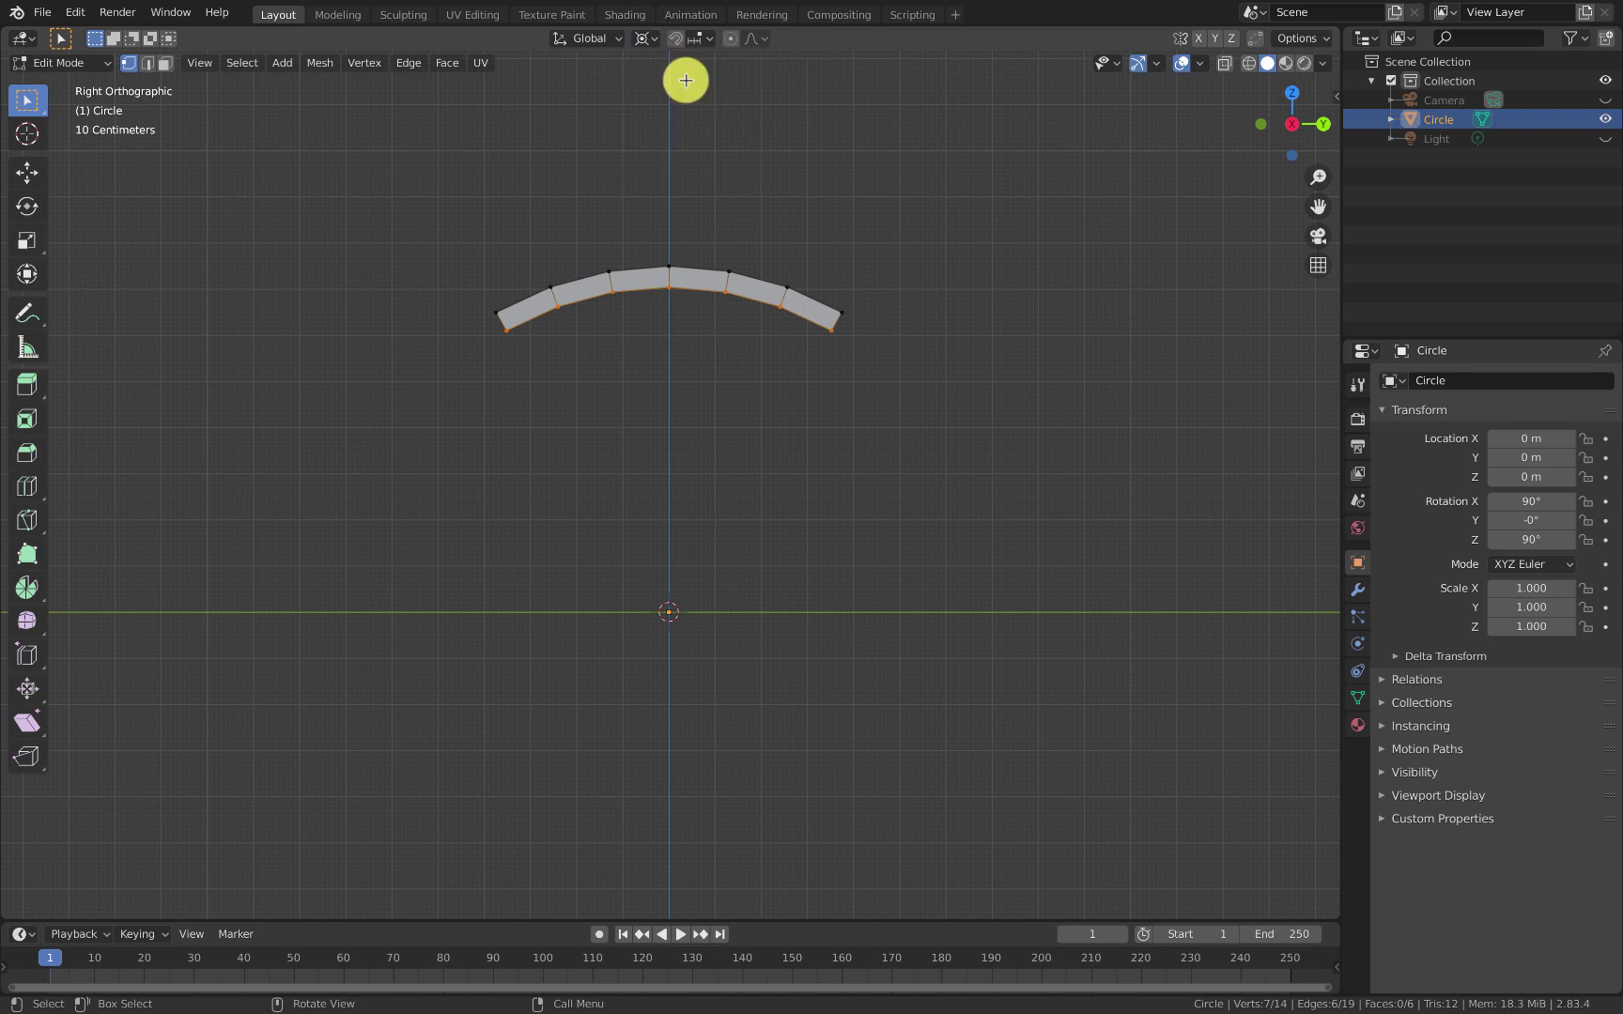
pyautogui.press('e')
pyautogui.press('s')
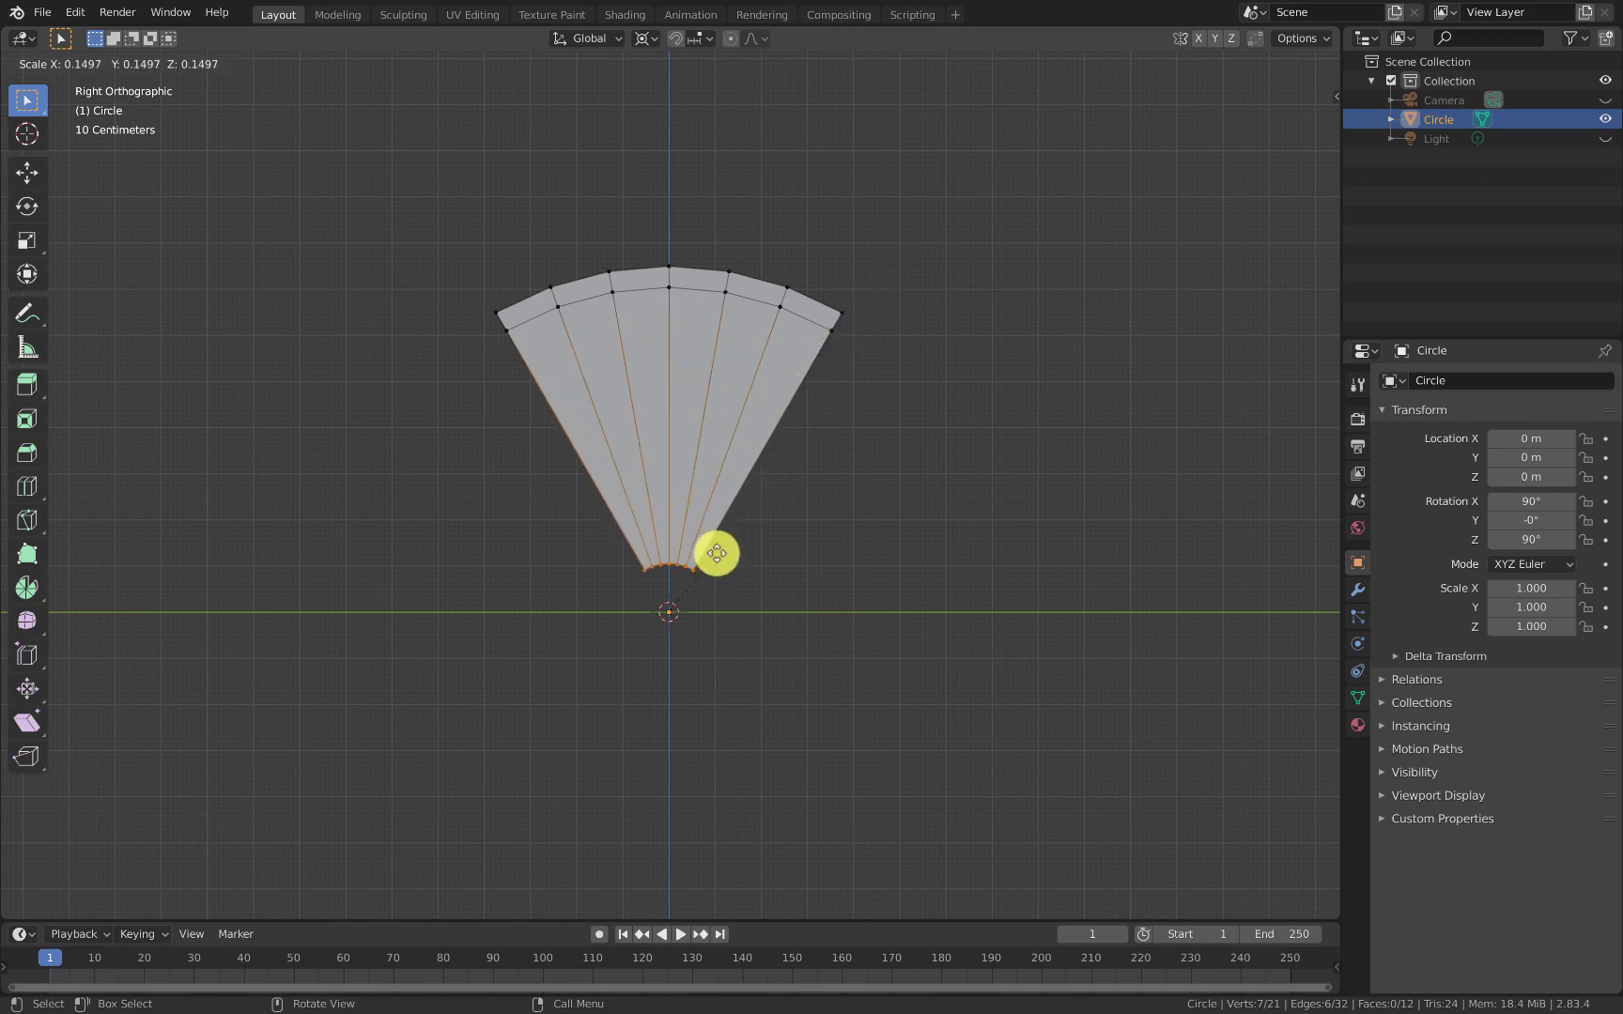
pyautogui.click(780, 504)
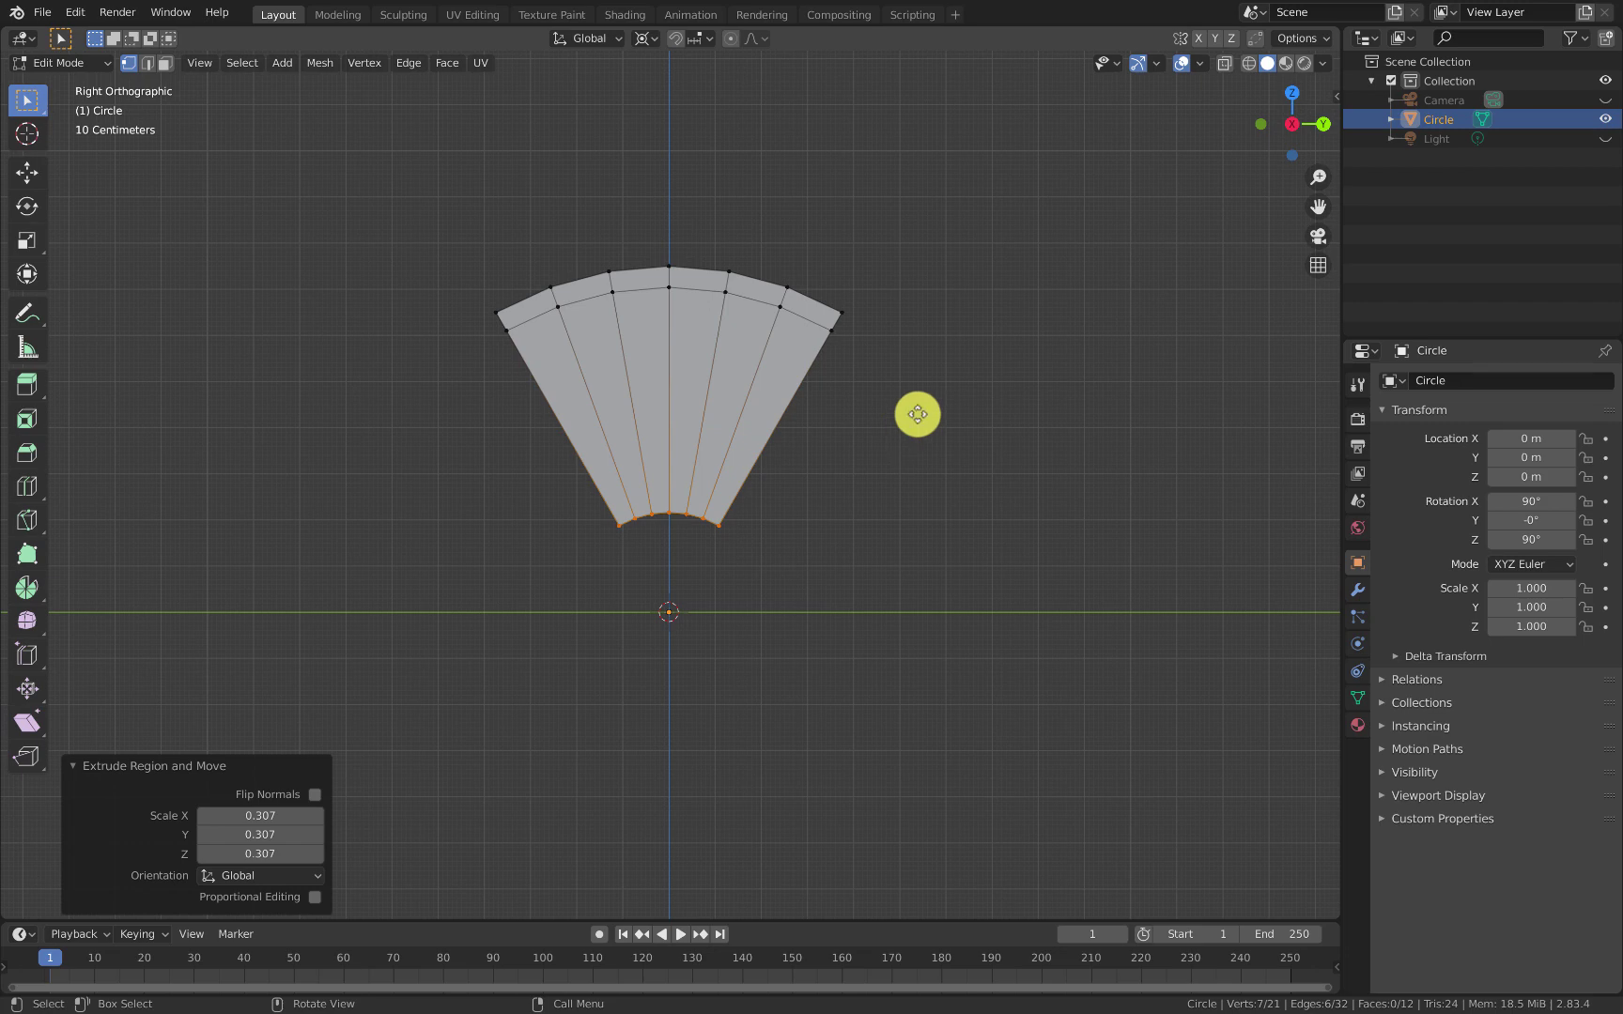
# Step: Extrude the new inner edge again toward the 3D cursor with a scale of 0.266
pyautogui.press('s')
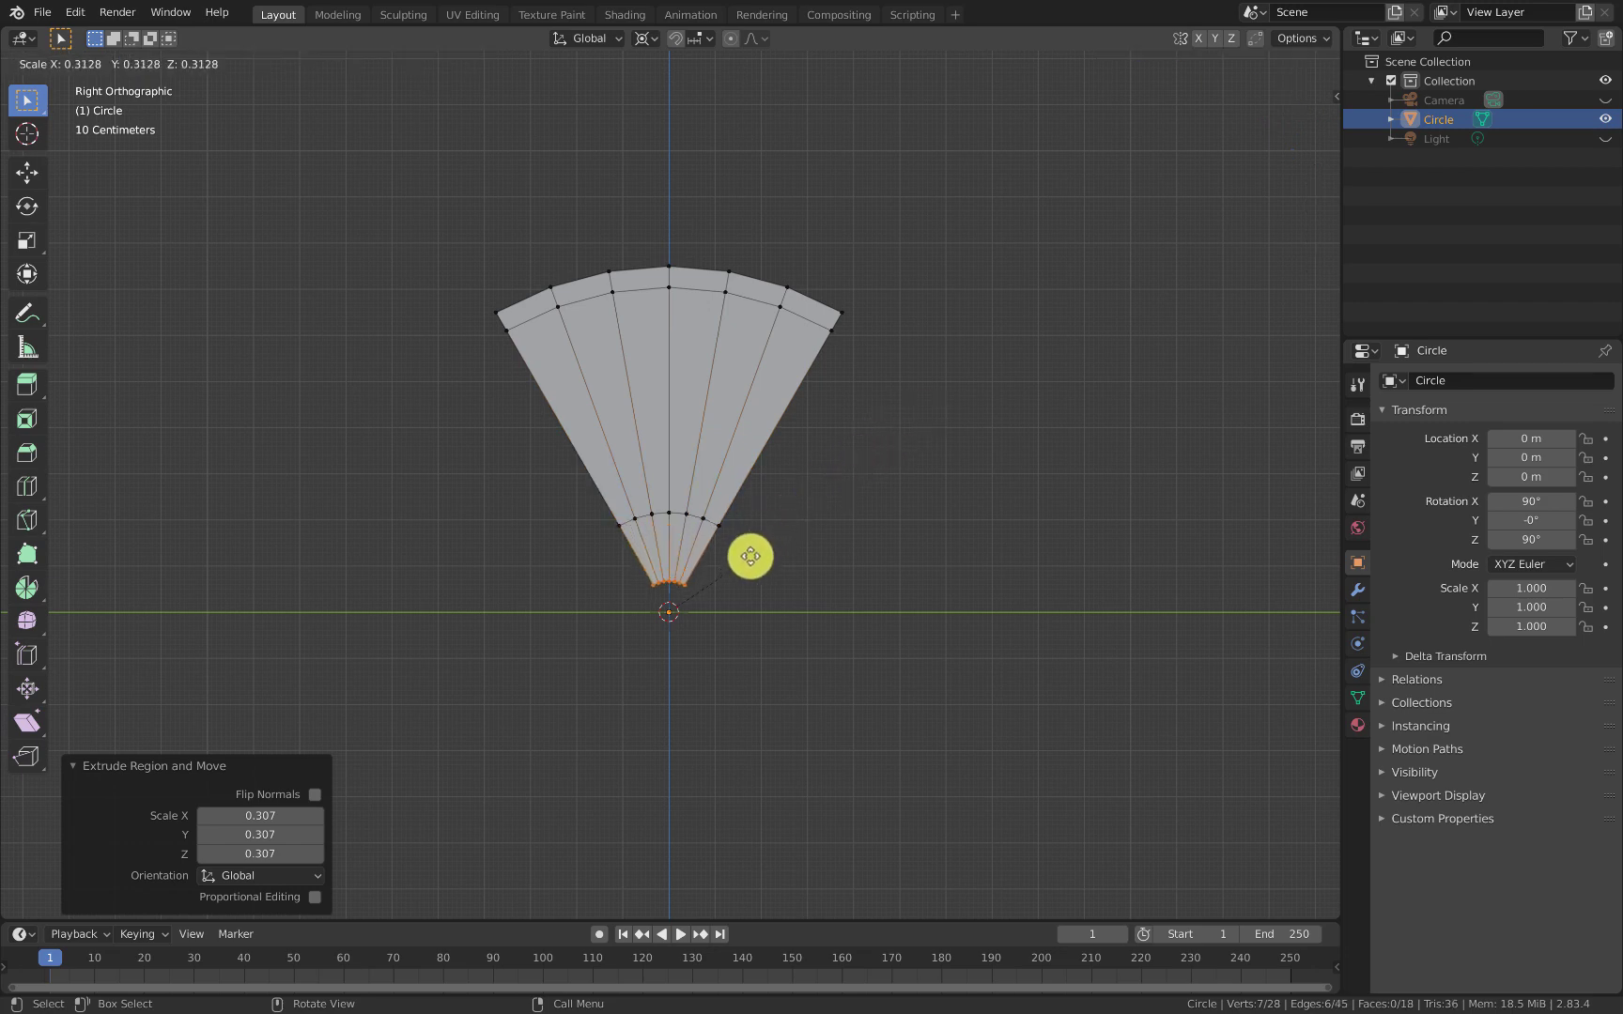
pyautogui.click(741, 566)
pyautogui.keyDown('shift'); pyautogui.moveTo(873, 439); pyautogui.dragTo(881, 341, button='middle'); pyautogui.keyUp('shift')
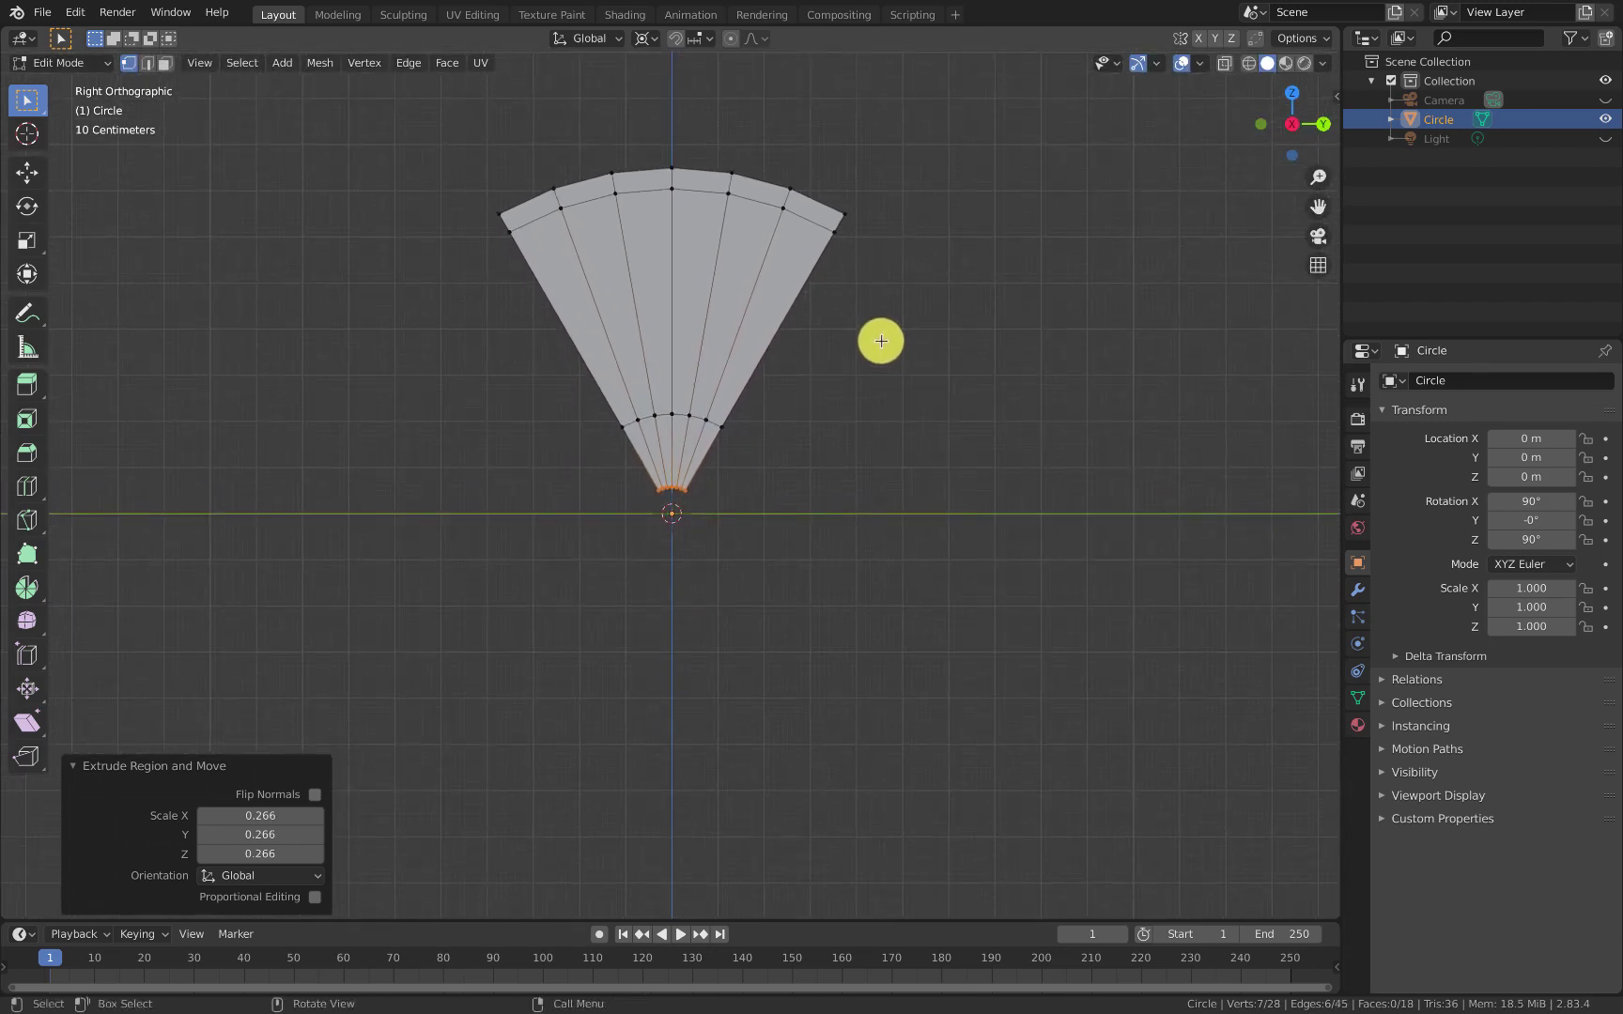
# Step: In face select mode, delete the two long outer faces on either side of the wedge, using the Faces option
pyautogui.click(165, 65)
pyautogui.press('a')
pyautogui.click(485, 340)
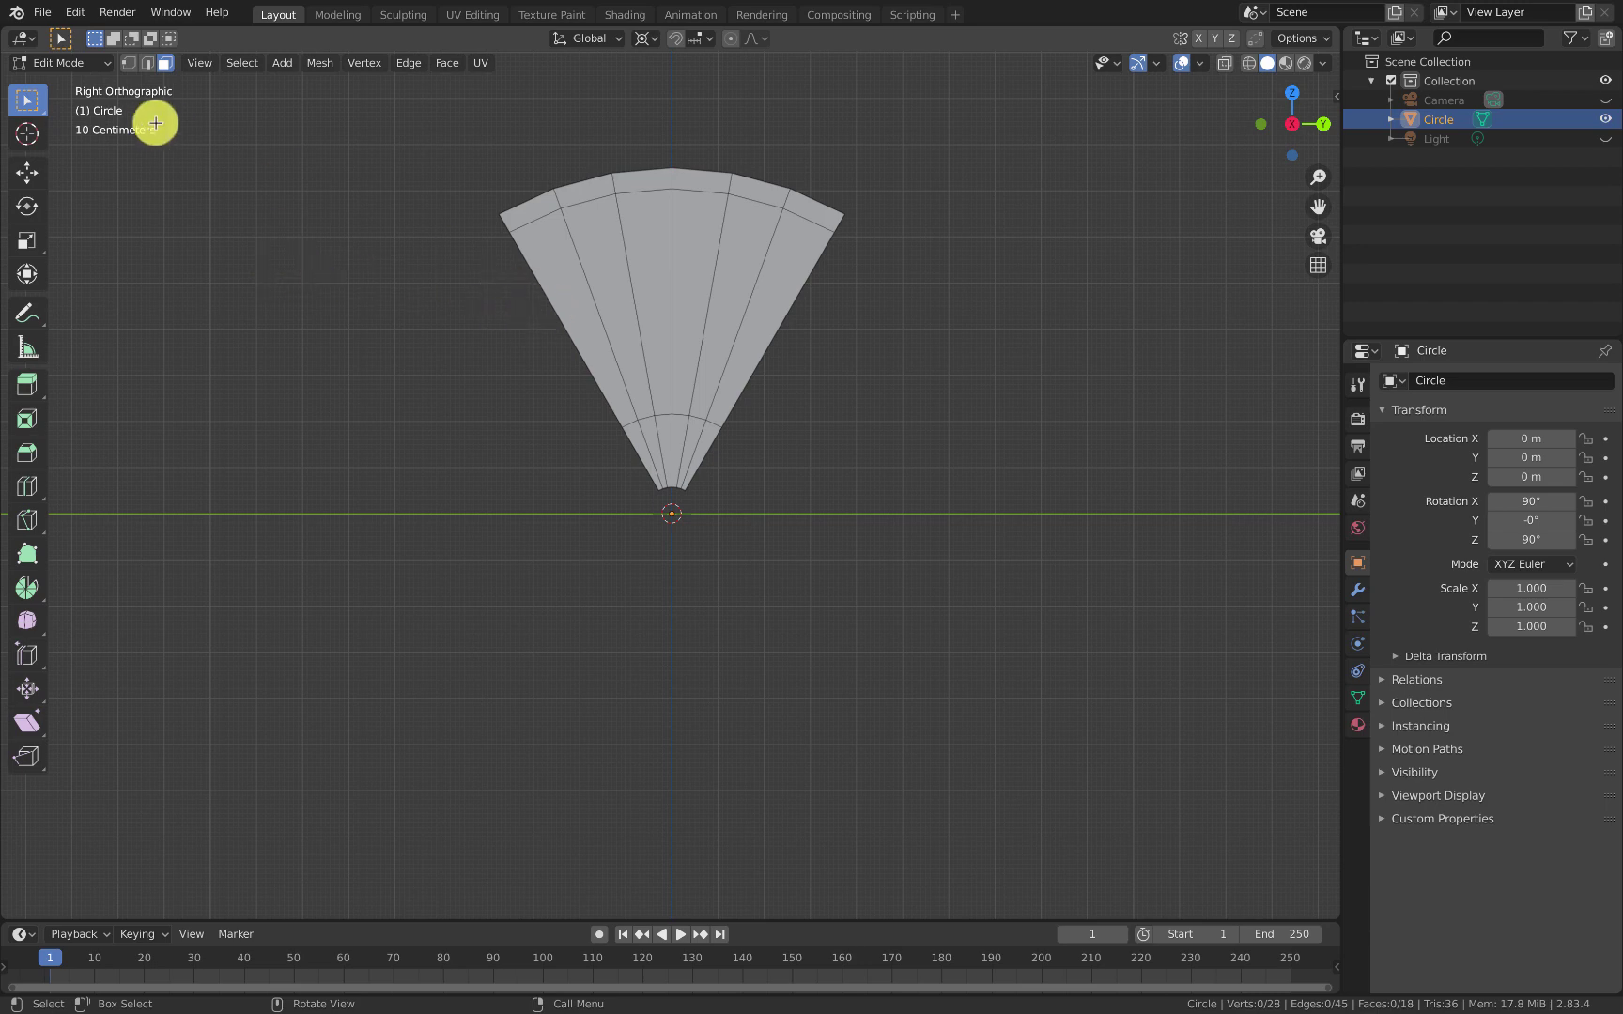
pyautogui.click(563, 299)
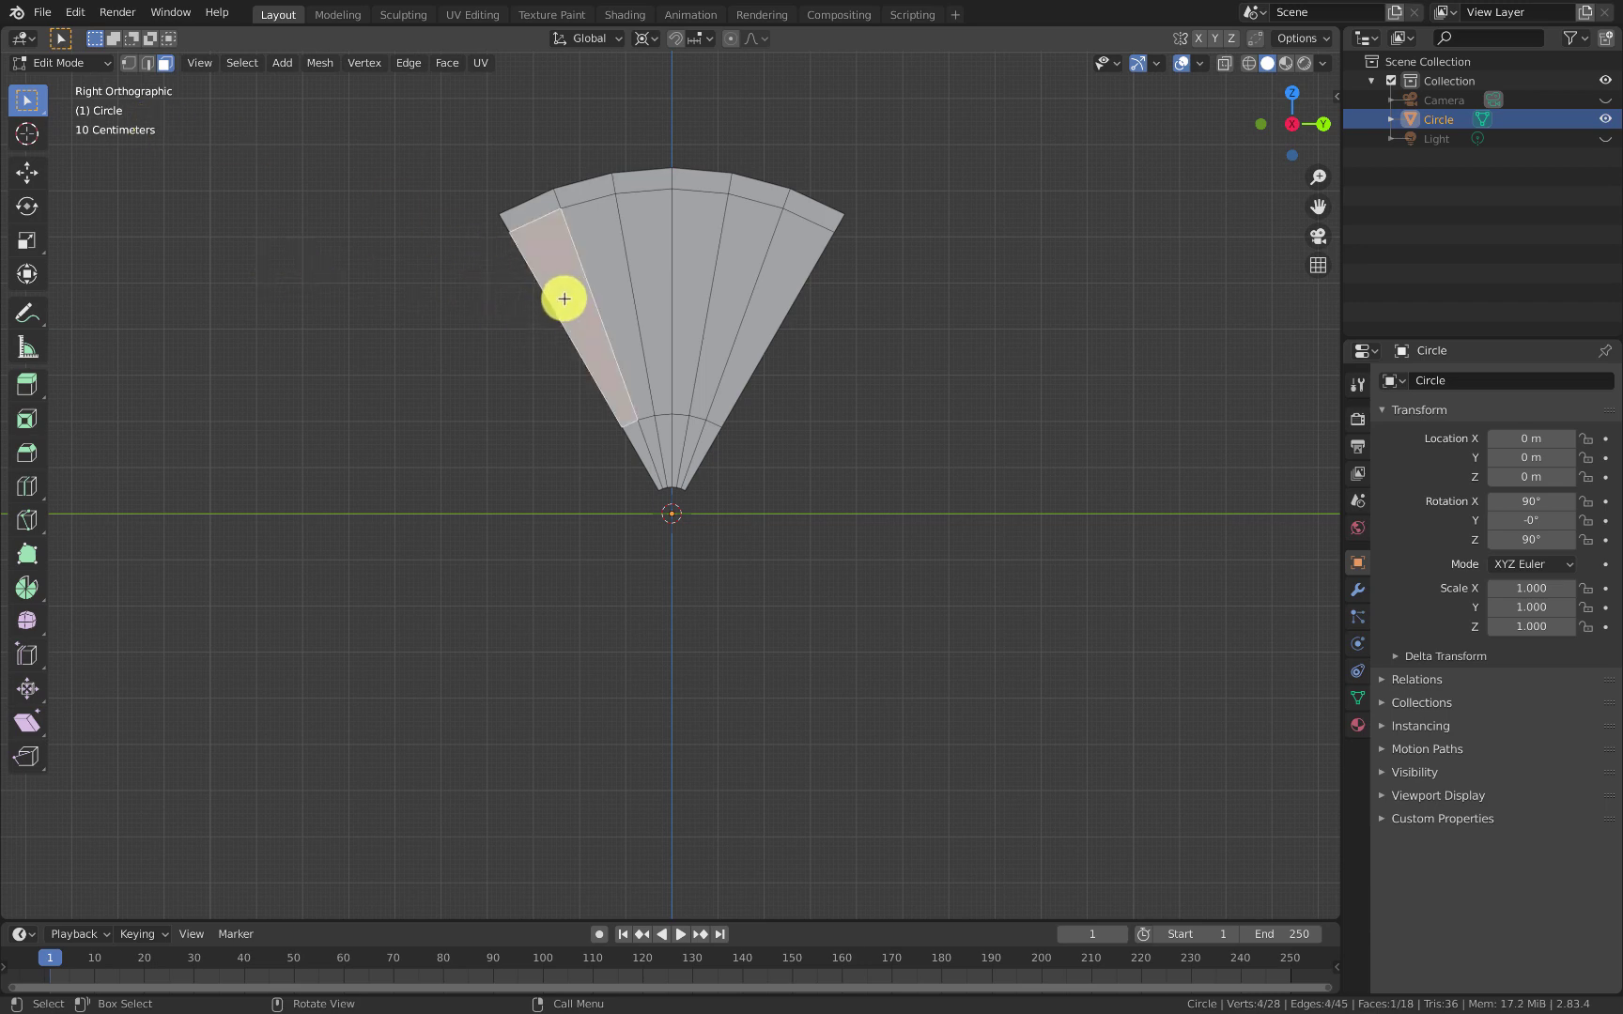
pyautogui.keyDown('shift'); pyautogui.click(771, 319); pyautogui.keyUp('shift')
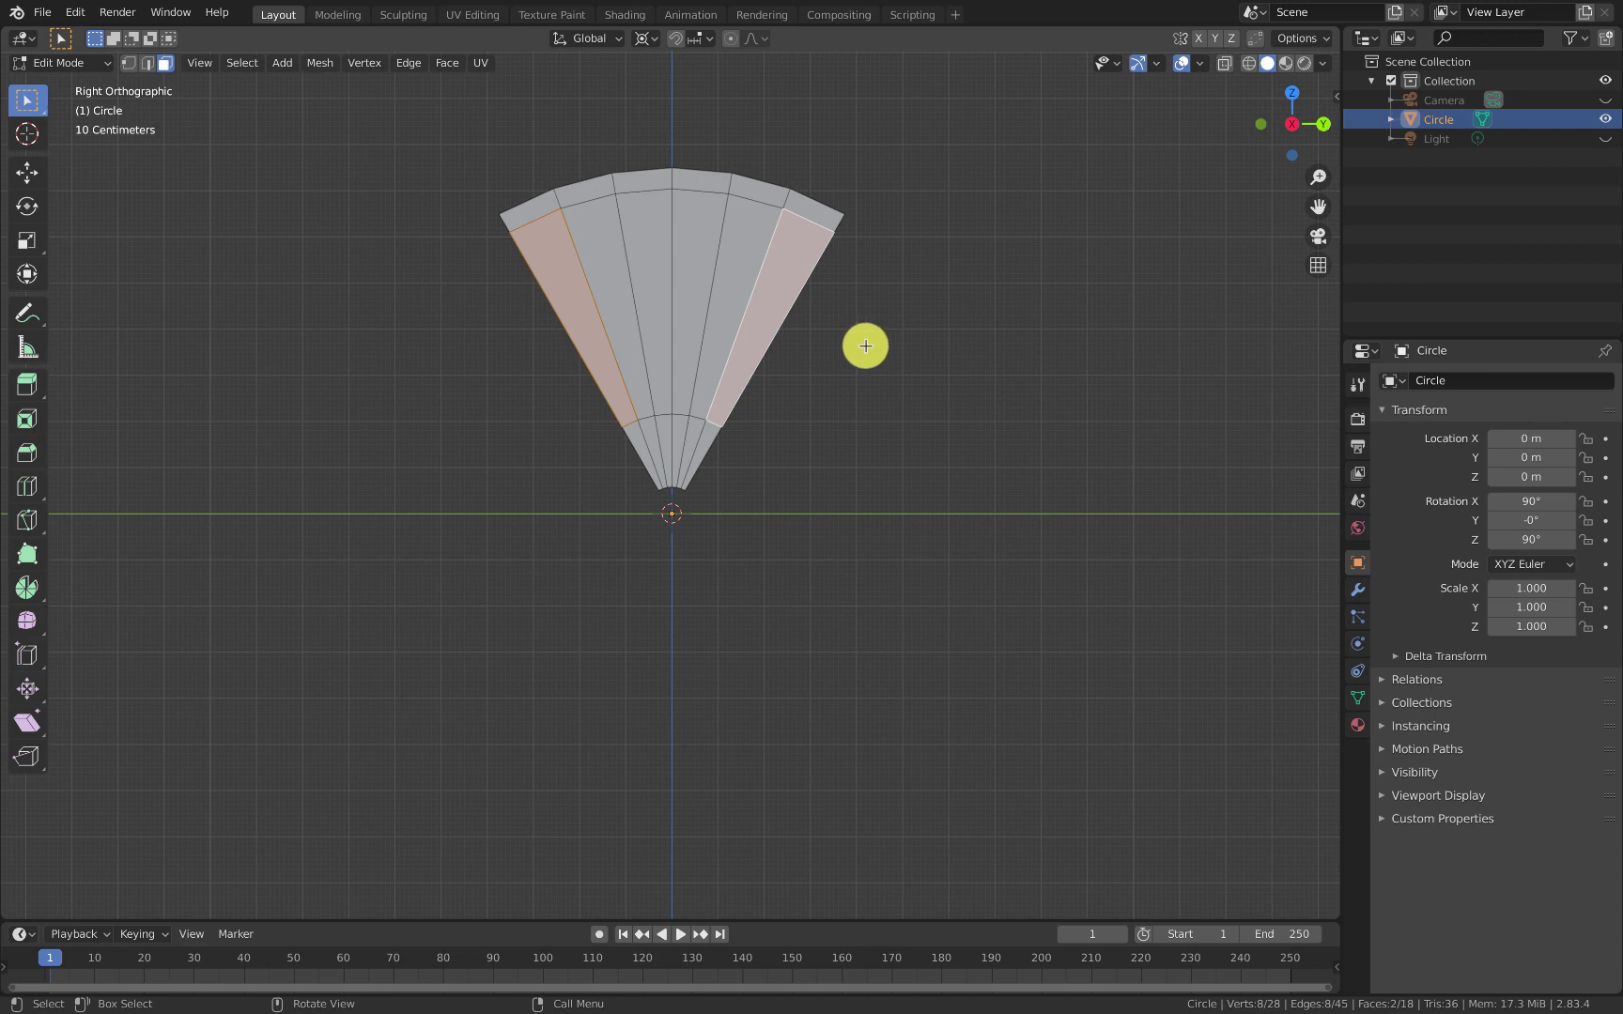
pyautogui.press('x')
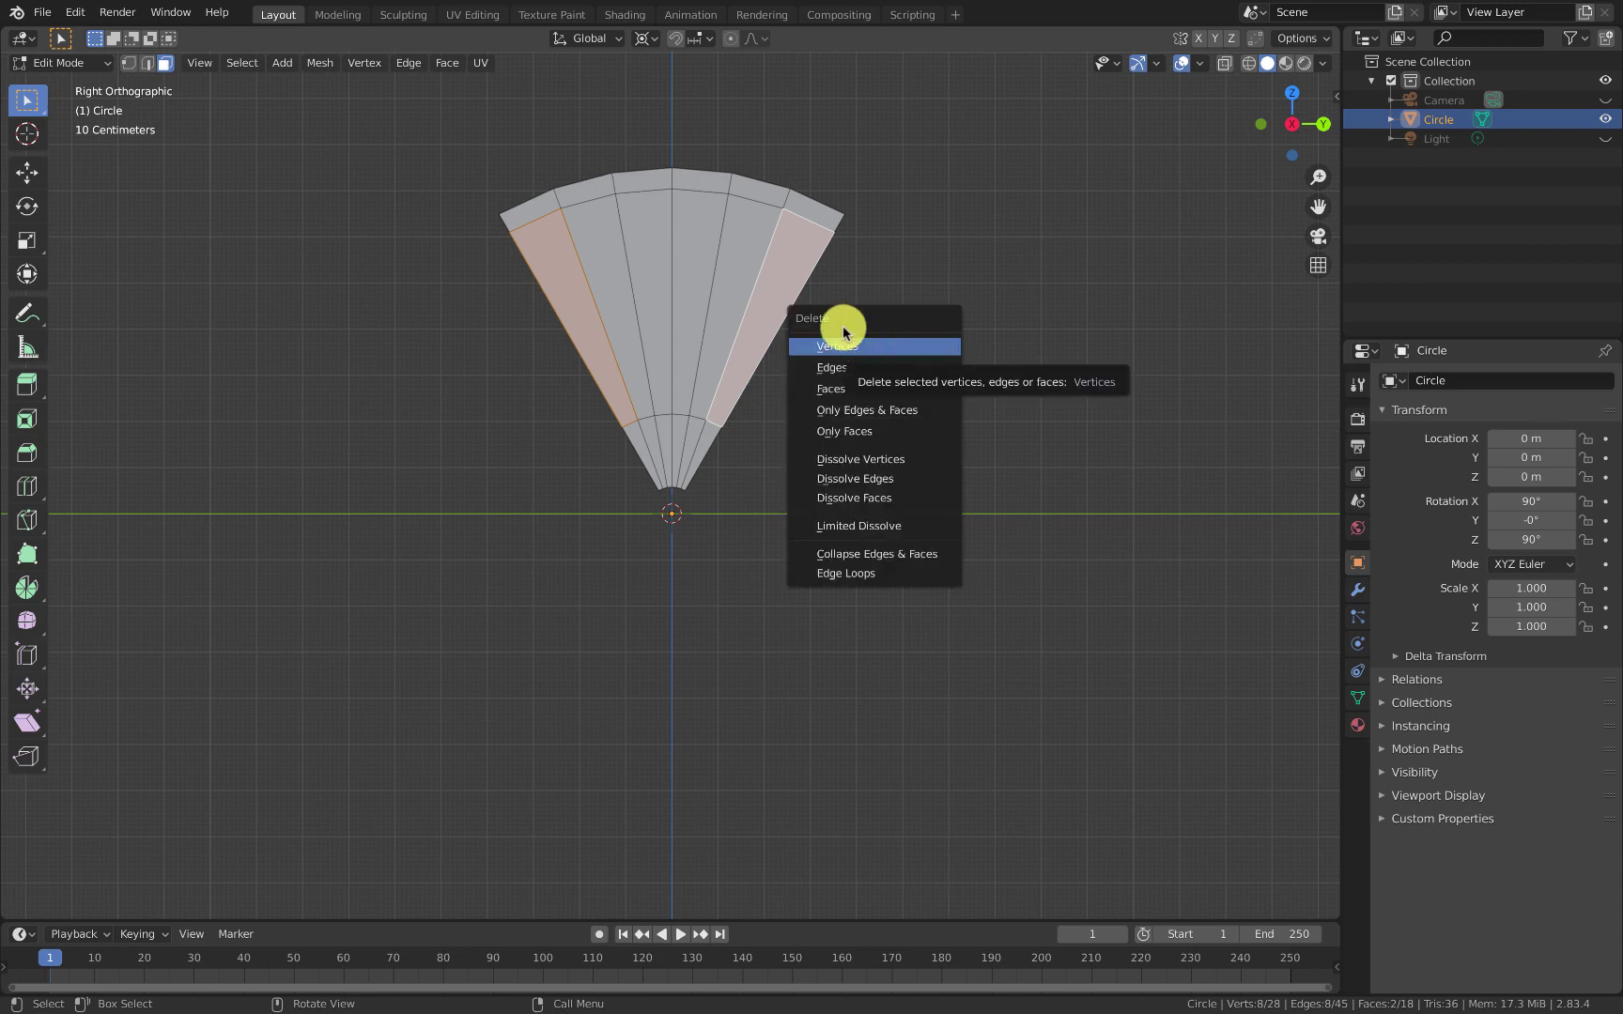
pyautogui.click(848, 389)
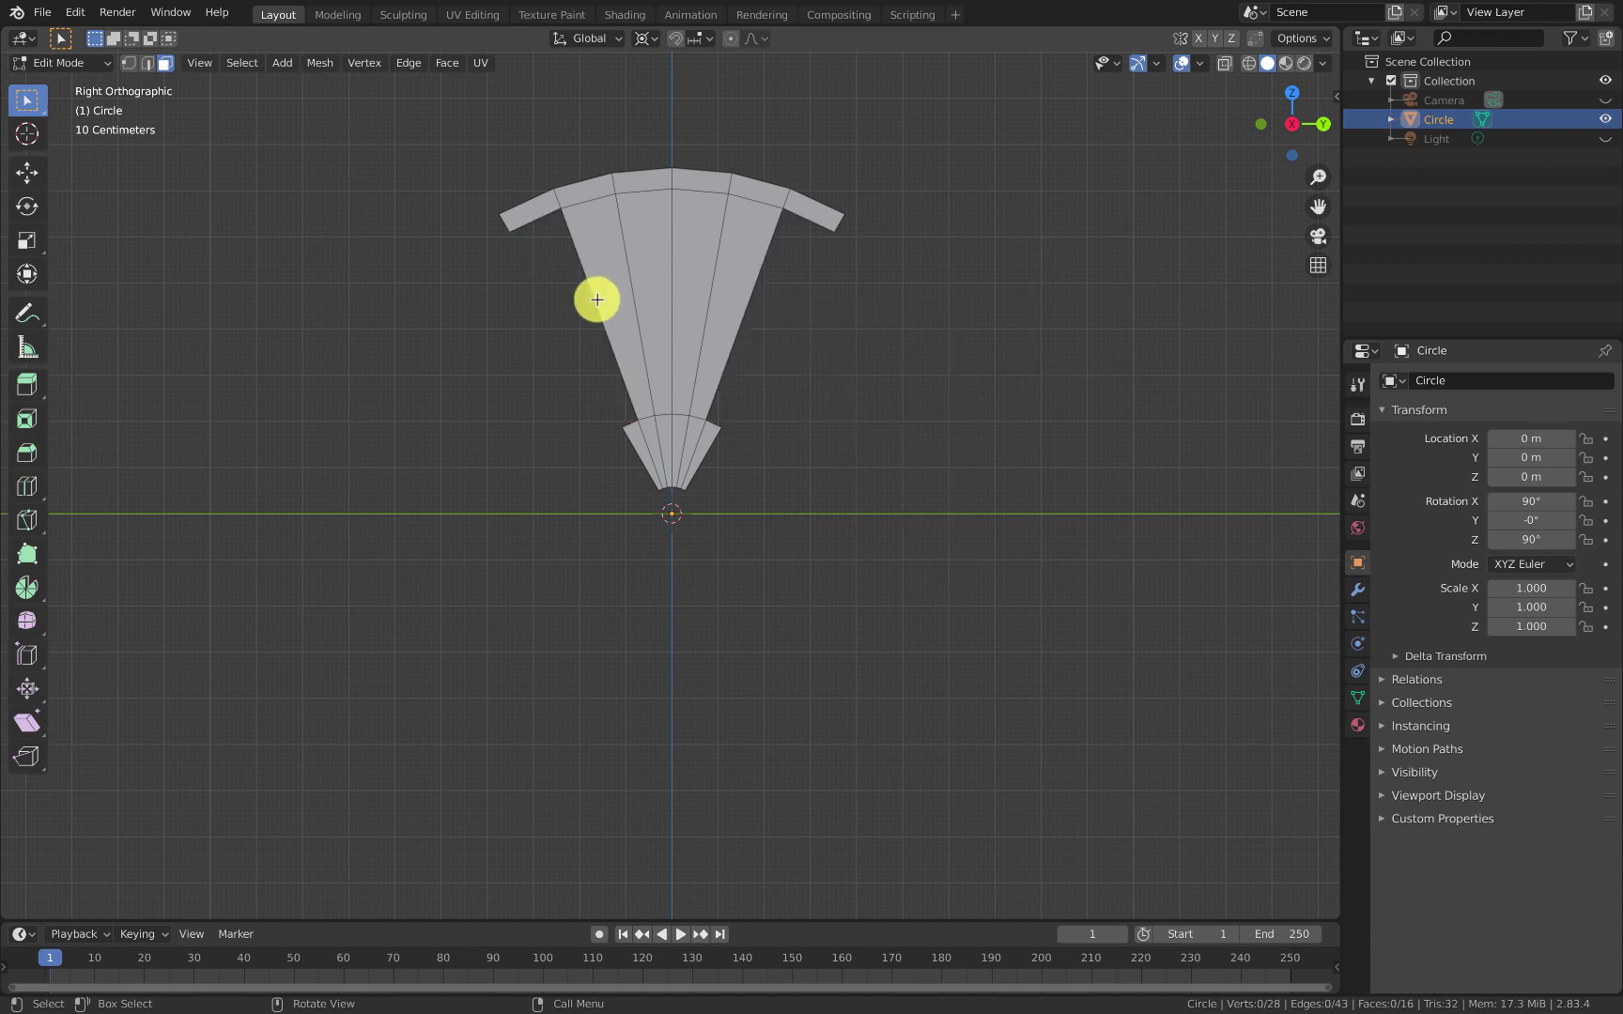
# Step: Circle-select all faces on the right half of the wedge and delete them as faces
pyautogui.press('c')
pyautogui.moveTo(837, 166)
pyautogui.mouseDown()
pyautogui.moveTo(853, 260)
pyautogui.moveTo(842, 424)
pyautogui.mouseUp()
pyautogui.press('Escape')
pyautogui.press('x')
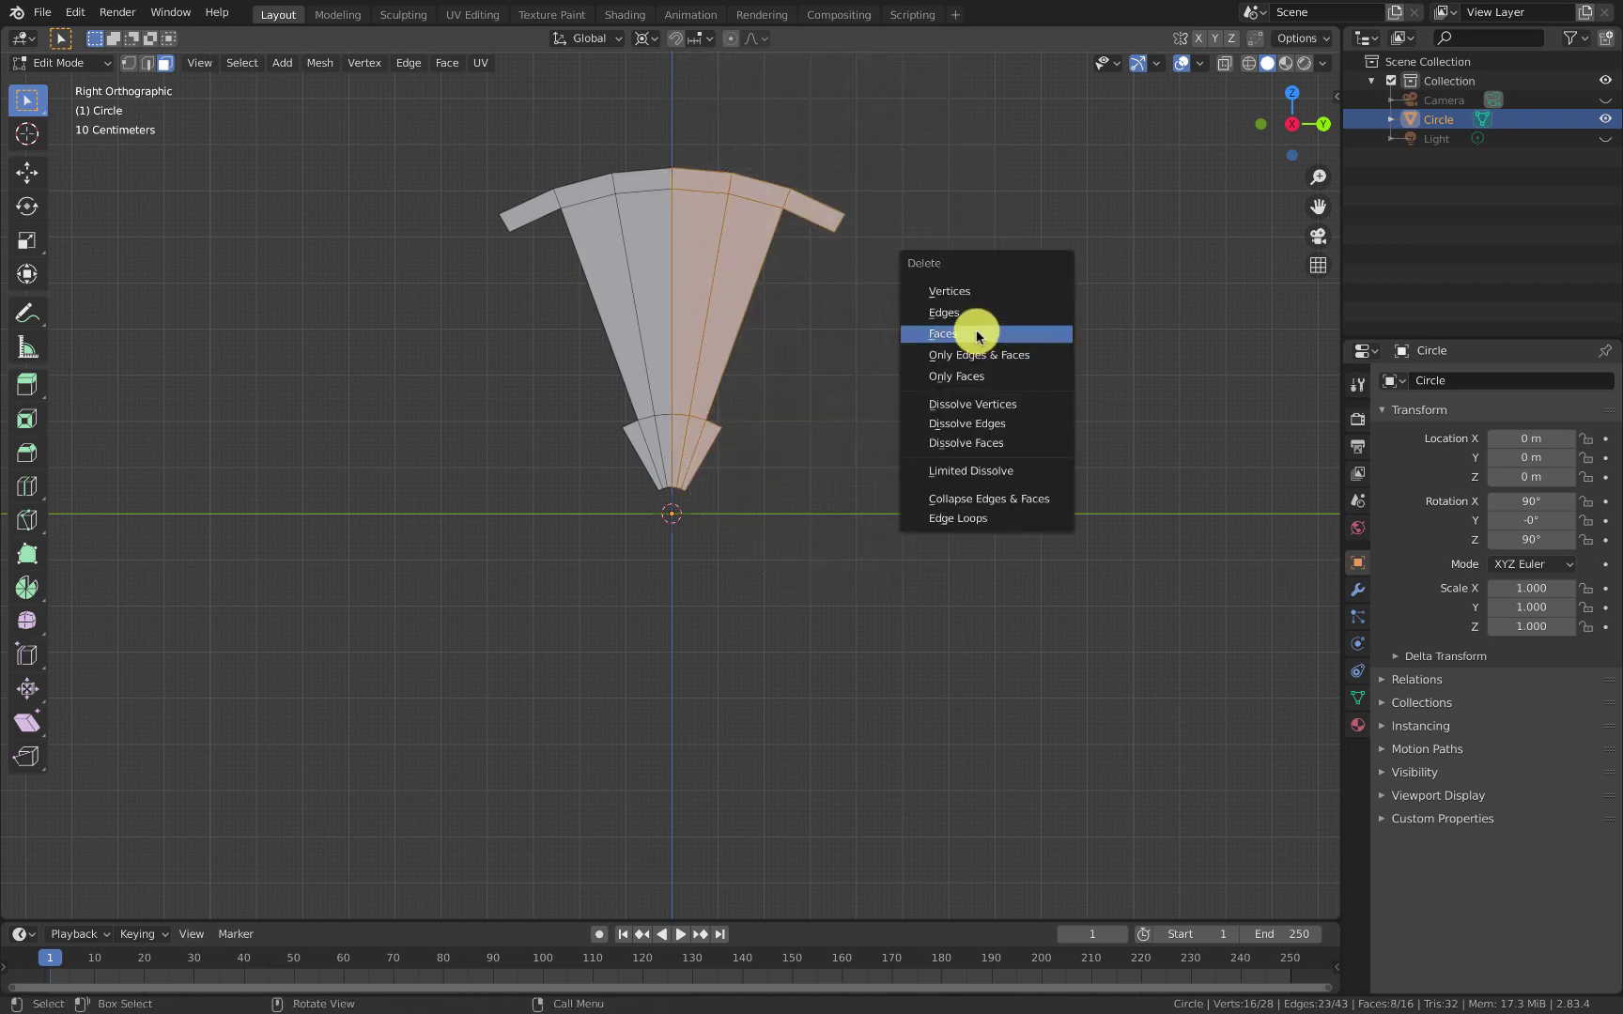
pyautogui.click(976, 334)
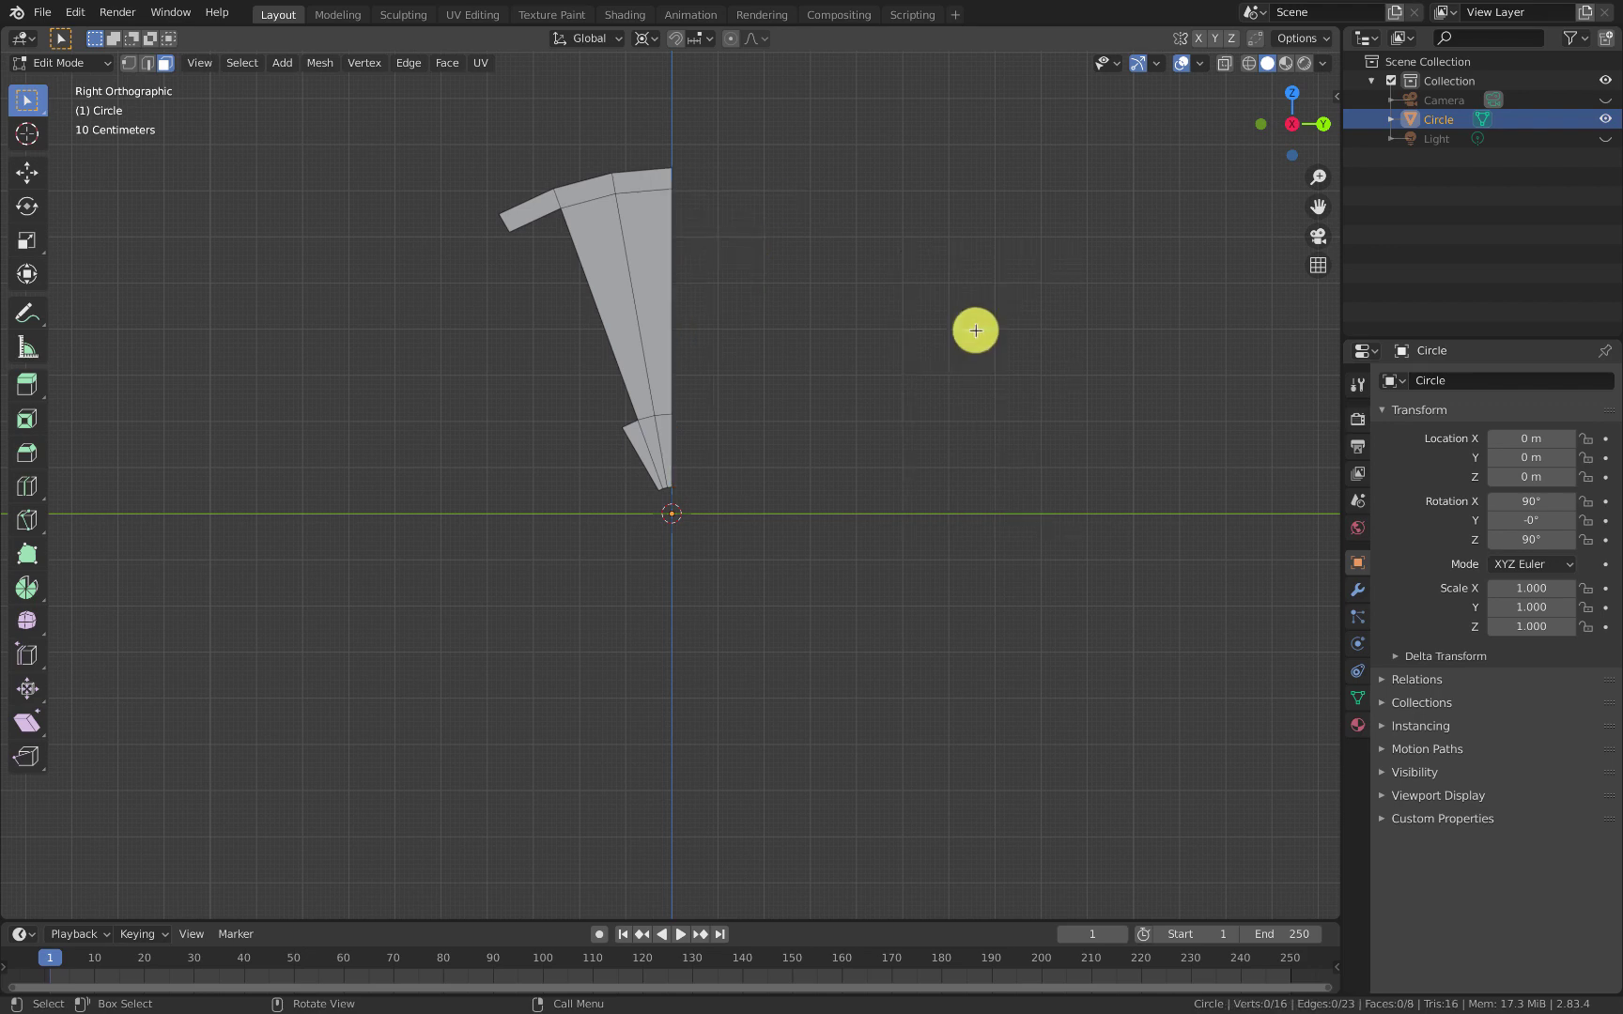
# Step: Add a Mirror modifier on the X axis to the half spoke wedge to form its other half
pyautogui.click(1358, 591)
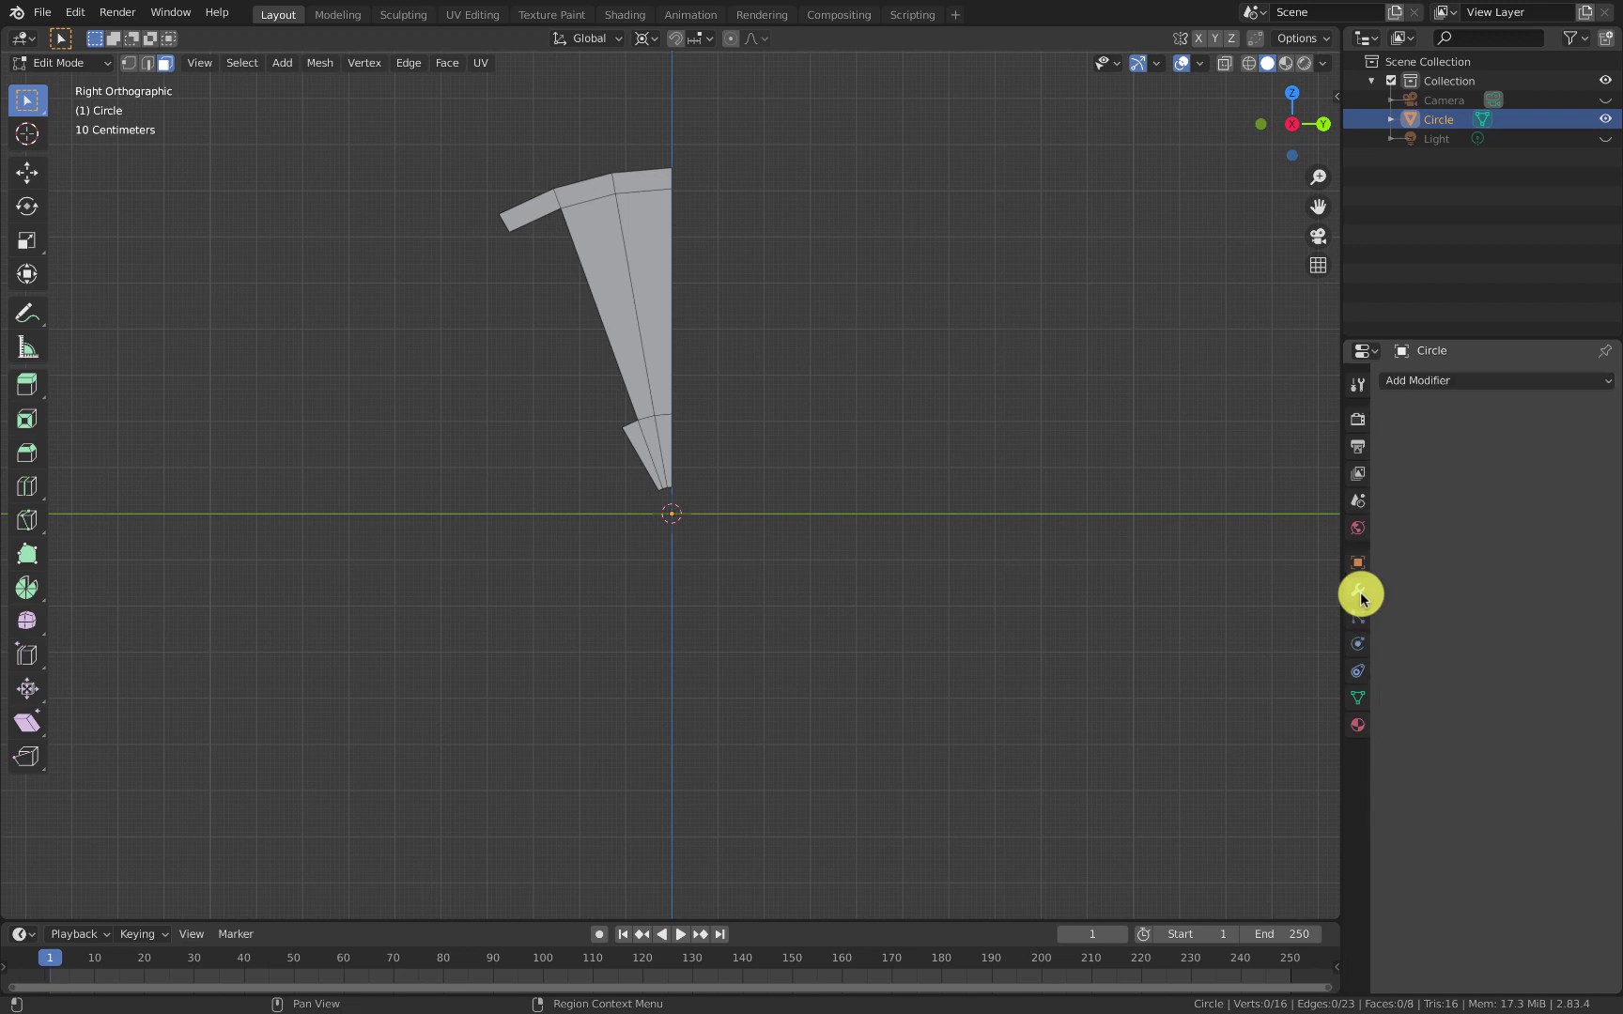
pyautogui.click(1430, 381)
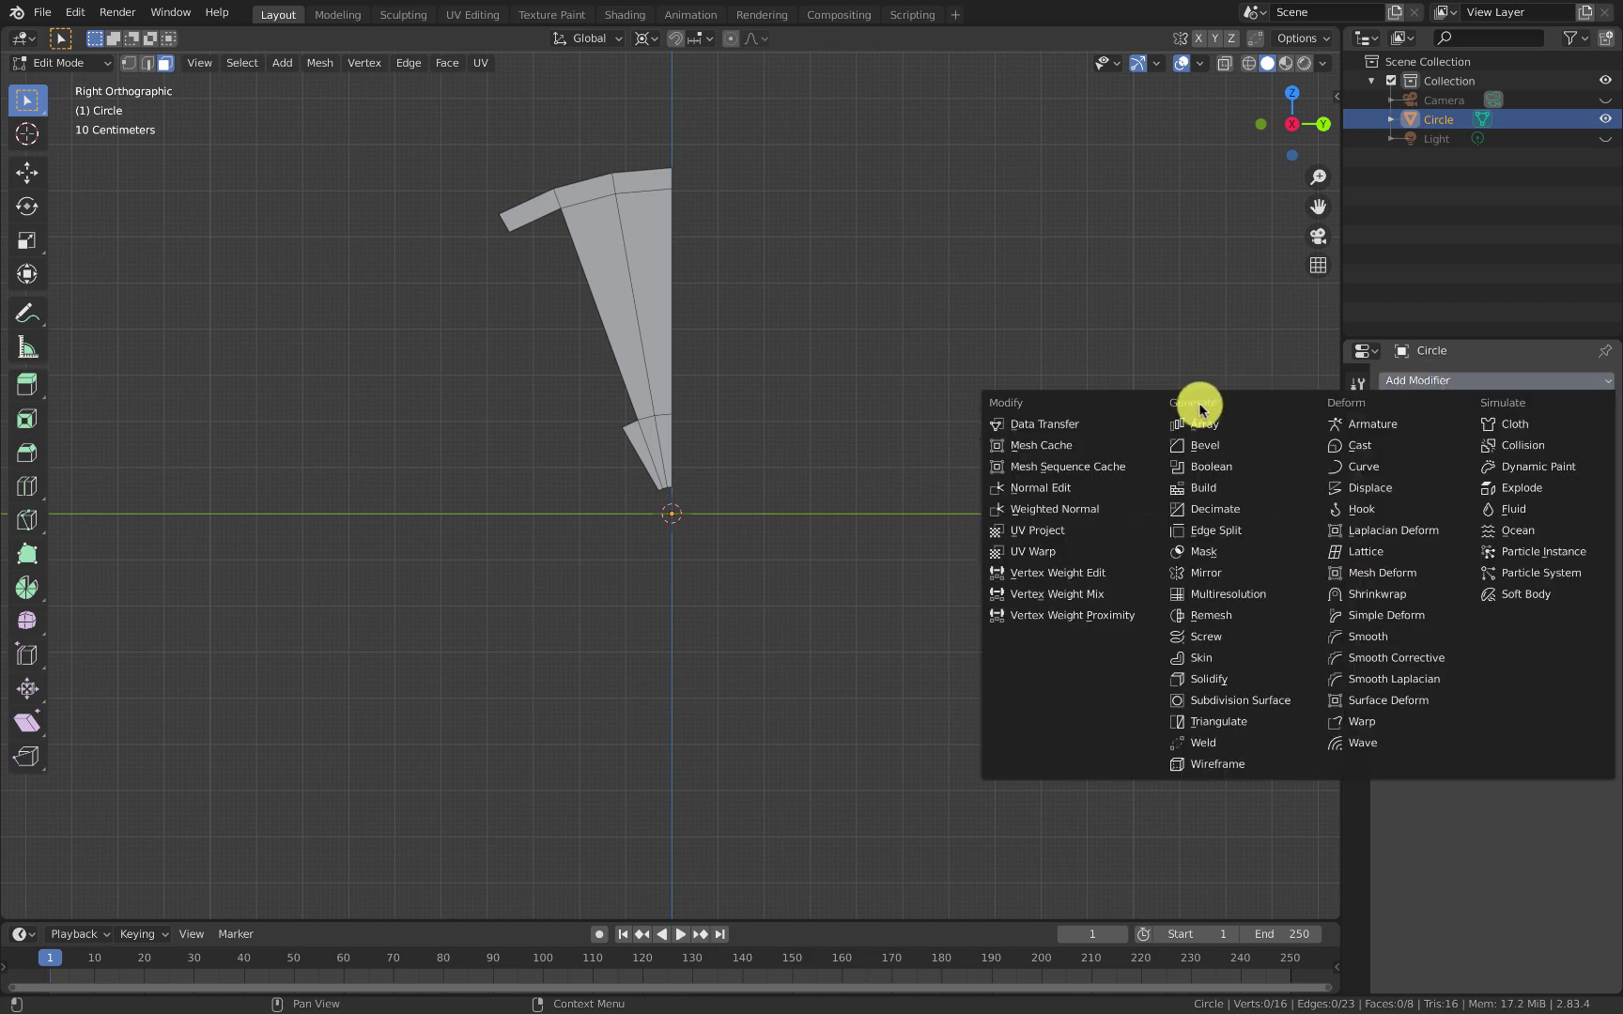
pyautogui.click(1197, 575)
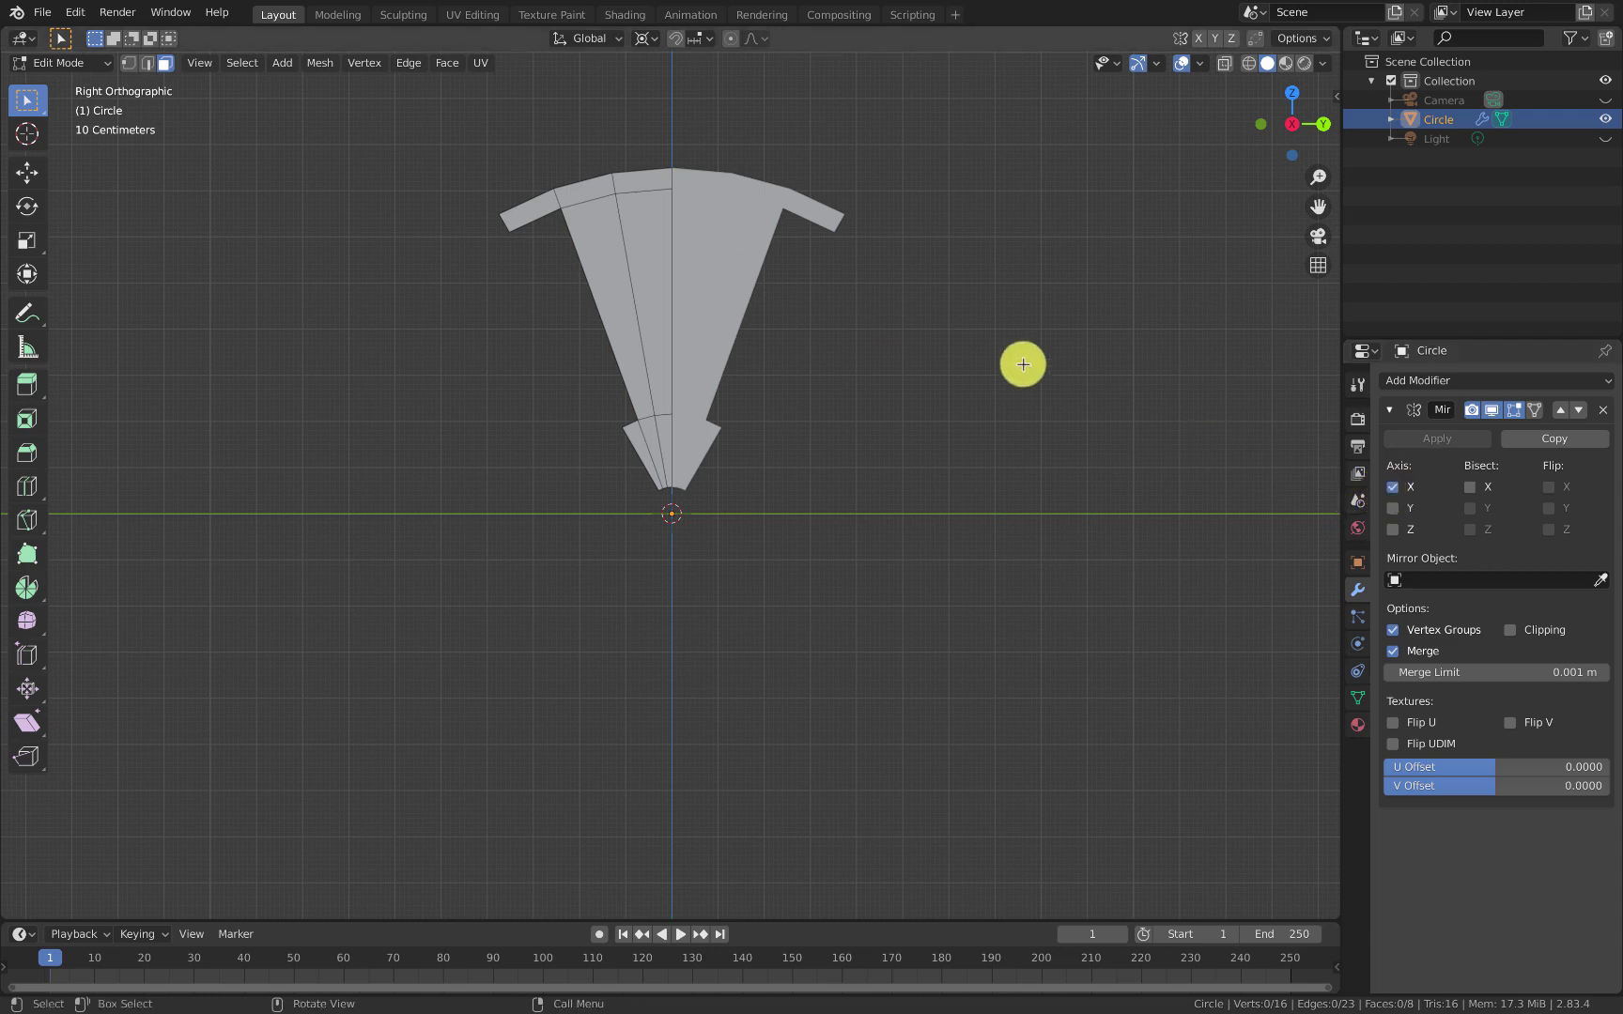
pyautogui.moveTo(780, 198); pyautogui.dragTo(1049, 237, button='middle')
pyautogui.click(1305, 137)
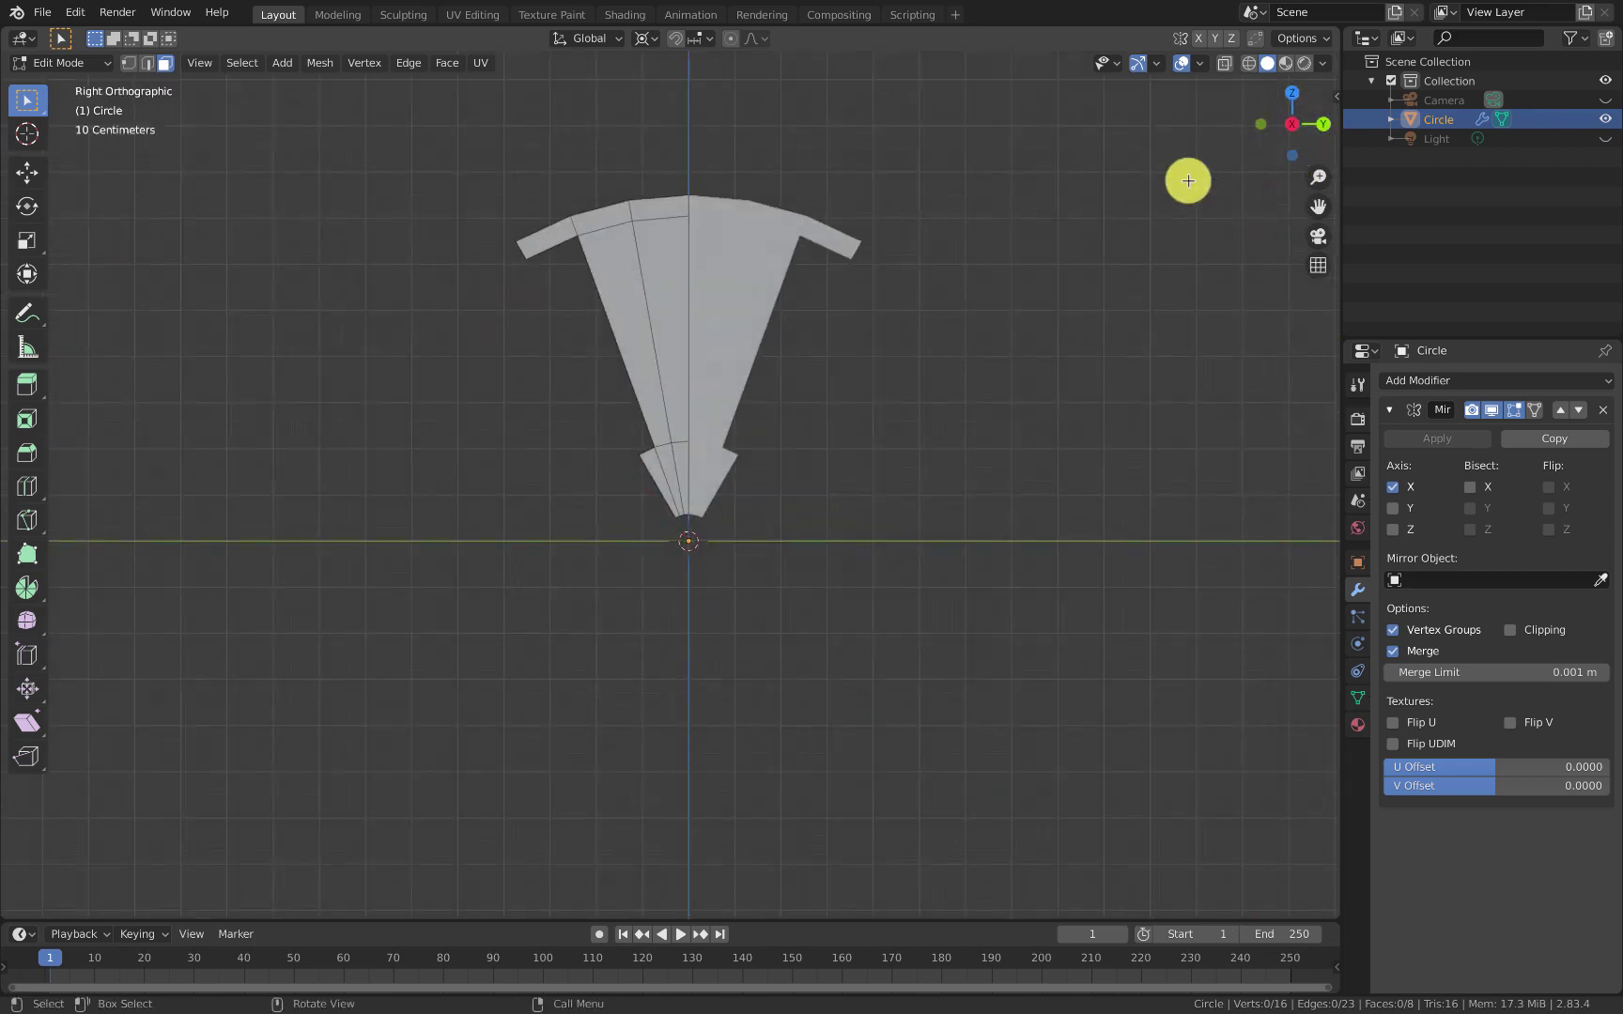
pyautogui.scroll(2, 732, 293)
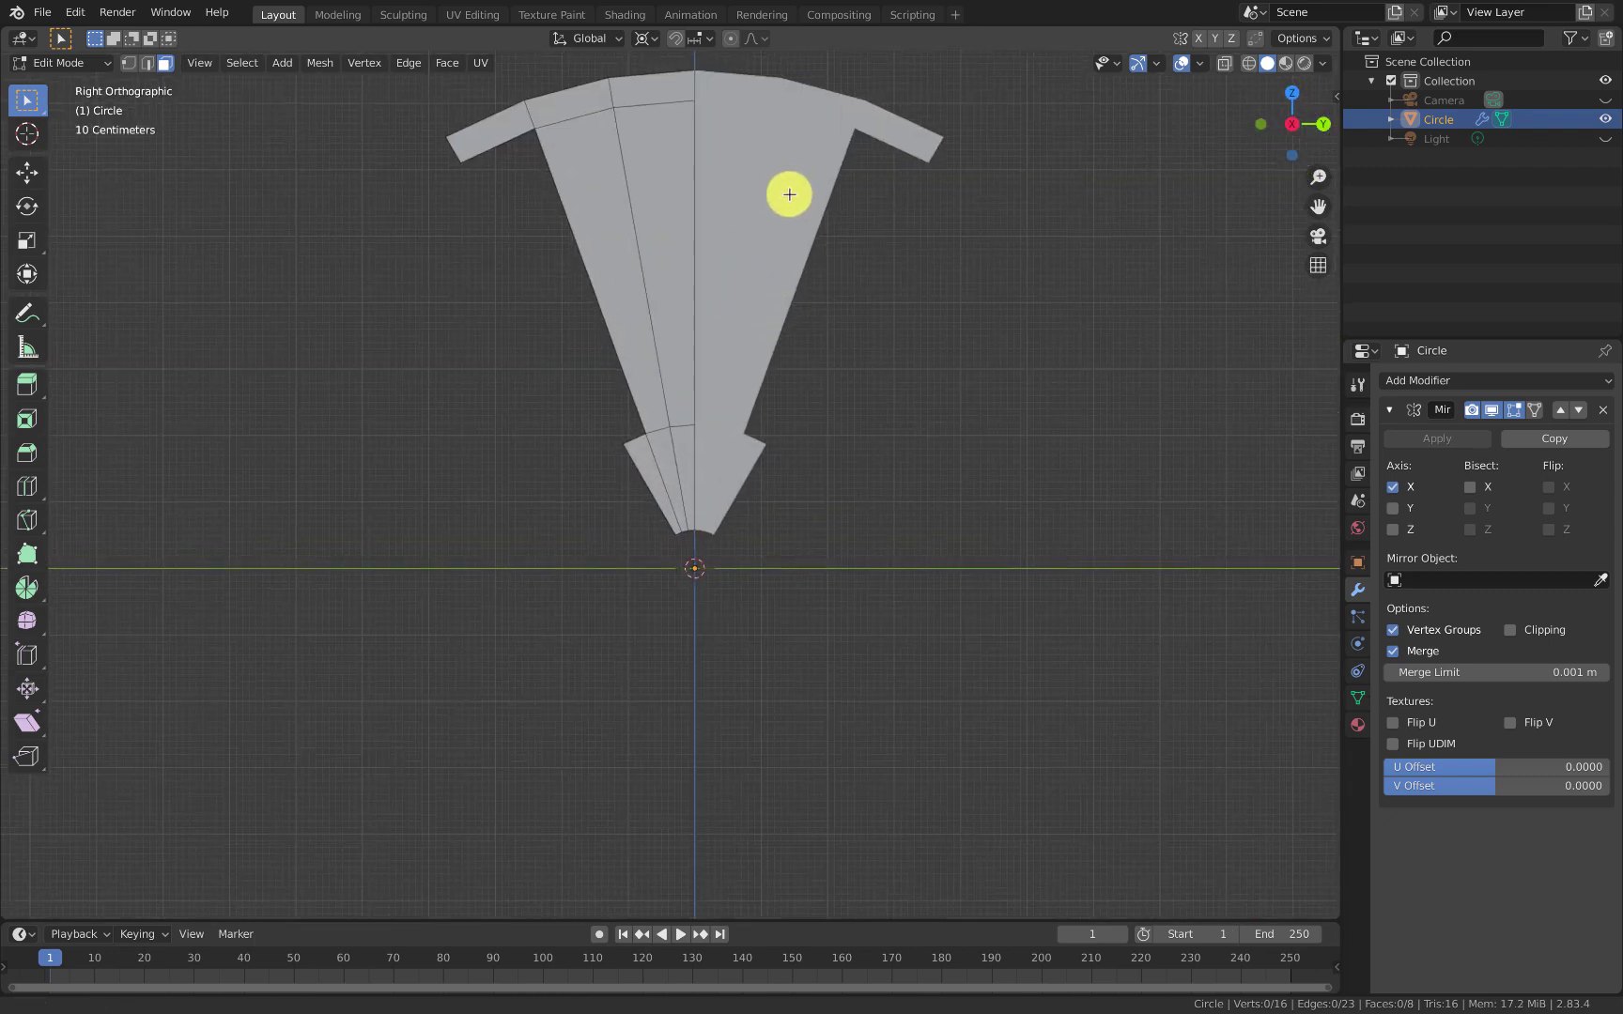
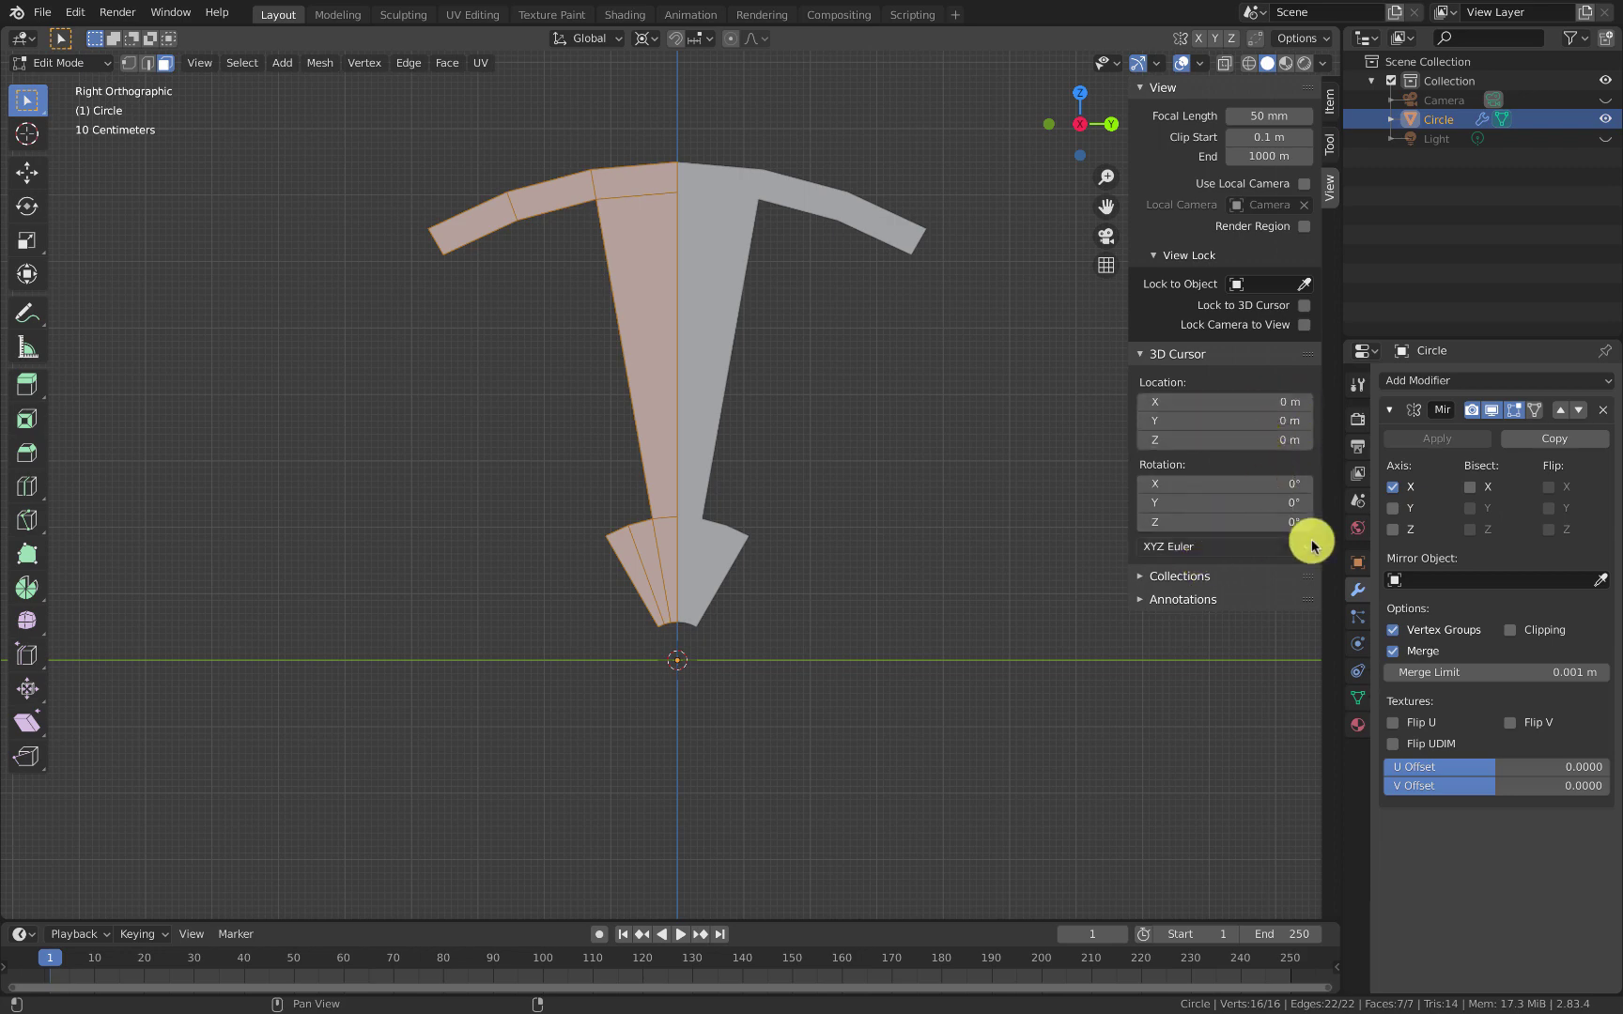
# Step: In Object Mode, add a Plain Axes empty at the world origin and rename it Empty Rotation Point
pyautogui.click(1357, 563)
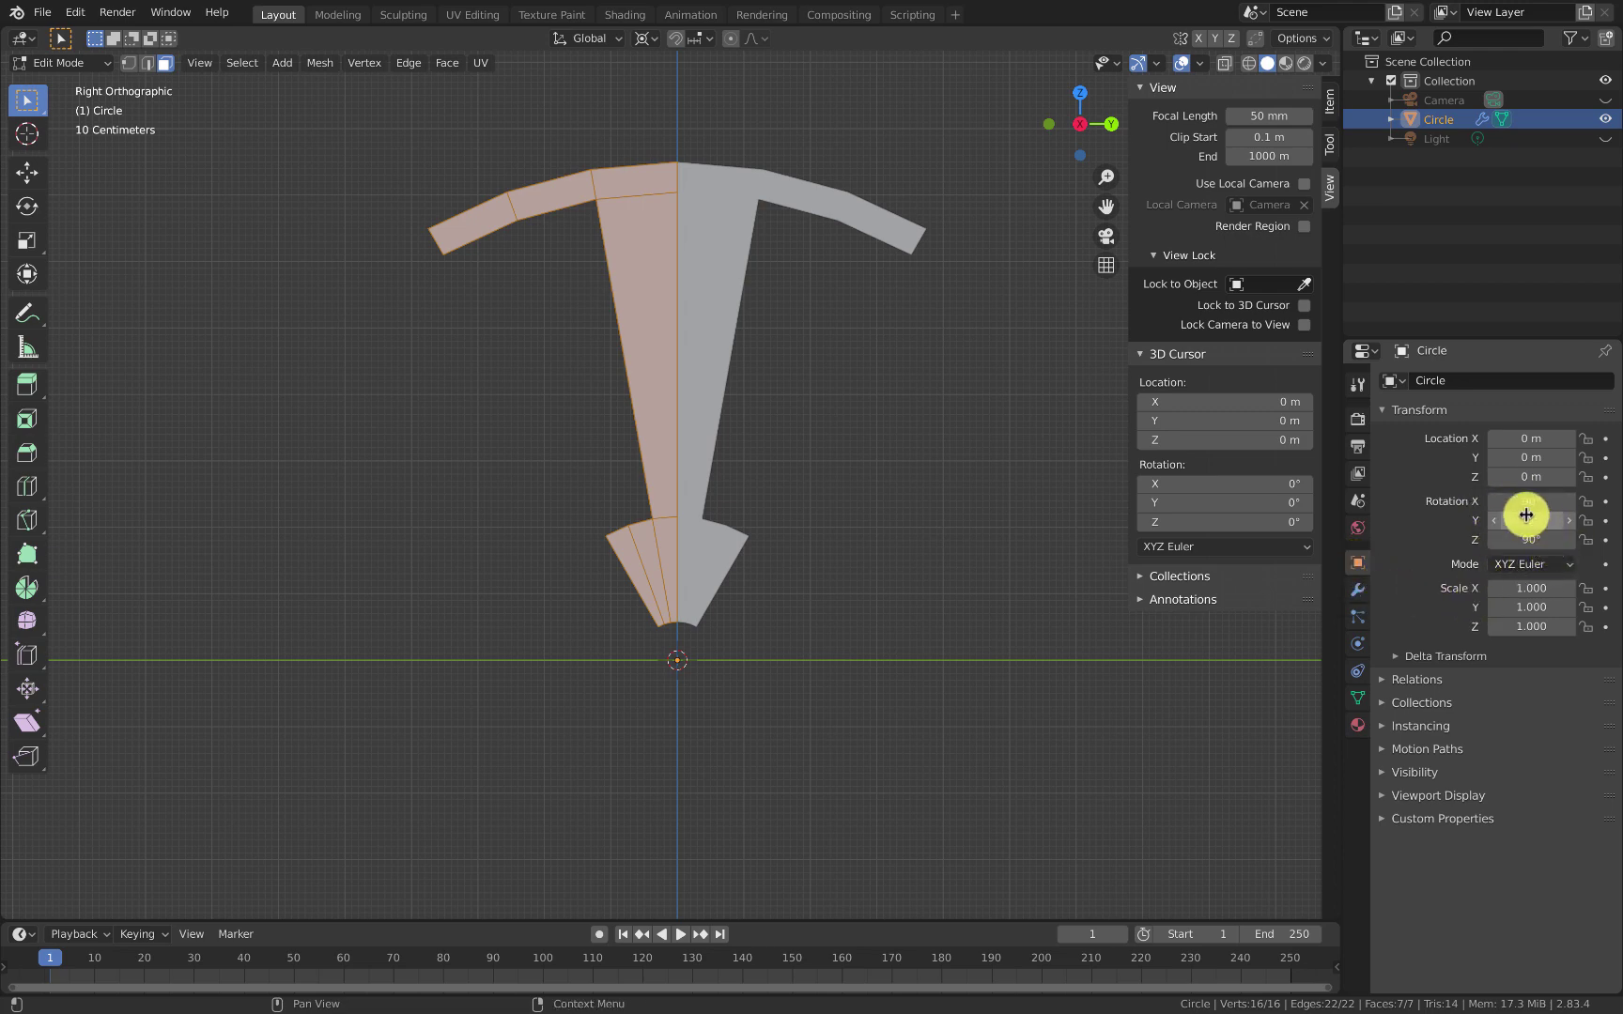
pyautogui.press('n')
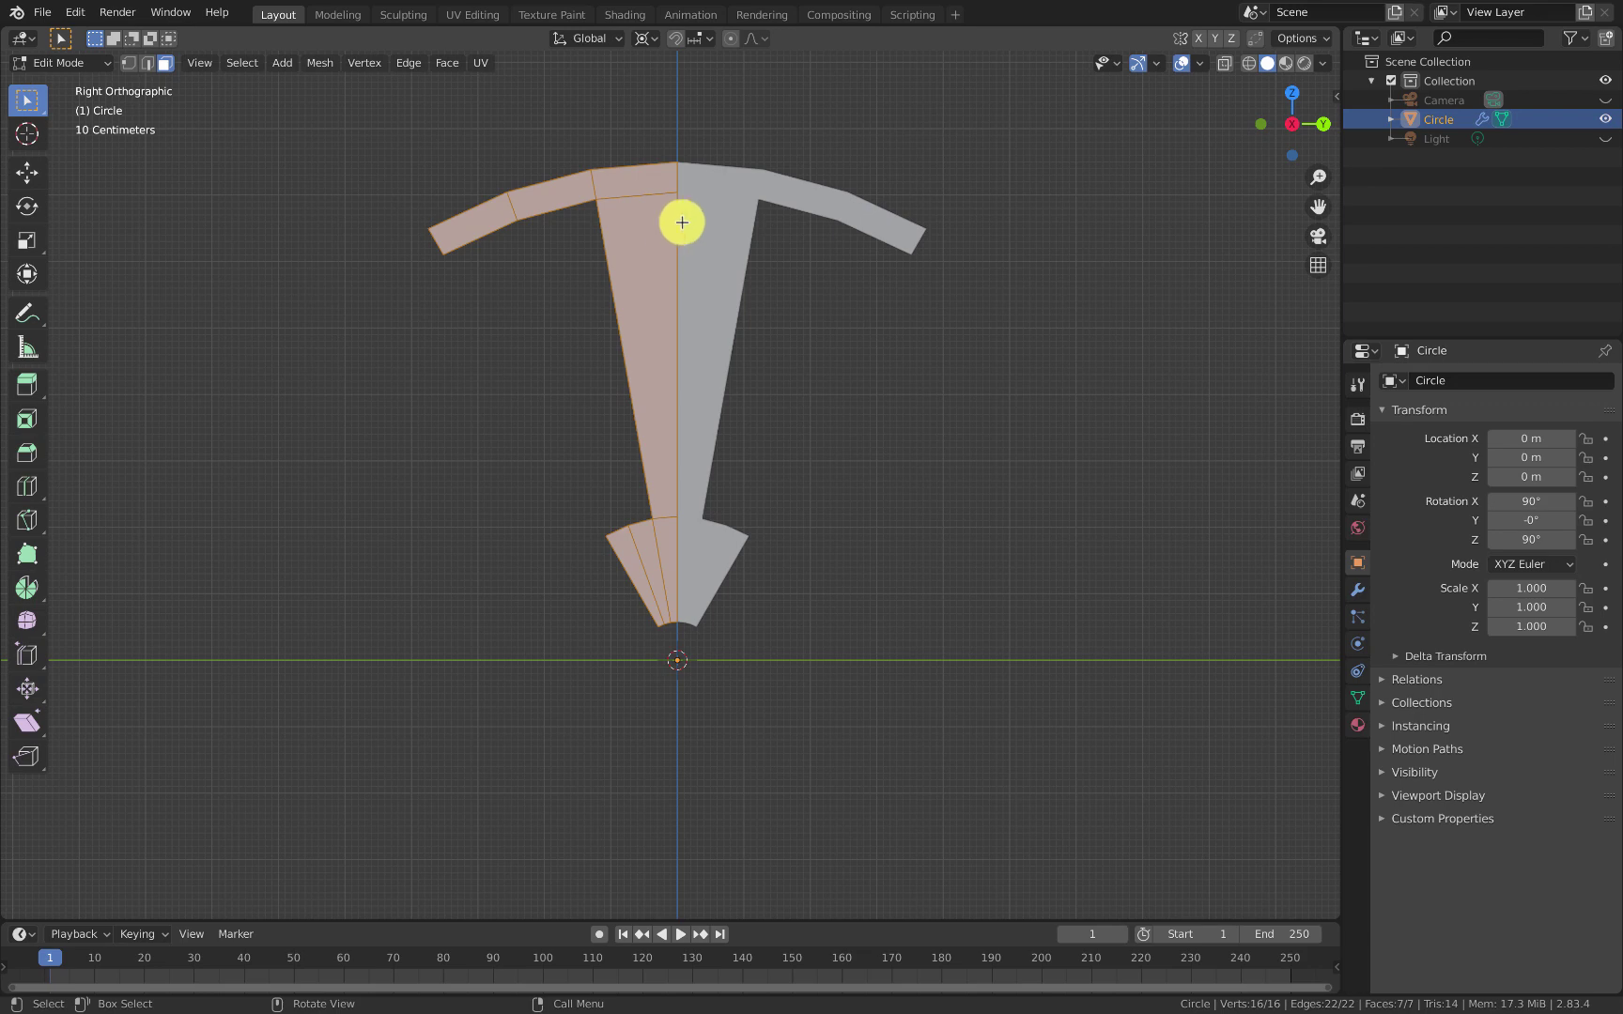
pyautogui.keyDown('shift'); pyautogui.moveTo(731, 645); pyautogui.dragTo(728, 537, button='middle'); pyautogui.keyUp('shift')
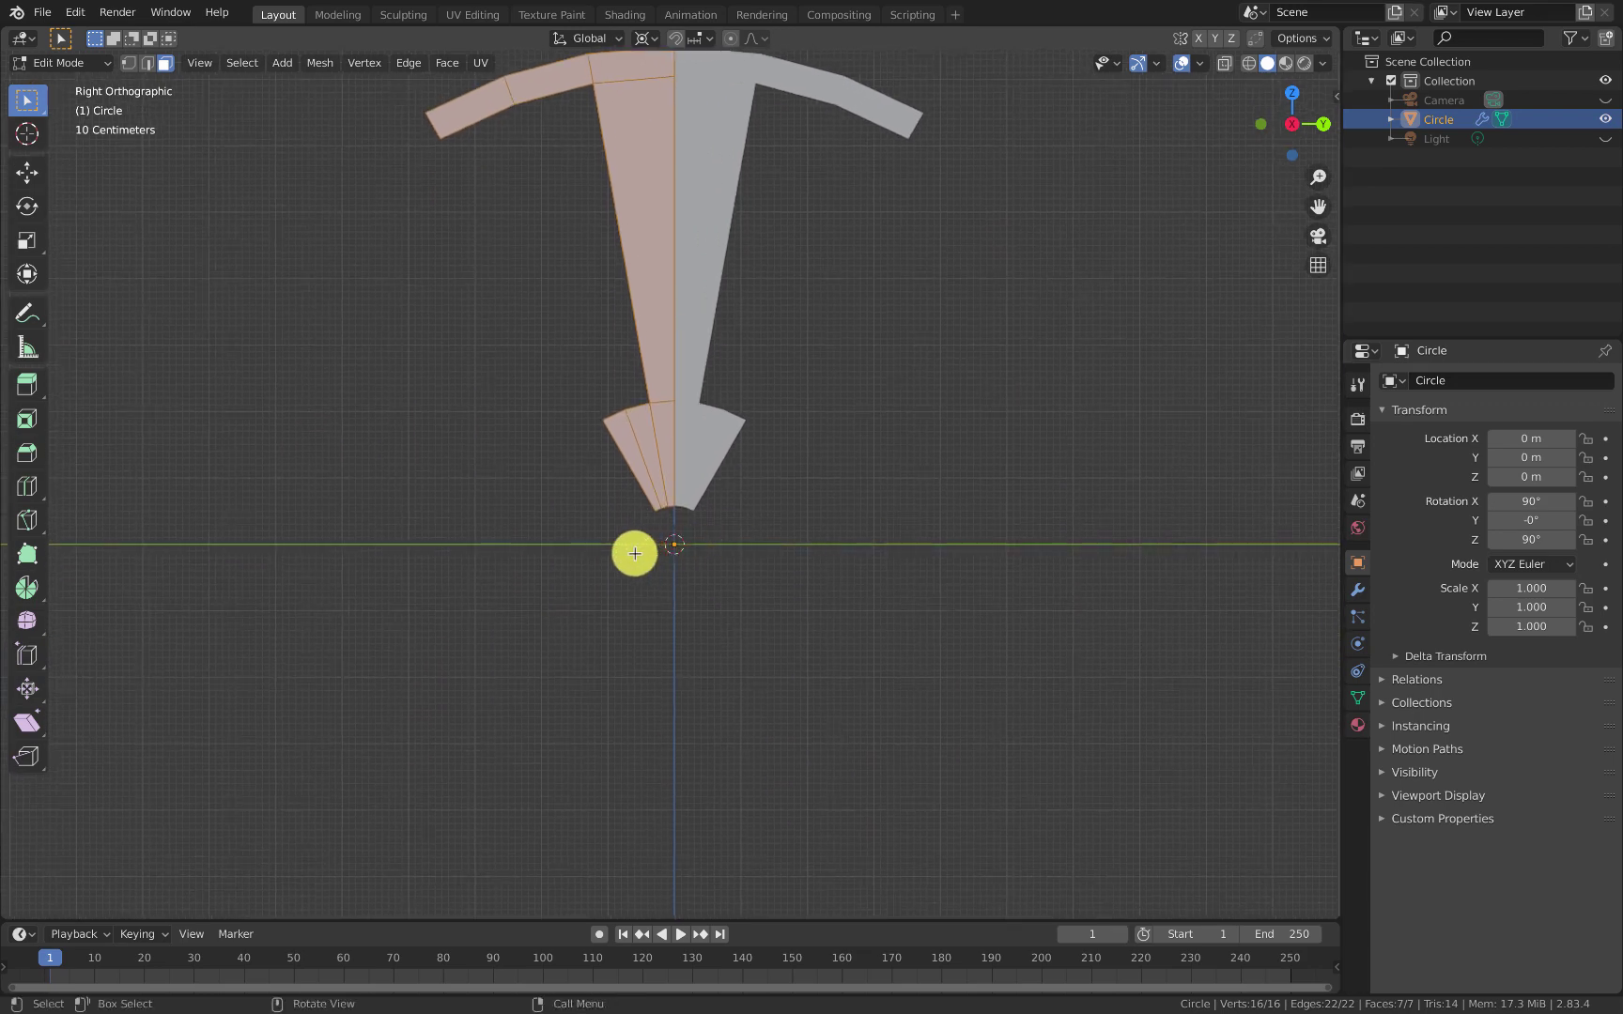
pyautogui.hotkey('shift', 'a')
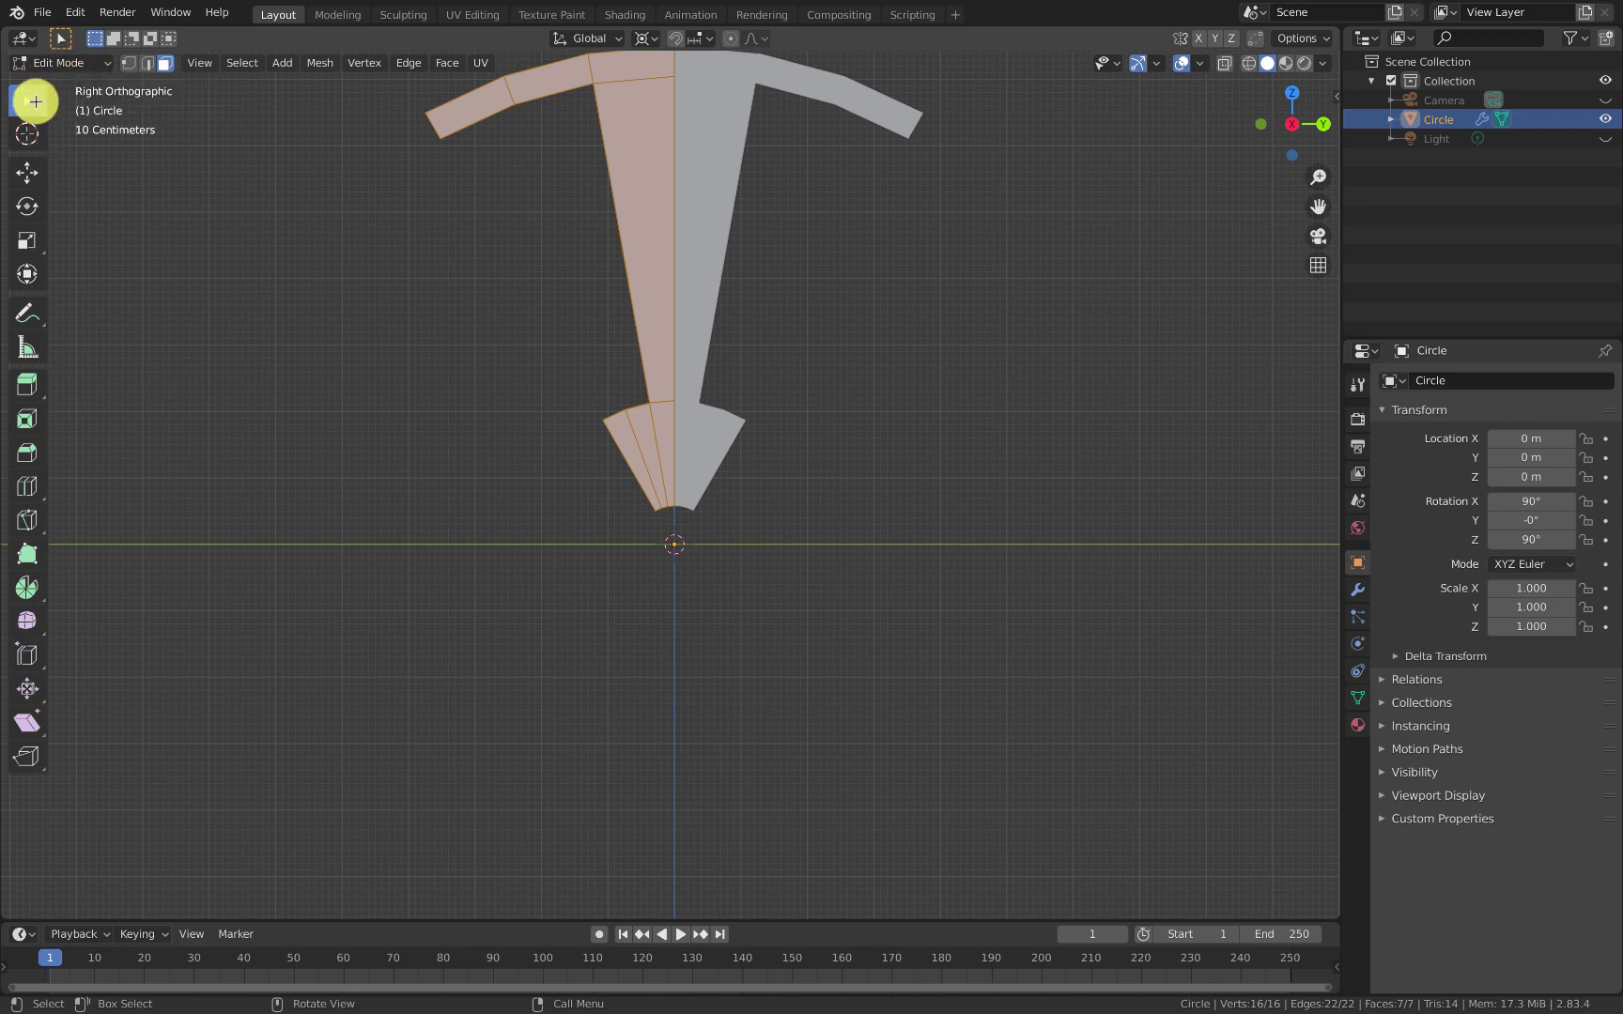
pyautogui.press('Tab')
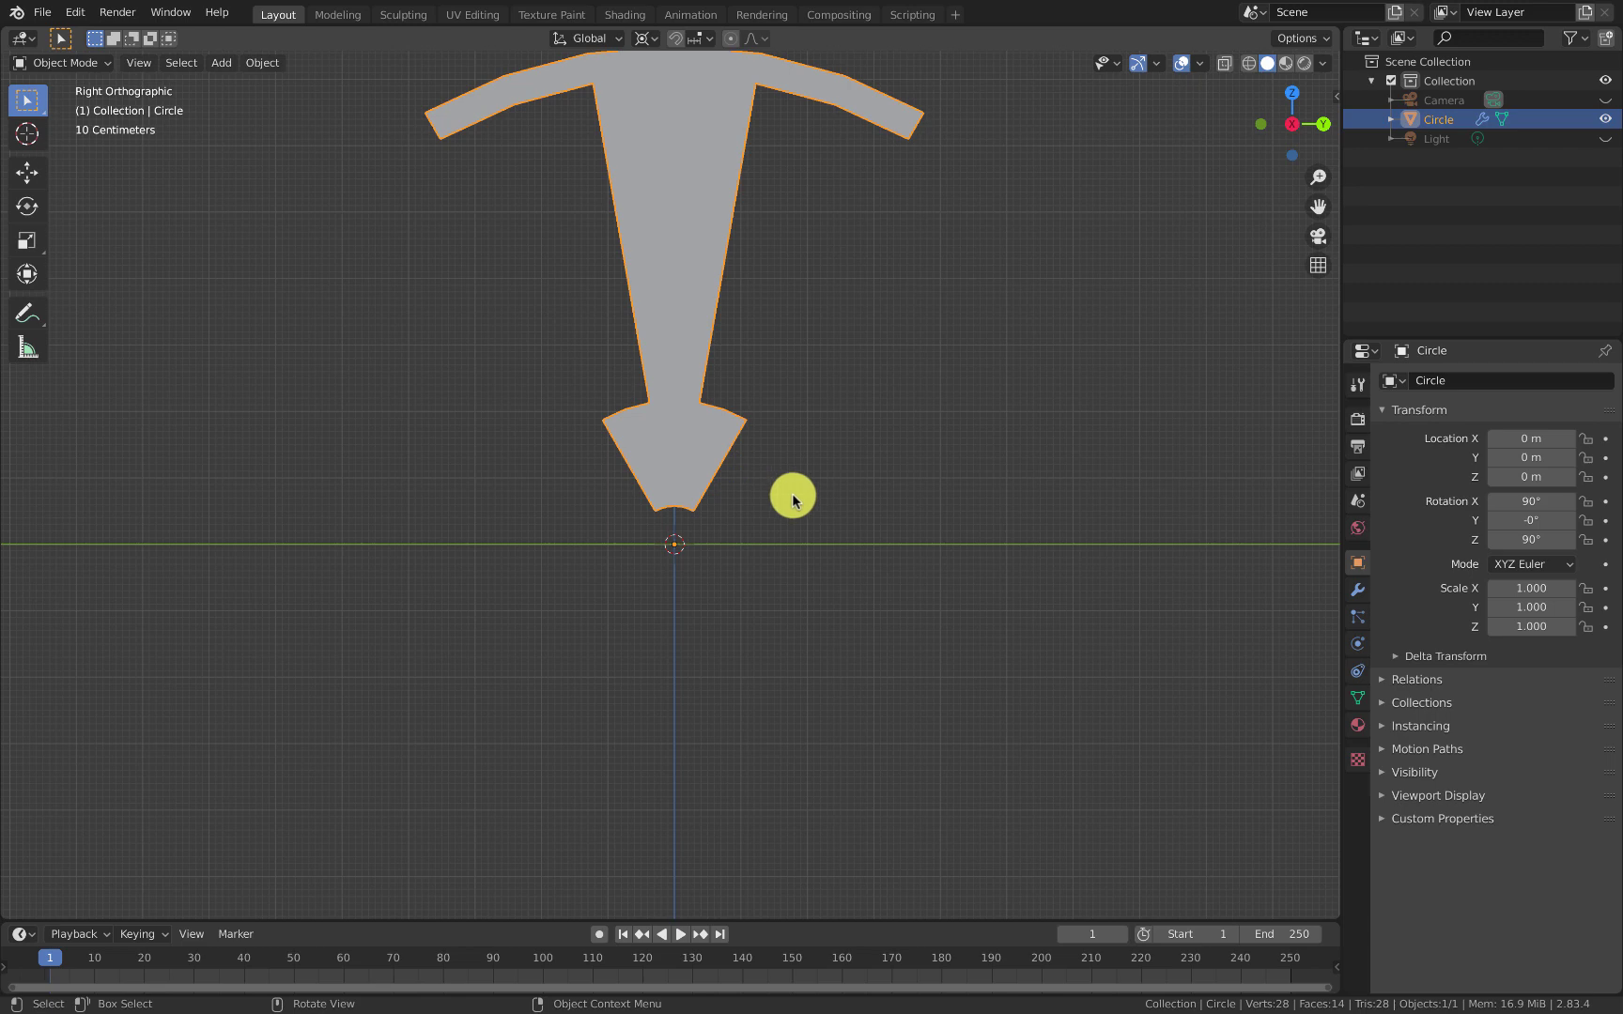
pyautogui.hotkey('shift', 'a')
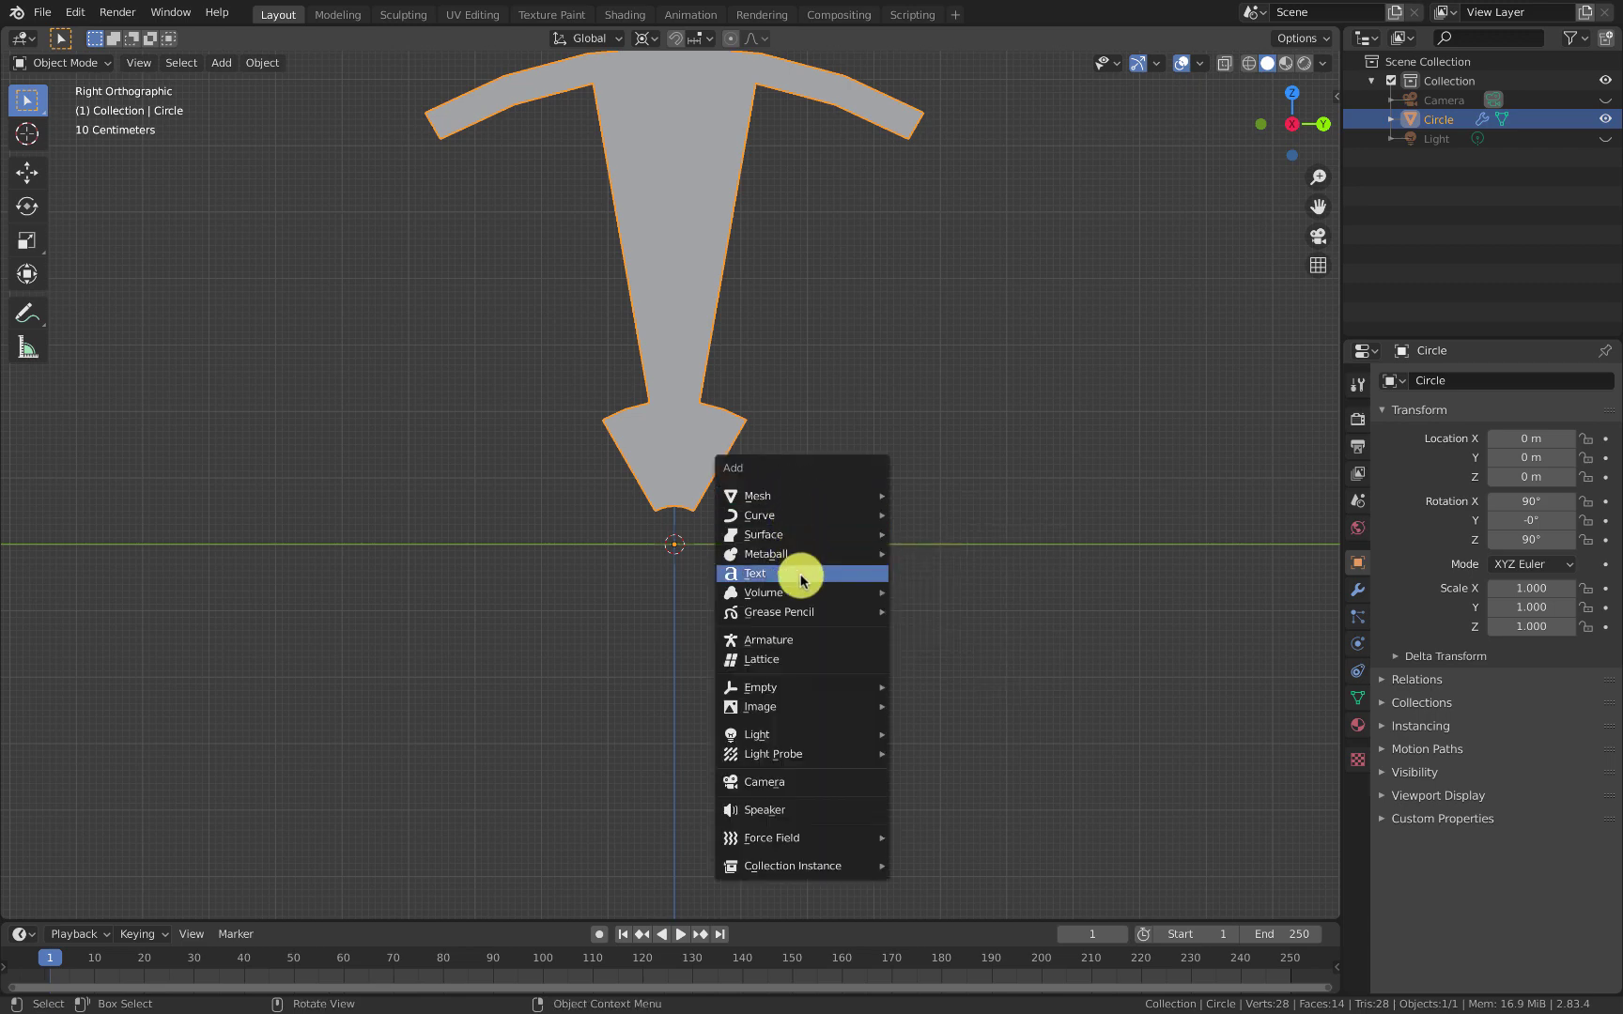
pyautogui.moveTo(807, 686)
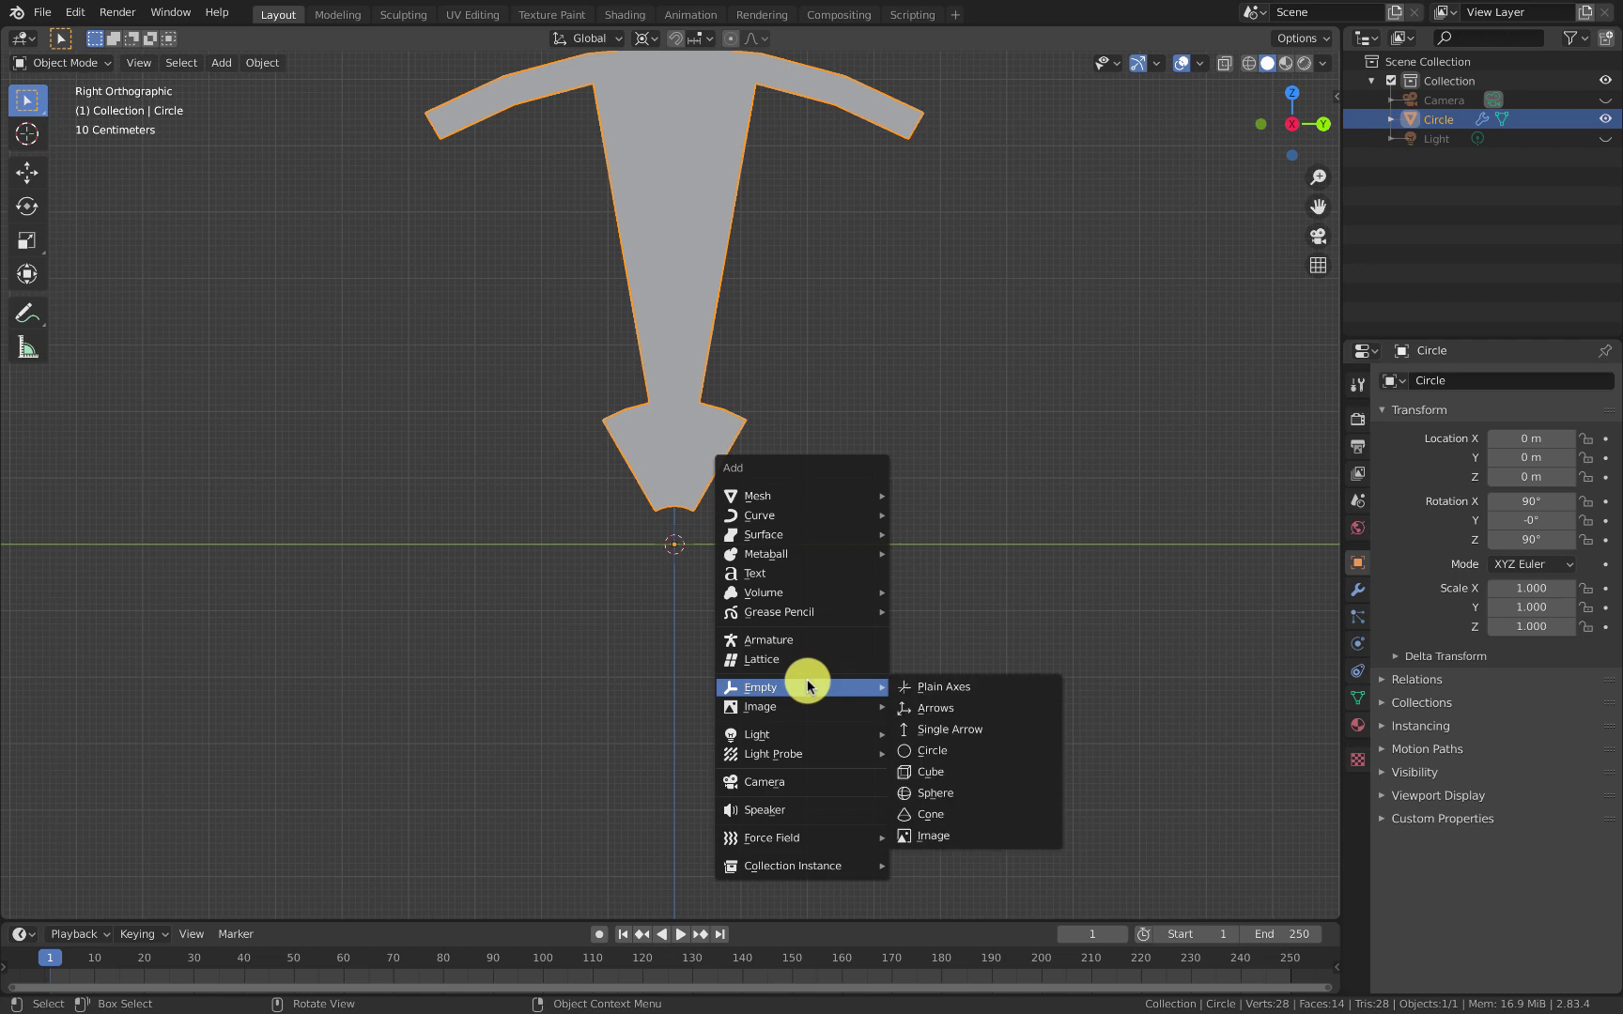
pyautogui.click(928, 690)
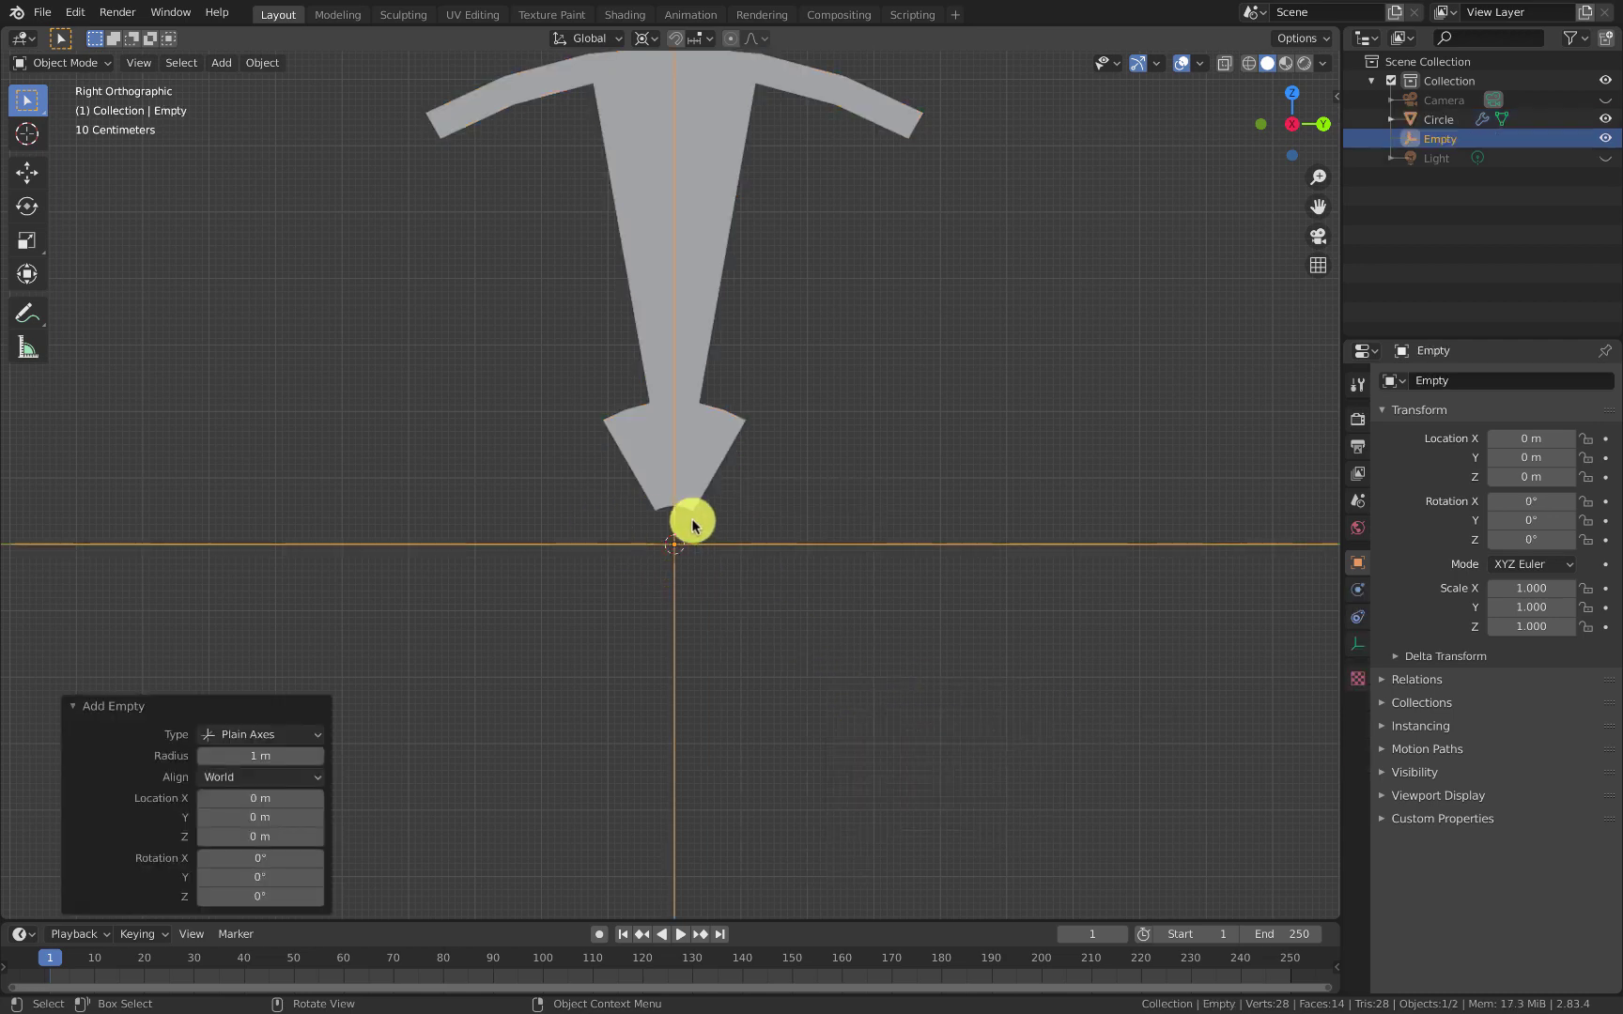
pyautogui.doubleClick(1444, 140)
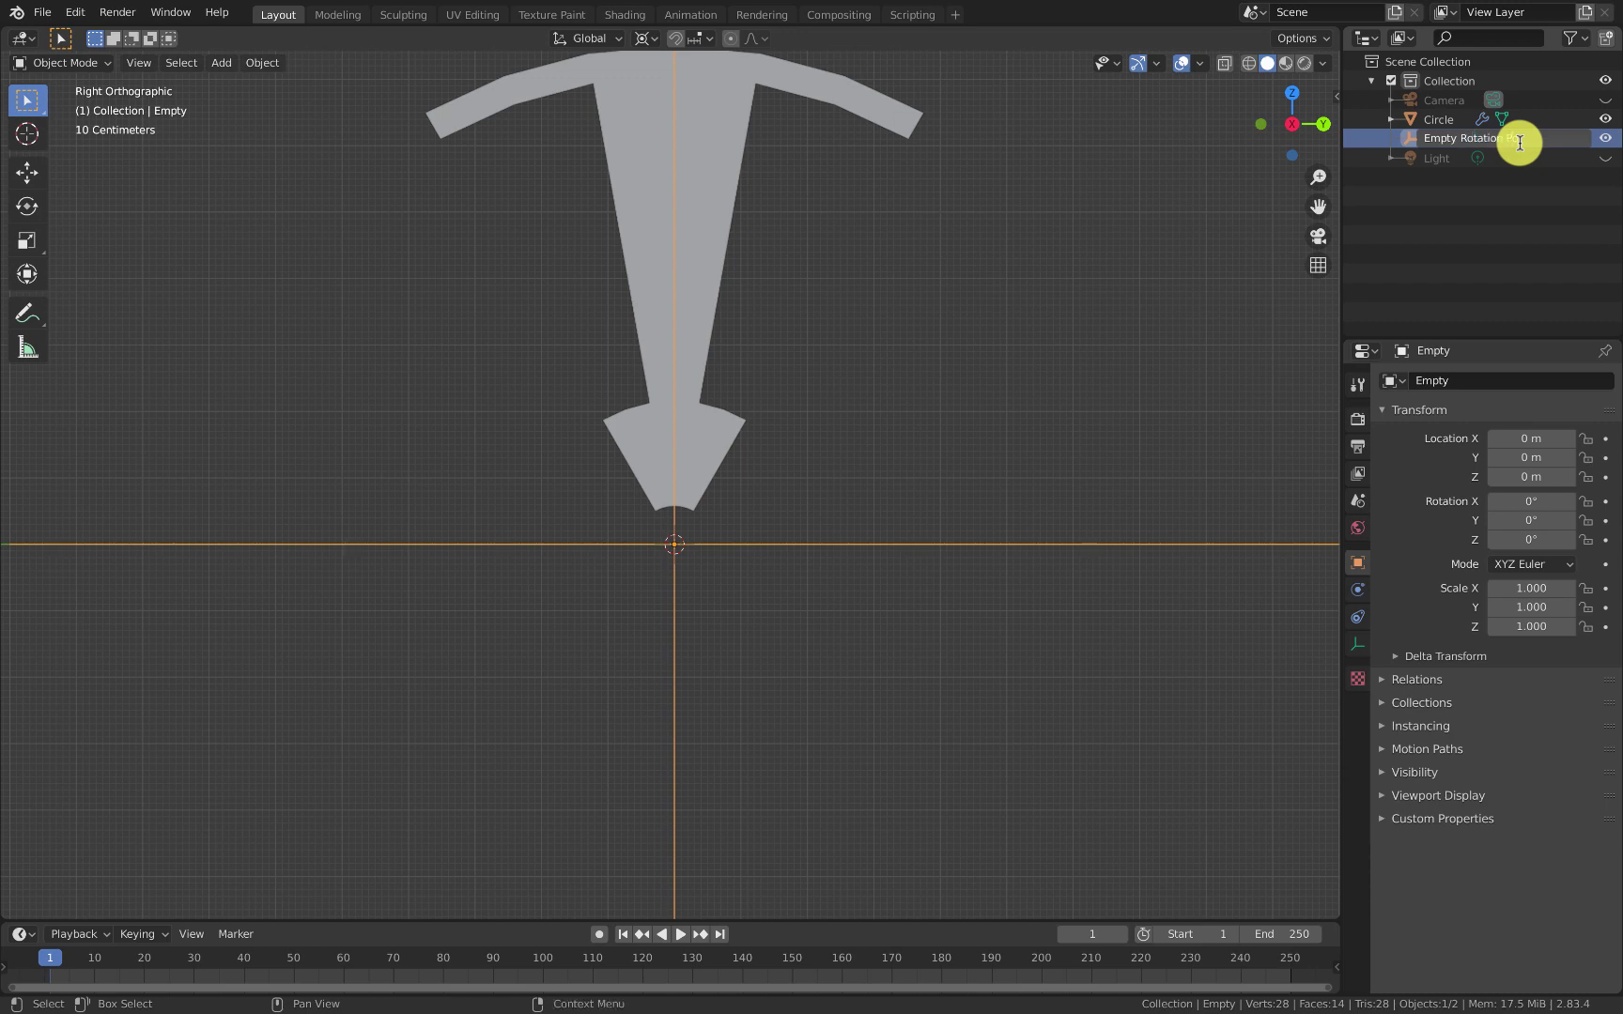
pyautogui.press('Return')
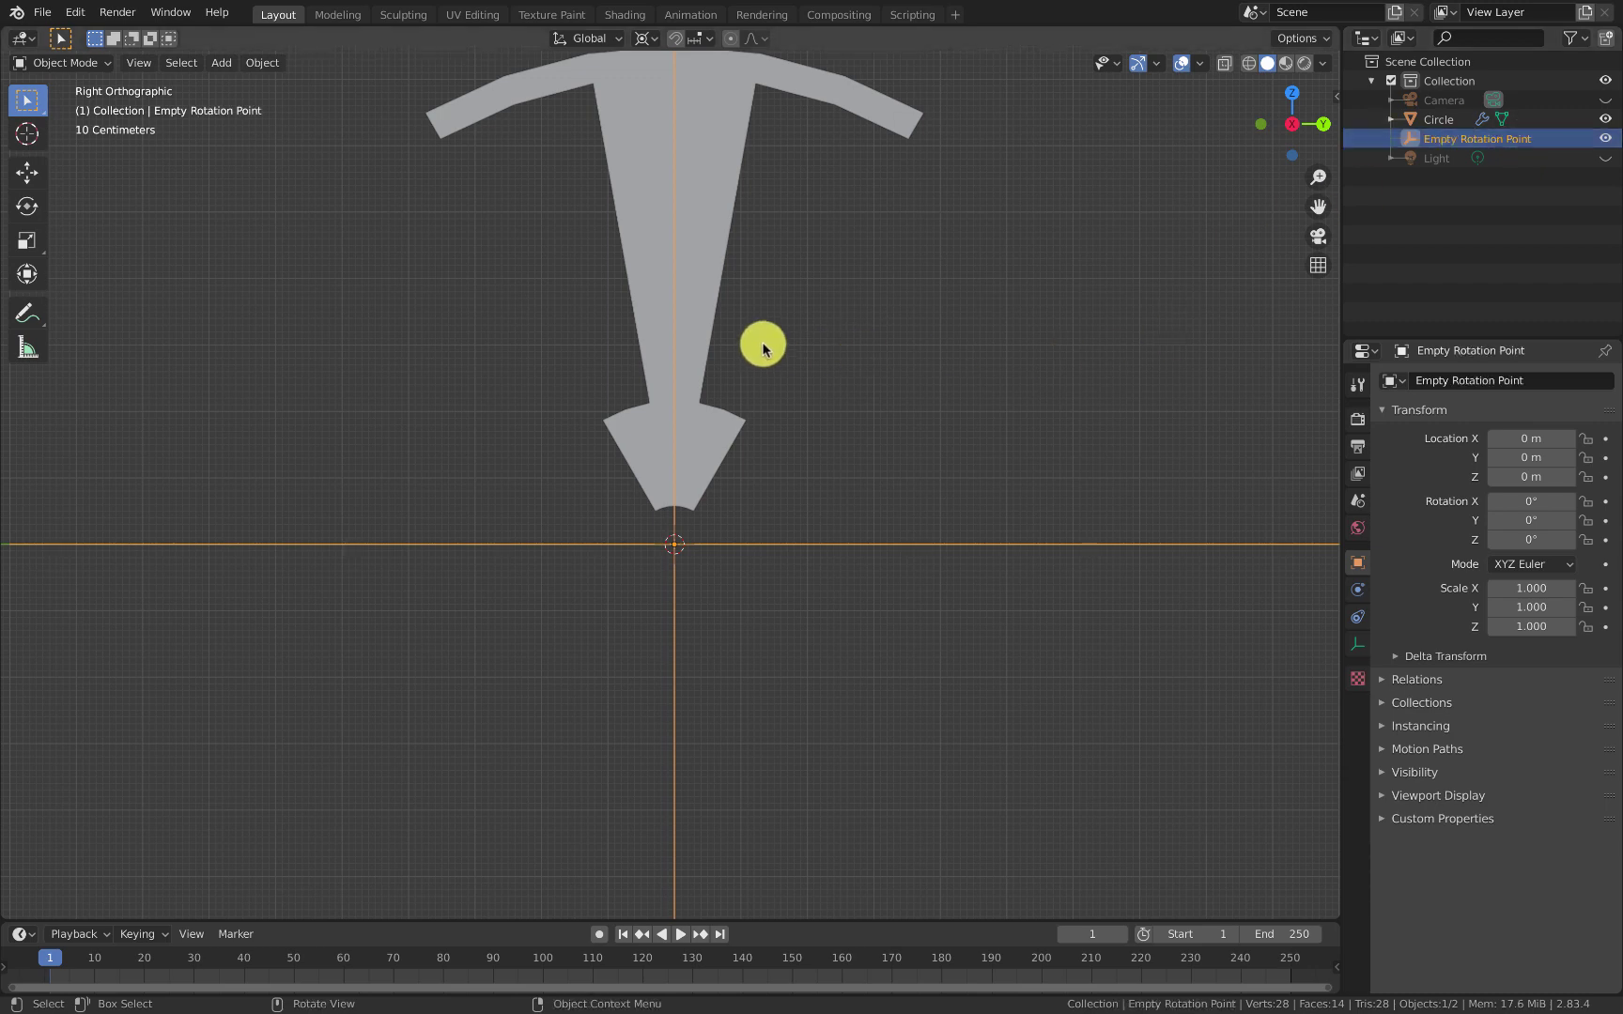
# Step: Add an Array modifier to the spoke object after its Mirror modifier
pyautogui.click(643, 225)
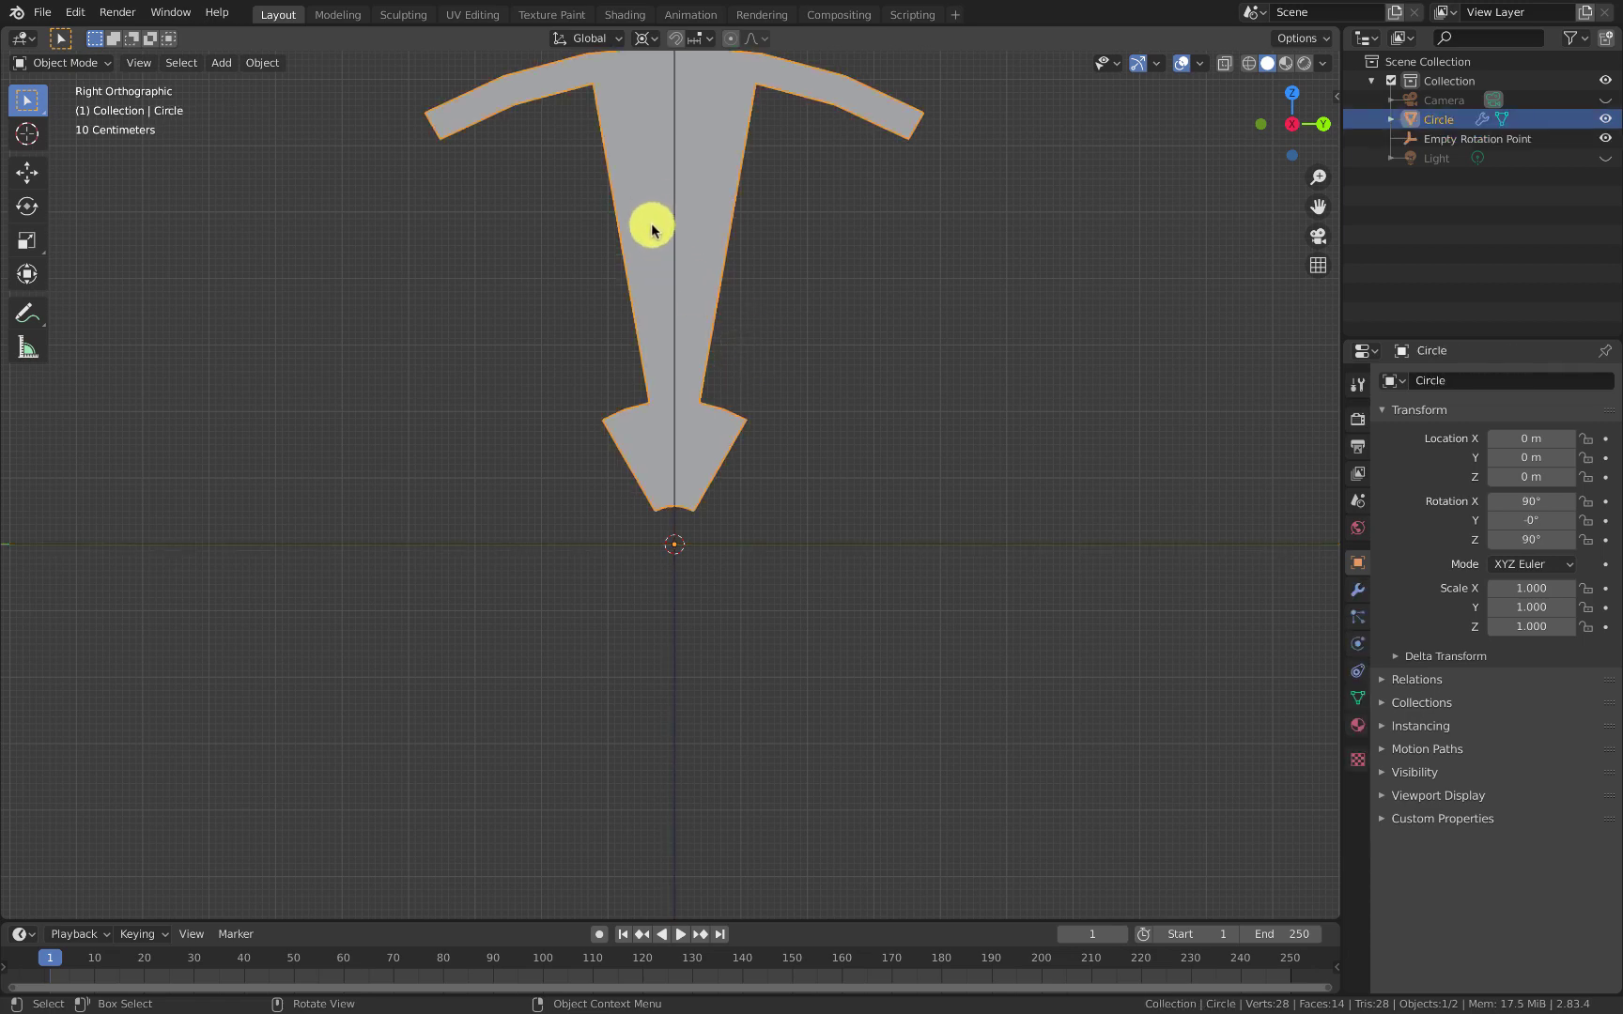
pyautogui.click(1358, 589)
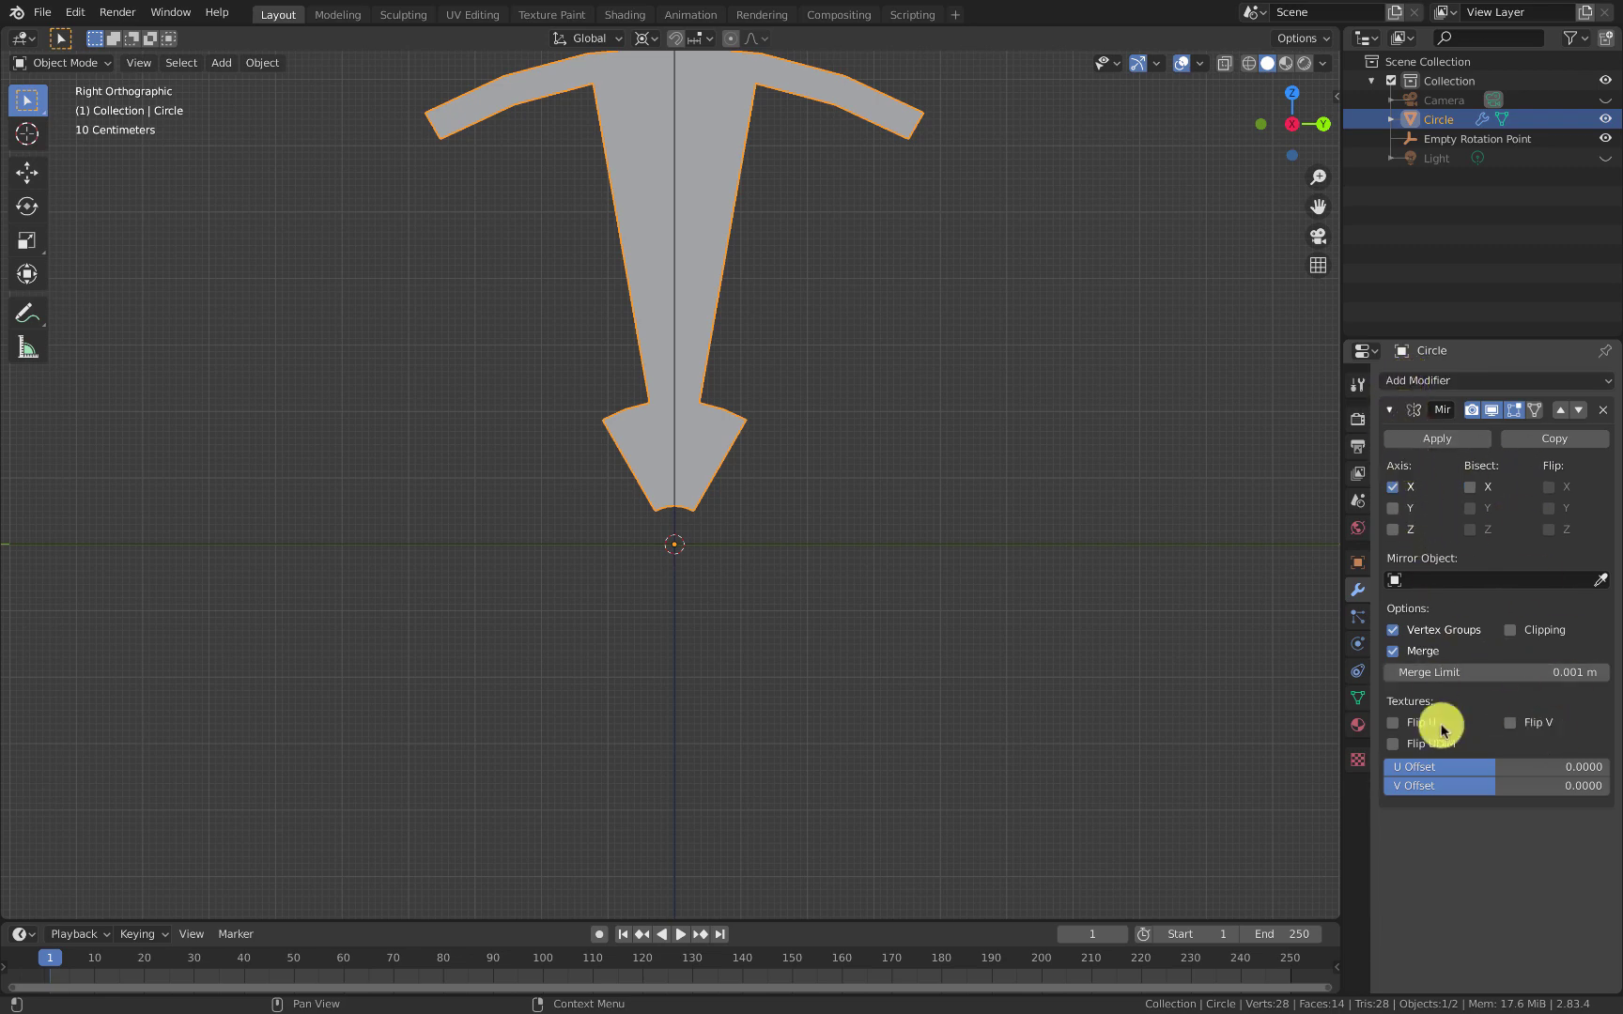
pyautogui.click(1390, 411)
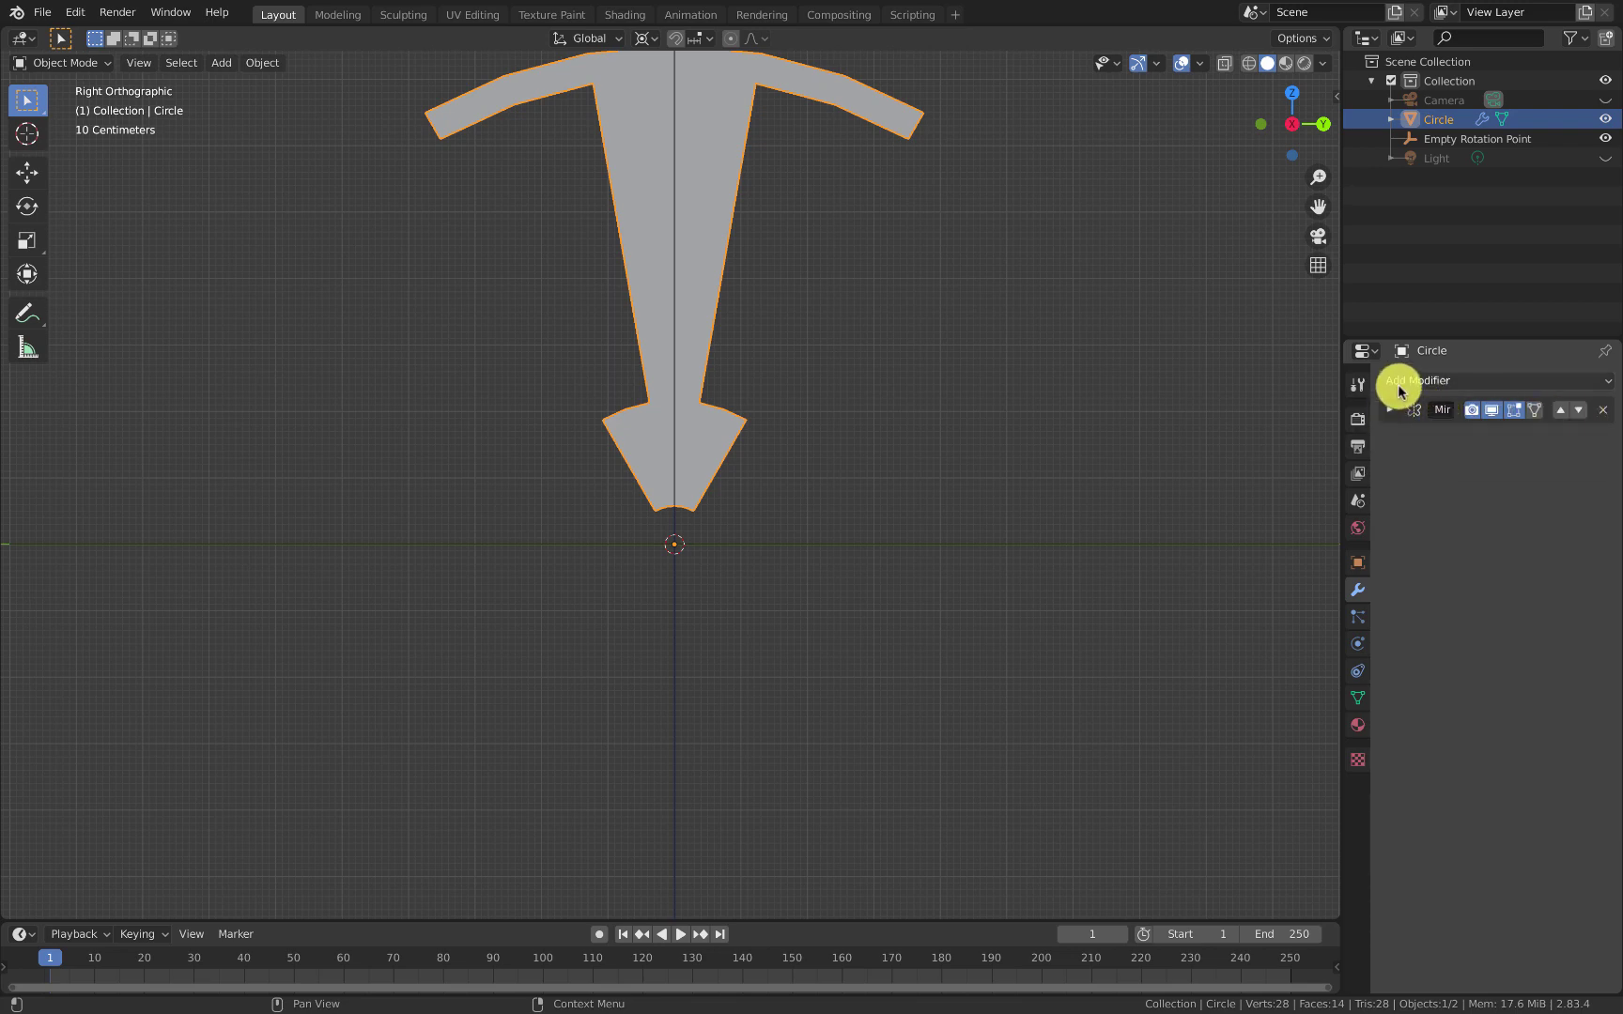
pyautogui.click(1398, 383)
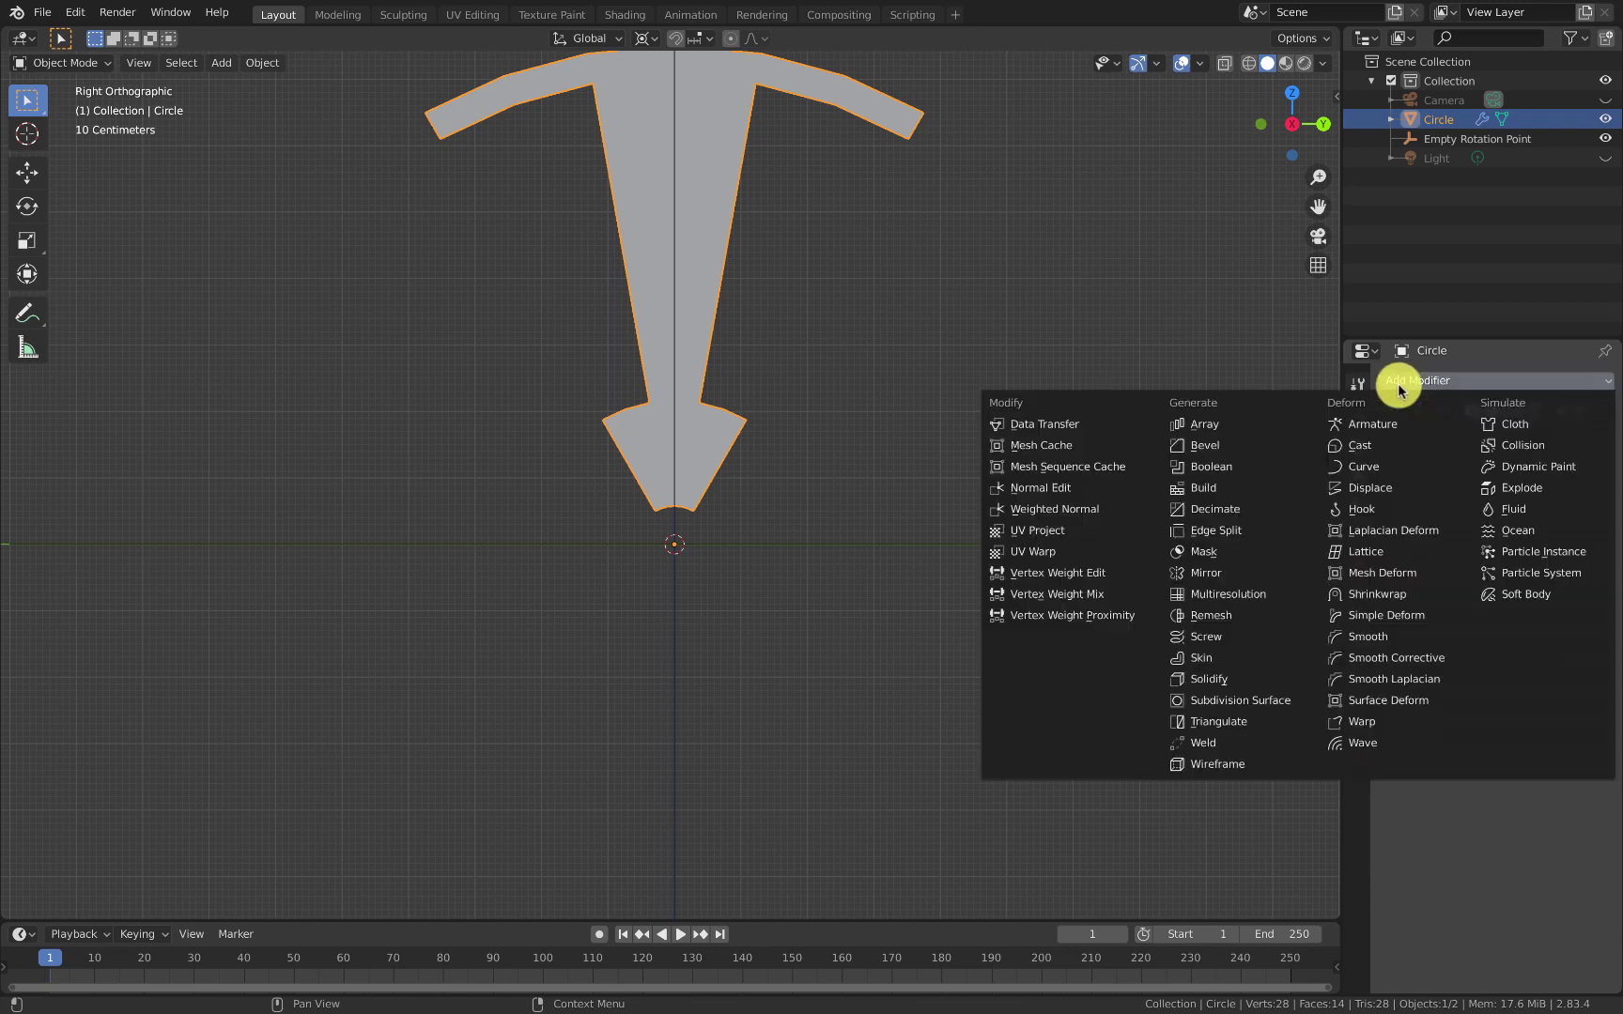
pyautogui.click(1221, 428)
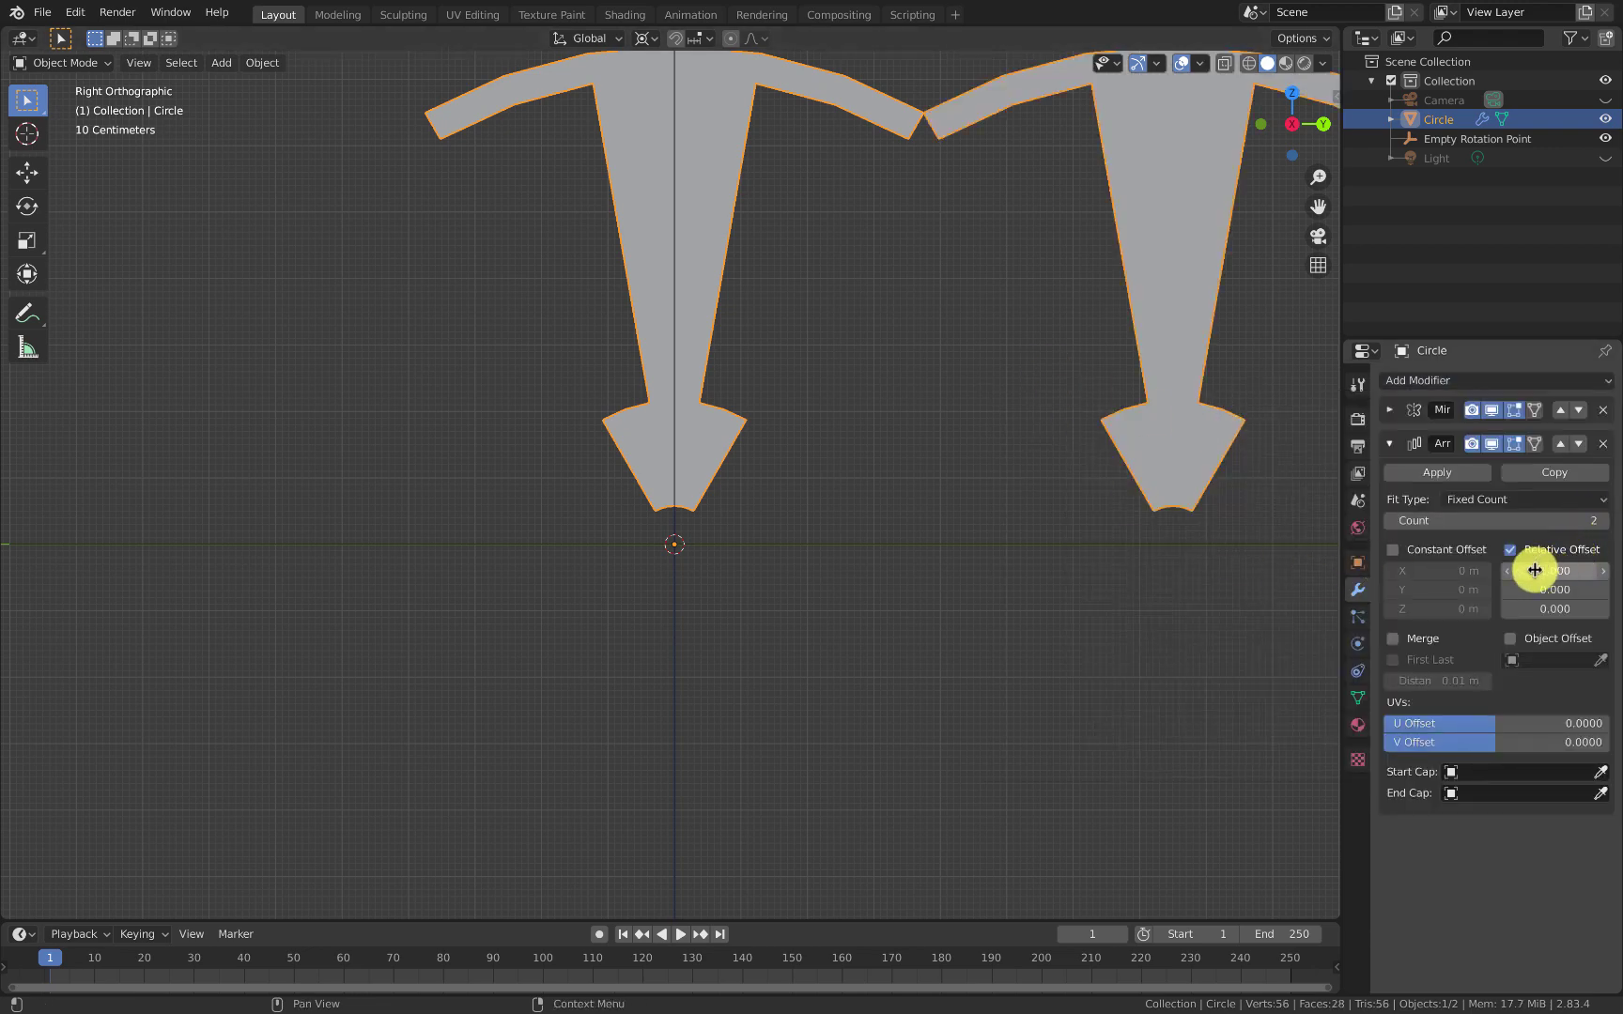
pyautogui.scroll(-4, 996, 343)
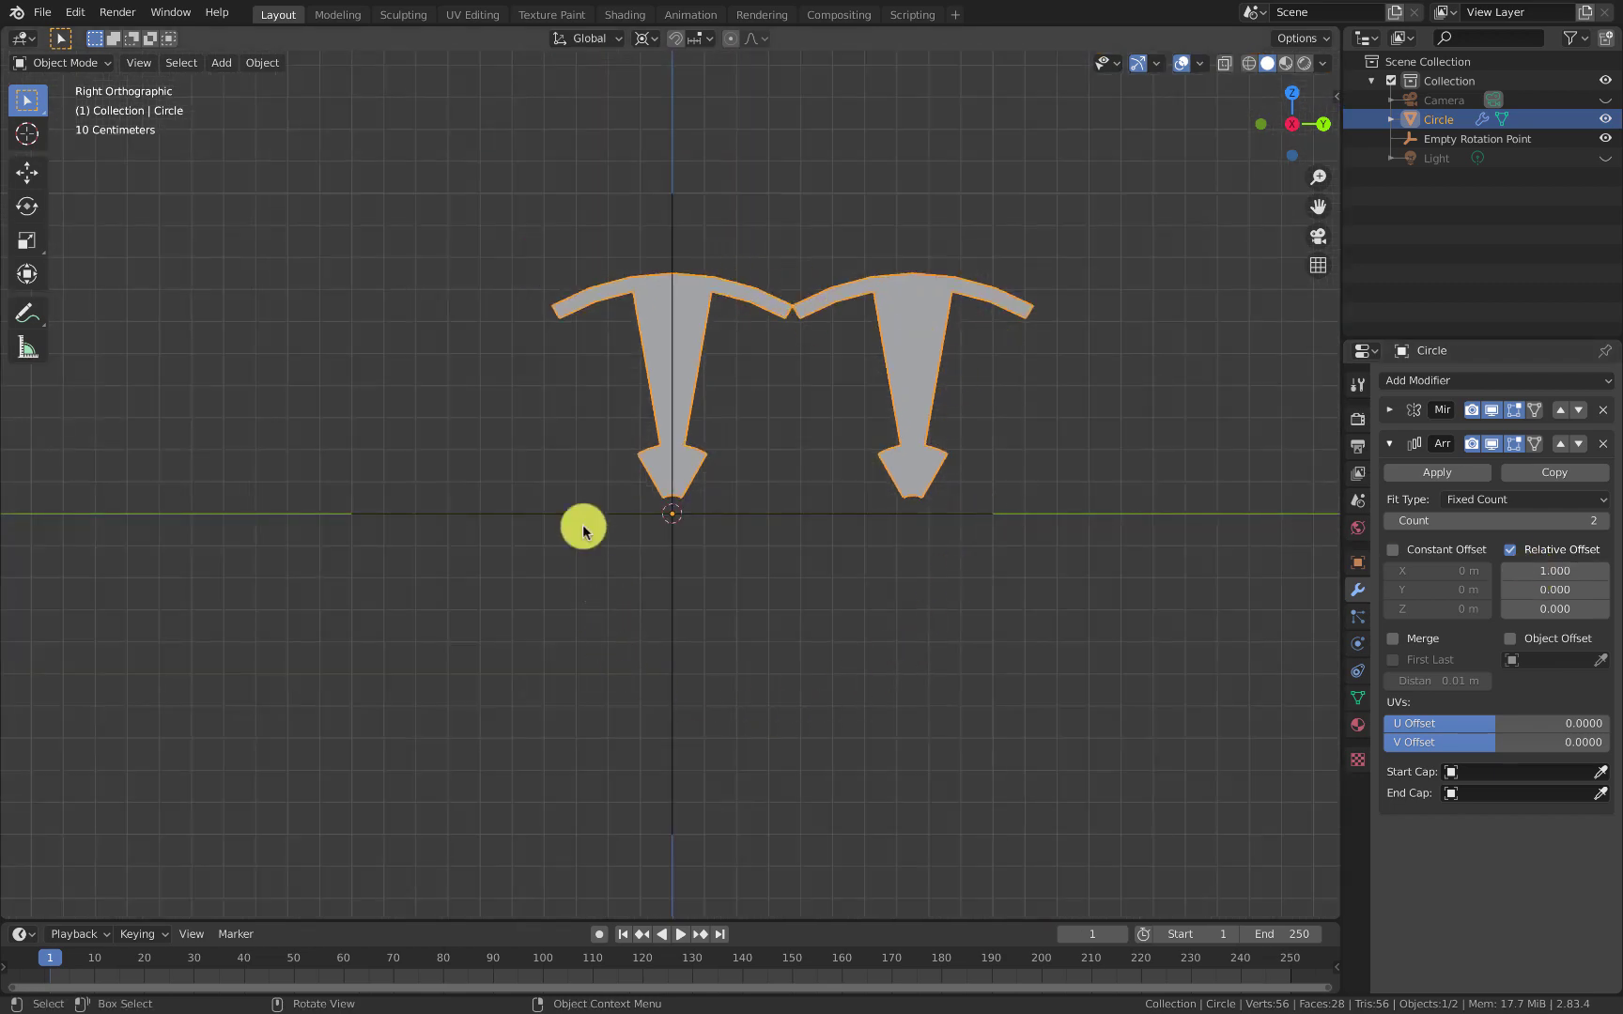
# Step: Switch the Array modifier from Relative Offset to Object Offset, using Empty Rotation Point as the offset object
pyautogui.click(1510, 550)
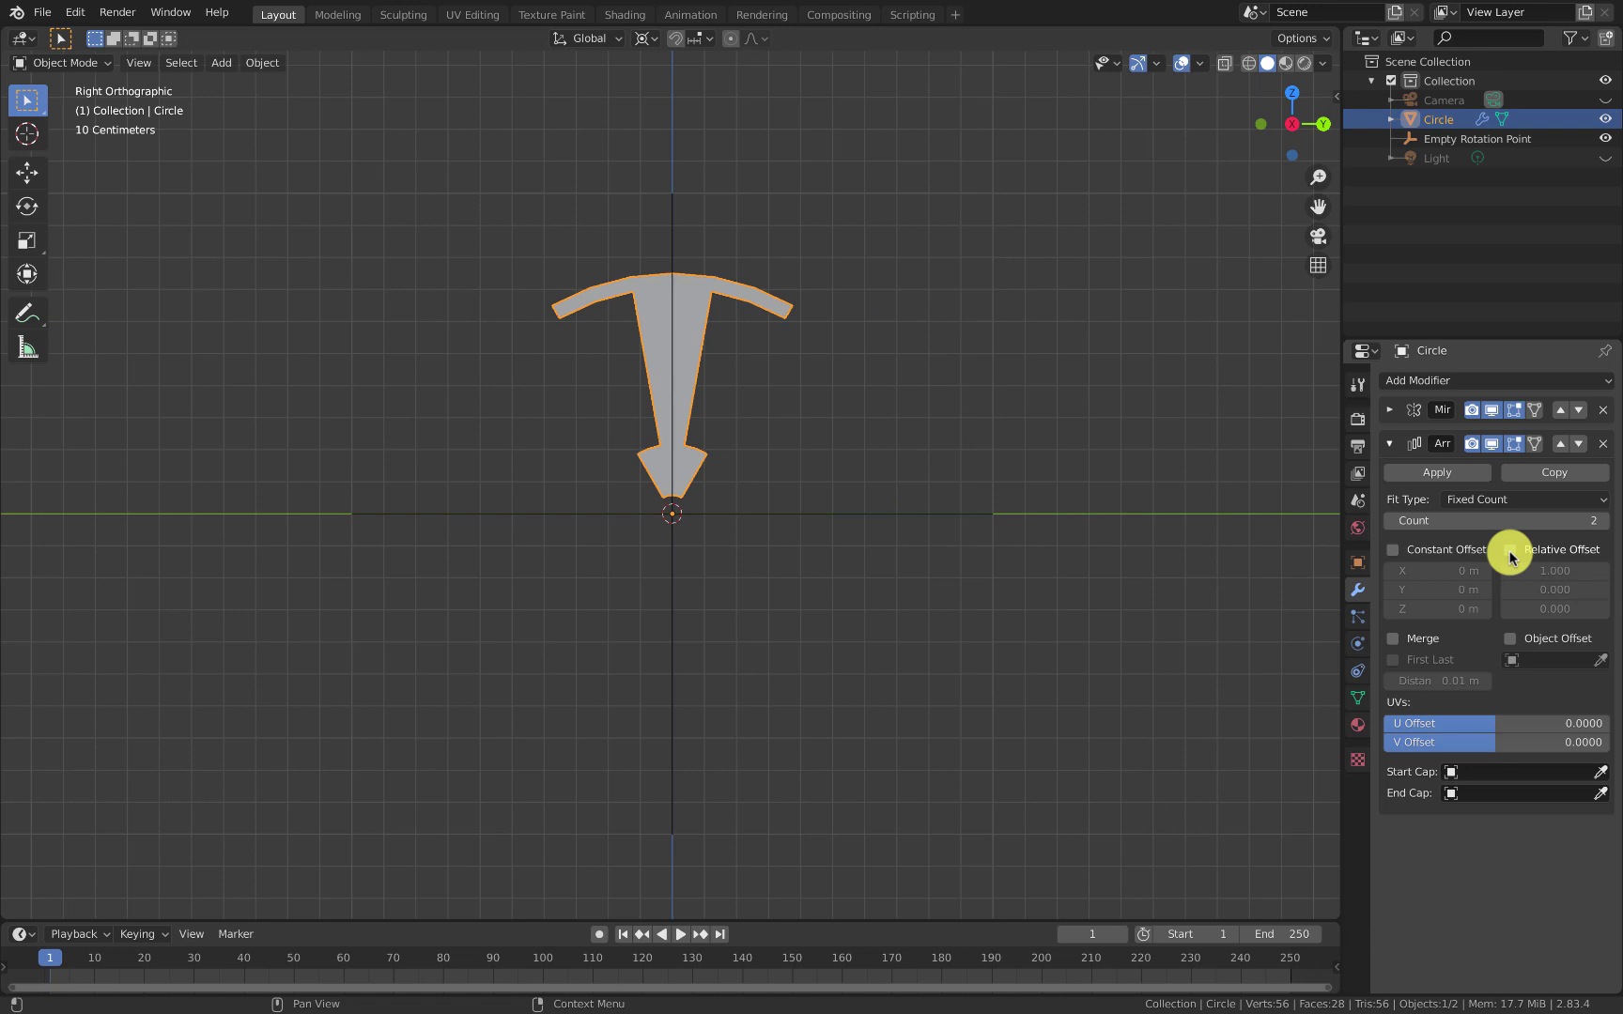
pyautogui.click(1510, 640)
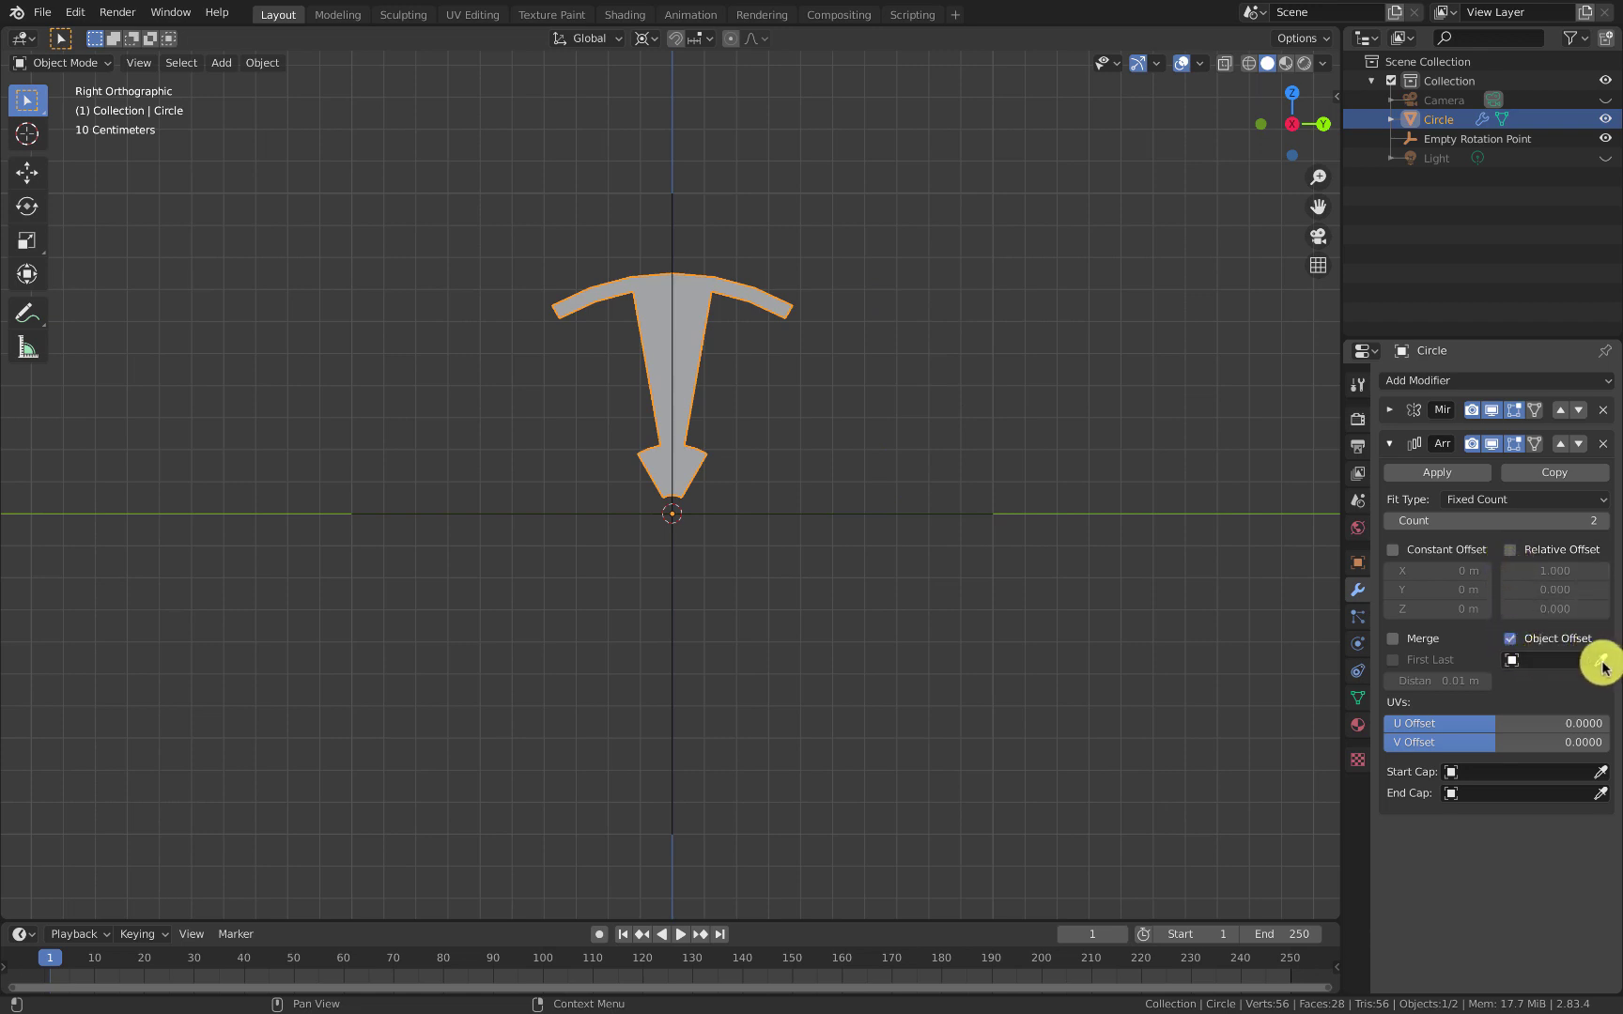
pyautogui.click(1559, 657)
pyautogui.click(1600, 660)
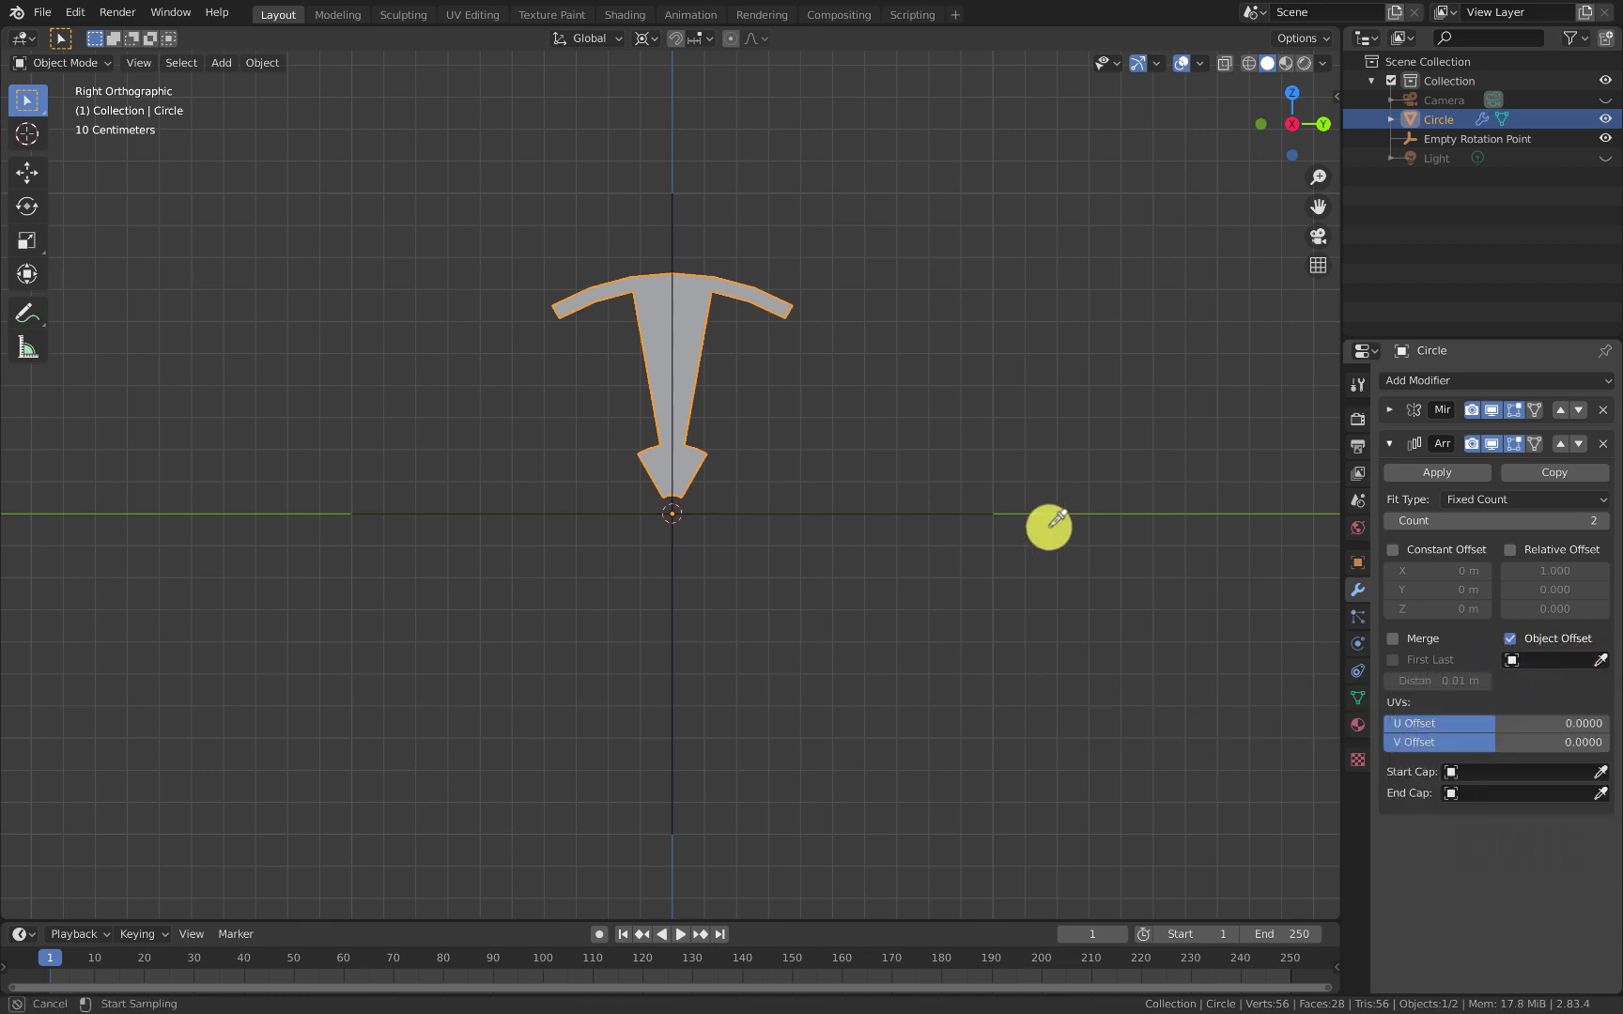
pyautogui.click(866, 512)
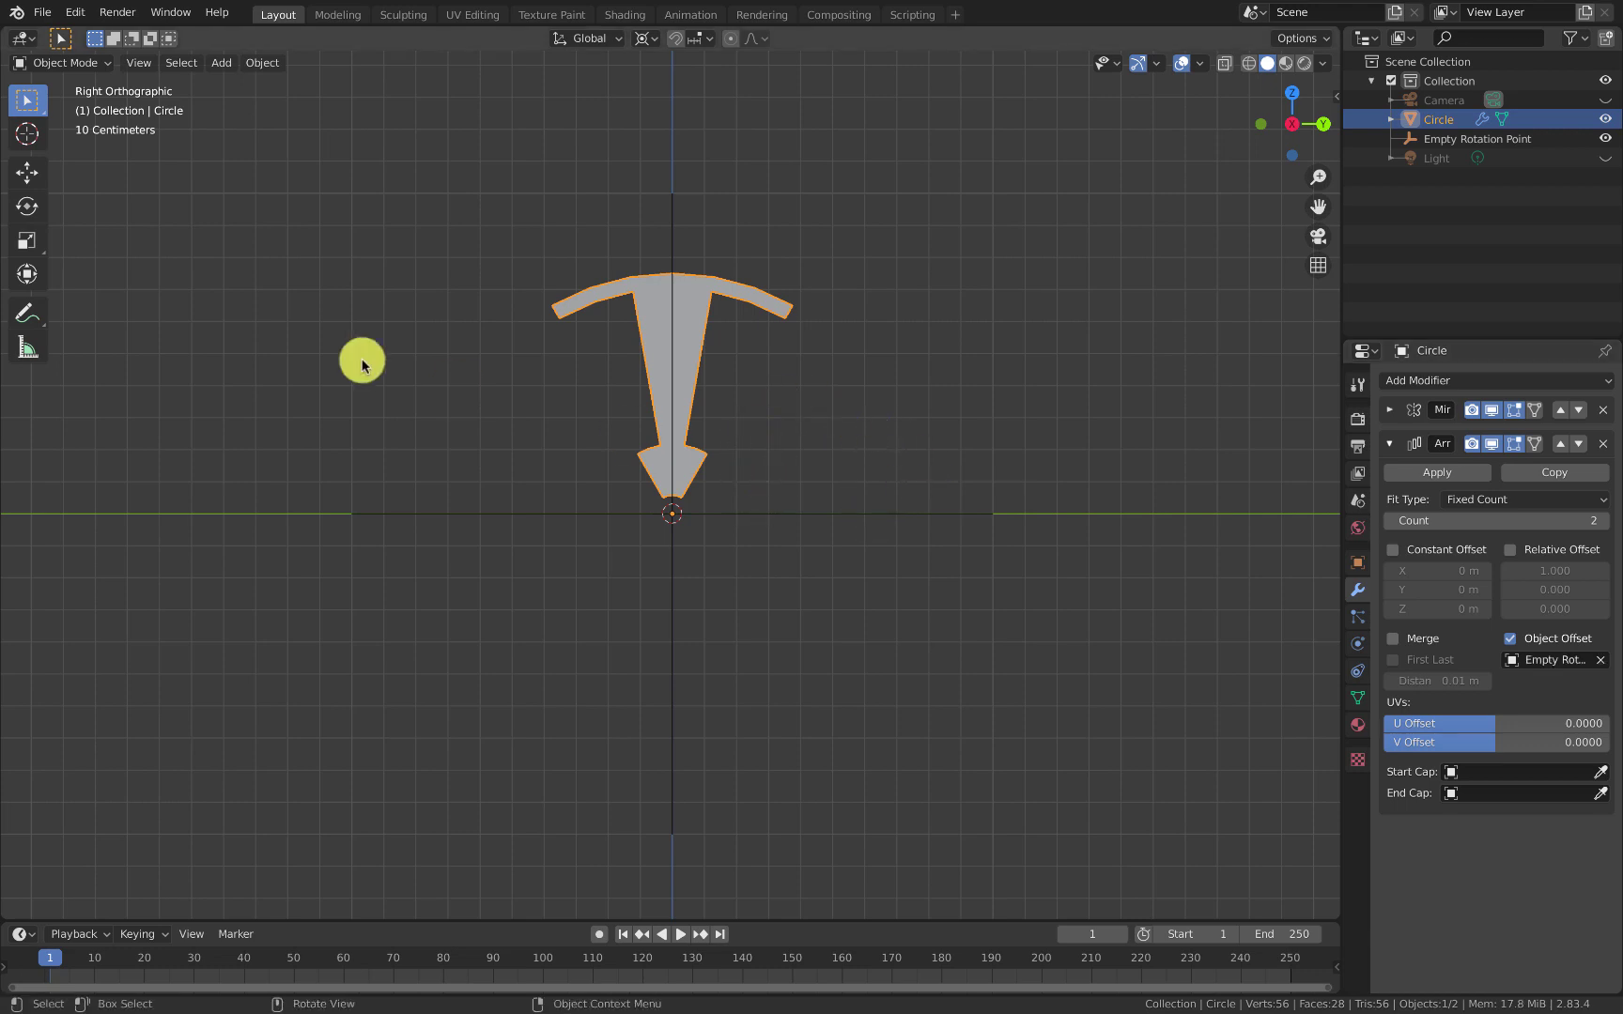
pyautogui.click(767, 513)
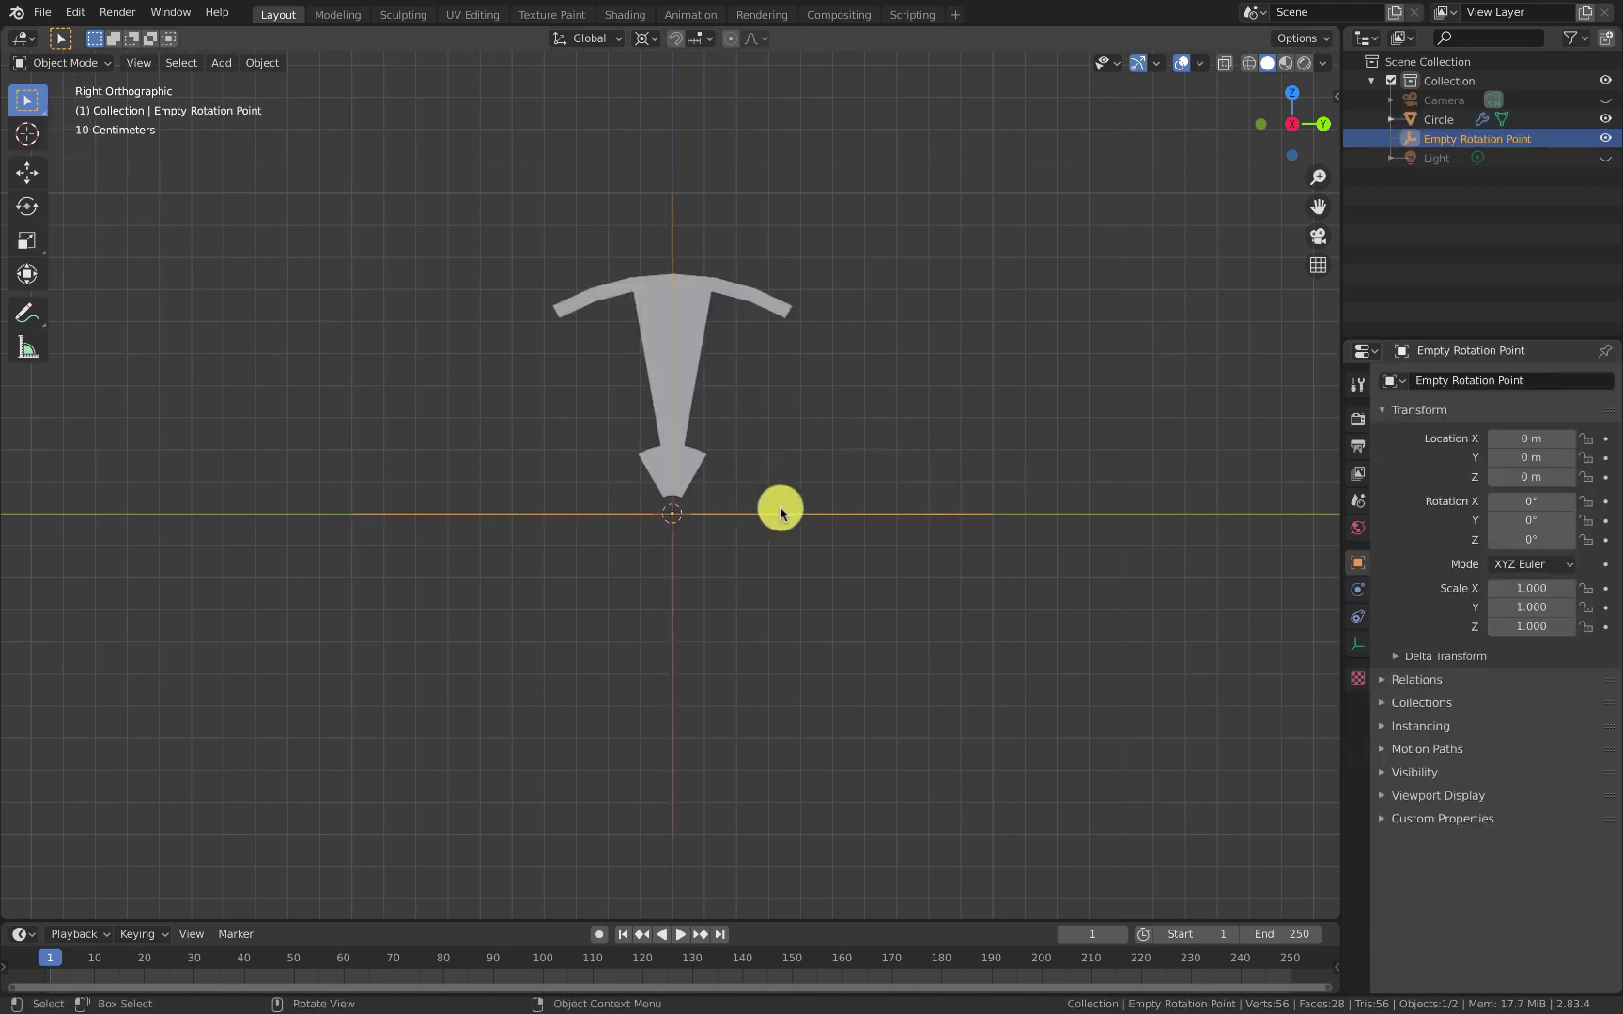
pyautogui.press('r')
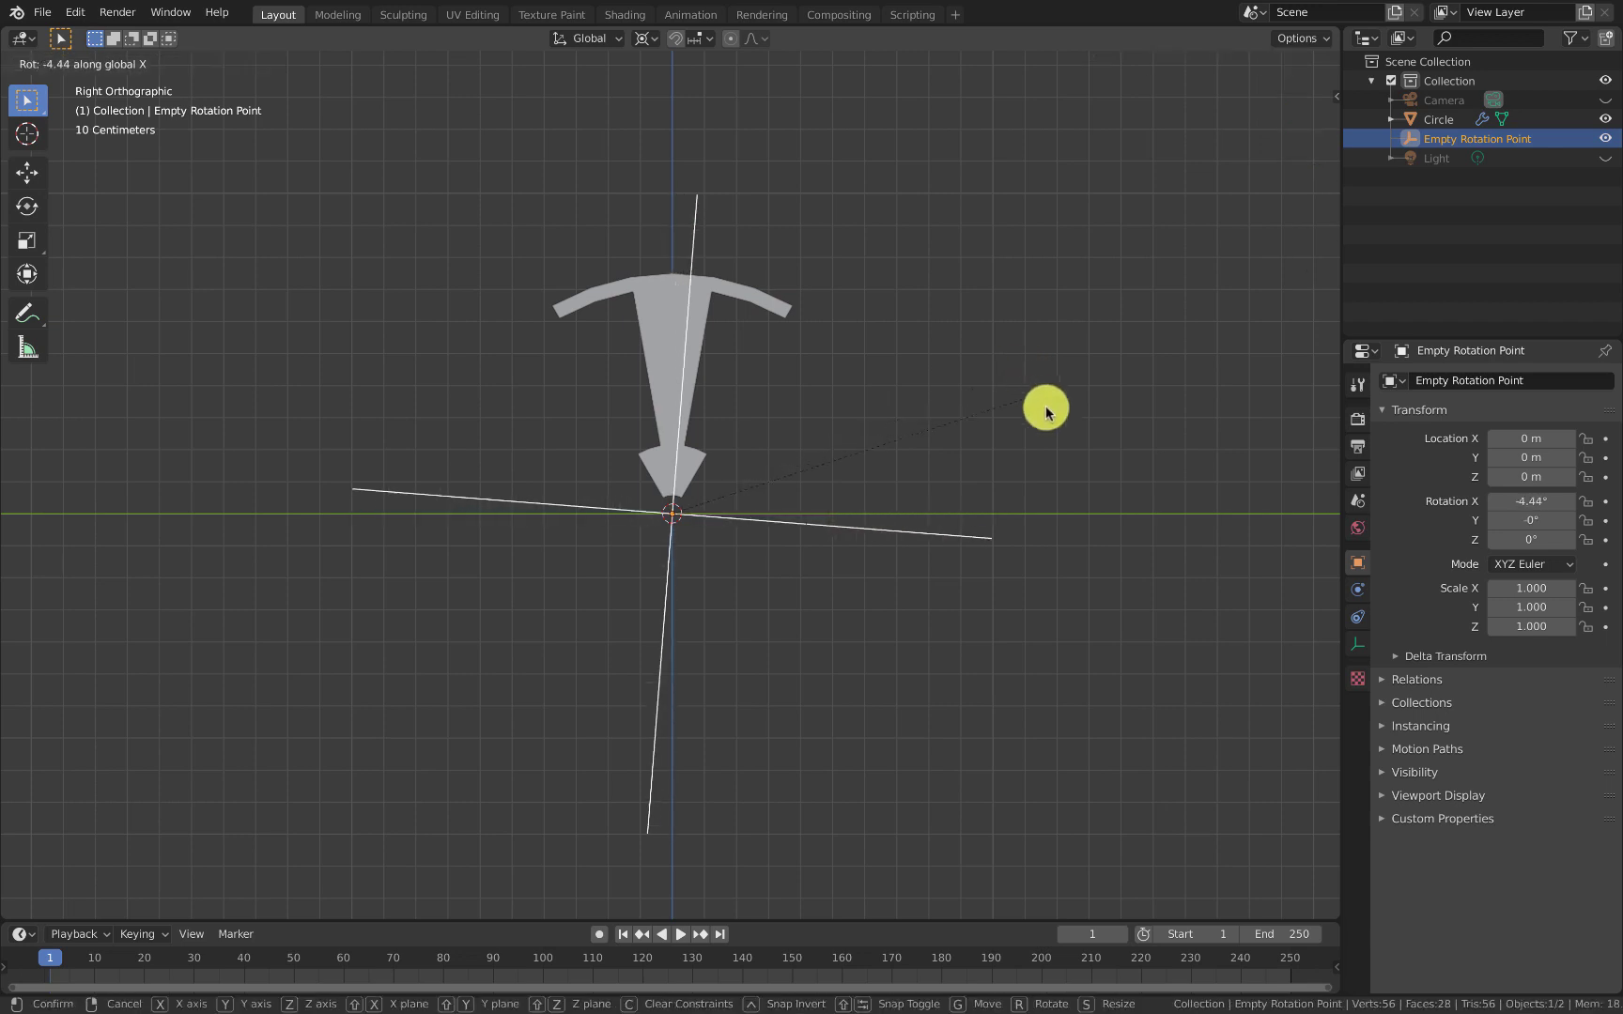
pyautogui.press('Escape')
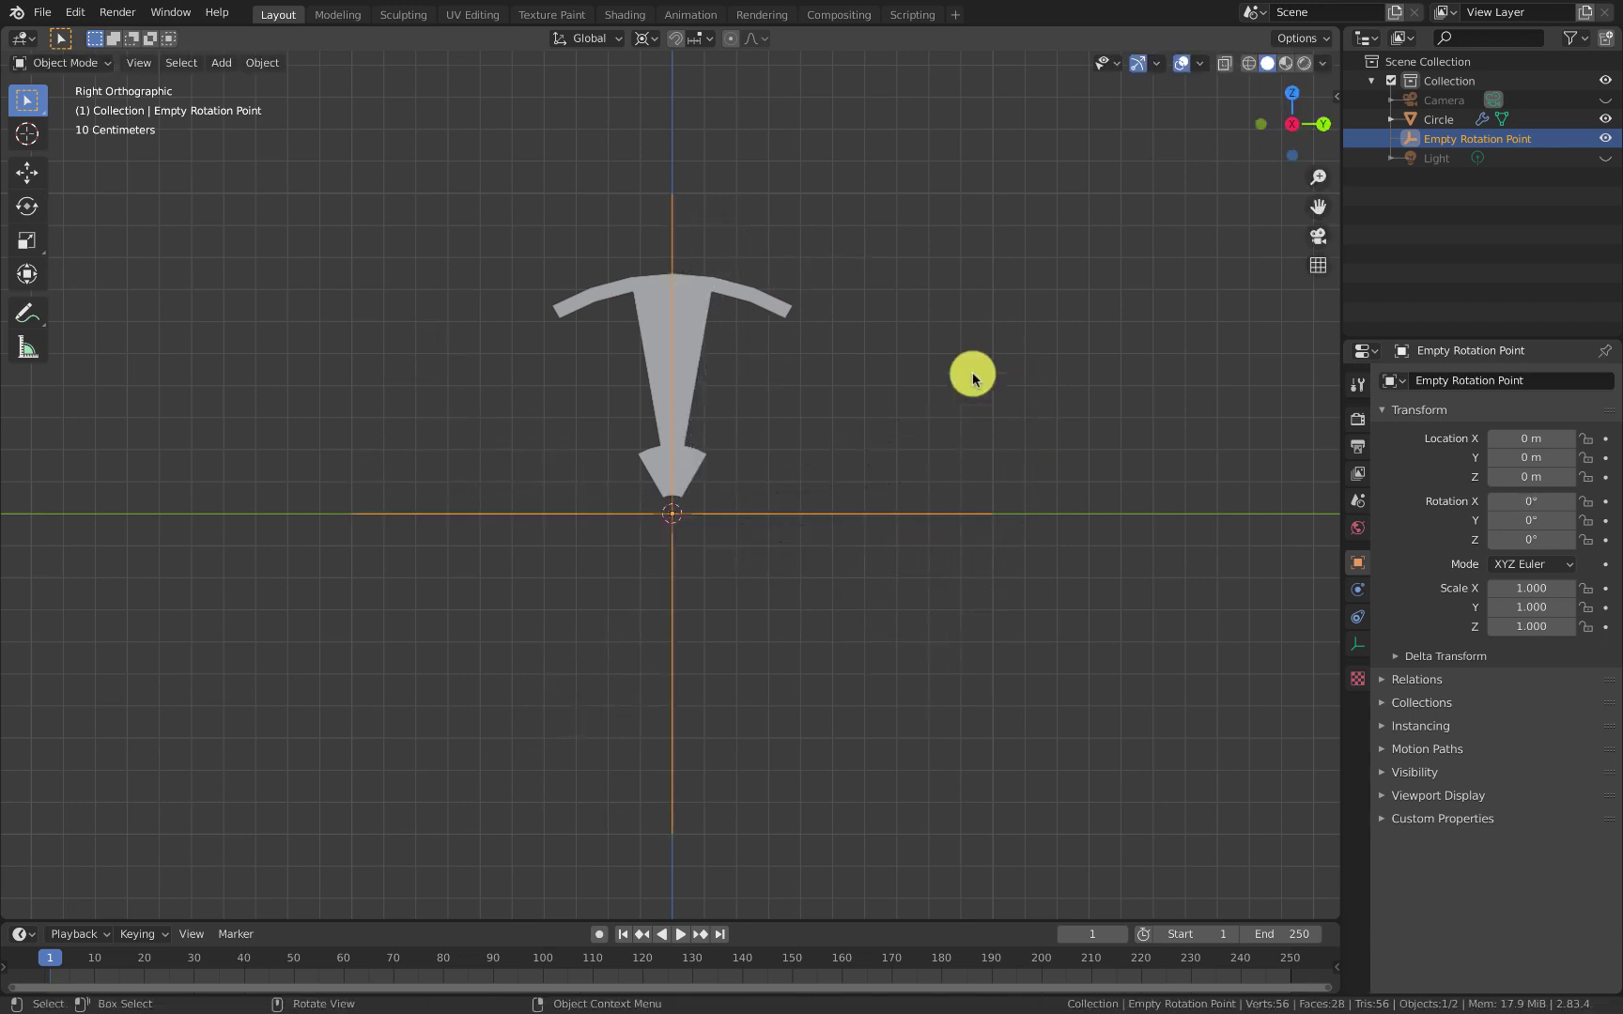
# Step: Select the spoke object and apply All Transforms to it
pyautogui.moveTo(971, 372); pyautogui.dragTo(917, 427, button='middle')
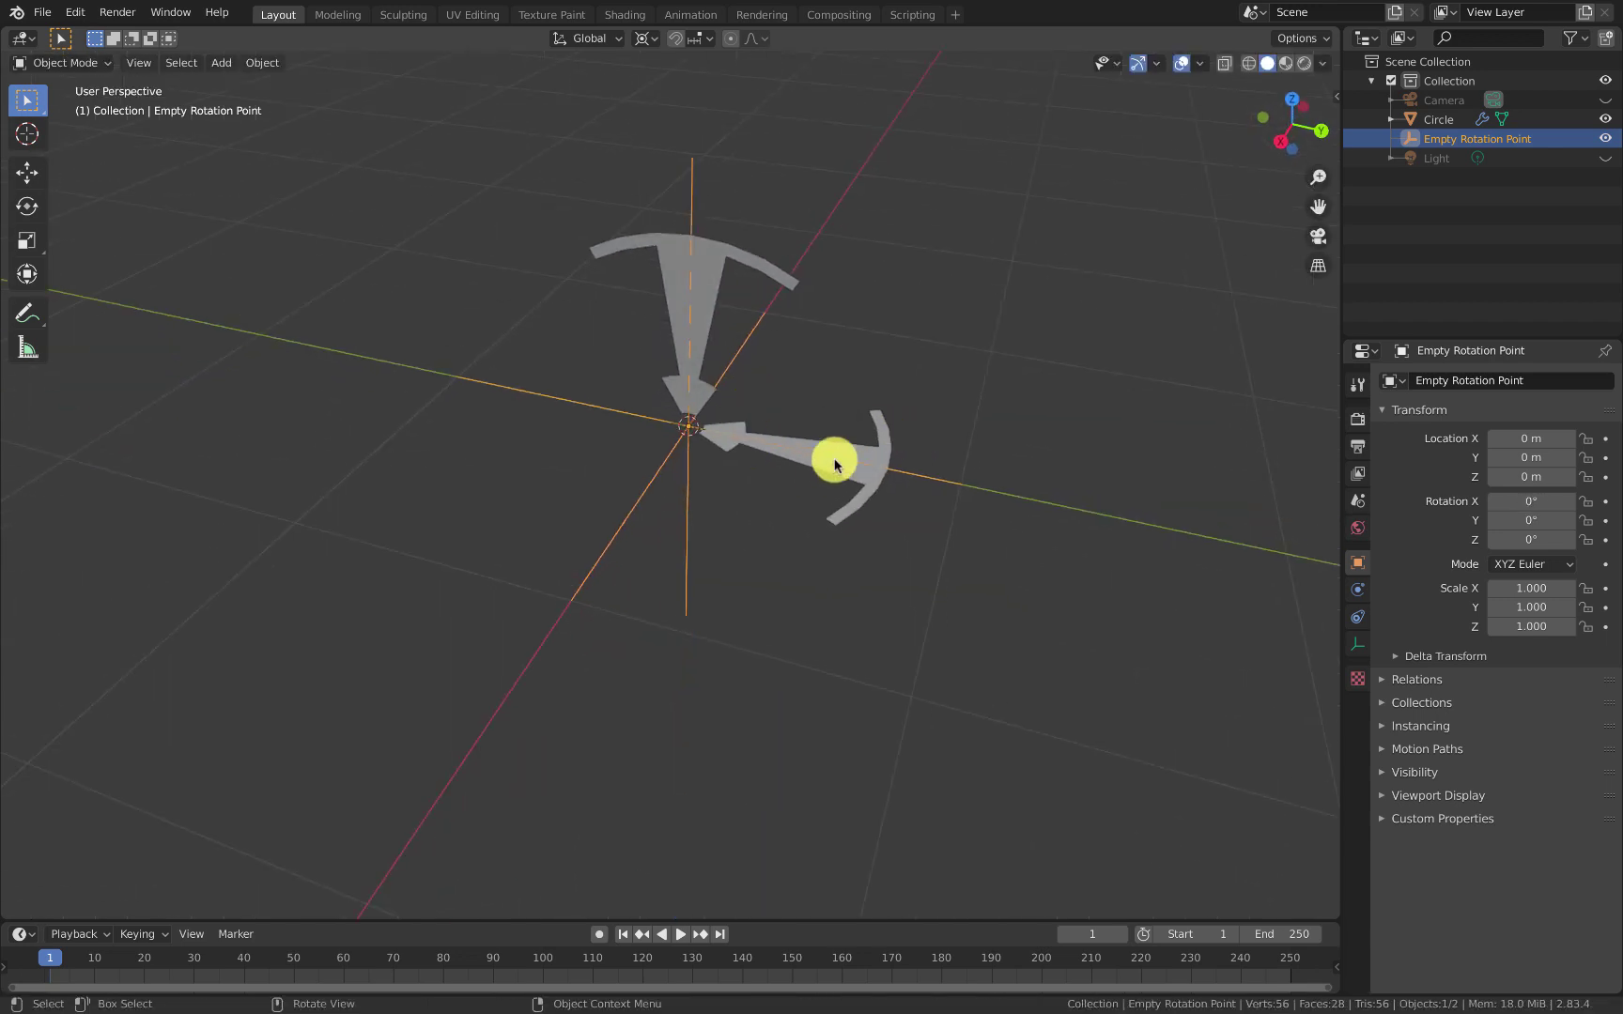
pyautogui.moveTo(870, 467); pyautogui.dragTo(808, 367, button='middle')
pyautogui.click(642, 260)
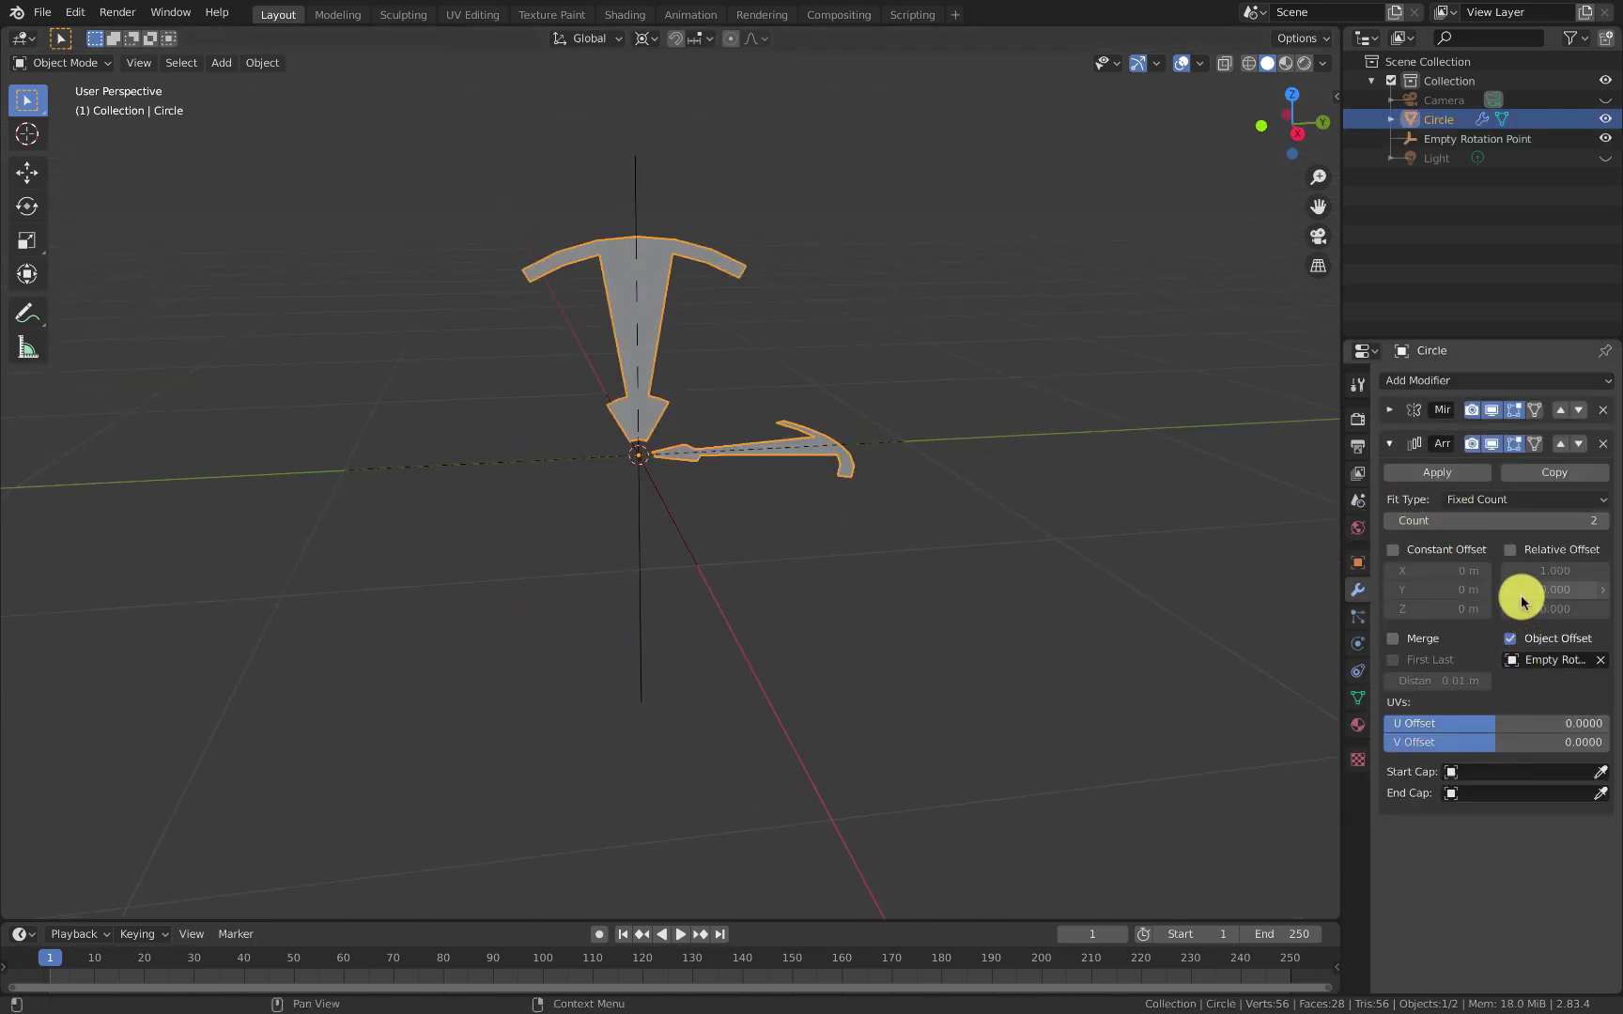
pyautogui.click(1355, 561)
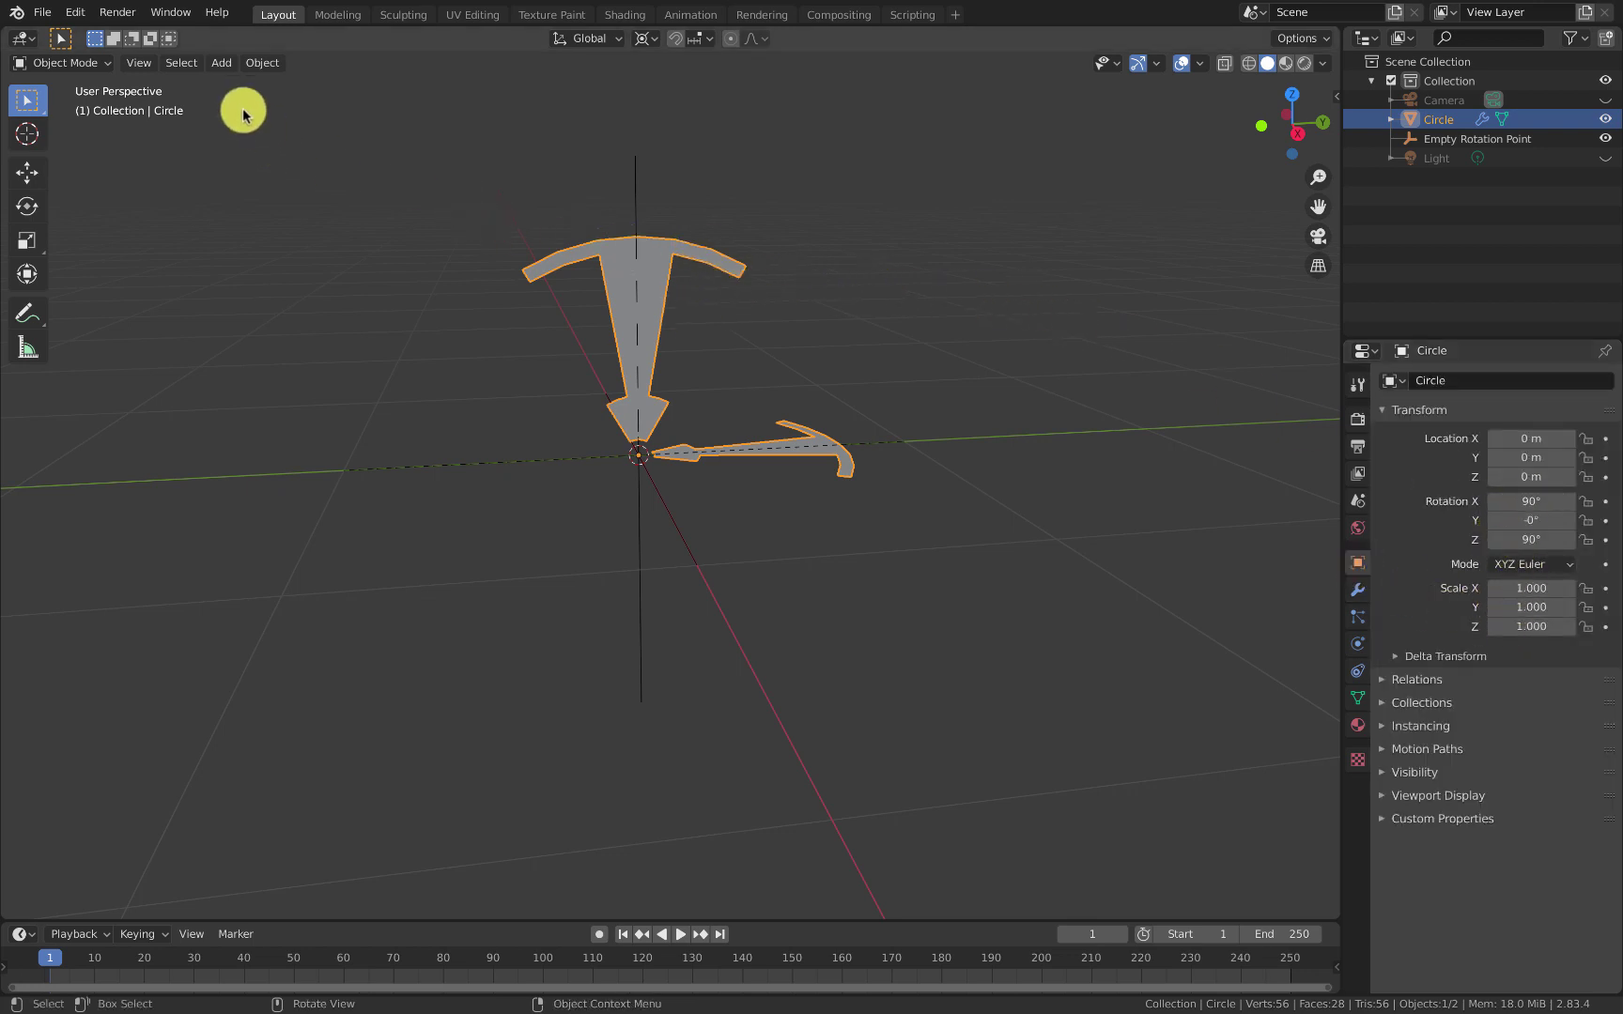
pyautogui.click(271, 68)
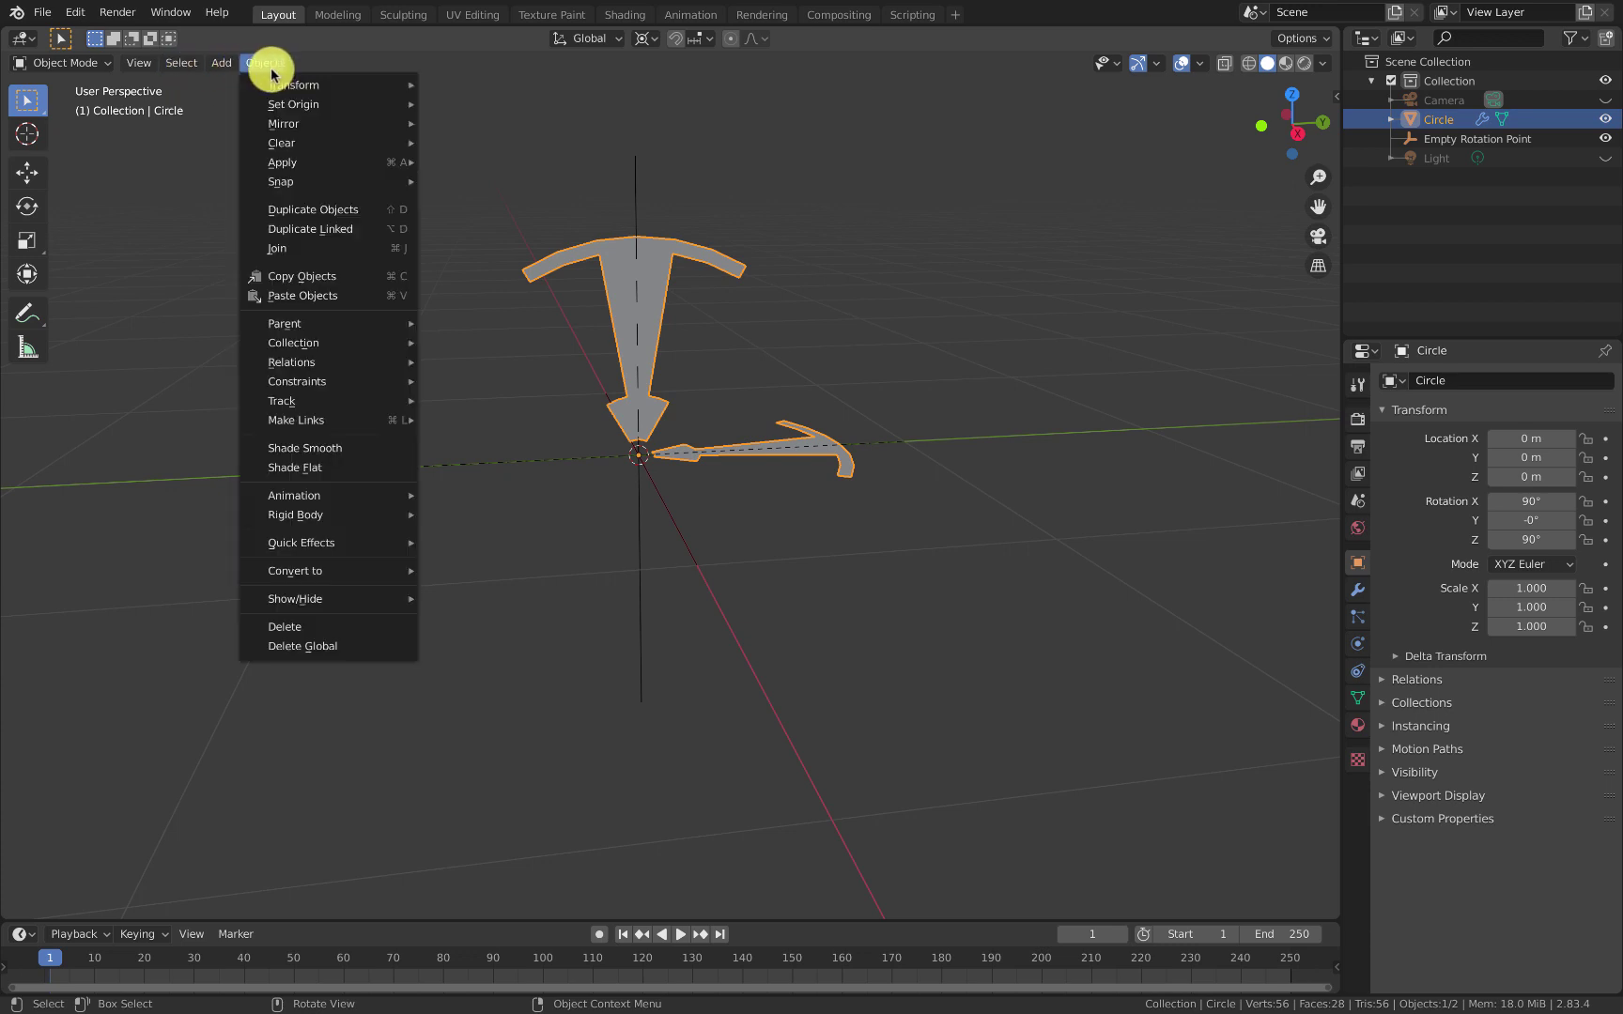
pyautogui.moveTo(283, 164)
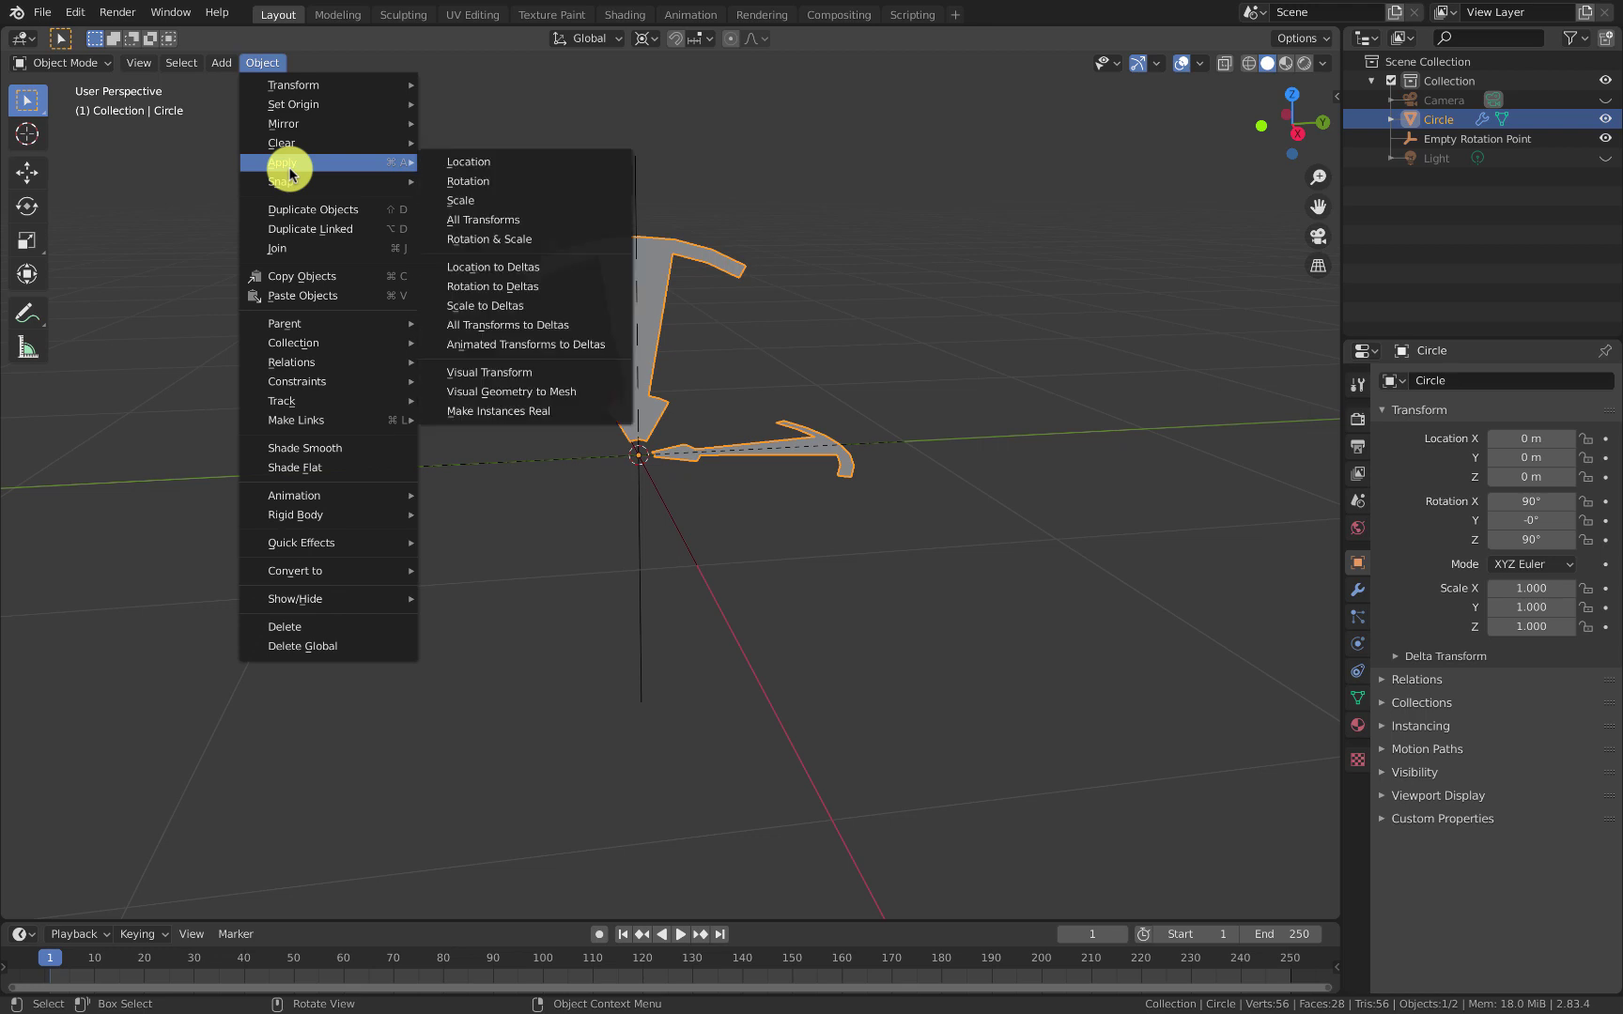
pyautogui.click(550, 222)
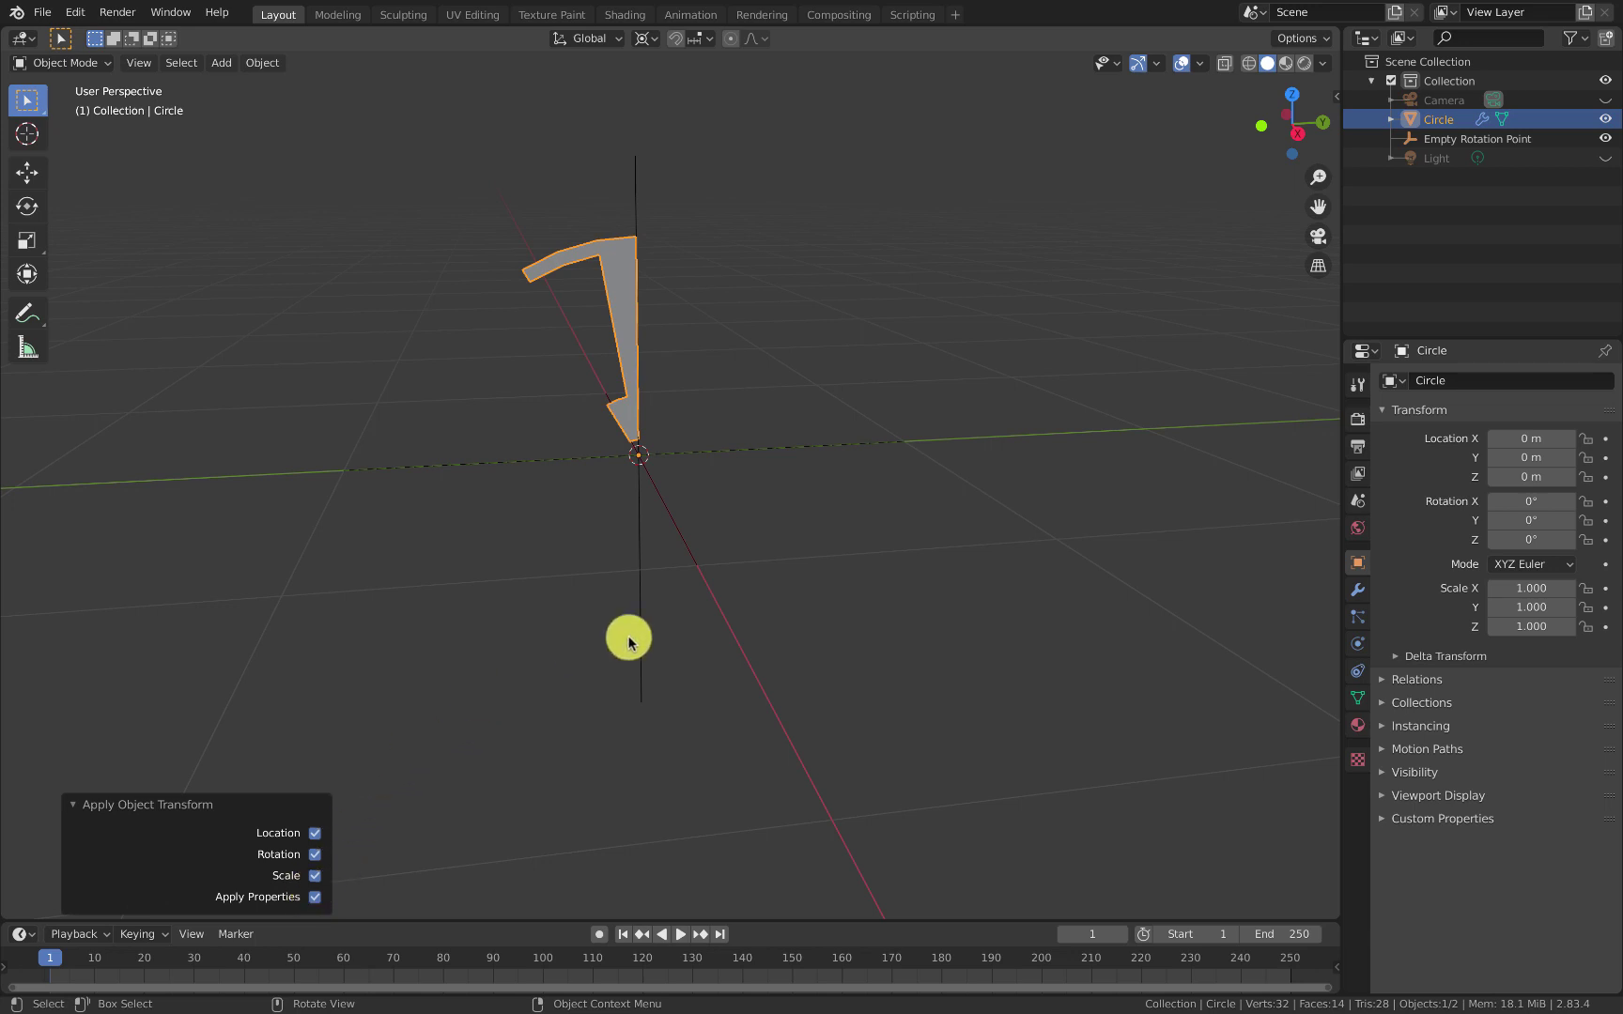
# Step: In the spoke's Mirror modifier, enable the Y axis and disable the X axis
pyautogui.moveTo(601, 641); pyautogui.dragTo(688, 507, button='middle')
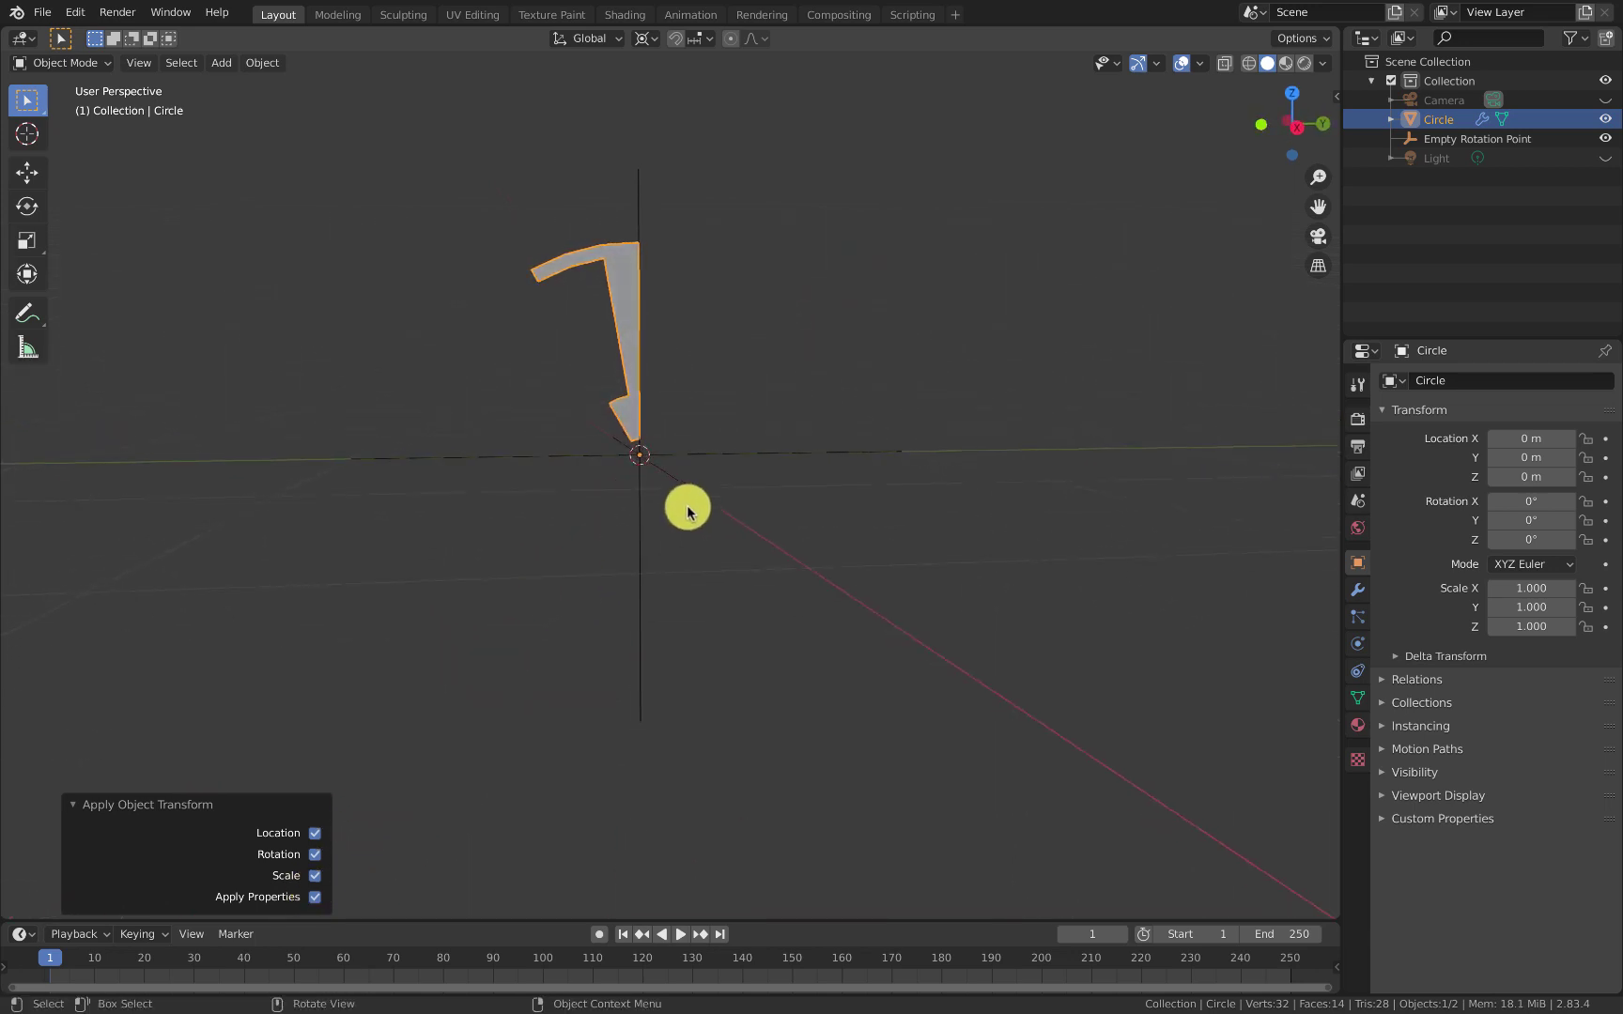
pyautogui.scroll(4, 642, 447)
pyautogui.moveTo(642, 447); pyautogui.dragTo(663, 753, button='middle')
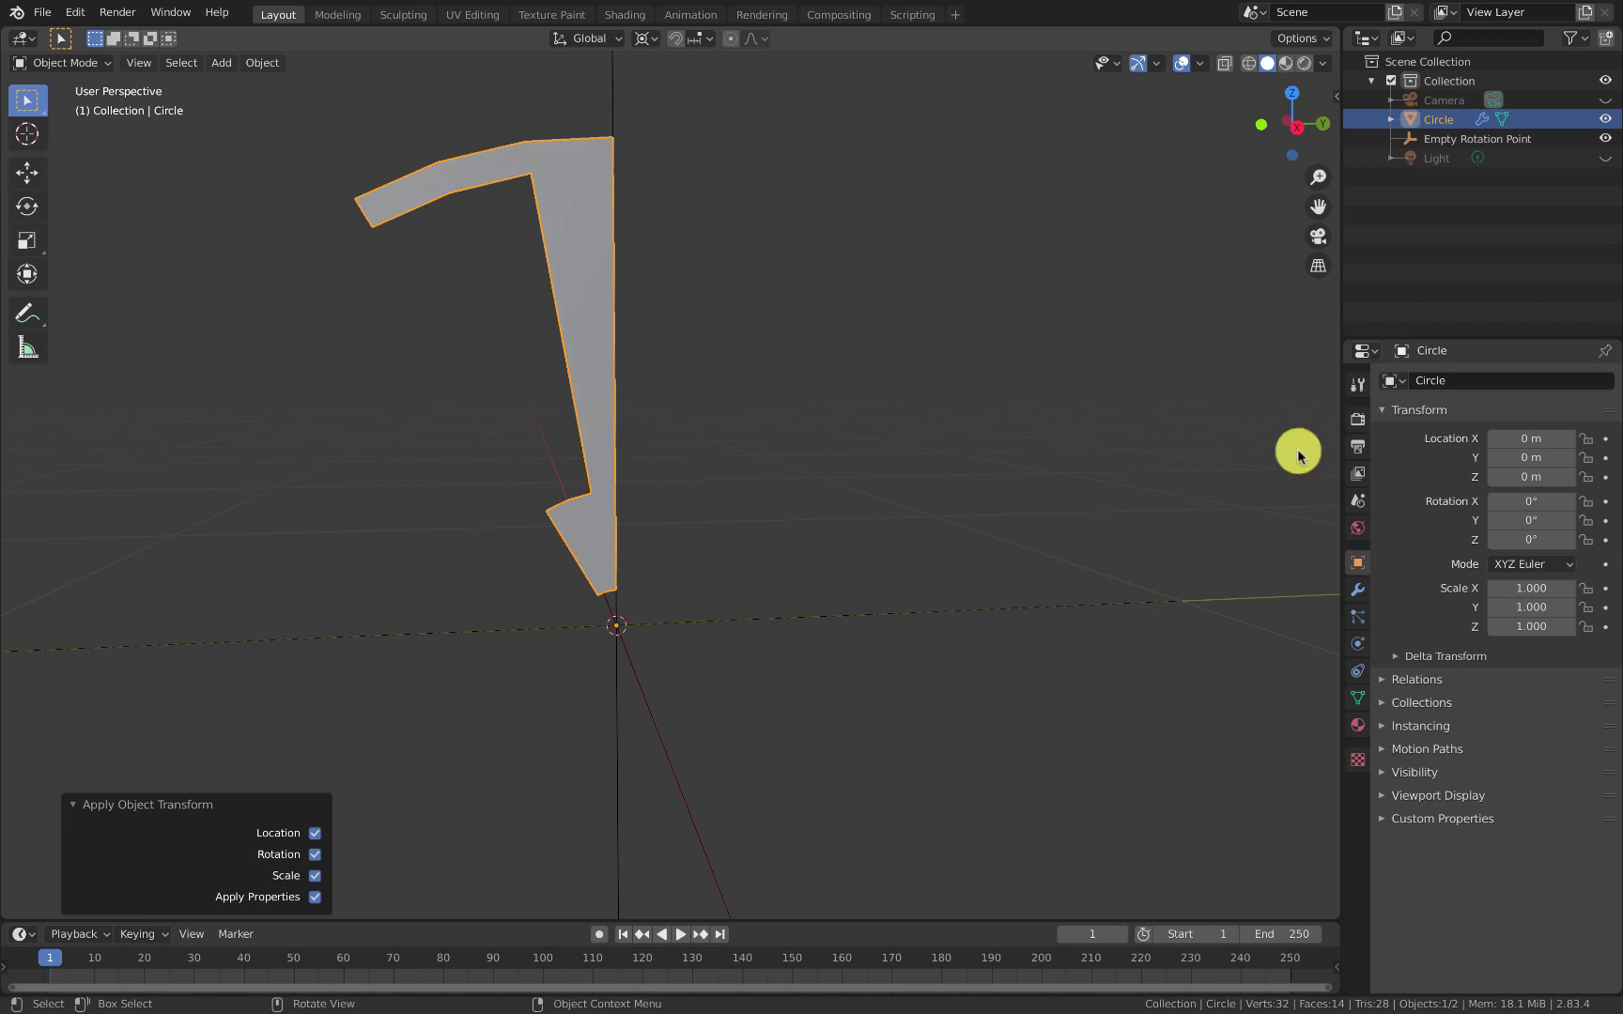
pyautogui.click(1359, 590)
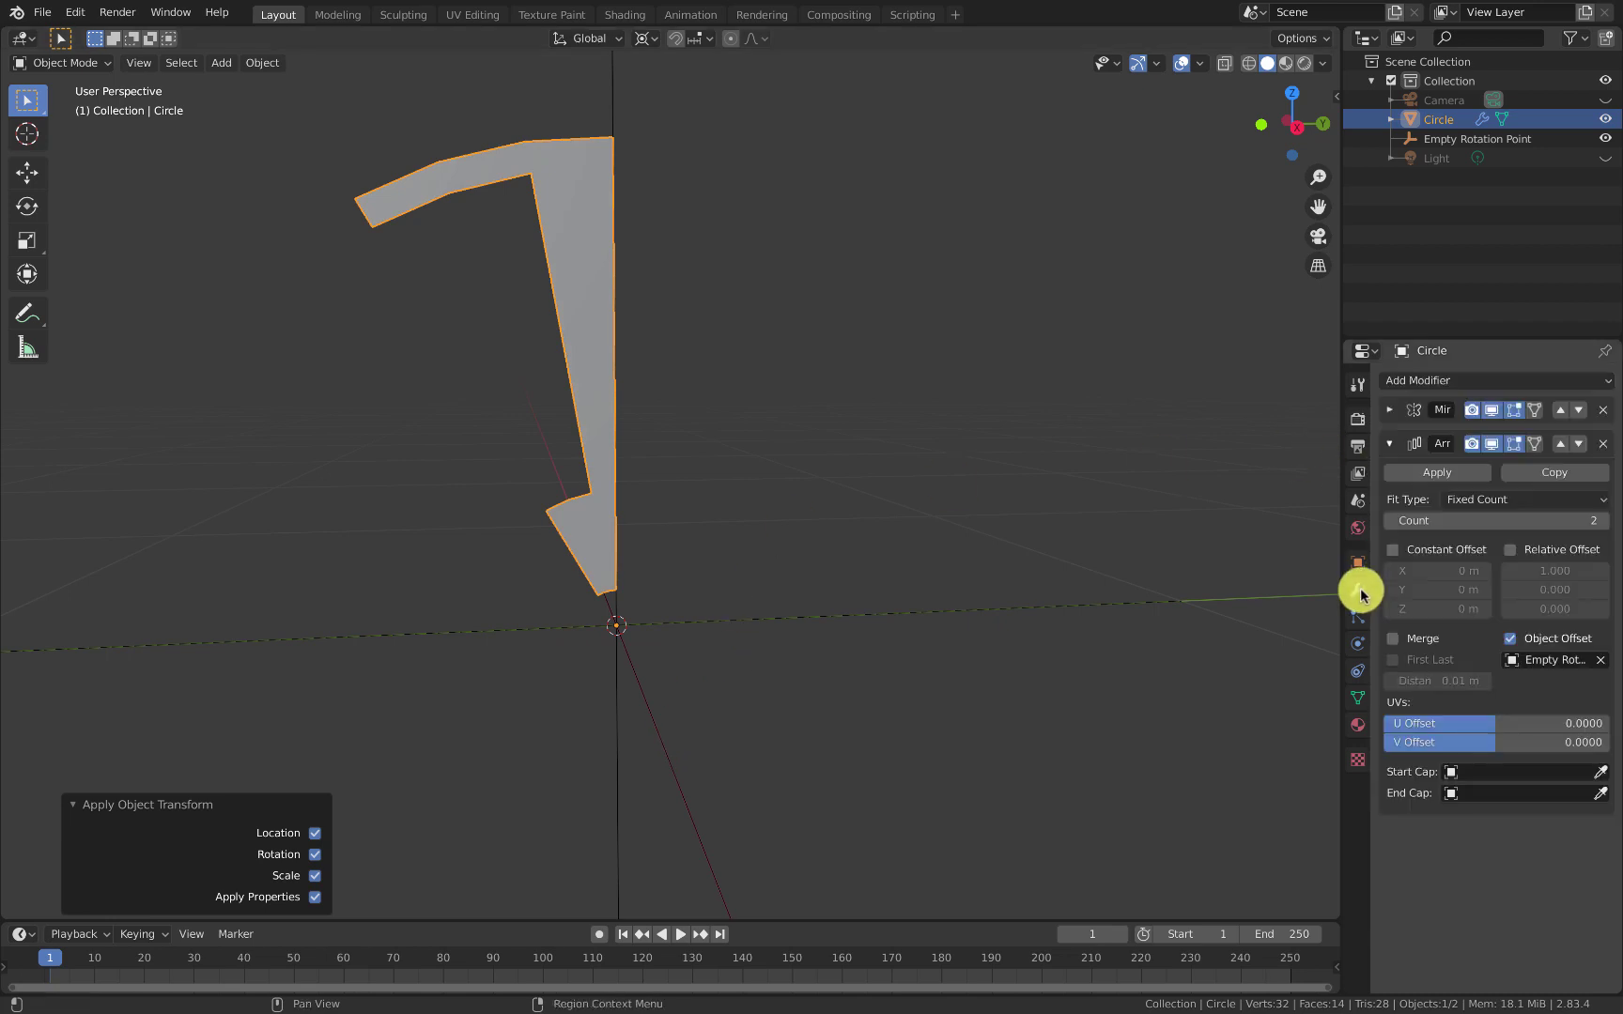
pyautogui.click(1390, 443)
pyautogui.click(1389, 409)
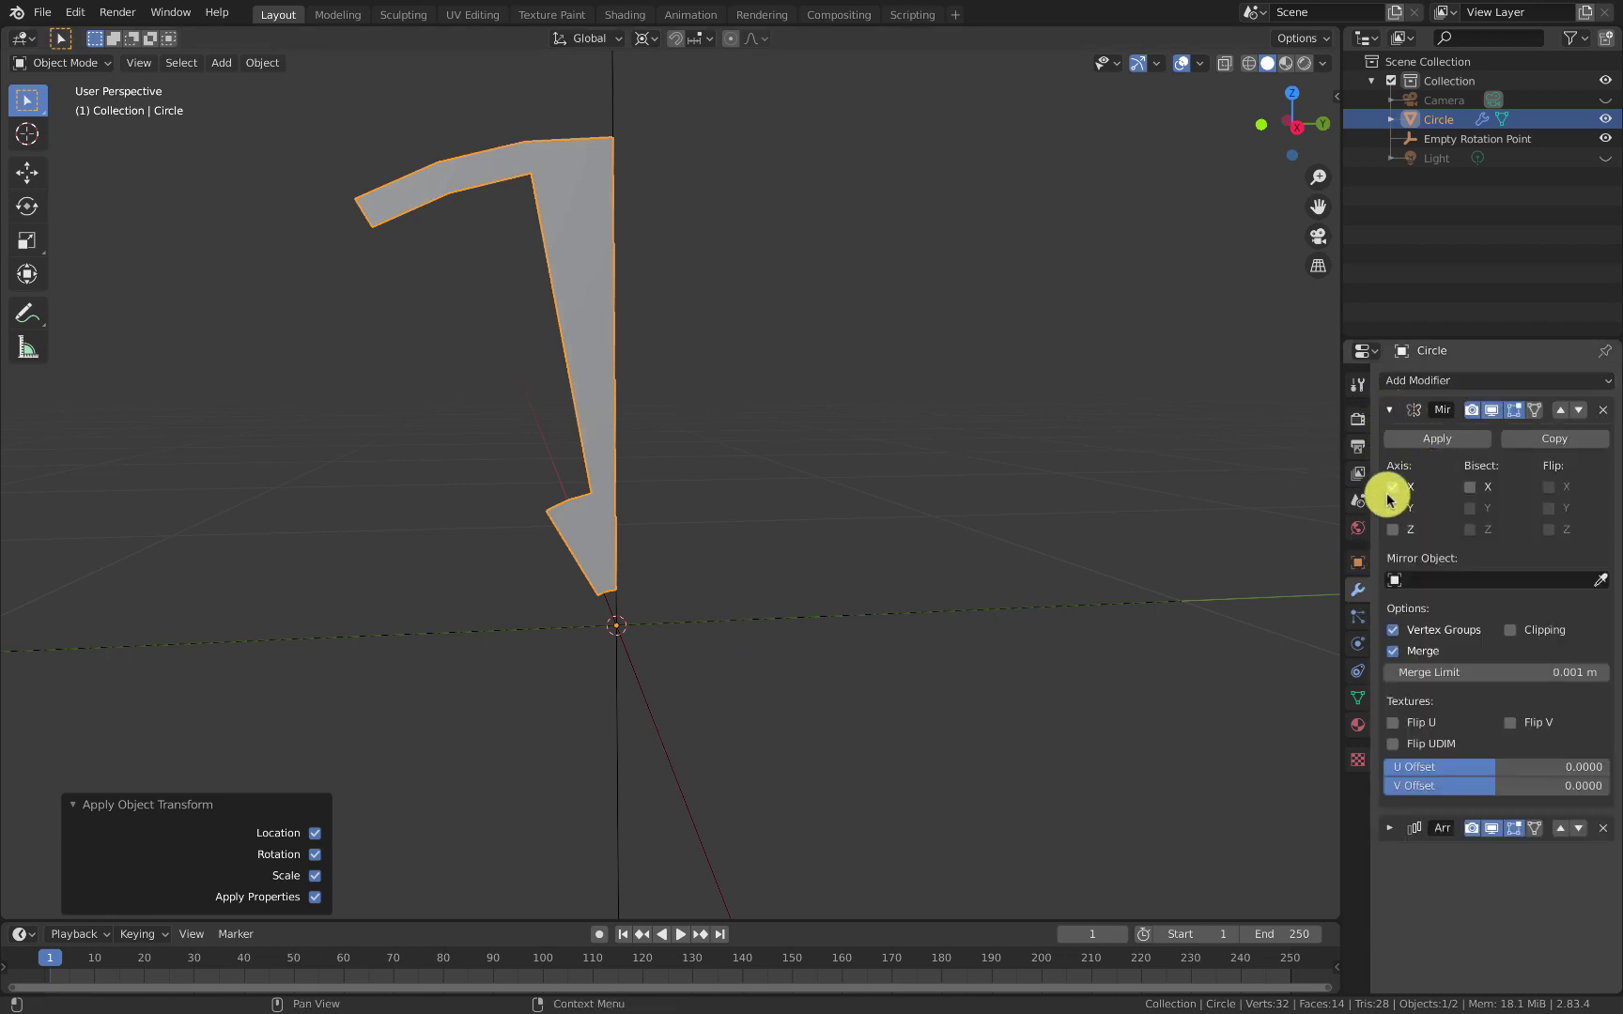
pyautogui.keyDown('shift'); pyautogui.moveTo(876, 481); pyautogui.dragTo(833, 488, button='middle'); pyautogui.keyUp('shift')
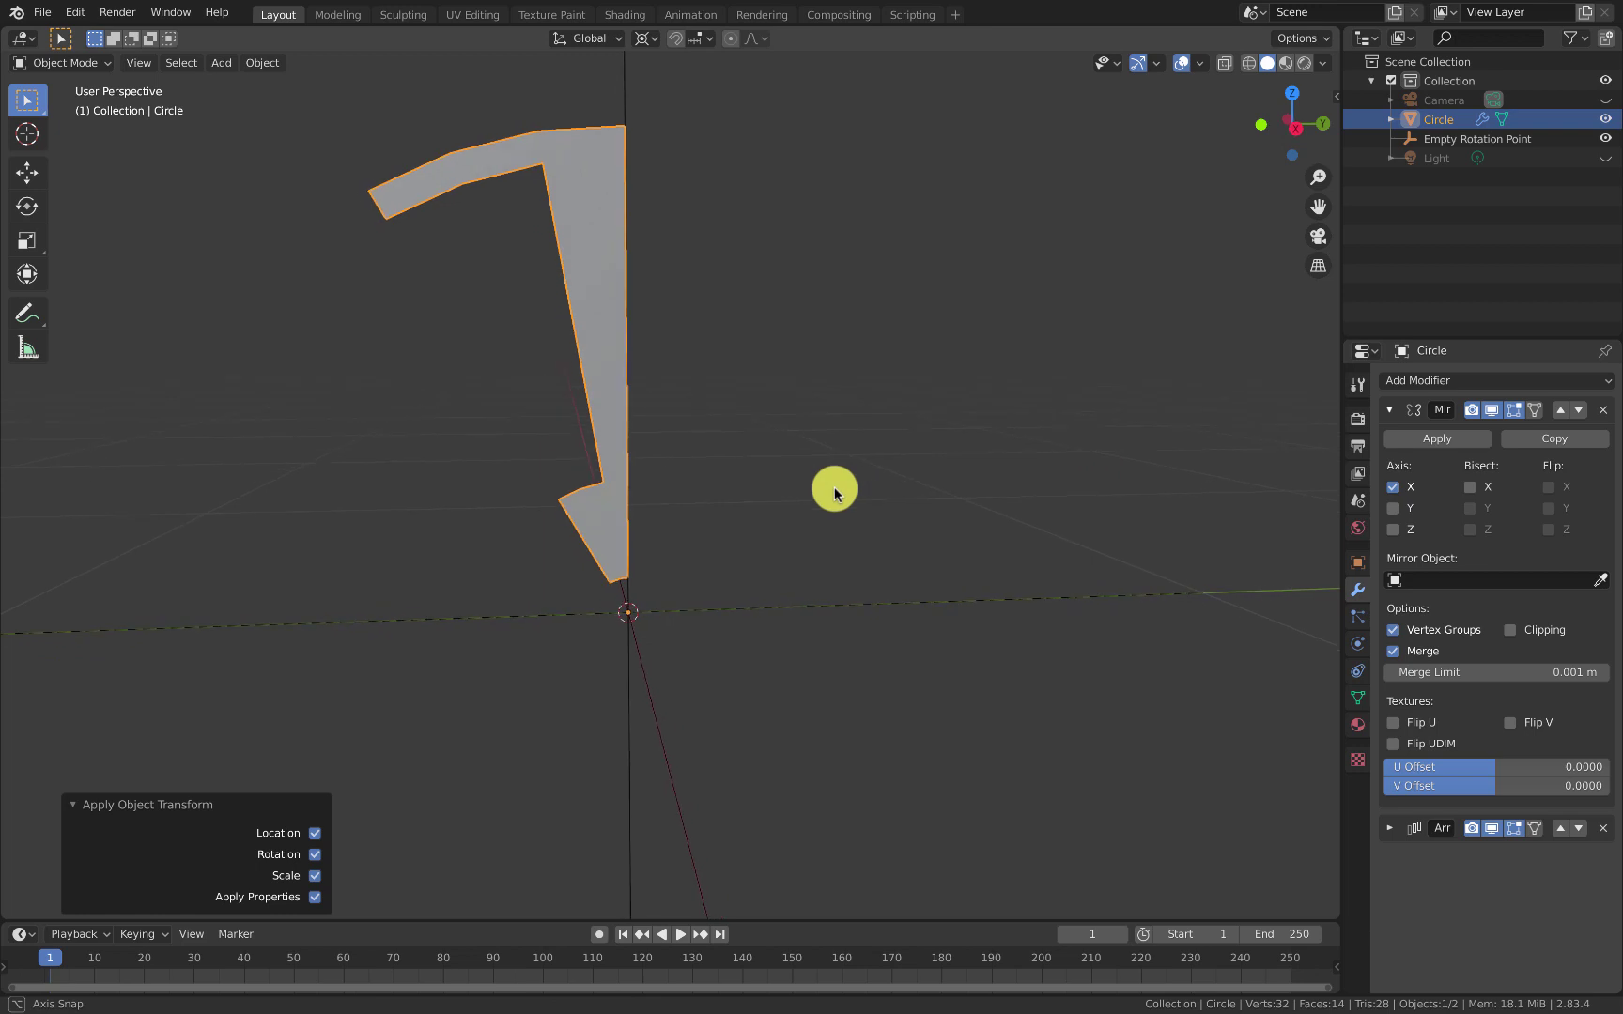
pyautogui.click(1393, 508)
pyautogui.moveTo(572, 351); pyautogui.dragTo(583, 362, button='middle')
pyautogui.moveTo(700, 458); pyautogui.dragTo(721, 550, button='middle')
pyautogui.scroll(-4, 609, 587)
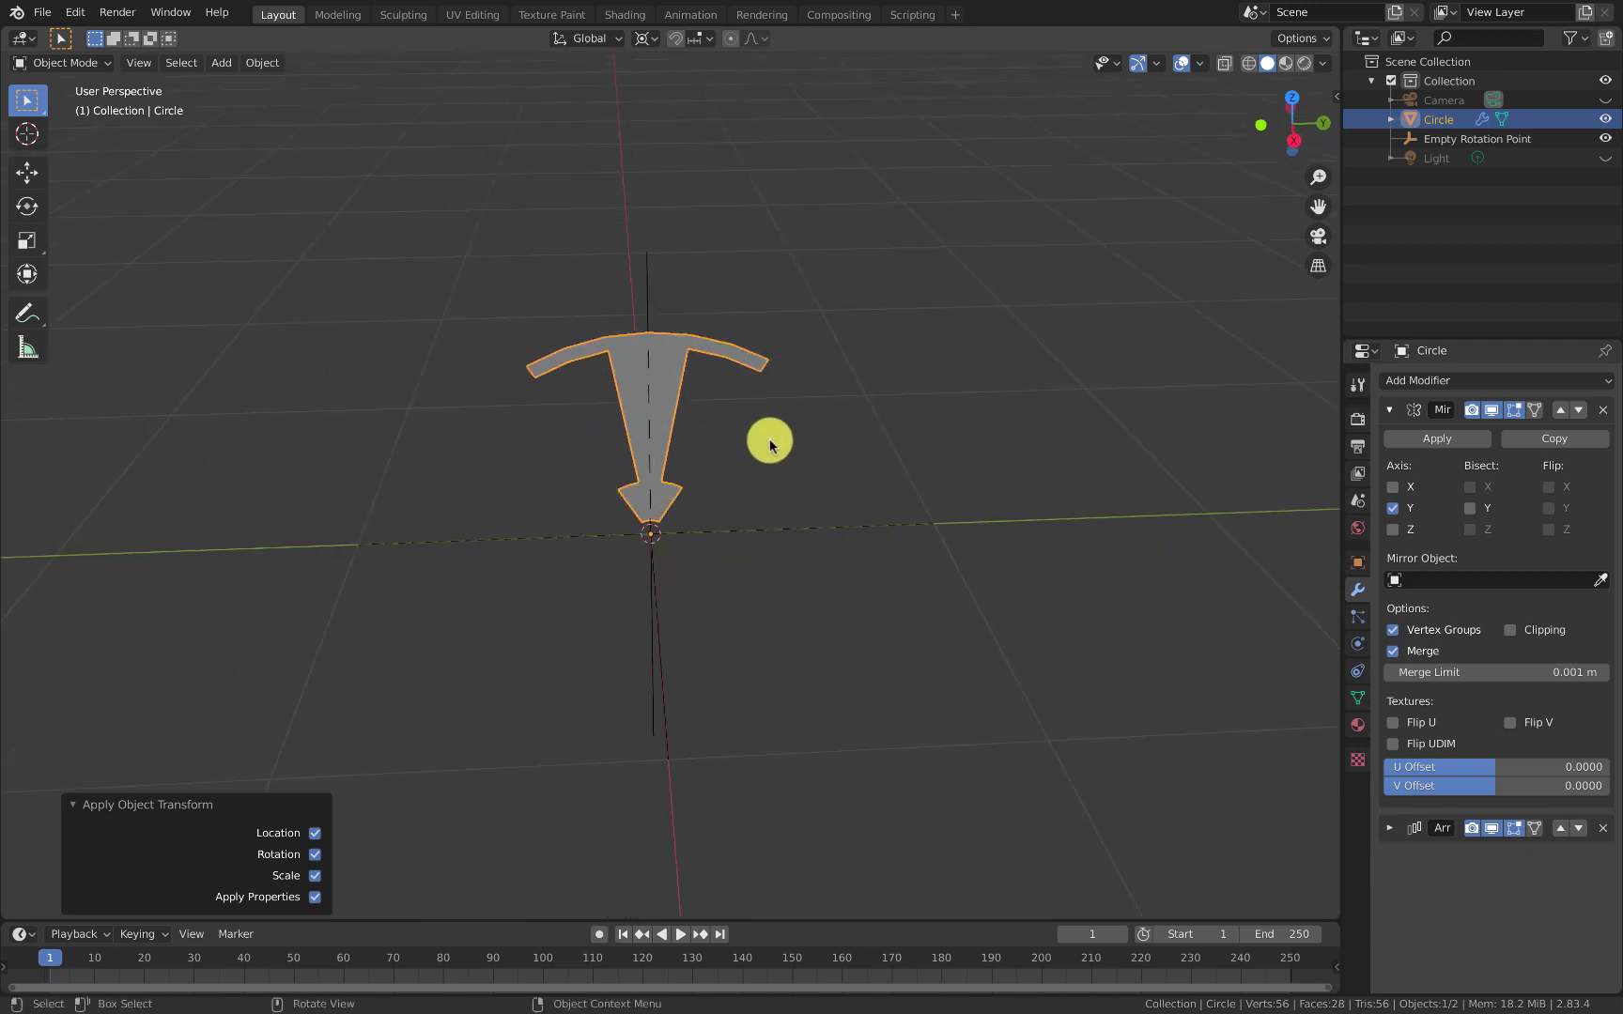
# Step: Show the spoke in right orthographic view, deselect it, and expand its Array modifier settings
pyautogui.click(1294, 140)
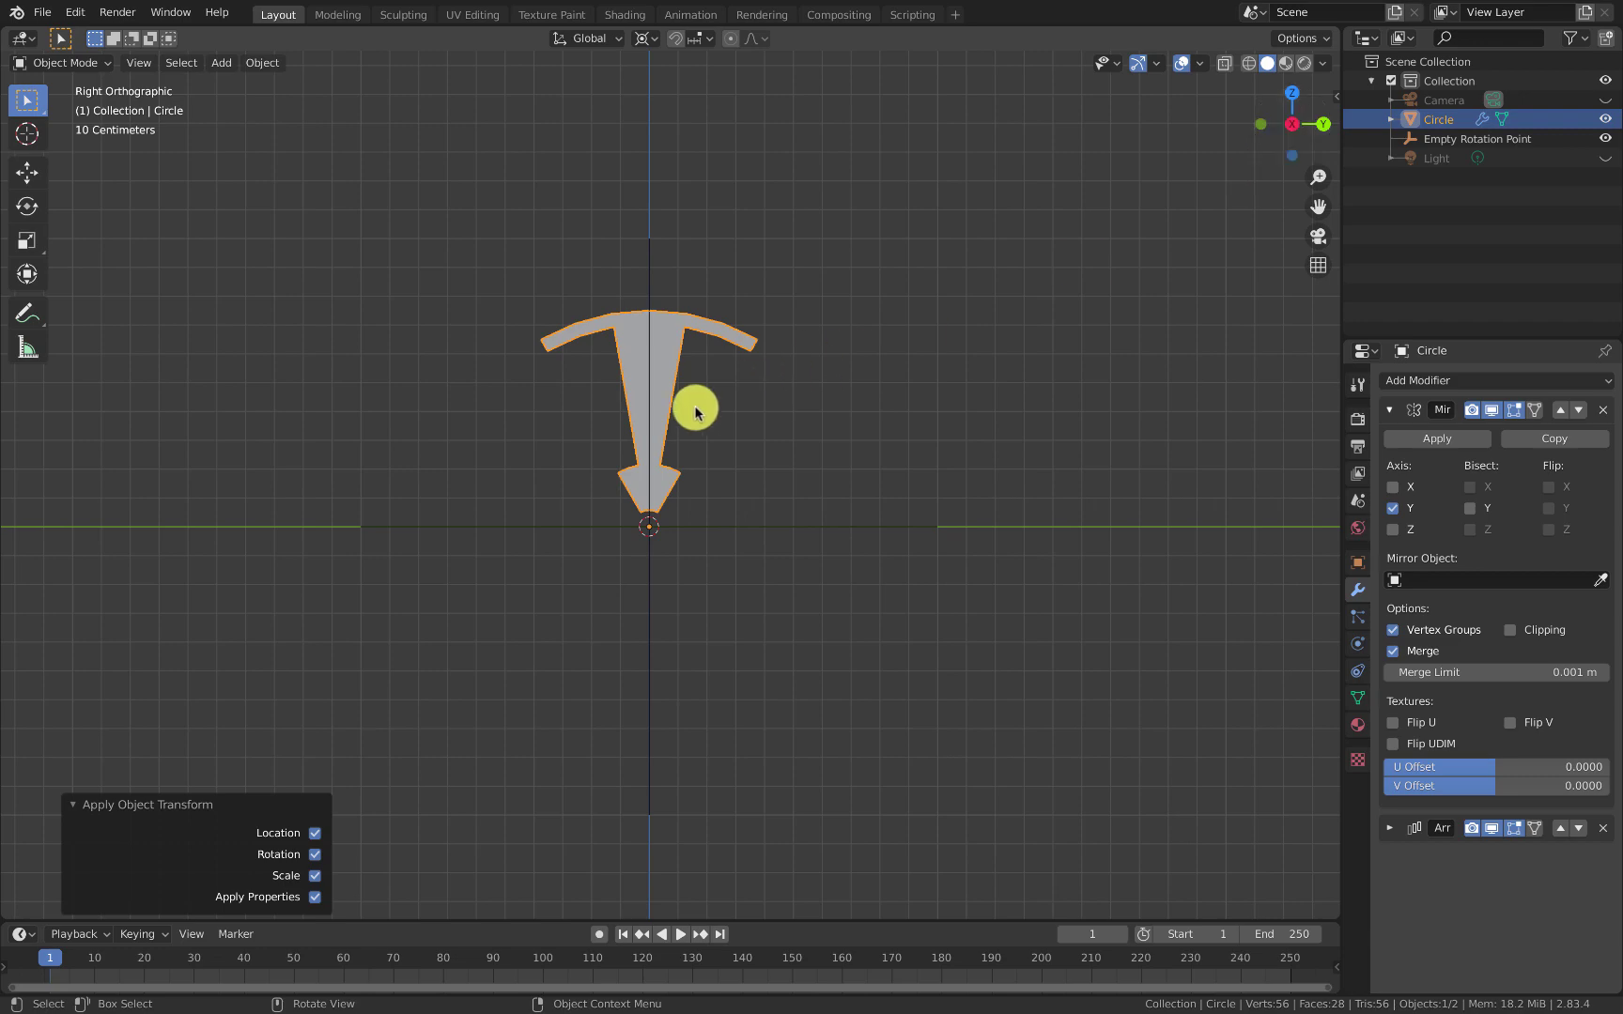
pyautogui.scroll(5, 695, 411)
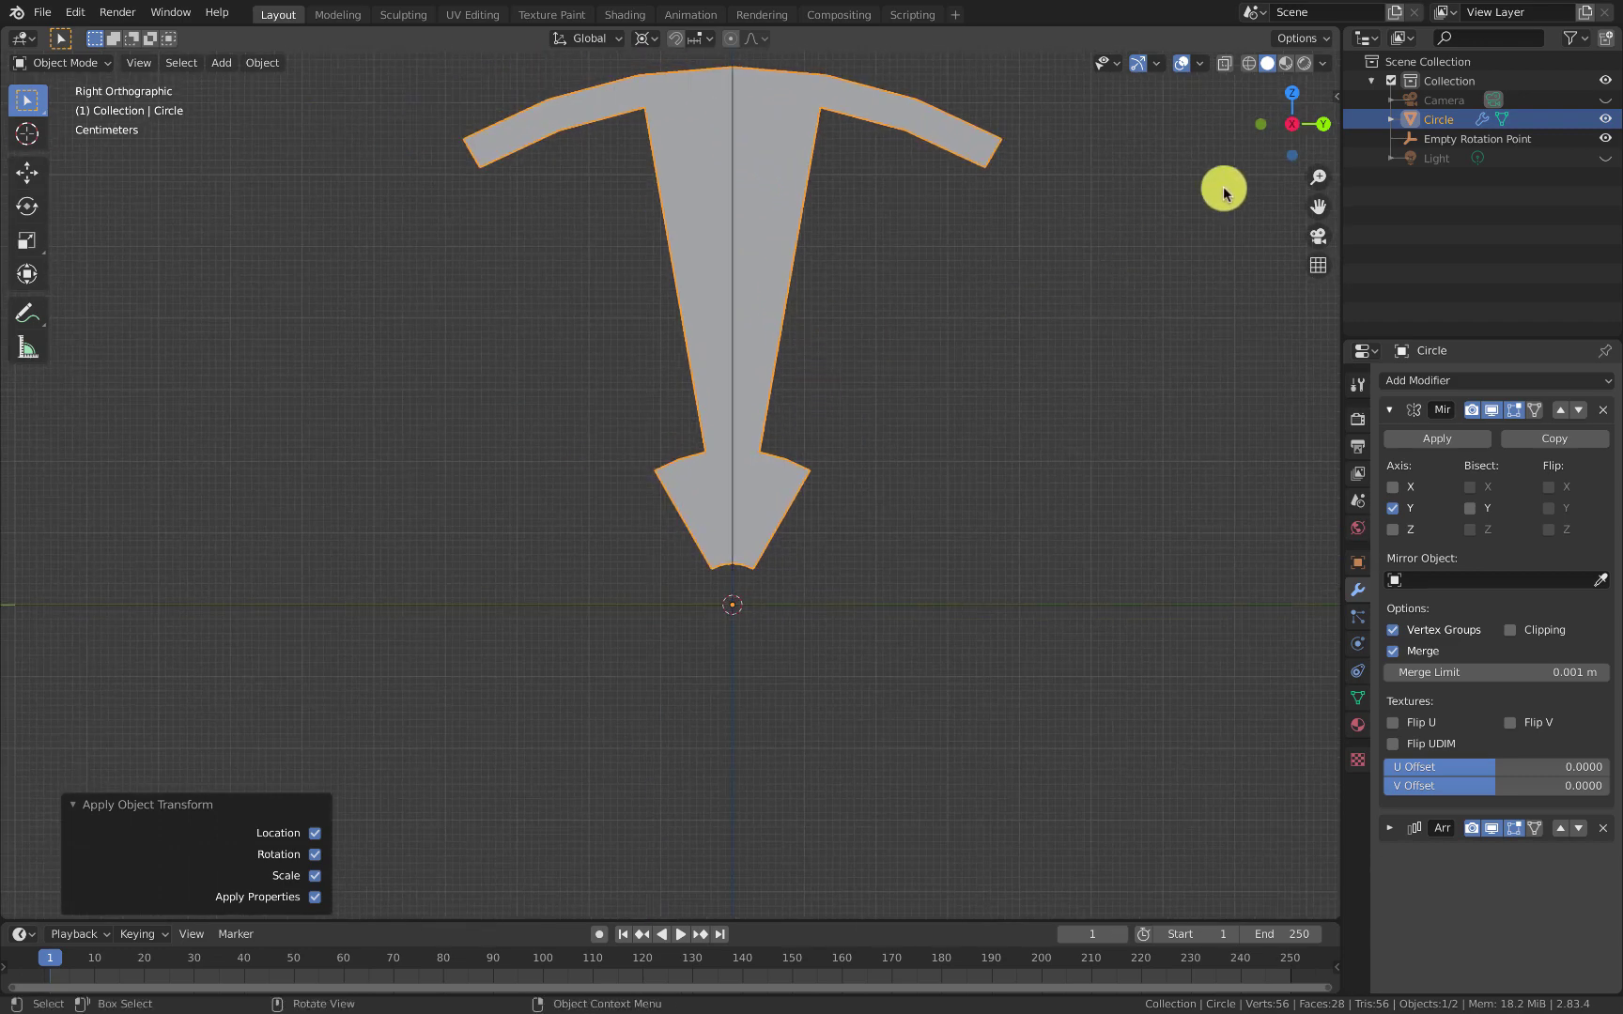
pyautogui.click(817, 615)
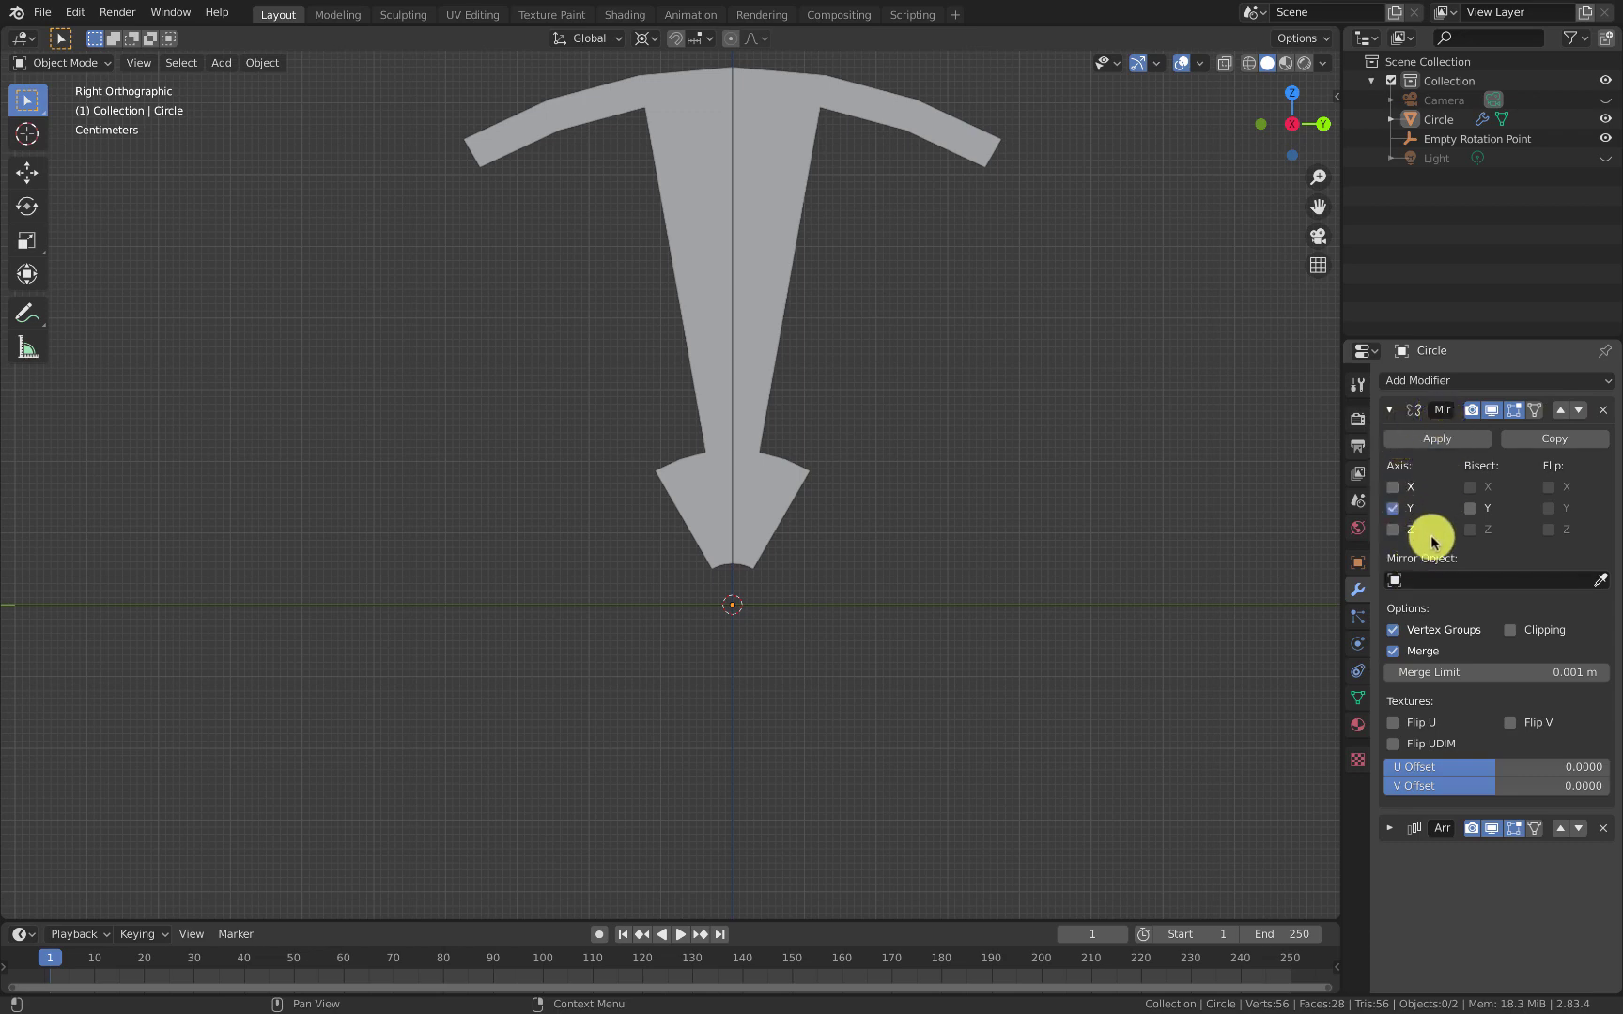
pyautogui.click(1389, 827)
pyautogui.scroll(-3, 1408, 807)
pyautogui.scroll(-2, 1419, 787)
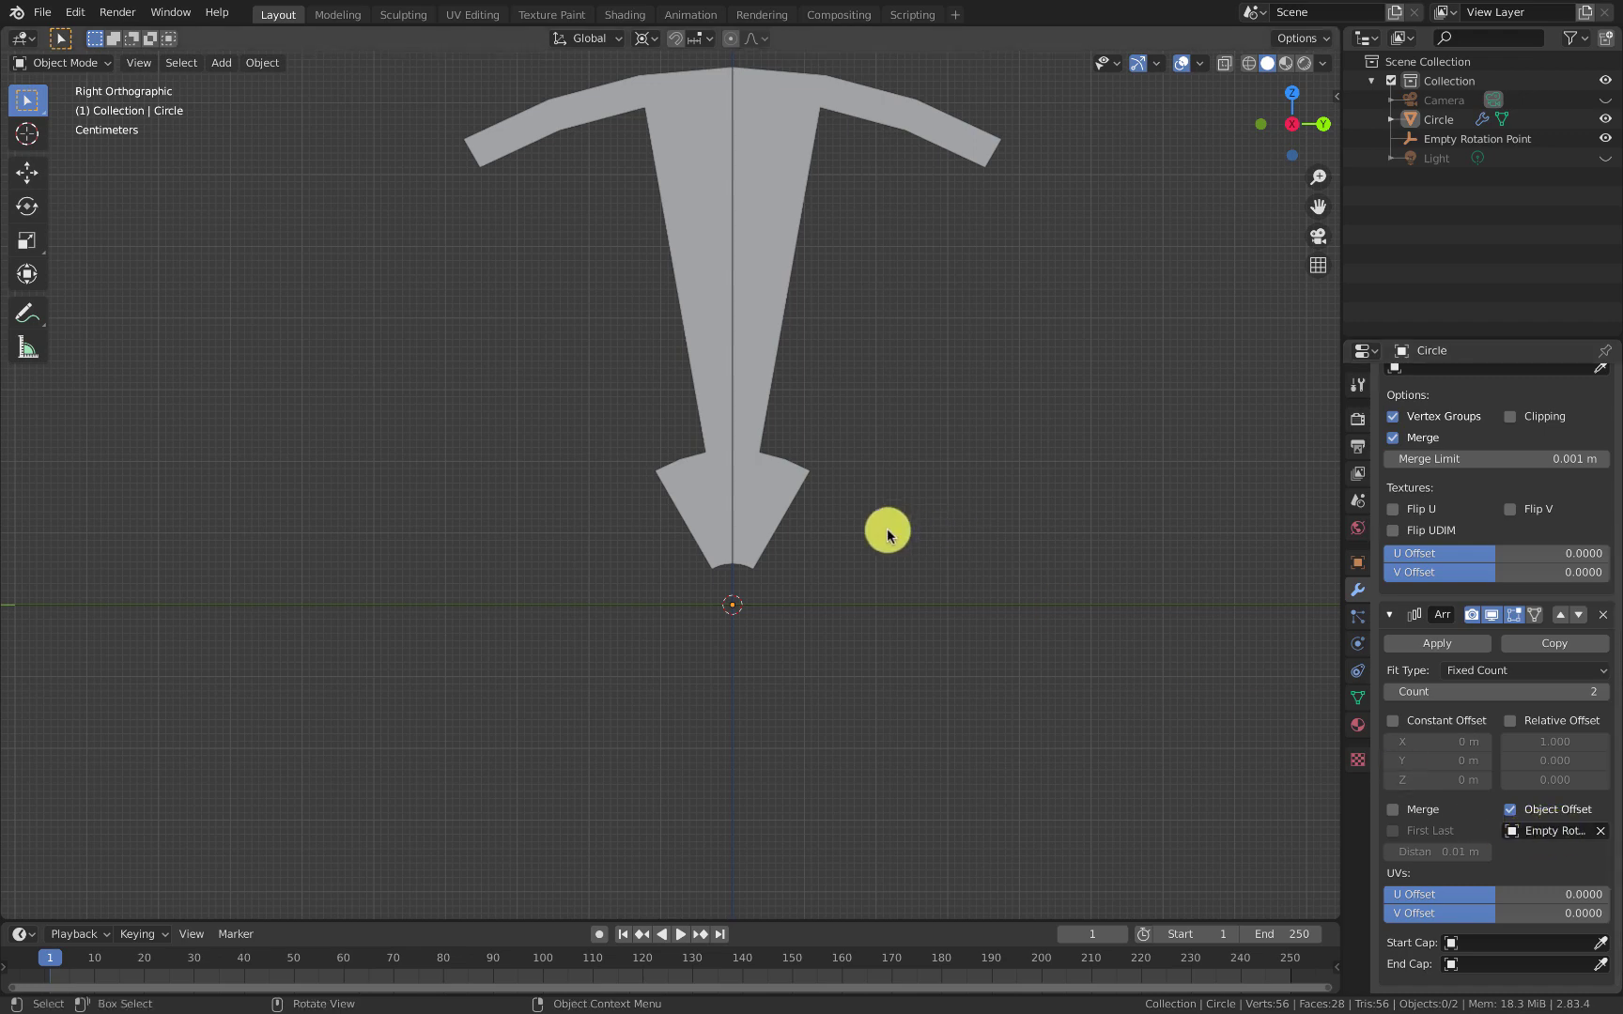
# Step: Try rotating Empty Rotation Point freely about the global X axis by about -74°, and undo the rotation
pyautogui.click(1452, 139)
pyautogui.press('r')
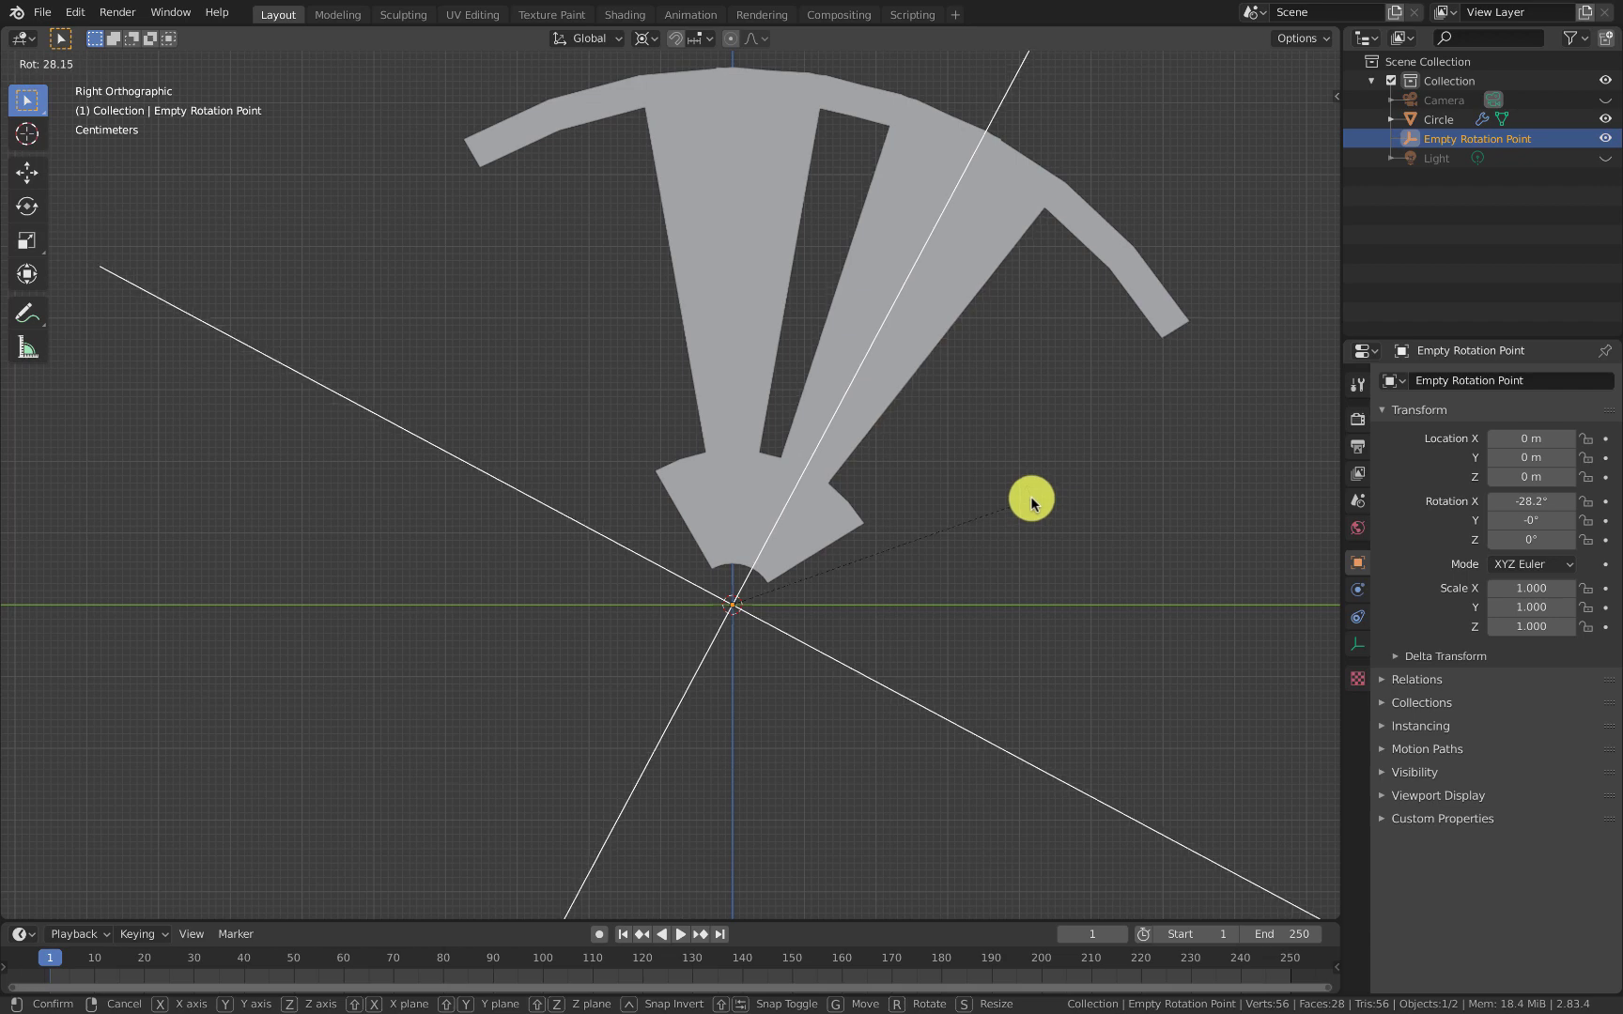
pyautogui.press('x')
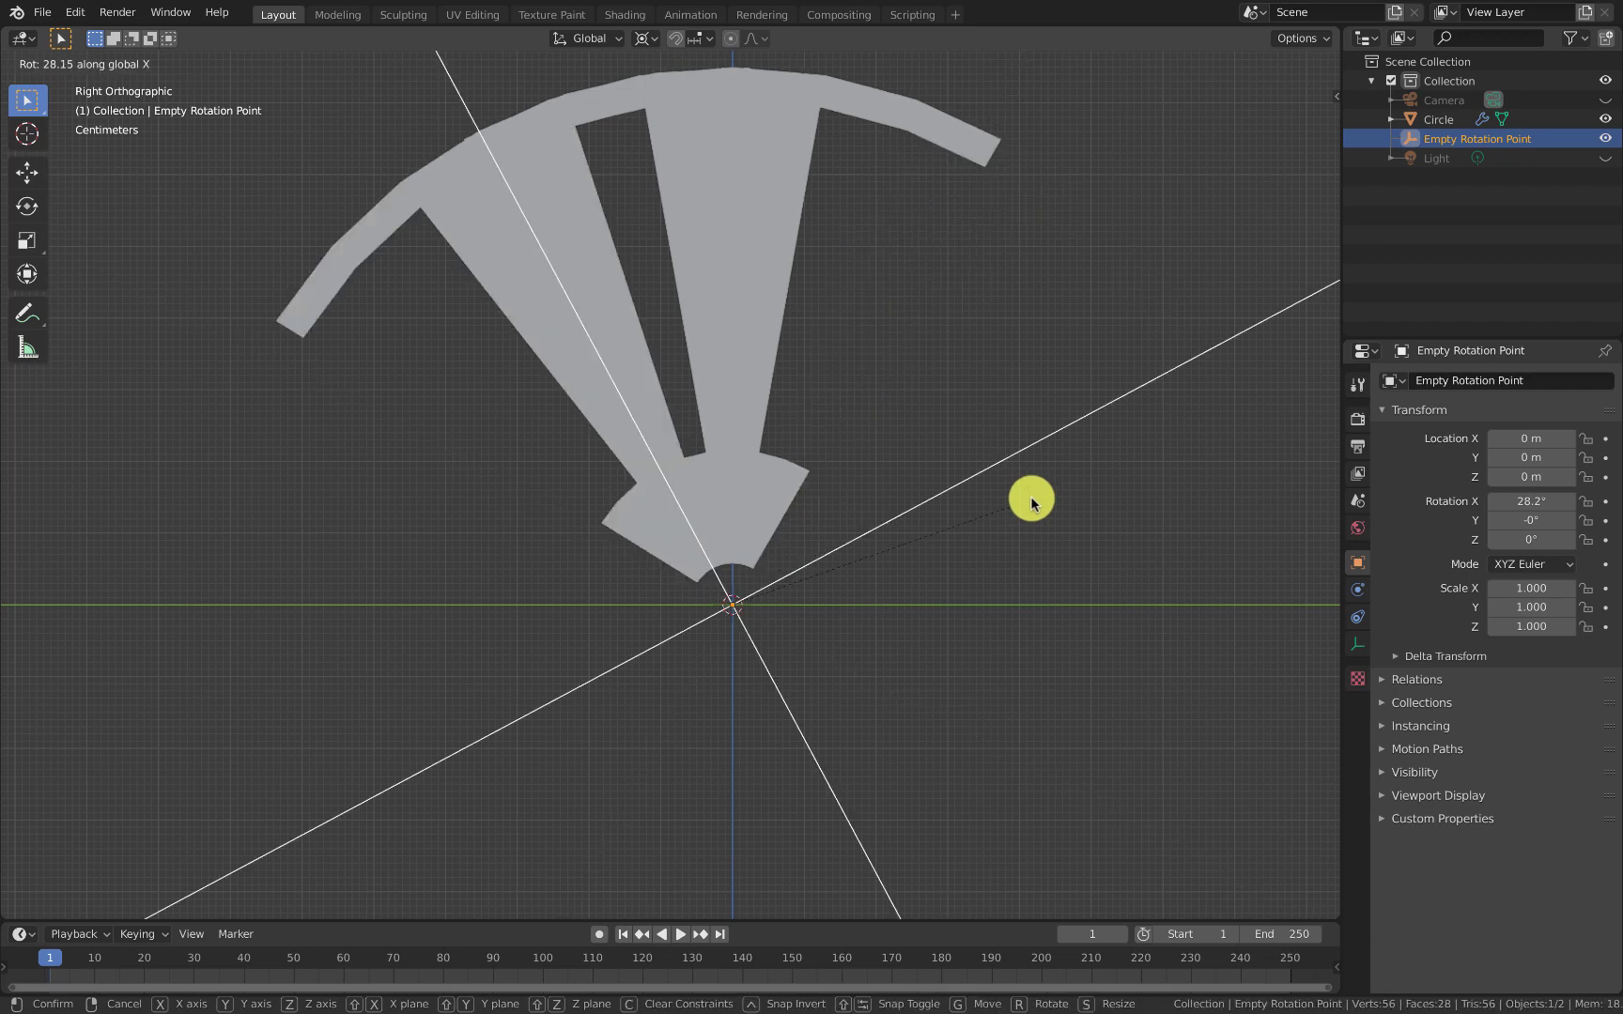
pyautogui.click(867, 719)
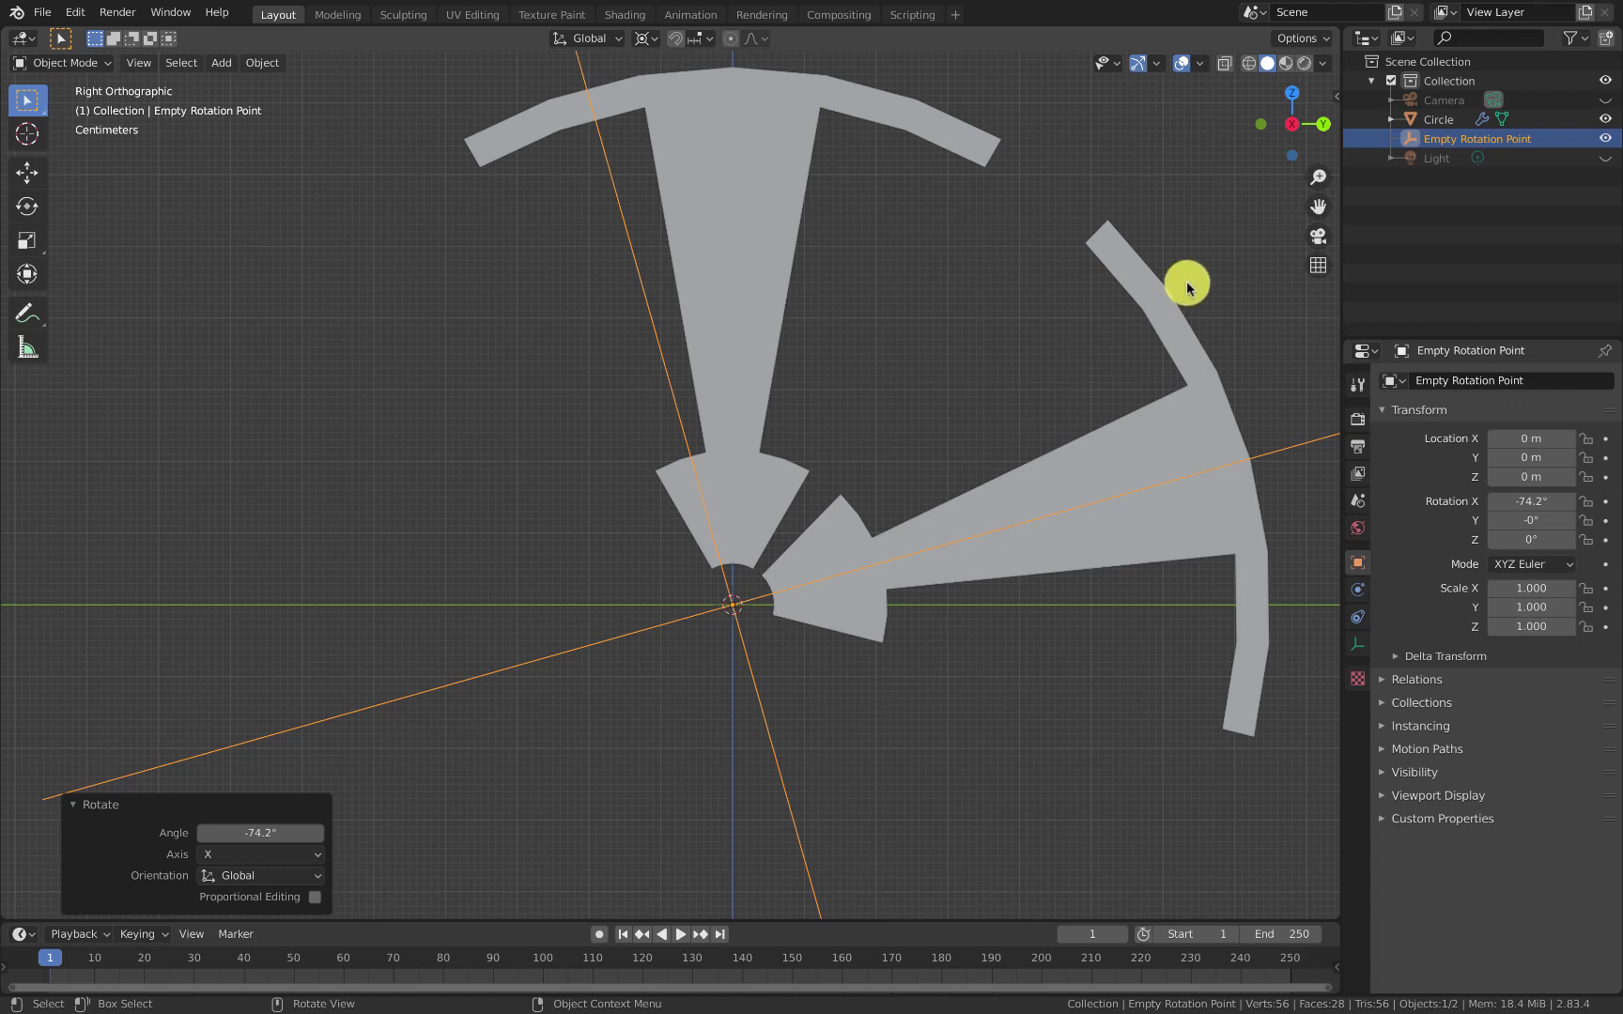
pyautogui.hotkey('ctrl', 'z')
pyautogui.press('n')
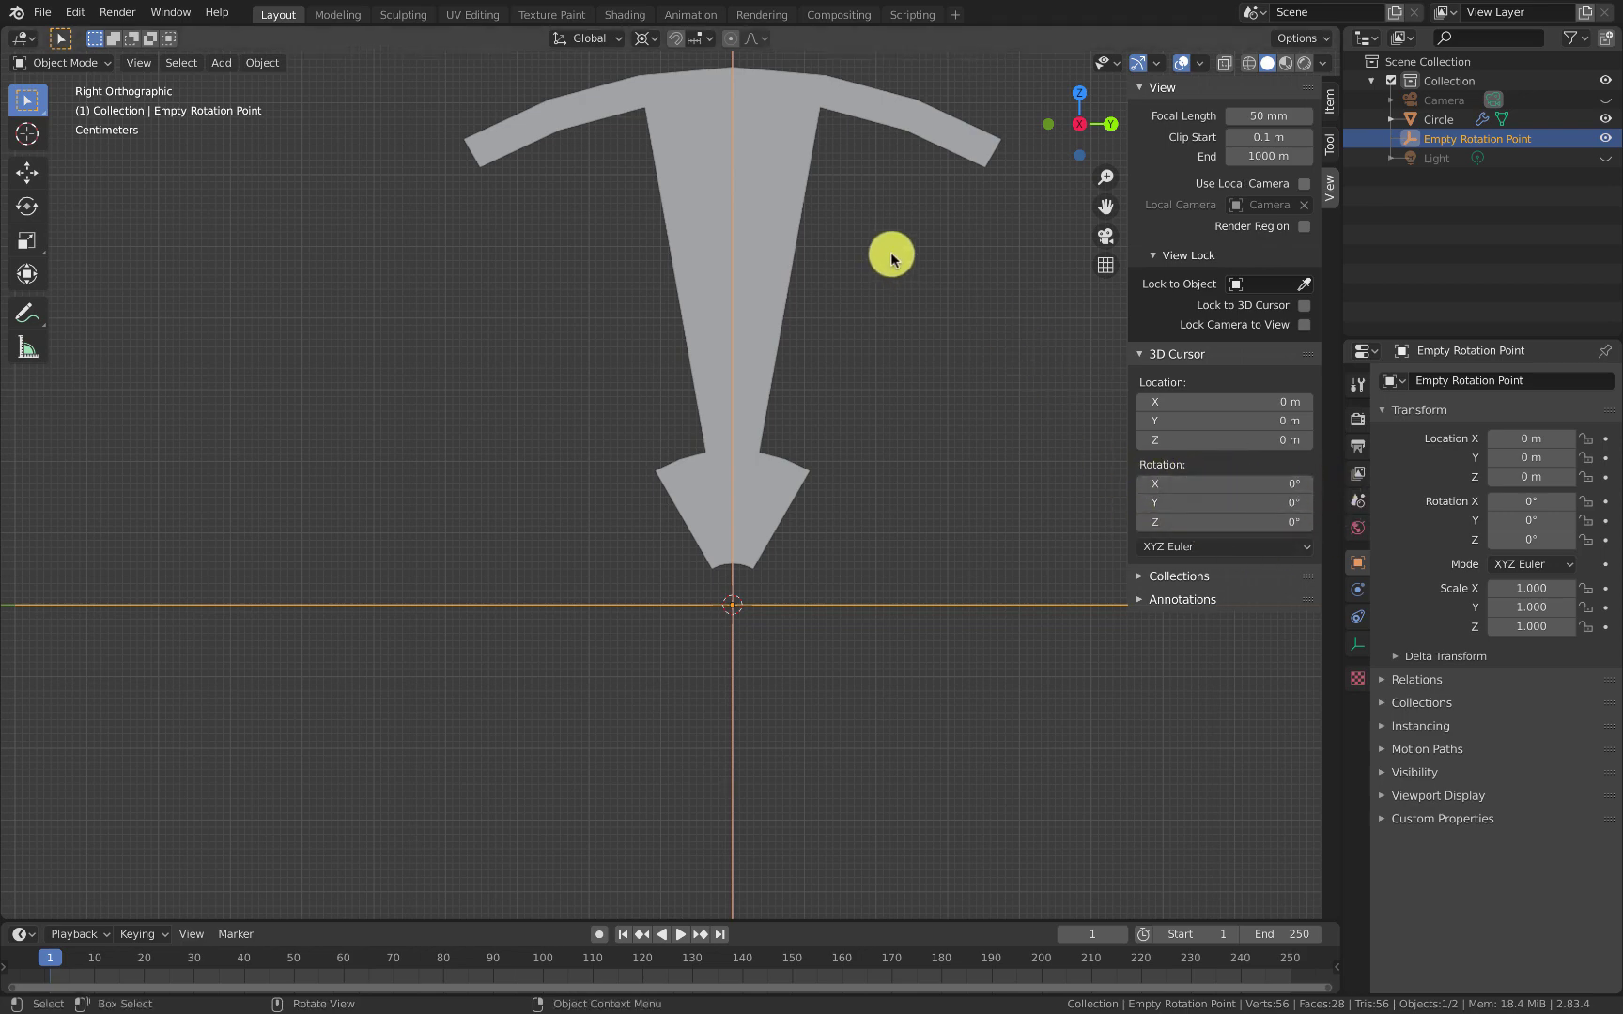
pyautogui.press('r')
pyautogui.press('x')
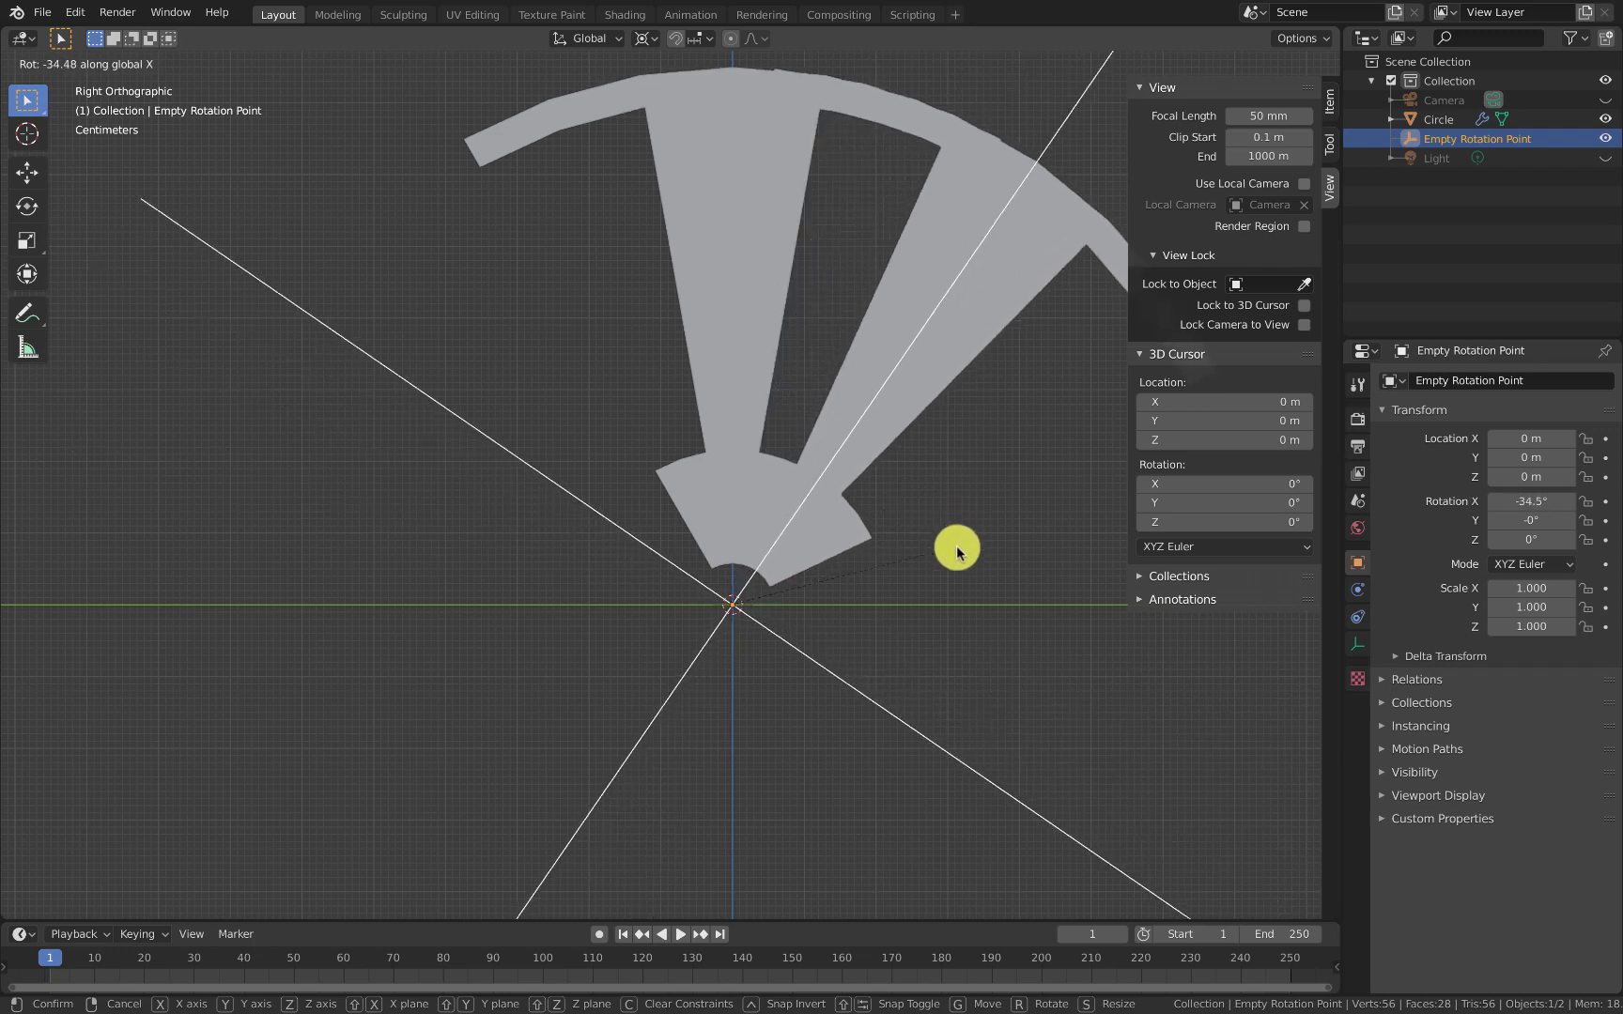
pyautogui.rightClick(949, 580)
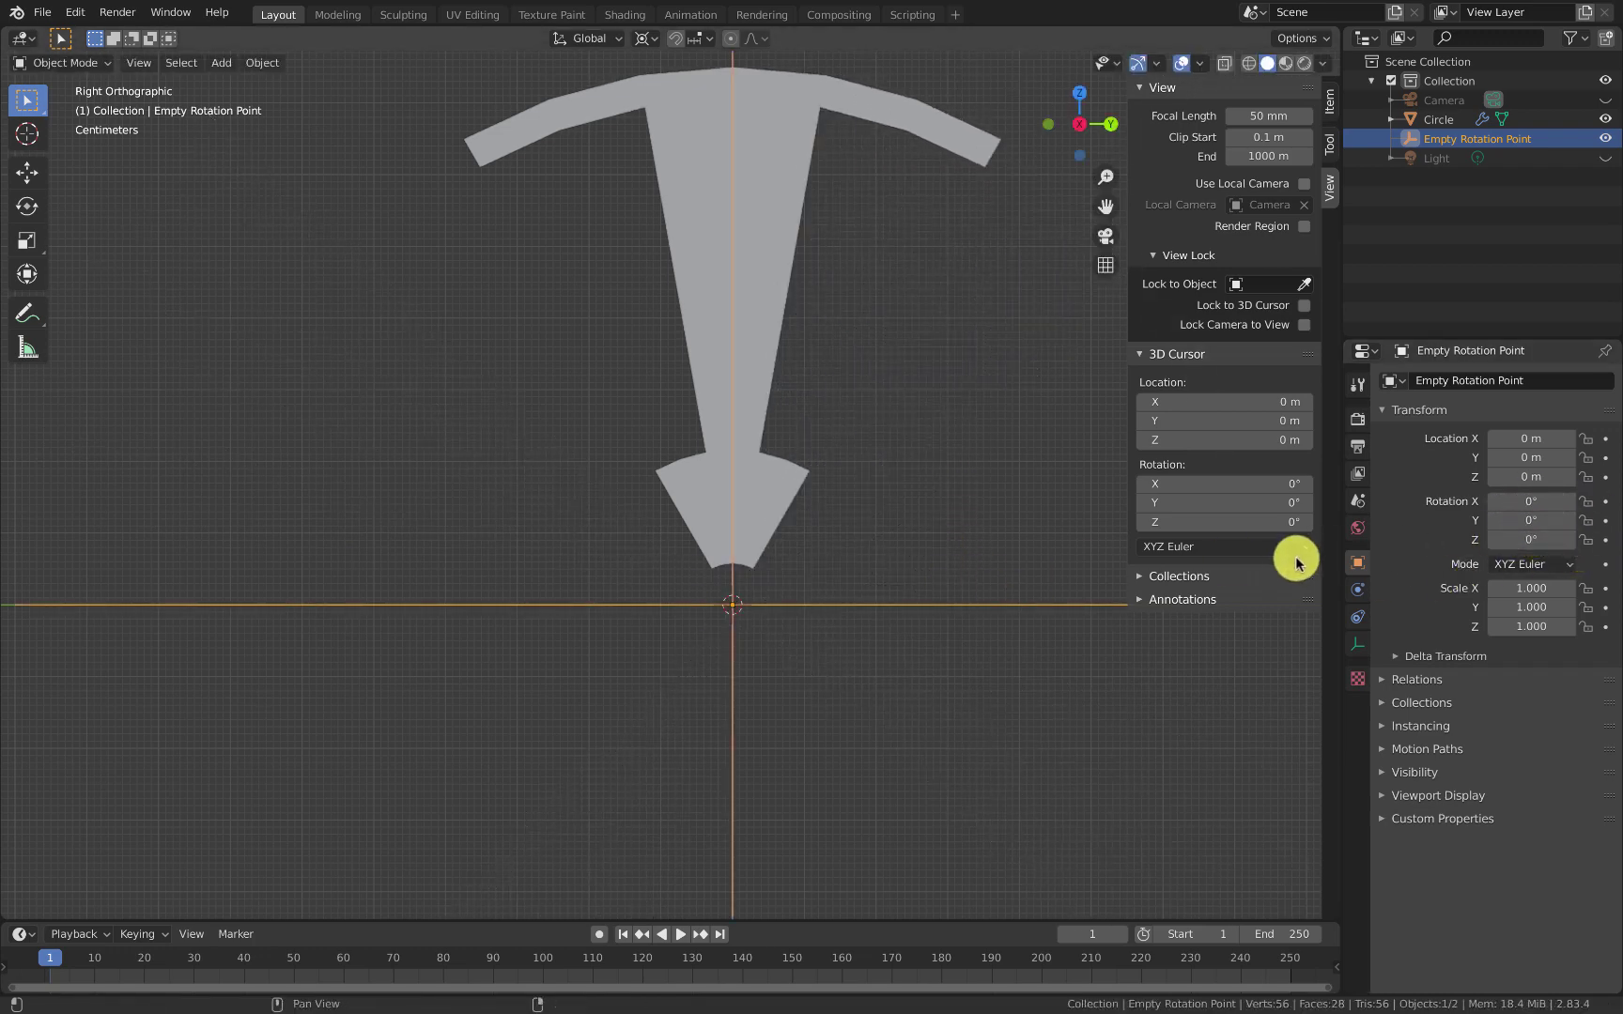
pyautogui.press('n')
pyautogui.press('r')
pyautogui.press('x')
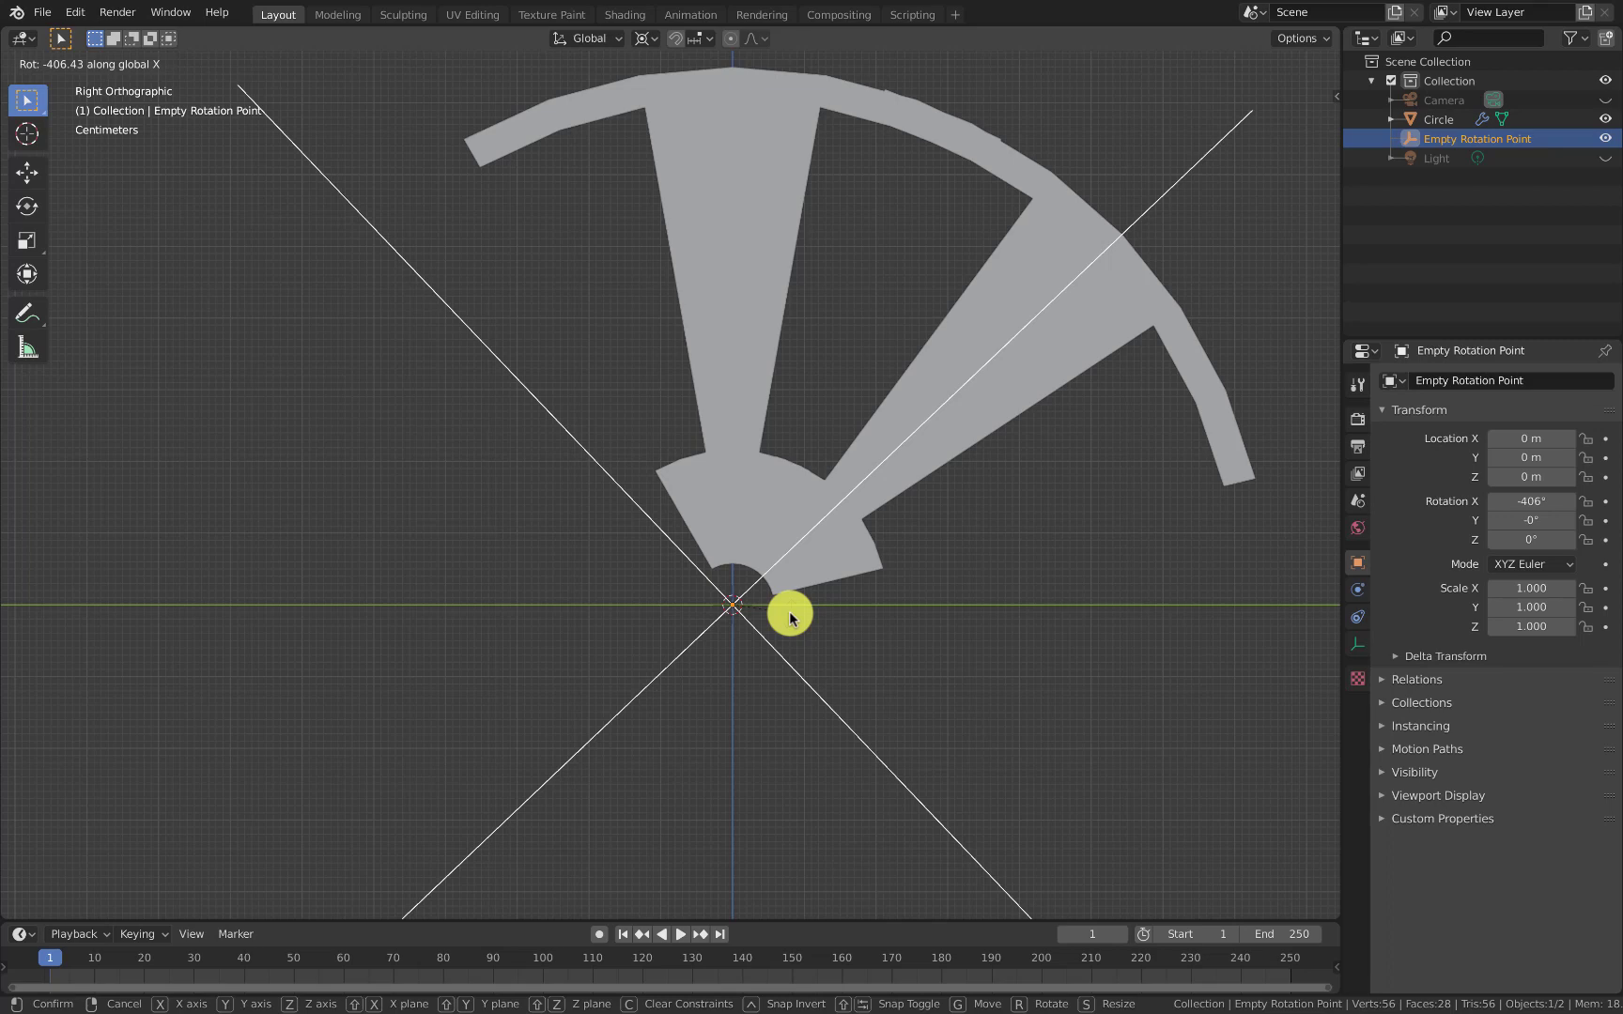
pyautogui.press('Escape')
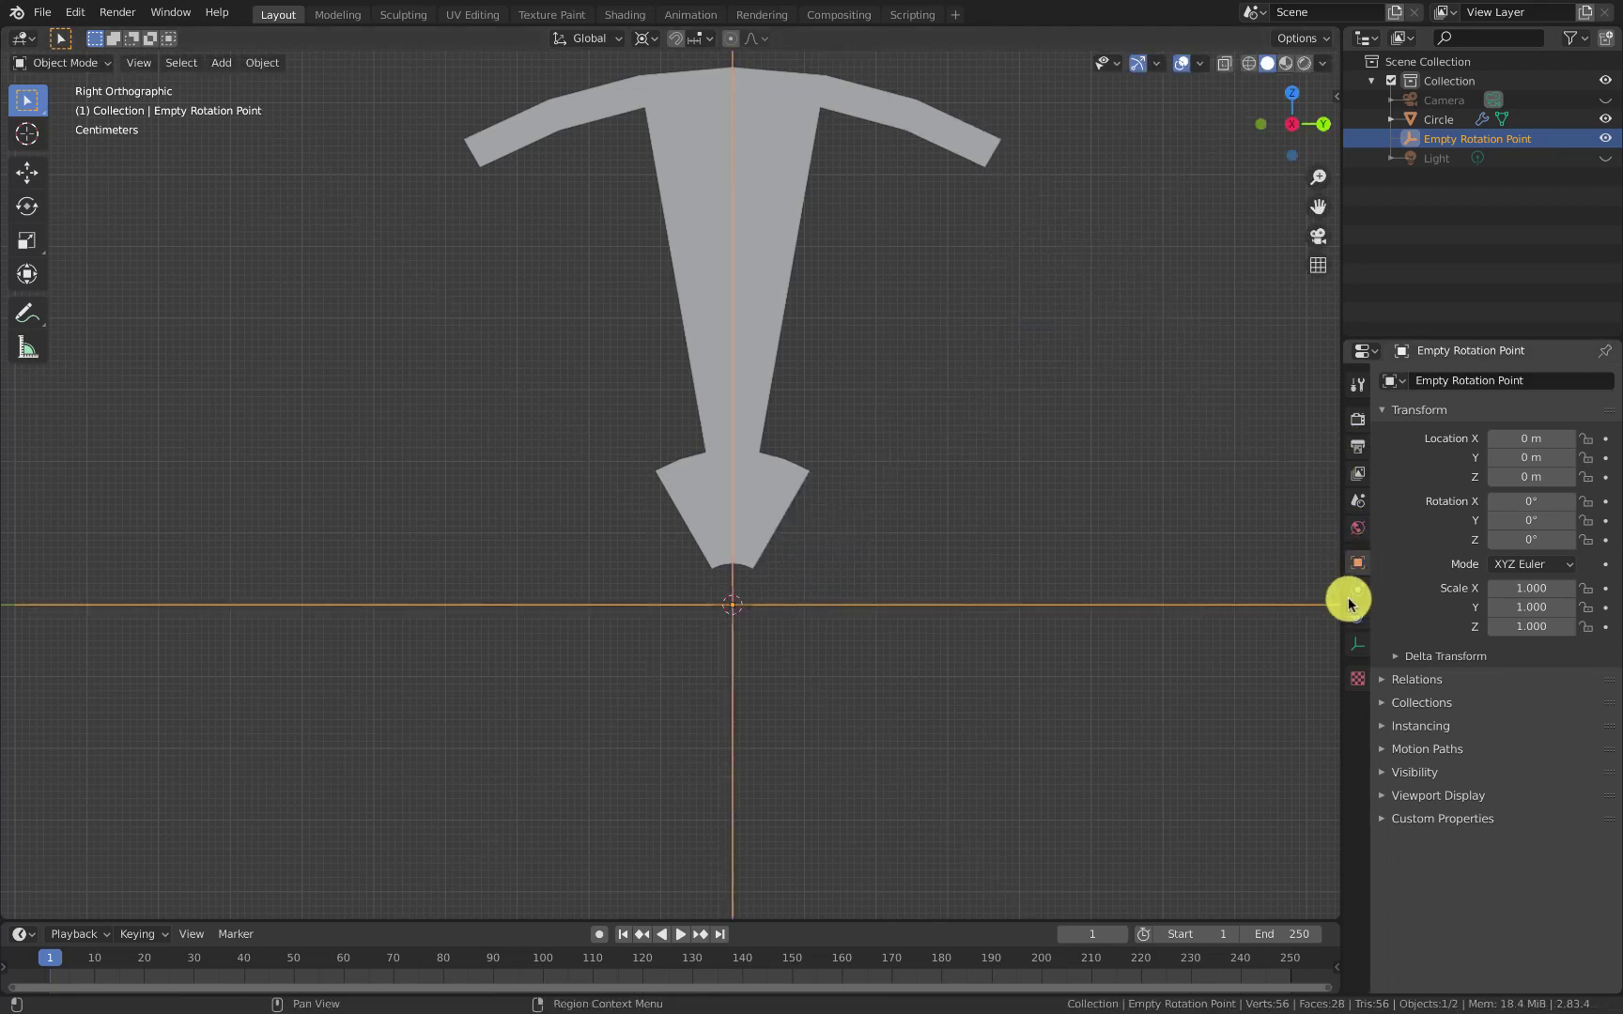
# Step: Set the spoke object's Array modifier count to 6
pyautogui.click(787, 154)
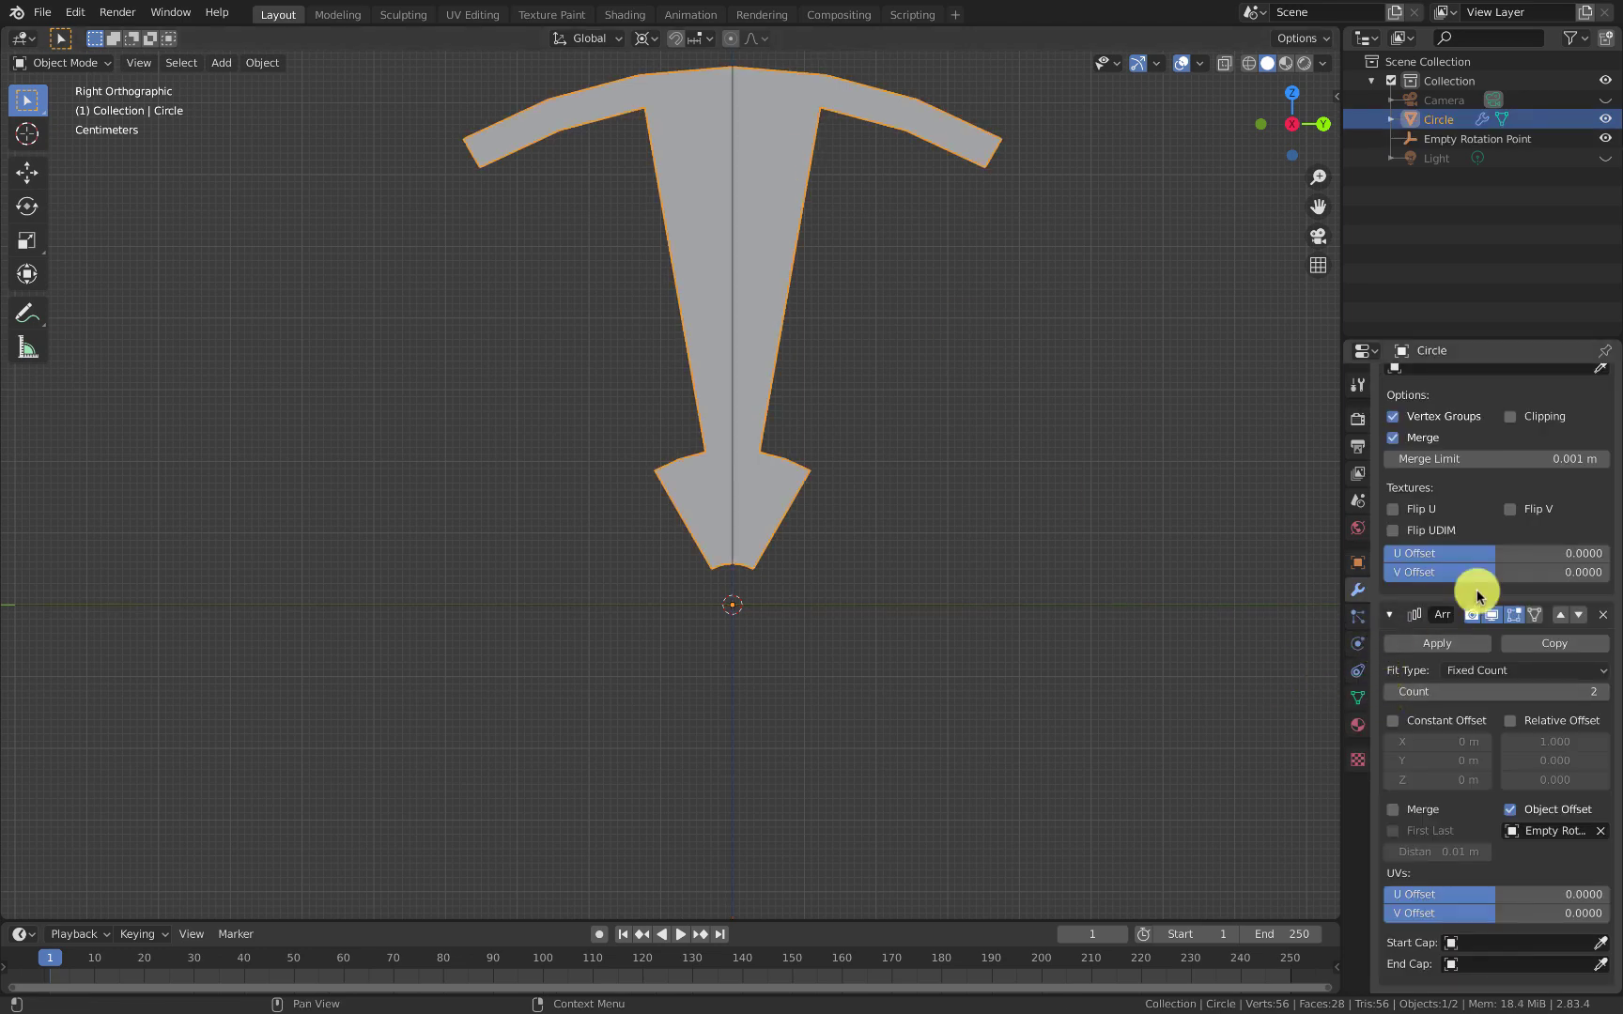
pyautogui.click(1605, 695)
pyautogui.click(1605, 695)
pyautogui.click(1605, 694)
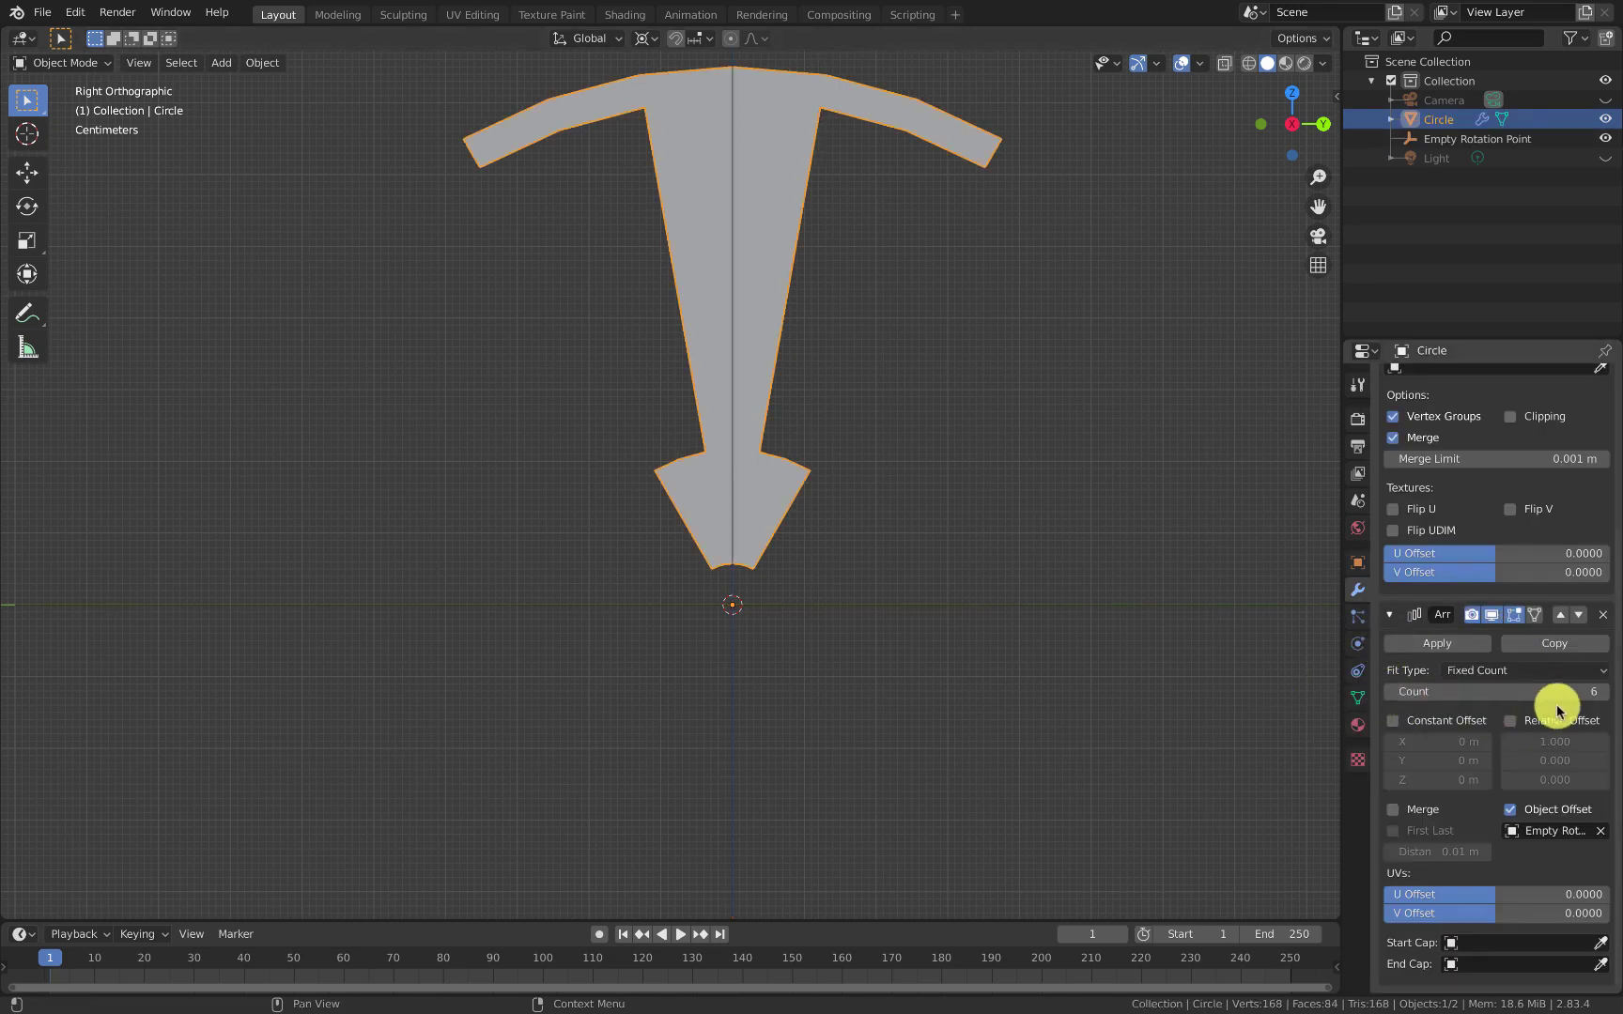
# Step: Rotate Empty Rotation Point 60° about the global X axis to distribute the arrayed spokes around the wheel
pyautogui.click(767, 605)
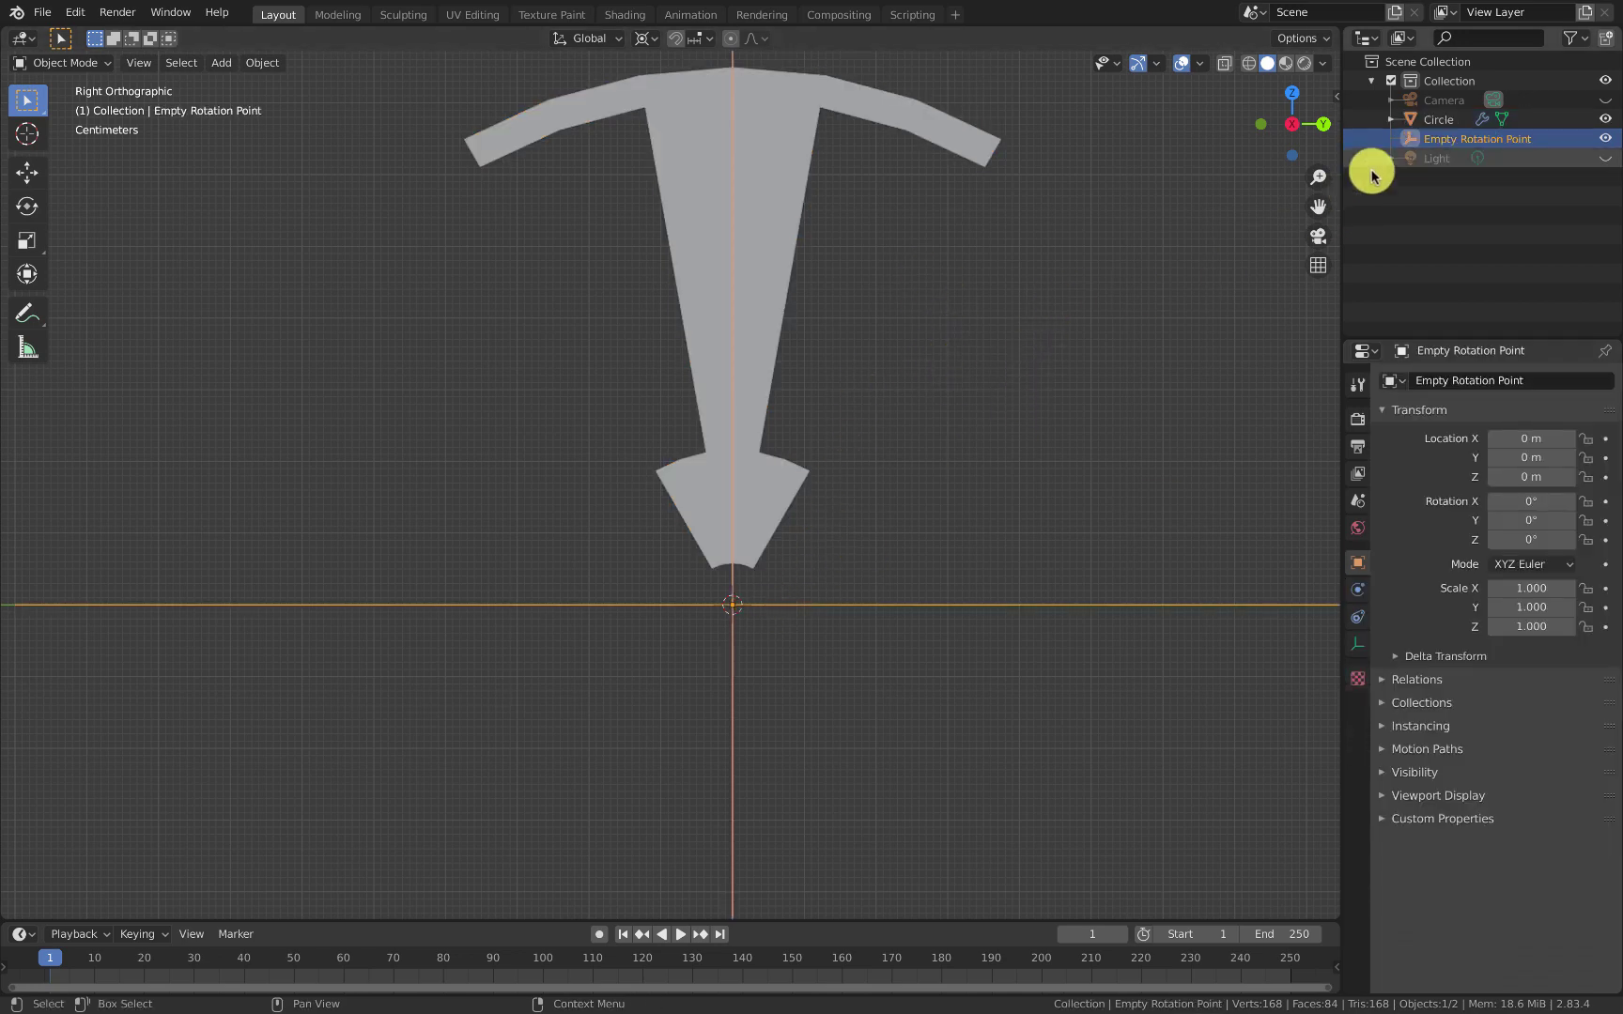
pyautogui.press('r')
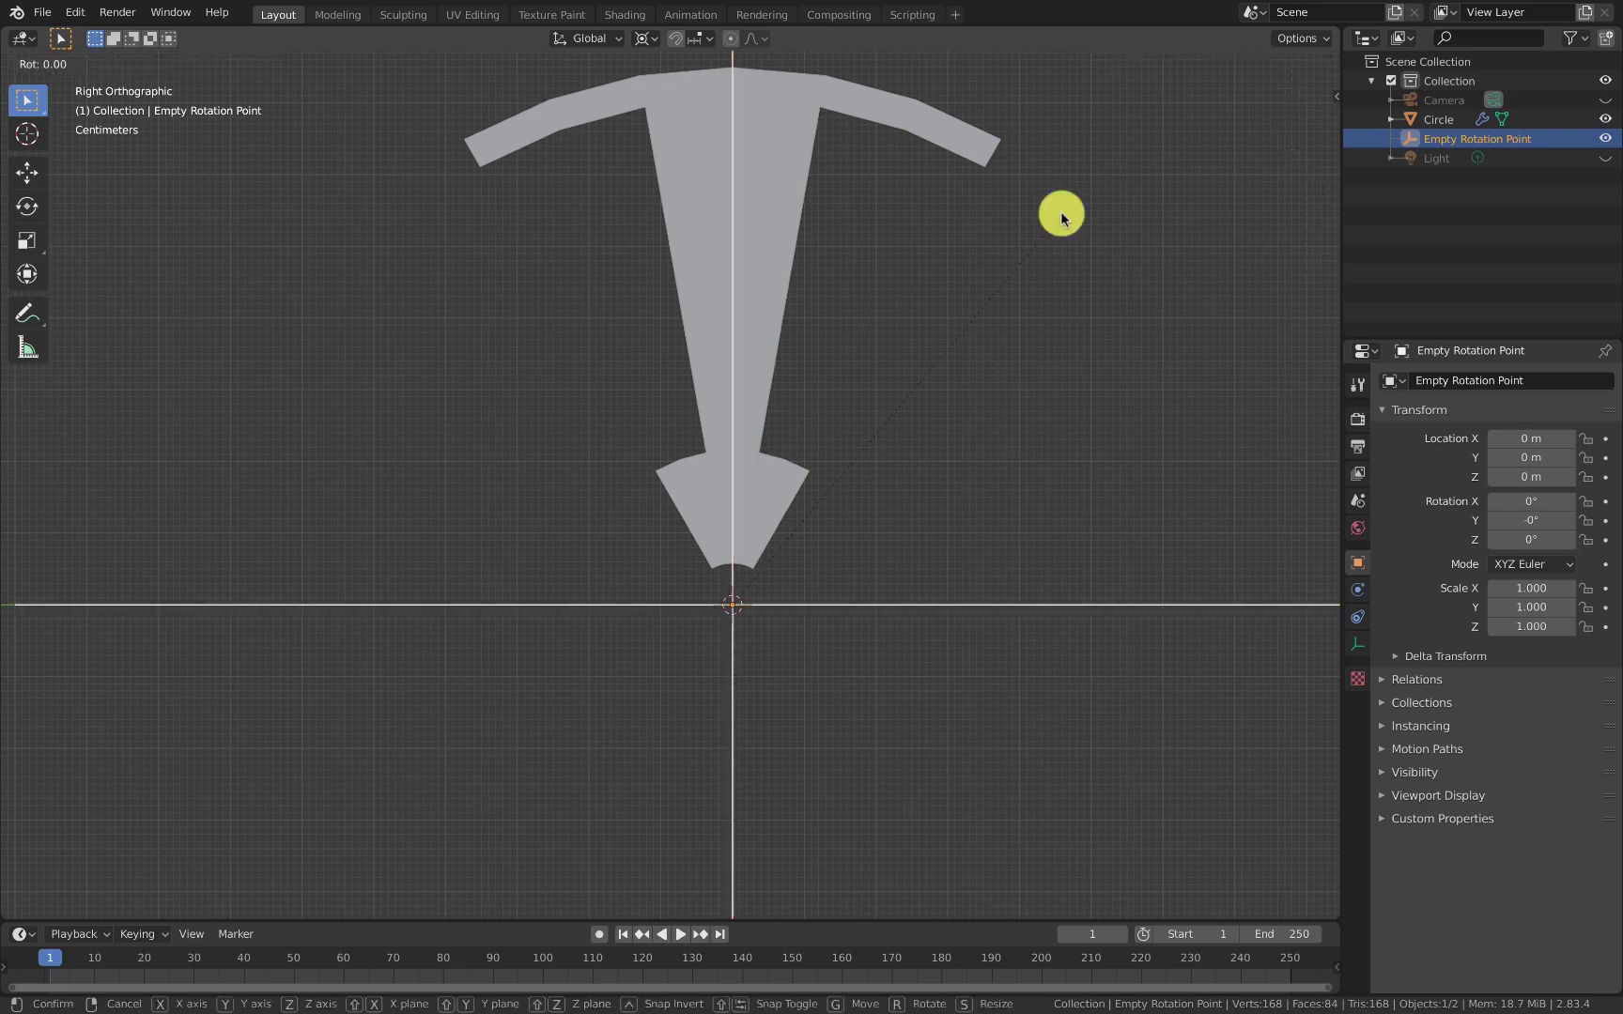
pyautogui.press('x')
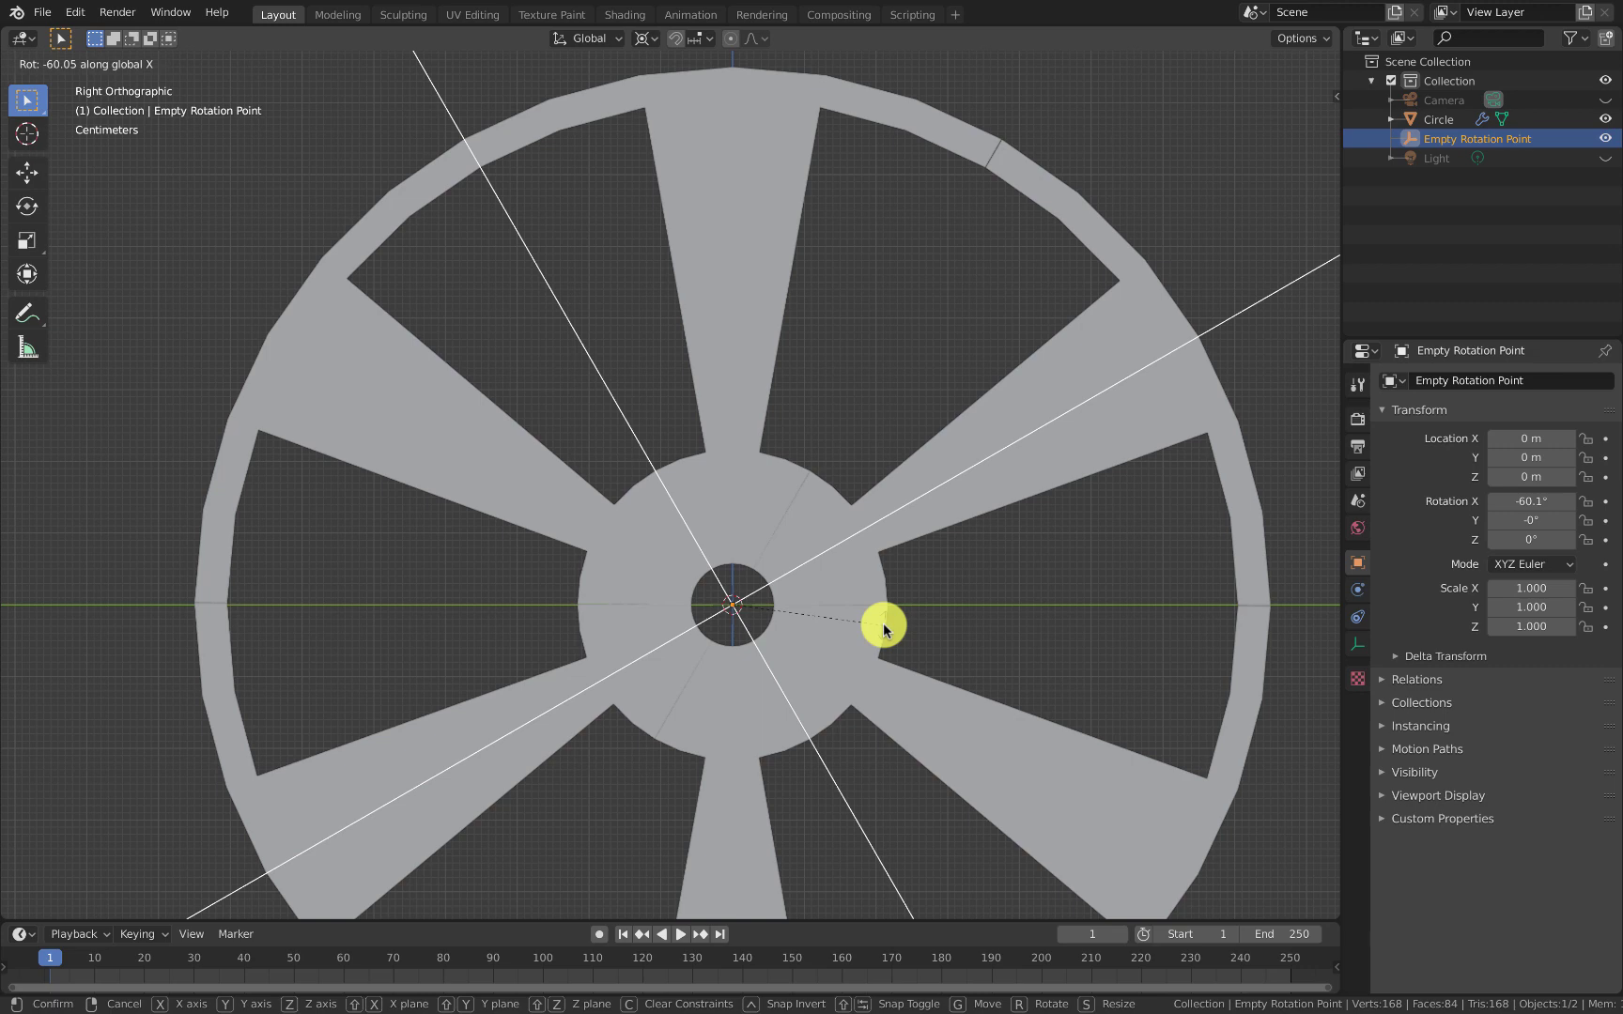
pyautogui.write('60')
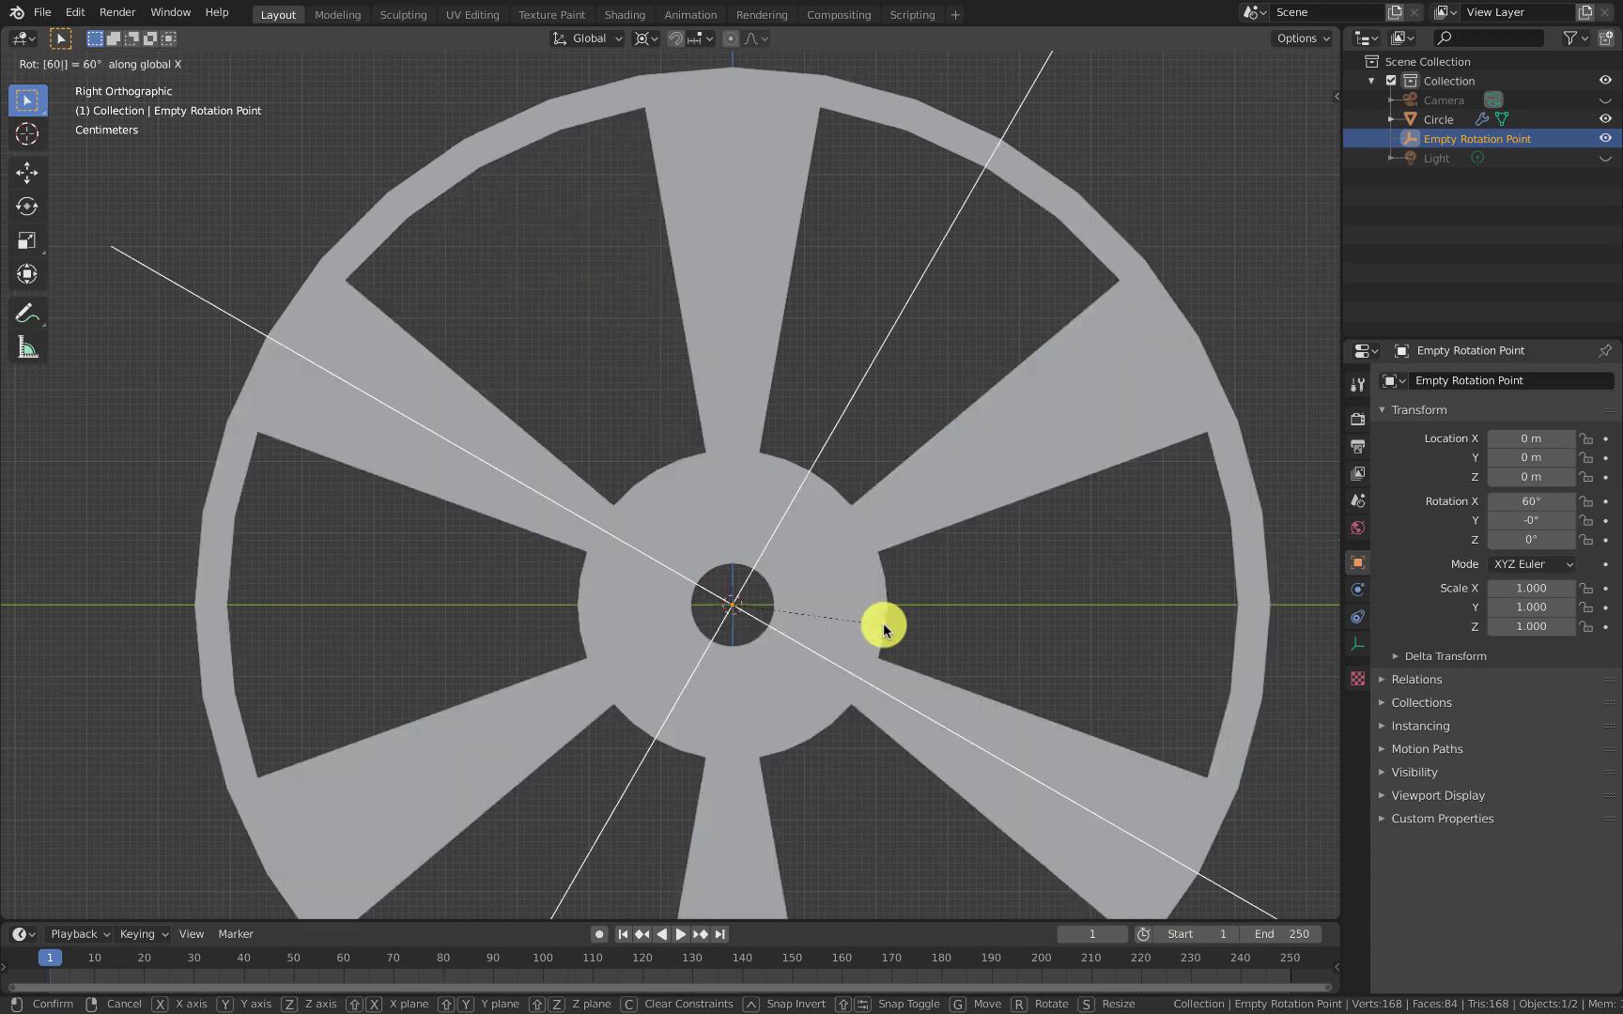
pyautogui.press('Return')
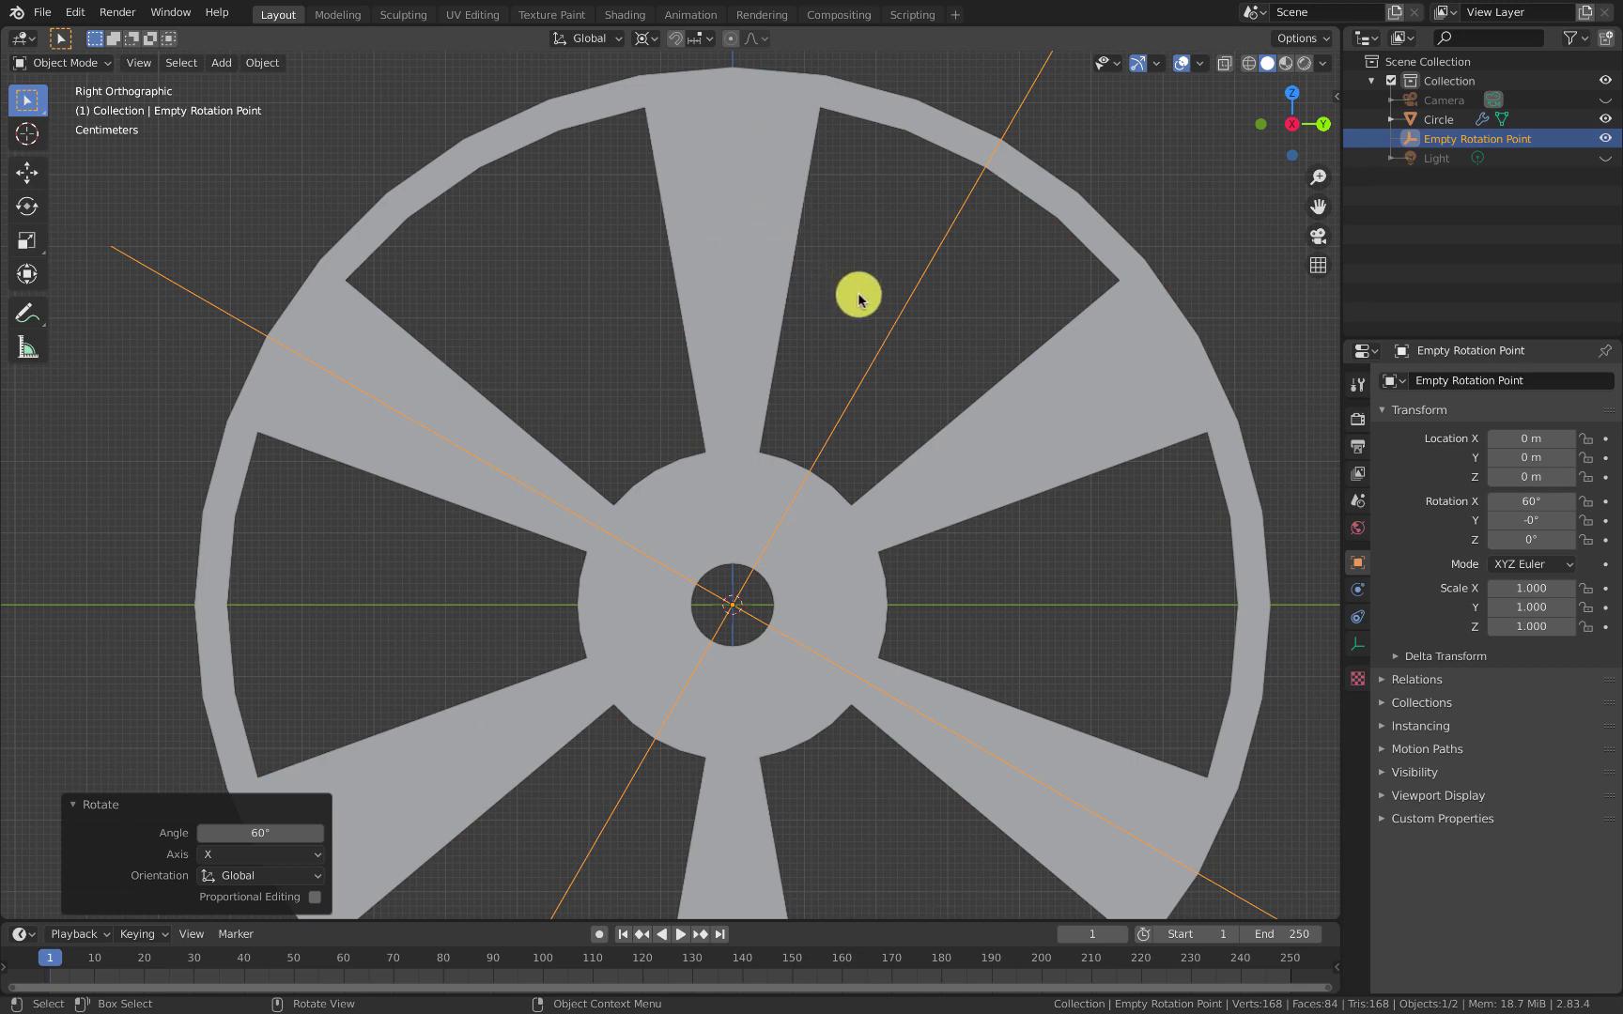
# Step: Enter Edit Mode on the arrayed spoke object and switch to edge selection
pyautogui.scroll(-1, 845, 338)
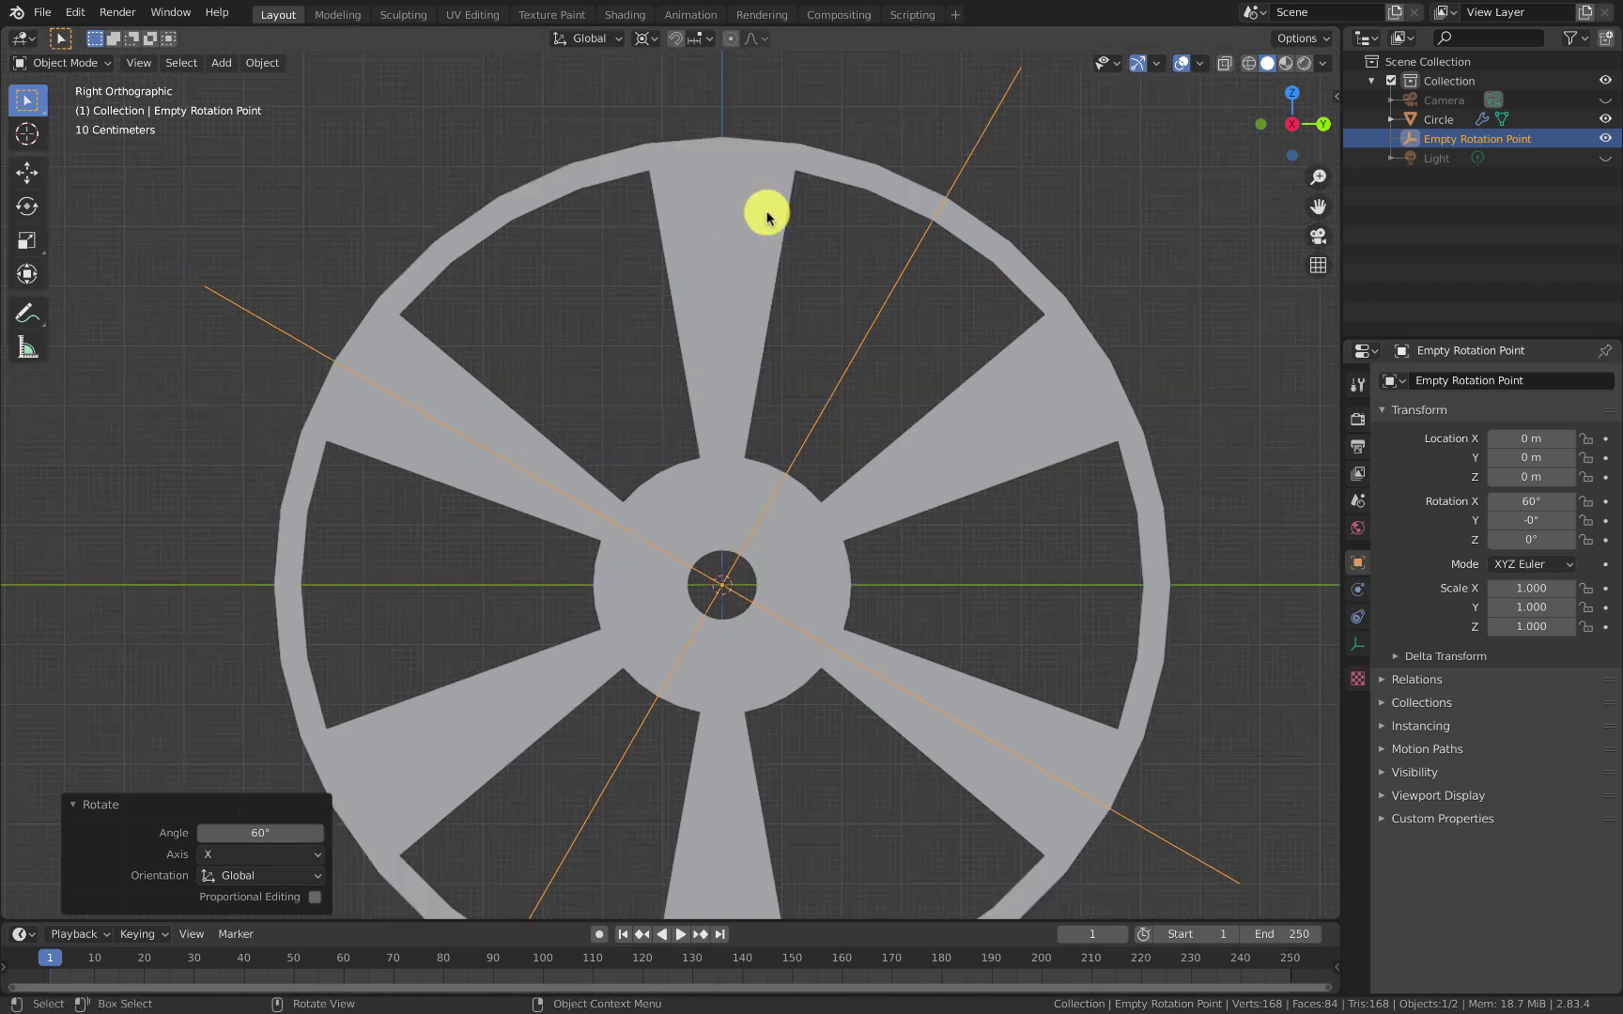
pyautogui.click(717, 203)
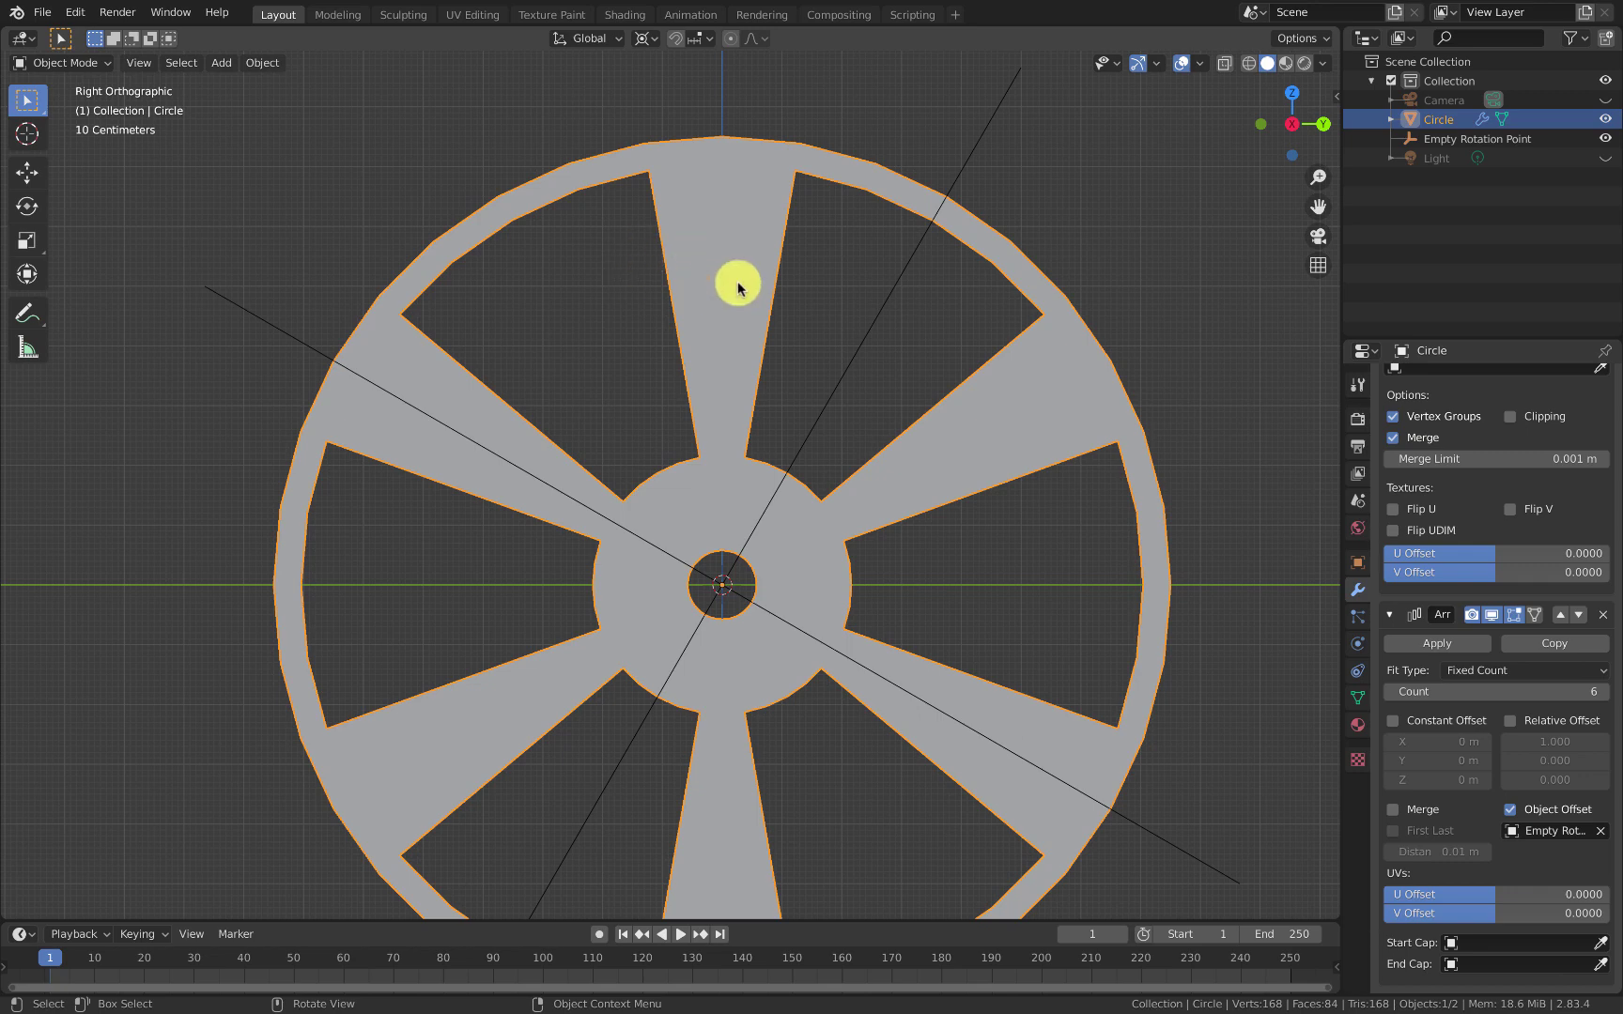
pyautogui.press('Tab')
pyautogui.moveTo(776, 290); pyautogui.dragTo(825, 344, button='middle')
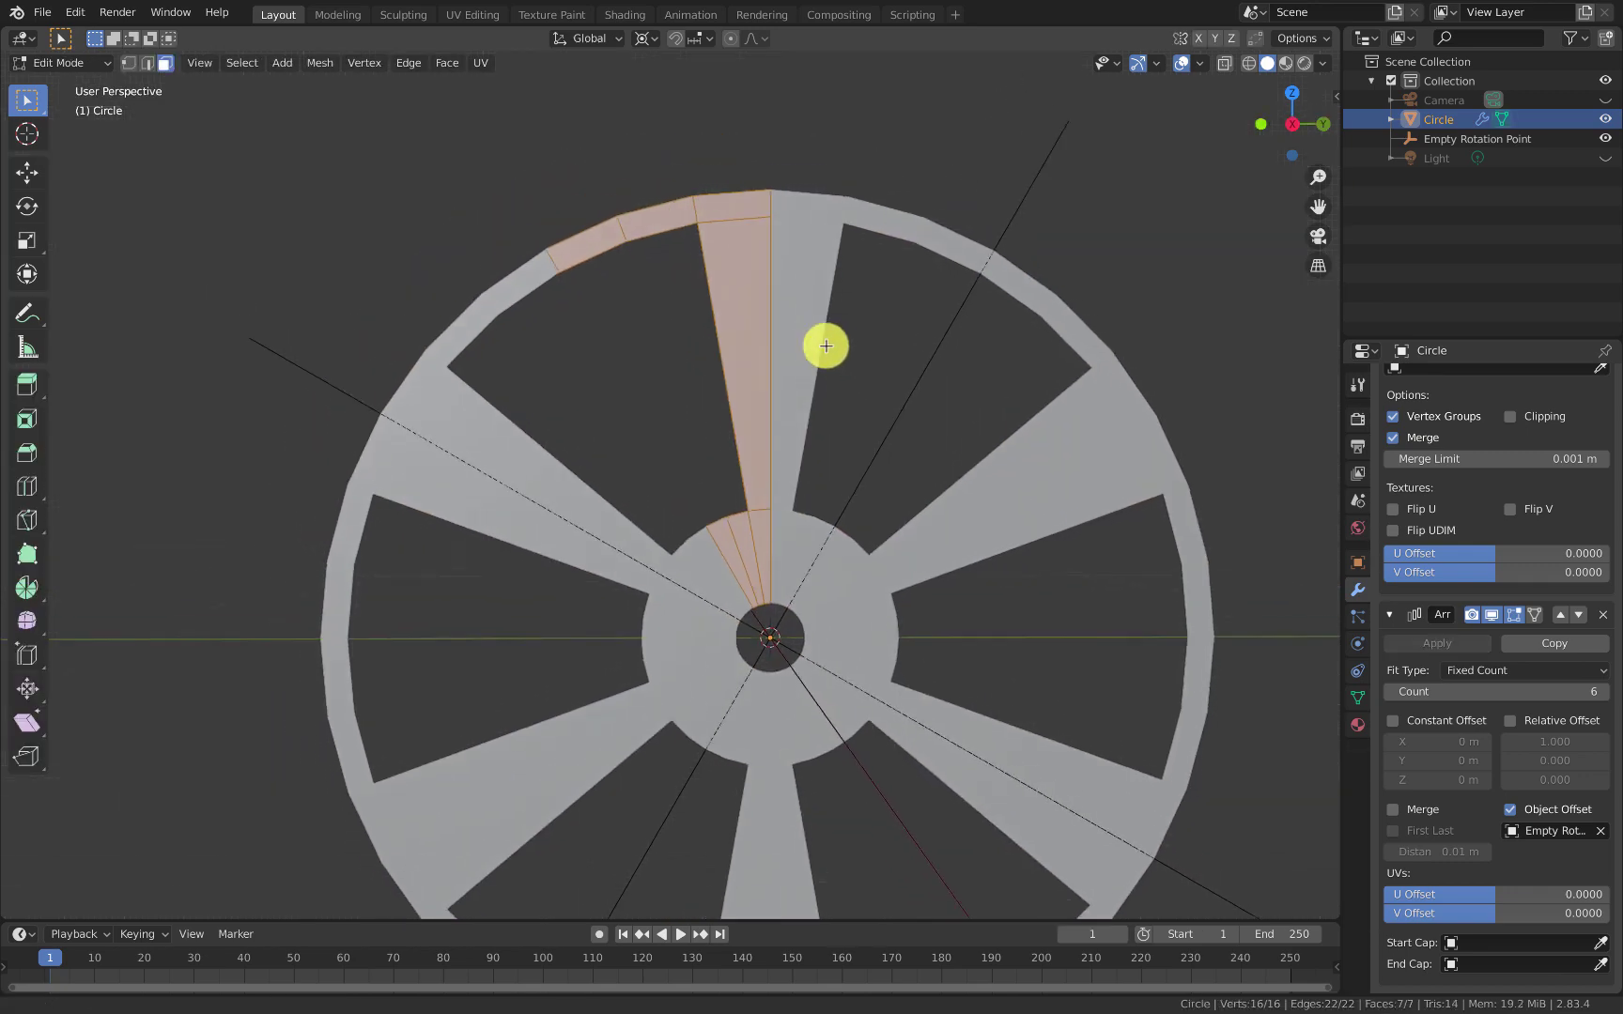
pyautogui.scroll(2, 598, 245)
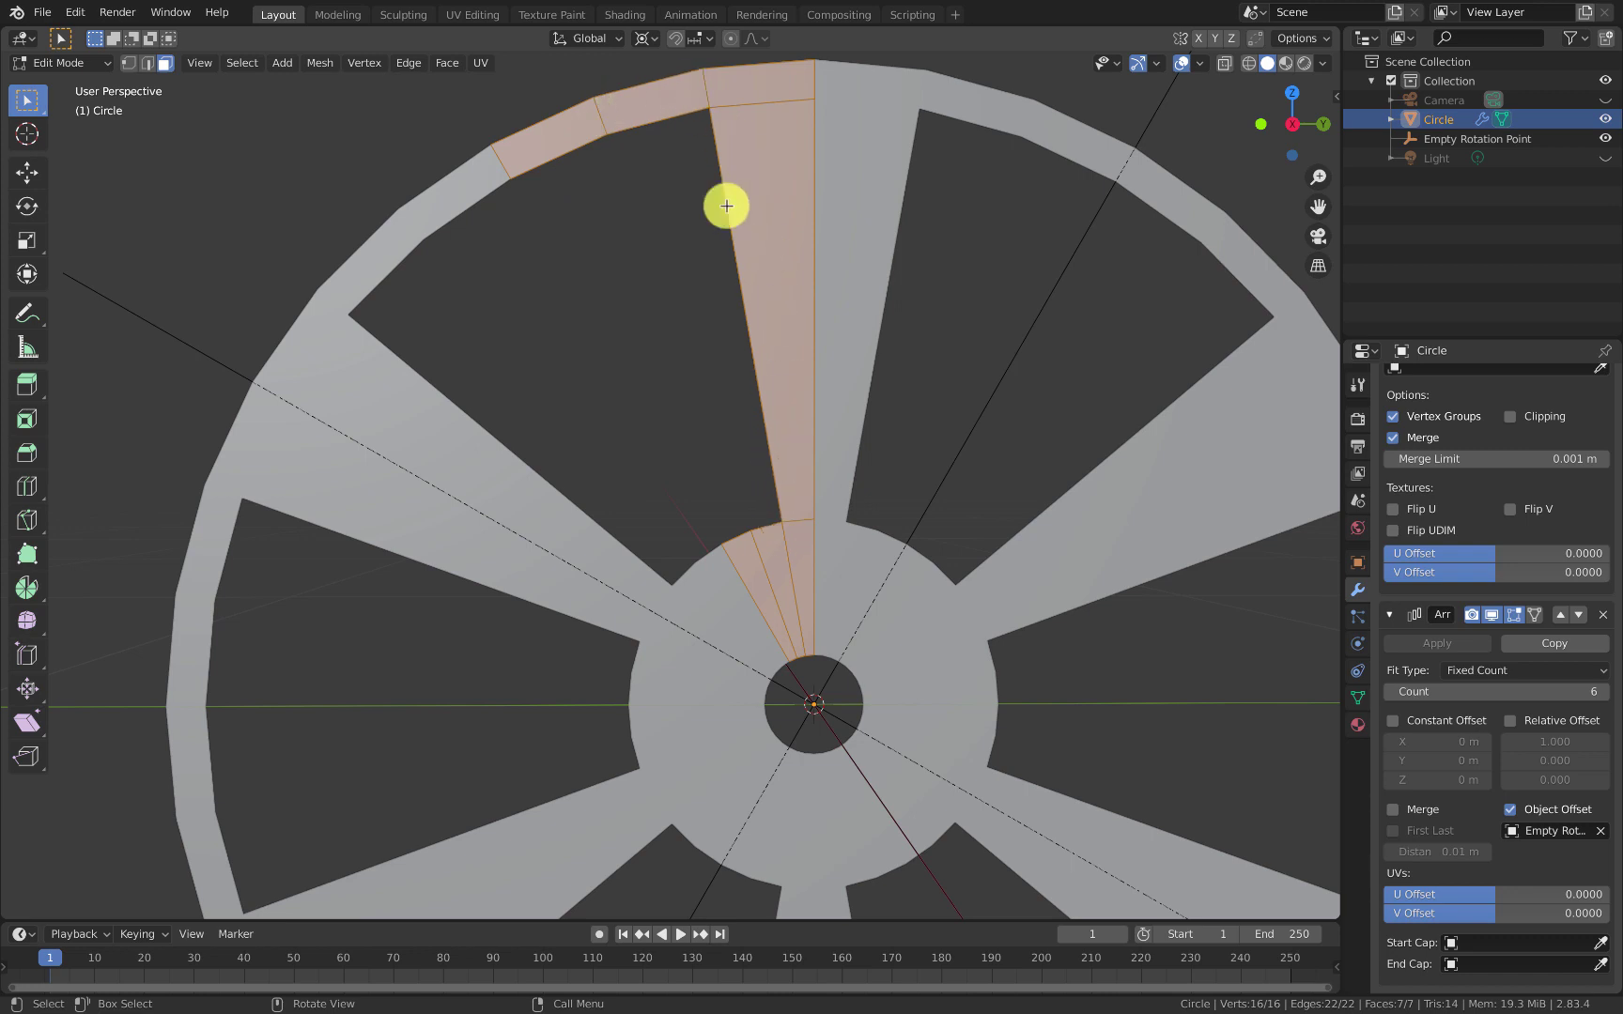
pyautogui.scroll(-3, 659, 297)
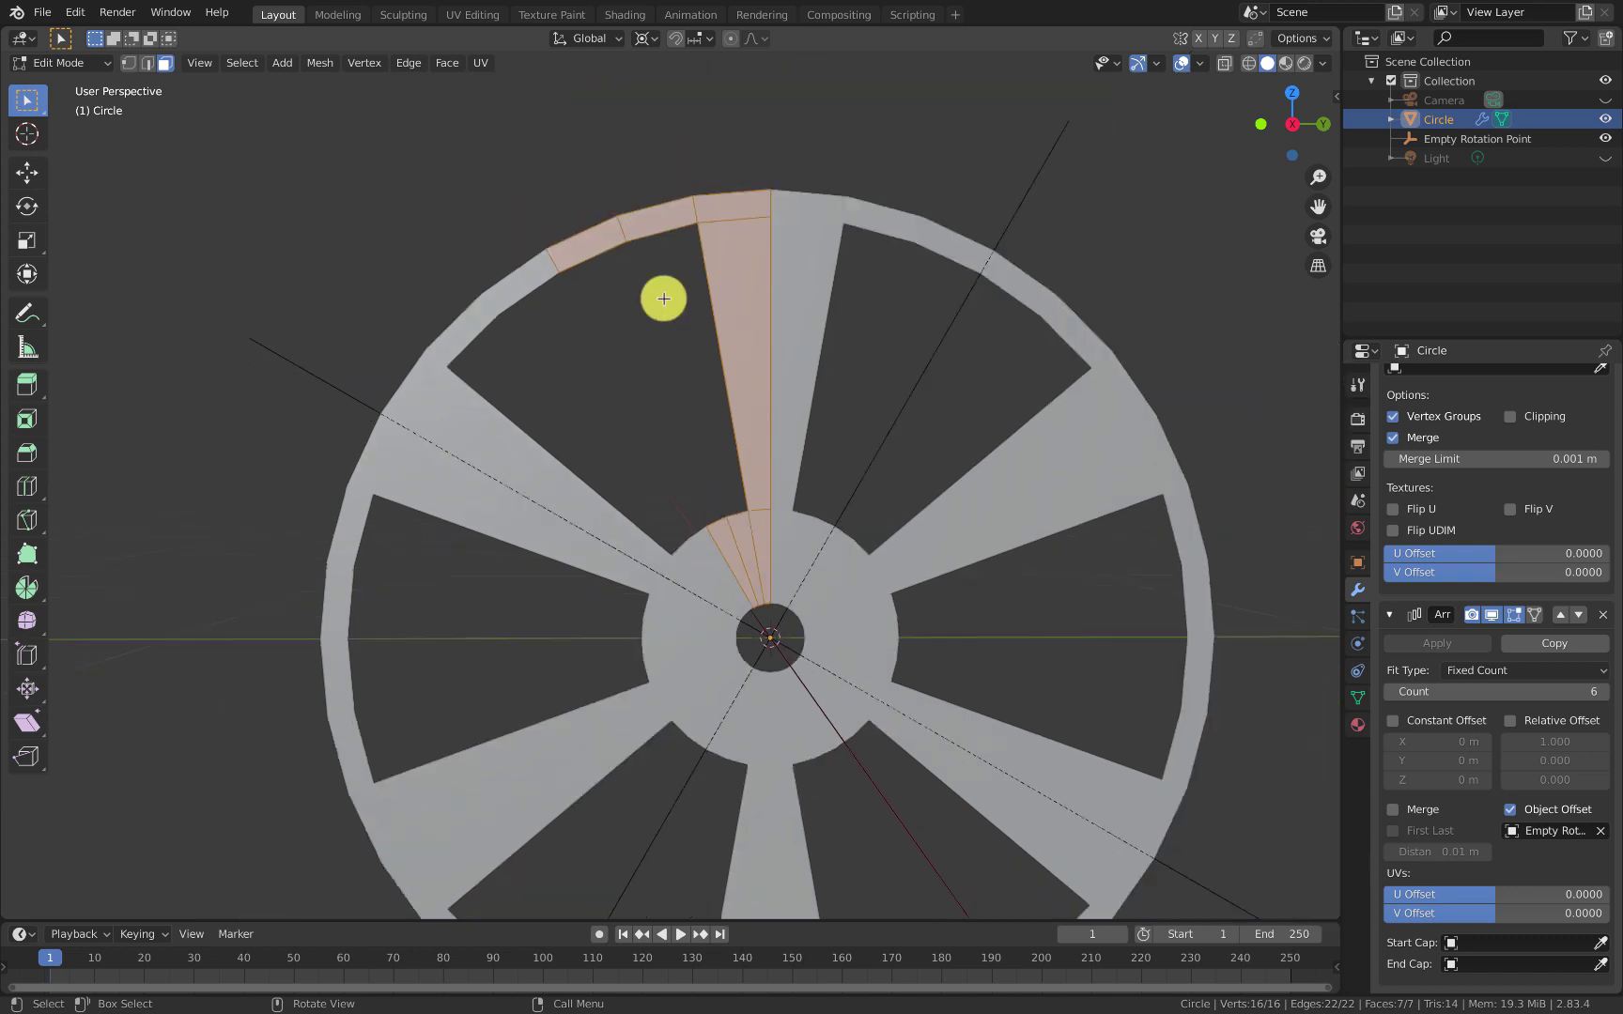
pyautogui.scroll(2, 680, 324)
pyautogui.scroll(2, 714, 319)
pyautogui.moveTo(804, 300); pyautogui.dragTo(736, 485, button='middle')
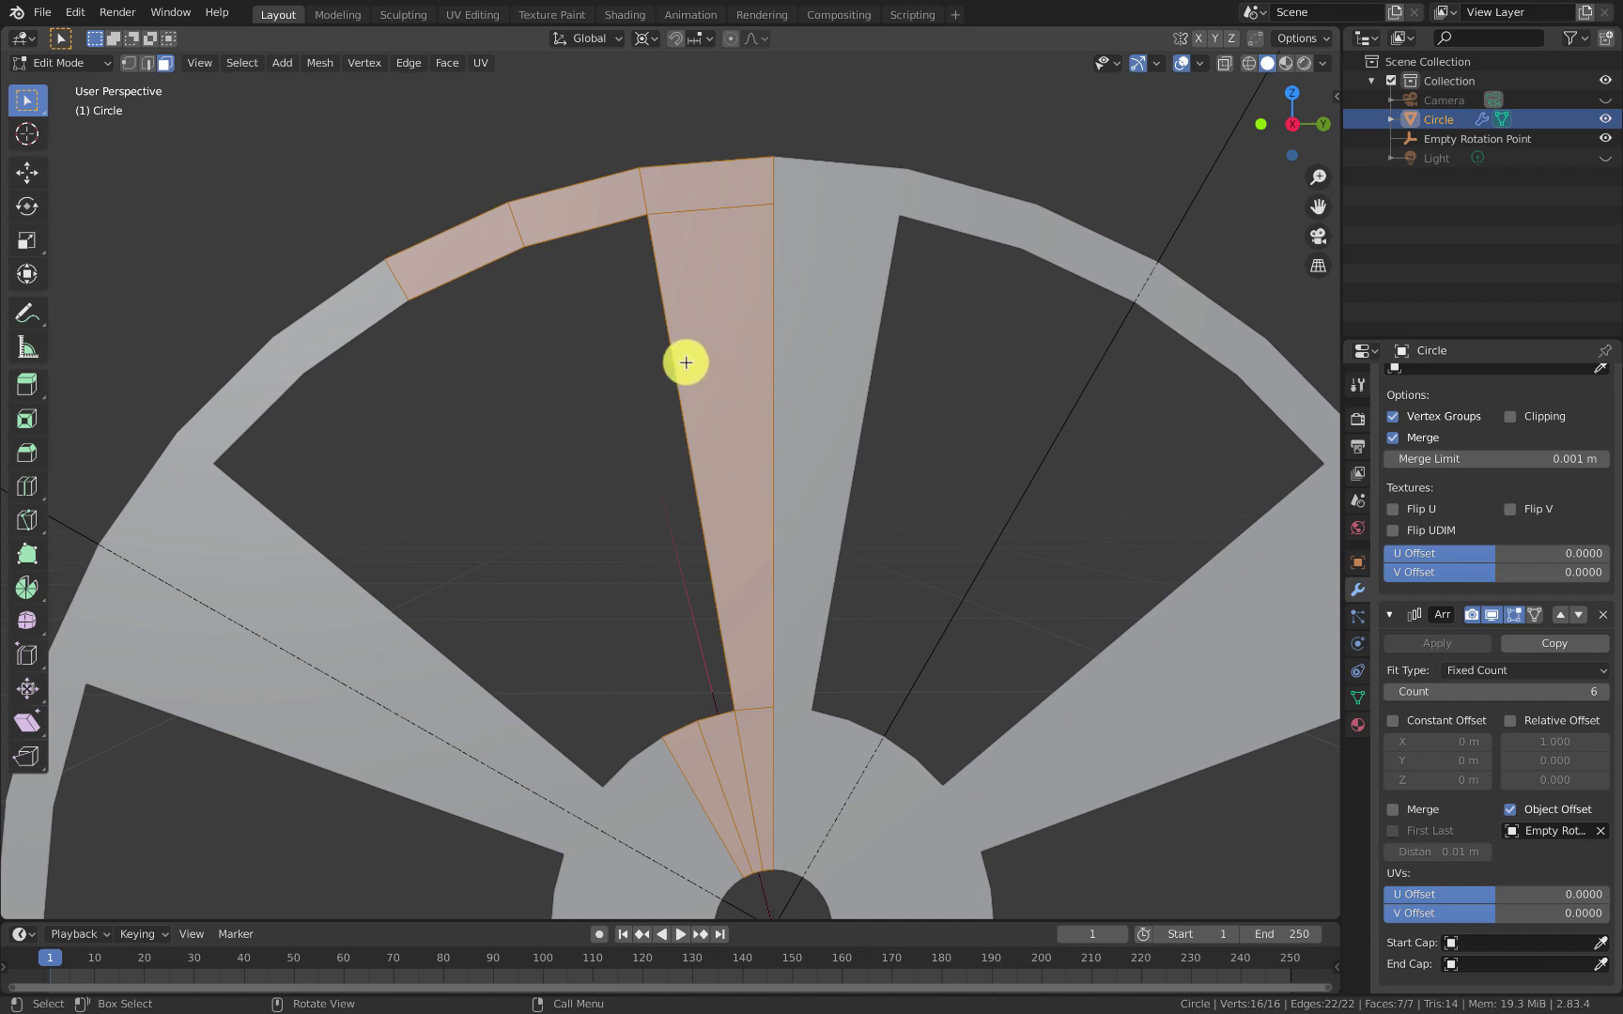
pyautogui.keyDown('shift'); pyautogui.moveTo(610, 338); pyautogui.dragTo(638, 459, button='middle'); pyautogui.keyUp('shift')
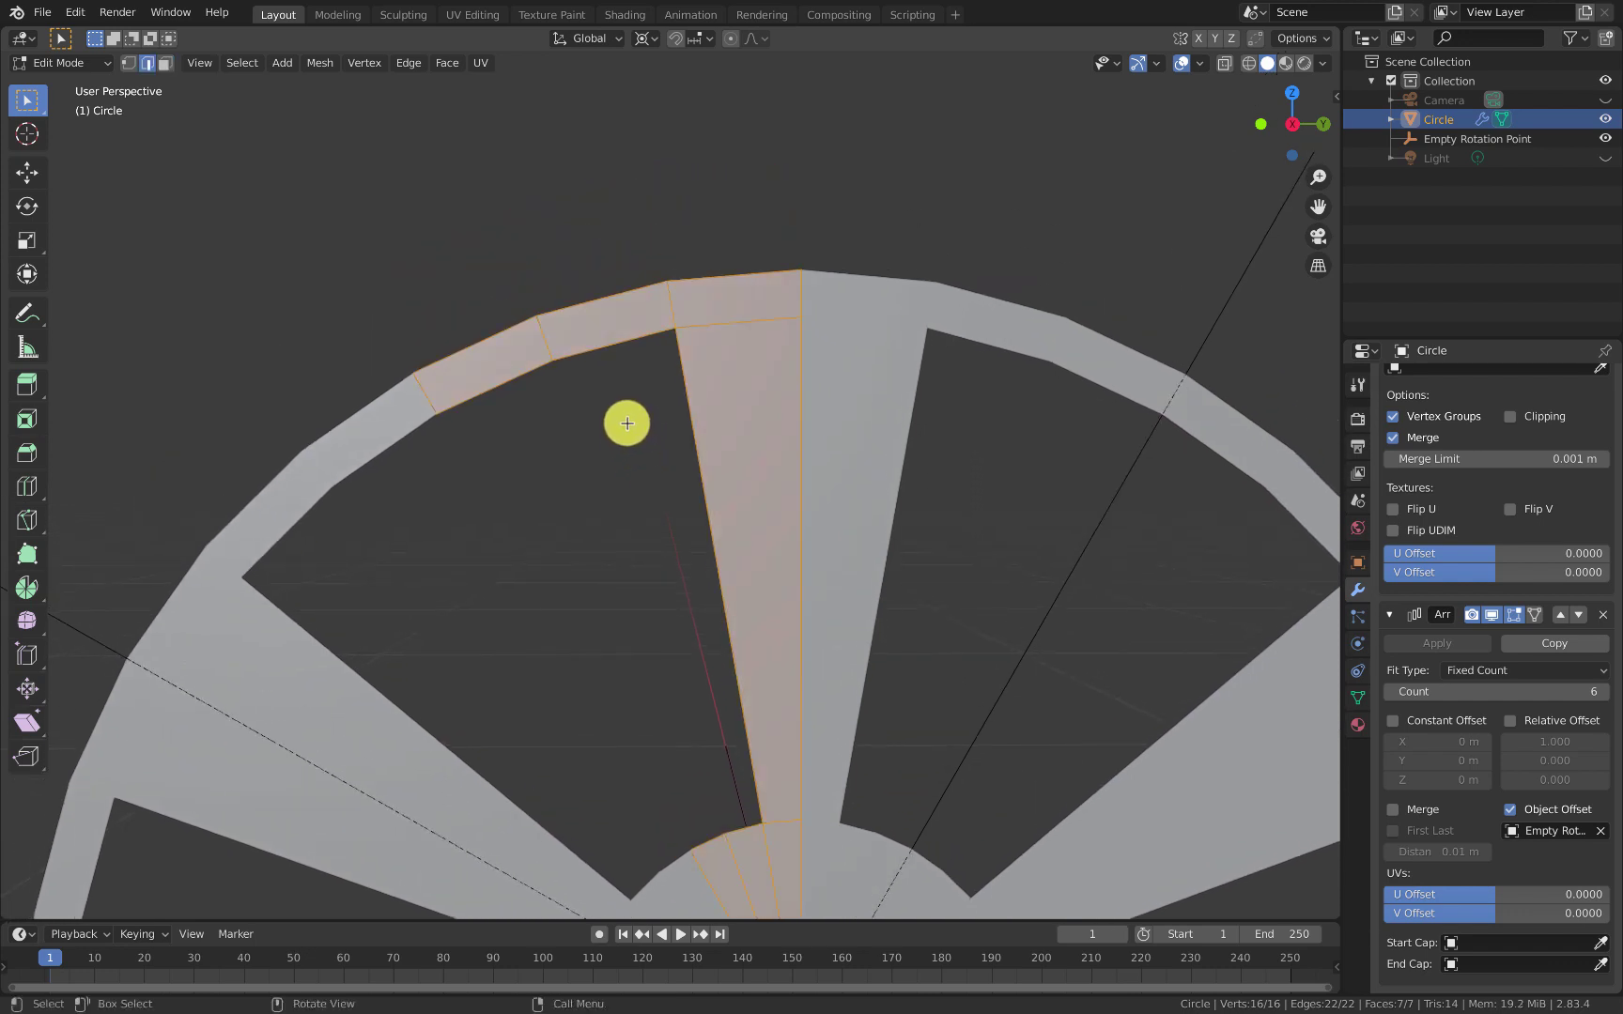
# Step: Select only the wedge's outer rim edges, inner rim edges along the opening, long spoke side edge and hub edges beside the opening
pyautogui.click(625, 420)
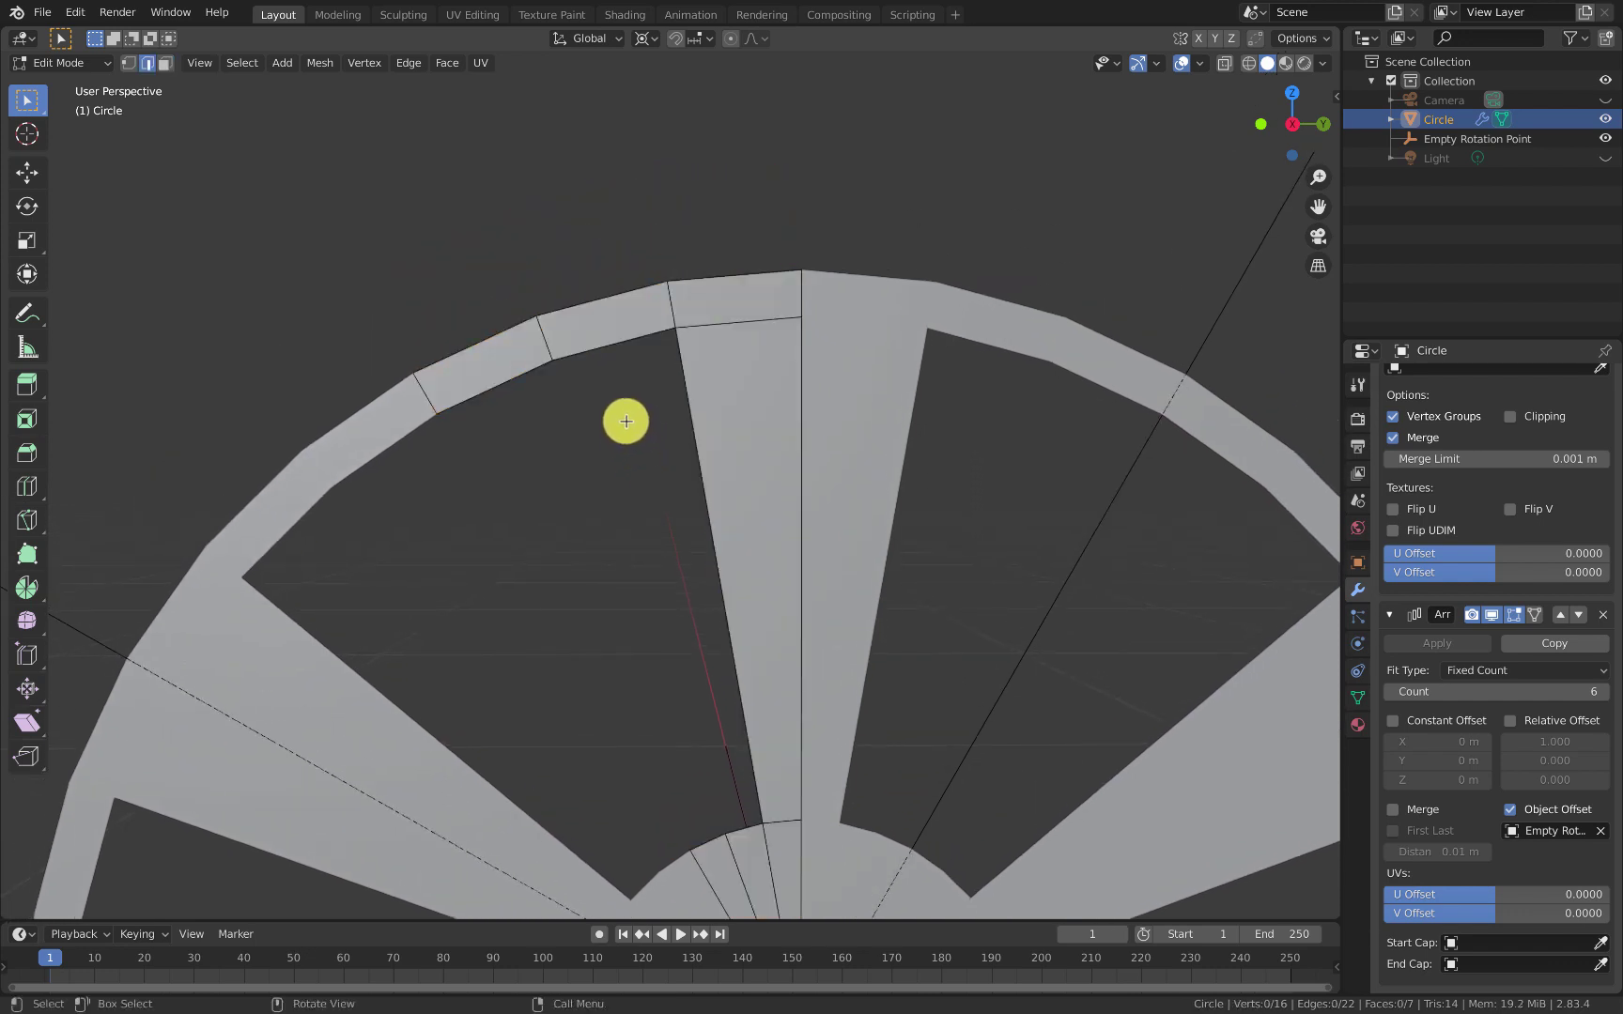
pyautogui.click(479, 343)
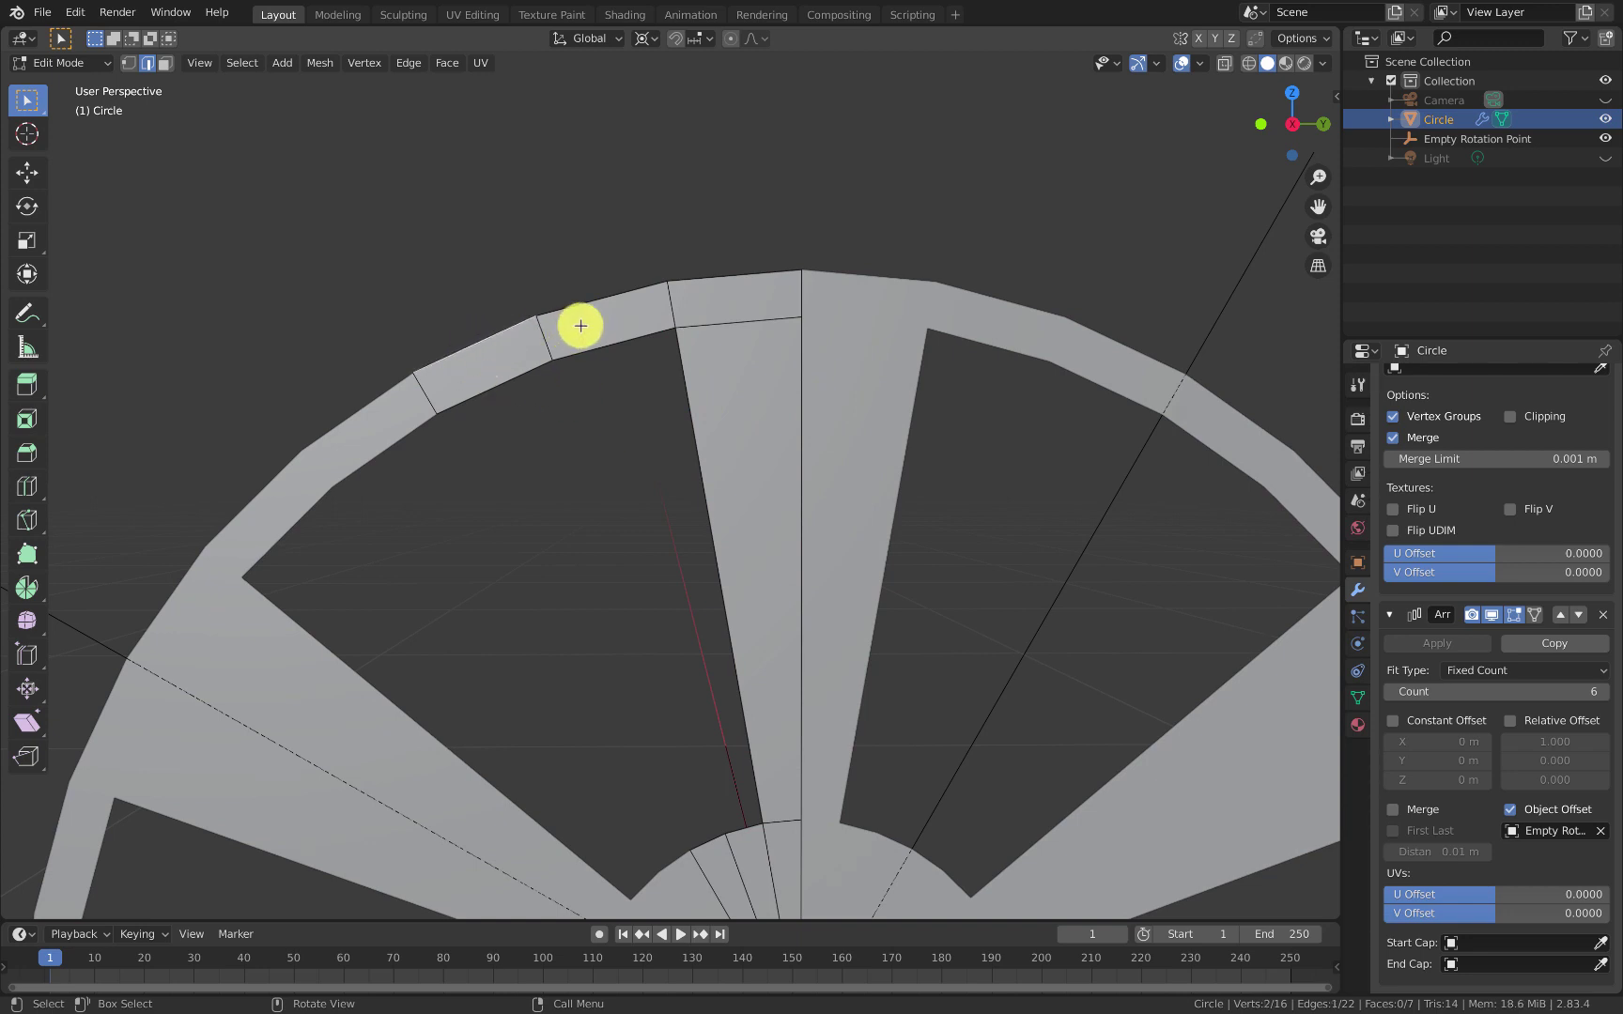
pyautogui.keyDown('shift'); pyautogui.click(601, 302); pyautogui.keyUp('shift')
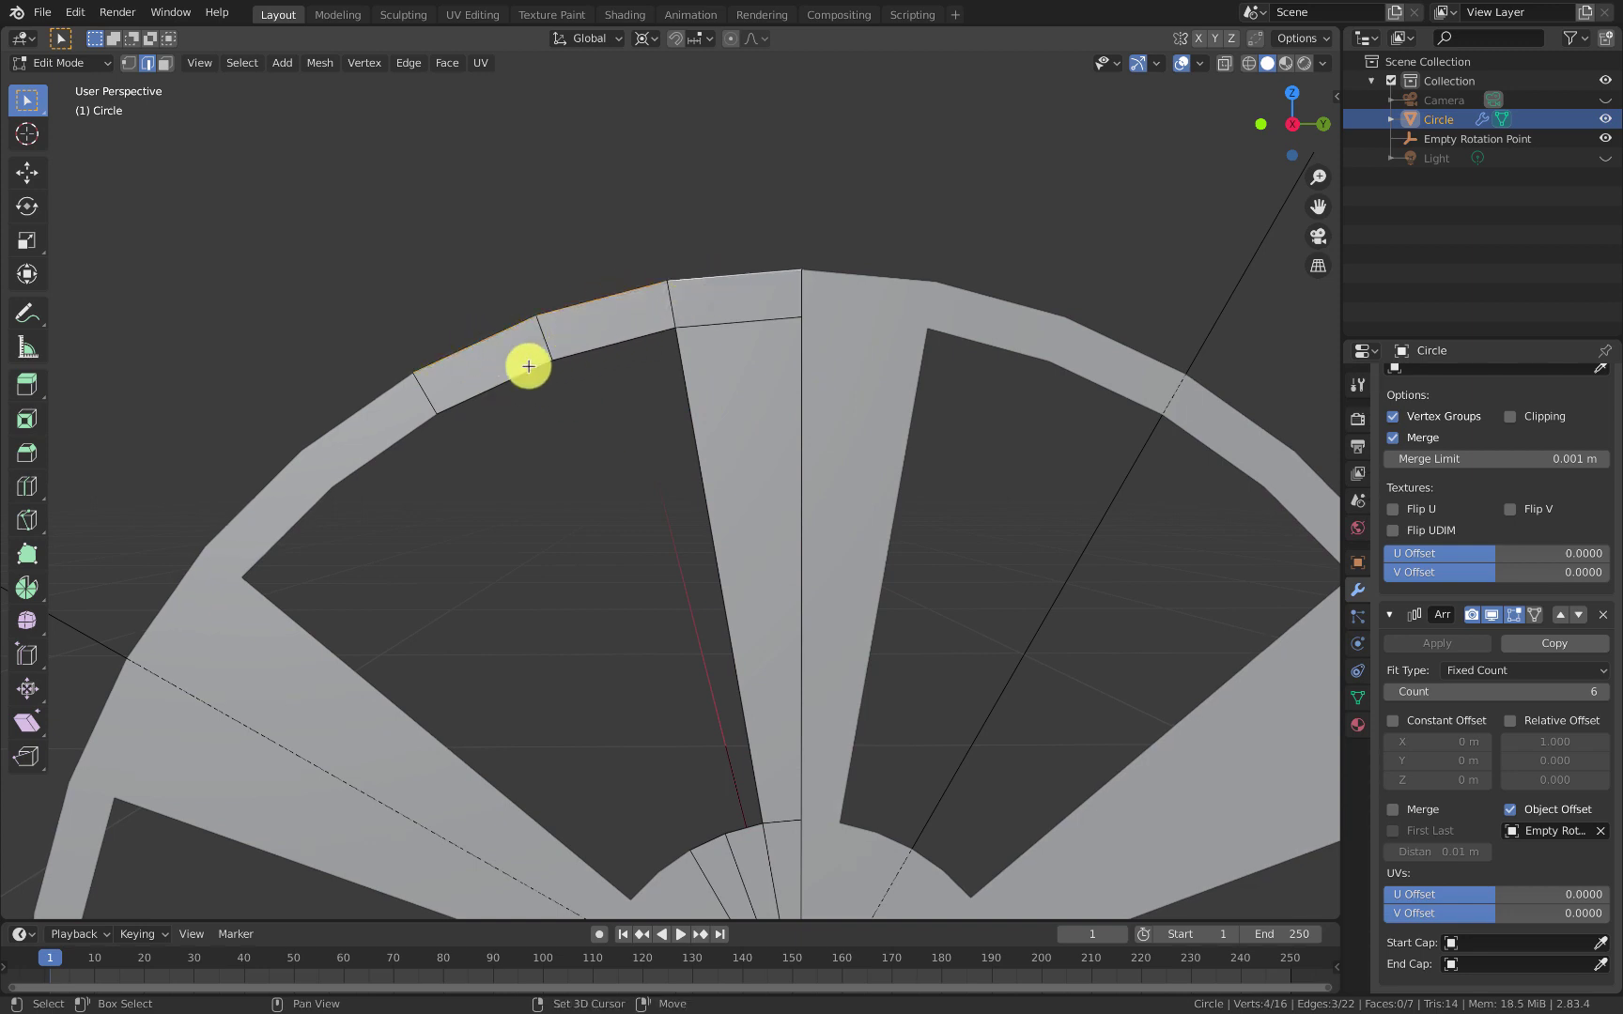
pyautogui.keyDown('shift'); pyautogui.click(601, 344); pyautogui.keyUp('shift')
pyautogui.keyDown('shift'); pyautogui.click(696, 460); pyautogui.keyUp('shift')
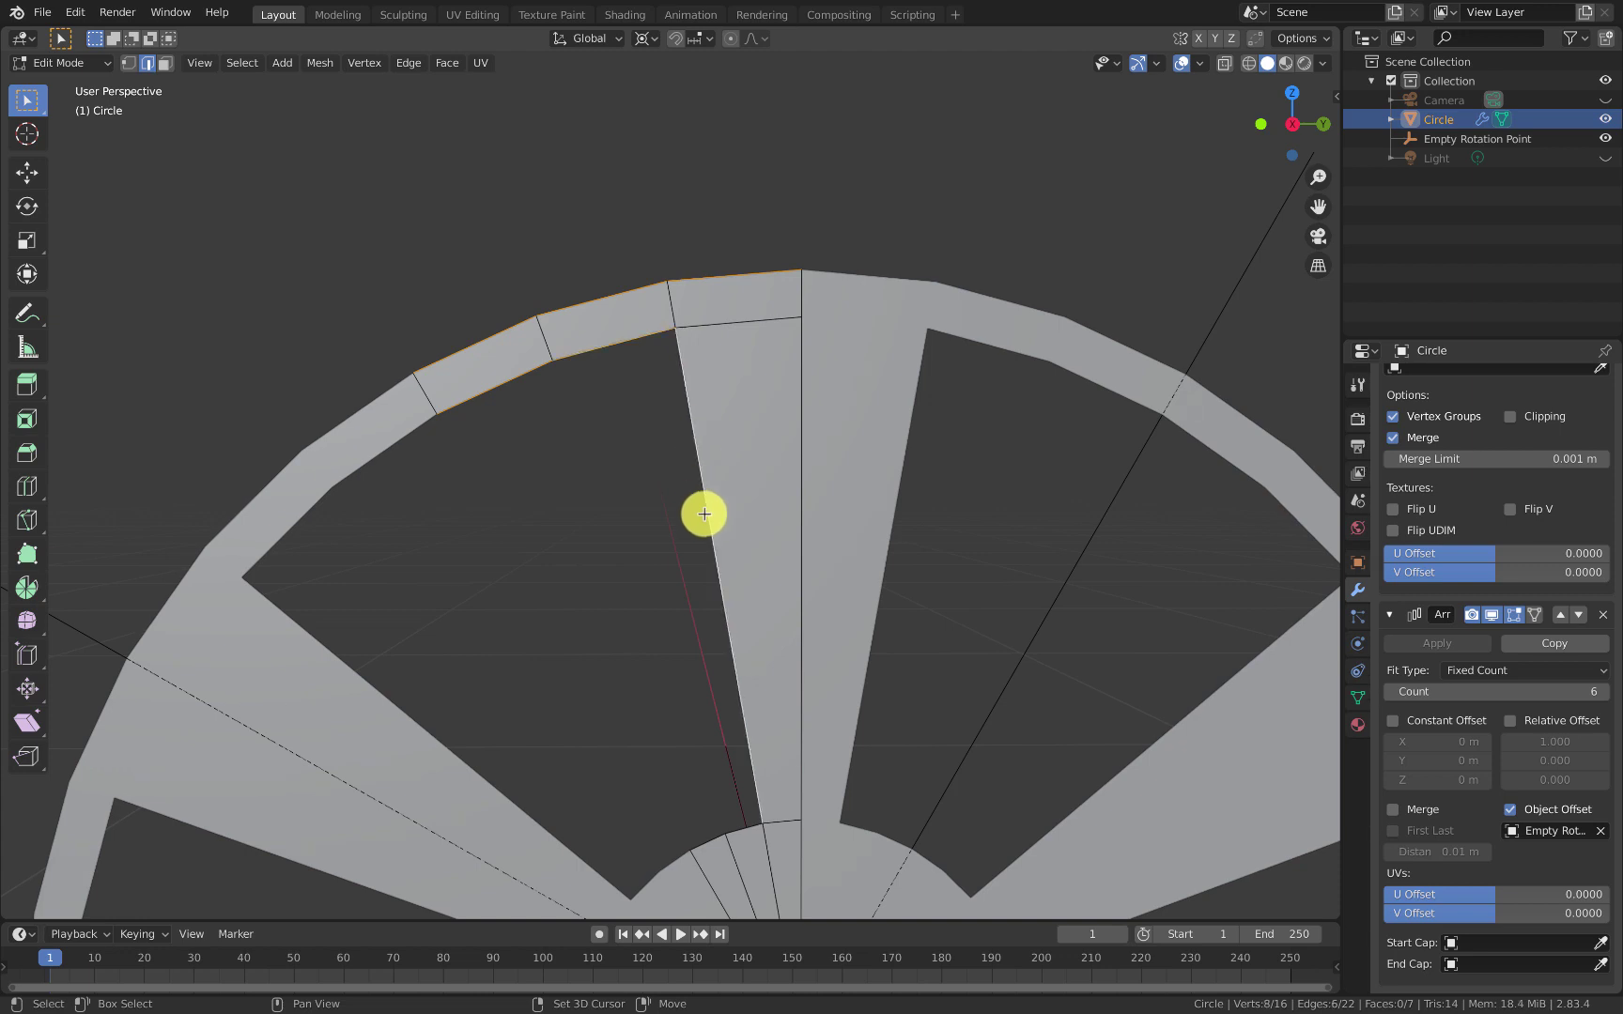
pyautogui.keyDown('shift'); pyautogui.click(710, 850); pyautogui.keyUp('shift')
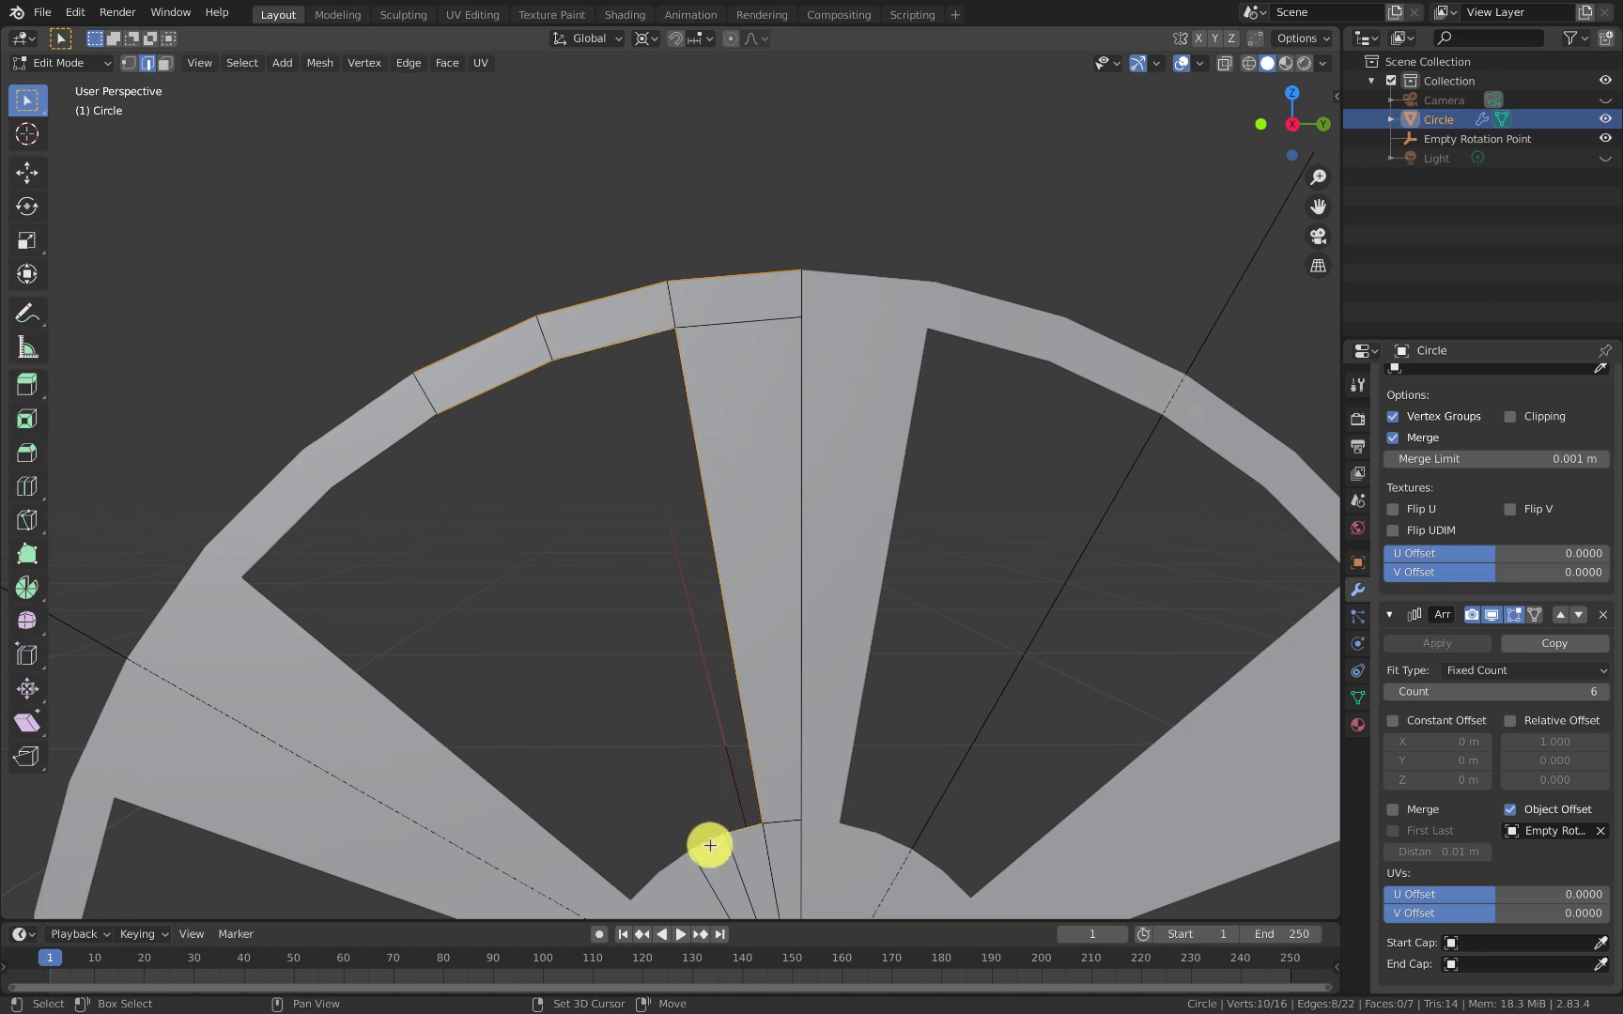
# Step: Extrude the selected rim, spoke and hub edges about -0.049 m along the global X axis to give the wheel depth
pyautogui.moveTo(743, 670); pyautogui.dragTo(883, 708, button='middle')
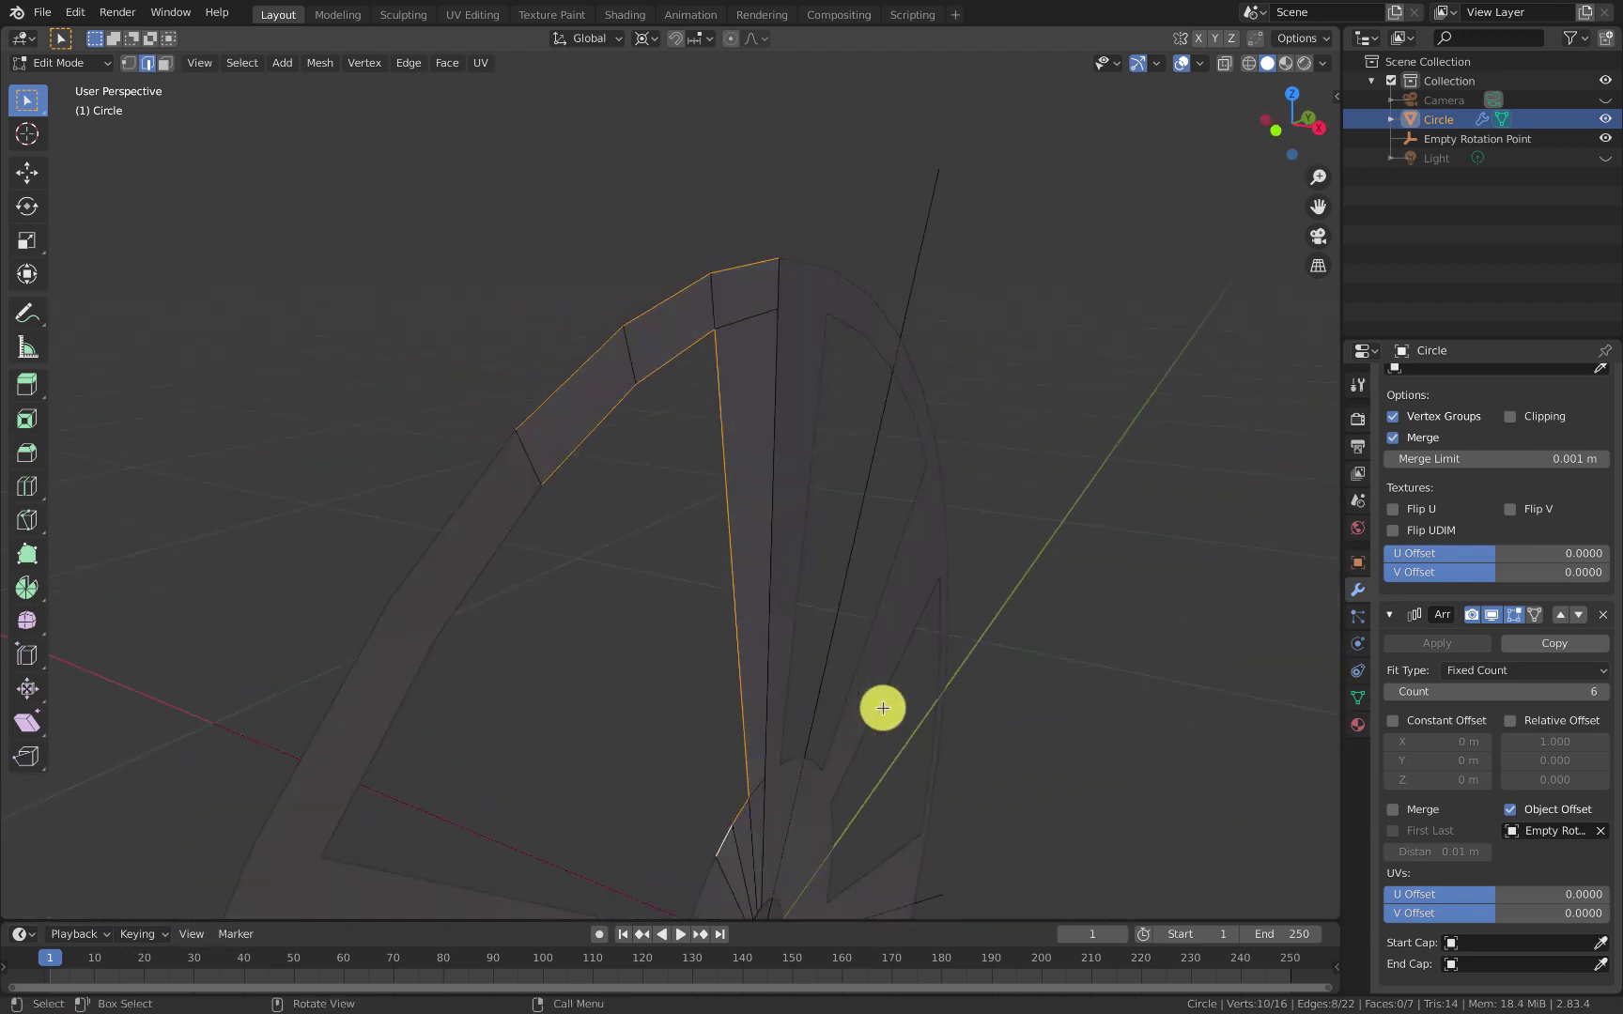
pyautogui.press('e')
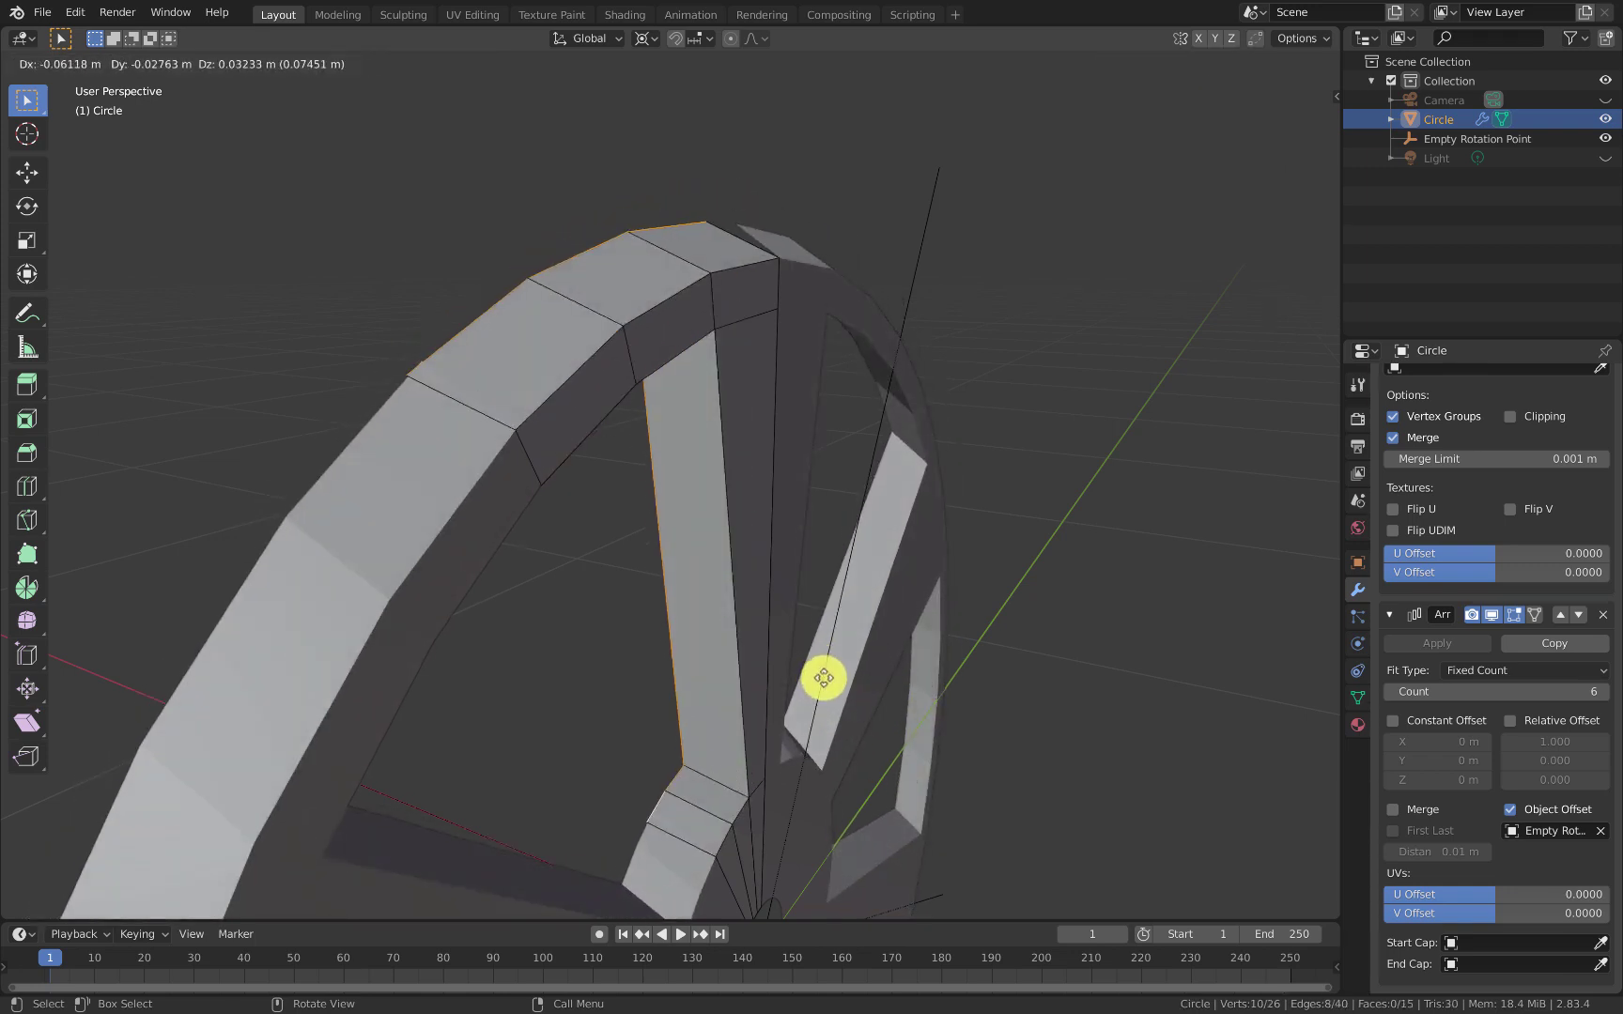
pyautogui.press('x')
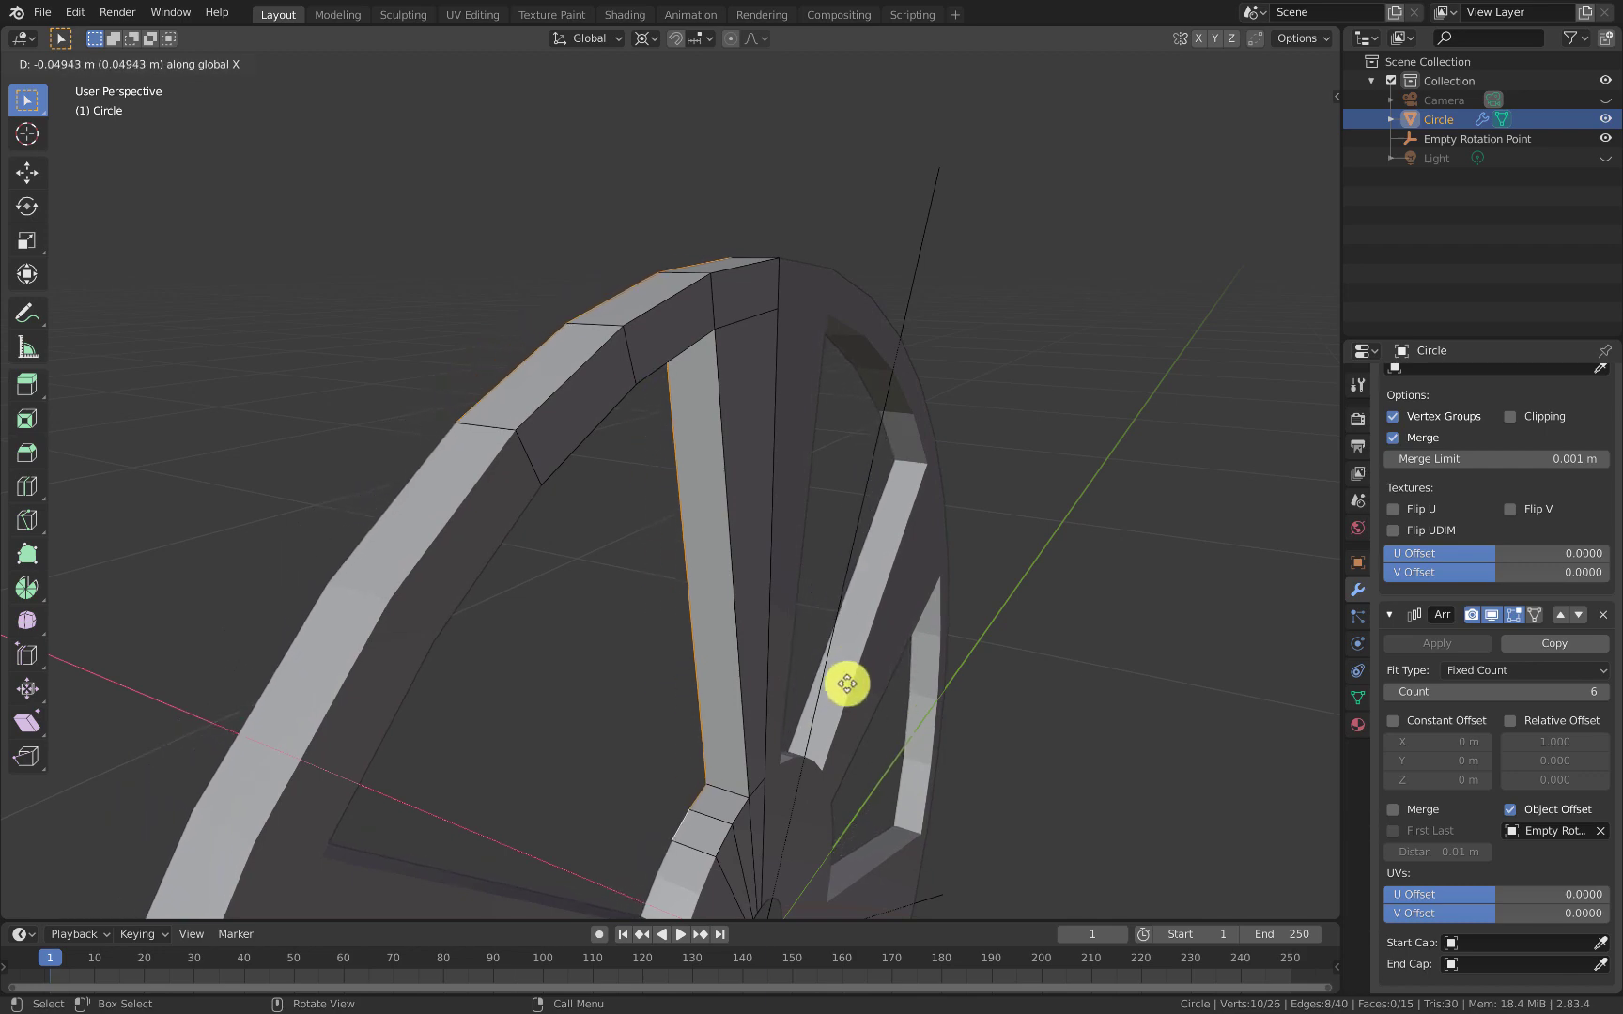
pyautogui.click(846, 683)
# Step: Add one loop cut across the hub part of the wedge and slide it outward to a factor of about 0.602
pyautogui.scroll(-5, 883, 638)
pyautogui.moveTo(883, 638); pyautogui.dragTo(737, 606, button='middle')
pyautogui.scroll(5, 706, 591)
pyautogui.keyDown('shift'); pyautogui.moveTo(642, 575); pyautogui.dragTo(829, 367, button='middle'); pyautogui.keyUp('shift')
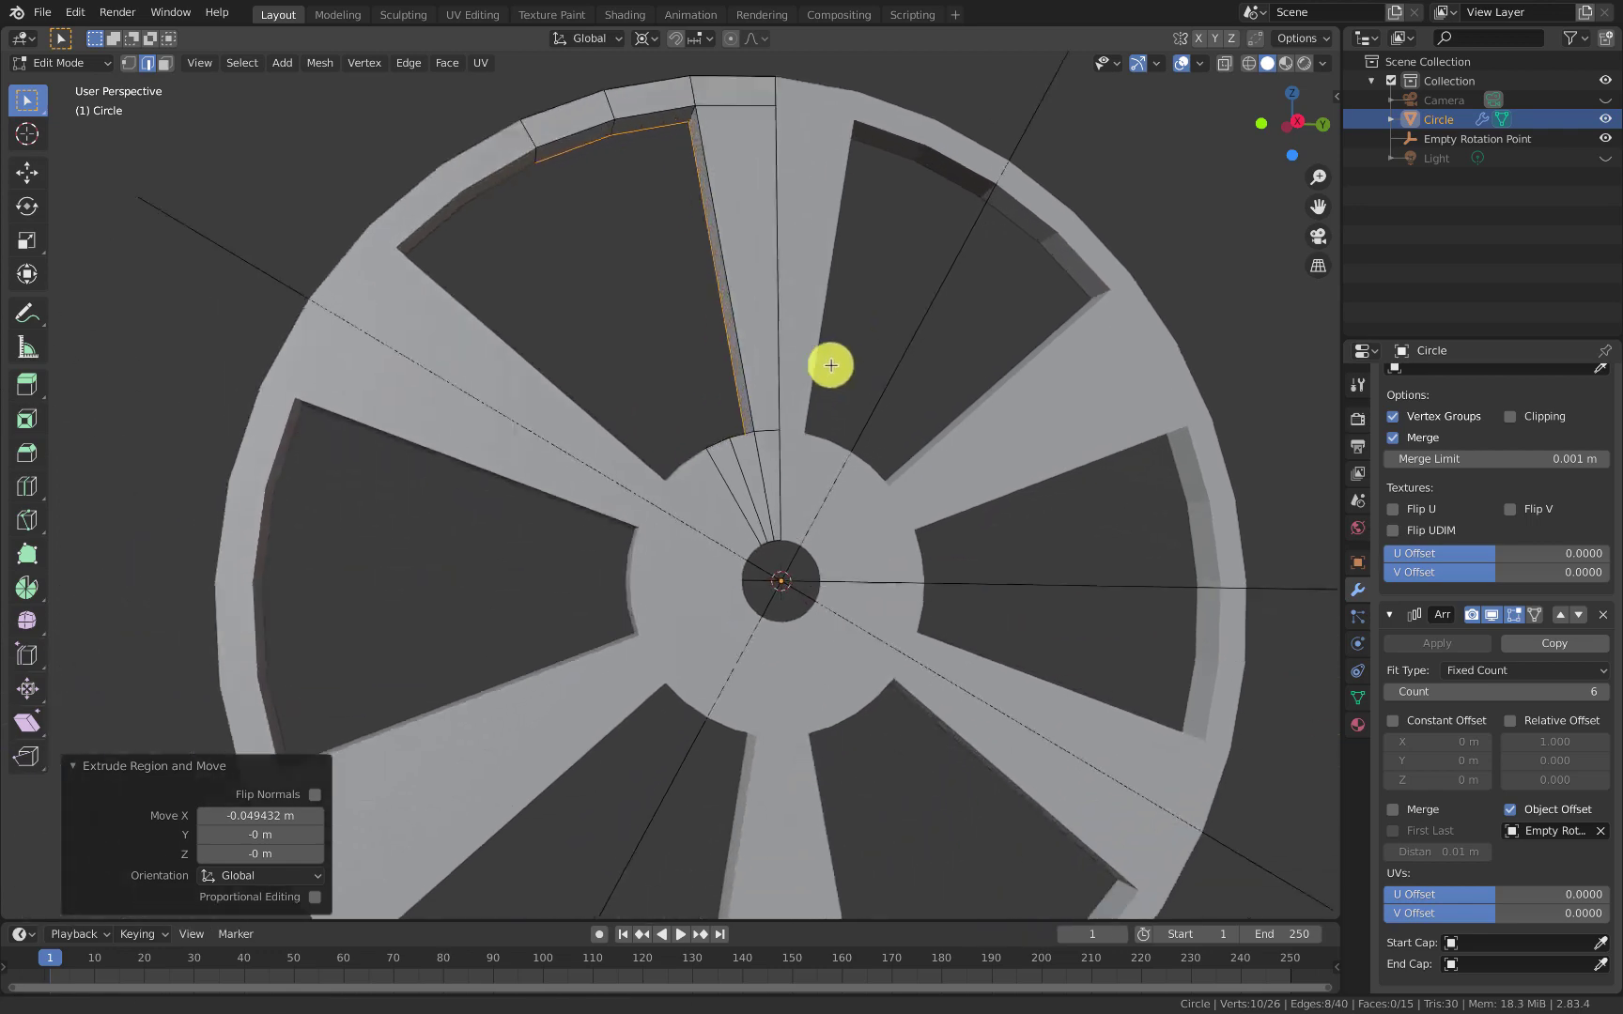
pyautogui.scroll(1, 824, 468)
pyautogui.moveTo(823, 468); pyautogui.dragTo(878, 516, button='middle')
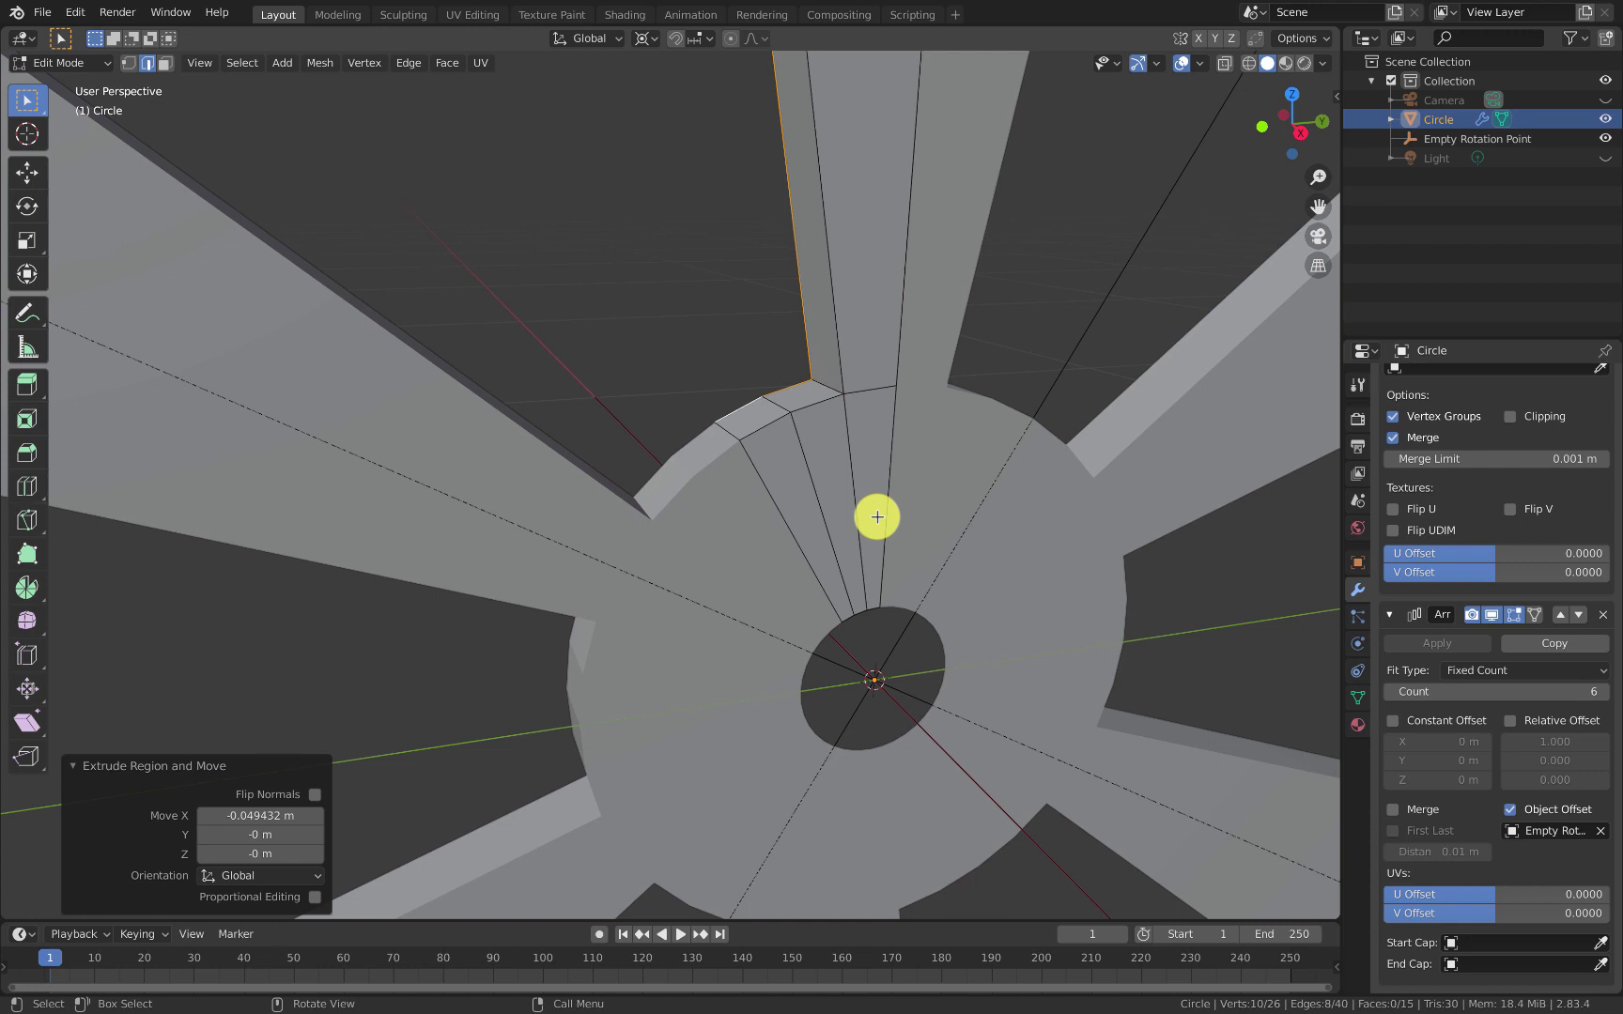
pyautogui.hotkey('ctrl', 'r')
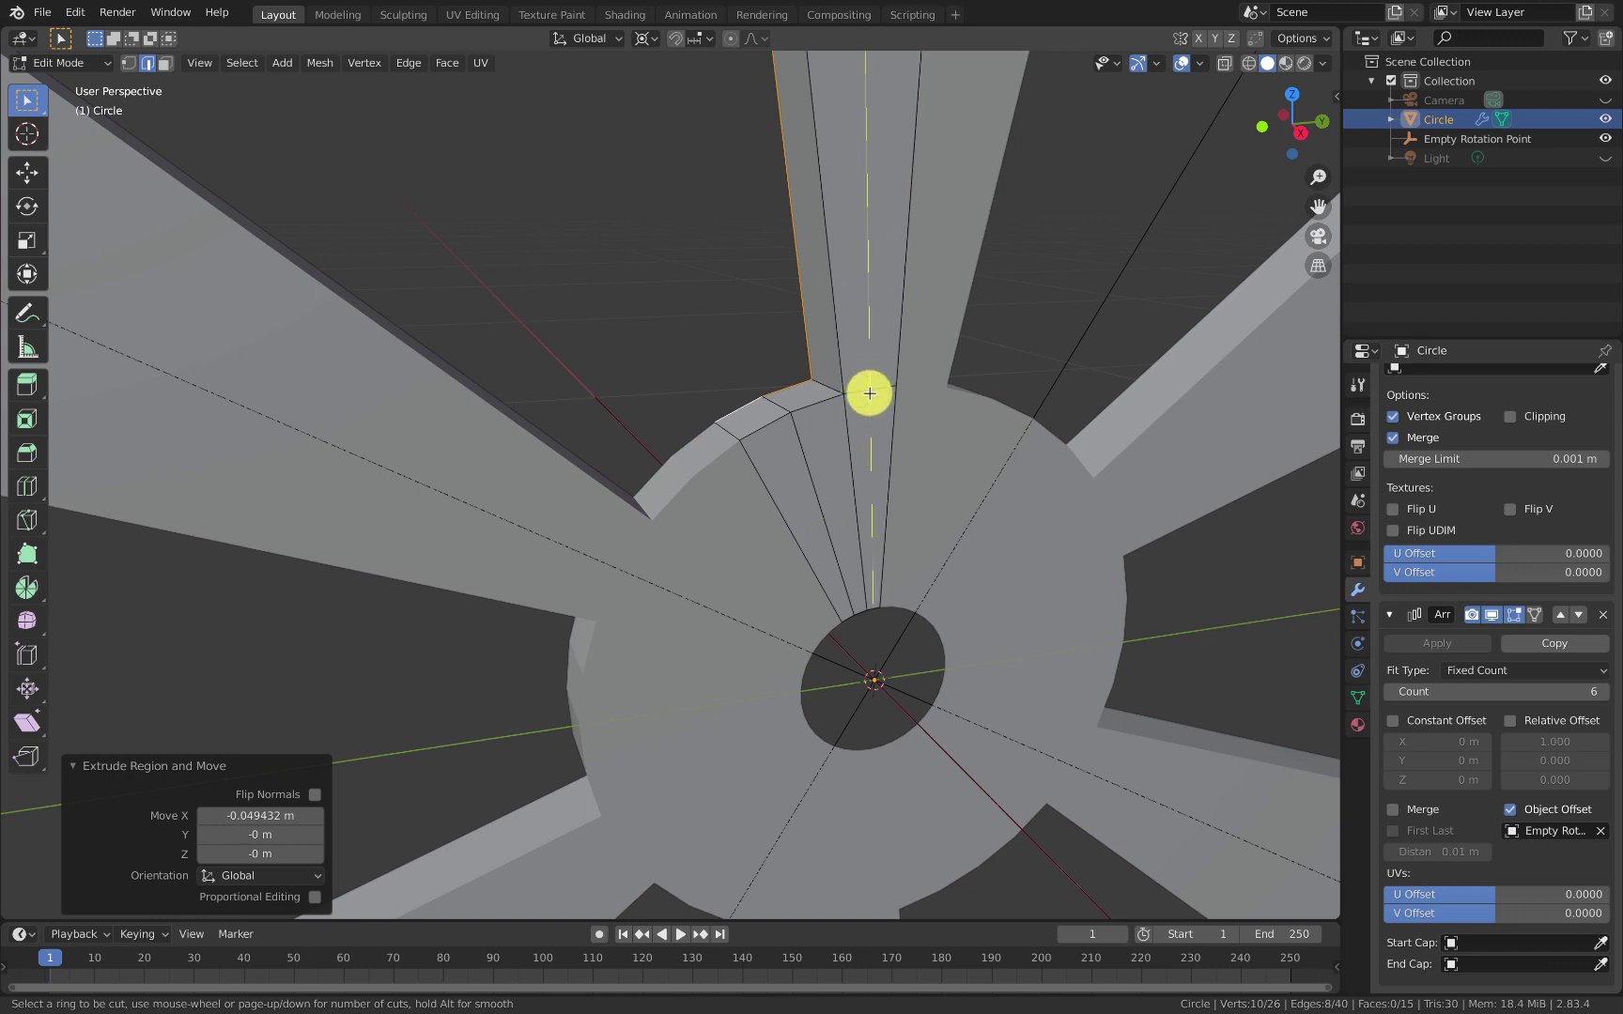
pyautogui.click(892, 507)
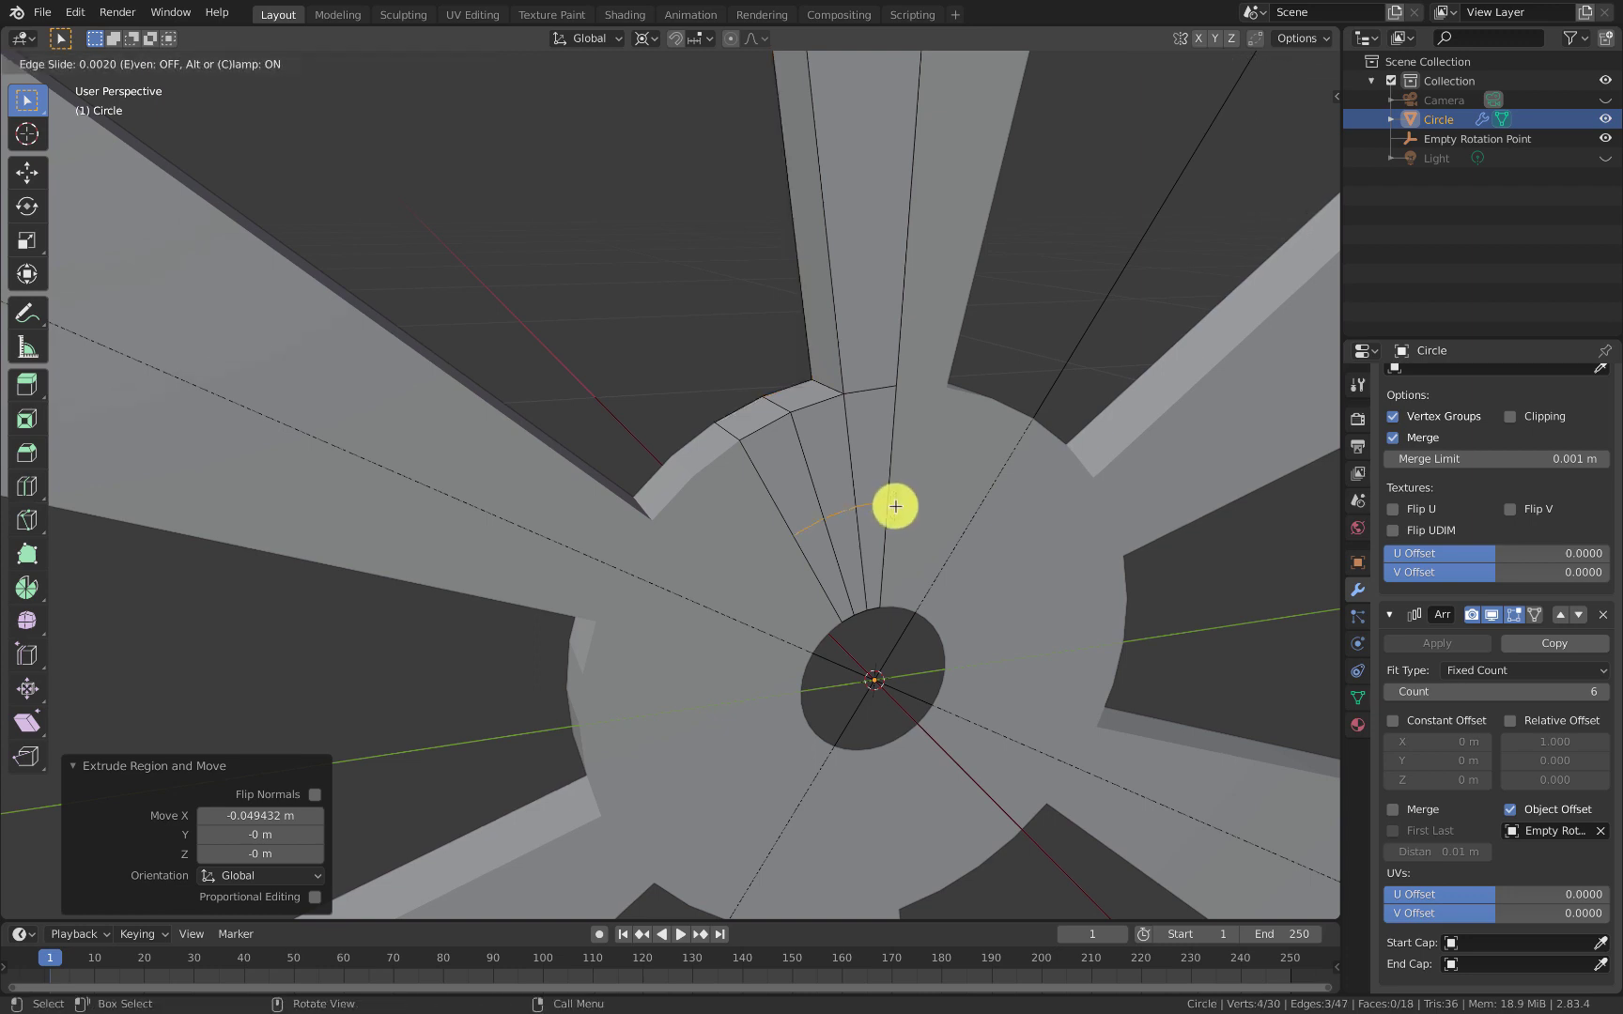
pyautogui.moveTo(895, 507); pyautogui.dragTo(888, 449)
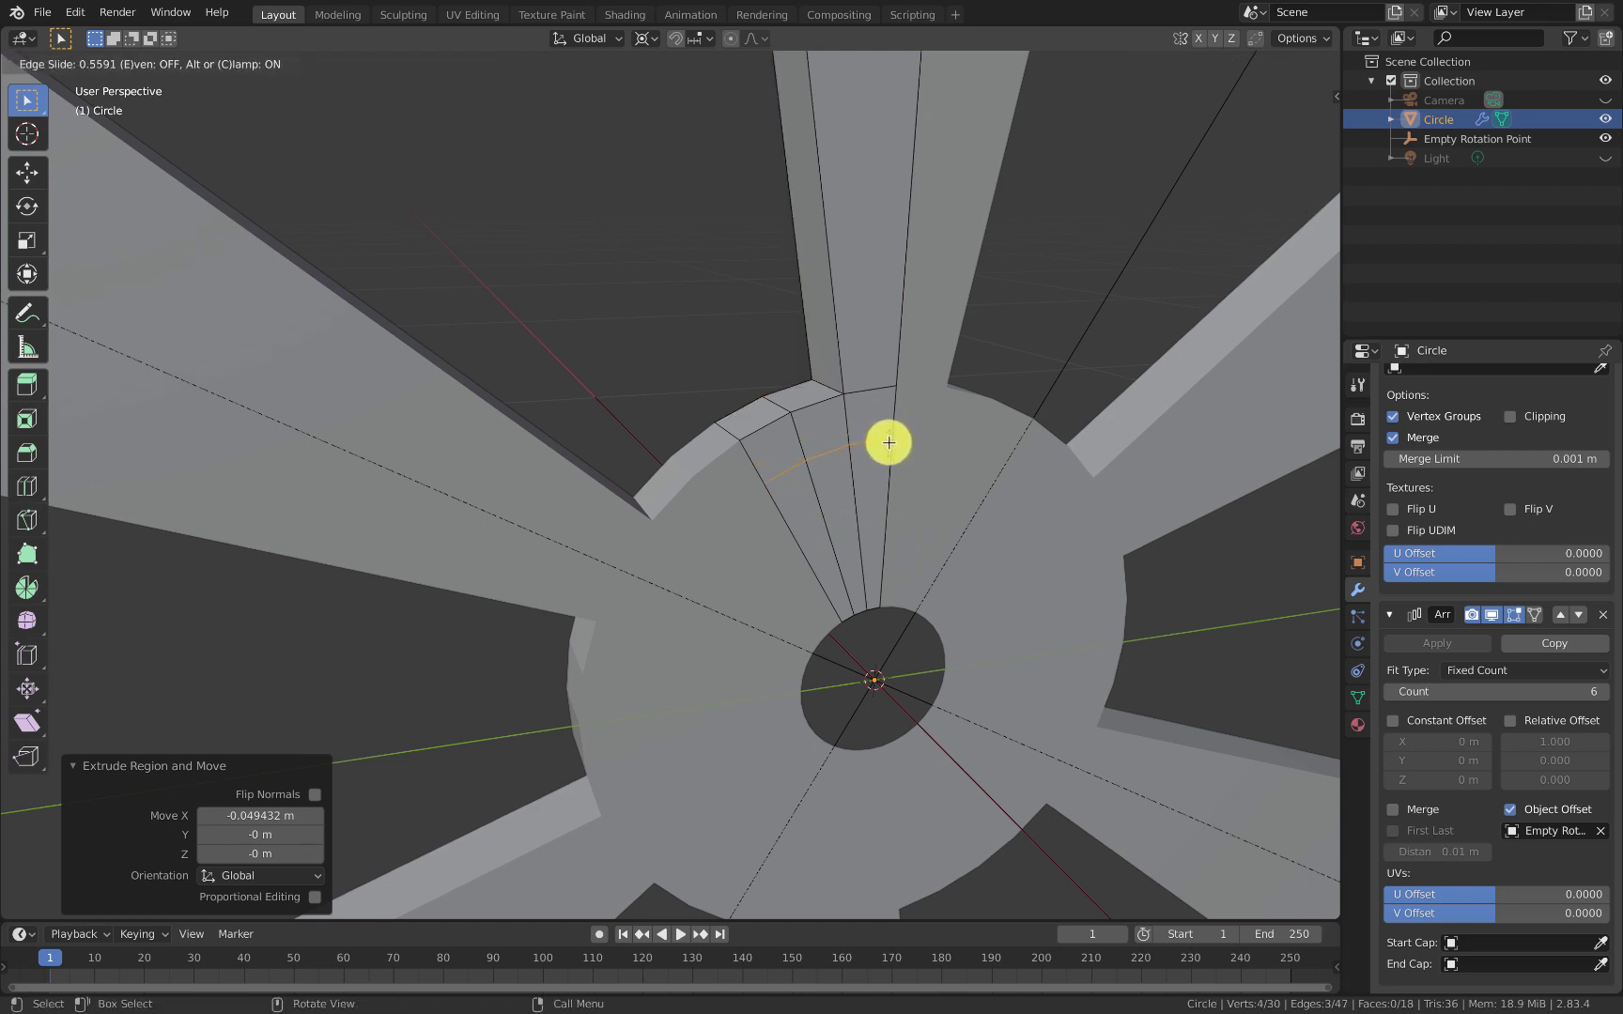
pyautogui.click(889, 439)
pyautogui.press('r')
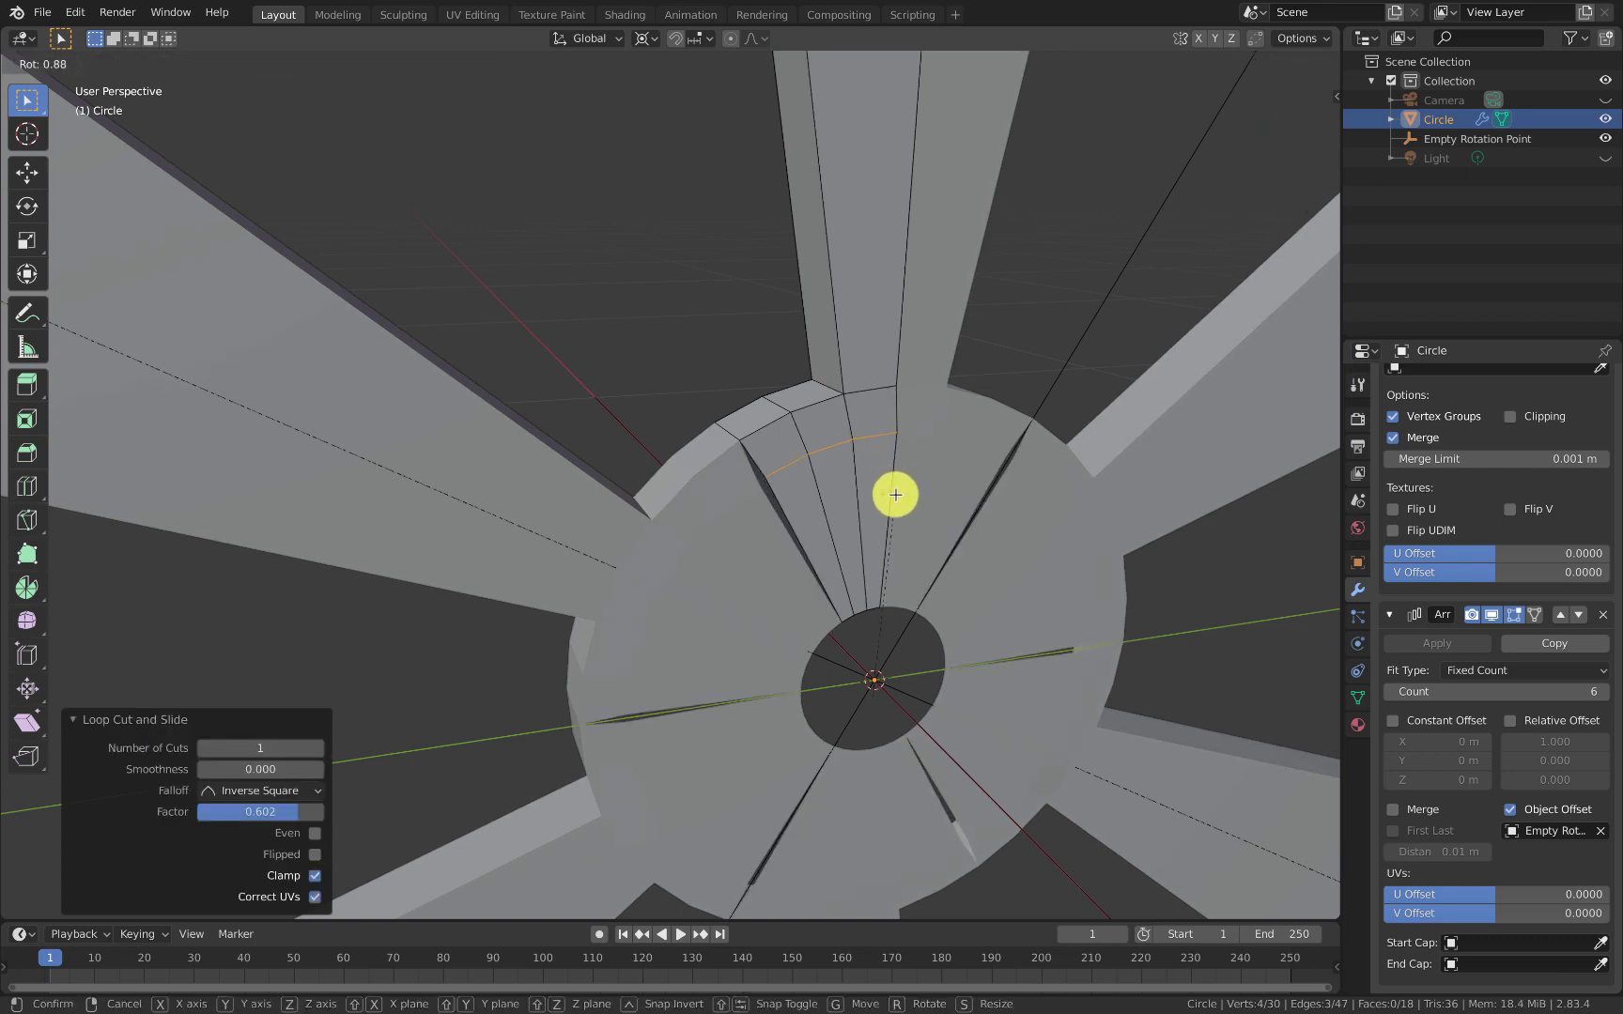
pyautogui.press('Escape')
pyautogui.press('r')
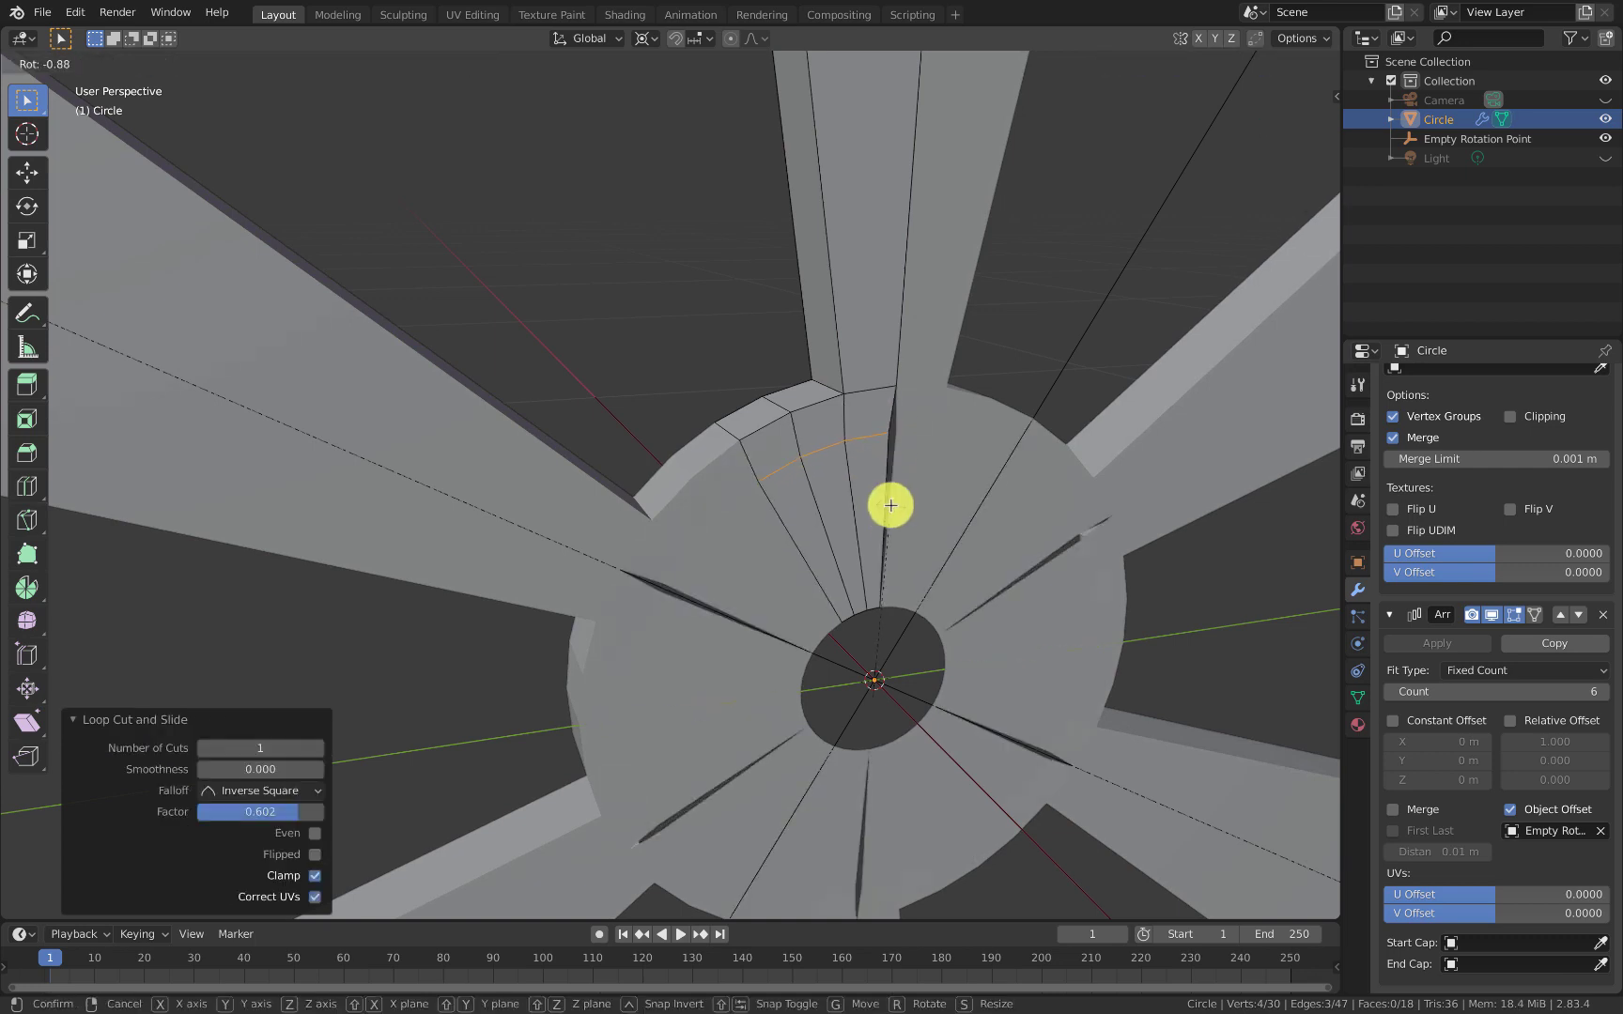
pyautogui.press('Escape')
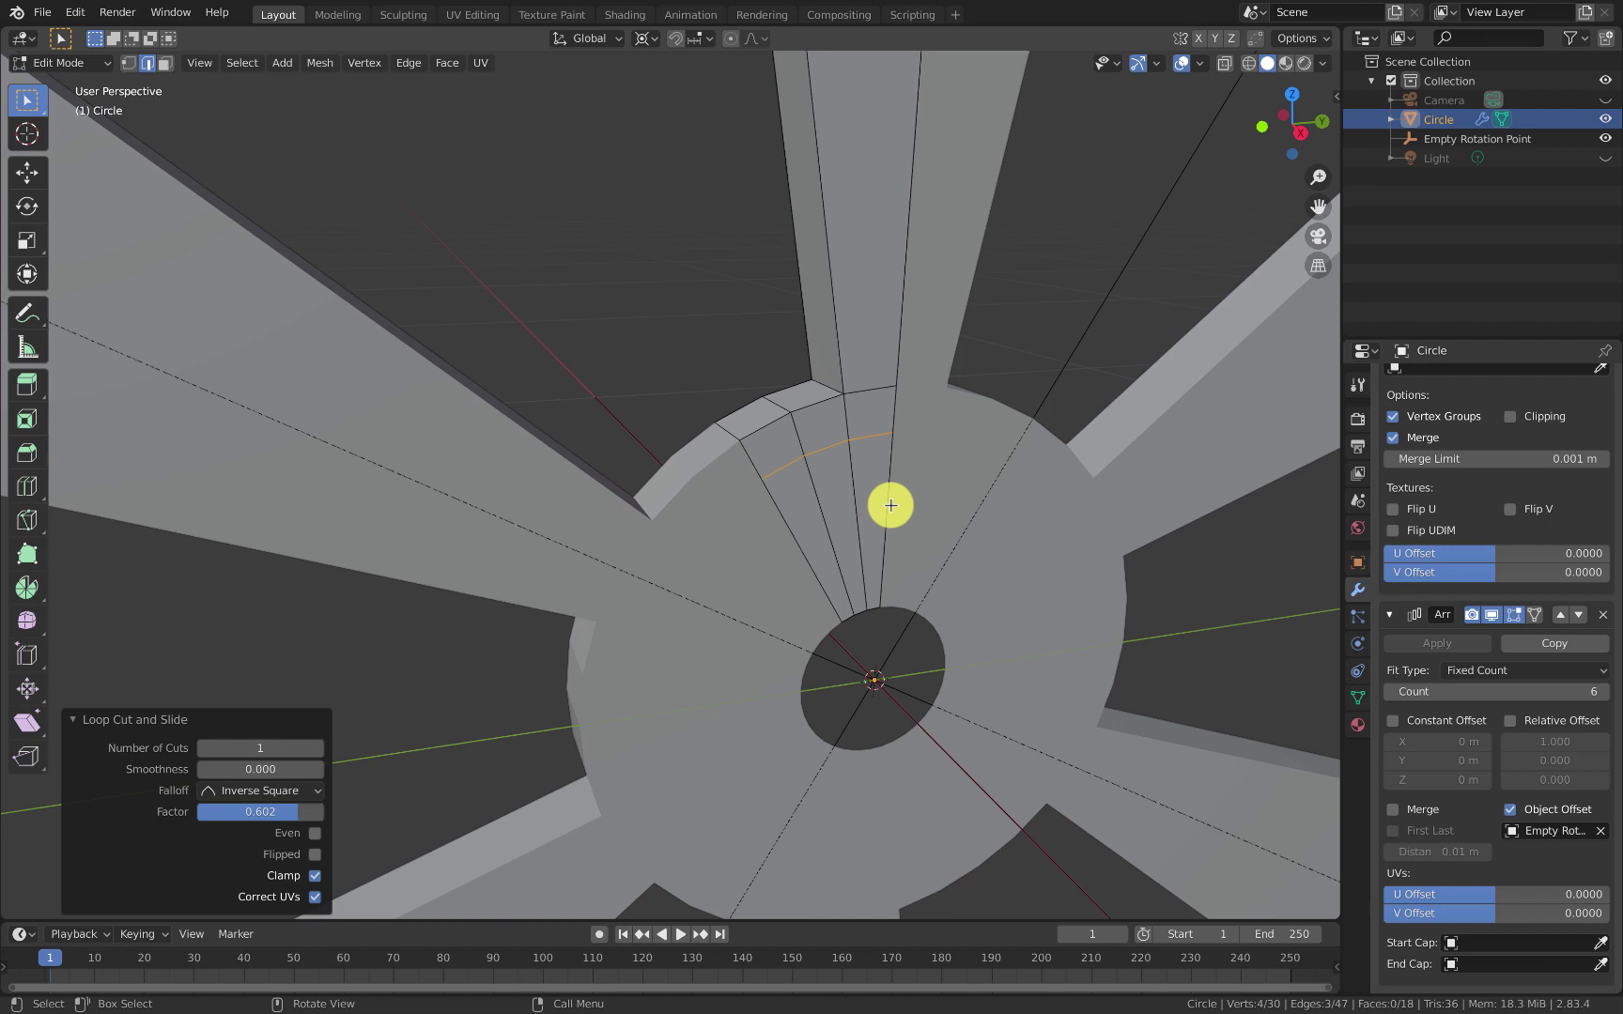
pyautogui.press('r')
pyautogui.press('Escape')
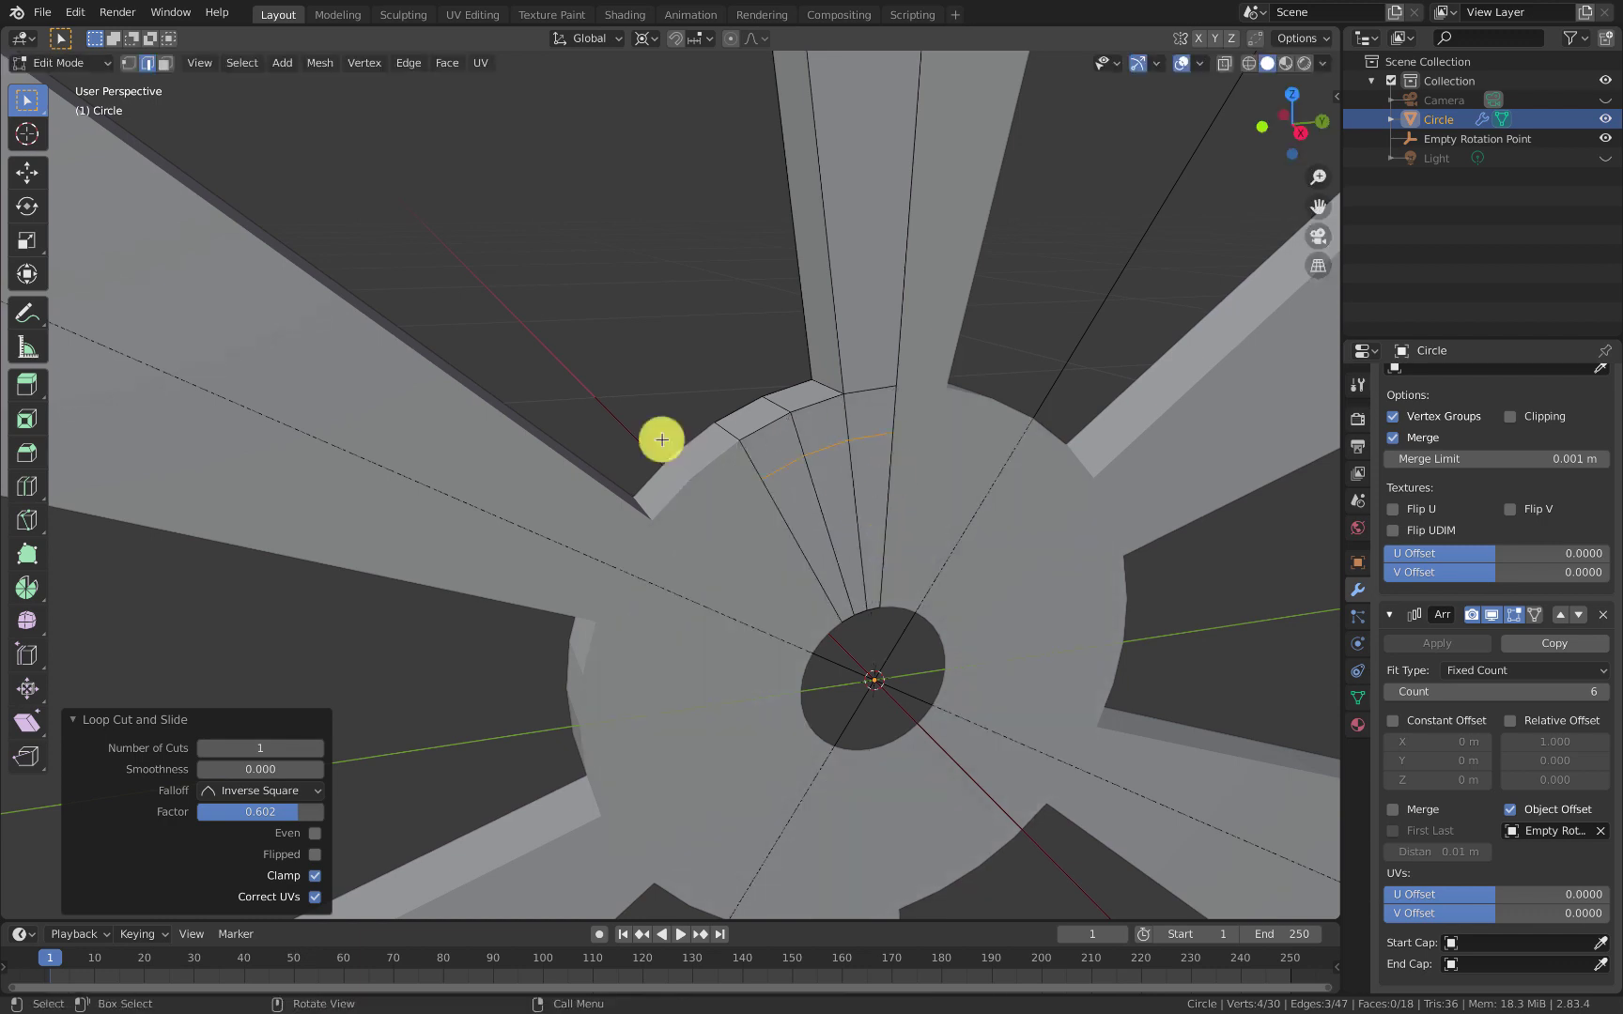
# Step: Add a second loop cut across the hub part of the wedge, slid toward the centre hole to a factor of about -0.443
pyautogui.click(688, 351)
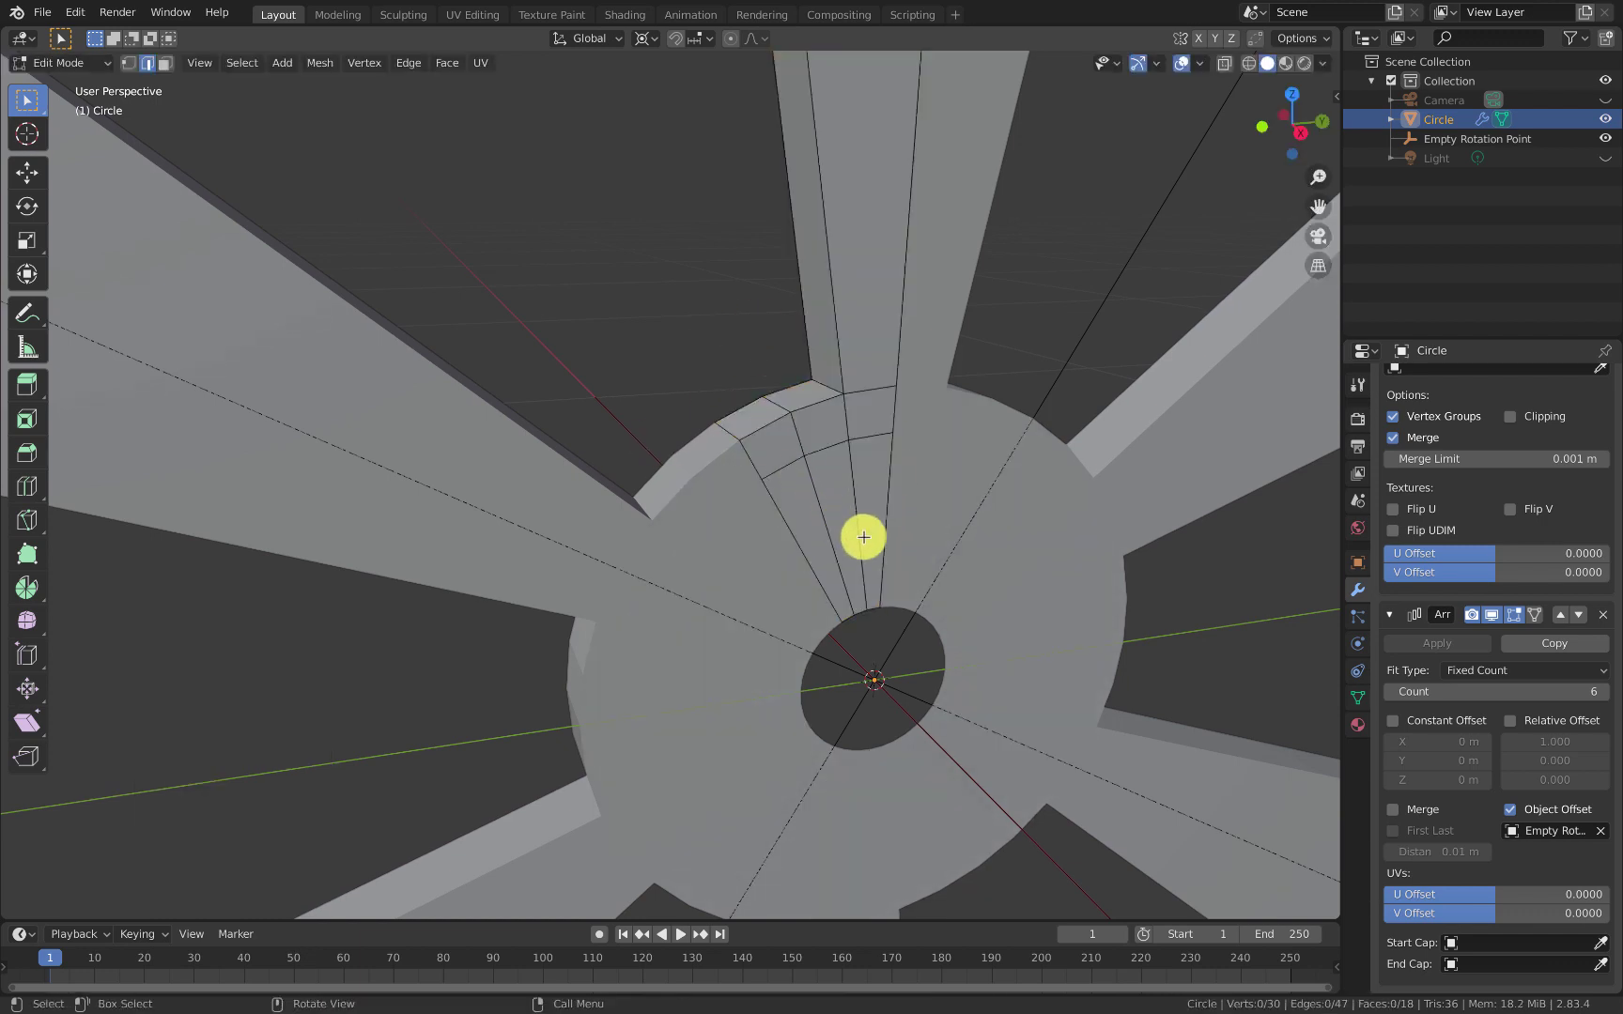
pyautogui.click(852, 507)
pyautogui.scroll(-5, 899, 424)
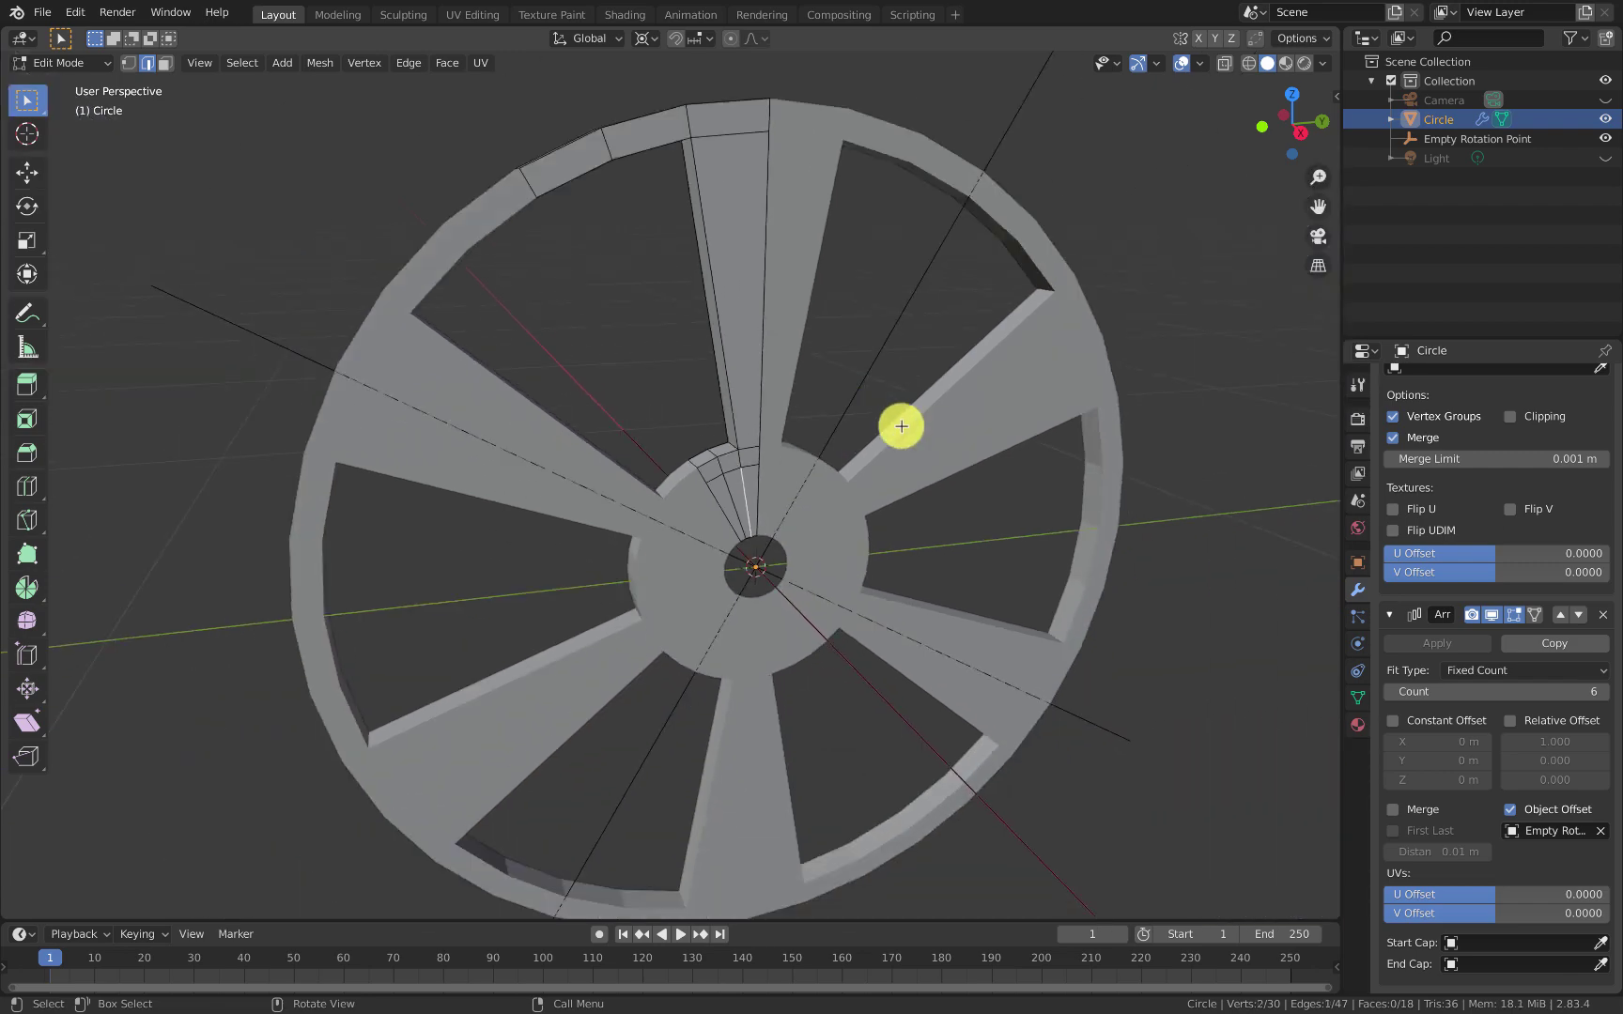
pyautogui.scroll(4, 822, 487)
pyautogui.keyDown('alt'); pyautogui.click(803, 410); pyautogui.keyUp('alt')
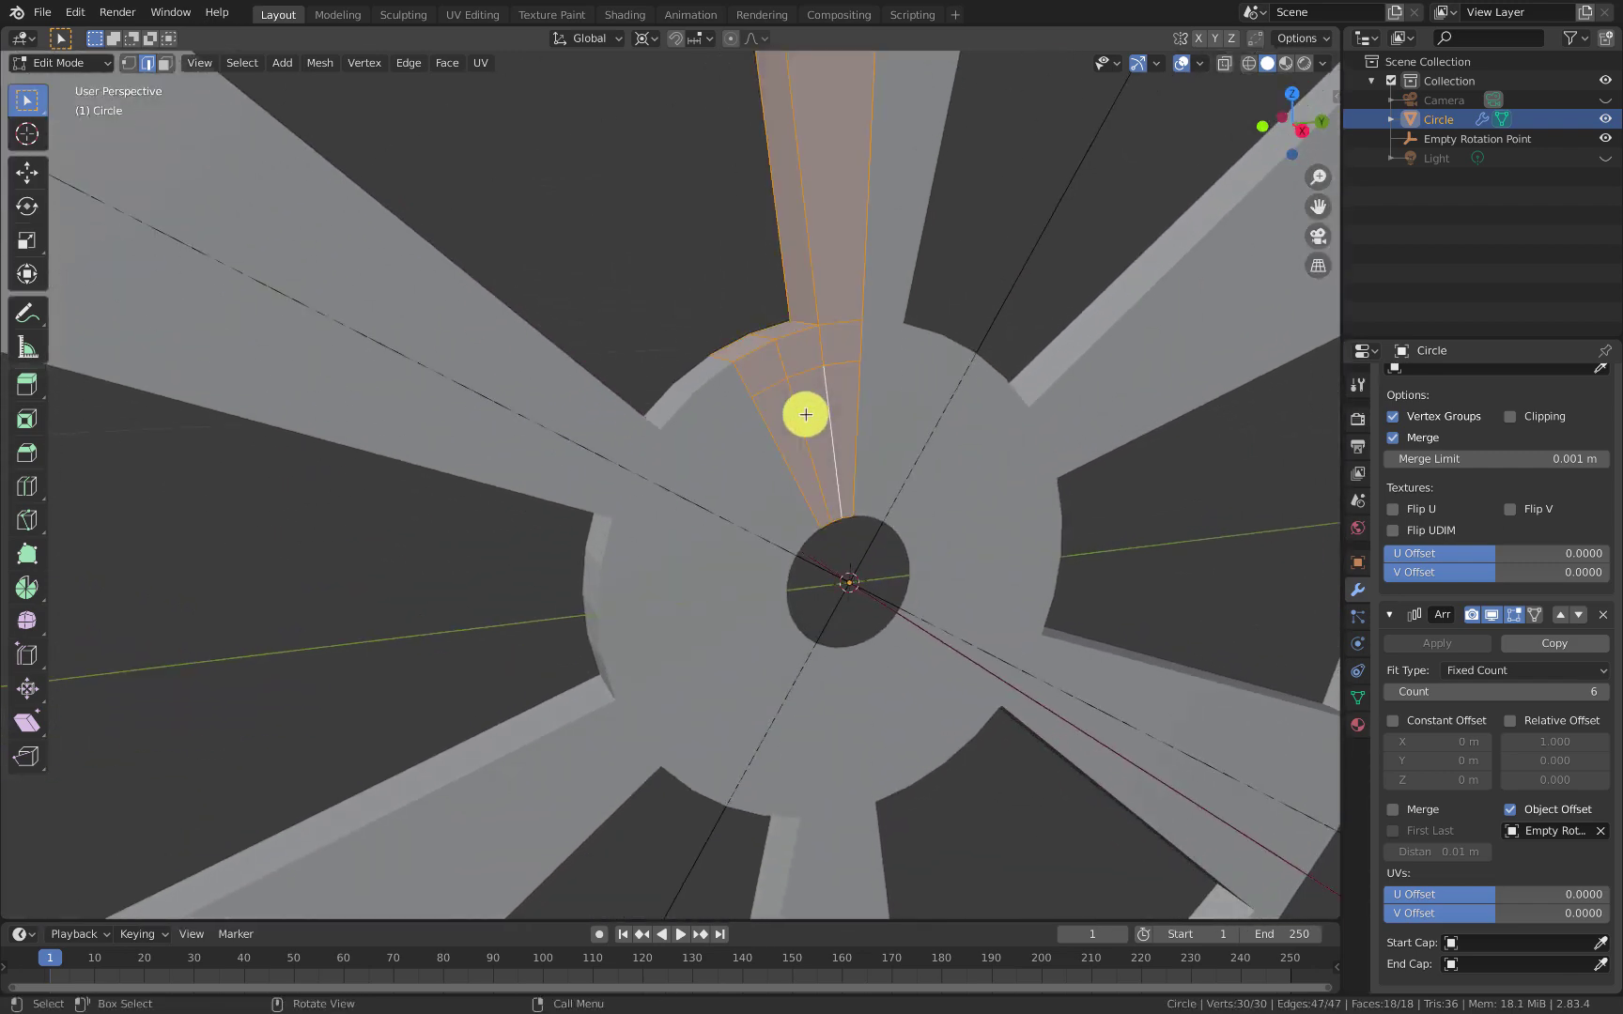
pyautogui.hotkey('alt', 'a')
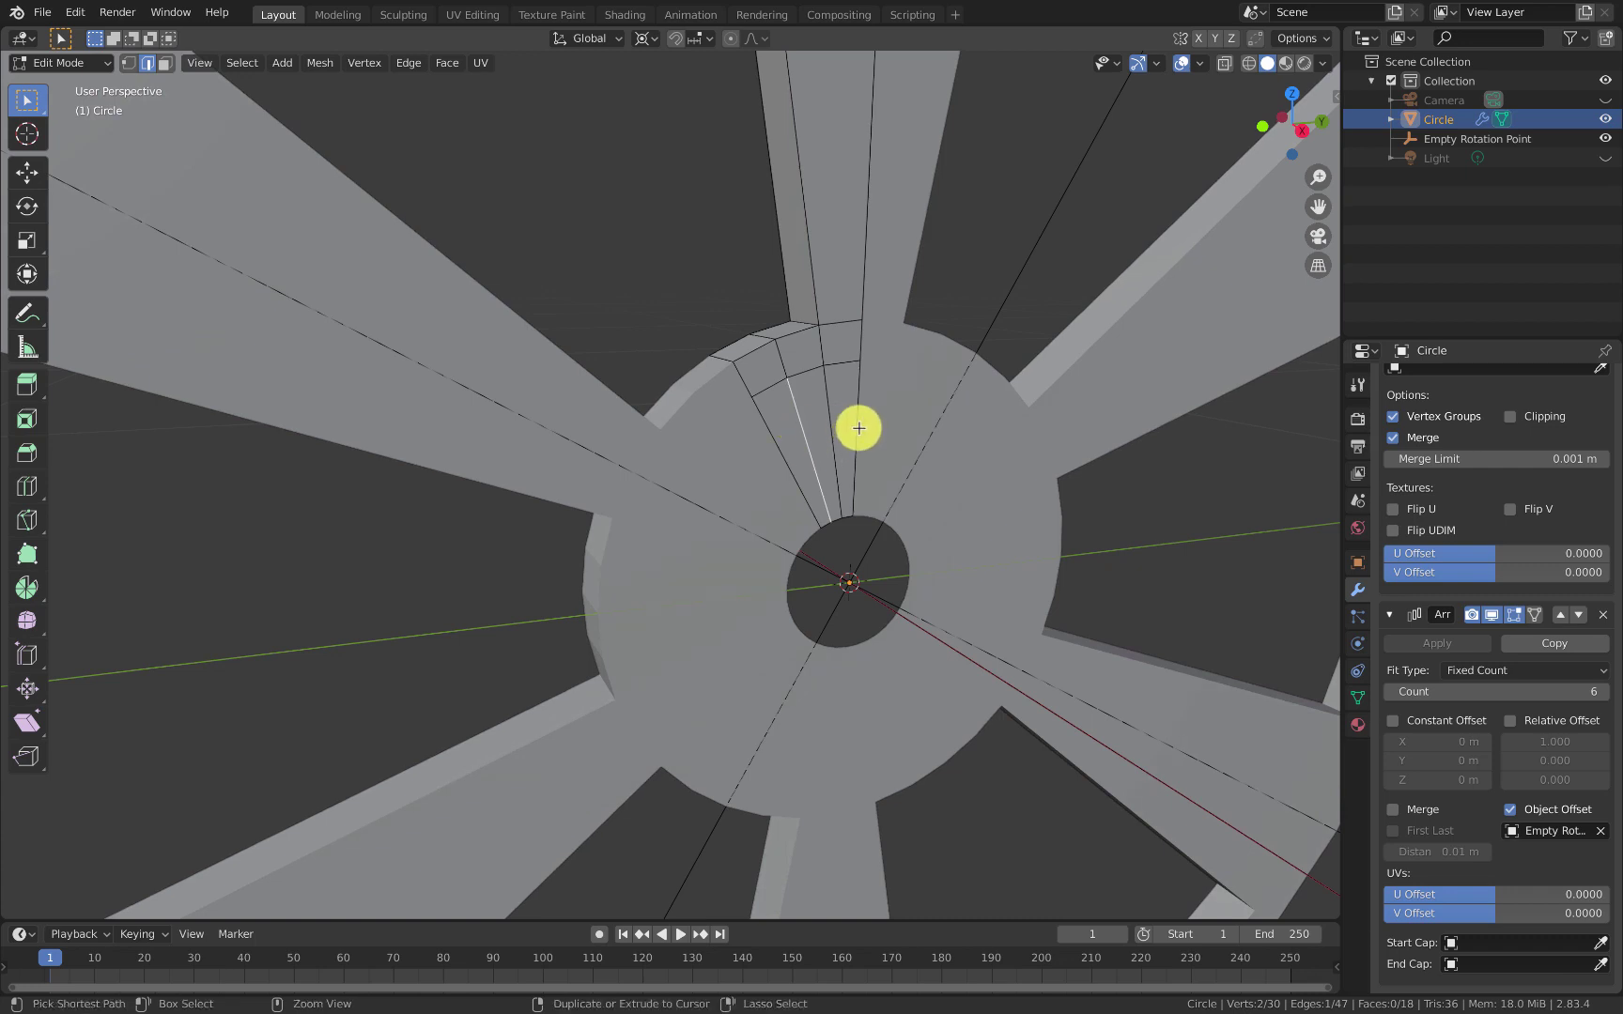
pyautogui.hotkey('ctrl', 'r')
pyautogui.moveTo(854, 435)
pyautogui.mouseDown()
pyautogui.moveTo(861, 482)
pyautogui.moveTo(857, 466)
pyautogui.mouseUp()
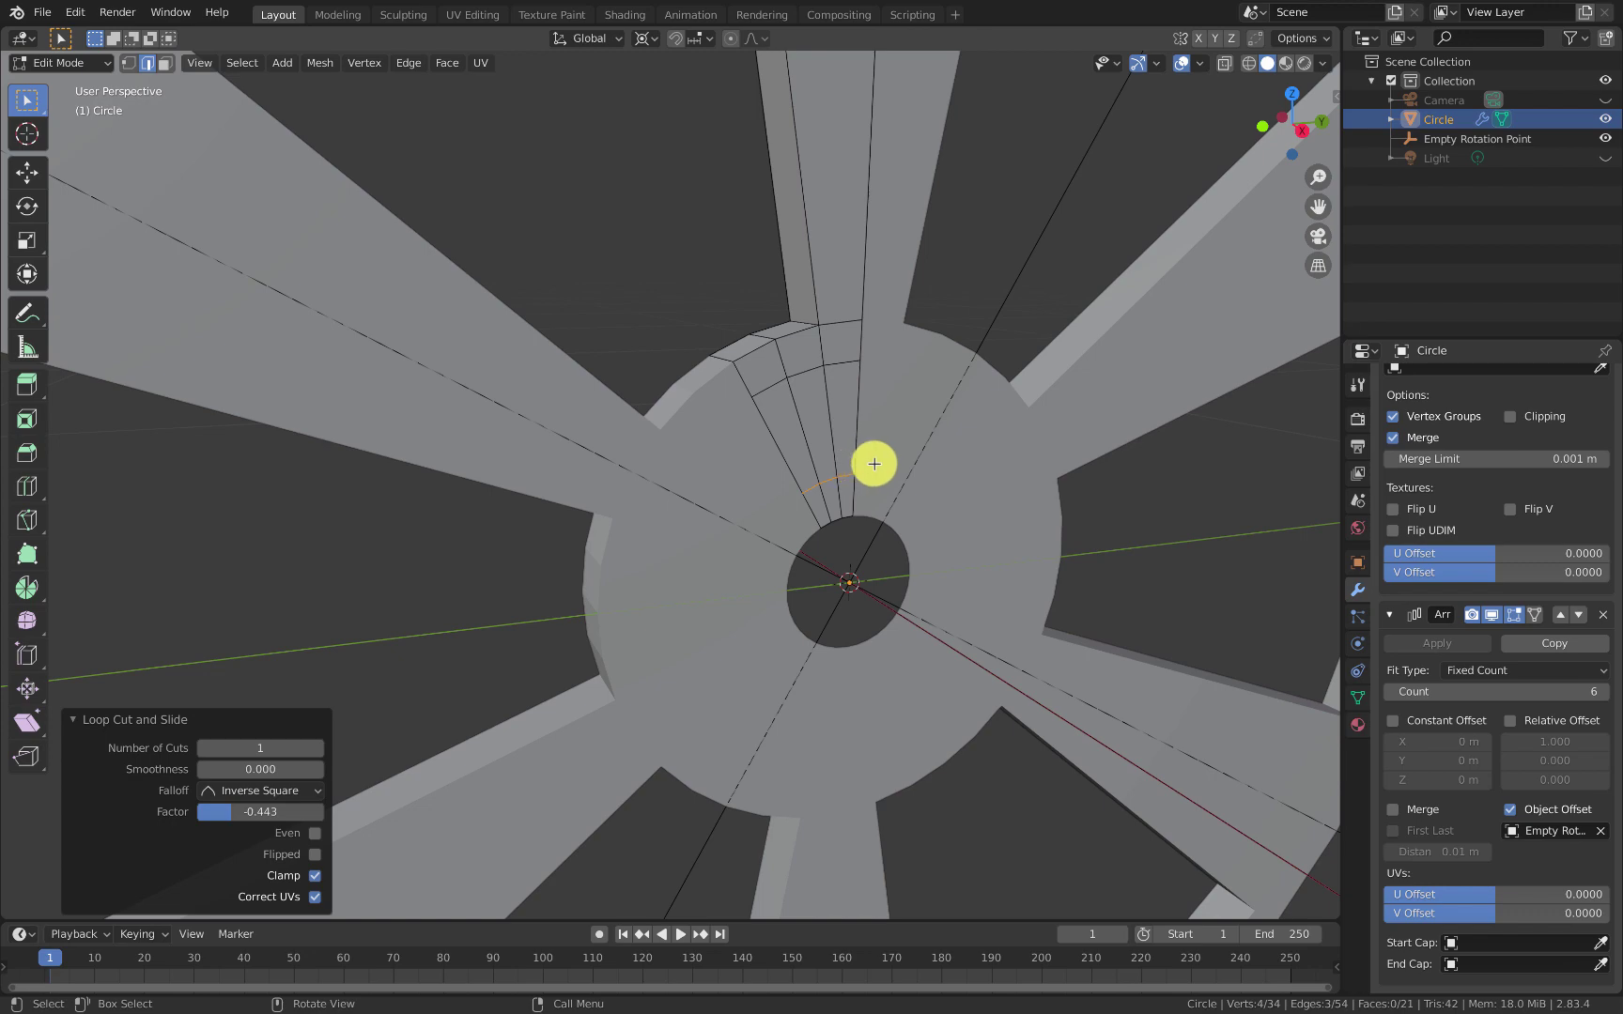
# Step: Move the three hub faces between the two loop cuts about 0.011 m along the global X axis
pyautogui.keyDown('shift'); pyautogui.moveTo(875, 464); pyautogui.dragTo(761, 478, button='middle'); pyautogui.keyUp('shift')
pyautogui.scroll(2, 838, 378)
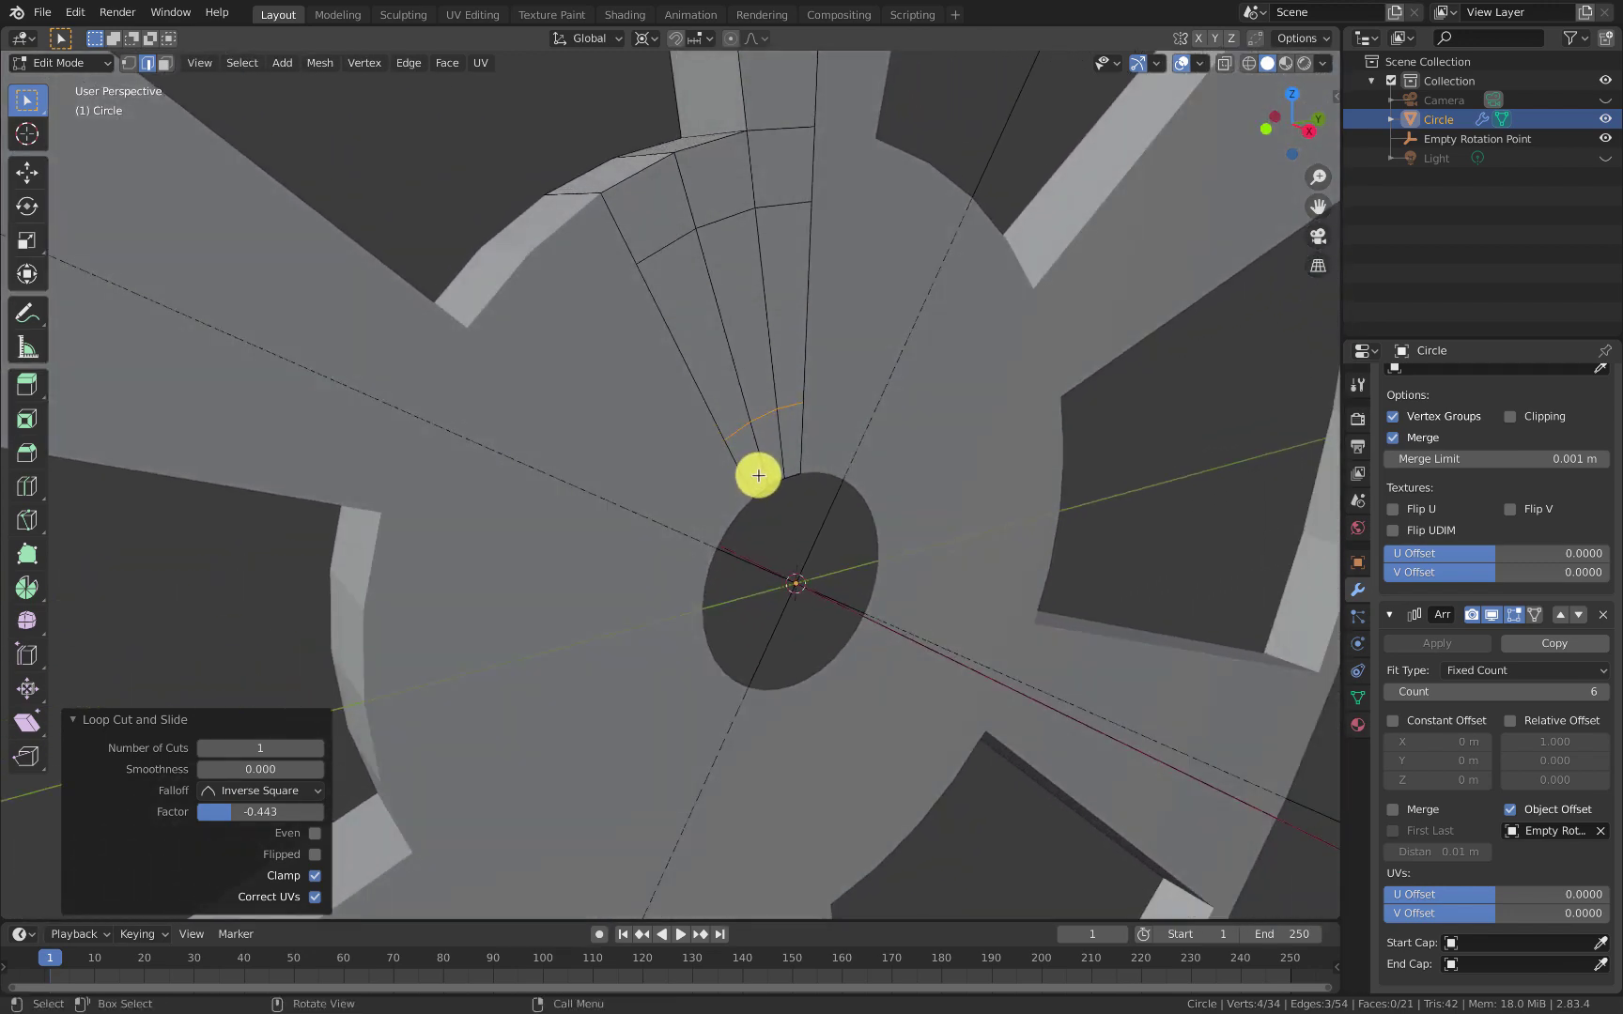
pyautogui.press('3')
pyautogui.press('c')
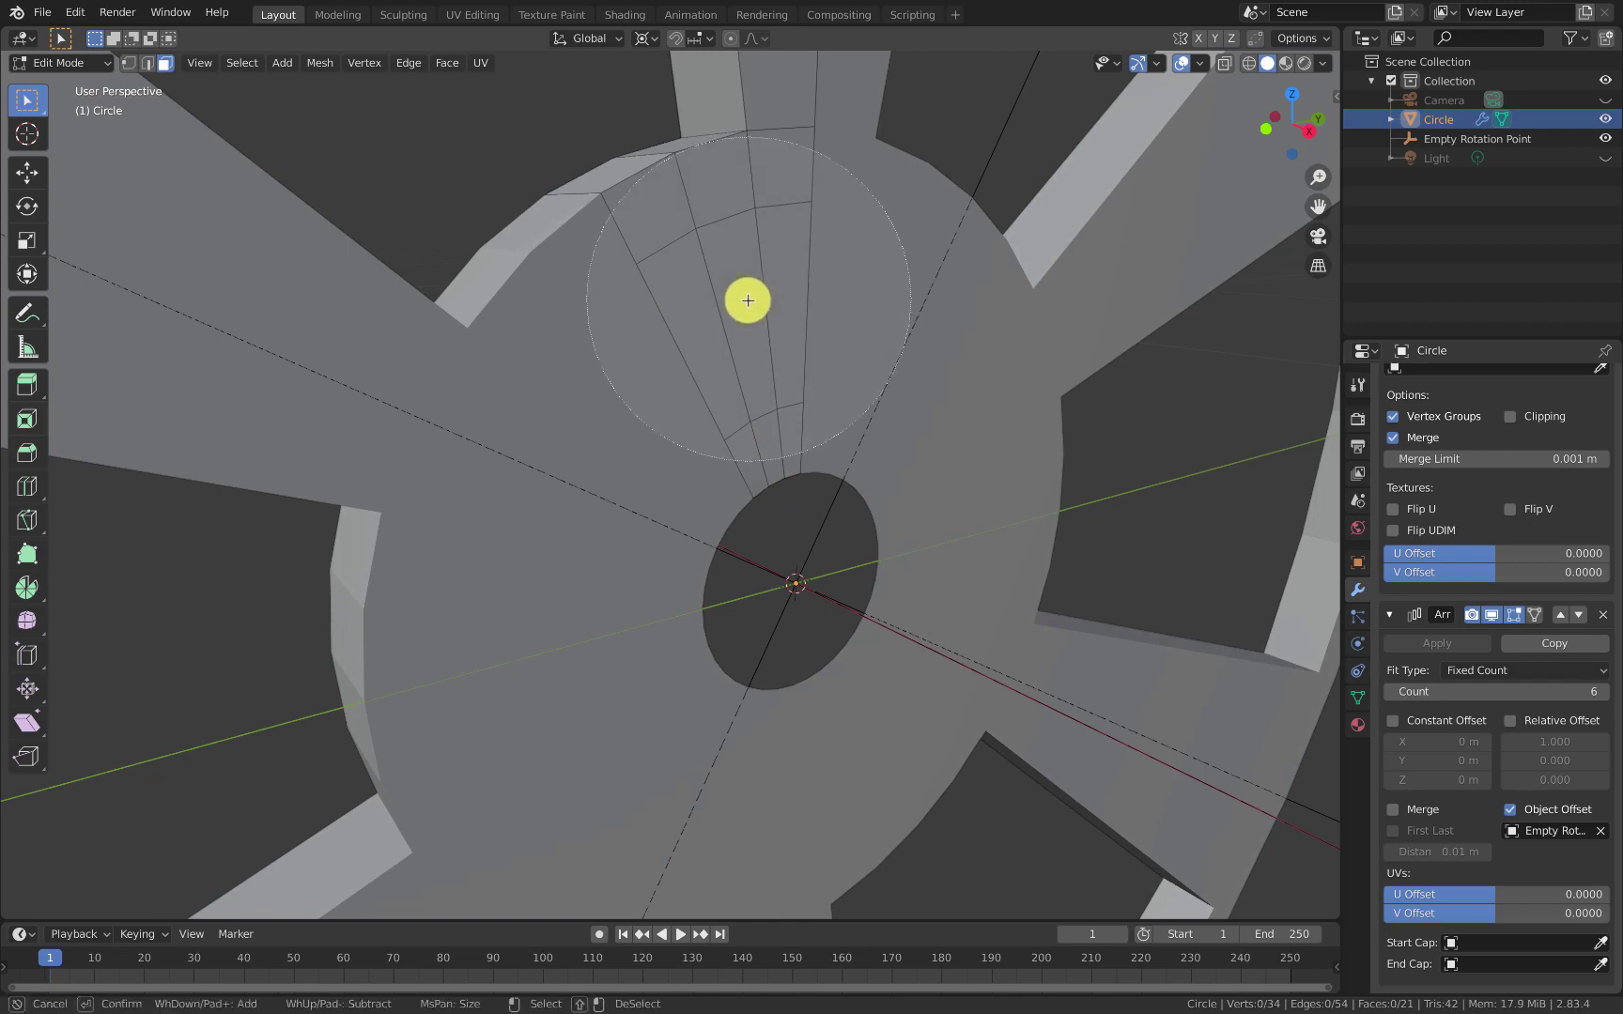
pyautogui.moveTo(689, 316); pyautogui.dragTo(765, 297)
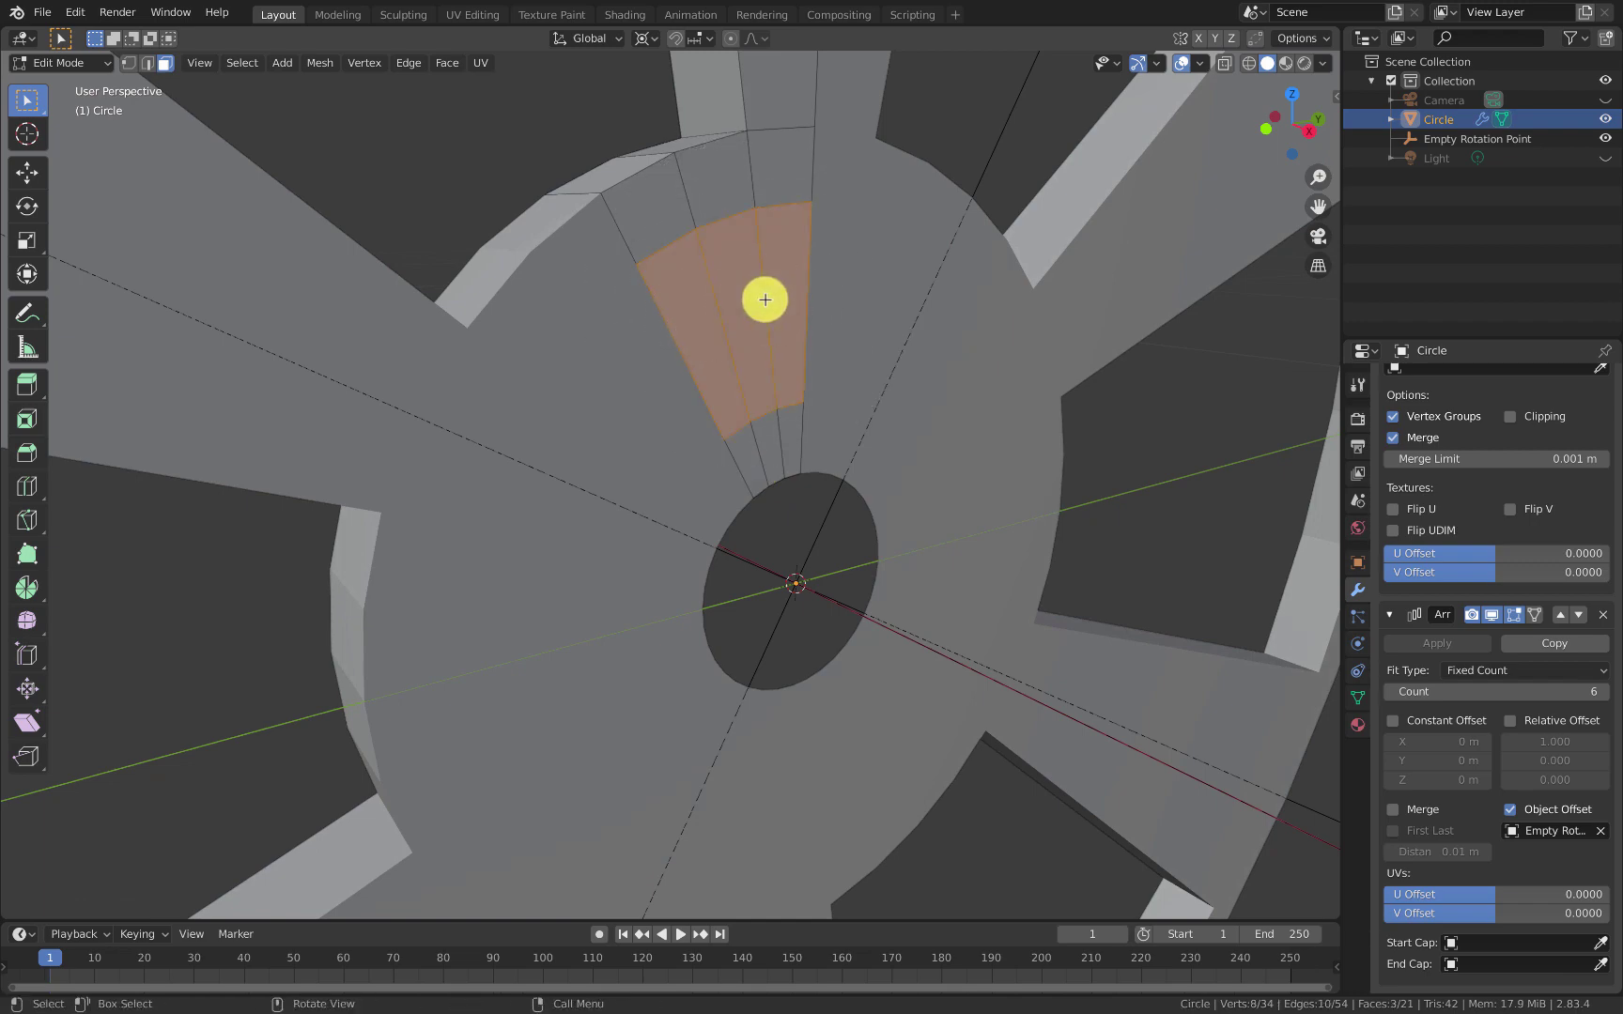
pyautogui.moveTo(764, 297)
pyautogui.mouseDown(button='middle')
pyautogui.moveTo(920, 293)
pyautogui.moveTo(942, 351)
pyautogui.mouseUp(button='middle')
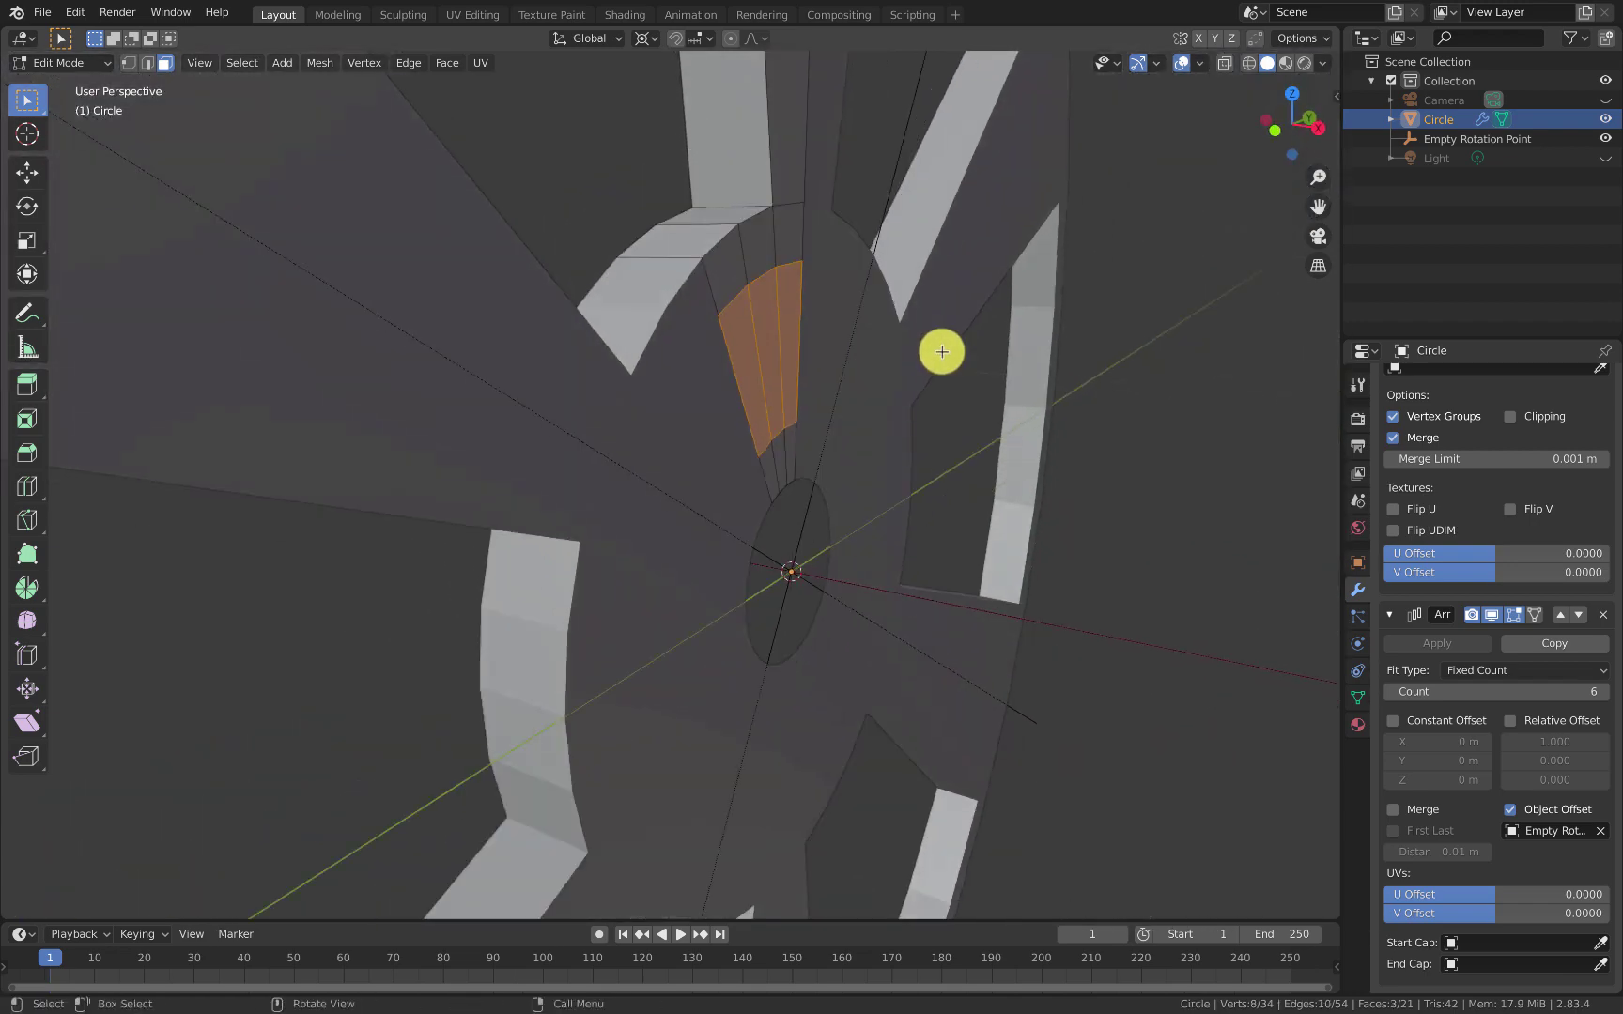
pyautogui.press('e')
pyautogui.press('x')
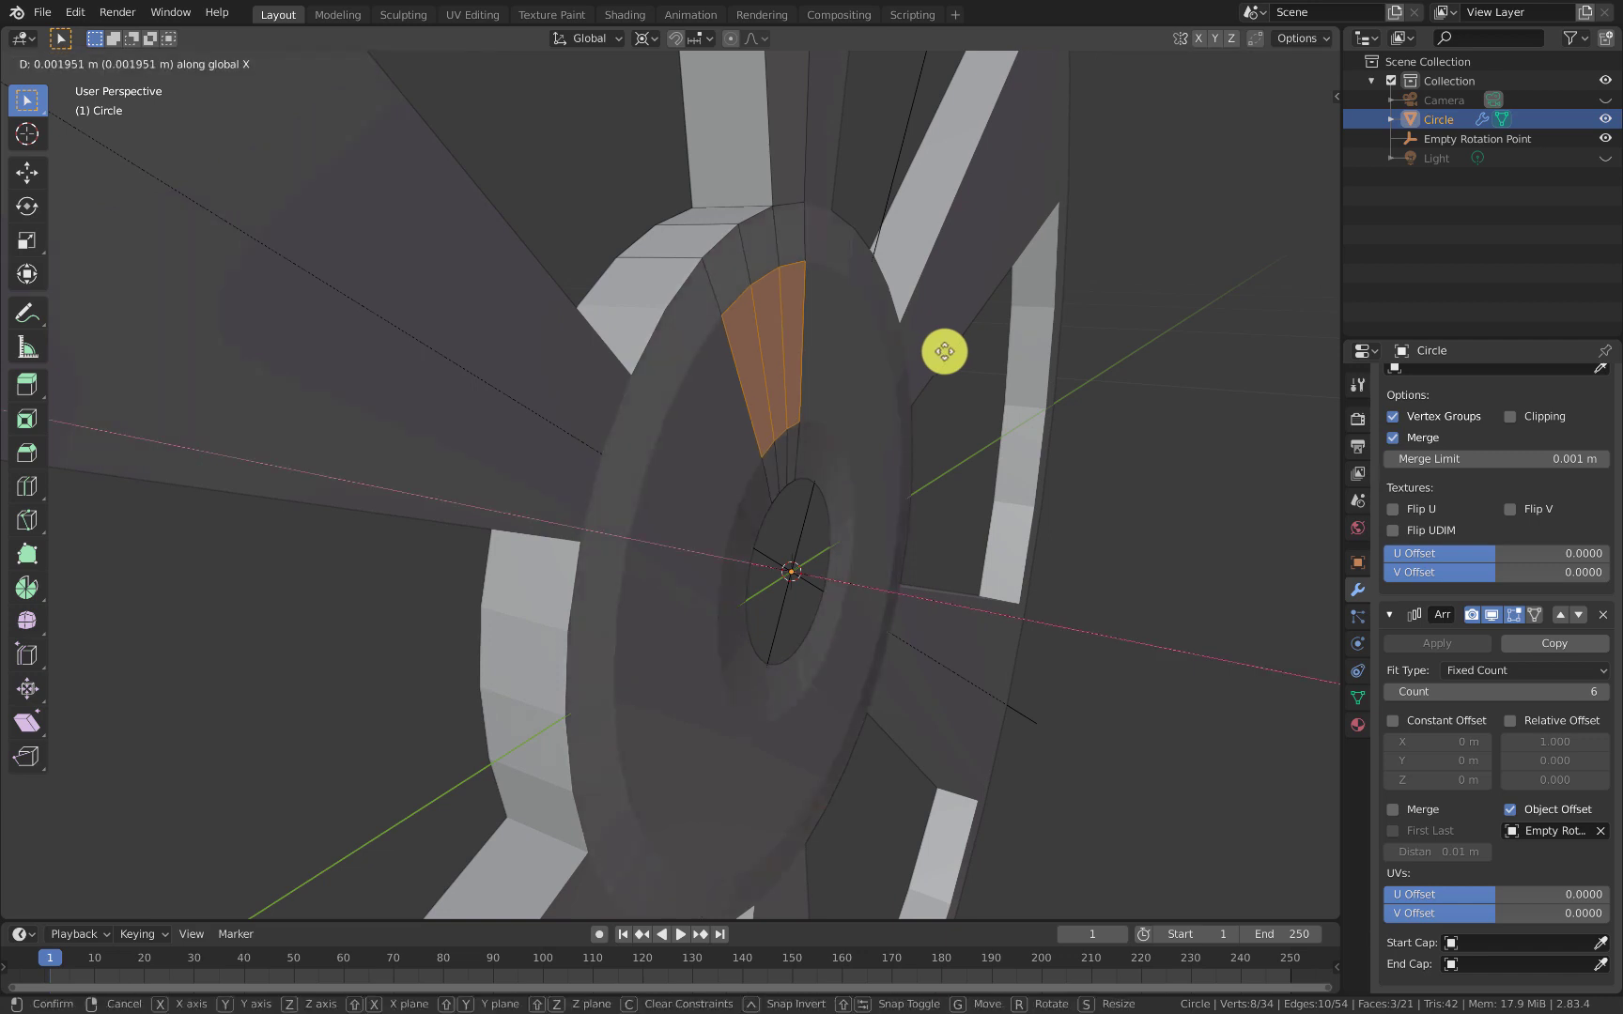
pyautogui.click(958, 352)
# Step: Add two evenly spaced lengthwise loop cuts through the half spoke, keeping the slide factor at 0
pyautogui.moveTo(952, 344); pyautogui.dragTo(666, 516, button='middle')
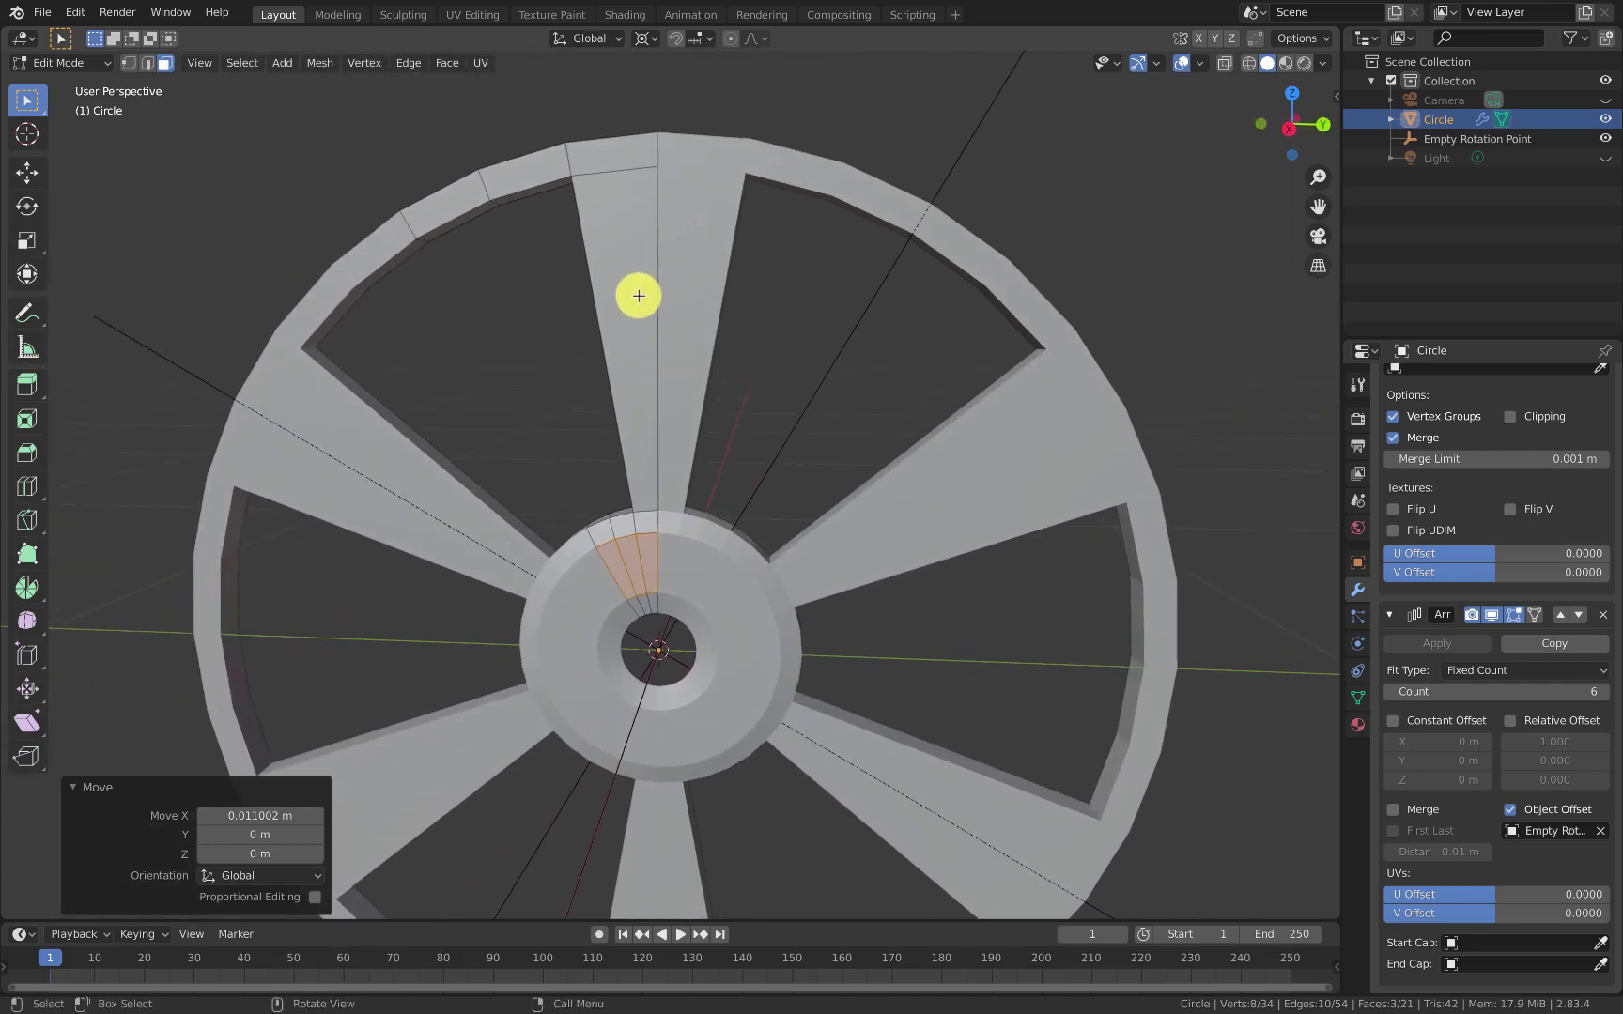
pyautogui.moveTo(647, 297); pyautogui.dragTo(653, 298, button='middle')
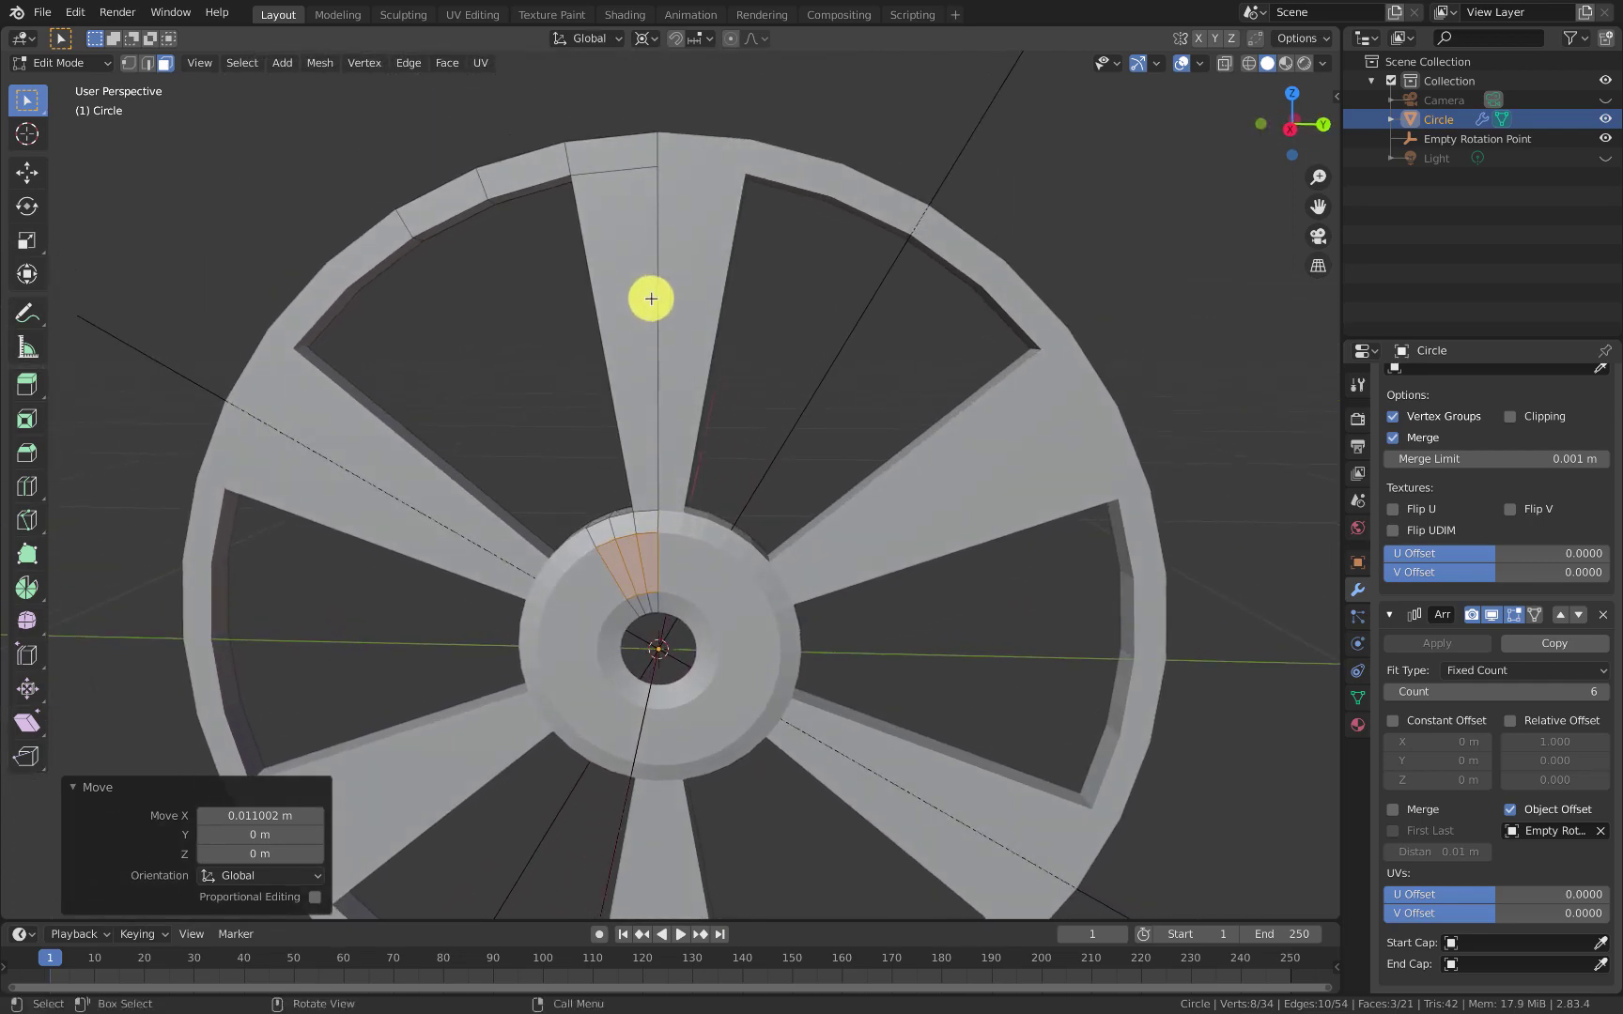
pyautogui.hotkey('ctrl', 'r')
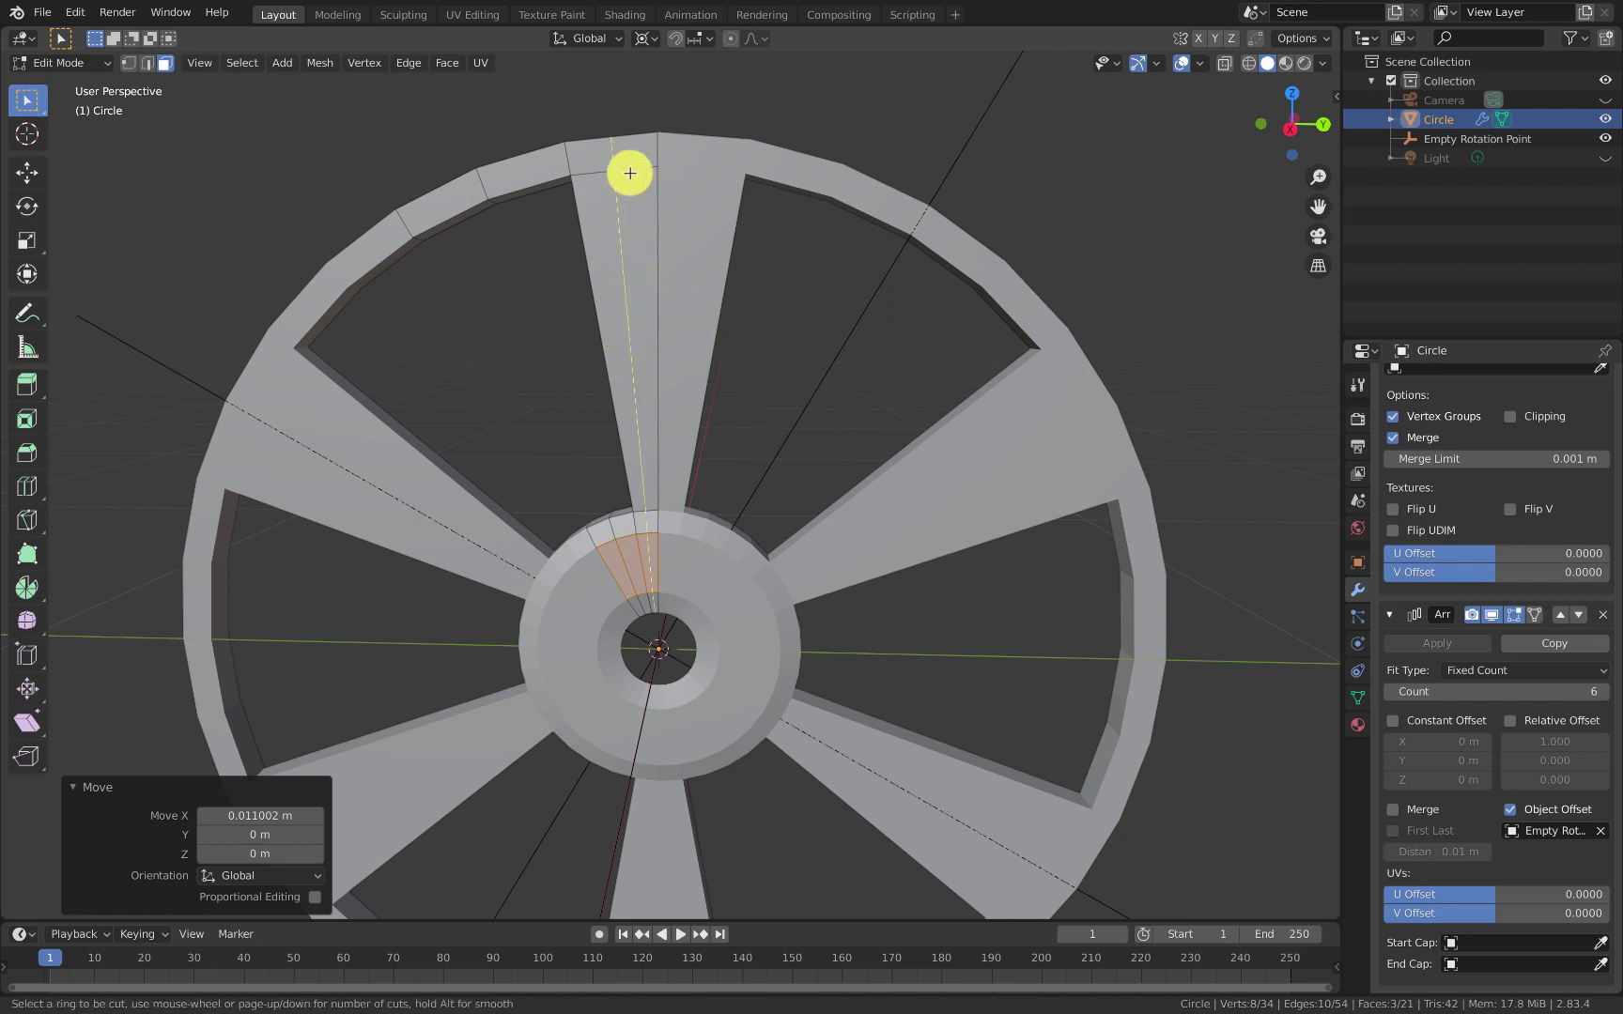
pyautogui.scroll(1, 629, 173)
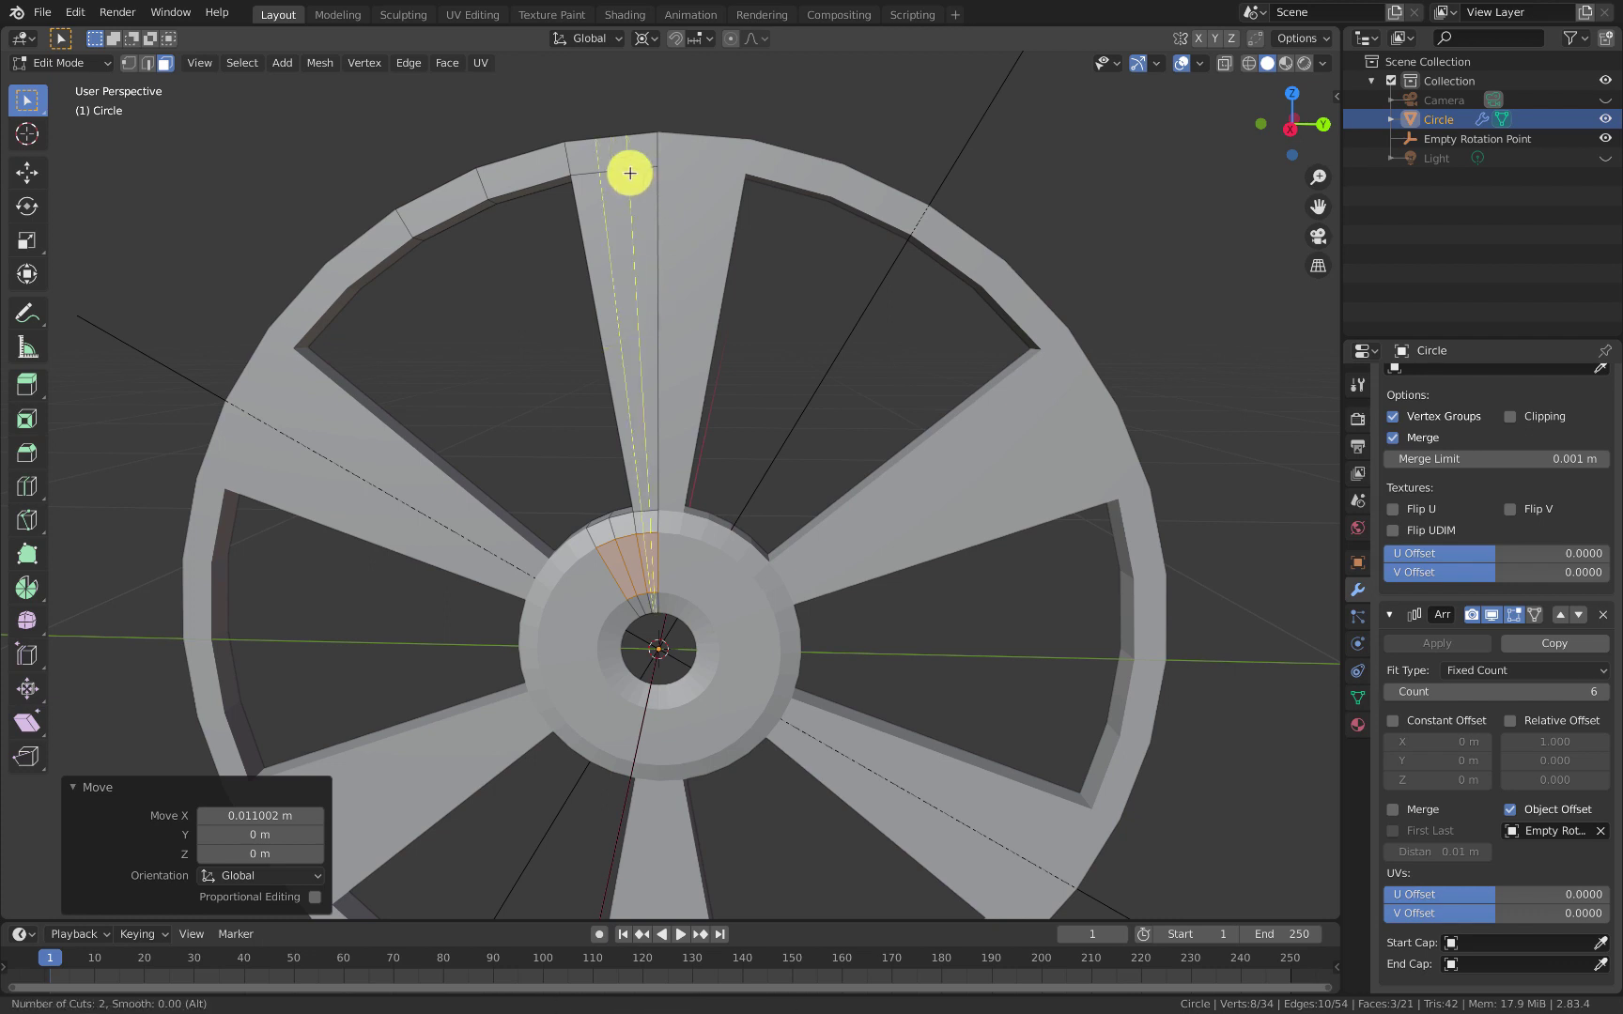
pyautogui.scroll(-1, 629, 172)
pyautogui.click(629, 173)
pyautogui.rightClick(630, 173)
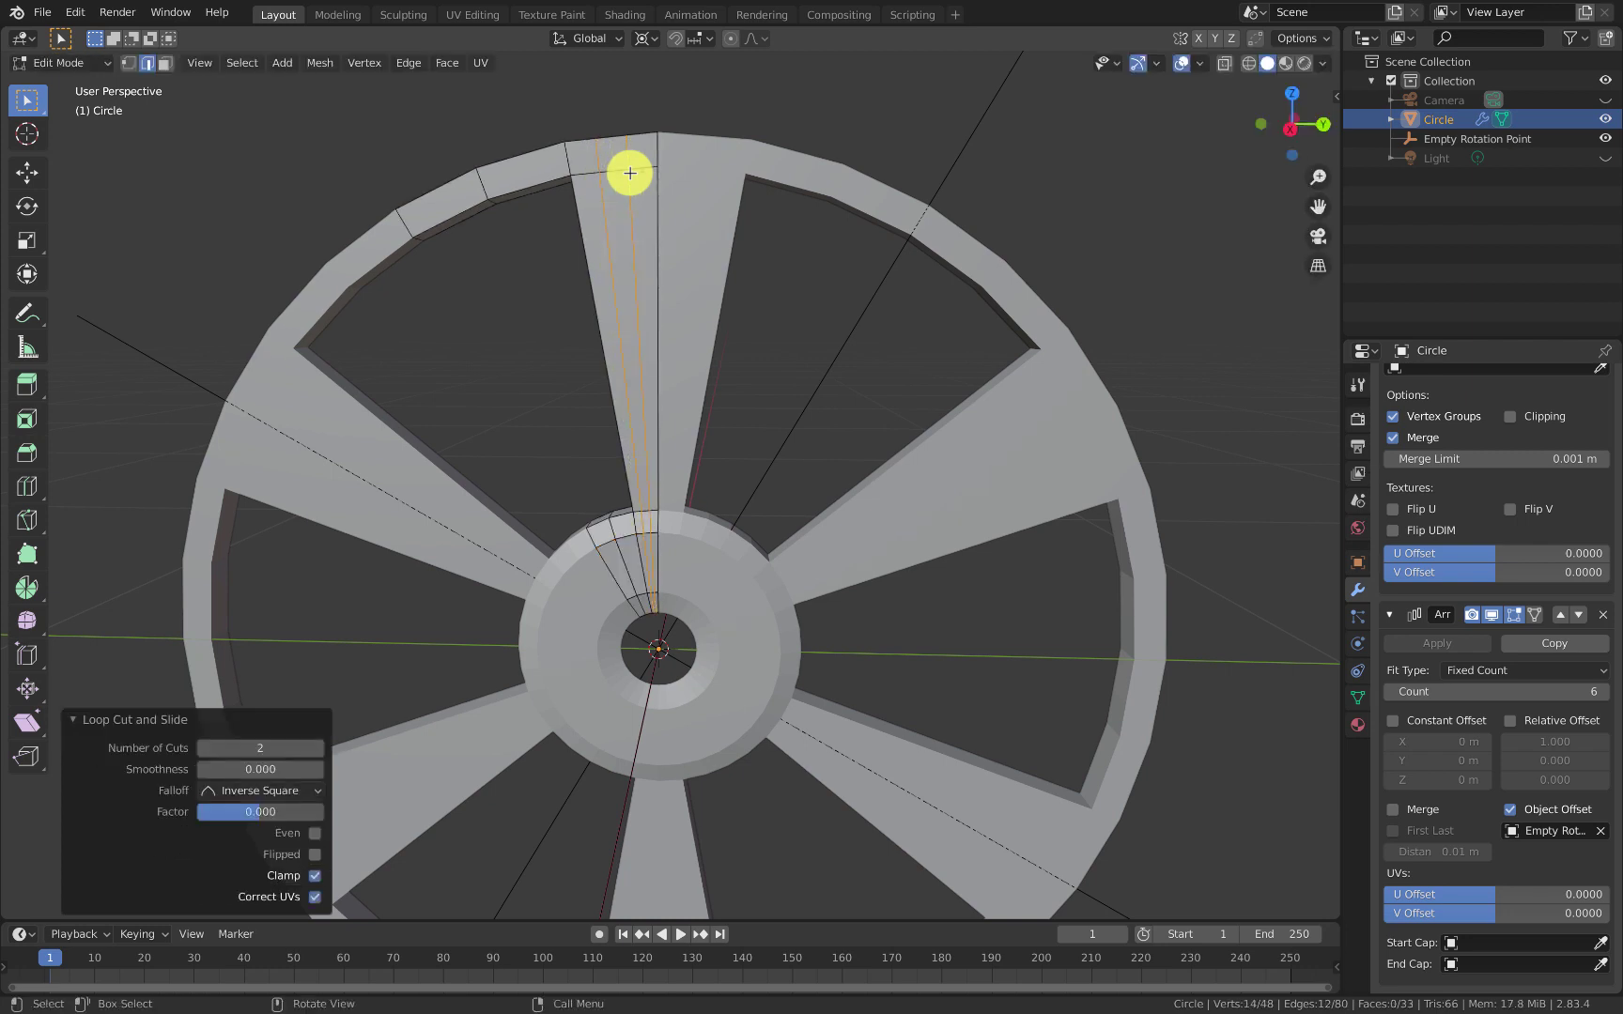
# Step: Move the half spoke's two front faces nearest the mirror line about 0.0065 m along the global X axis
pyautogui.keyDown('shift'); pyautogui.scroll(2, 648, 220); pyautogui.keyUp('shift')
pyautogui.scroll(4, 663, 257)
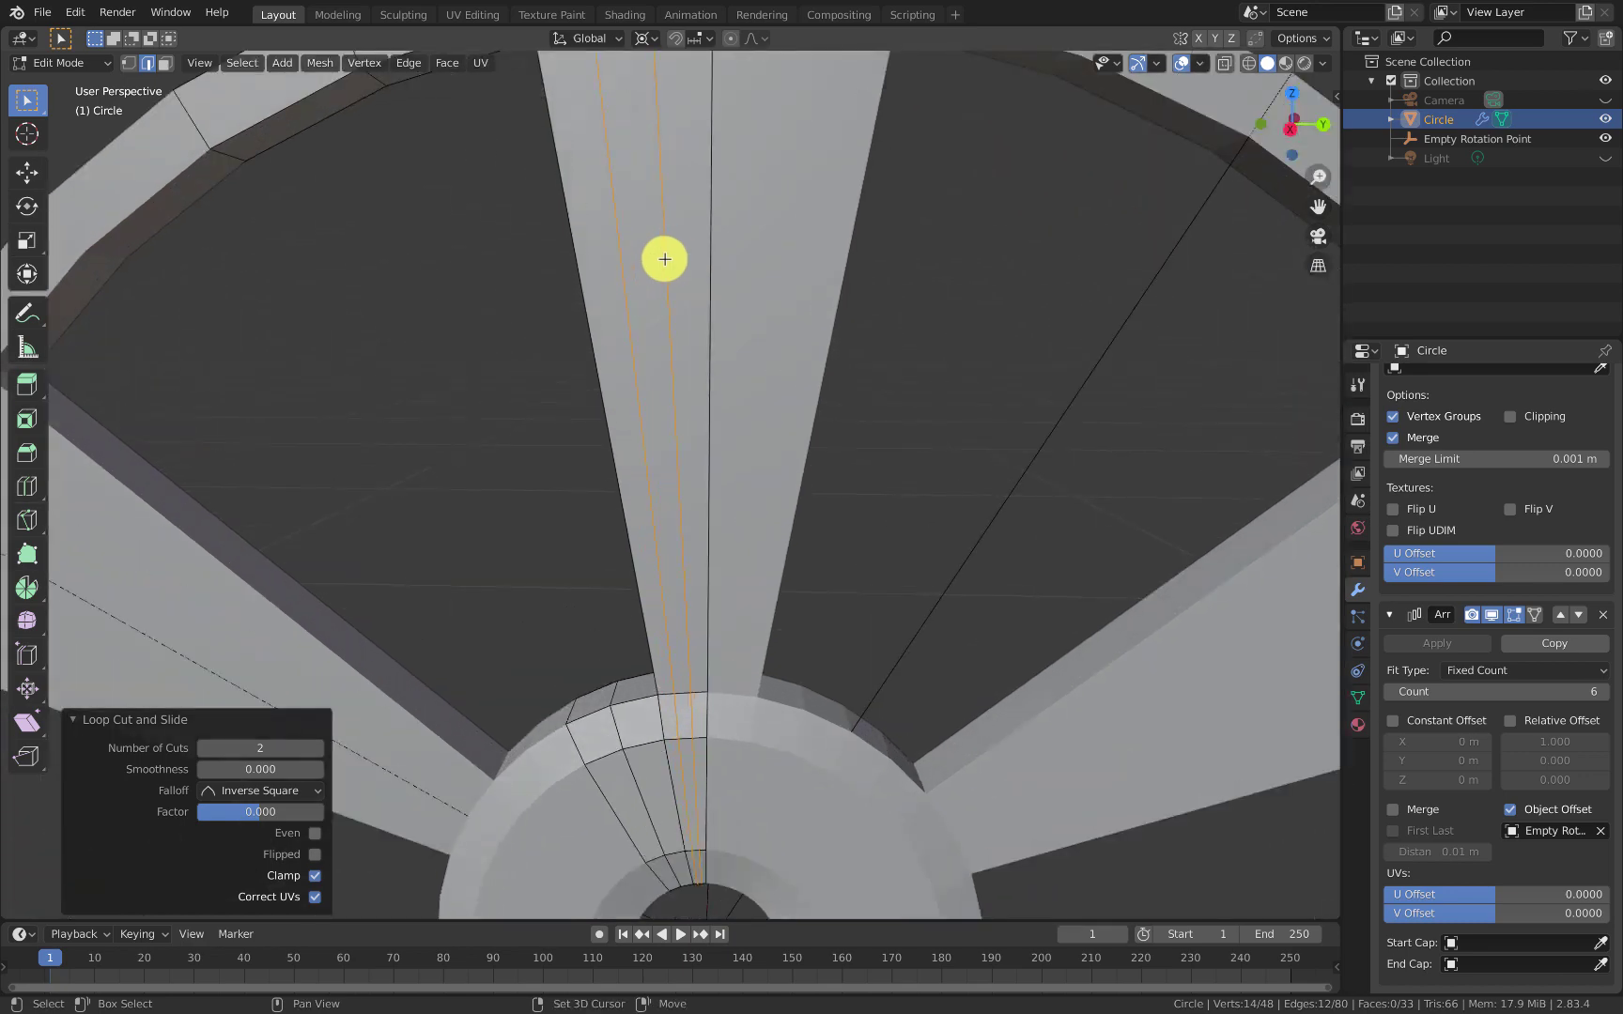
pyautogui.keyDown('shift'); pyautogui.scroll(1, 709, 448); pyautogui.keyUp('shift')
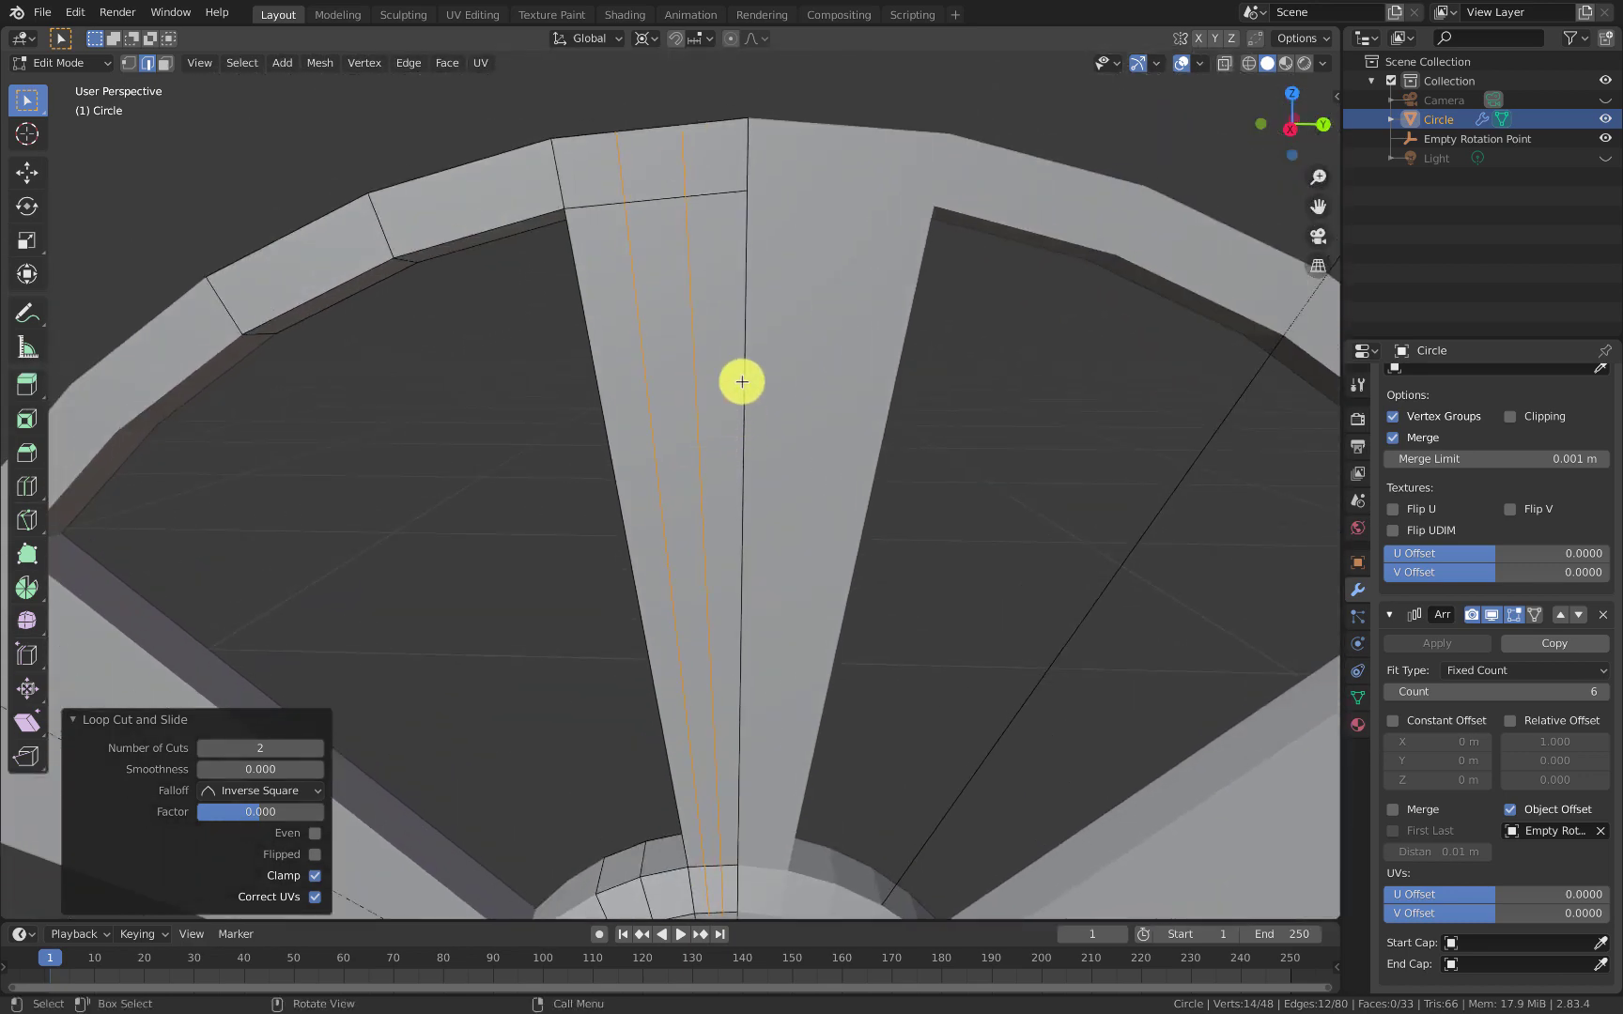
pyautogui.press('3')
pyautogui.press('a')
pyautogui.hotkey('alt', 'a')
pyautogui.press('c')
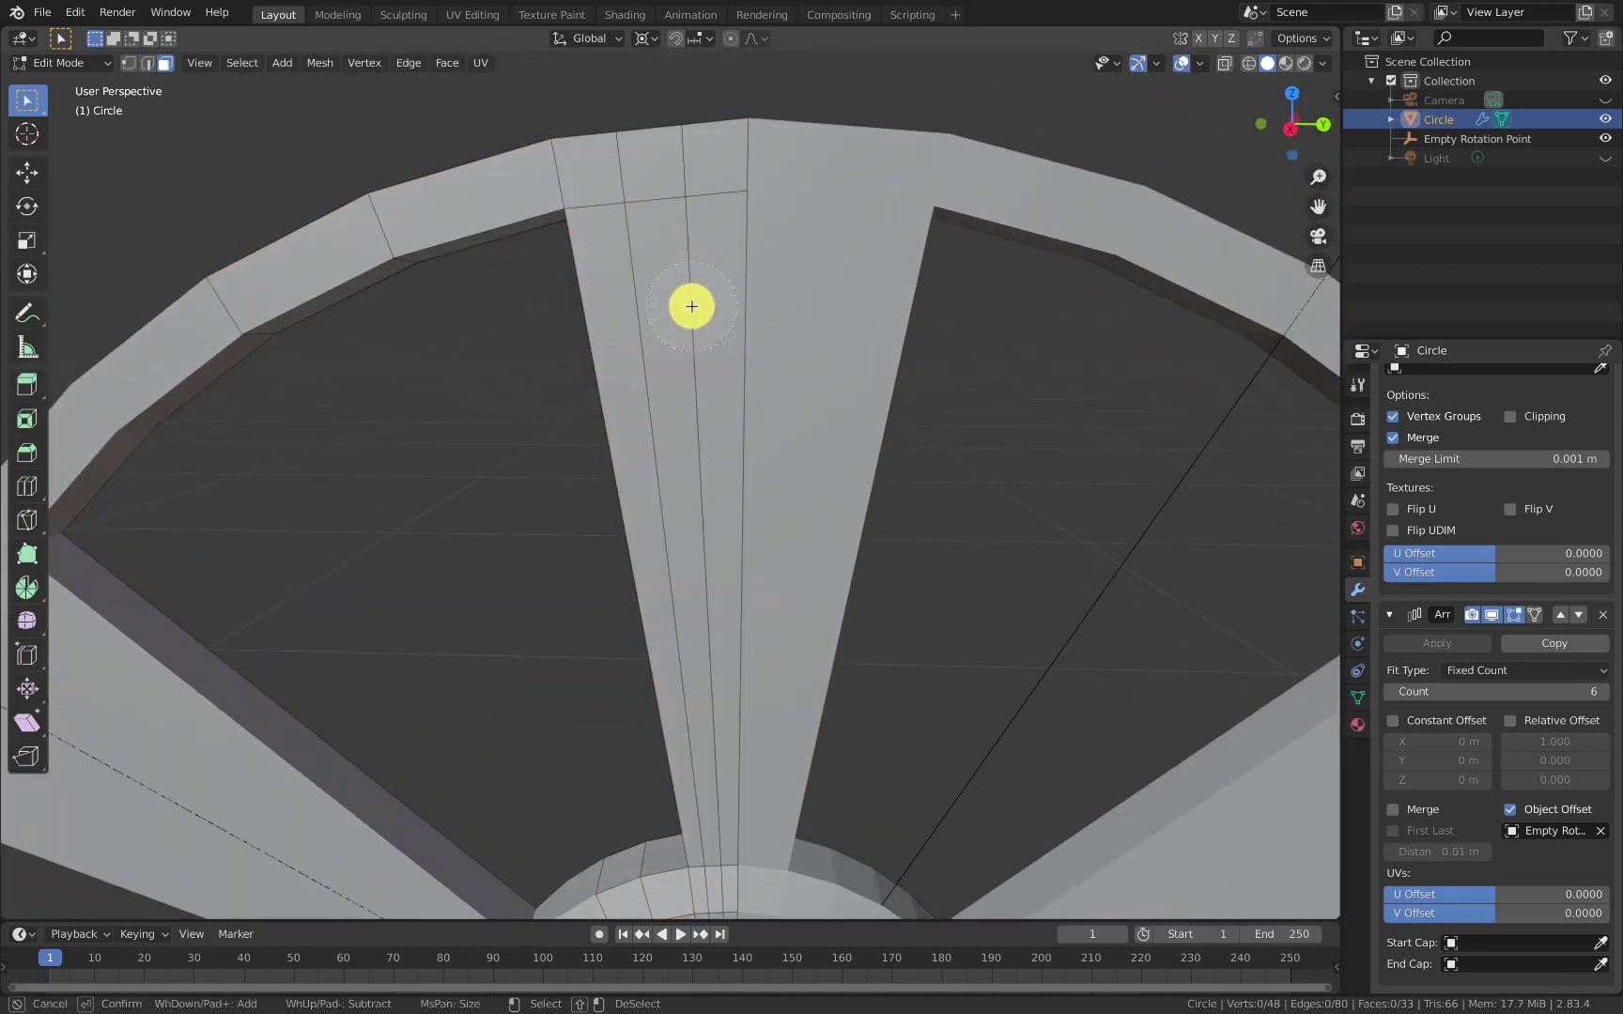
pyautogui.click(692, 306)
pyautogui.rightClick(735, 351)
pyautogui.keyDown('shift'); pyautogui.scroll(-3, 714, 282); pyautogui.keyUp('shift')
pyautogui.scroll(1, 732, 309)
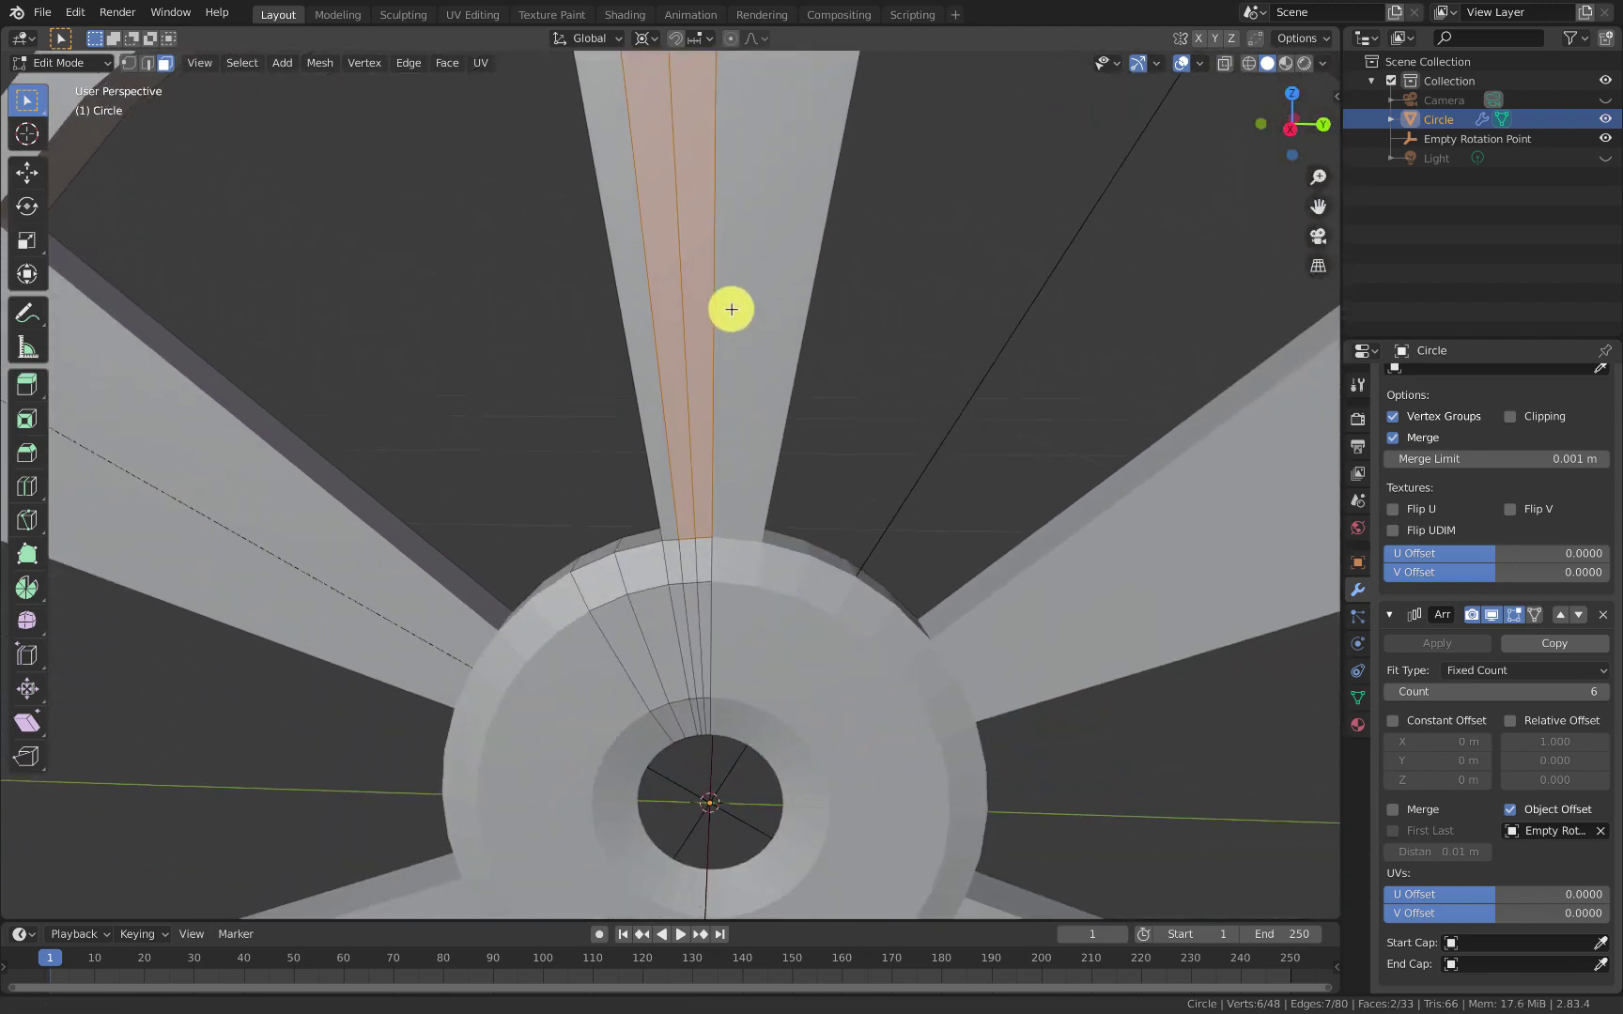
pyautogui.moveTo(731, 329); pyautogui.dragTo(899, 342, button='middle')
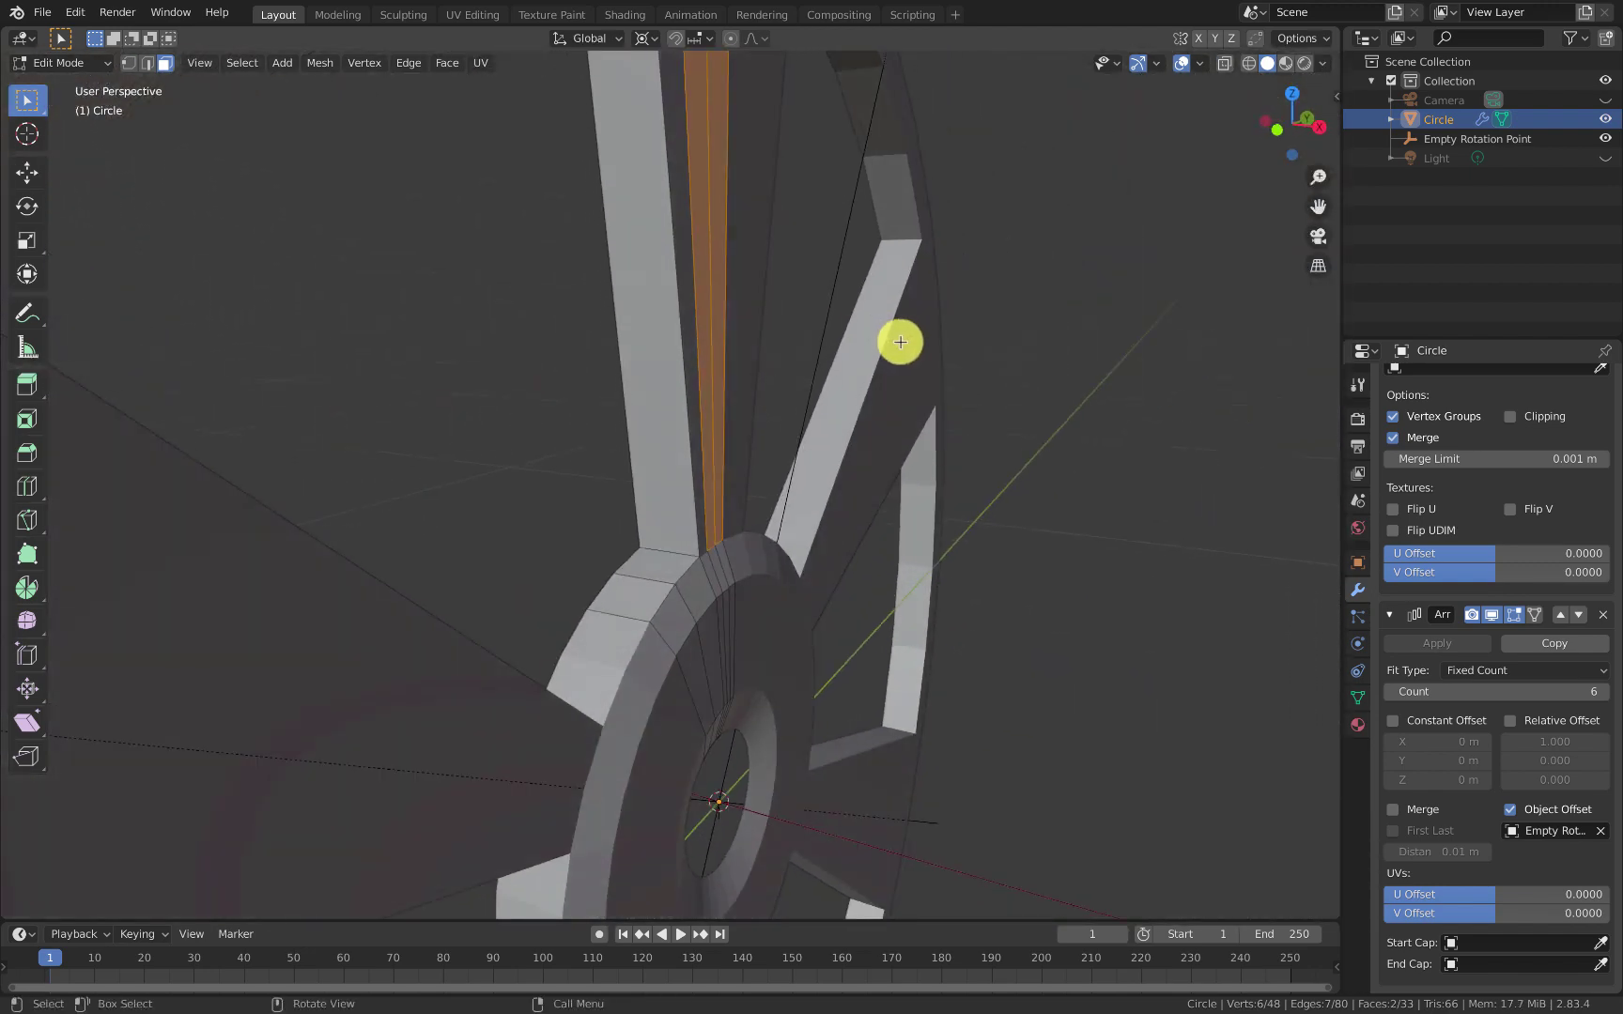
pyautogui.press('g')
pyautogui.press('x')
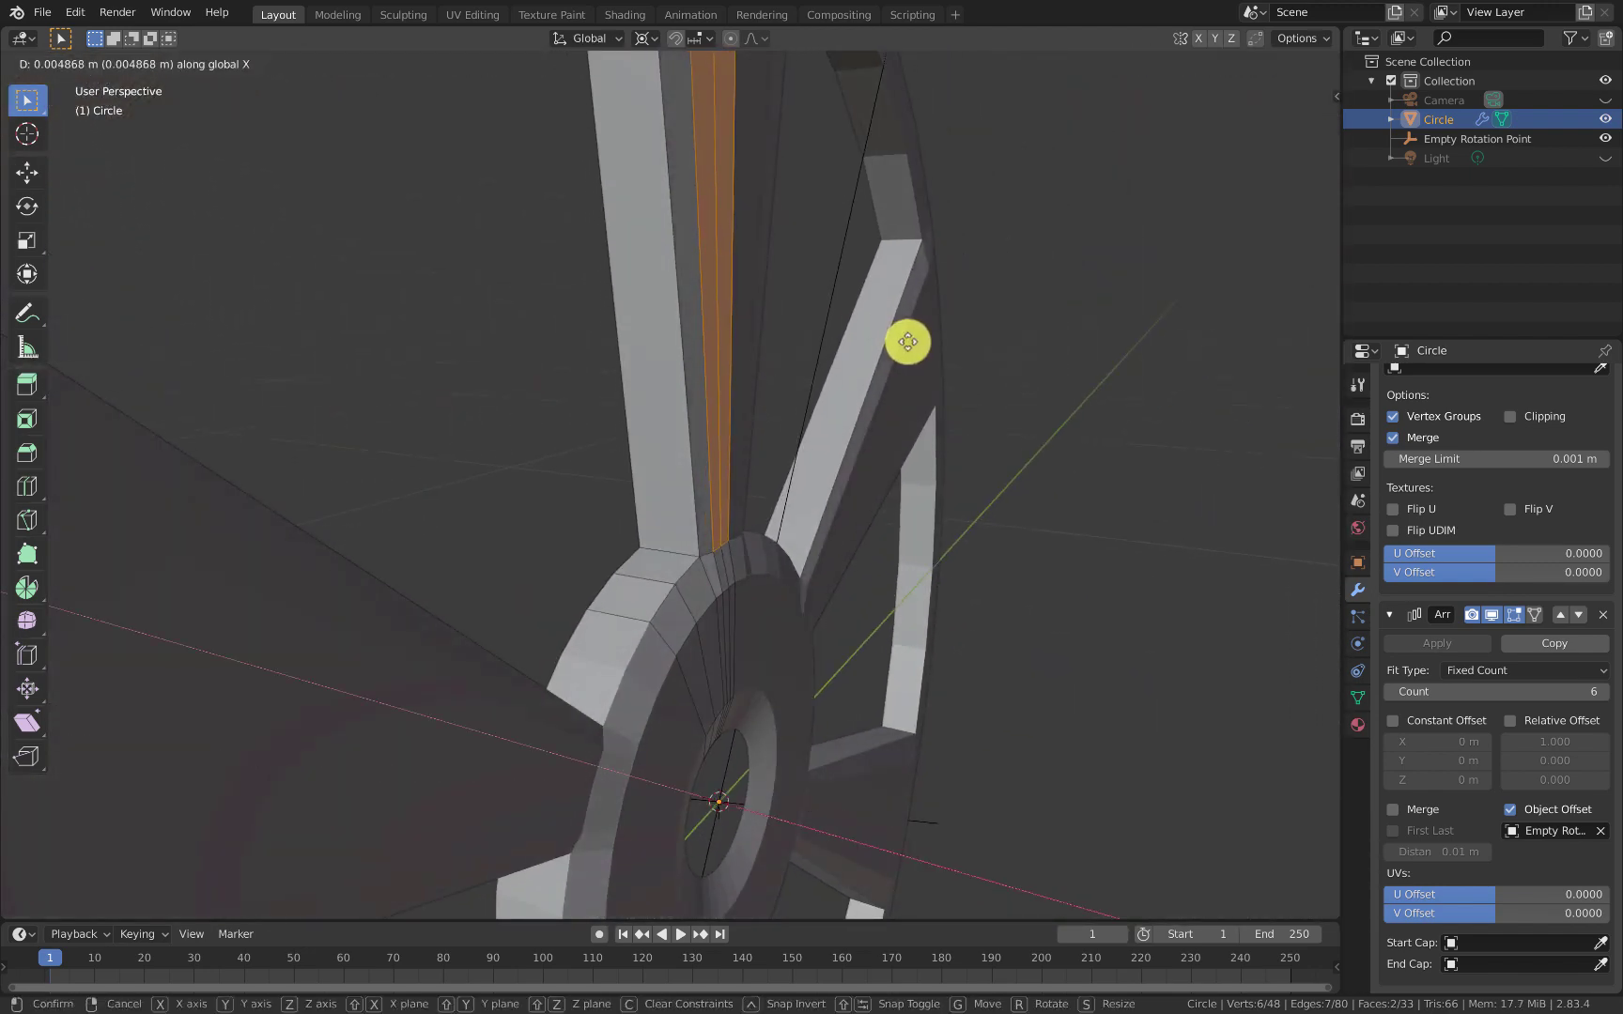
pyautogui.click(907, 342)
# Step: Collapse the Mirror and Array modifier settings and add a Subdivision Surface modifier to the wheel
pyautogui.moveTo(905, 341); pyautogui.dragTo(768, 333, button='middle')
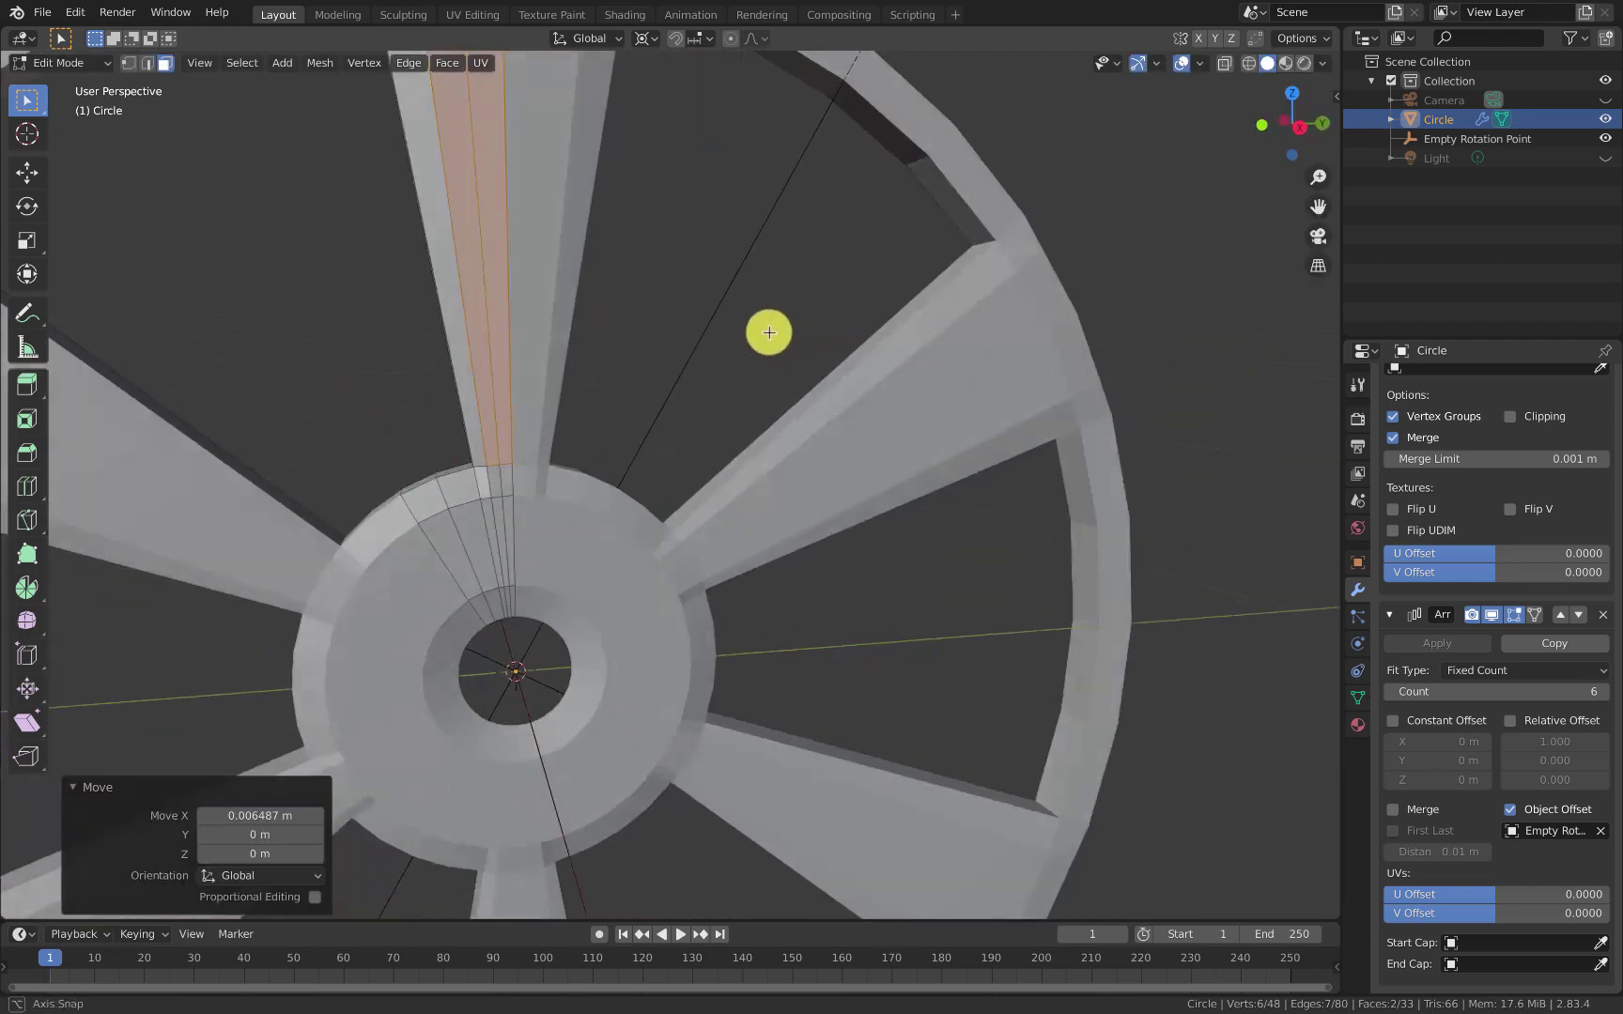
pyautogui.scroll(2, 772, 391)
pyautogui.scroll(-4, 765, 377)
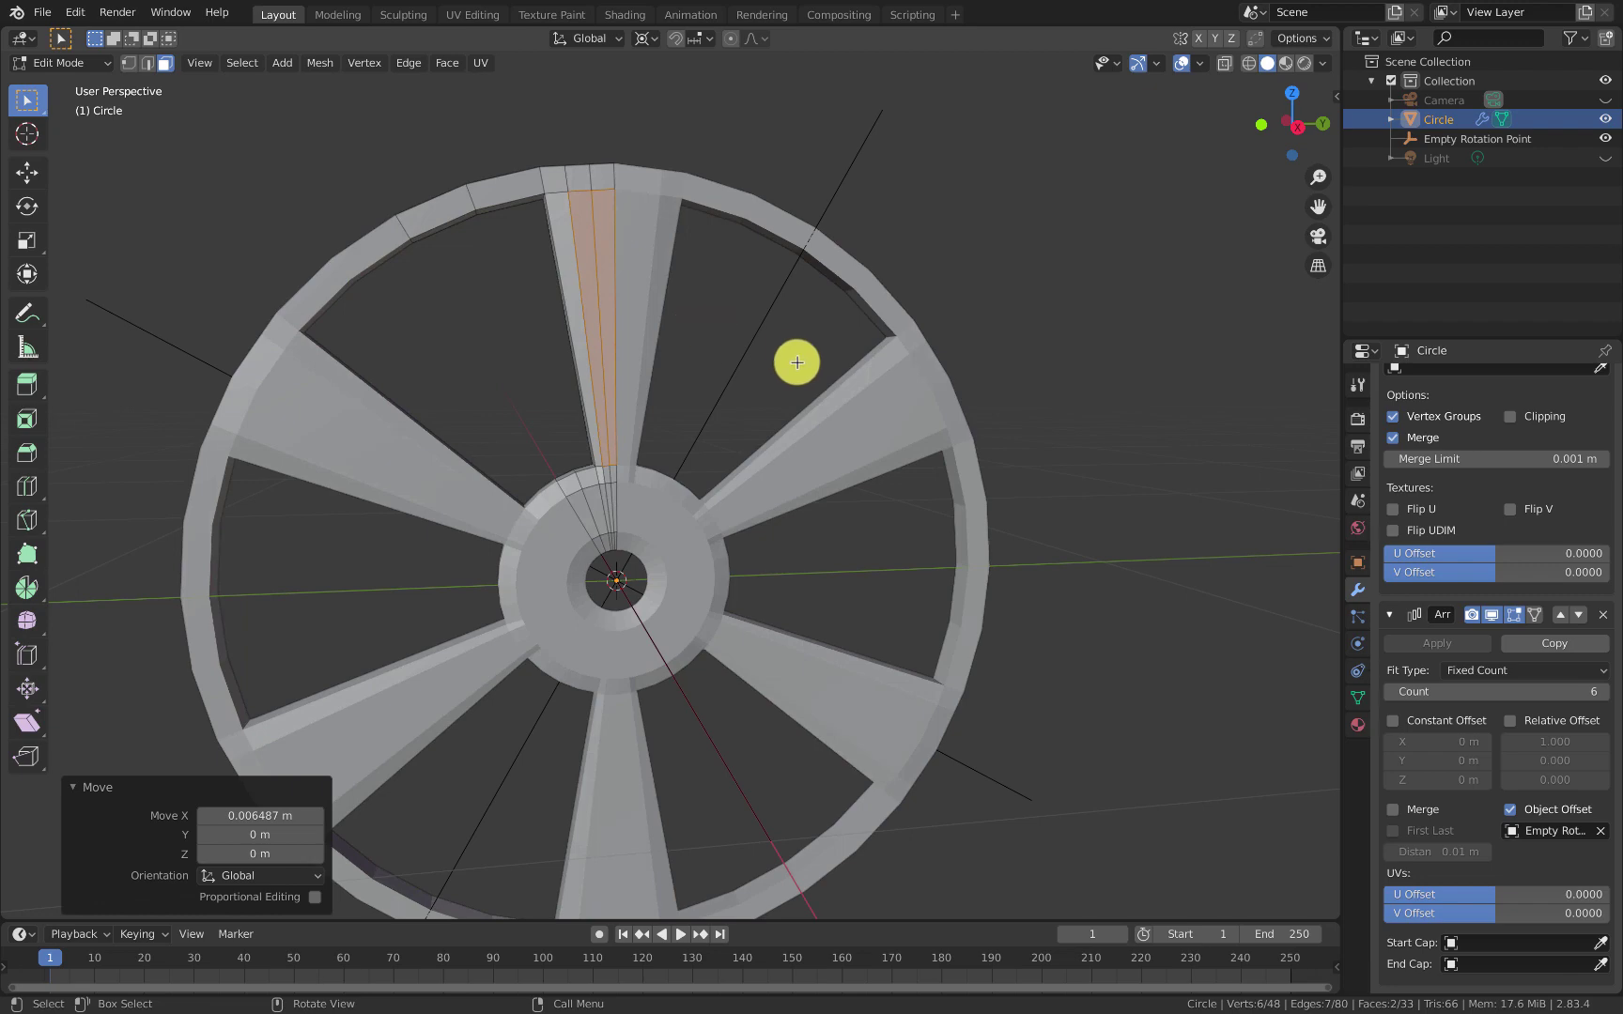
pyautogui.moveTo(845, 373); pyautogui.dragTo(786, 398, button='middle')
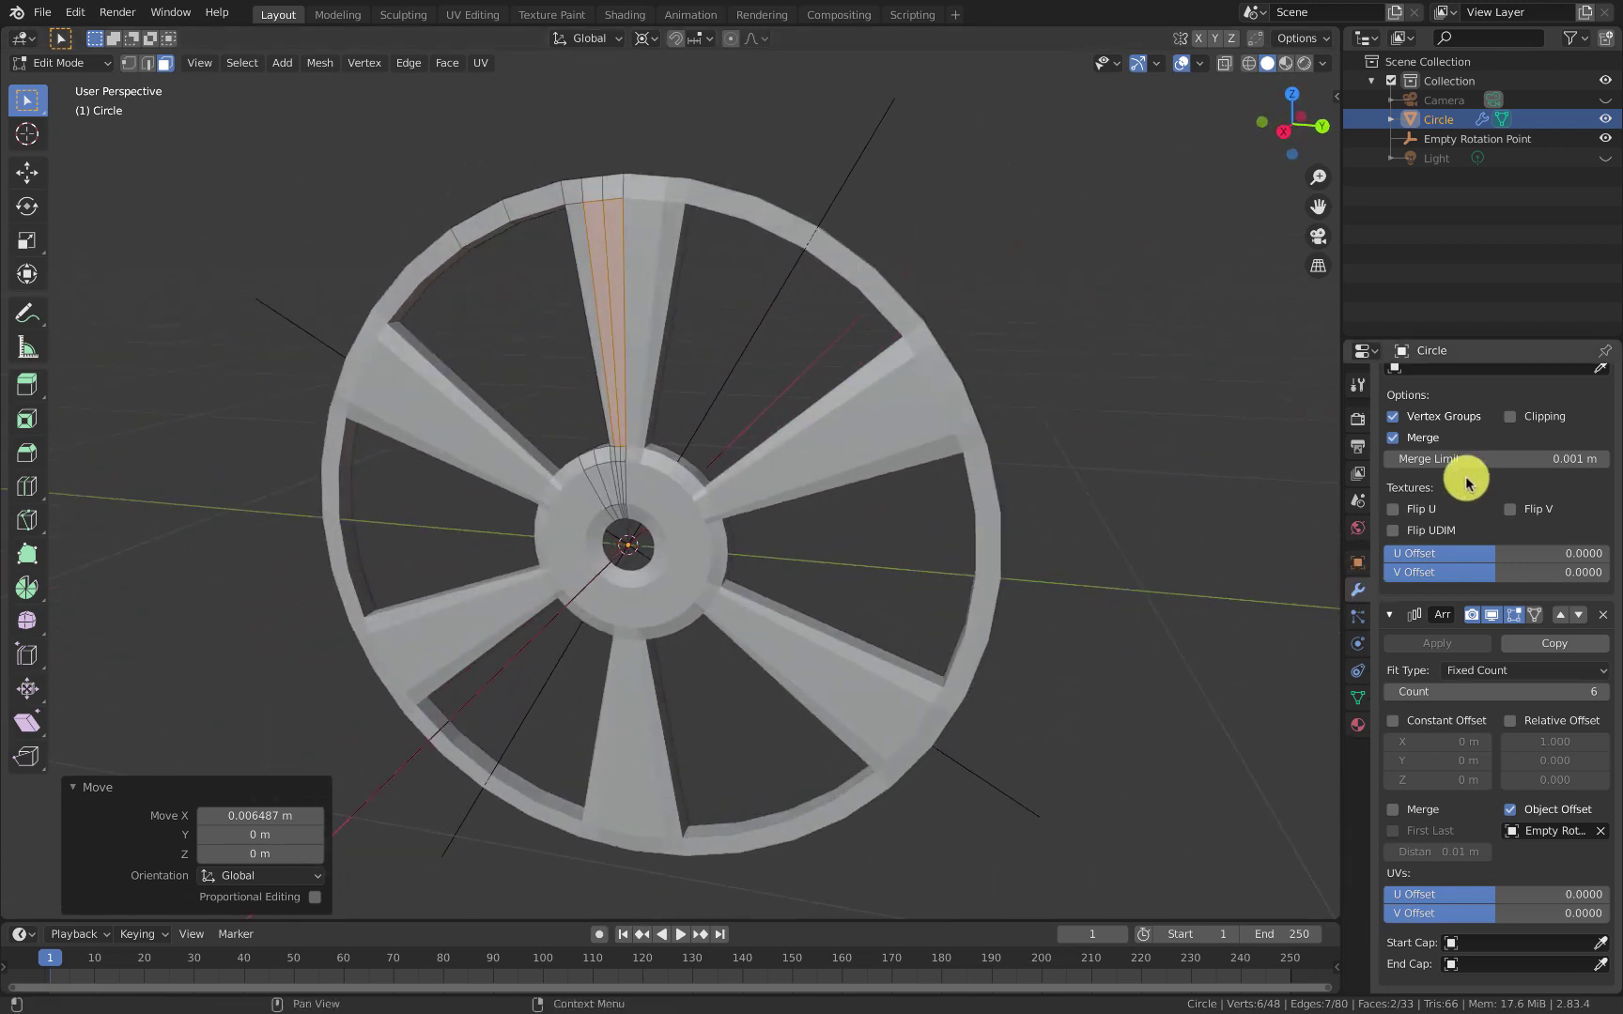
pyautogui.scroll(5, 1438, 511)
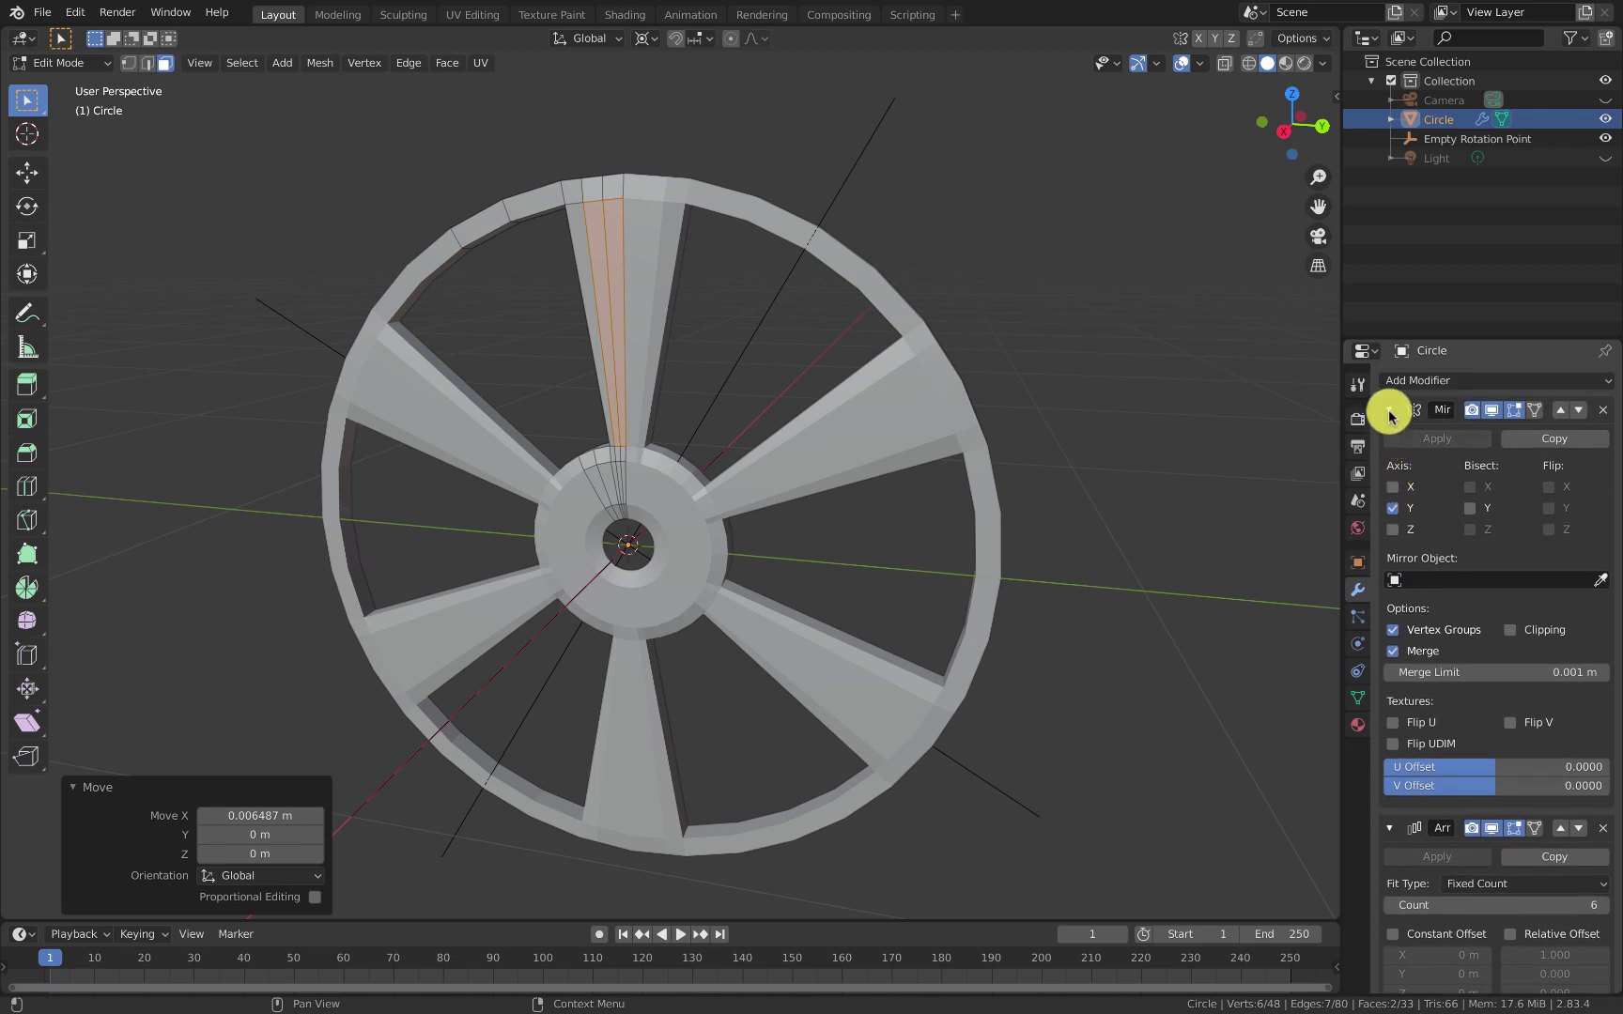
pyautogui.click(1389, 411)
pyautogui.click(1389, 443)
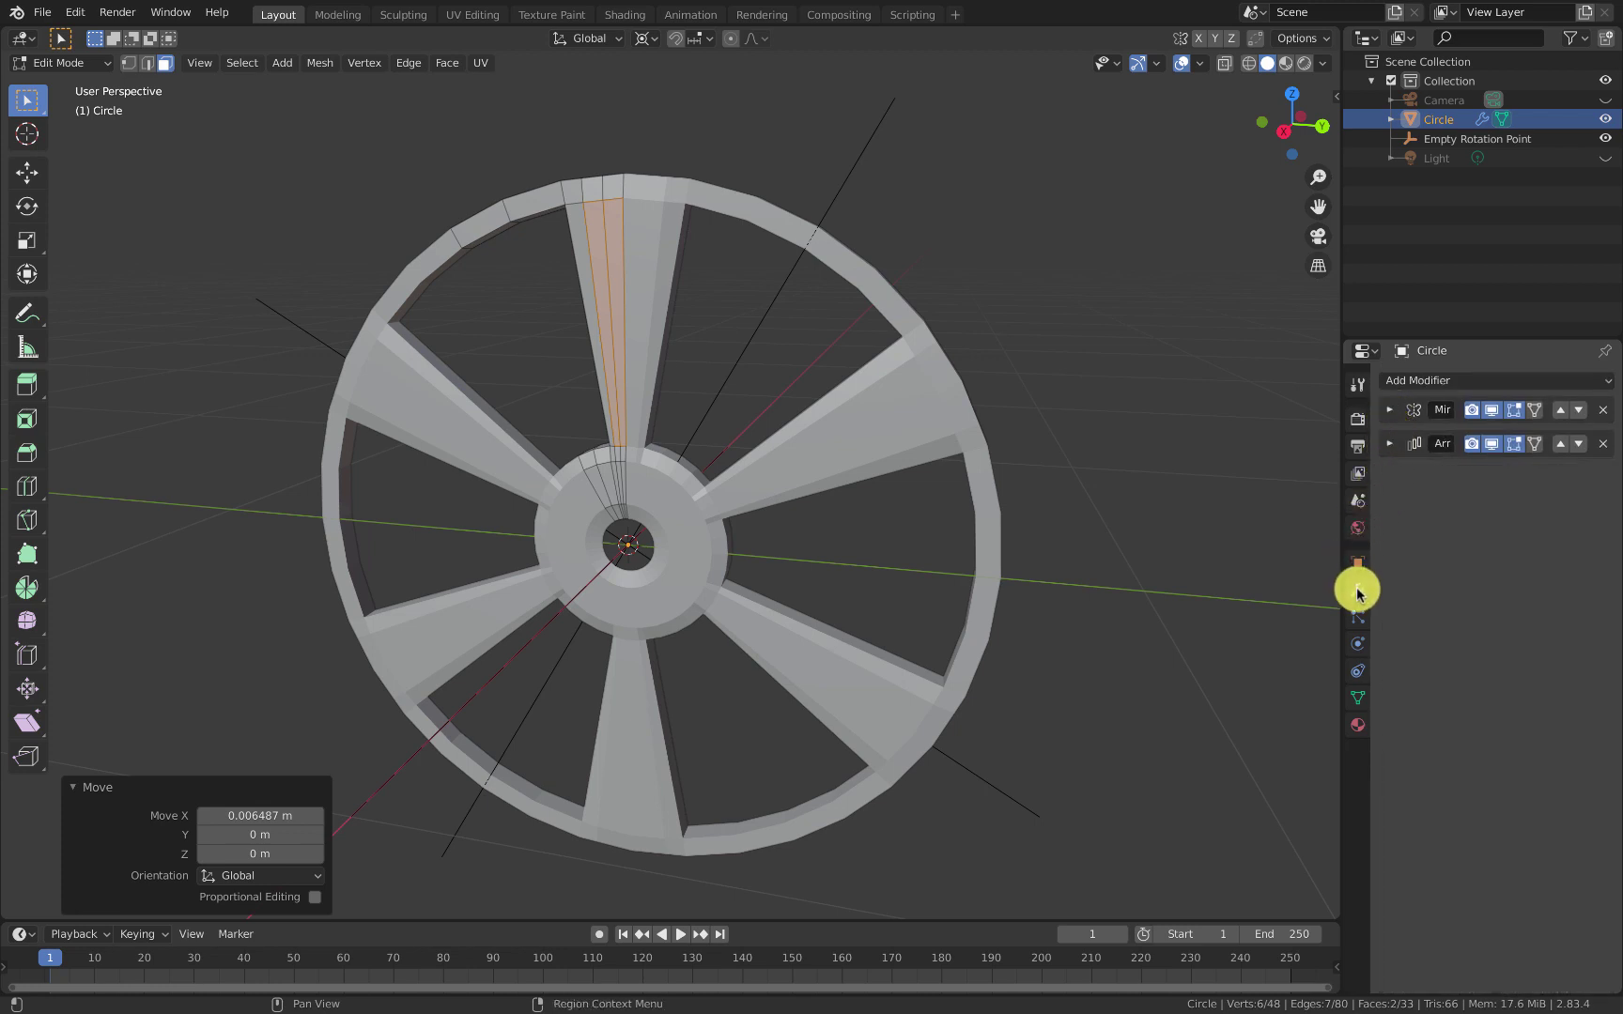
pyautogui.click(1405, 385)
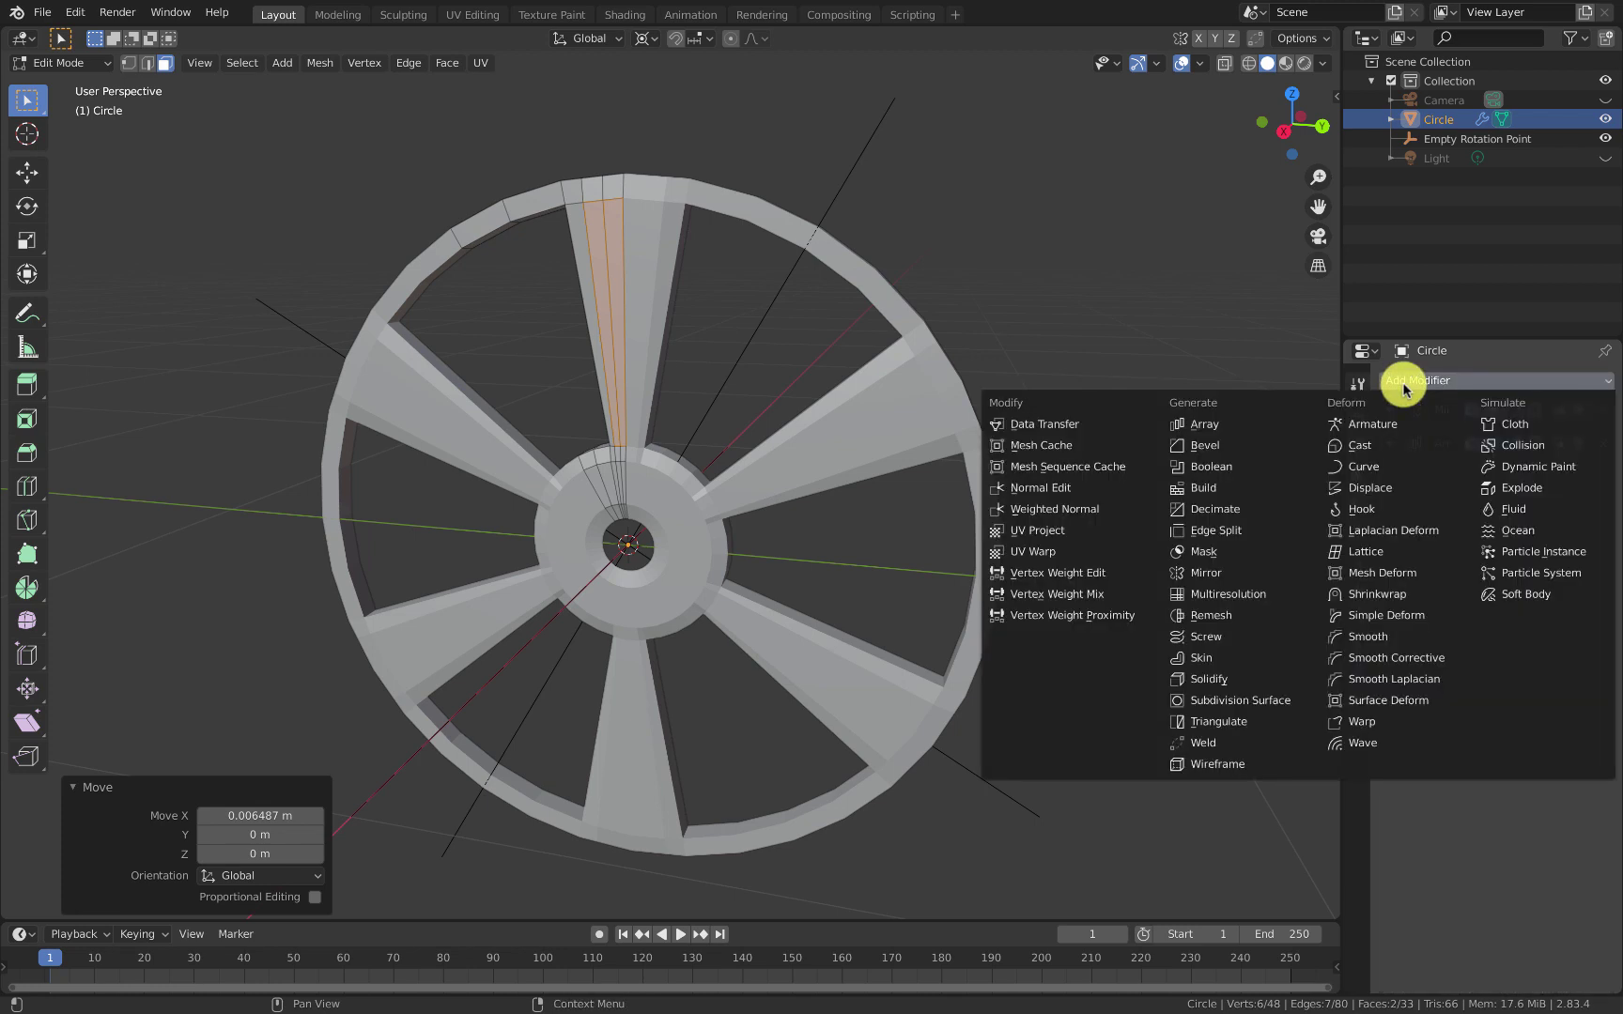
pyautogui.click(1207, 709)
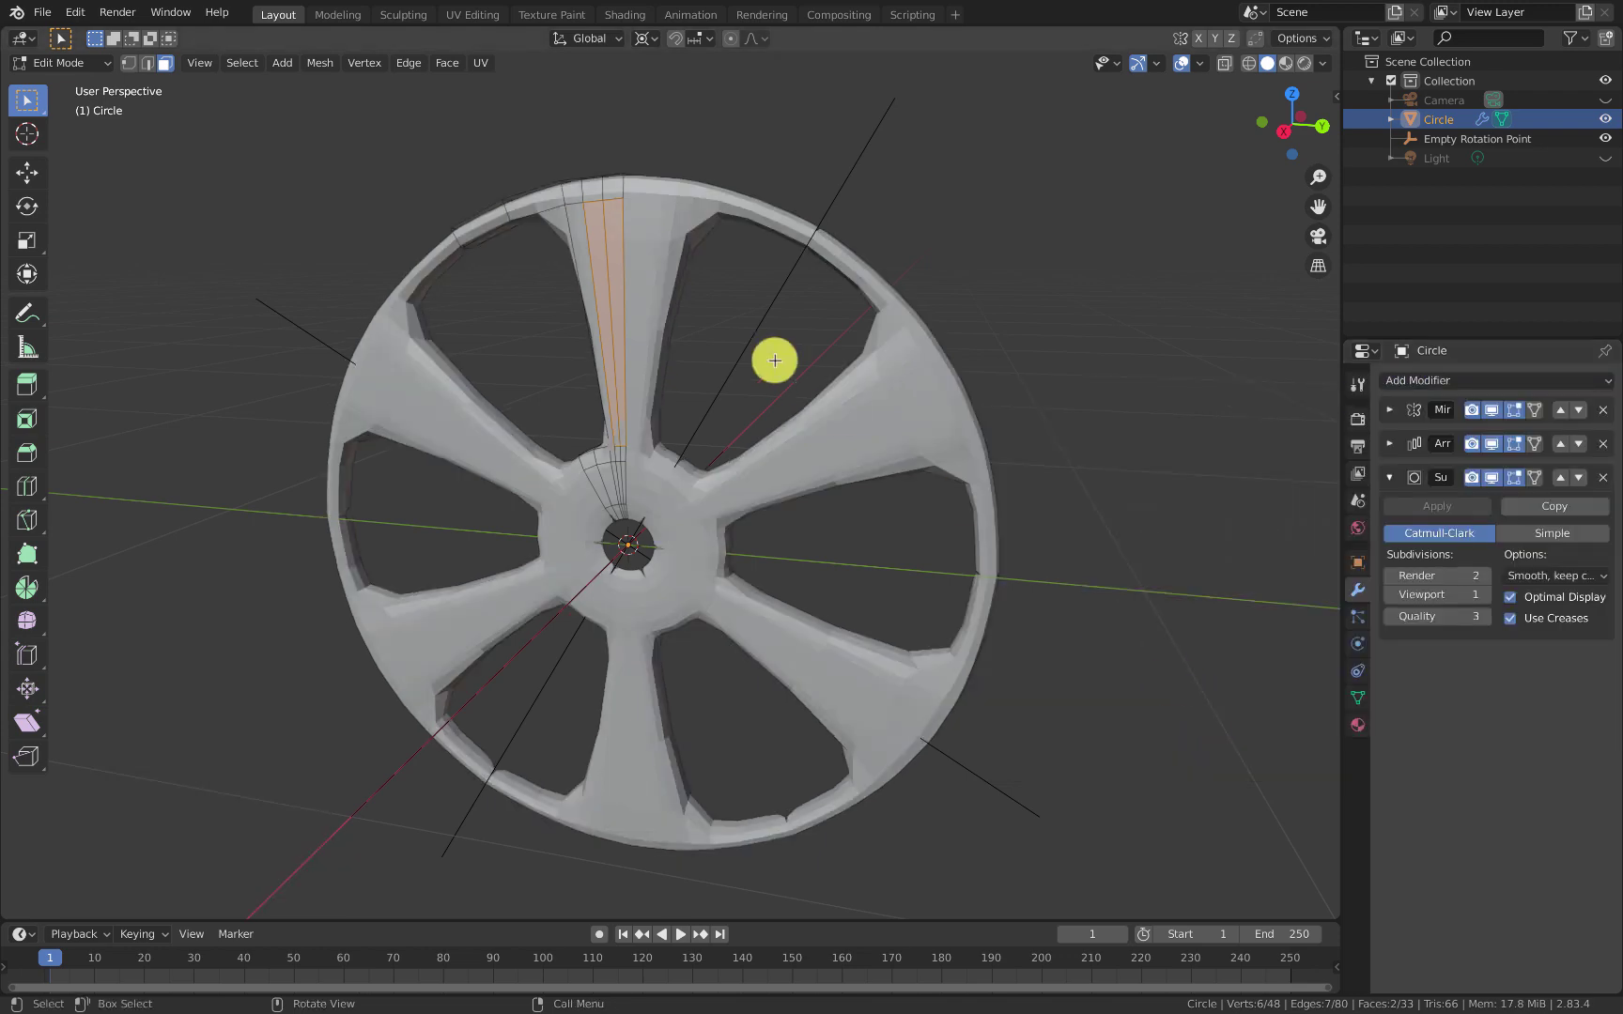
# Step: Add one loop cut across the half spoke and slide it toward the rim to a factor of about 0.825
pyautogui.moveTo(772, 355); pyautogui.dragTo(803, 303, button='middle')
pyautogui.scroll(5, 803, 304)
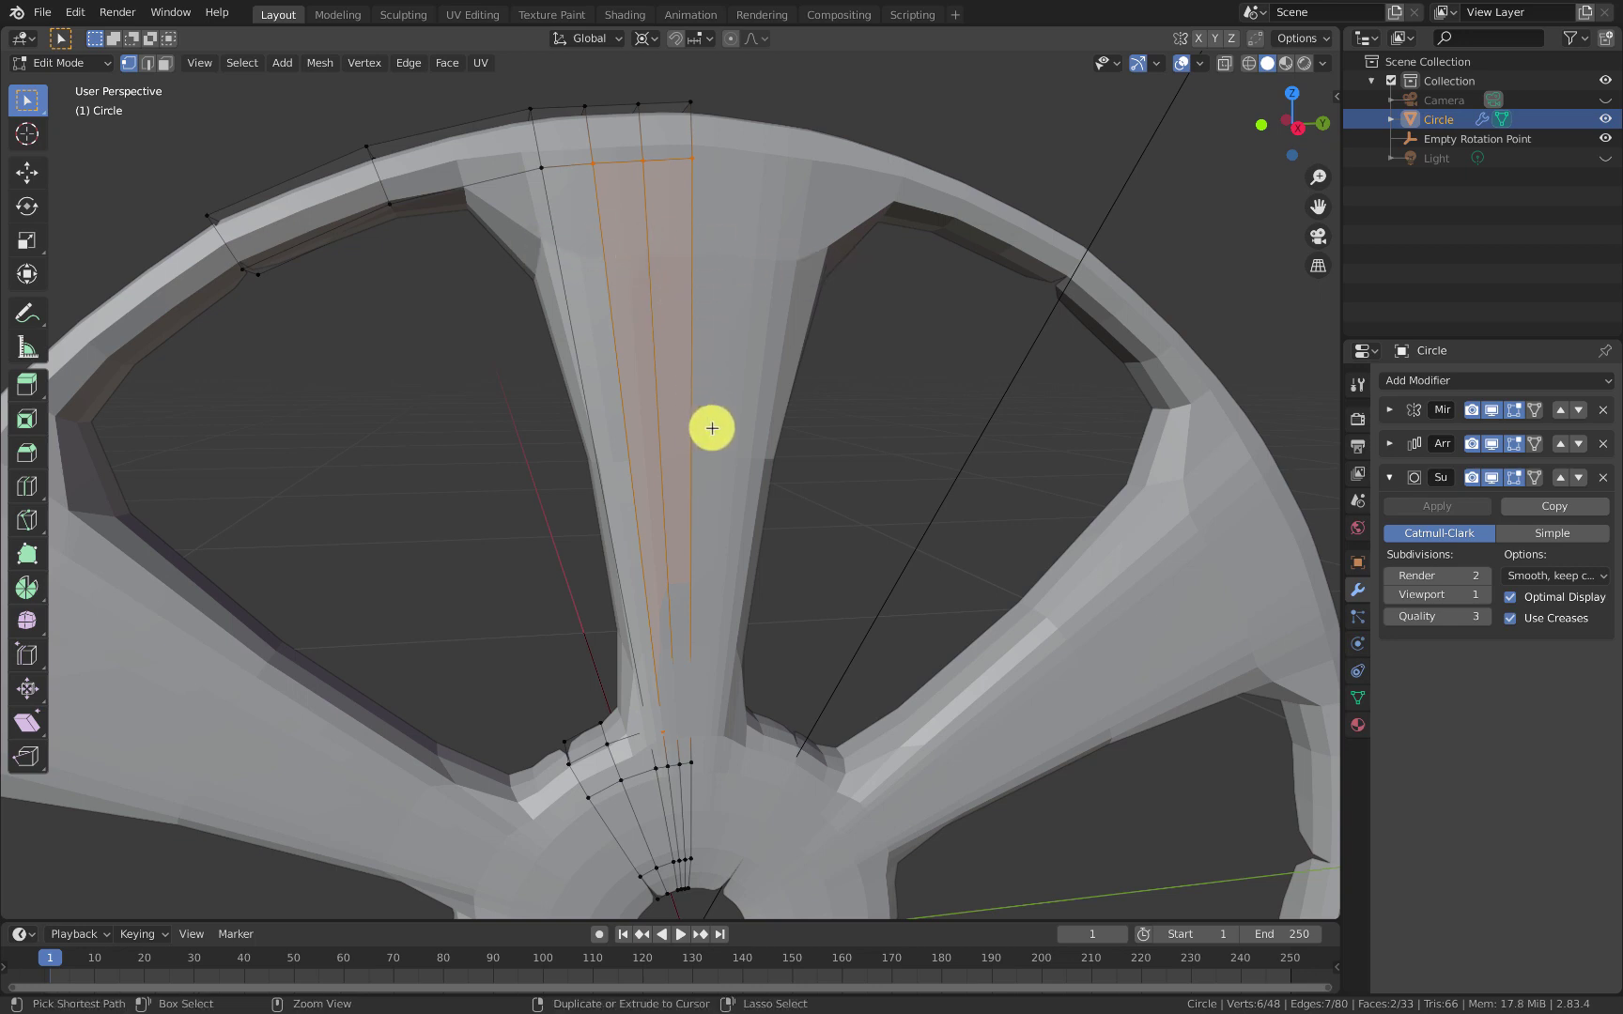
pyautogui.hotkey('ctrl', 'r')
pyautogui.click(623, 435)
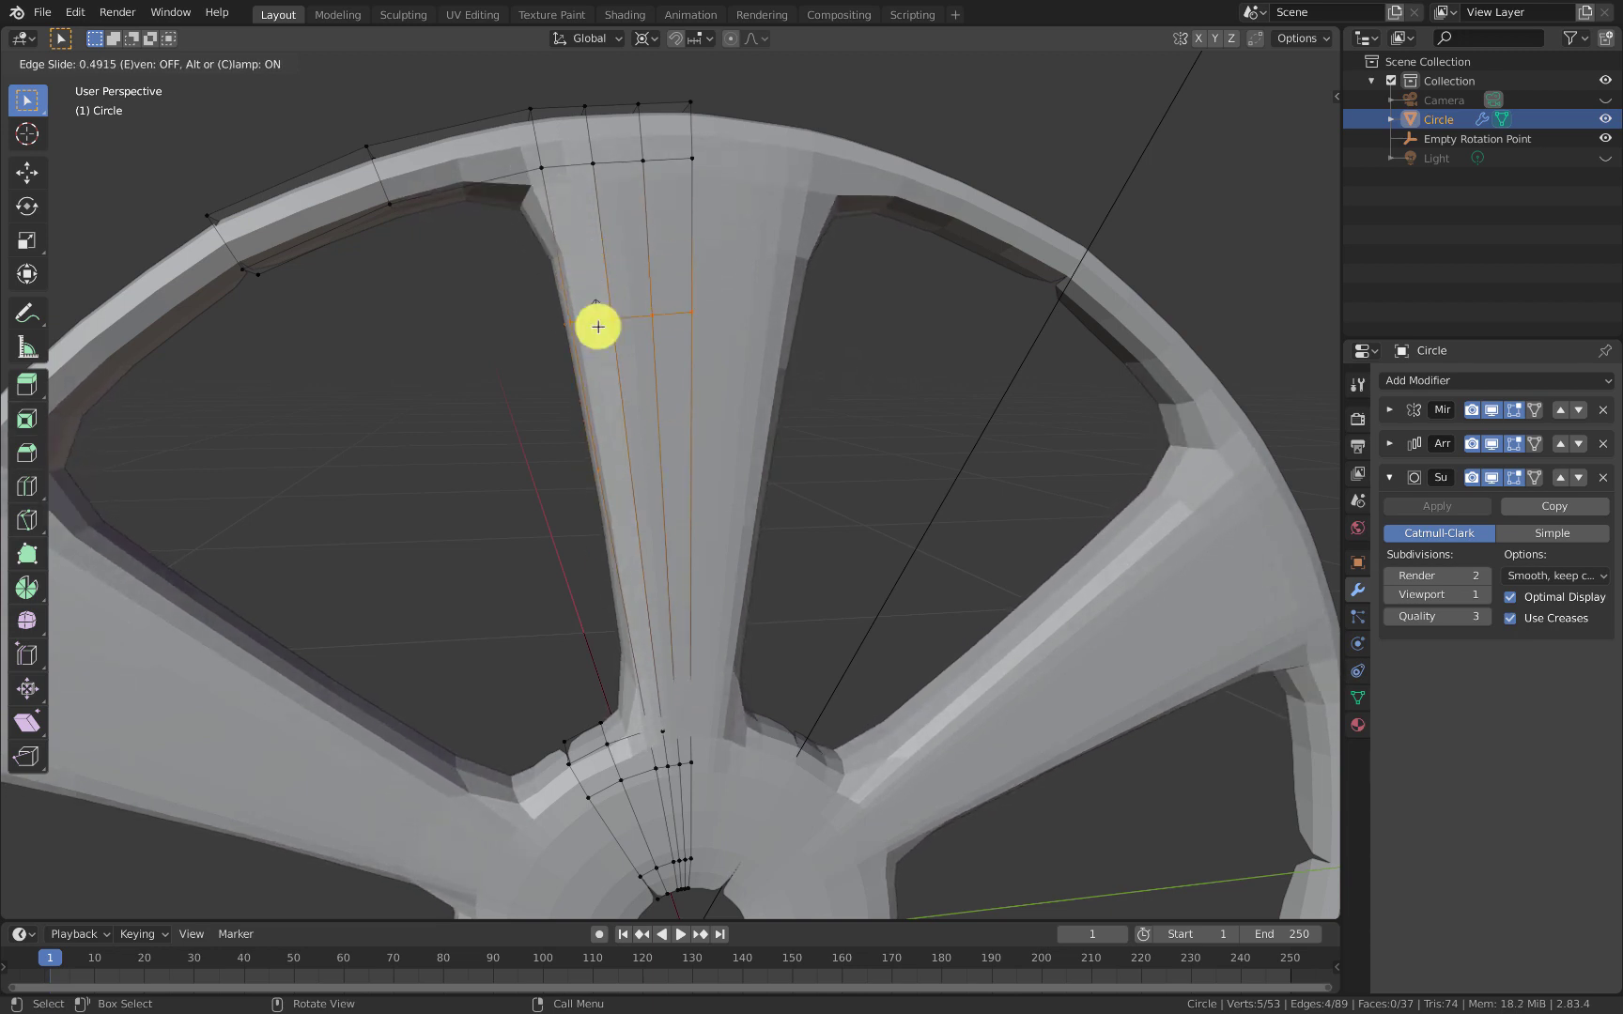
pyautogui.click(607, 199)
# Step: Add another loop cut across the half spoke, slid toward the hub to a factor of about -0.777
pyautogui.press('g')
pyautogui.press('g')
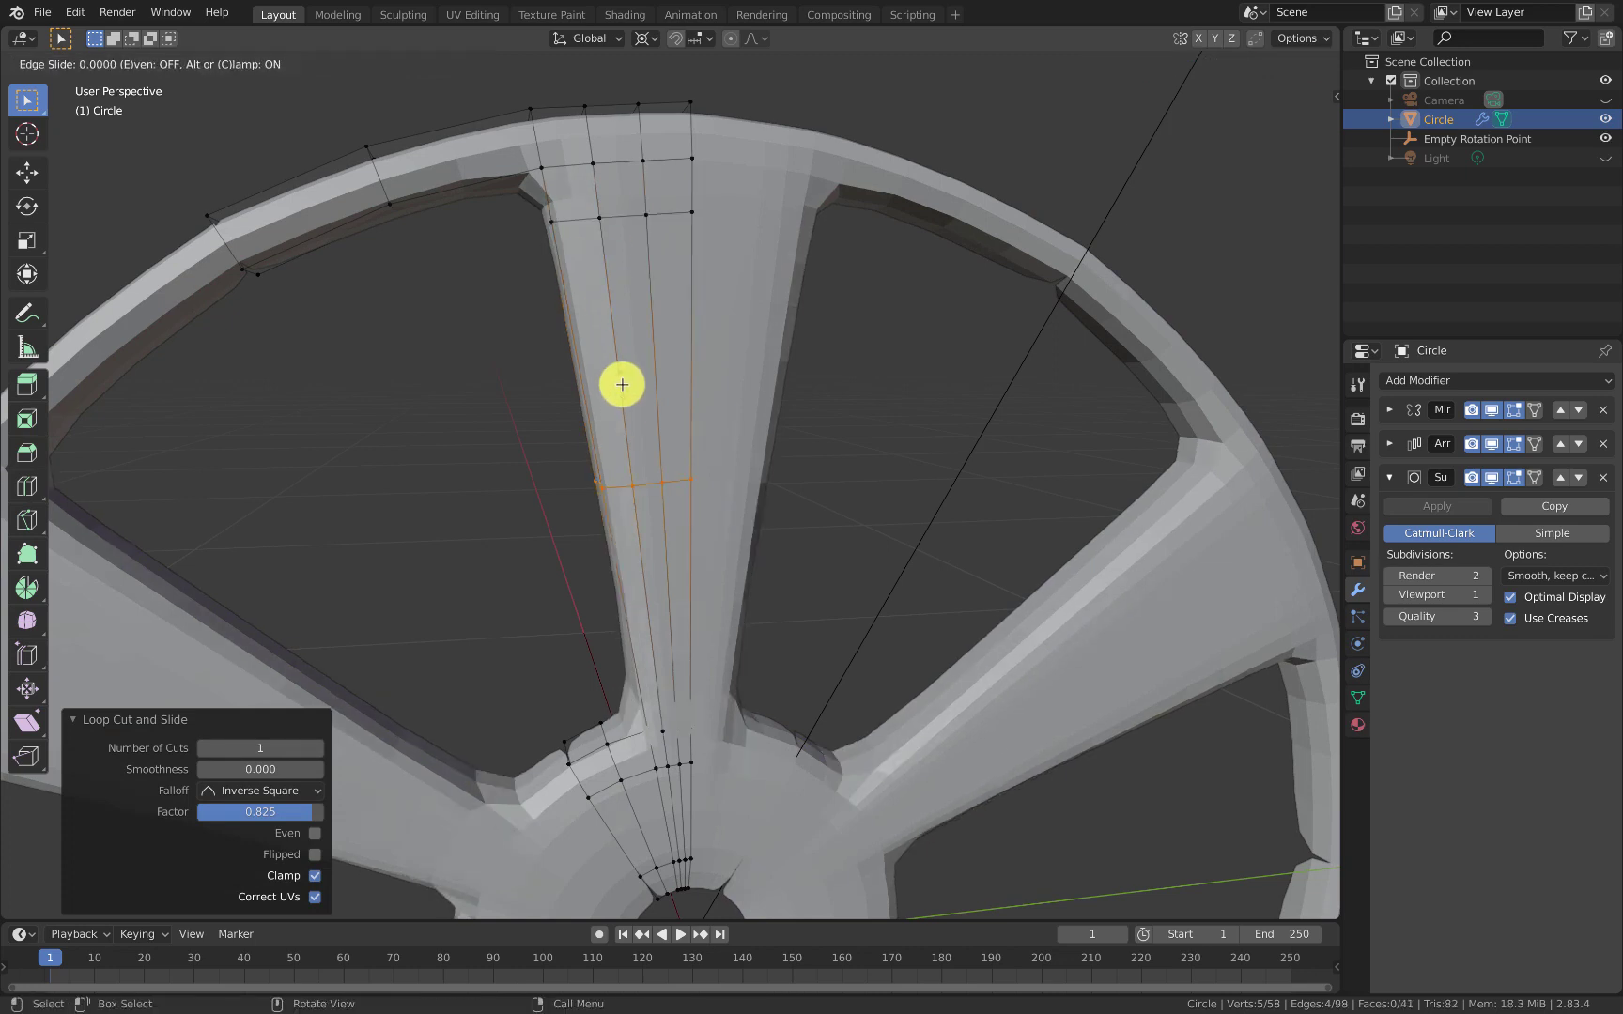
pyautogui.click(637, 585)
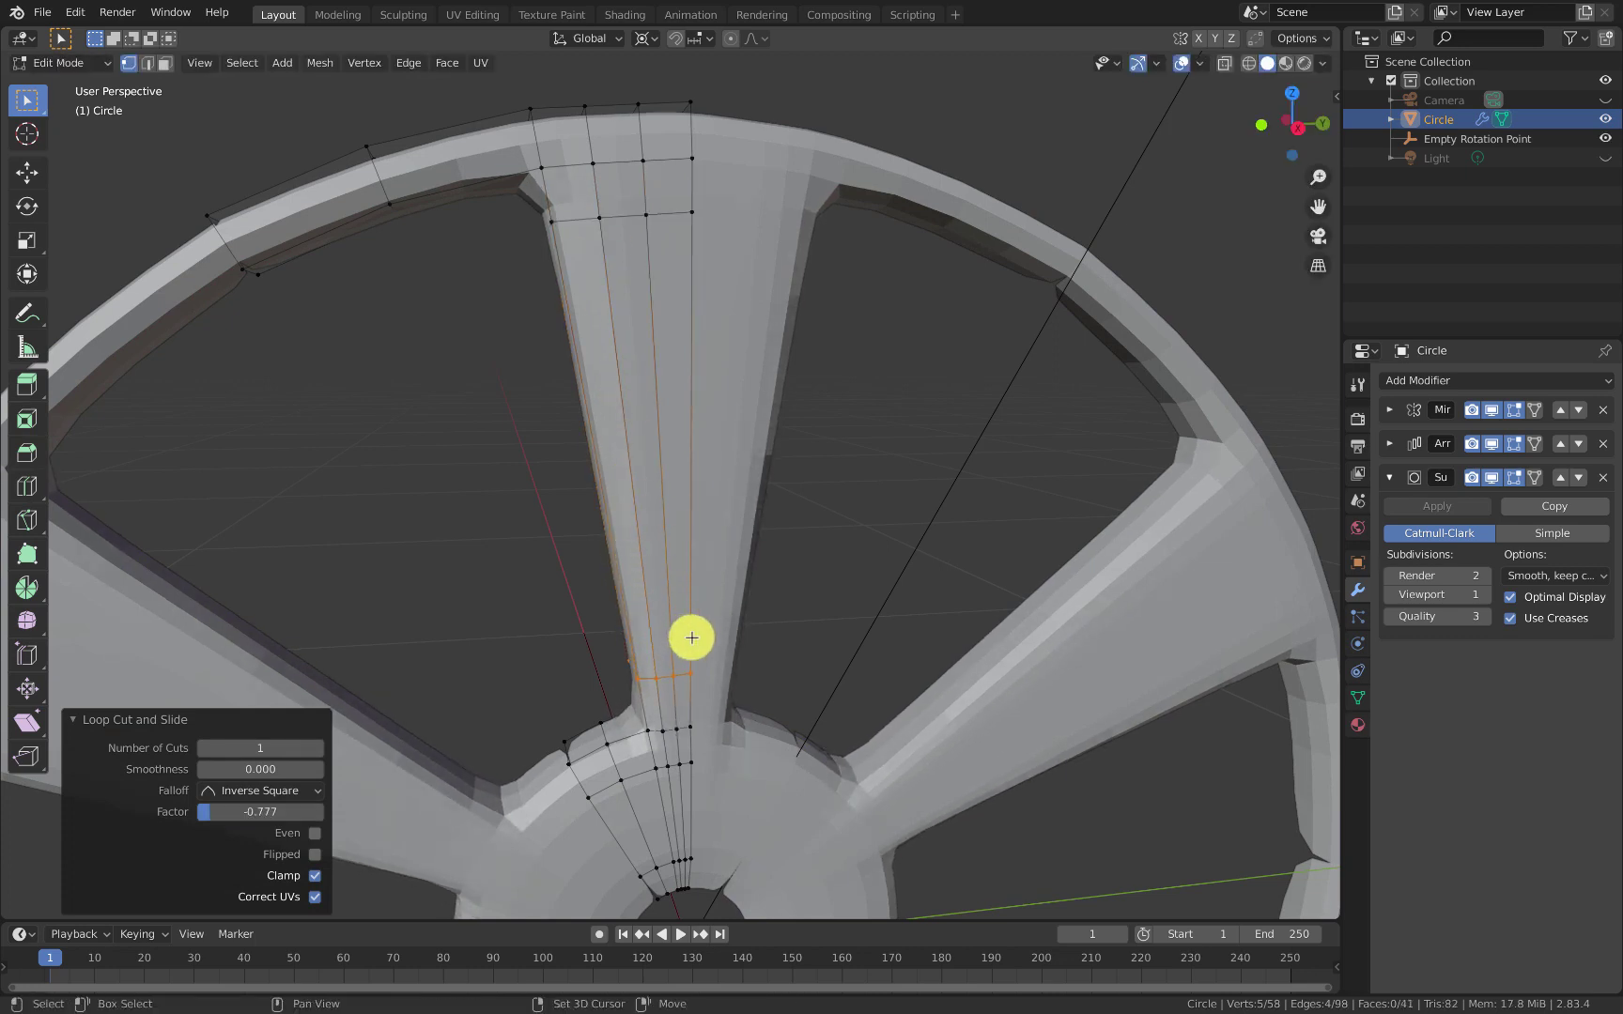
# Step: Enable Clipping on the Mirror modifier and collapse its settings again
pyautogui.keyDown('shift'); pyautogui.moveTo(684, 637); pyautogui.dragTo(667, 320, button='middle'); pyautogui.keyUp('shift')
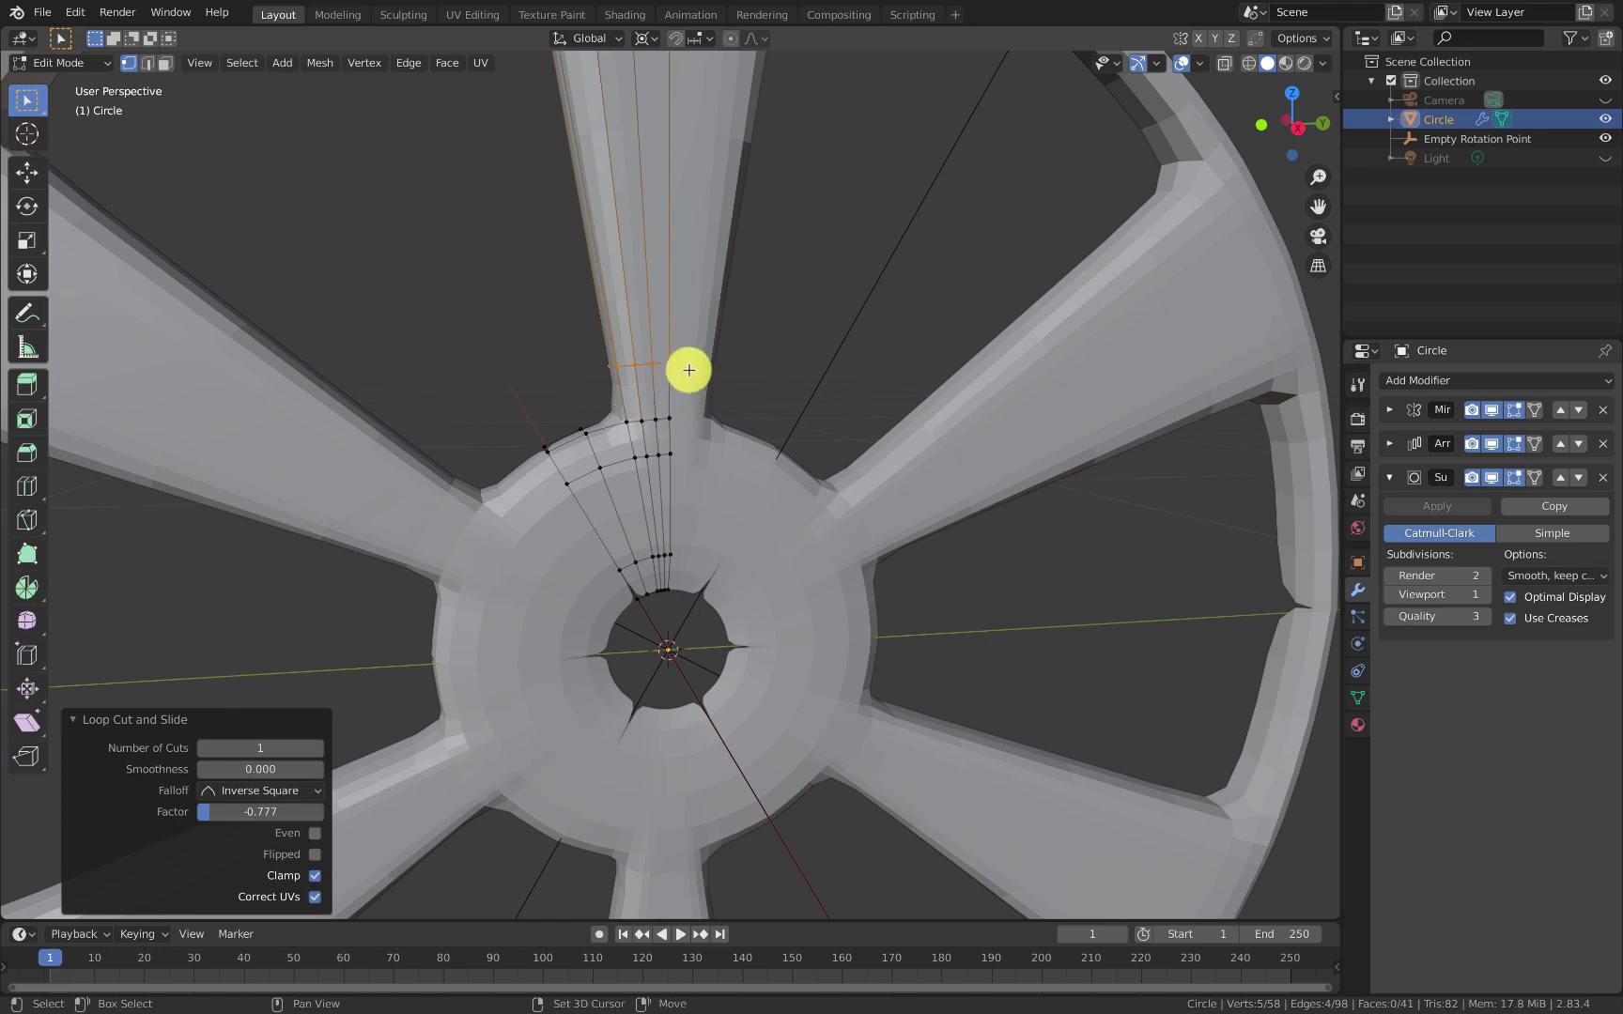
pyautogui.scroll(4, 688, 366)
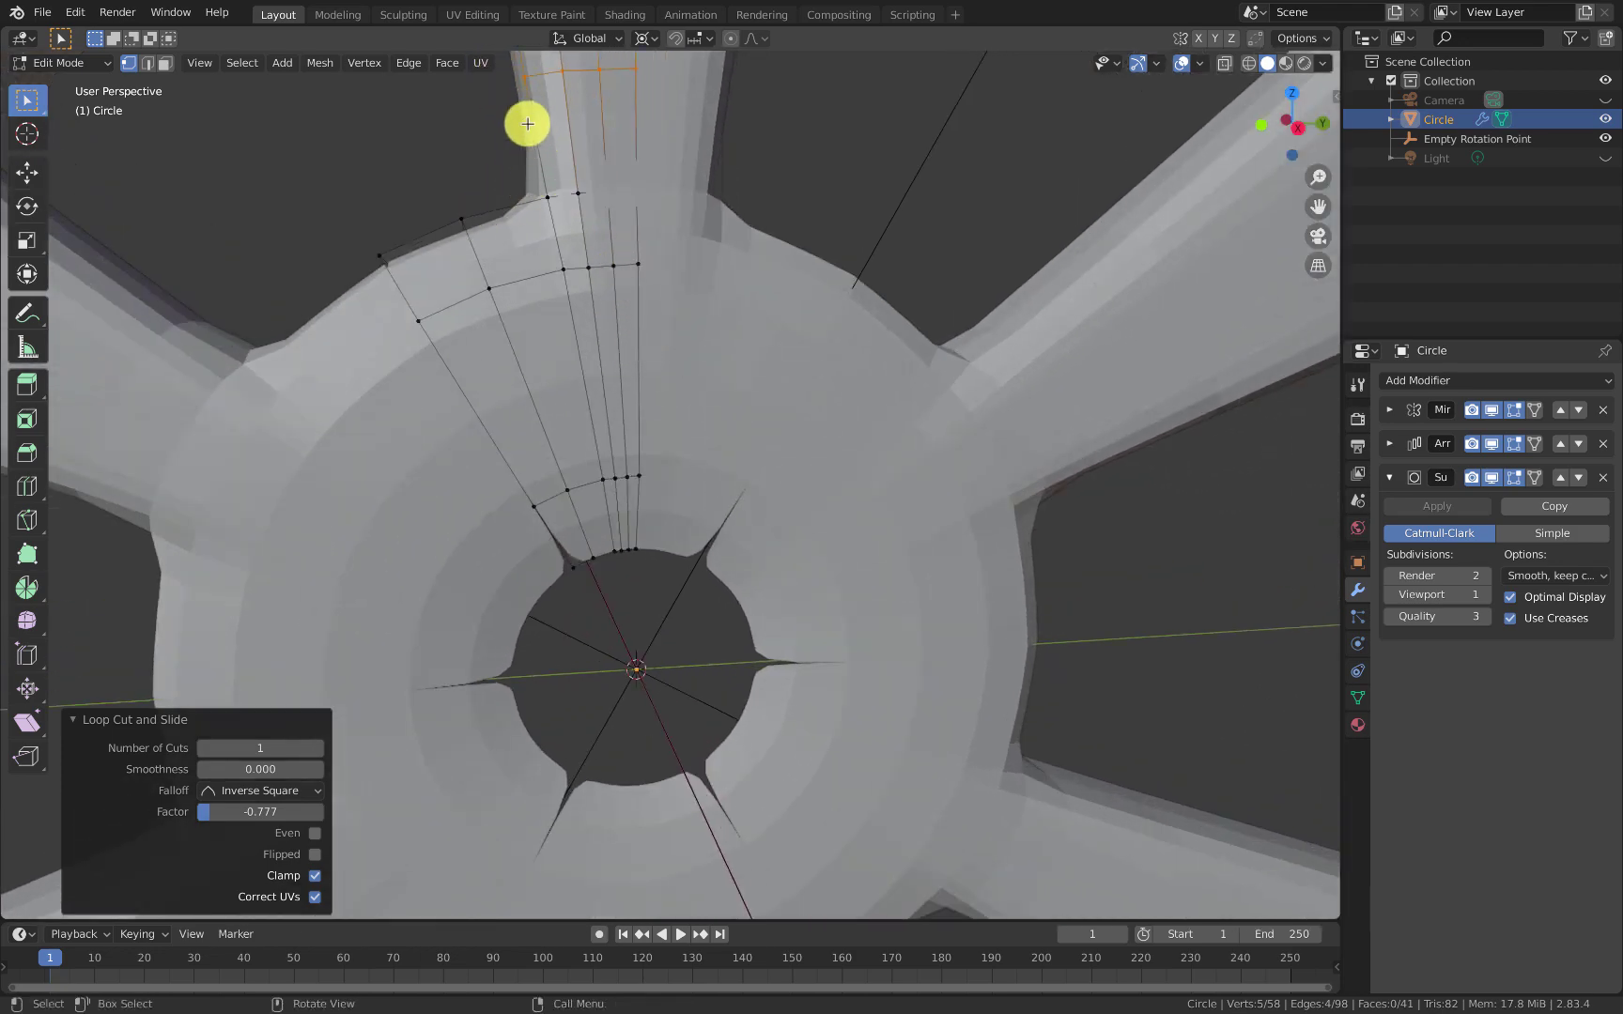
pyautogui.moveTo(466, 240); pyautogui.dragTo(540, 305, button='middle')
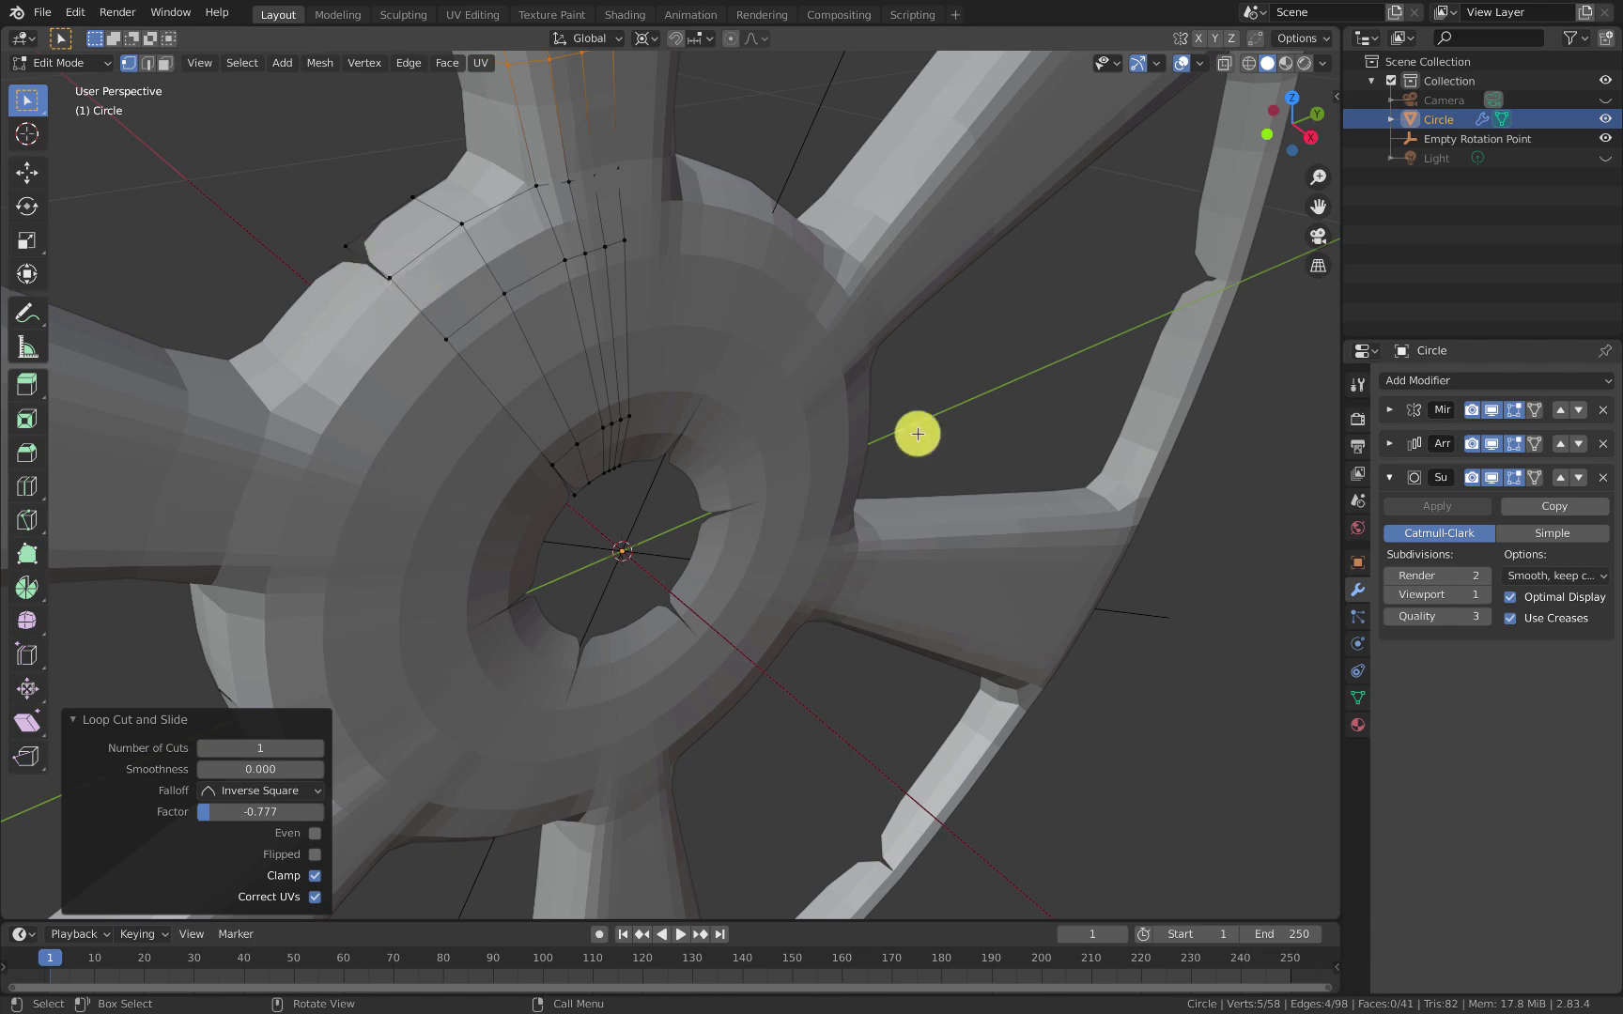
pyautogui.click(1390, 410)
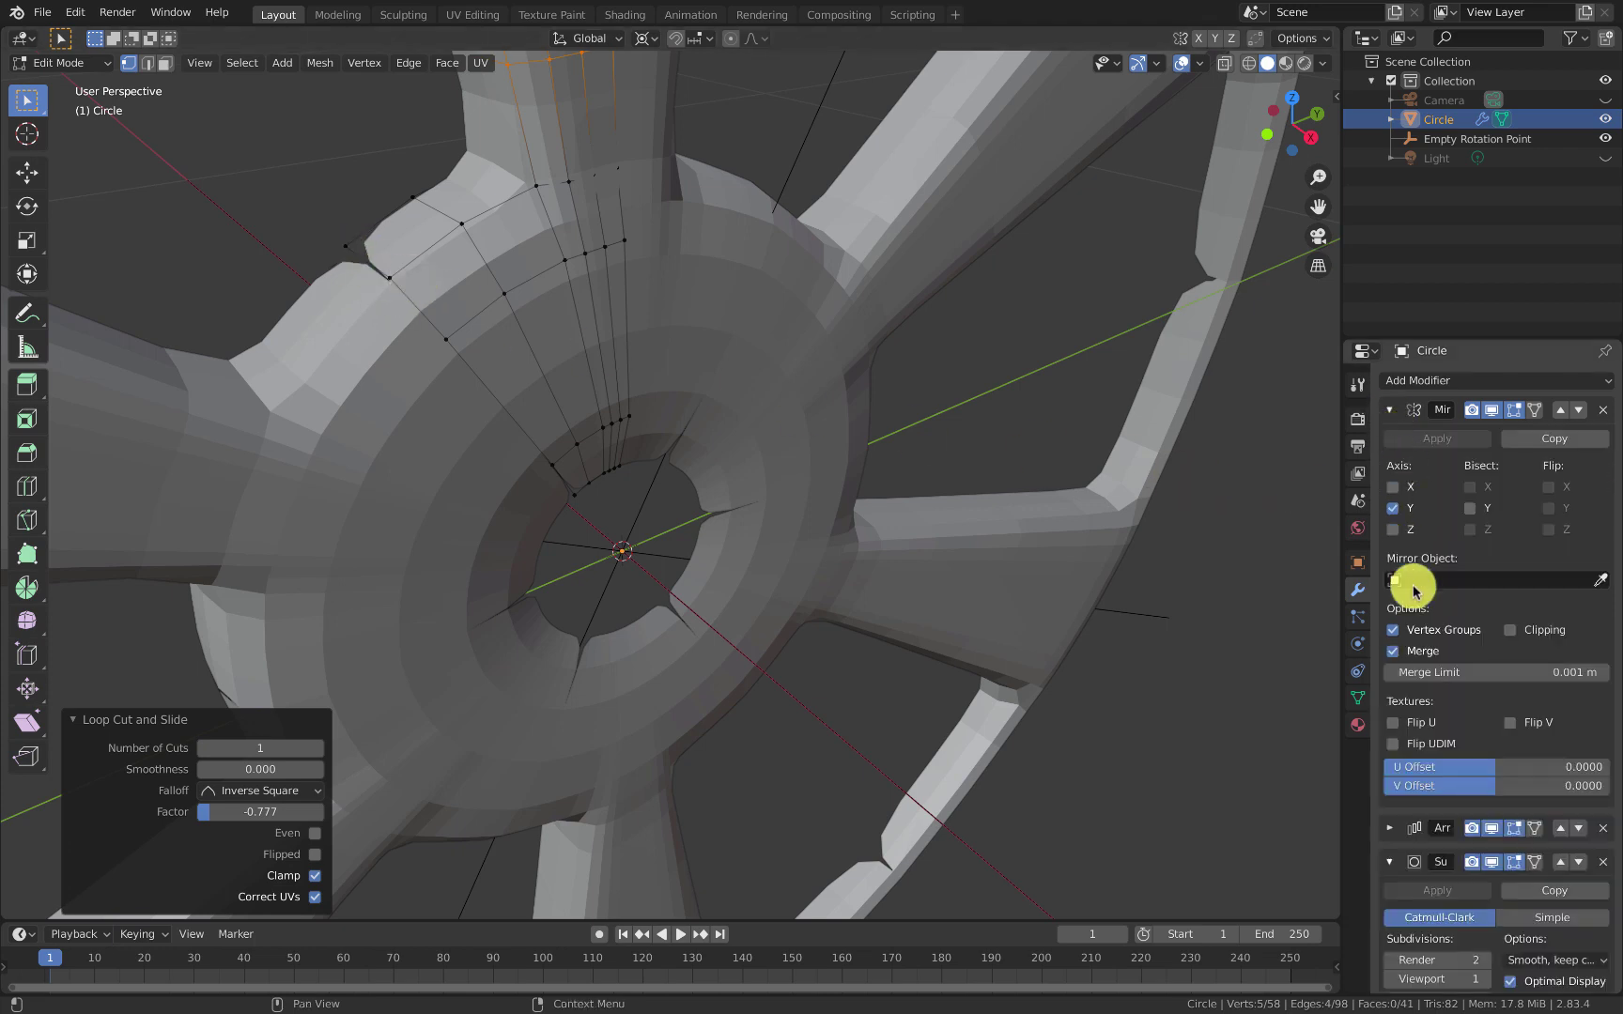
pyautogui.click(1510, 630)
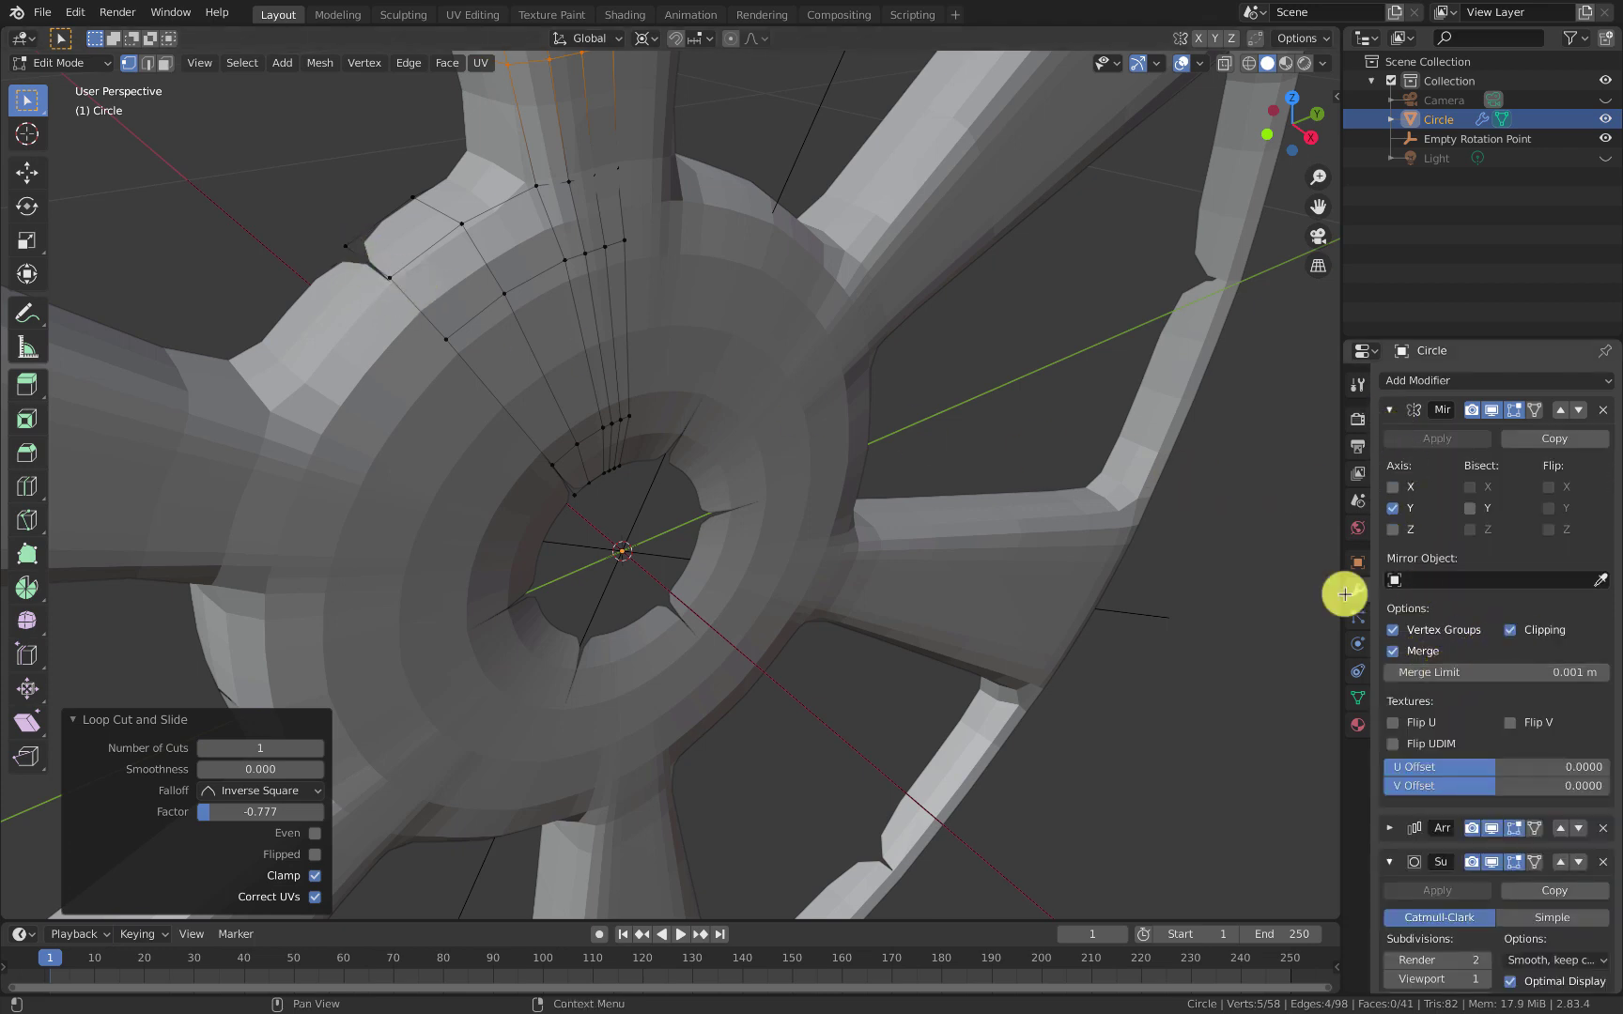
pyautogui.scroll(2, 1112, 482)
pyautogui.scroll(-2, 1453, 718)
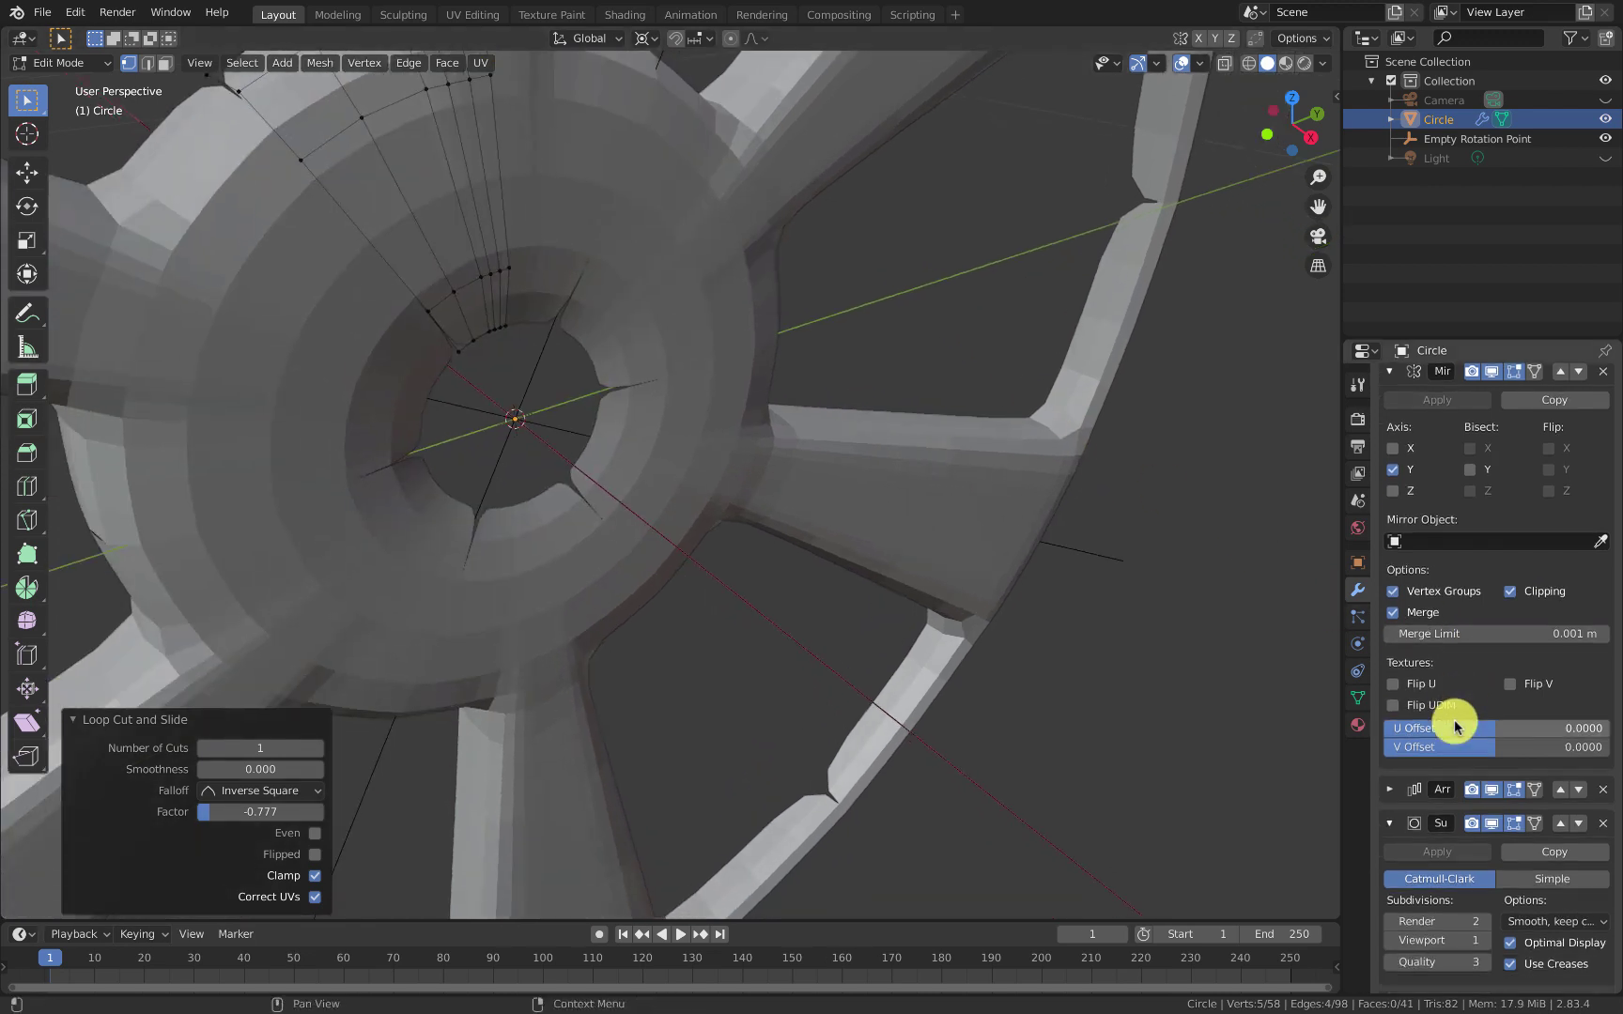
pyautogui.scroll(2, 1442, 658)
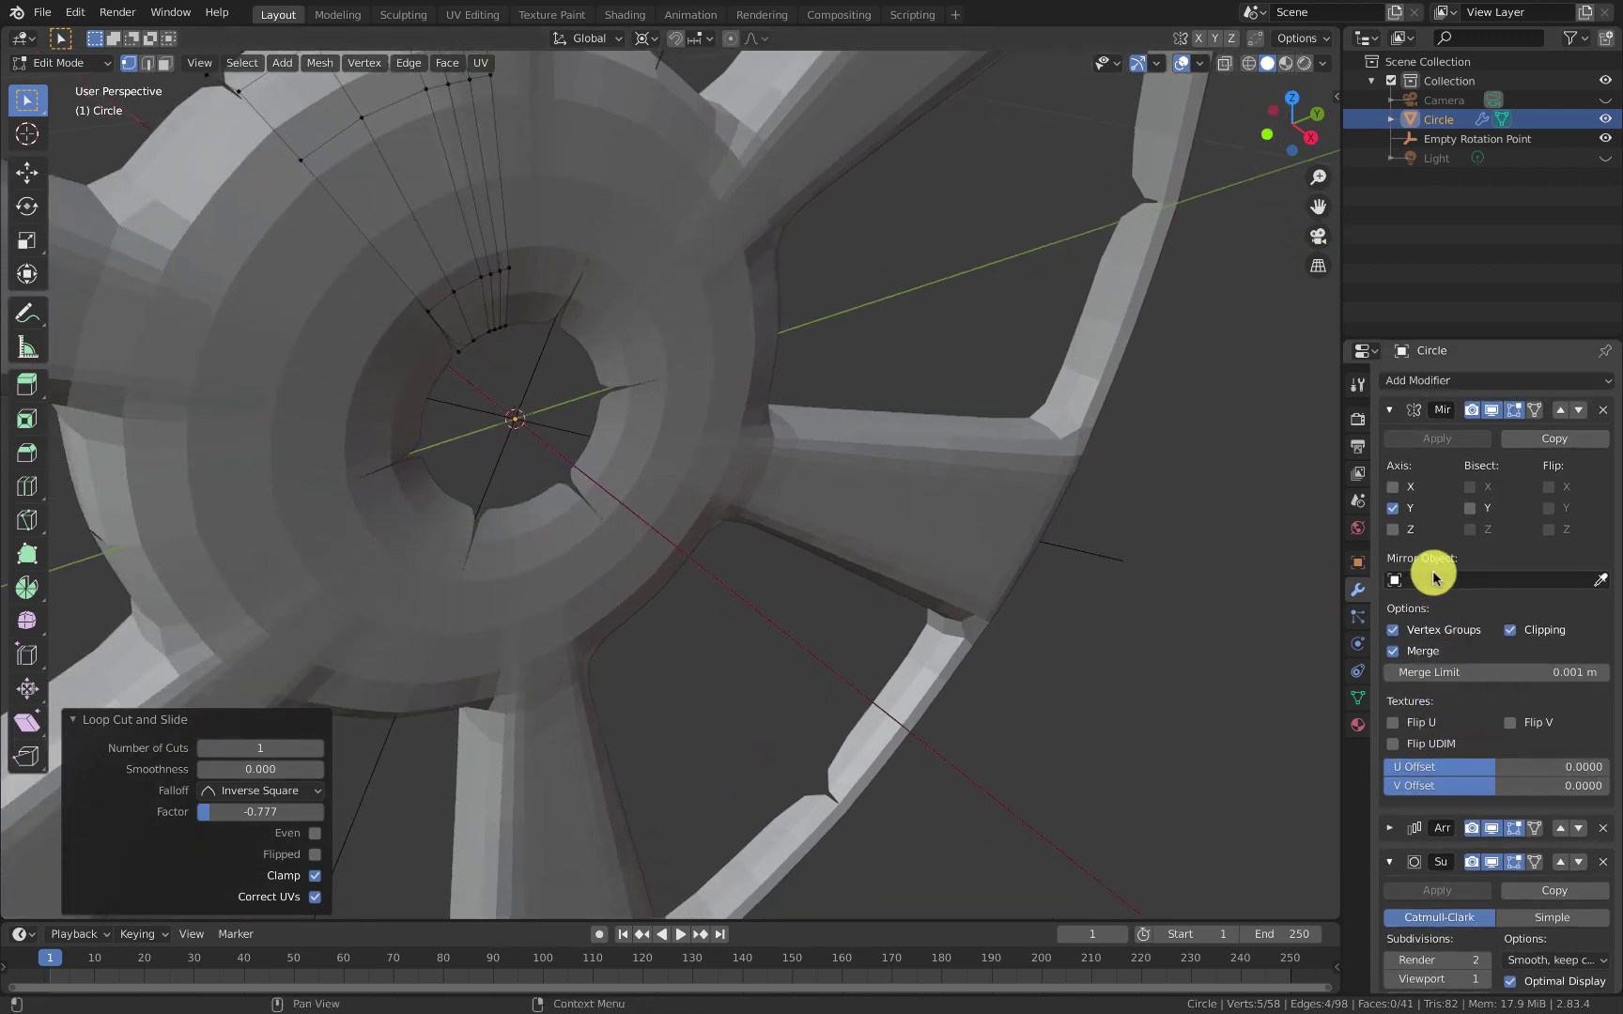
pyautogui.moveTo(905, 362); pyautogui.dragTo(960, 645, button='middle')
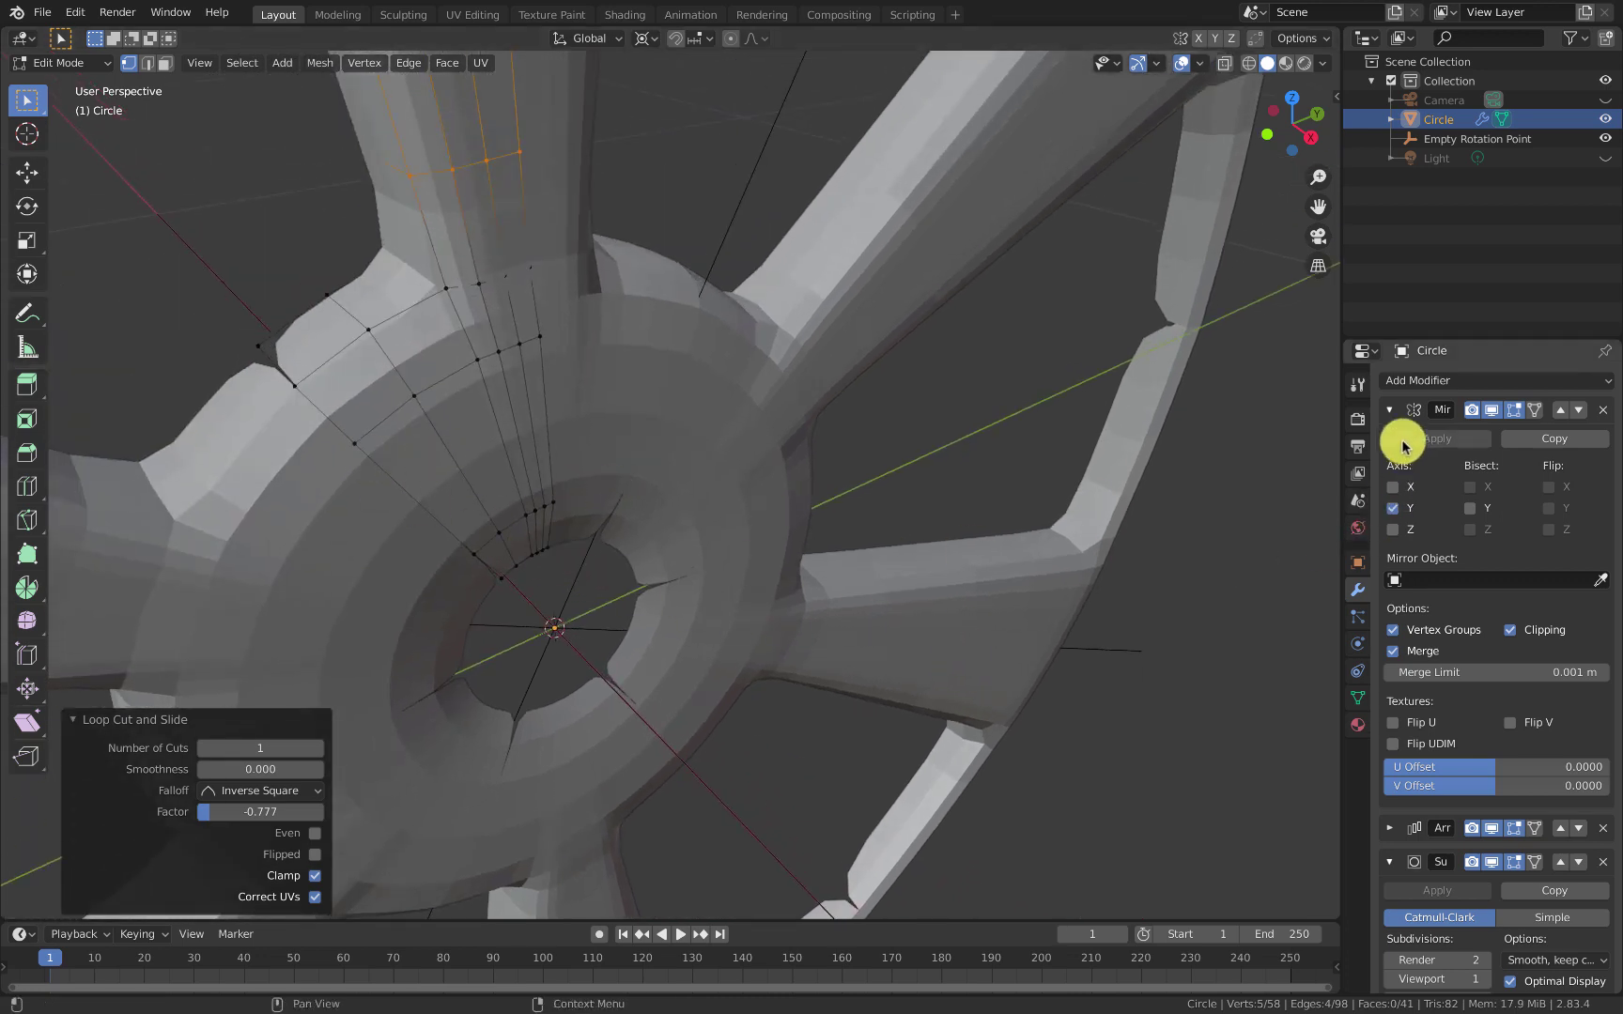
pyautogui.click(1389, 409)
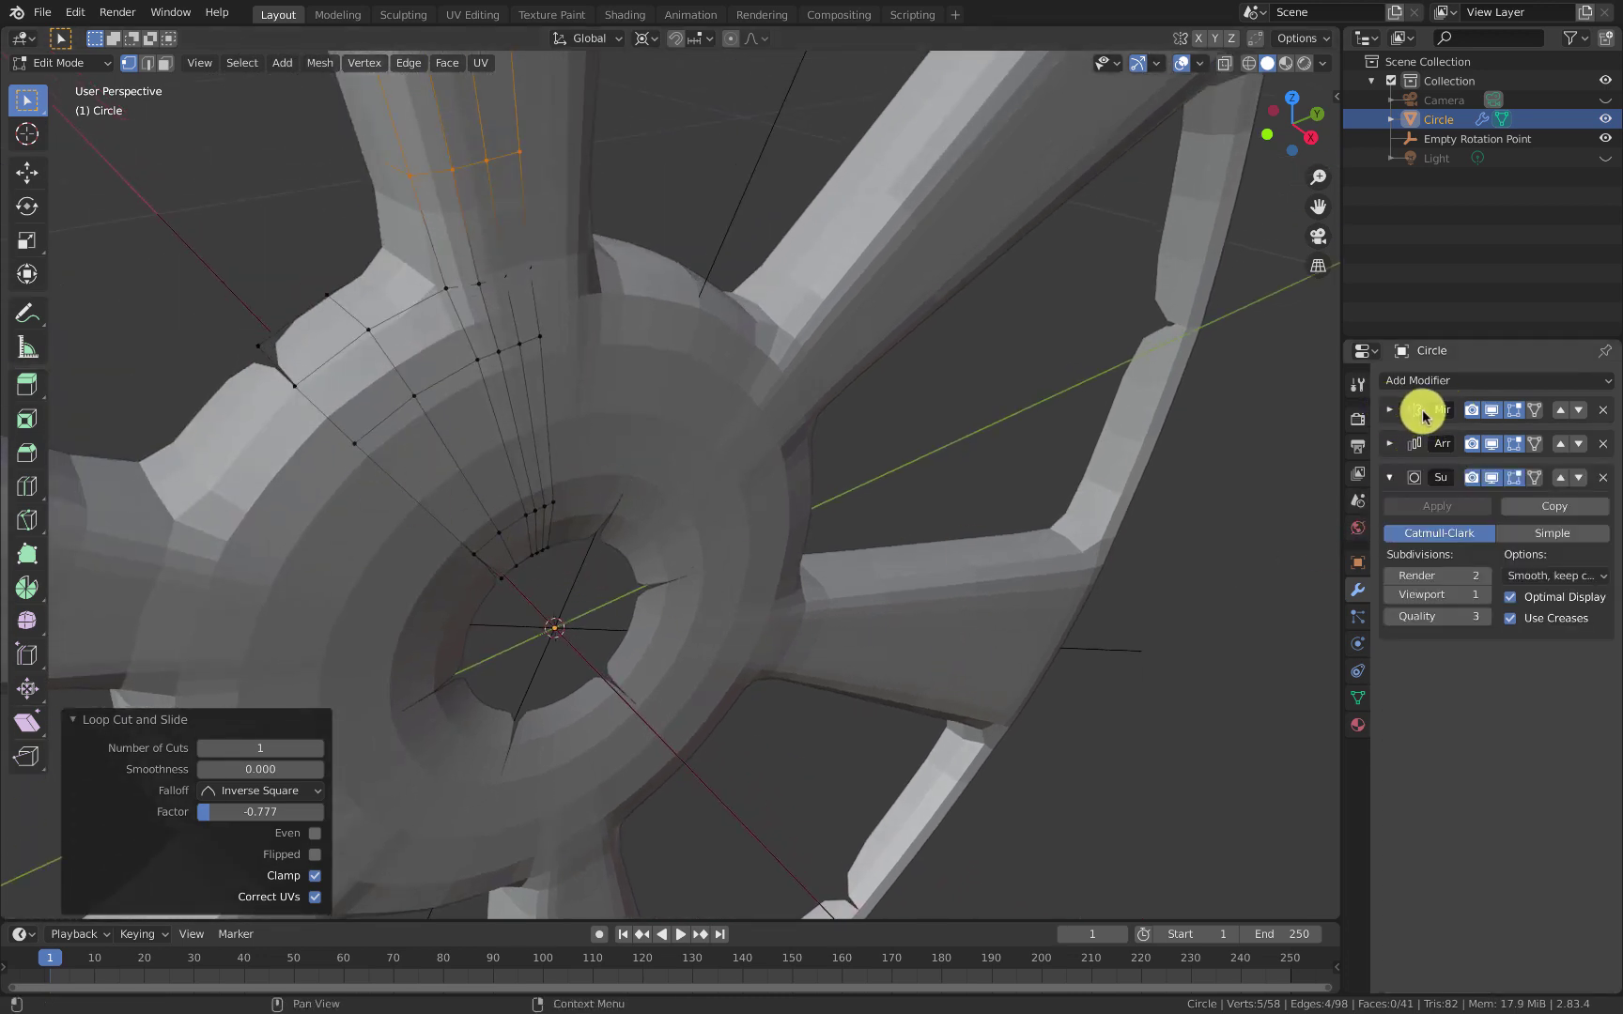
# Step: Raise the Subdivision Surface levels to 6 for render and 5 for the viewport
pyautogui.moveTo(888, 398); pyautogui.dragTo(721, 638, button='middle')
pyautogui.scroll(-3, 721, 638)
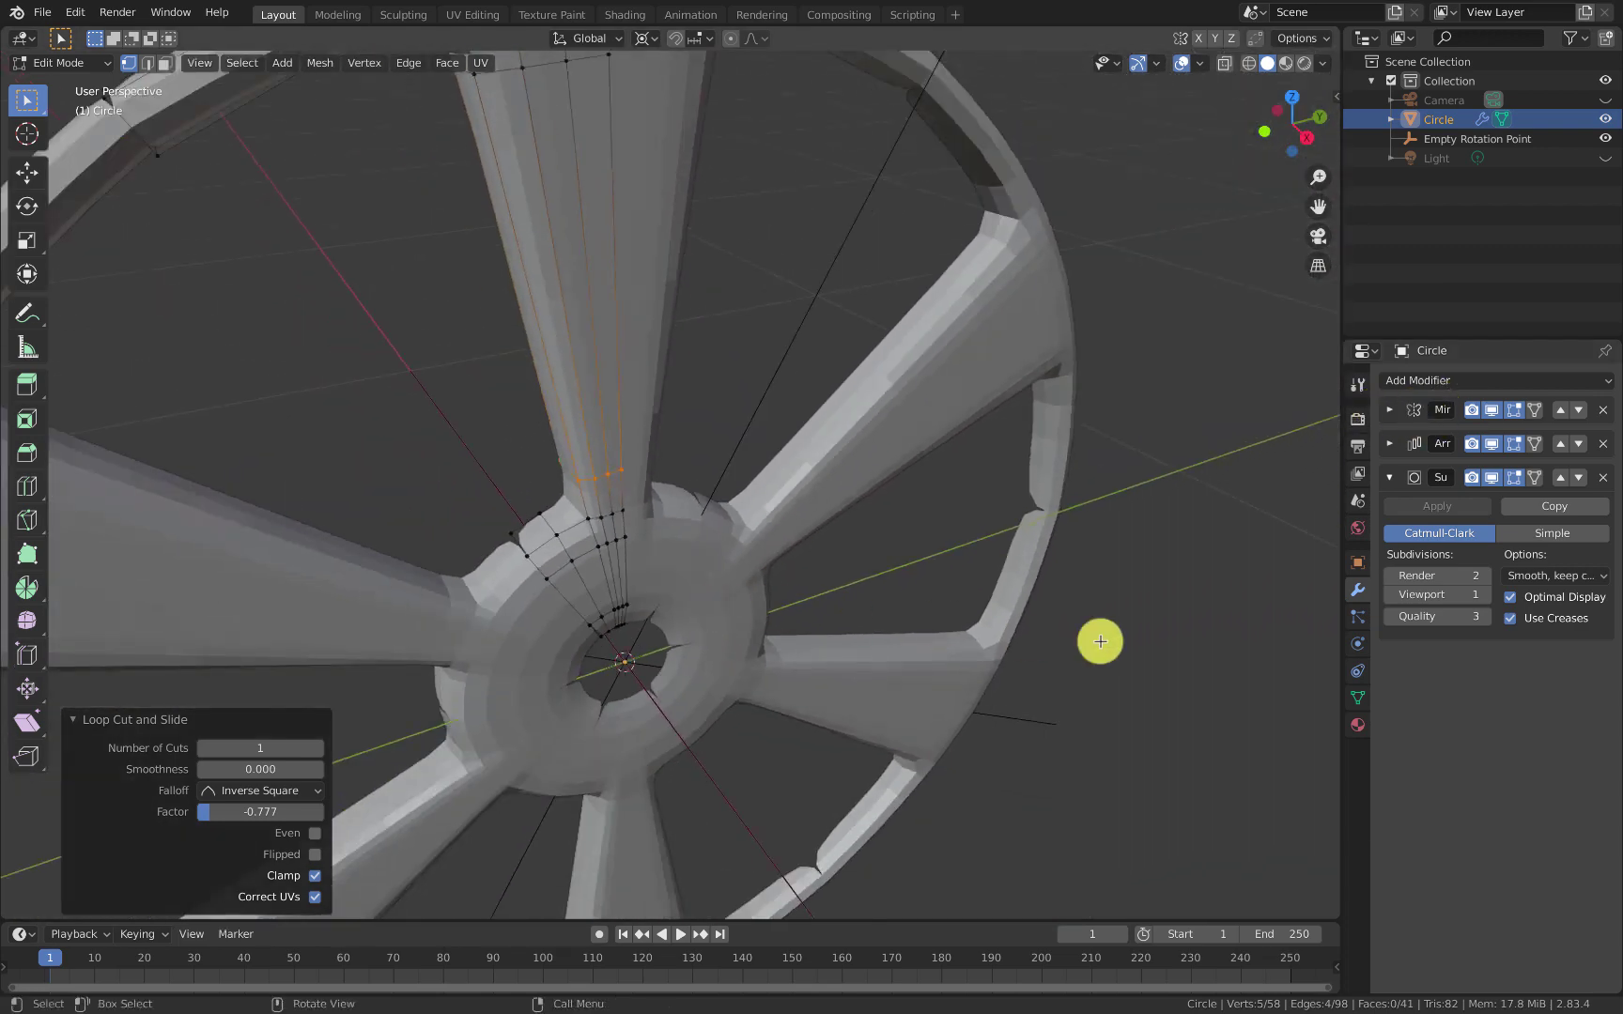
pyautogui.click(1485, 576)
pyautogui.click(1485, 595)
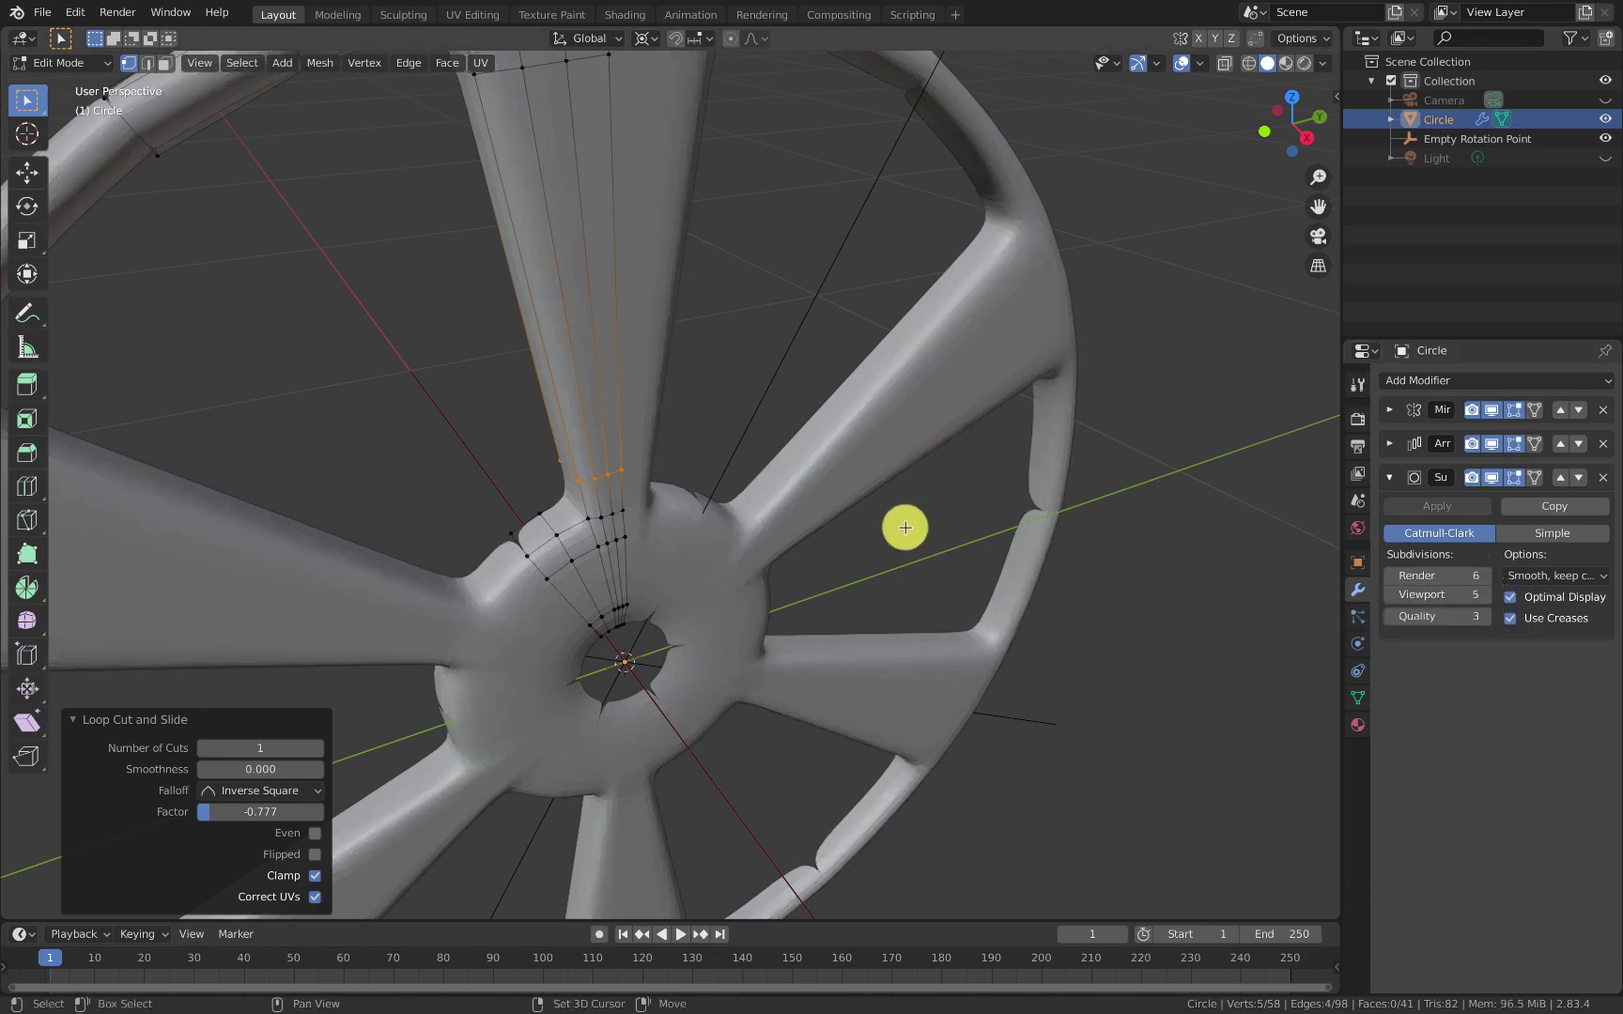
# Step: Add two evenly spaced loop cuts across the middle of the half spoke without sliding them
pyautogui.moveTo(904, 528); pyautogui.dragTo(822, 455, button='middle')
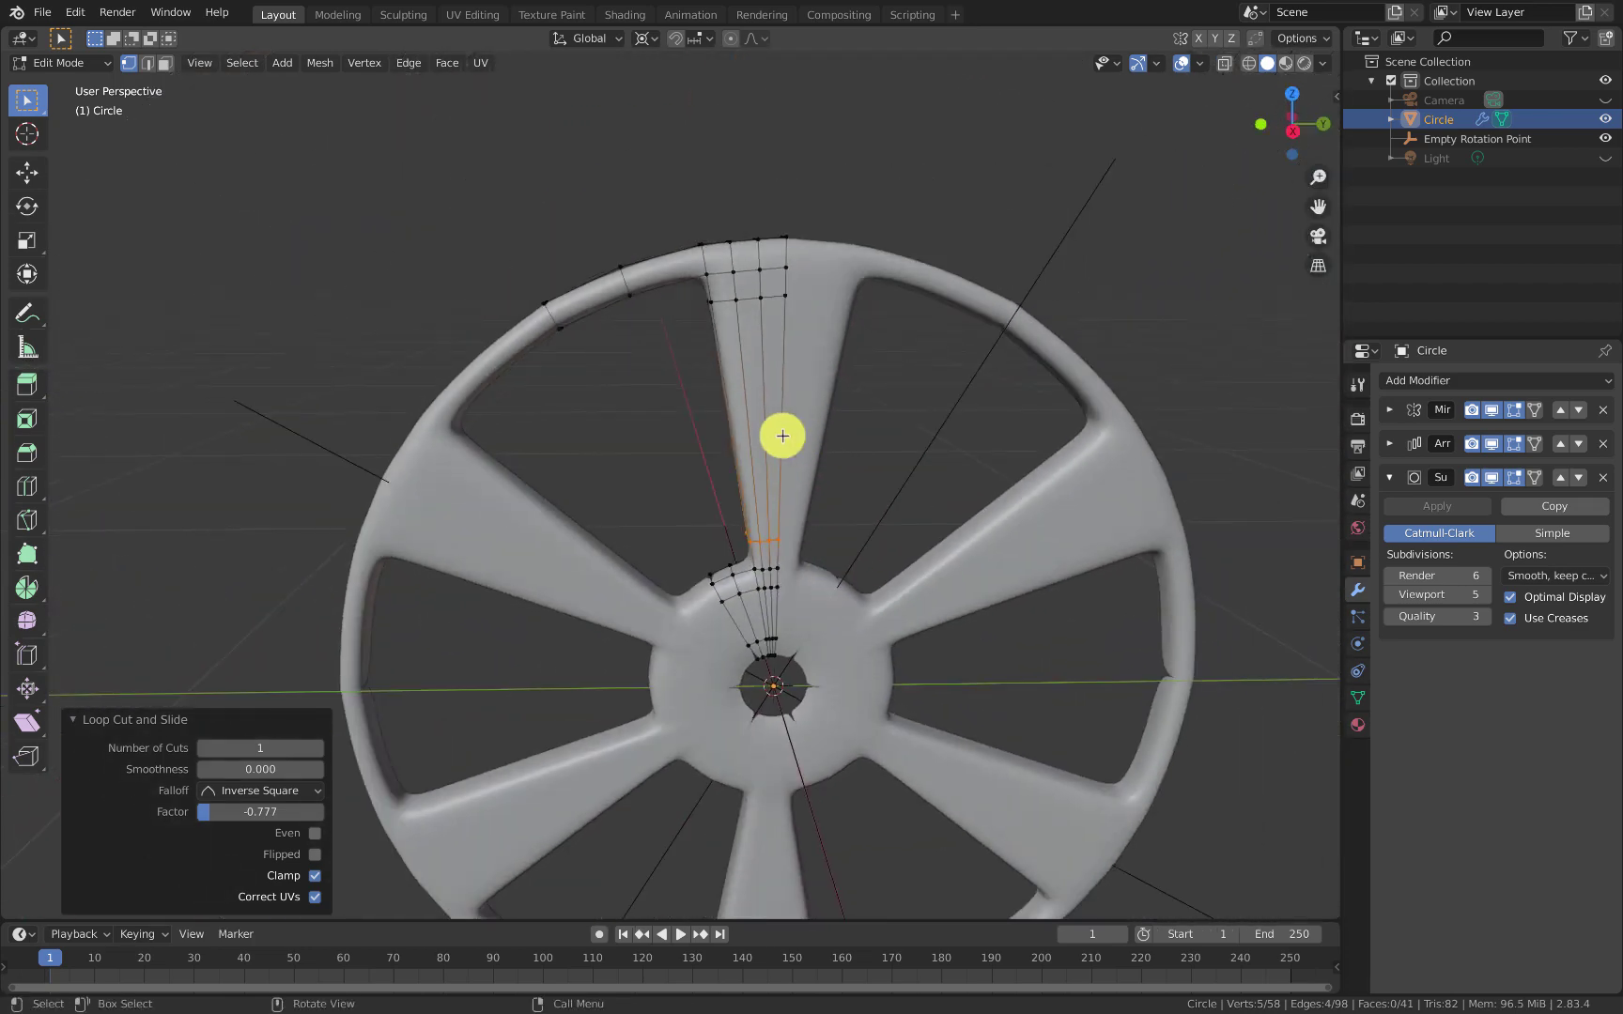
pyautogui.press('r')
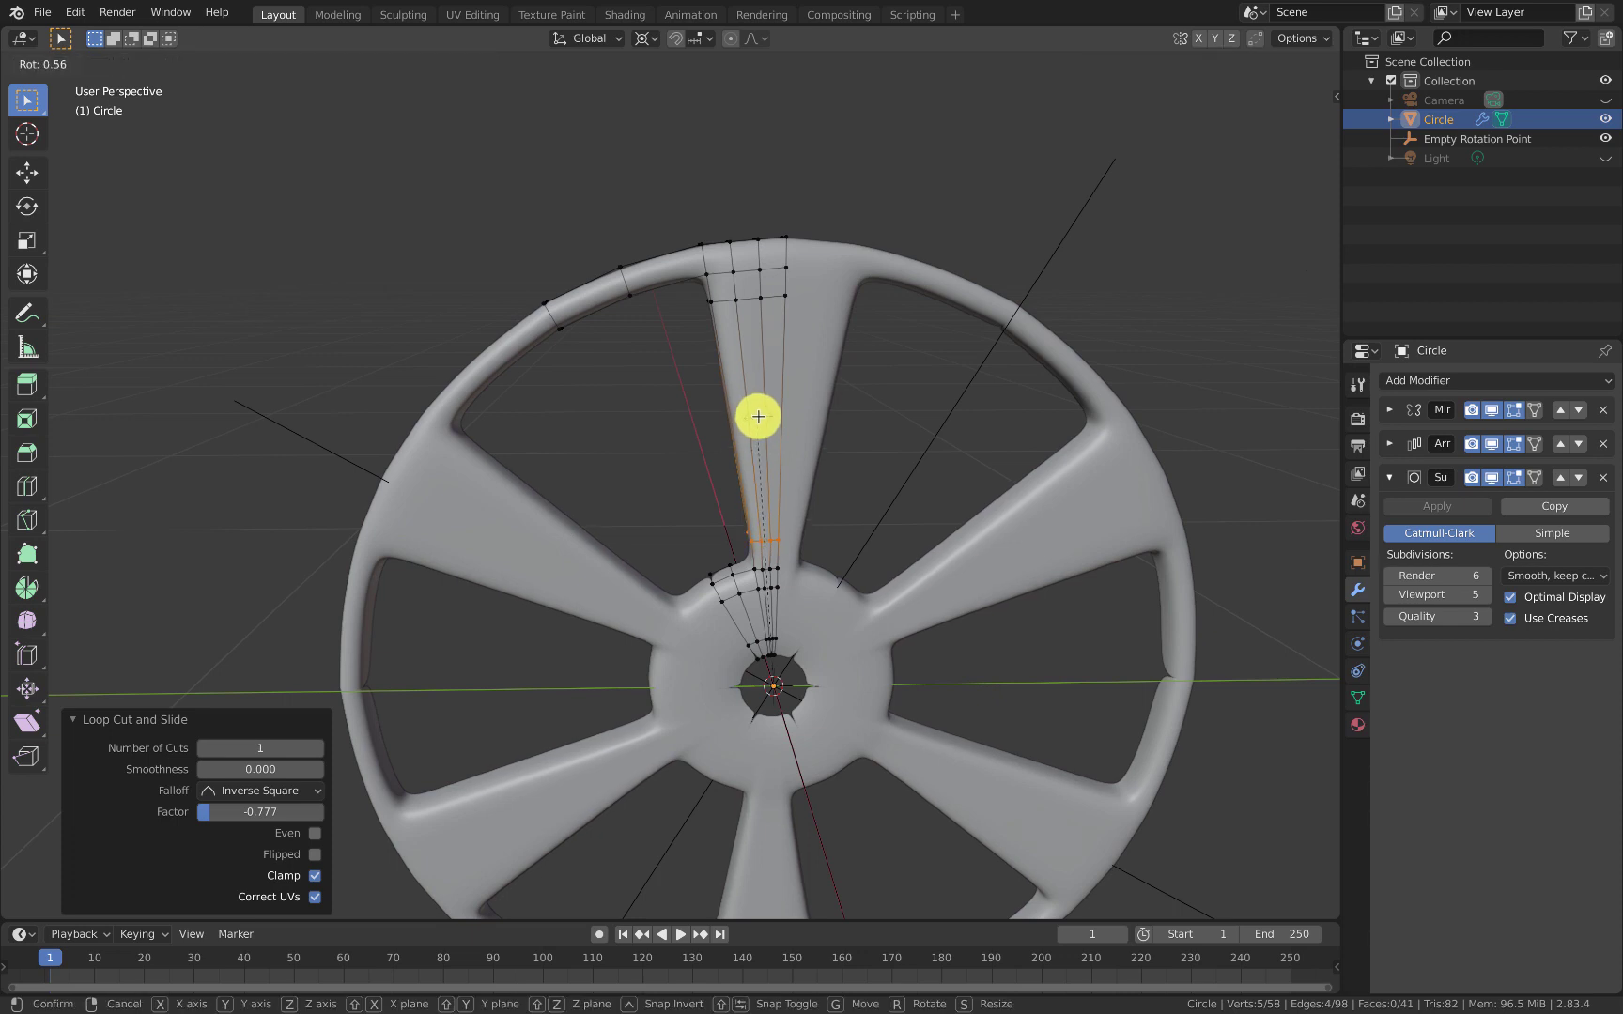
pyautogui.rightClick(757, 416)
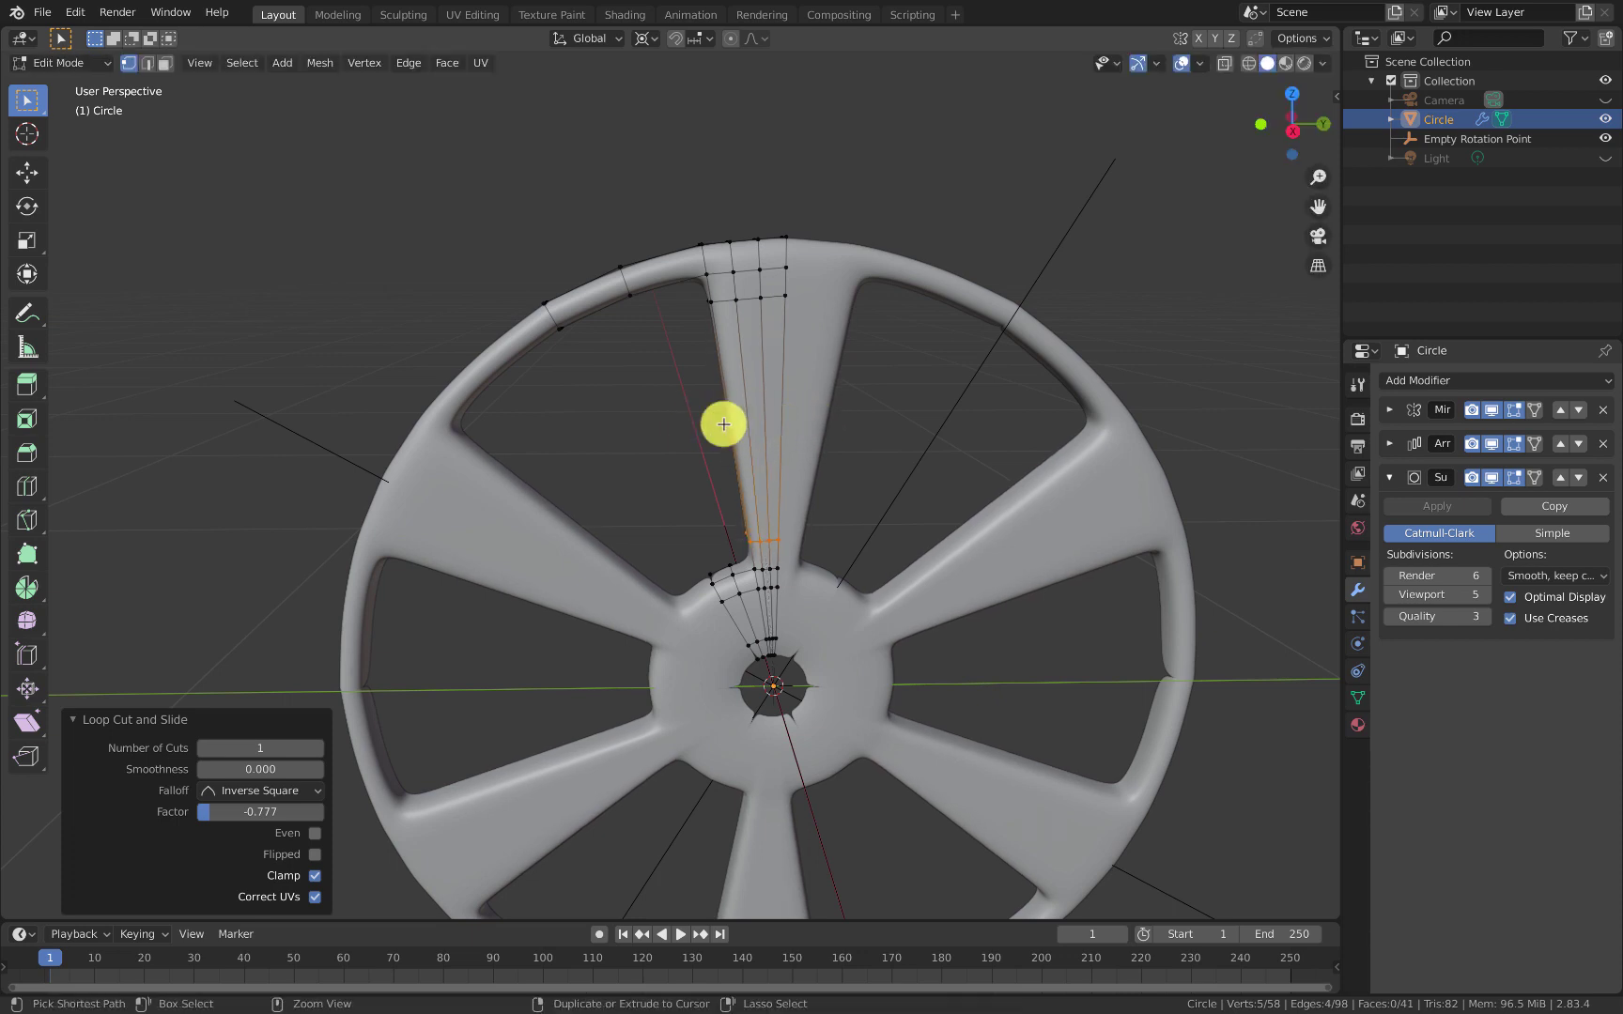
pyautogui.hotkey('ctrl', 'r')
pyautogui.click(723, 425)
pyautogui.rightClick(723, 424)
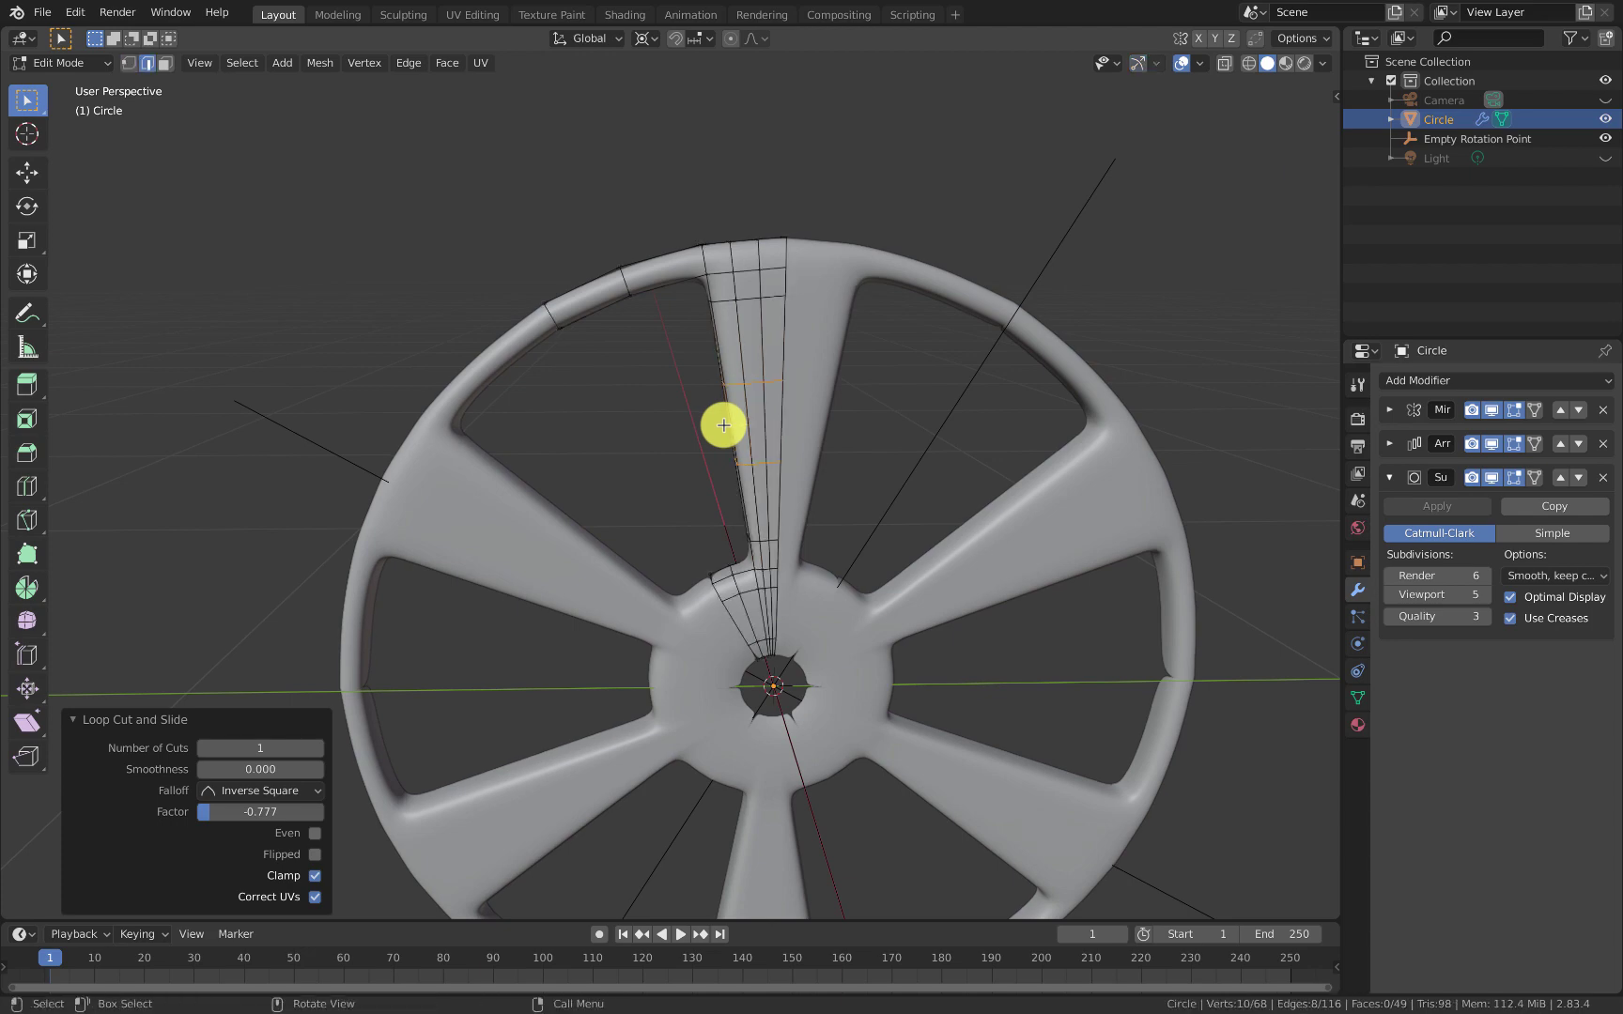
# Step: Inset the half spoke's middle face next to the mirror line by about 0.0074 m with Boundary turned off
pyautogui.scroll(3, 764, 431)
pyautogui.press('3')
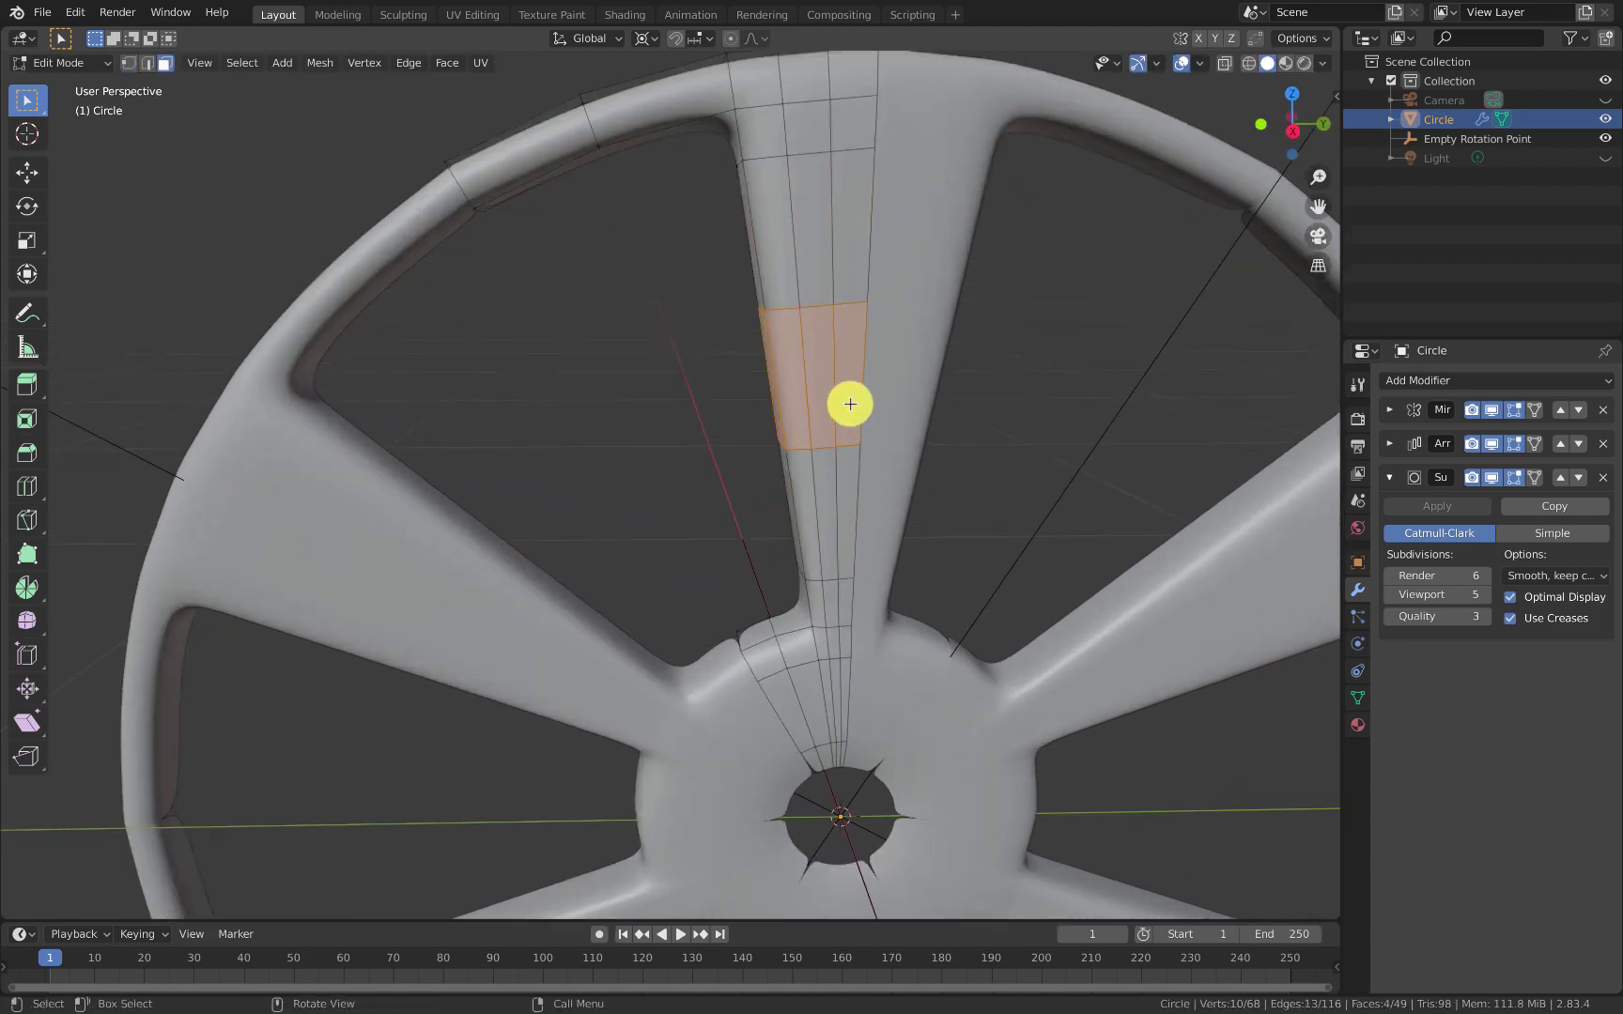
pyautogui.click(848, 402)
pyautogui.moveTo(950, 380); pyautogui.dragTo(858, 409, button='middle')
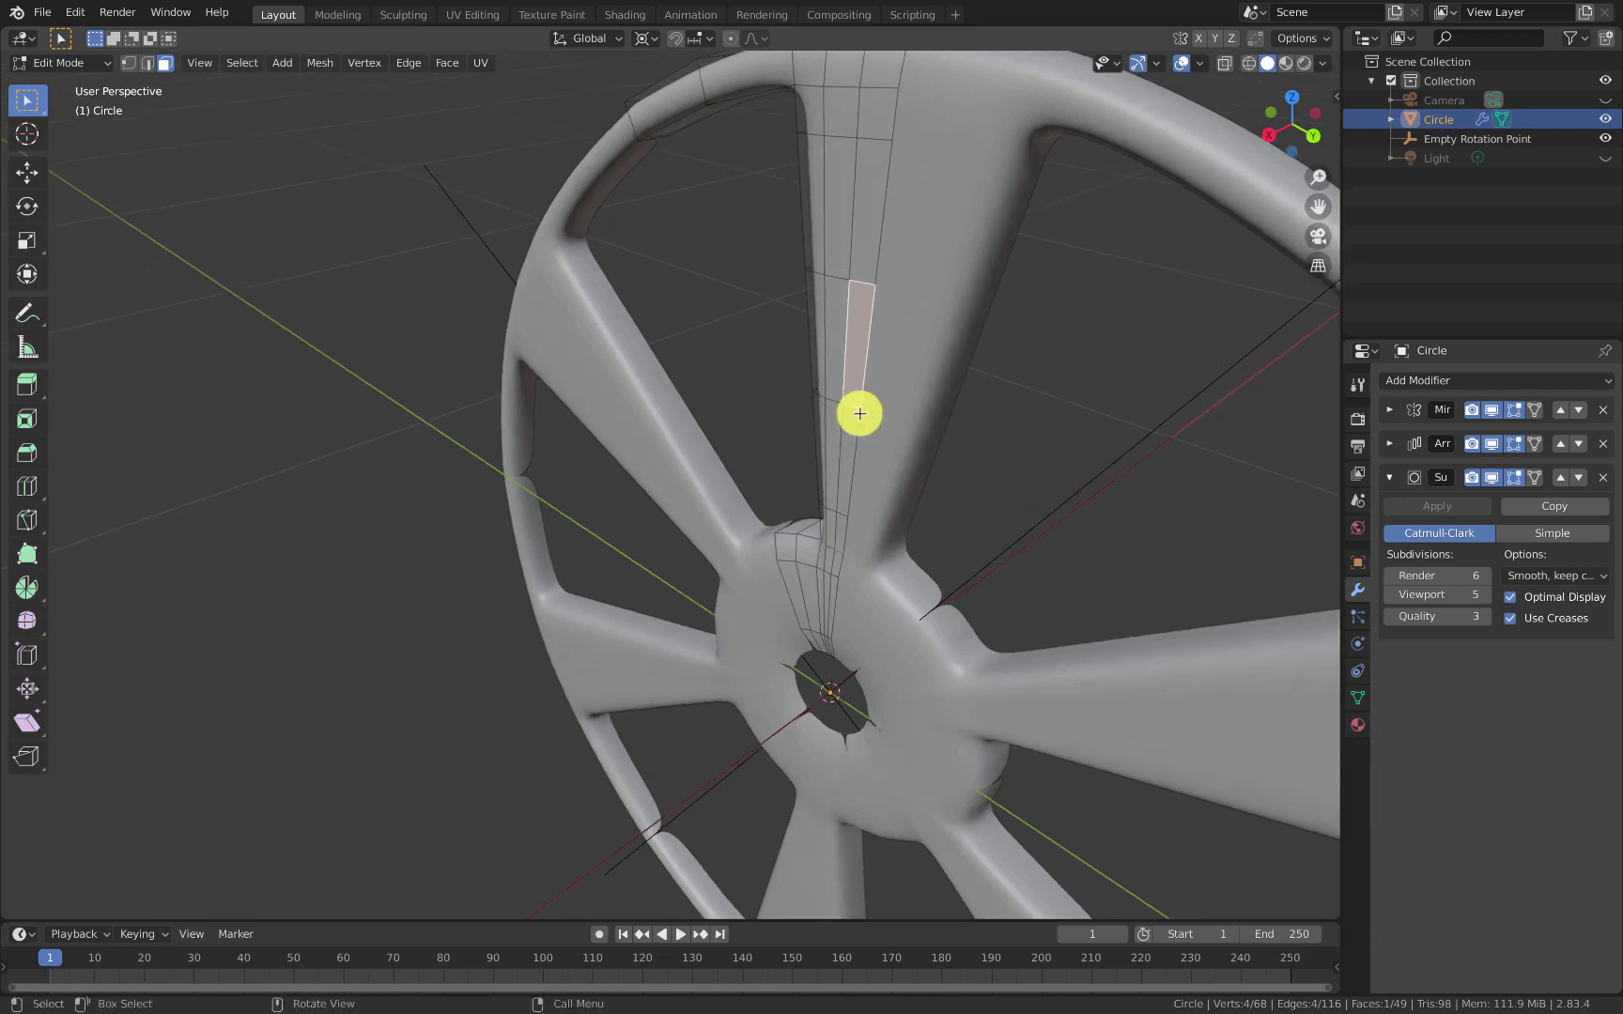
pyautogui.scroll(5, 859, 410)
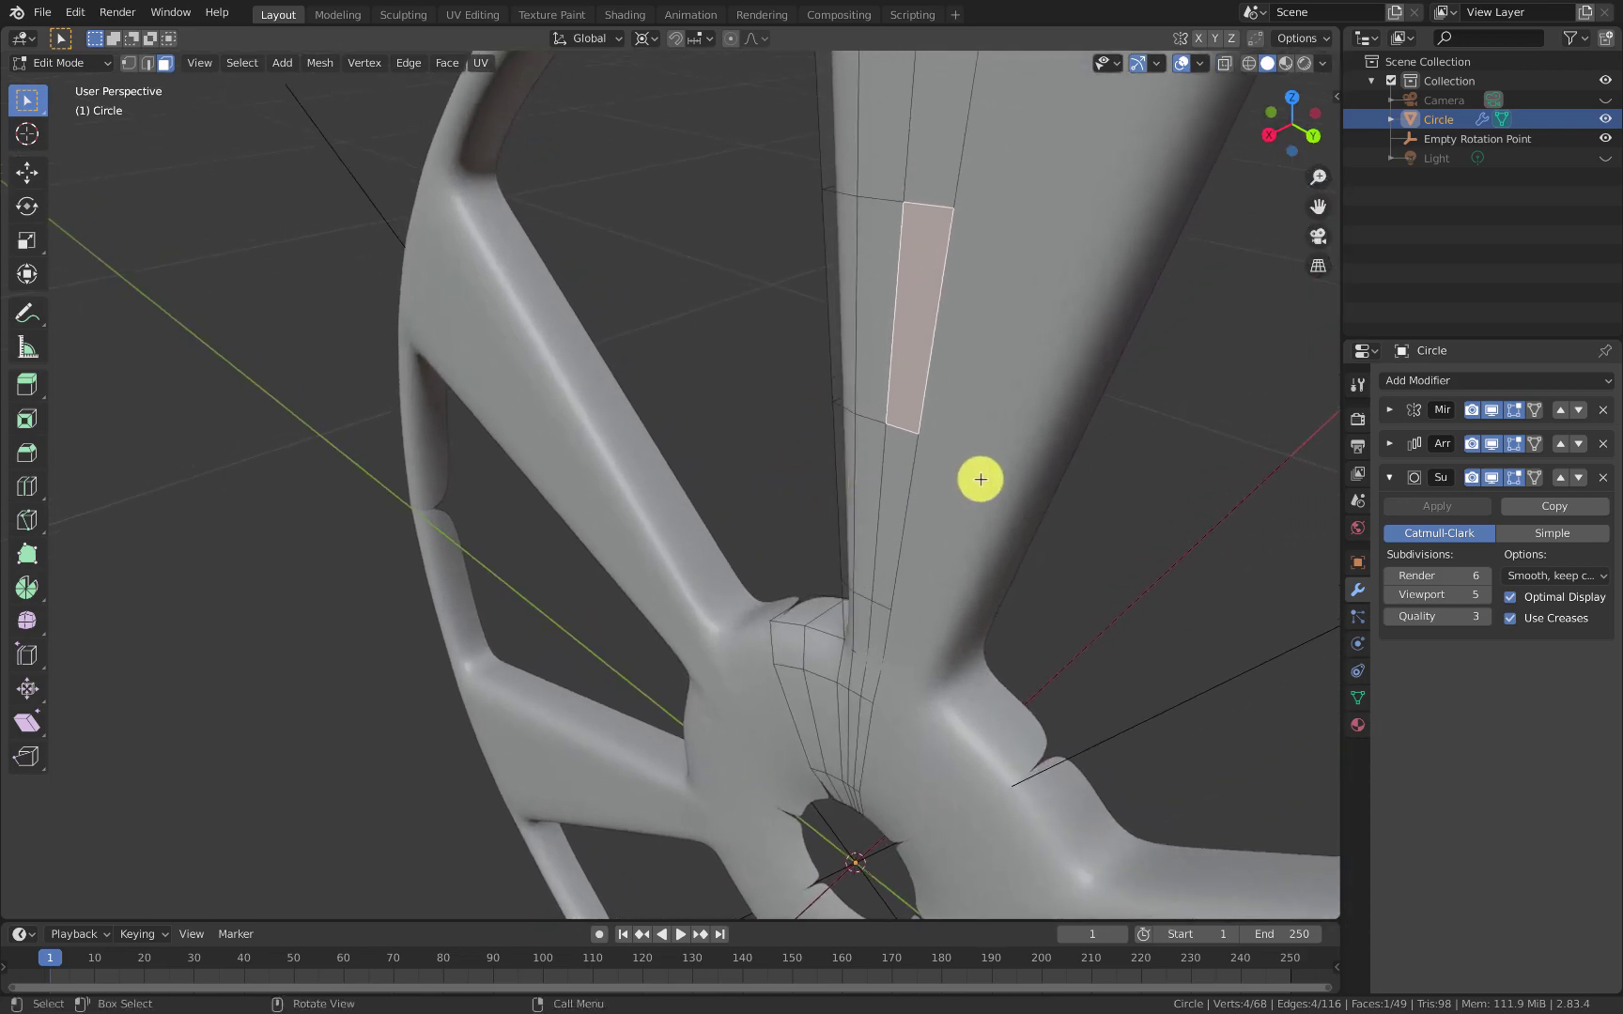
pyautogui.press('i')
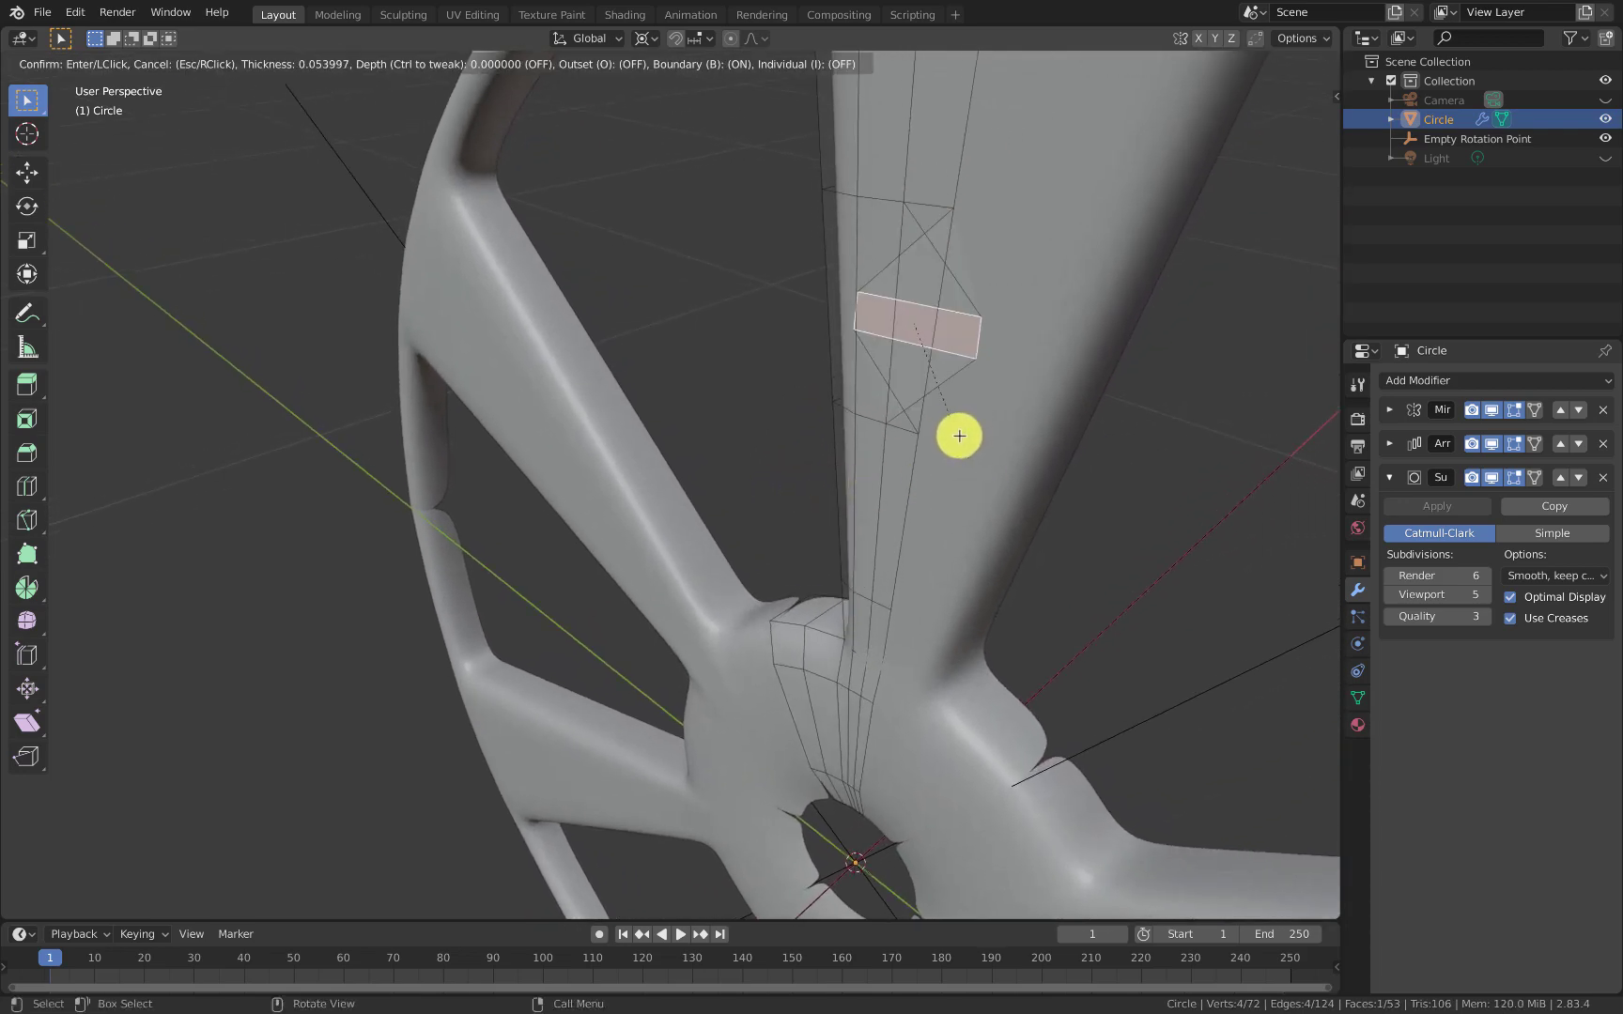
pyautogui.rightClick(966, 427)
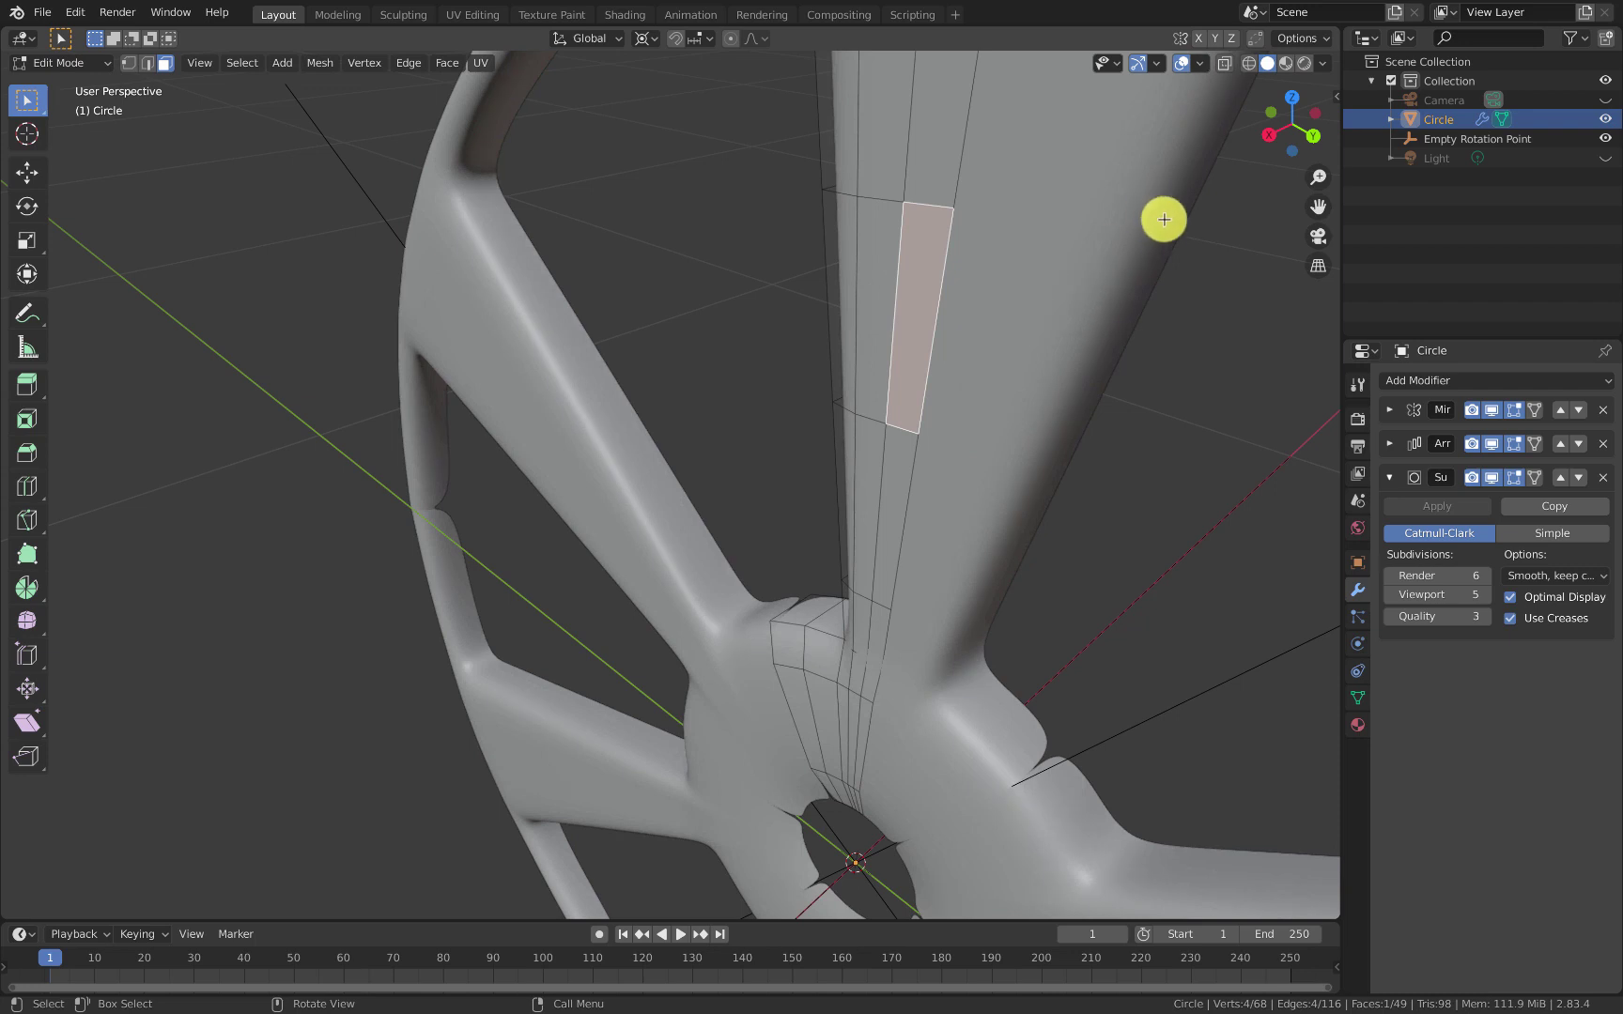
pyautogui.press('i')
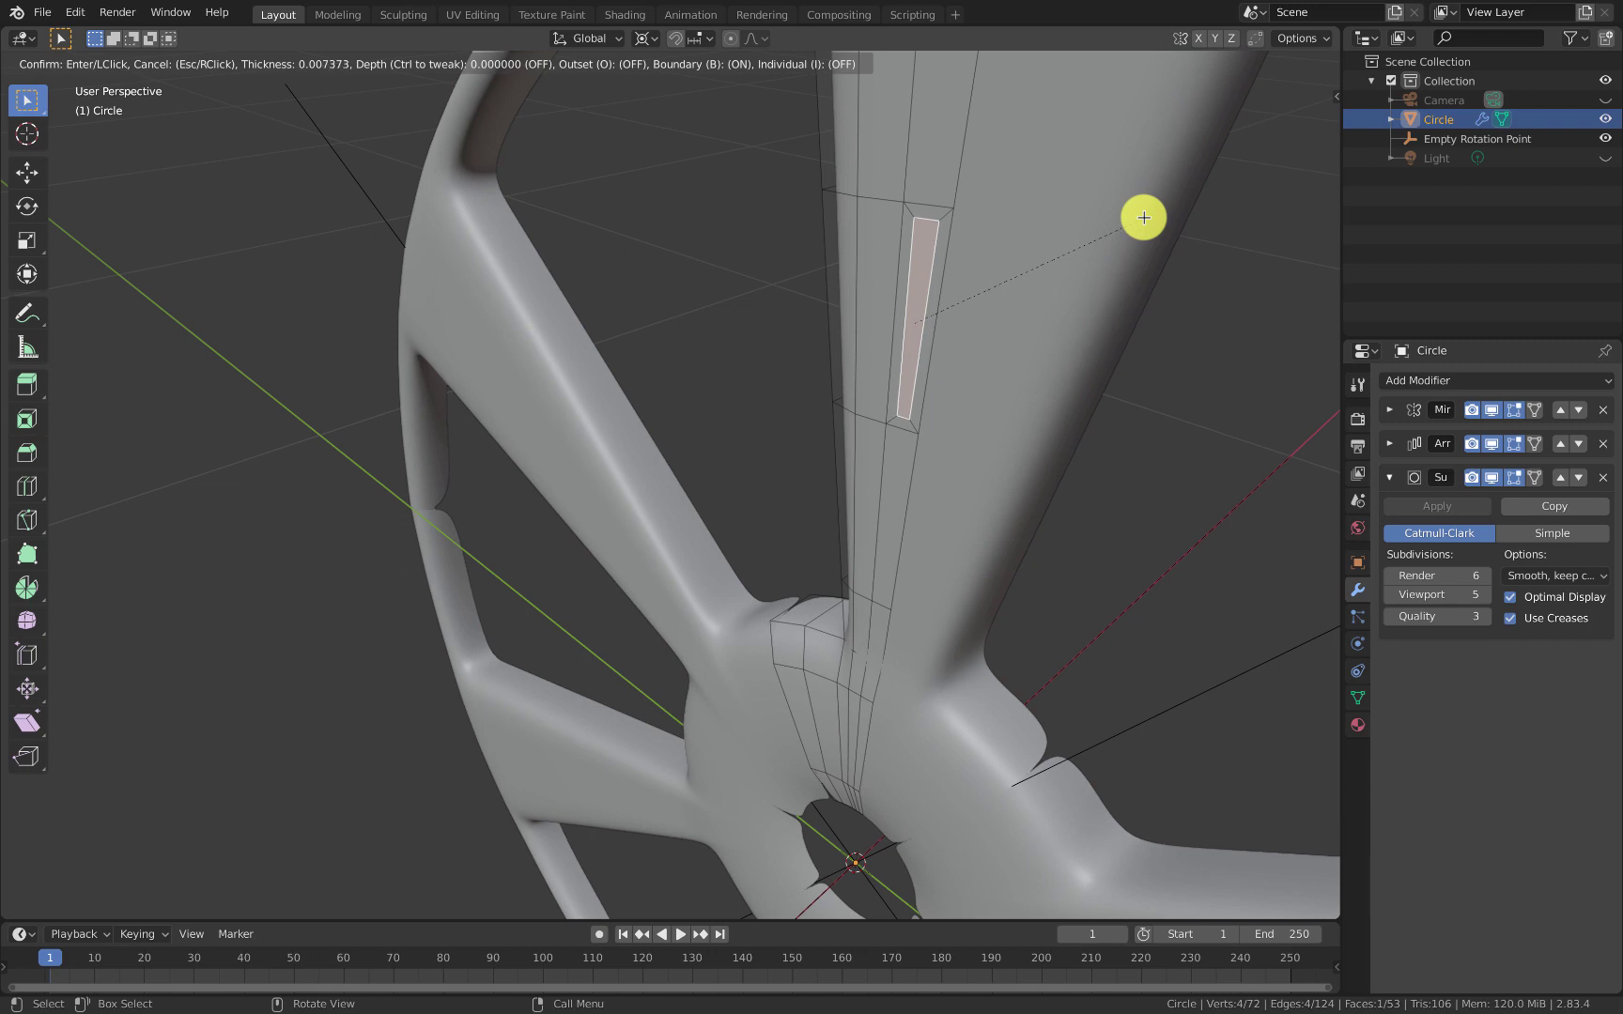
pyautogui.press('b')
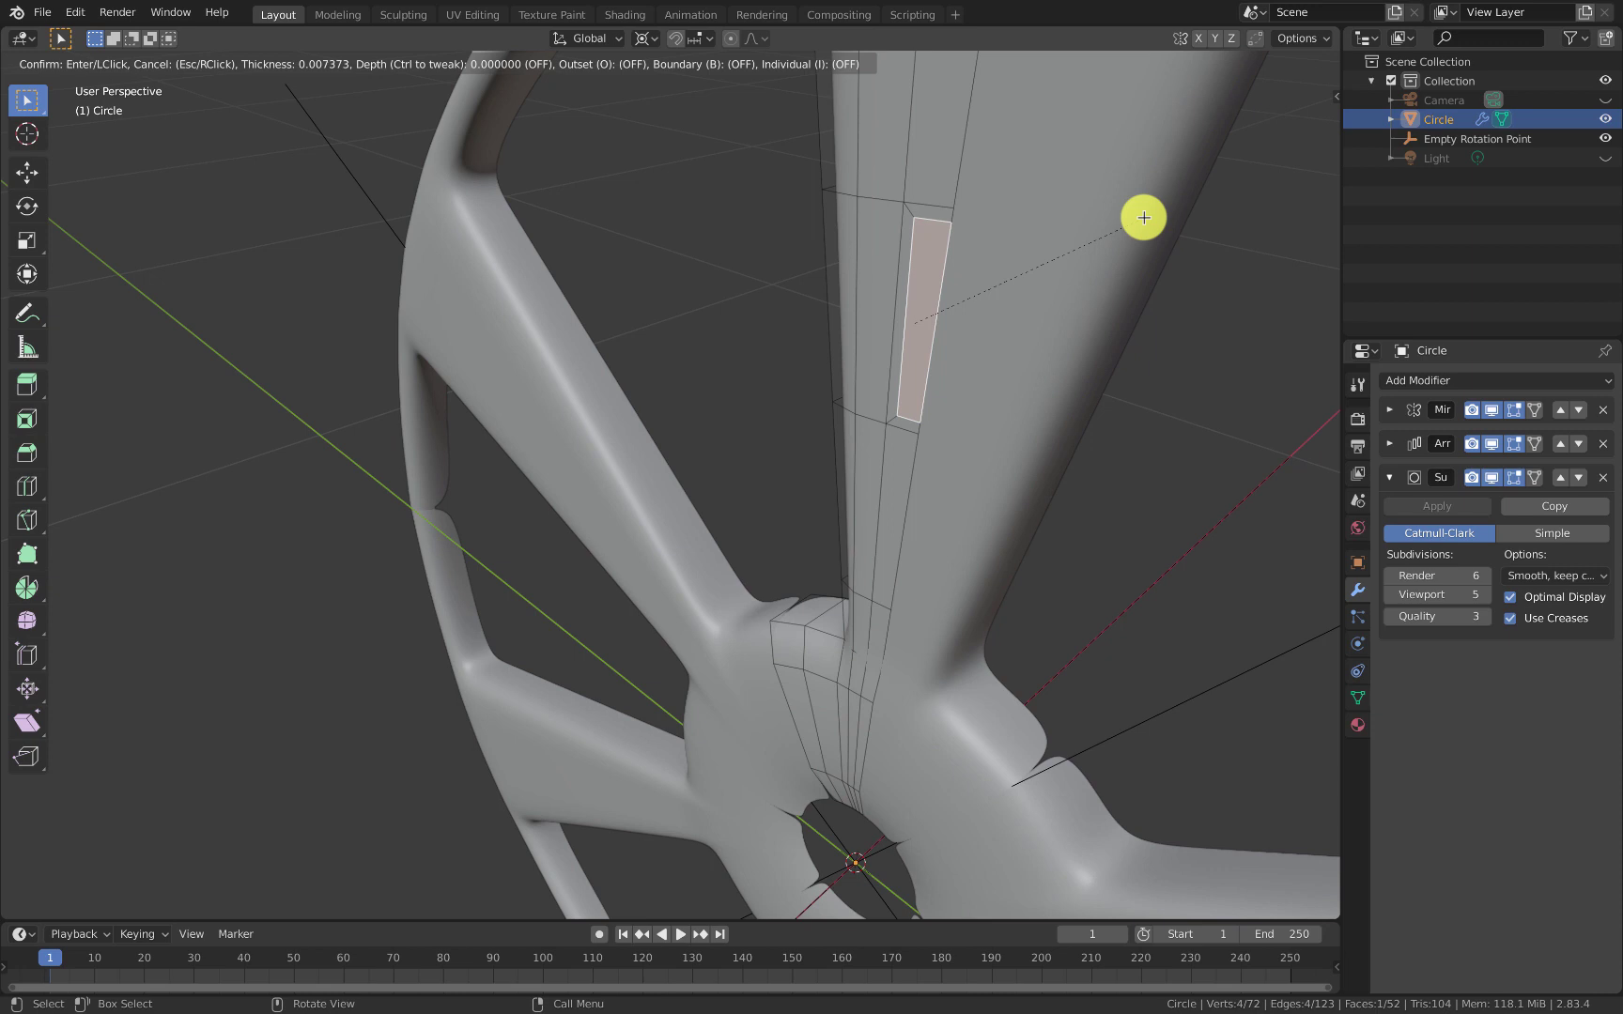
pyautogui.click(1144, 217)
# Step: Move the inset face about -0.0165 m along the global X axis to recess a slot in the spoke
pyautogui.moveTo(1141, 217); pyautogui.dragTo(1134, 241, button='middle')
pyautogui.press('g')
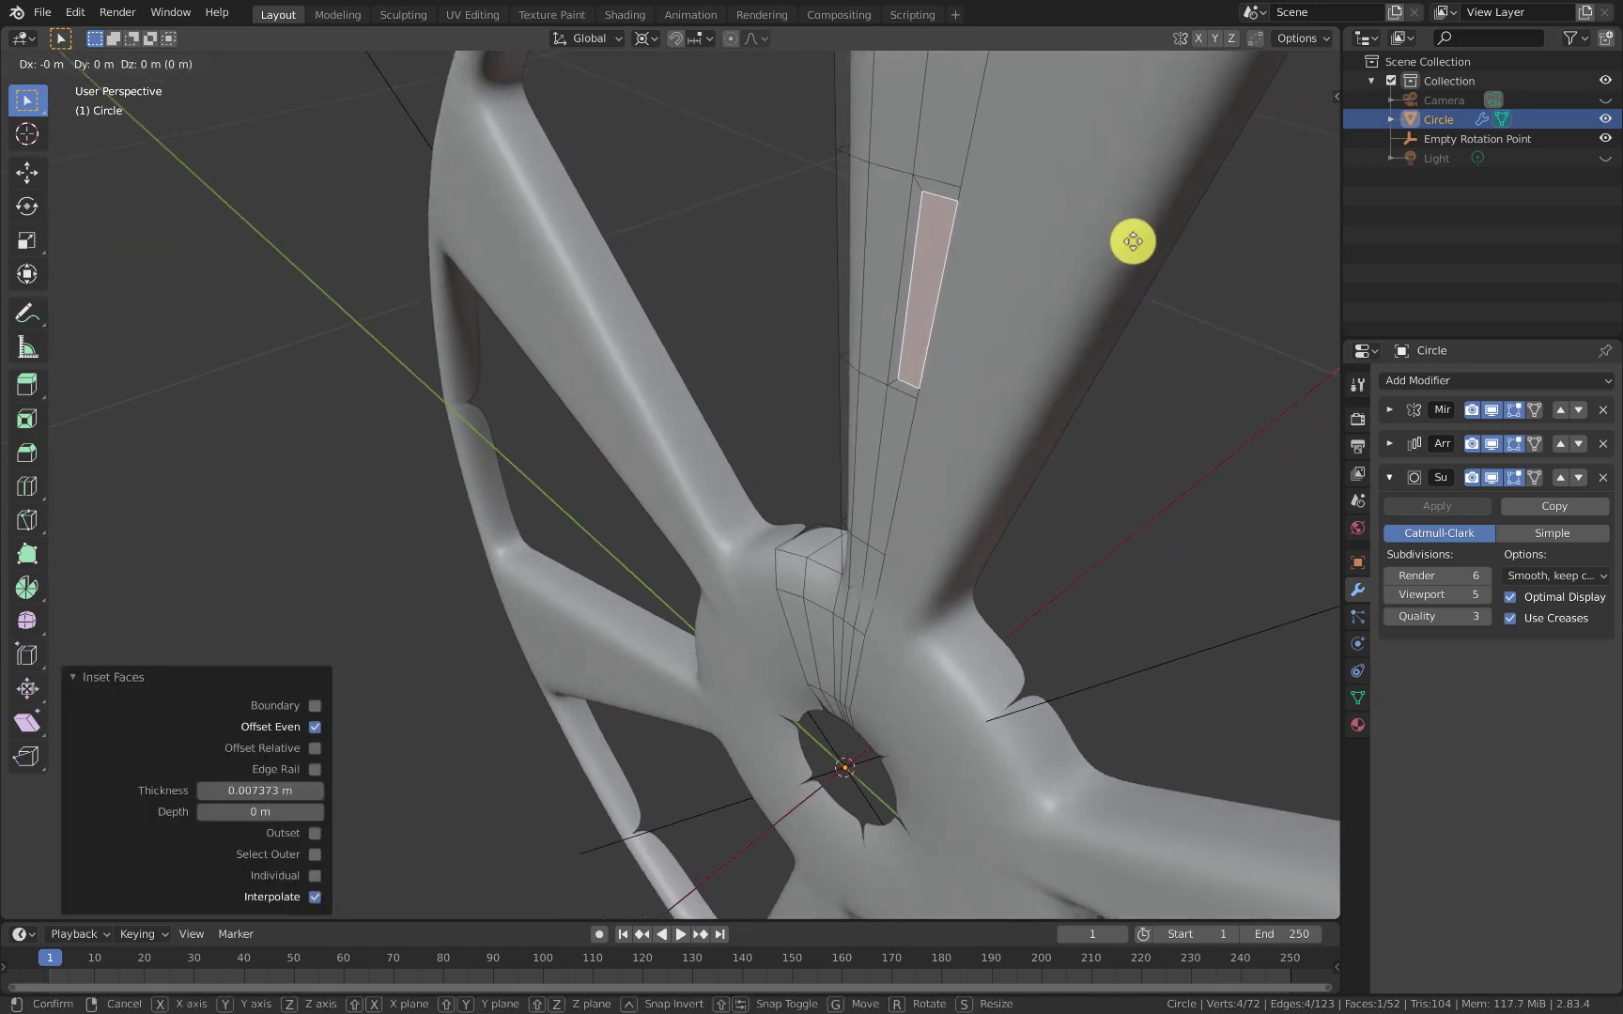
pyautogui.press('x')
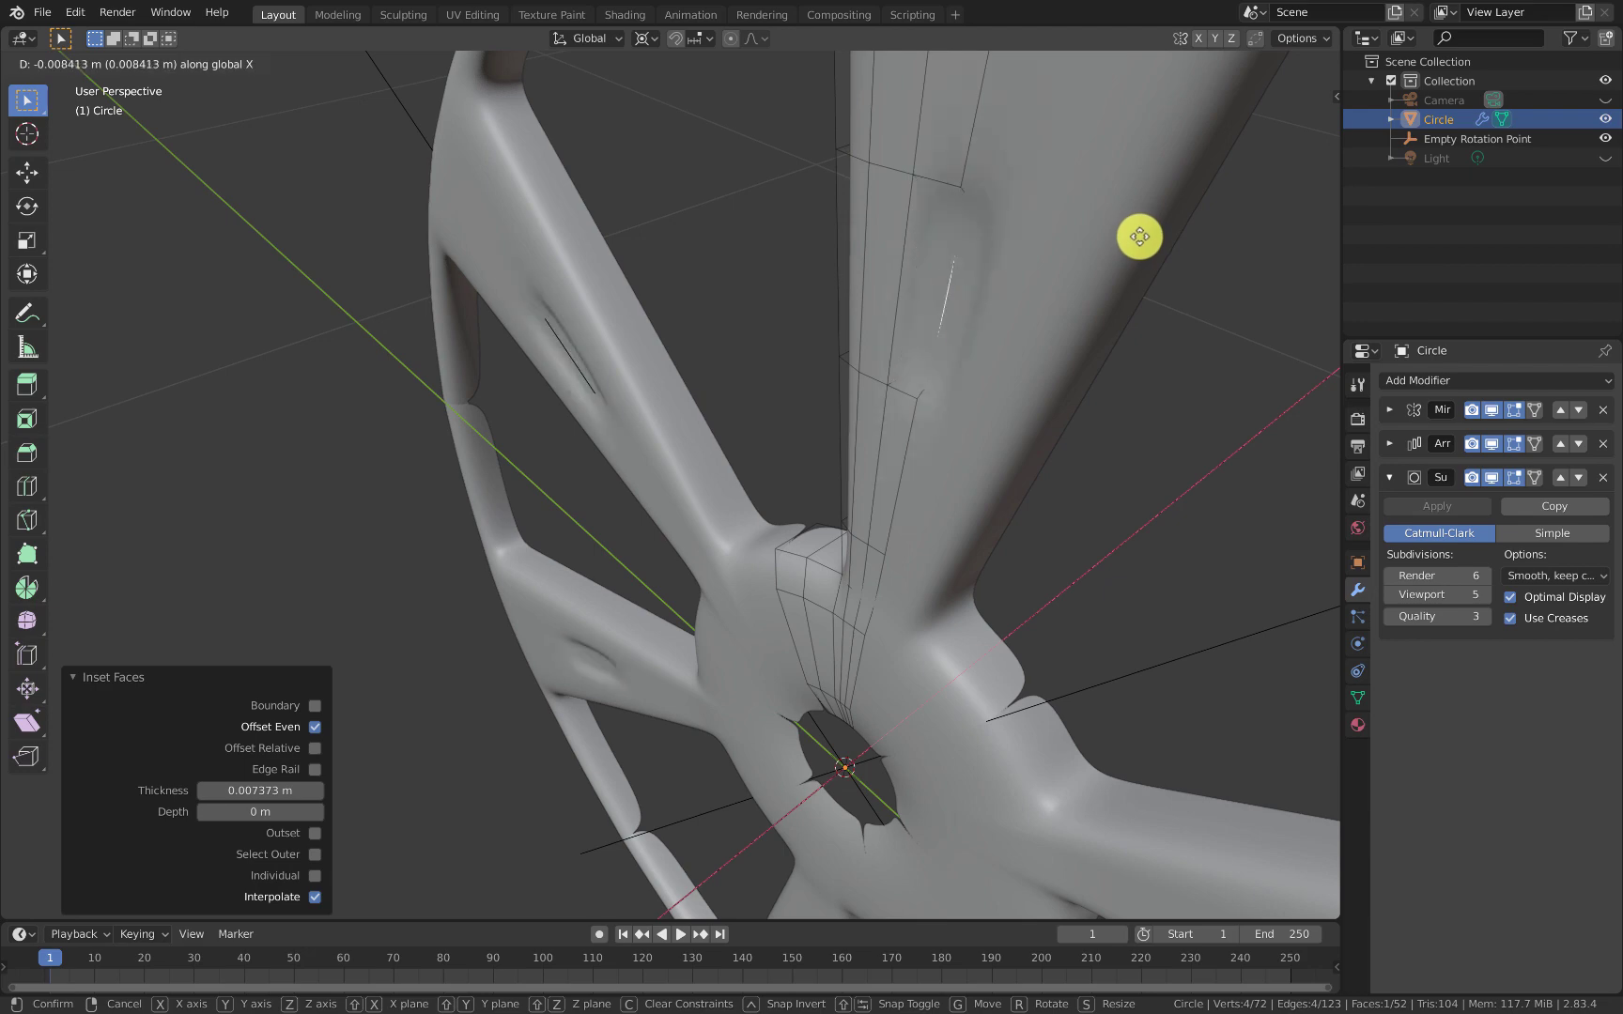
pyautogui.click(1143, 230)
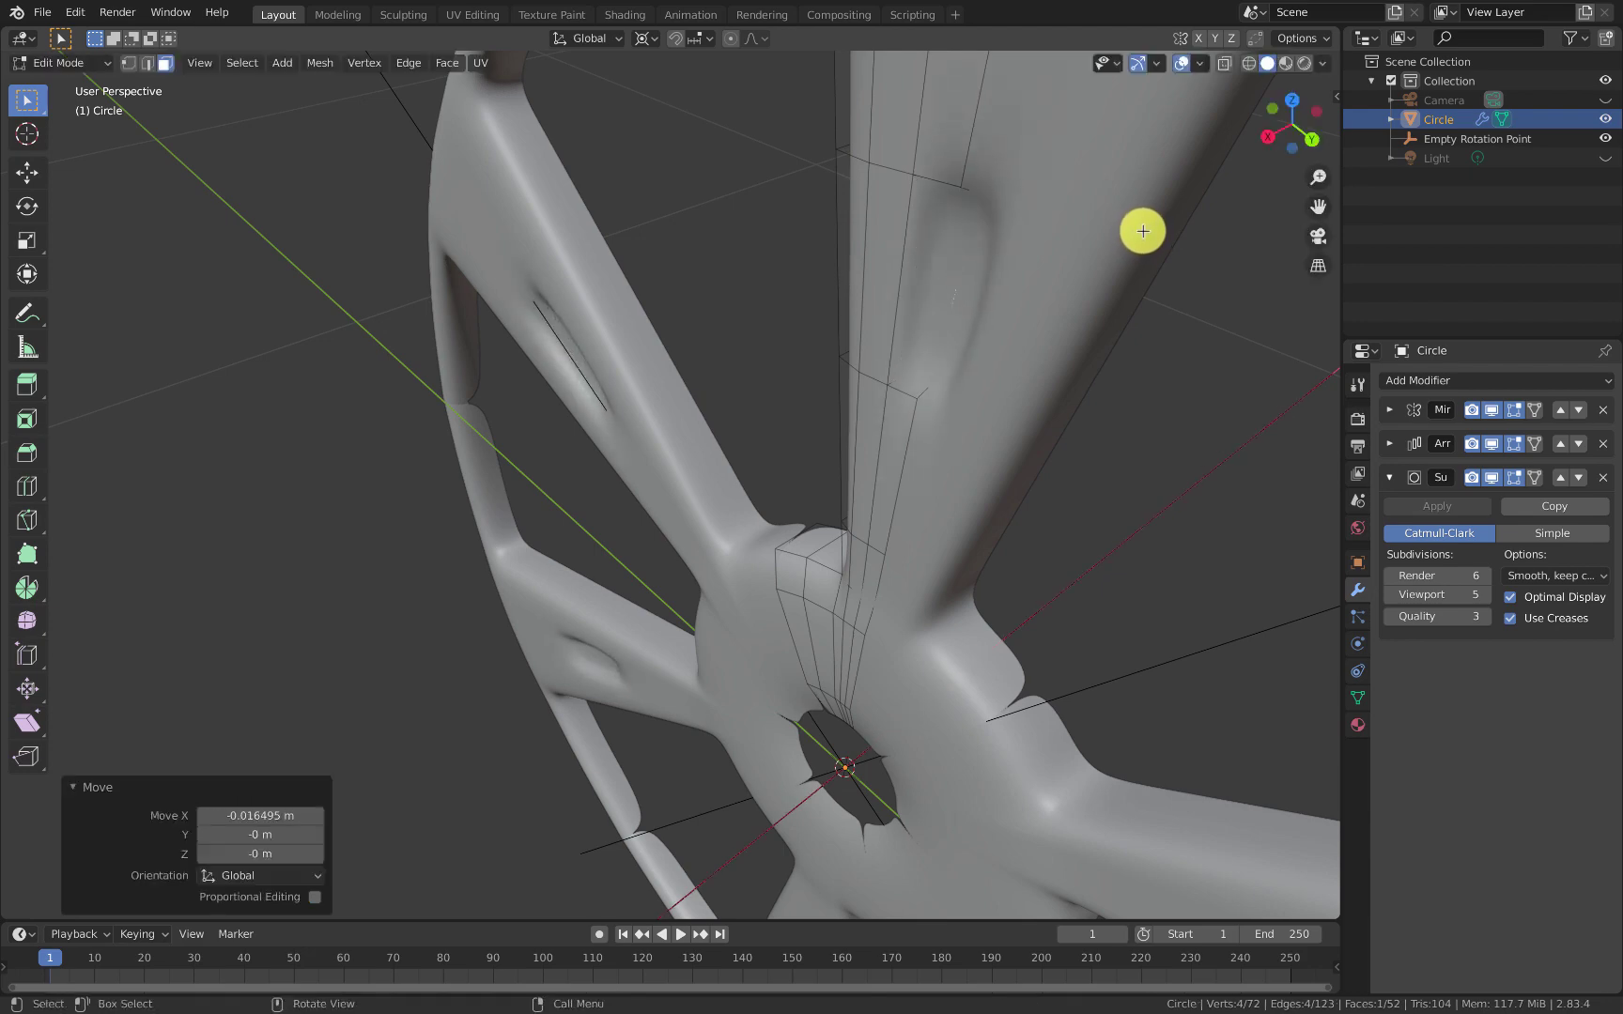
# Step: Examine the recessed slots on all six spokes from the front and from an oblique angle
pyautogui.moveTo(1141, 228); pyautogui.dragTo(1057, 318, button='middle')
pyautogui.keyDown('shift'); pyautogui.scroll(3, 917, 403); pyautogui.keyUp('shift')
pyautogui.keyDown('shift'); pyautogui.scroll(-2, 909, 181); pyautogui.keyUp('shift')
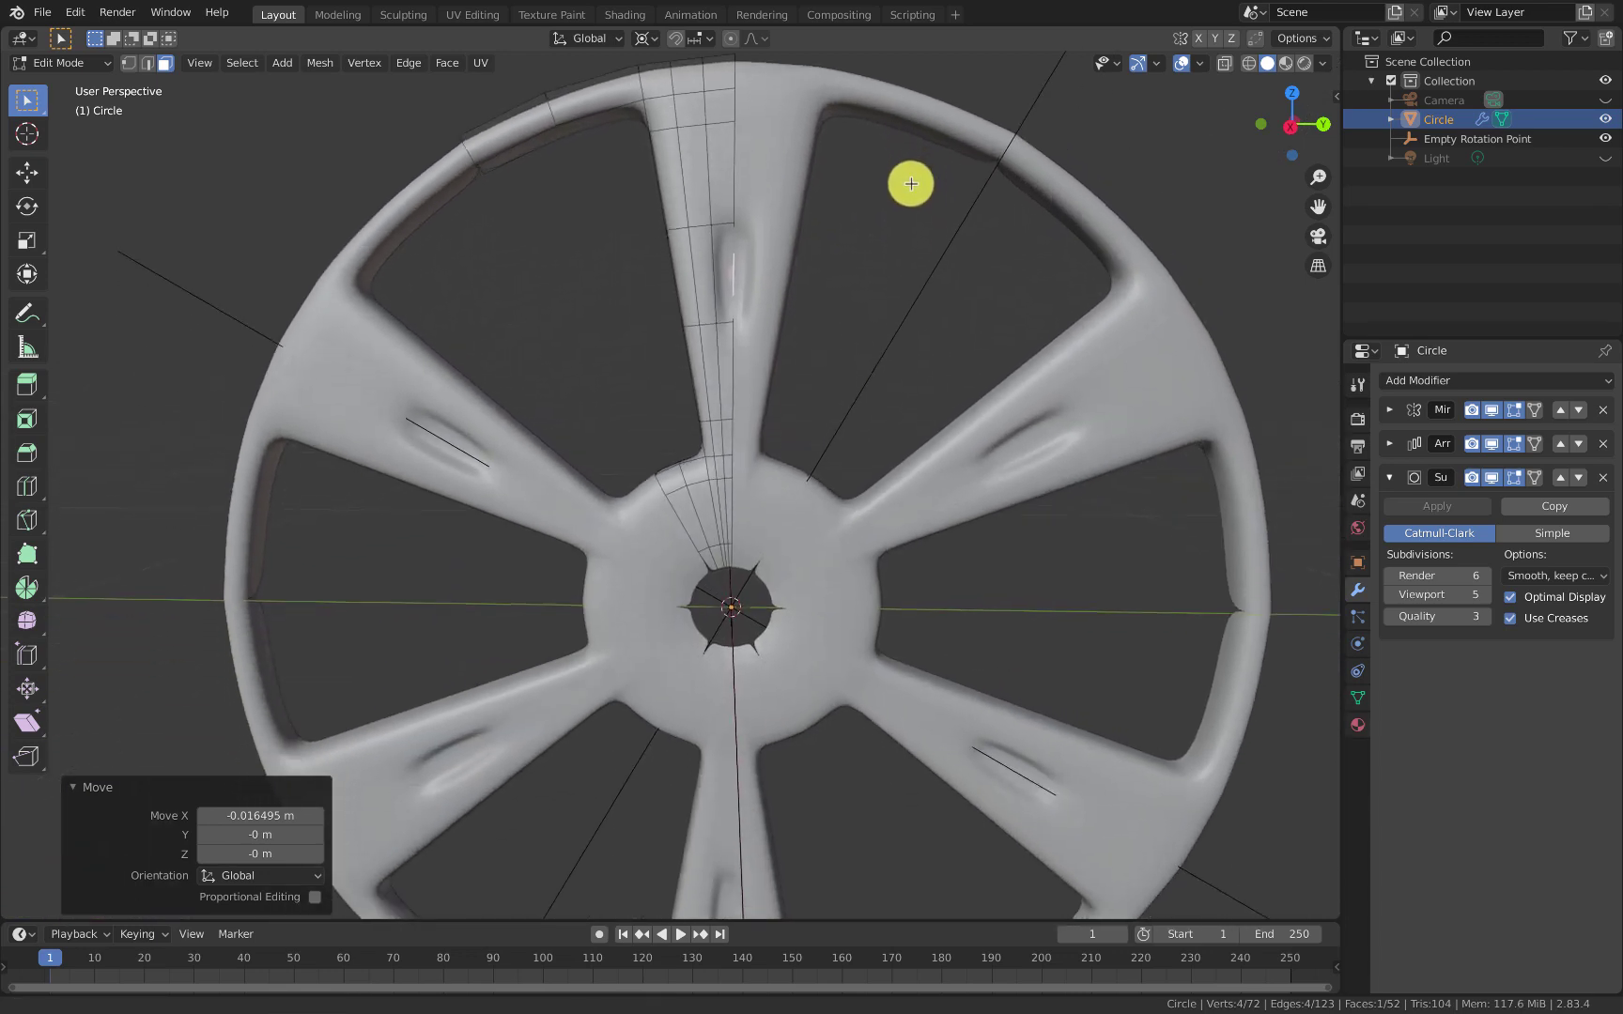
pyautogui.keyDown('shift'); pyautogui.scroll(-4, 861, 329); pyautogui.keyUp('shift')
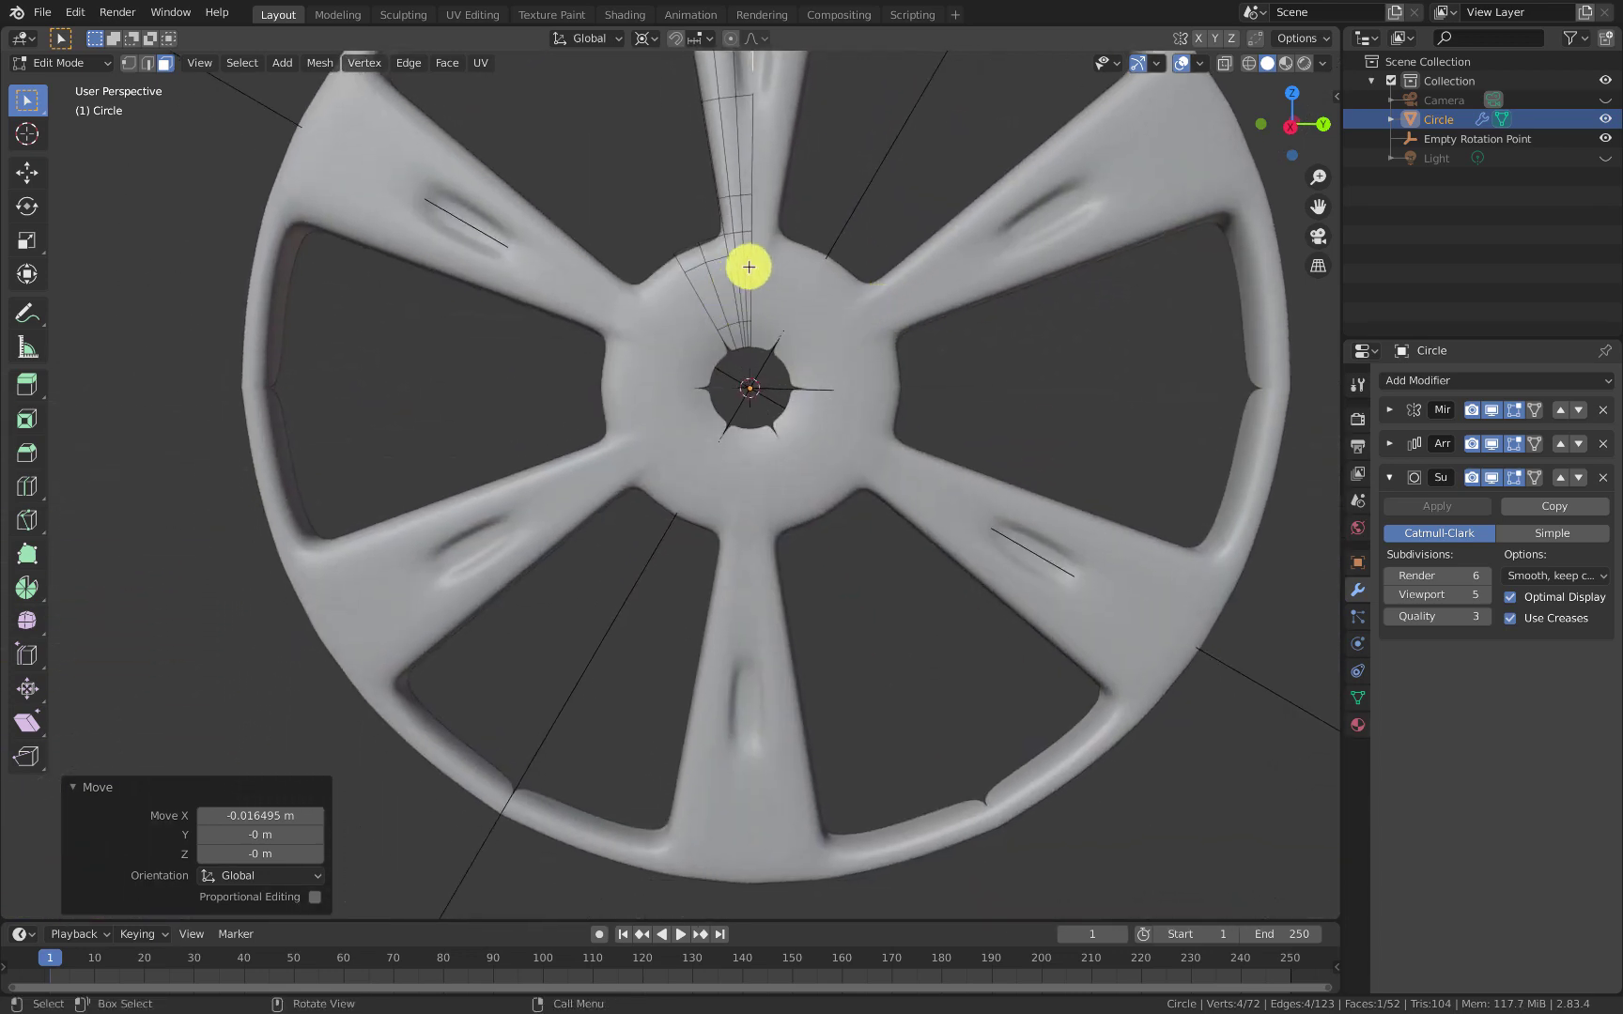
pyautogui.scroll(-3, 749, 267)
pyautogui.moveTo(735, 287); pyautogui.dragTo(762, 390, button='middle')
pyautogui.scroll(-2, 778, 402)
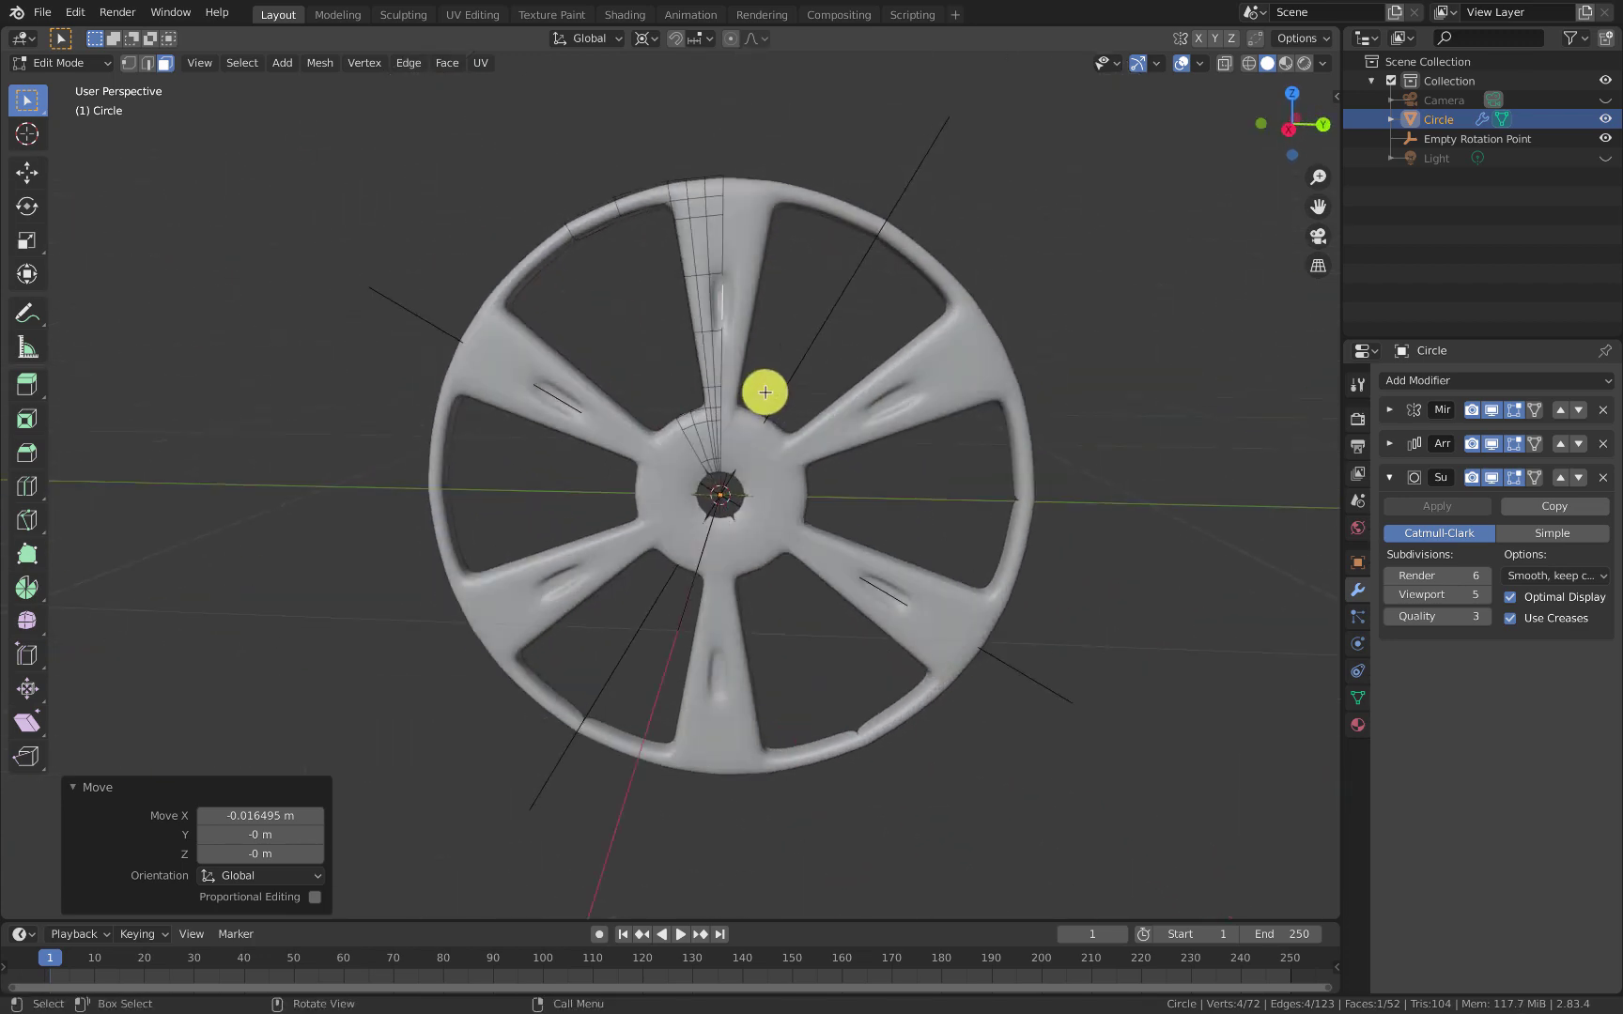
pyautogui.scroll(1, 765, 392)
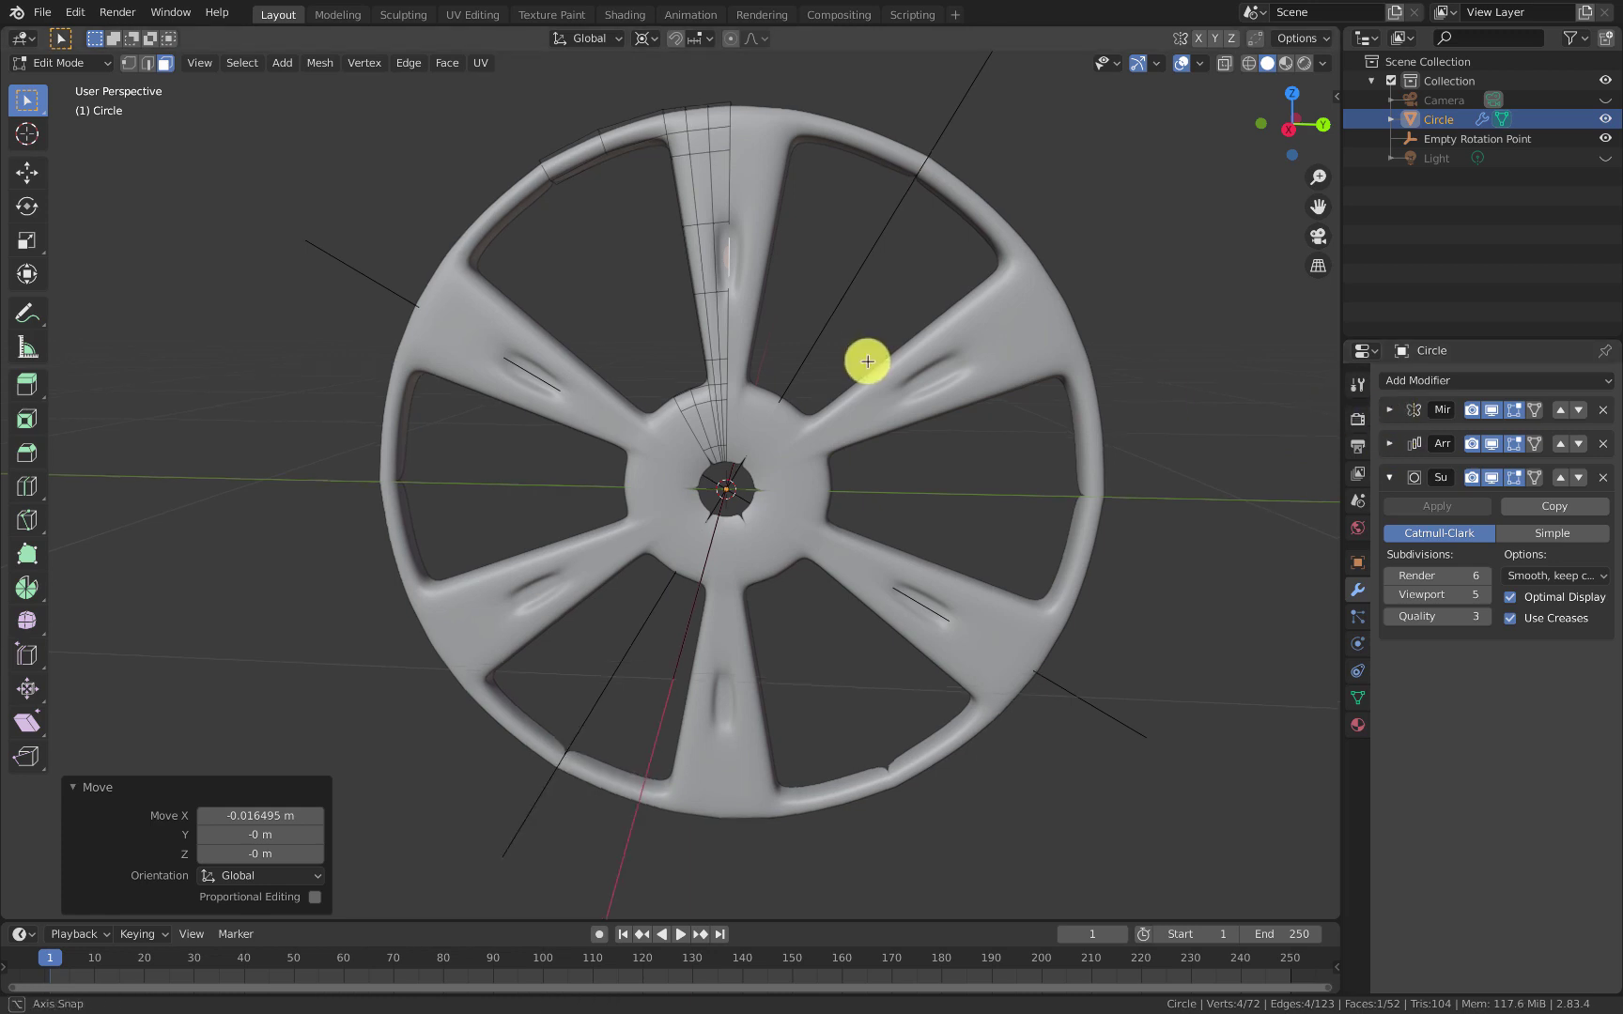
pyautogui.moveTo(866, 359); pyautogui.dragTo(1358, 441, button='middle')
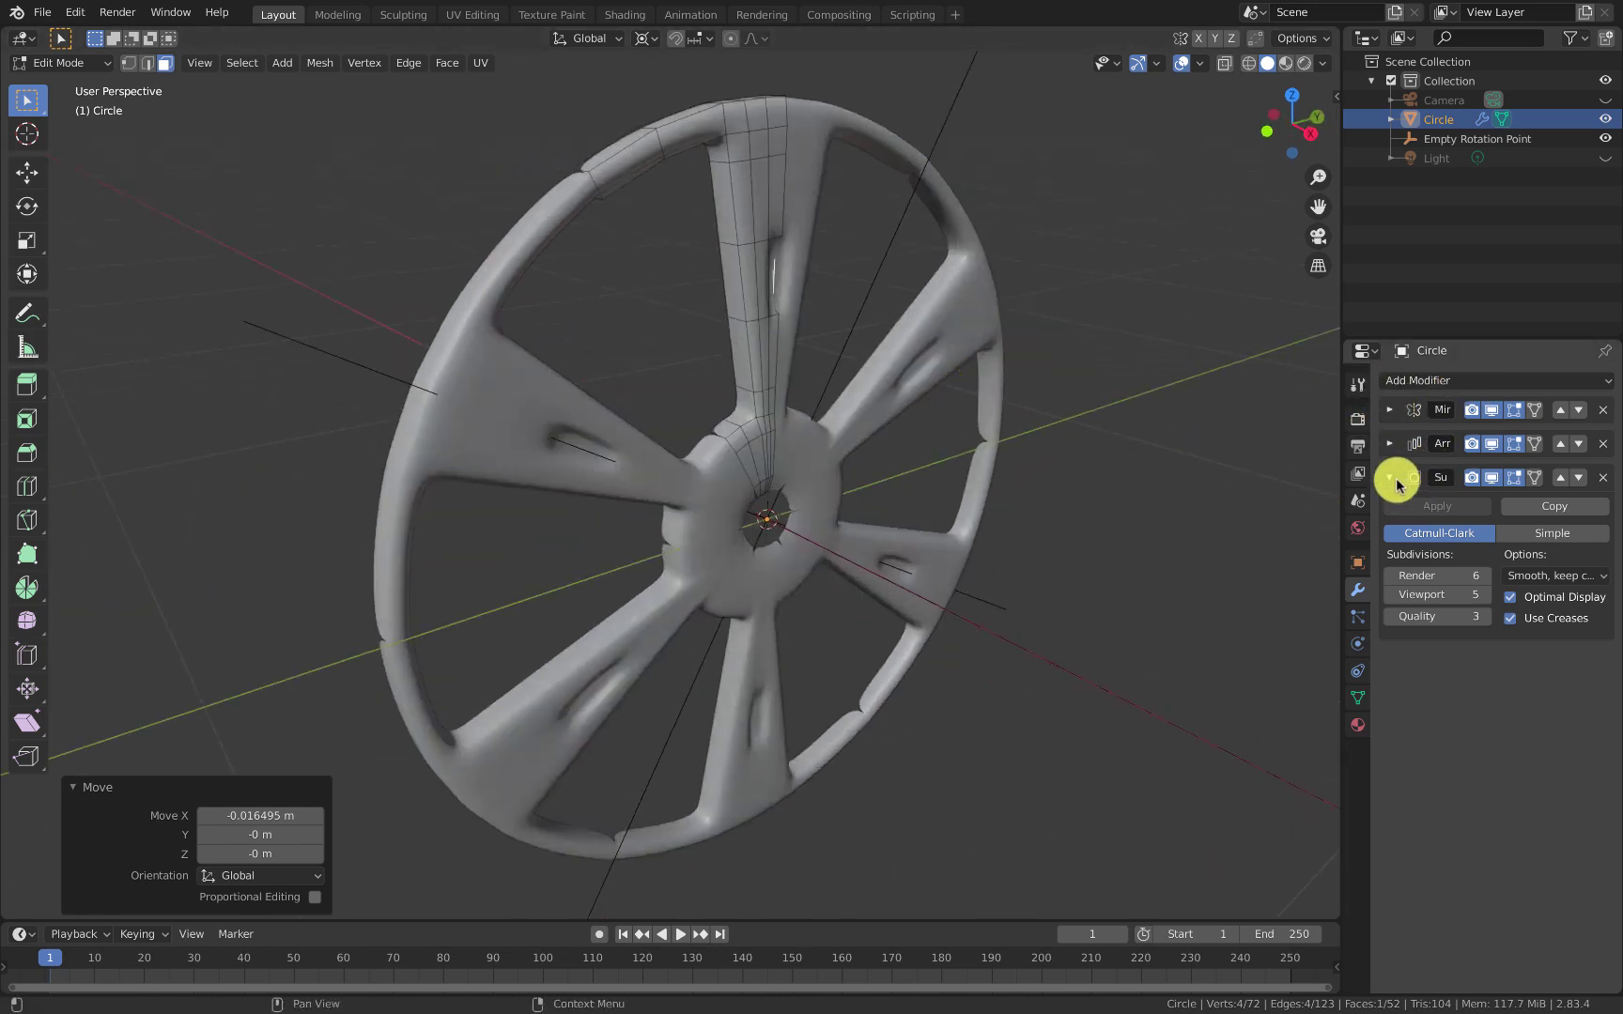
# Step: Collapse the Subdivision Surface settings and turn off that modifier's viewport display
pyautogui.click(1390, 478)
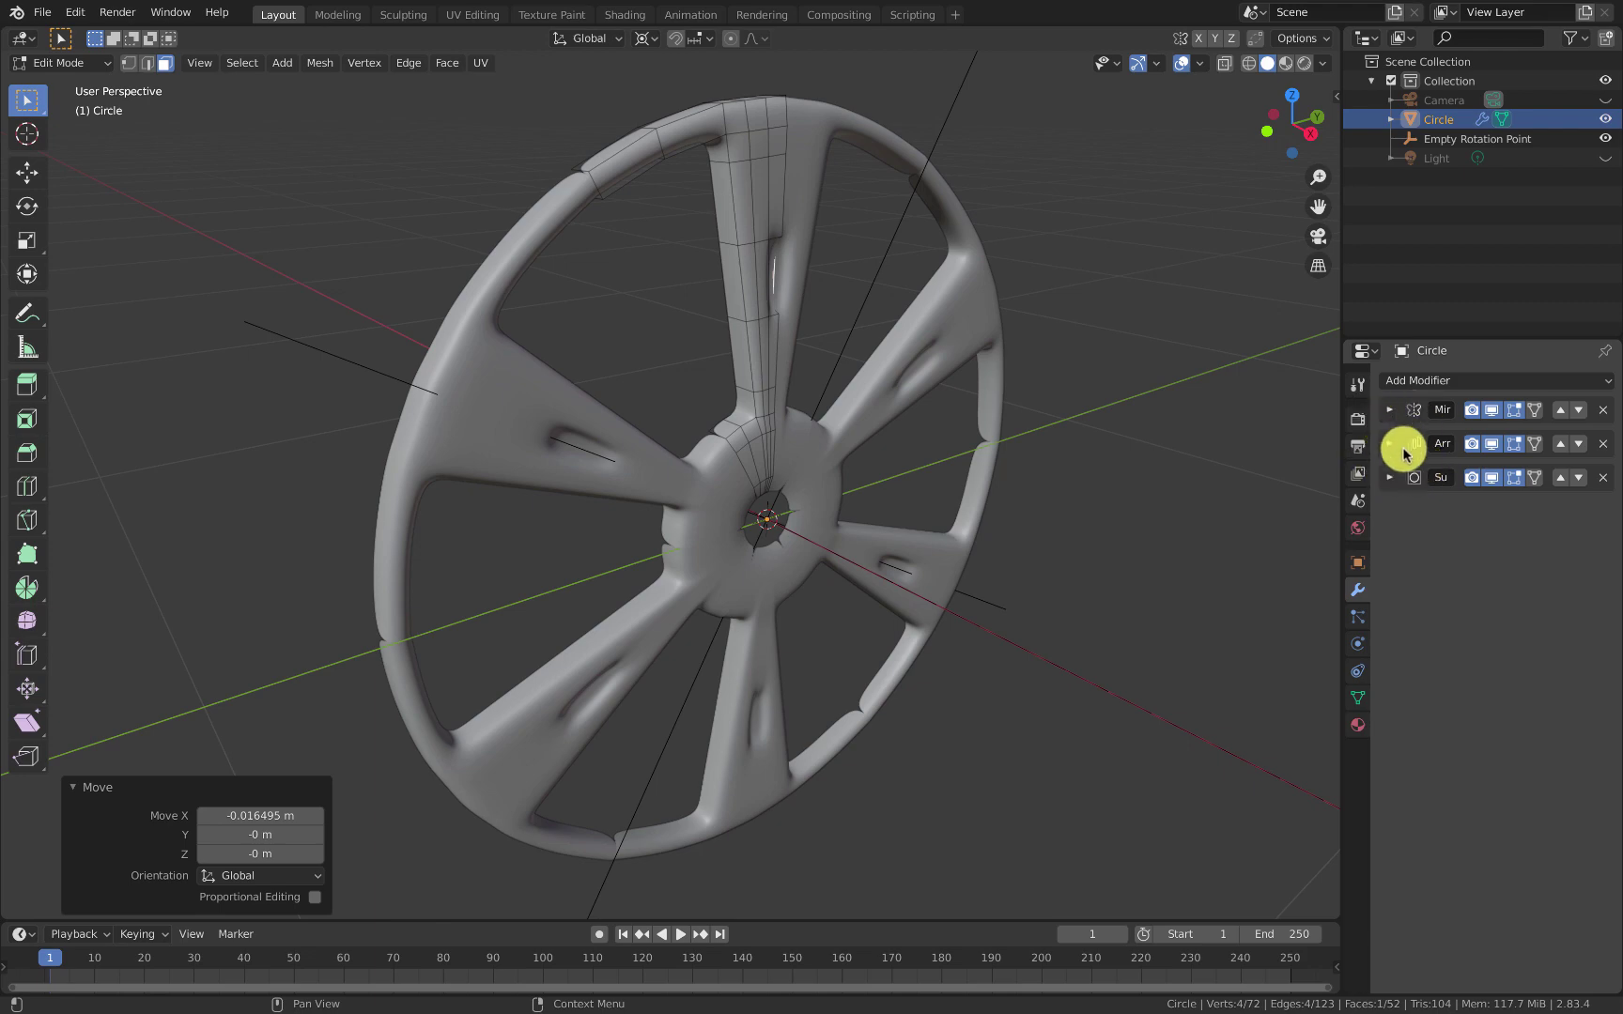
pyautogui.scroll(8, 587, 253)
pyautogui.moveTo(716, 618); pyautogui.dragTo(735, 651, button='middle')
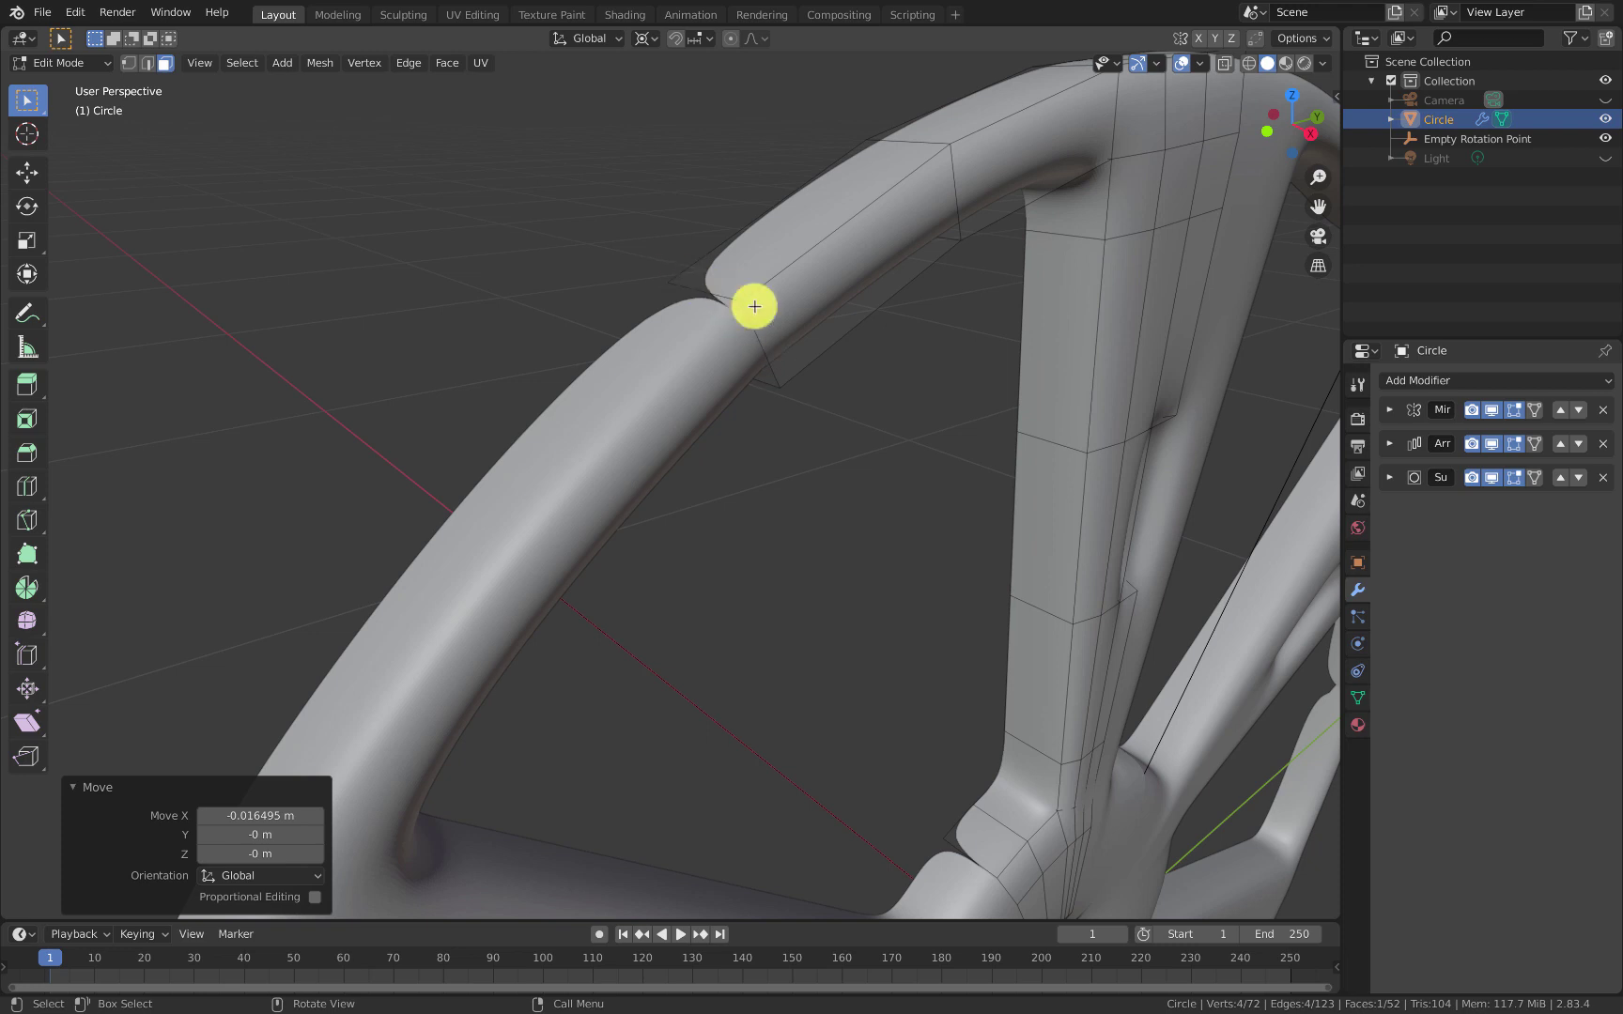
pyautogui.click(1492, 478)
pyautogui.click(1491, 478)
pyautogui.click(1492, 478)
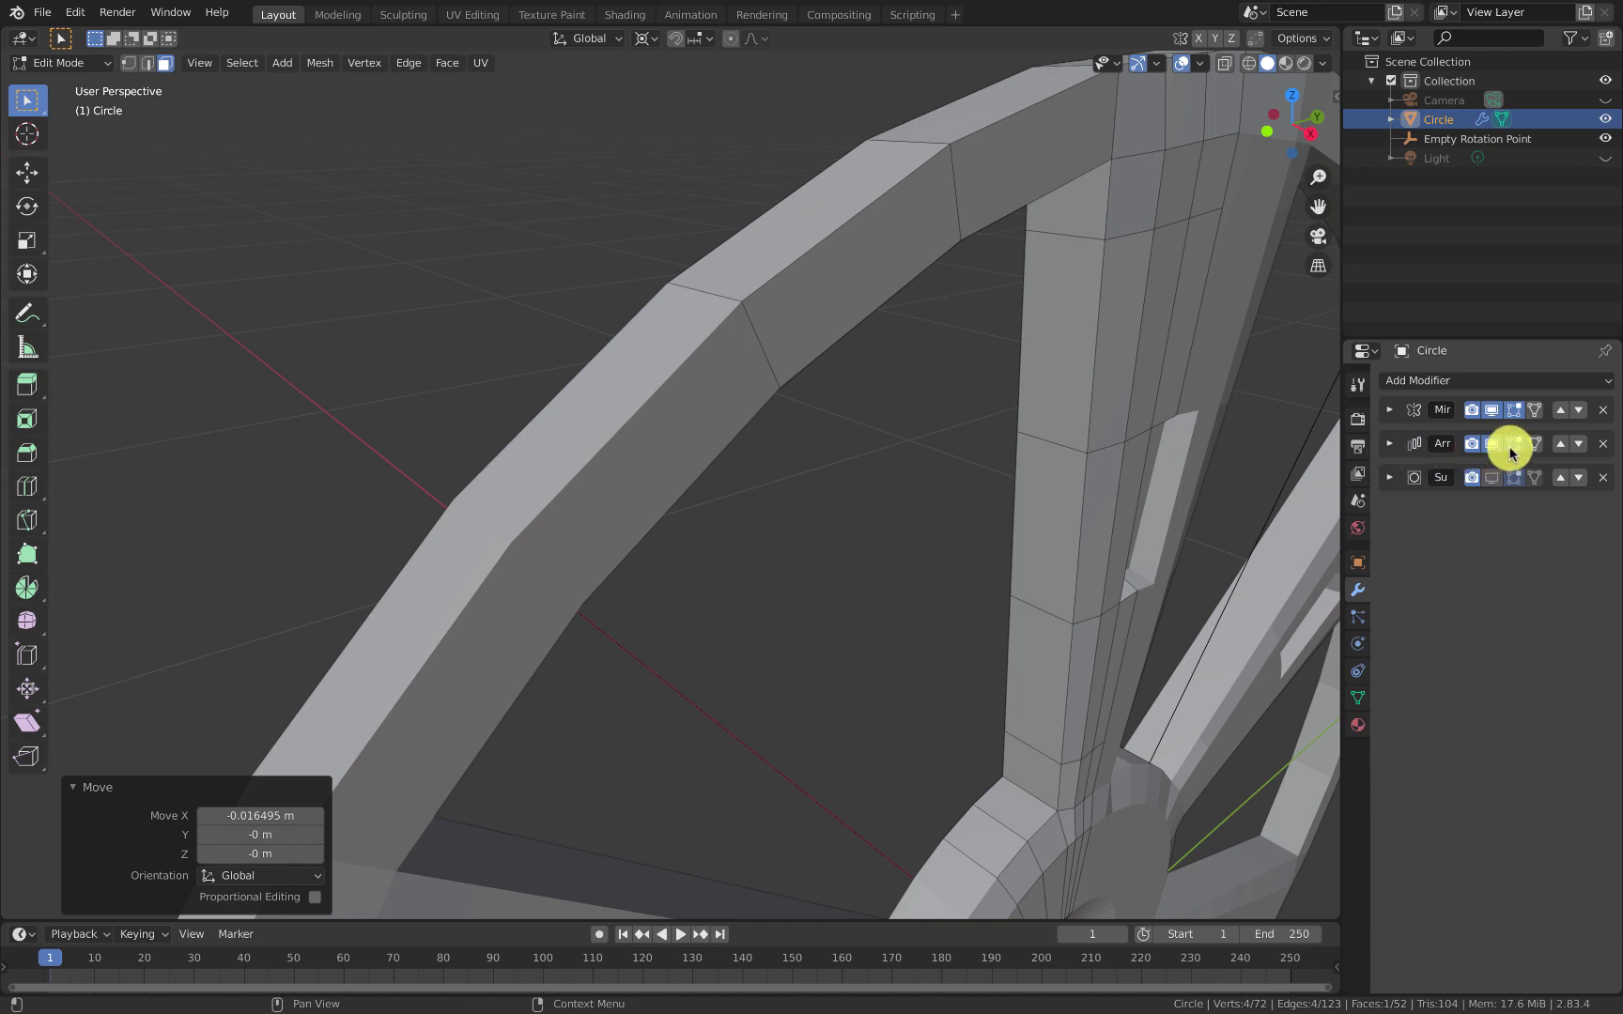
# Step: Apply the Array modifier in Object Mode and return to Edit Mode
pyautogui.click(70, 64)
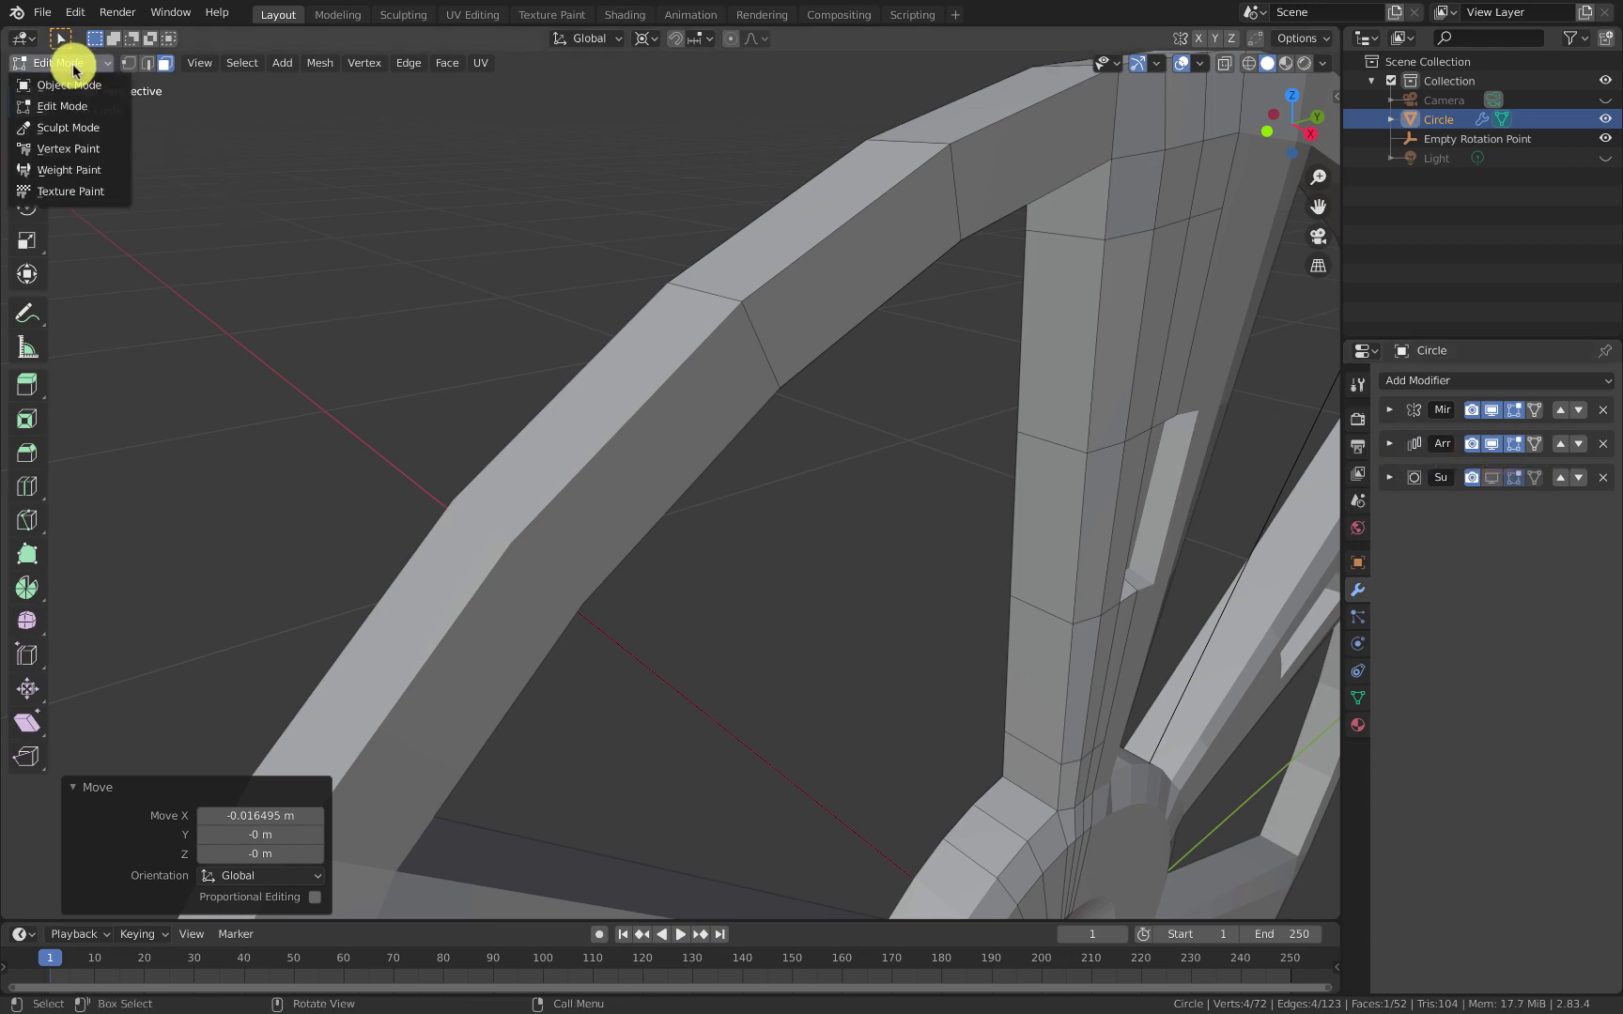
pyautogui.click(68, 85)
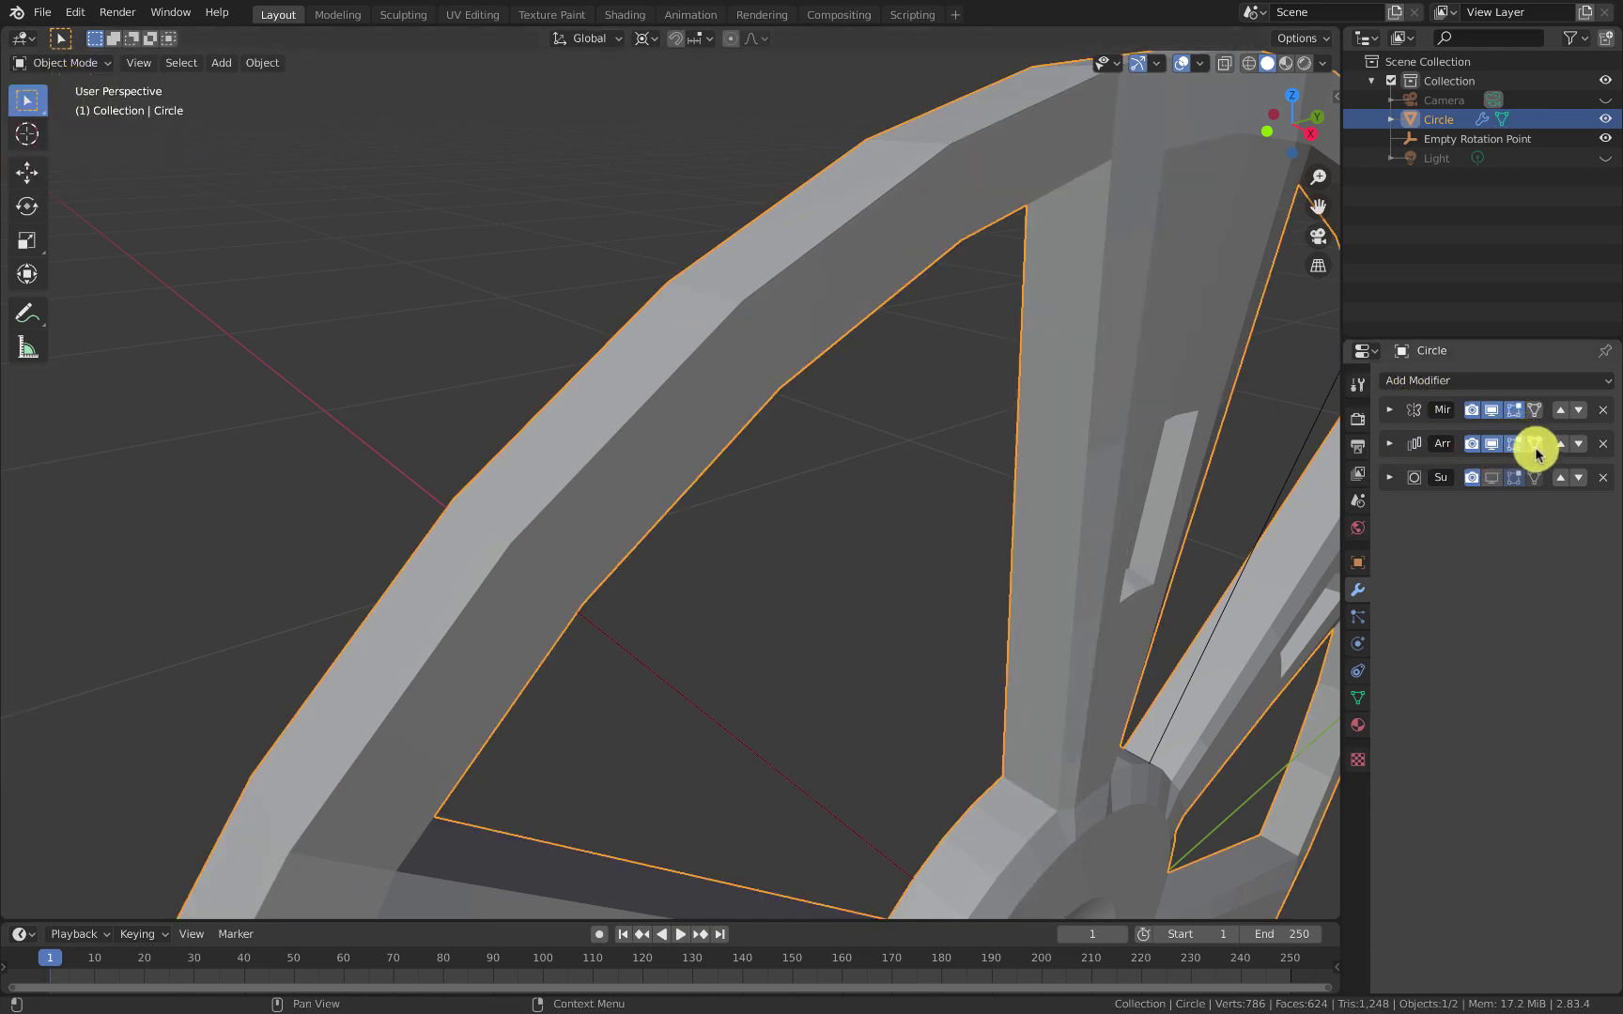
pyautogui.click(1476, 442)
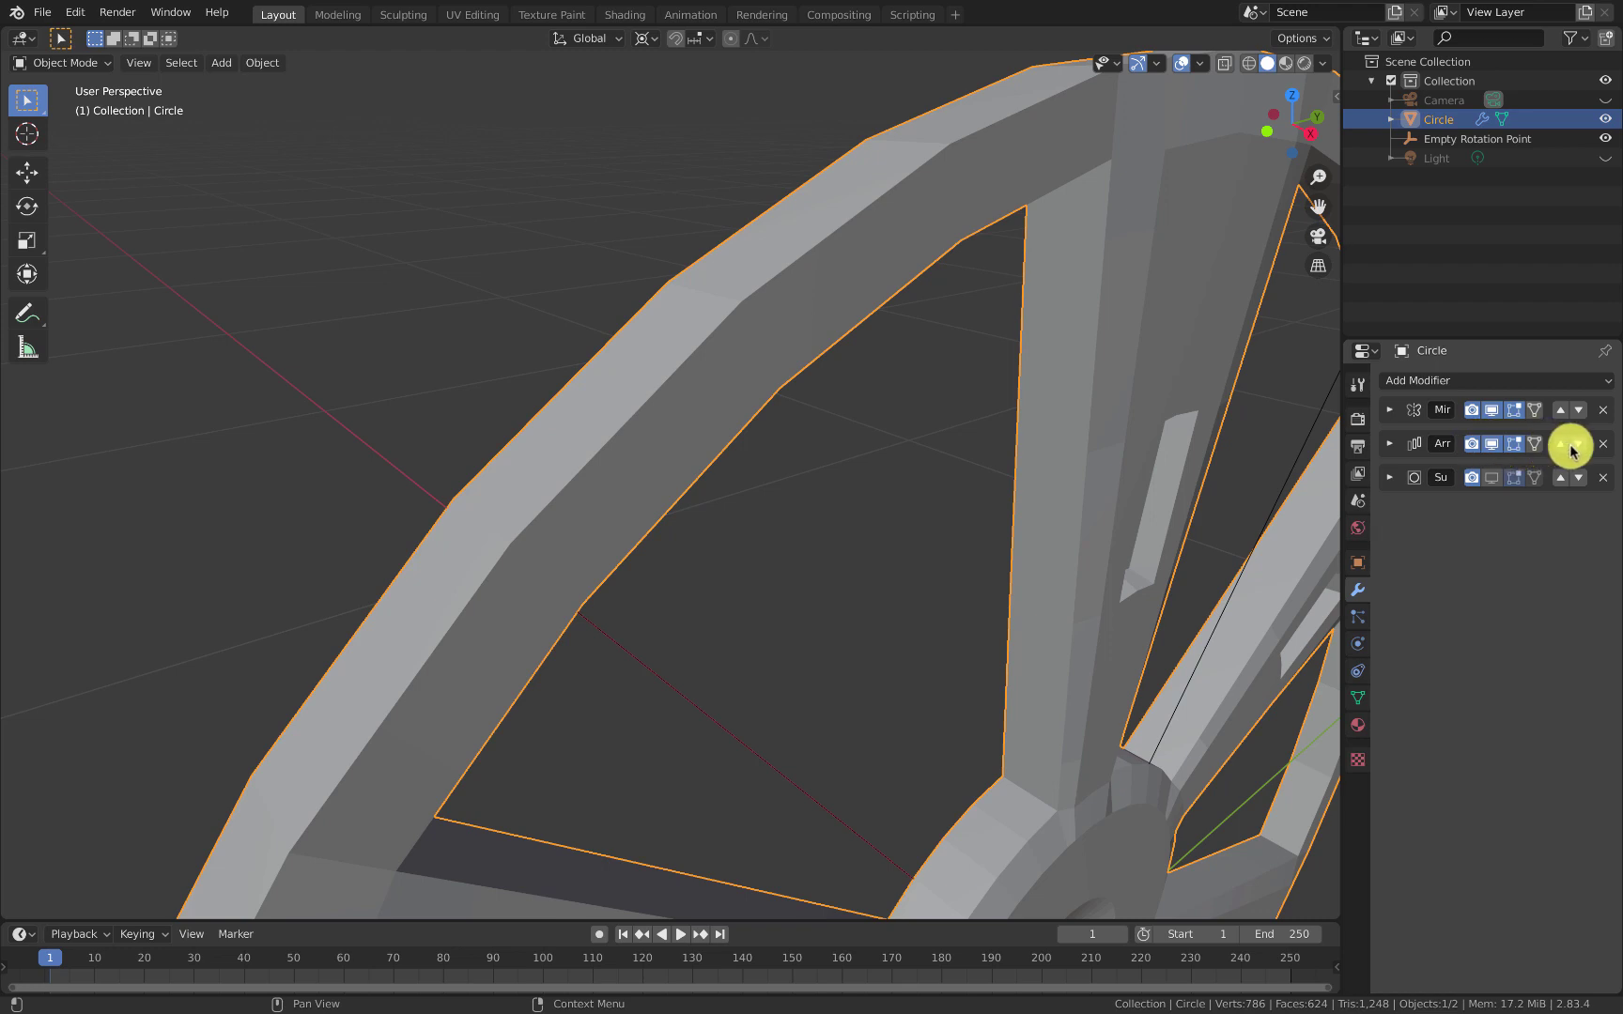
pyautogui.click(1391, 447)
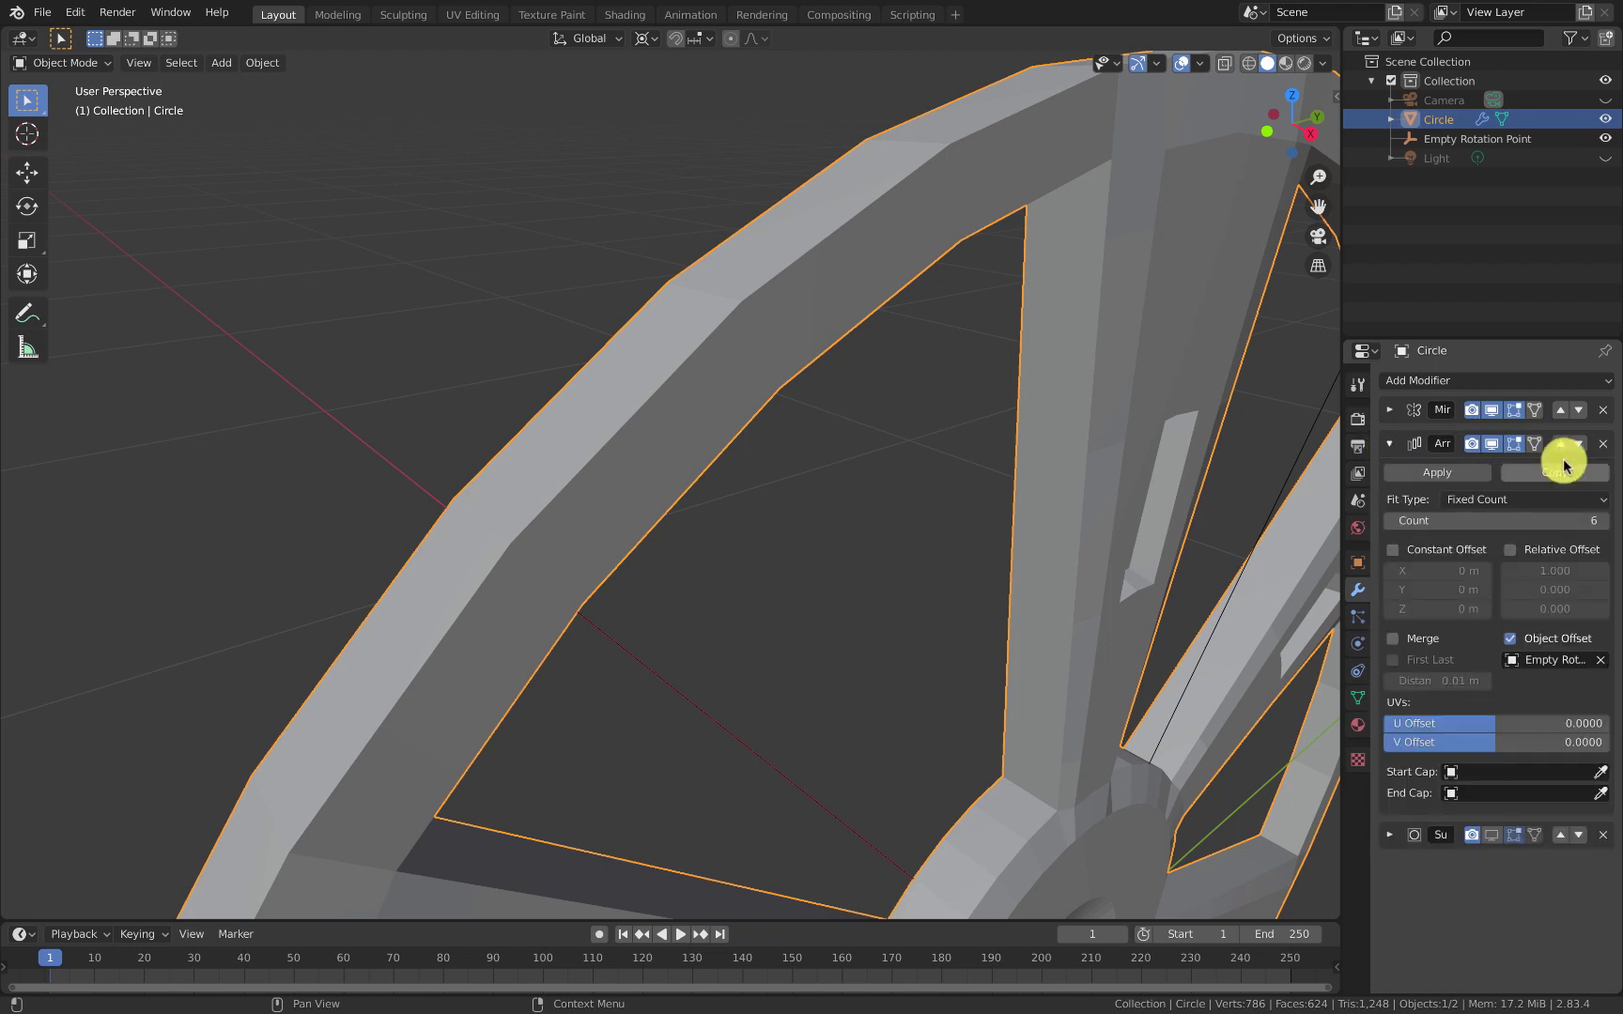
pyautogui.click(1446, 467)
pyautogui.press('Tab')
pyautogui.scroll(-5, 1012, 447)
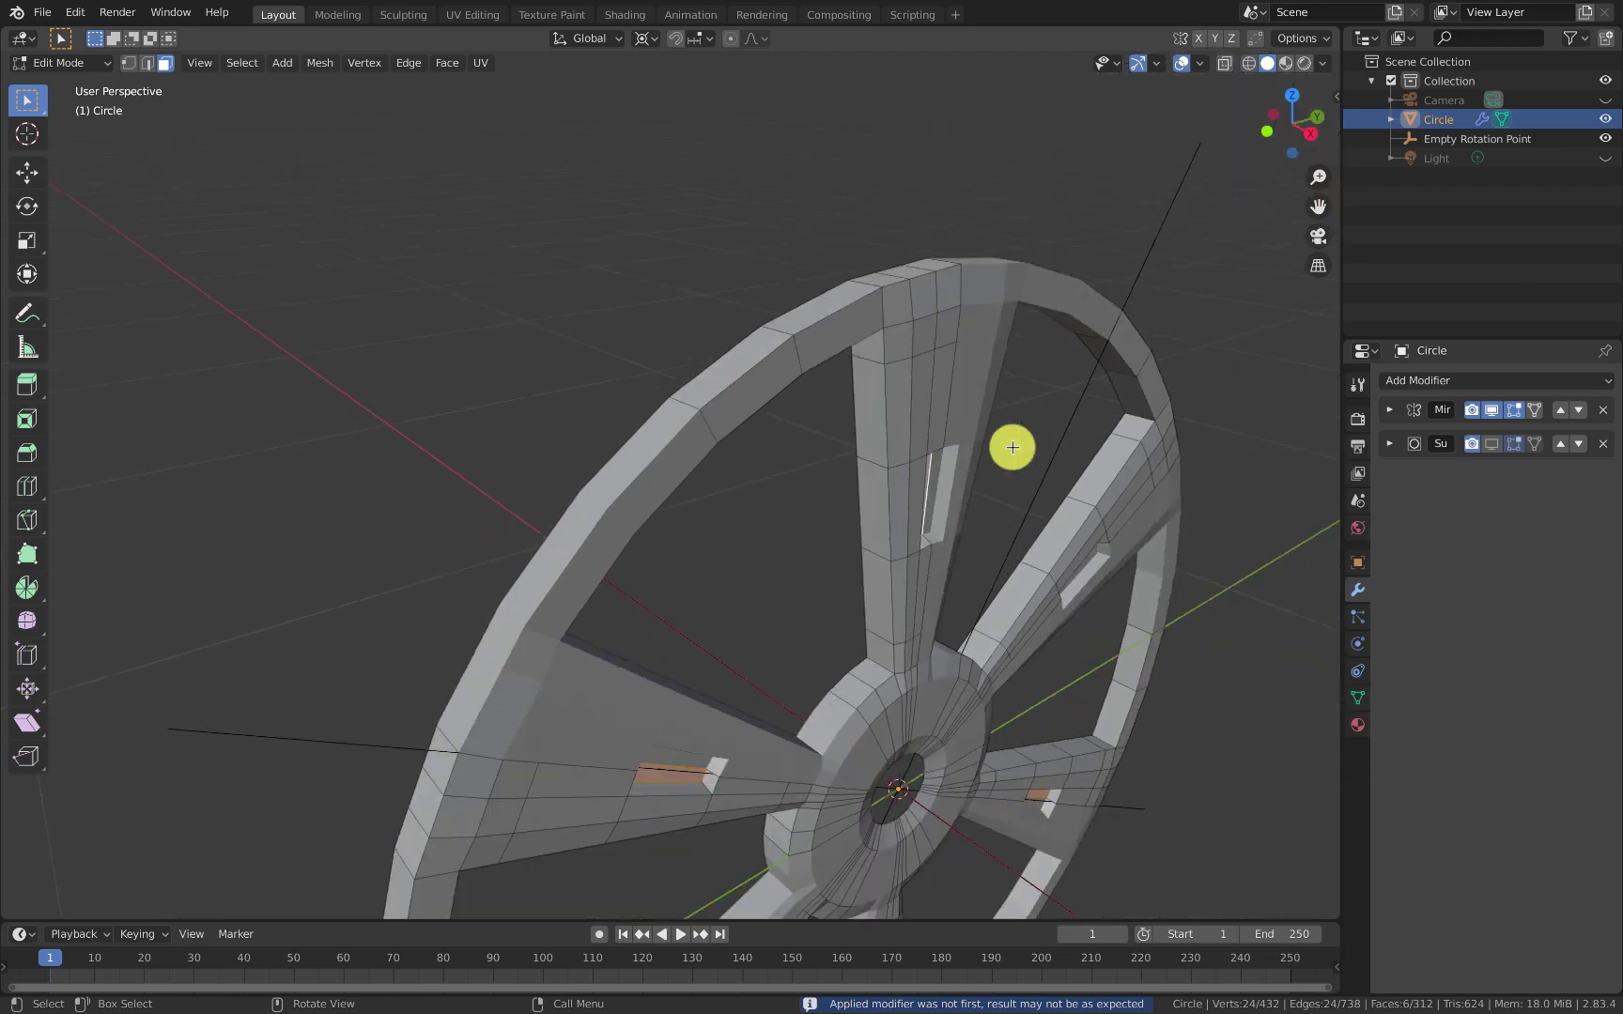
pyautogui.moveTo(1007, 445); pyautogui.dragTo(960, 420, button='middle')
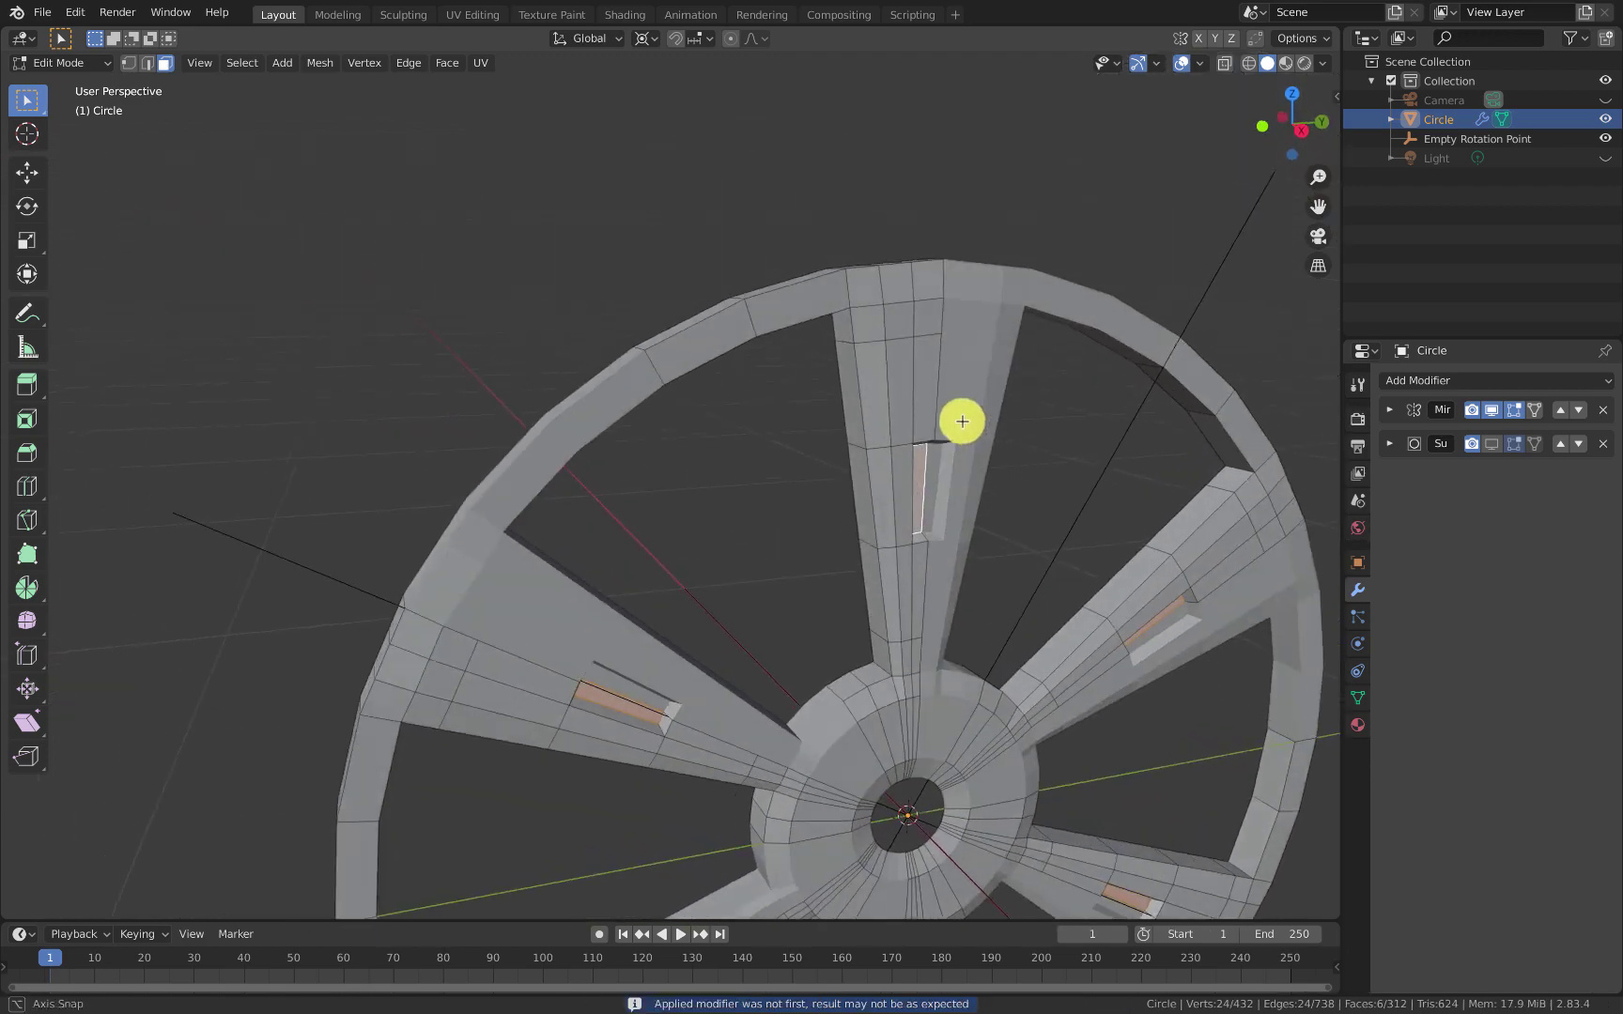
# Step: Expand the Mirror modifier's settings and check the wheel mesh in wireframe before returning to solid shading
pyautogui.click(1391, 411)
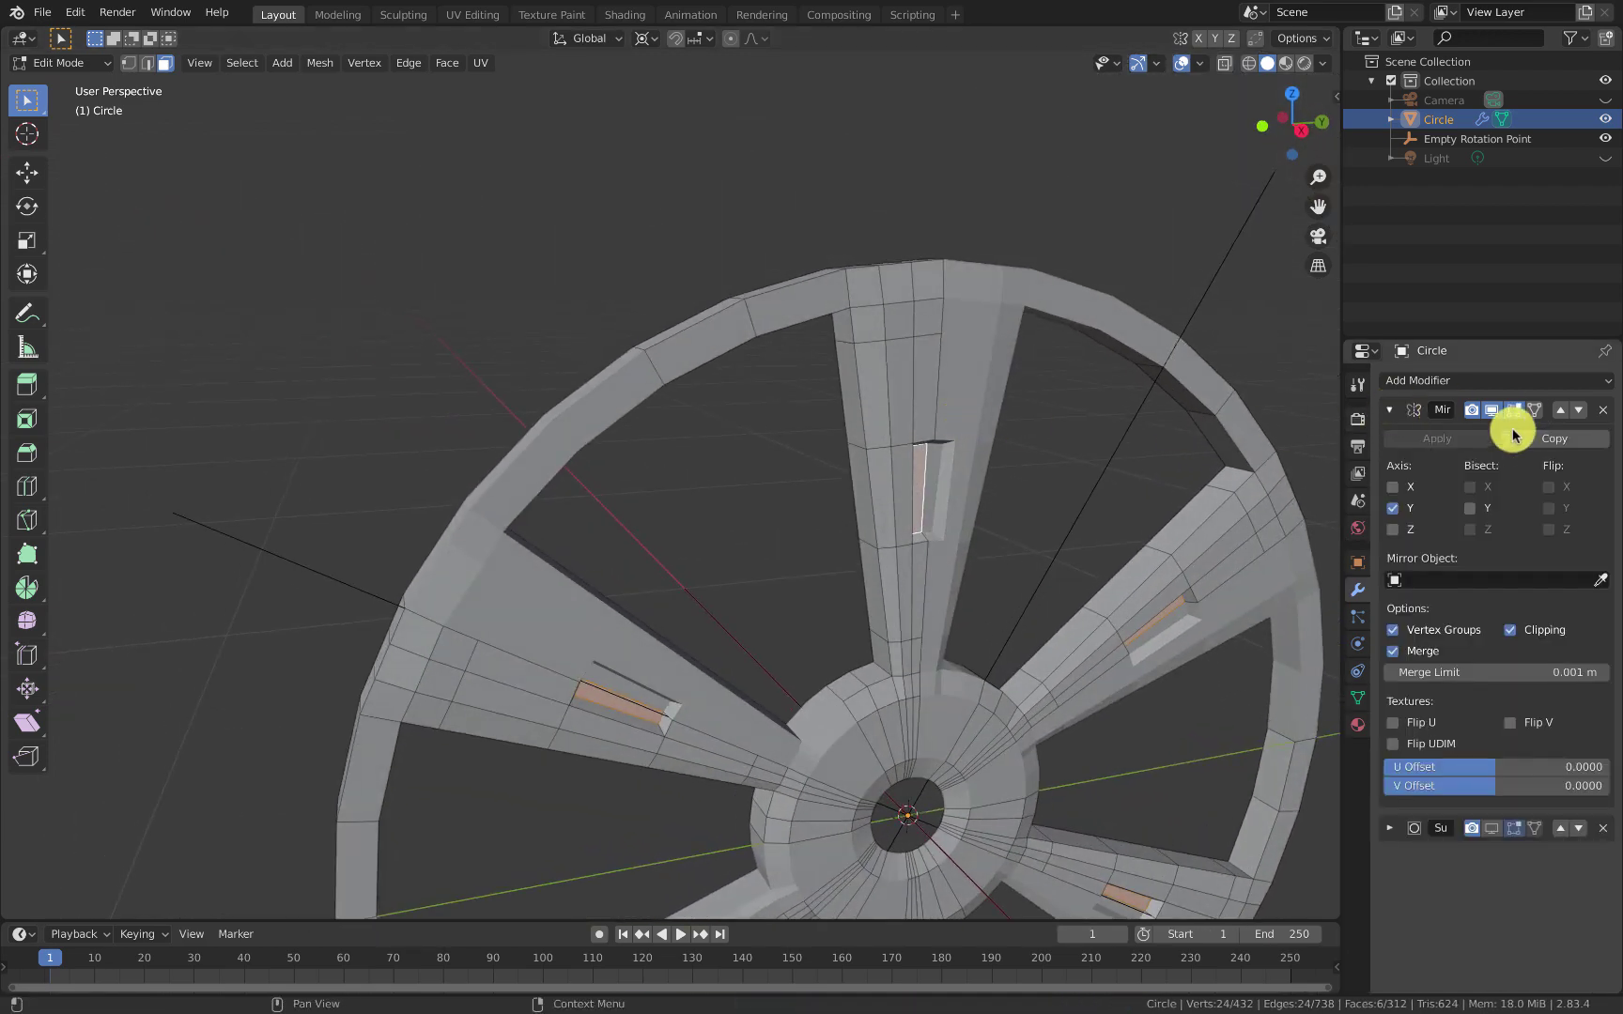
pyautogui.press('z')
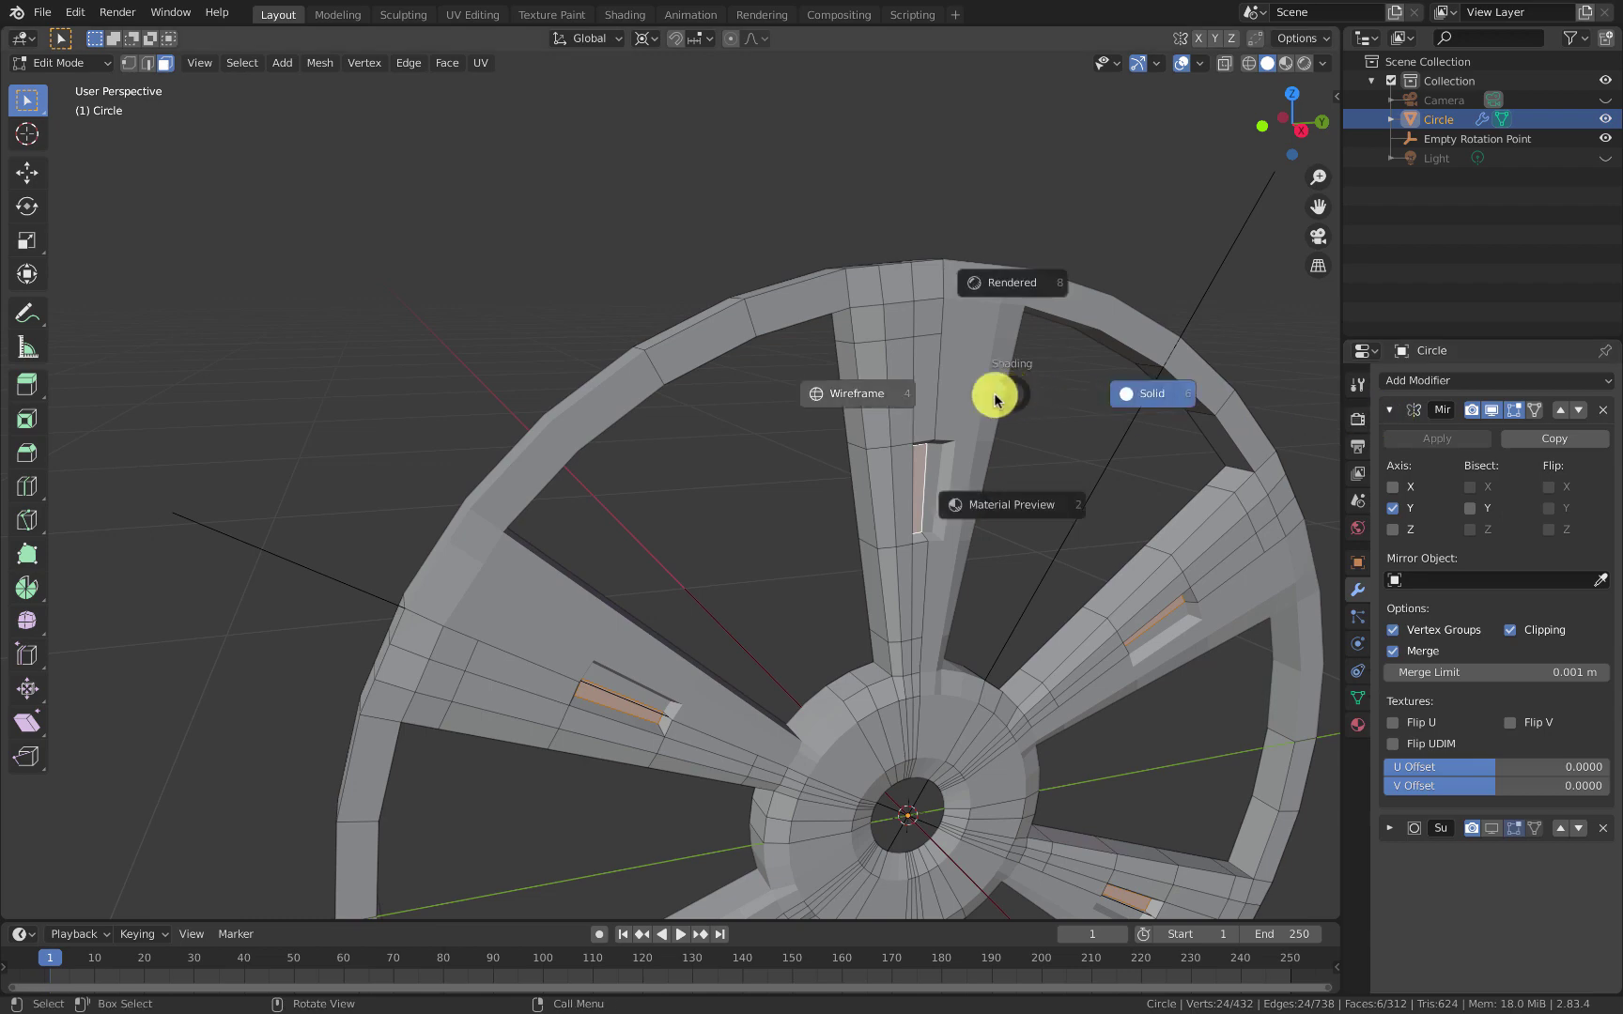
pyautogui.click(892, 366)
pyautogui.press('z')
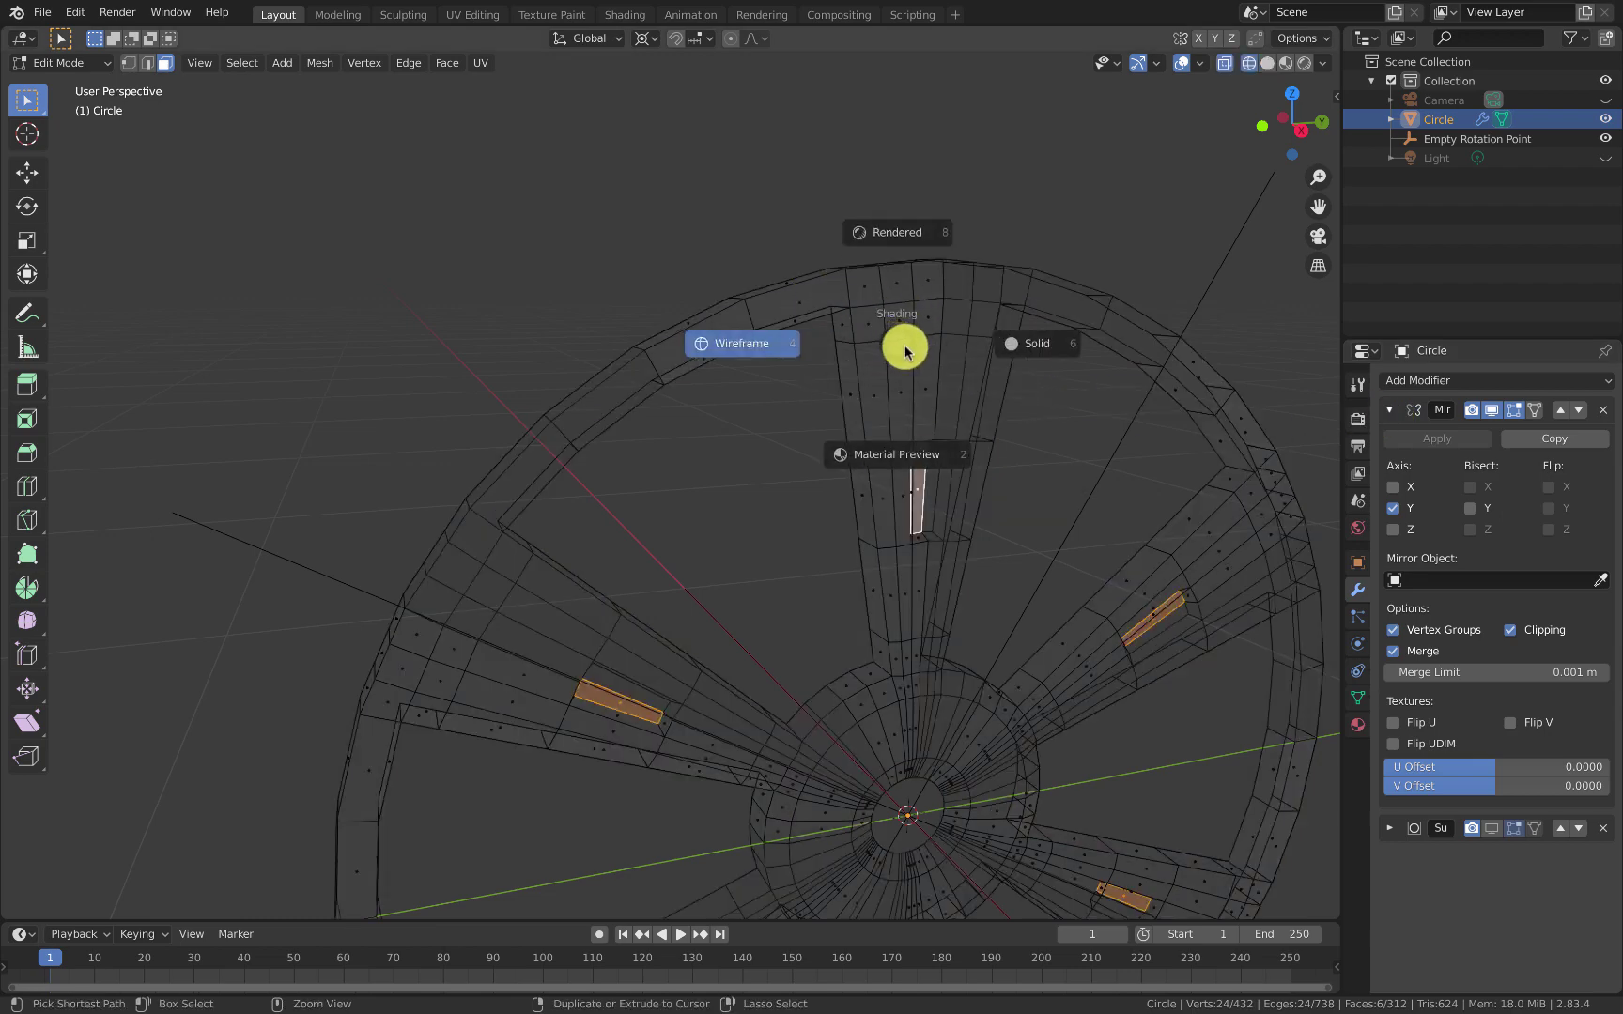
pyautogui.click(1052, 340)
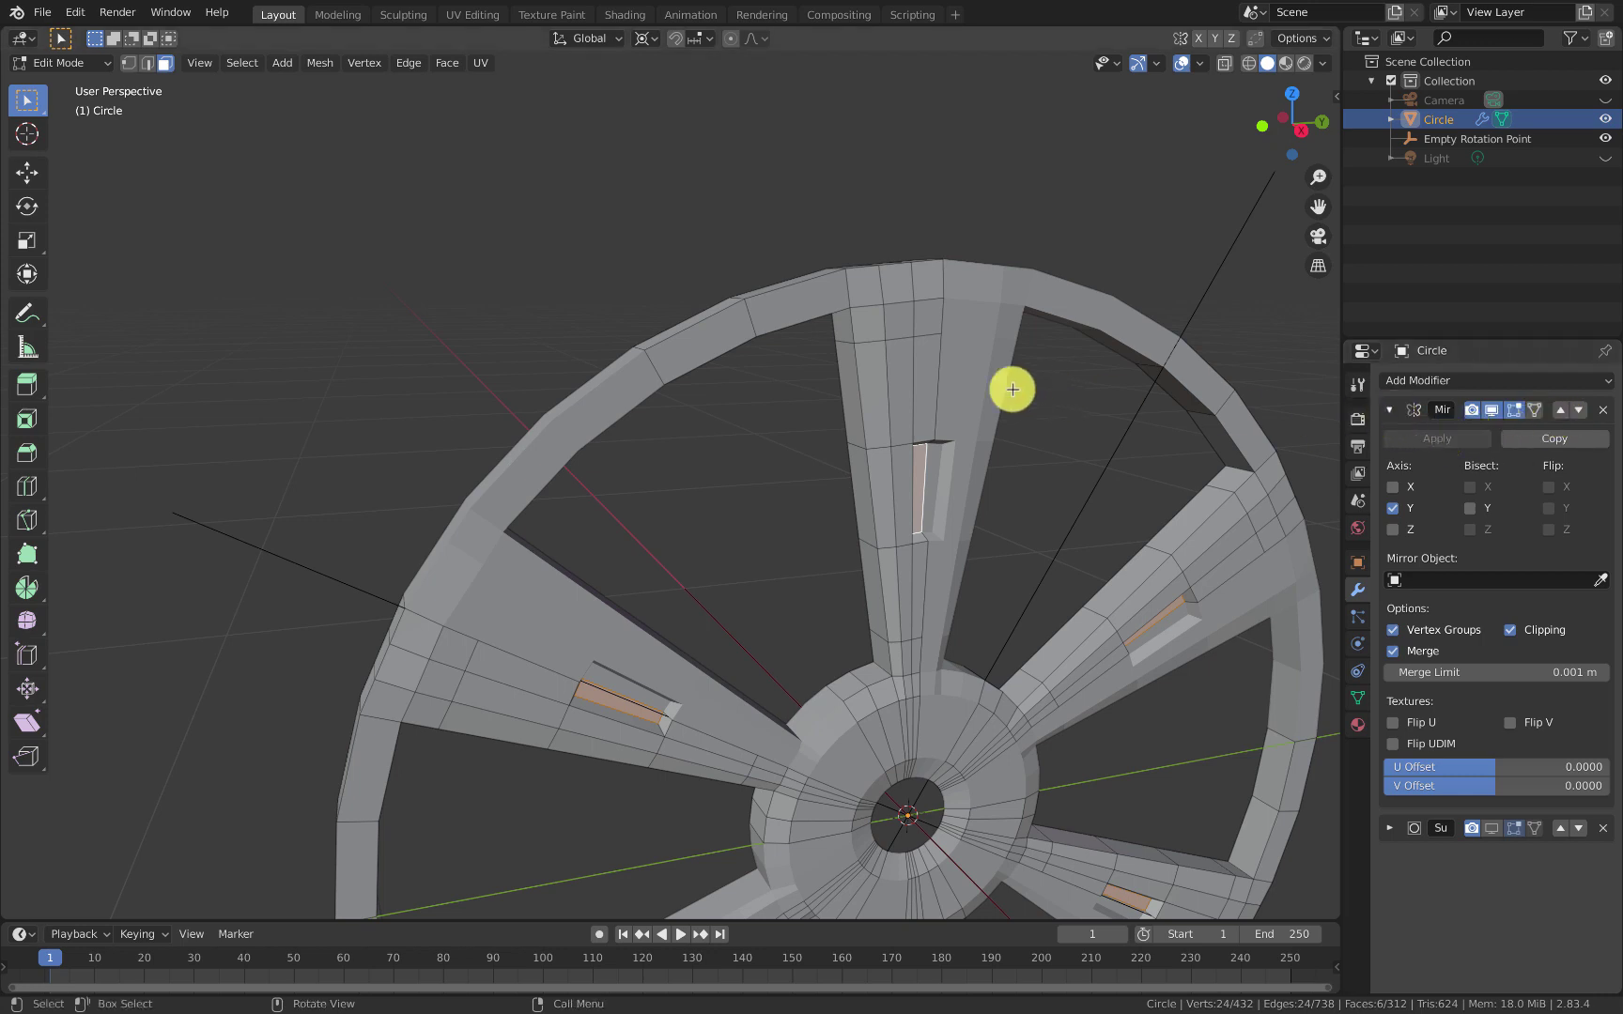
# Step: Select the whole mesh, apply the Mirror modifier in Object Mode and go back into Edit Mode
pyautogui.press('a')
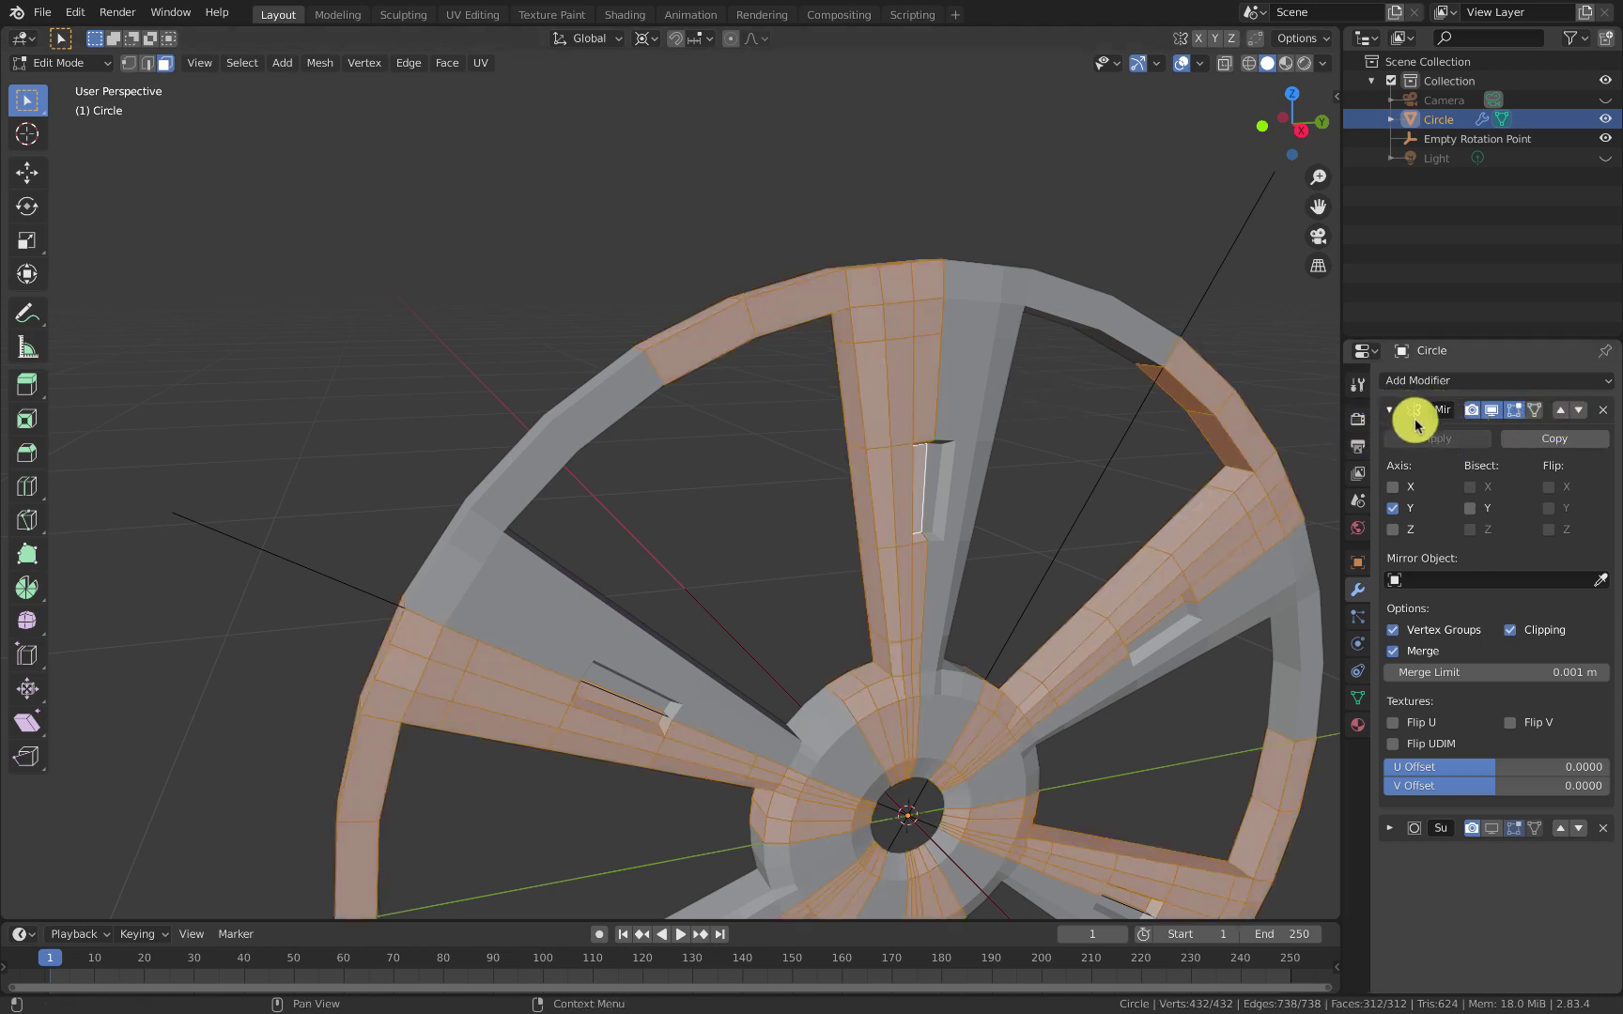
pyautogui.press('Tab')
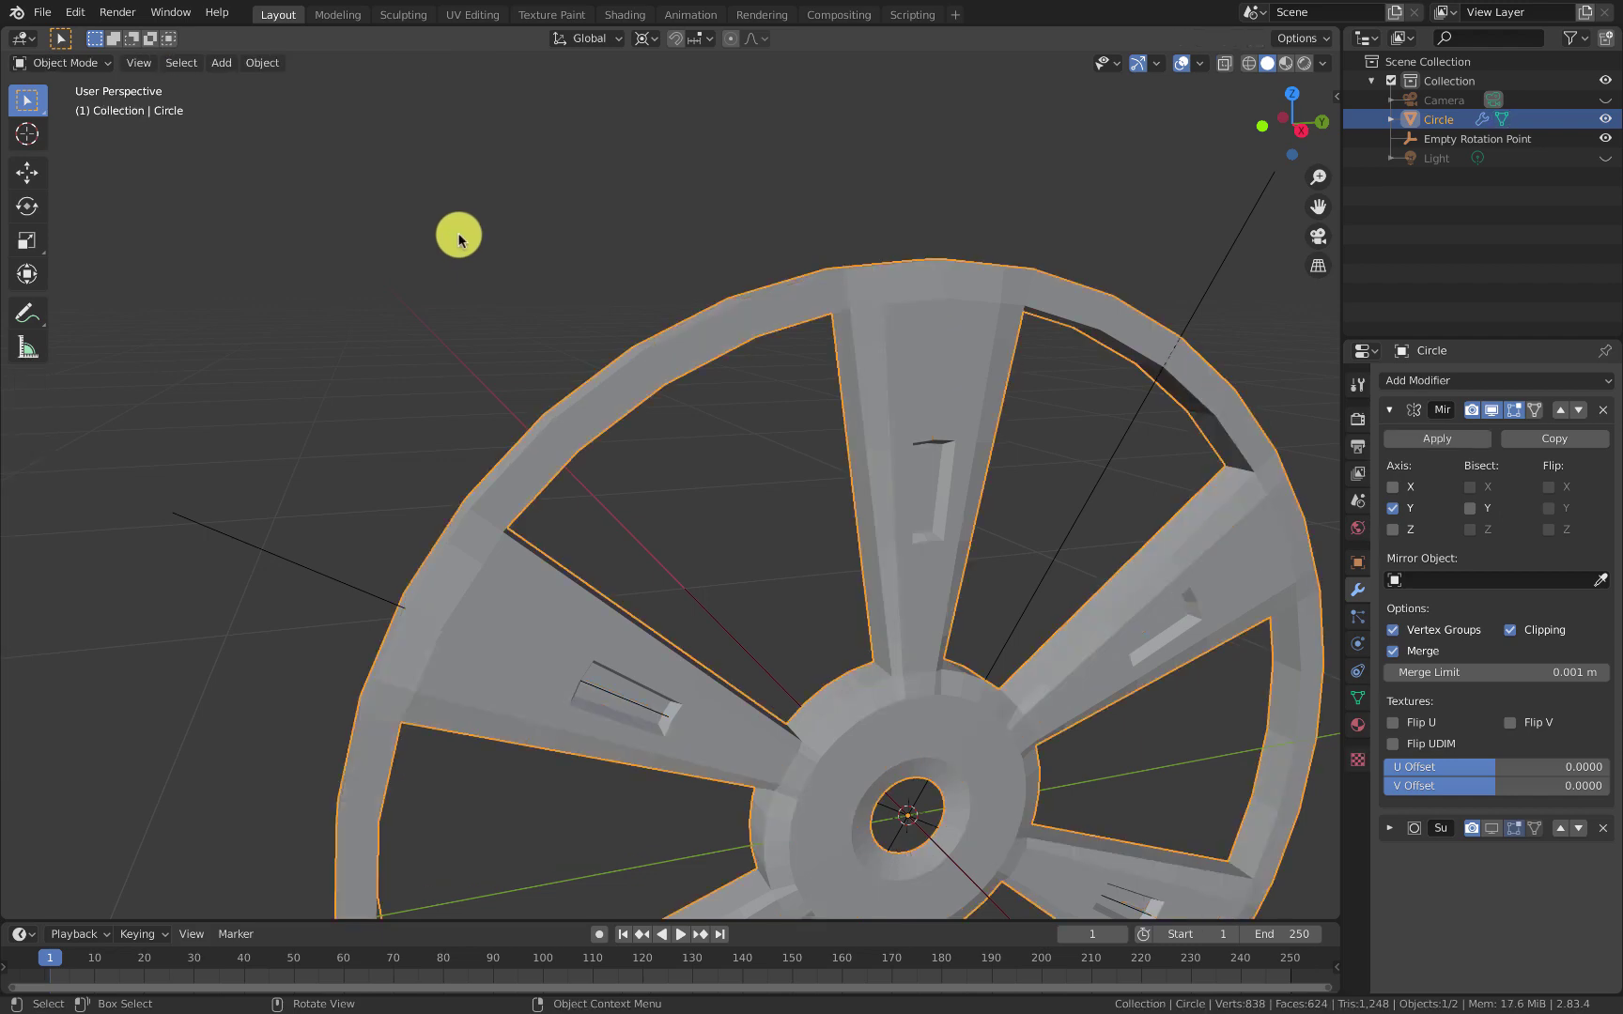
pyautogui.click(1434, 441)
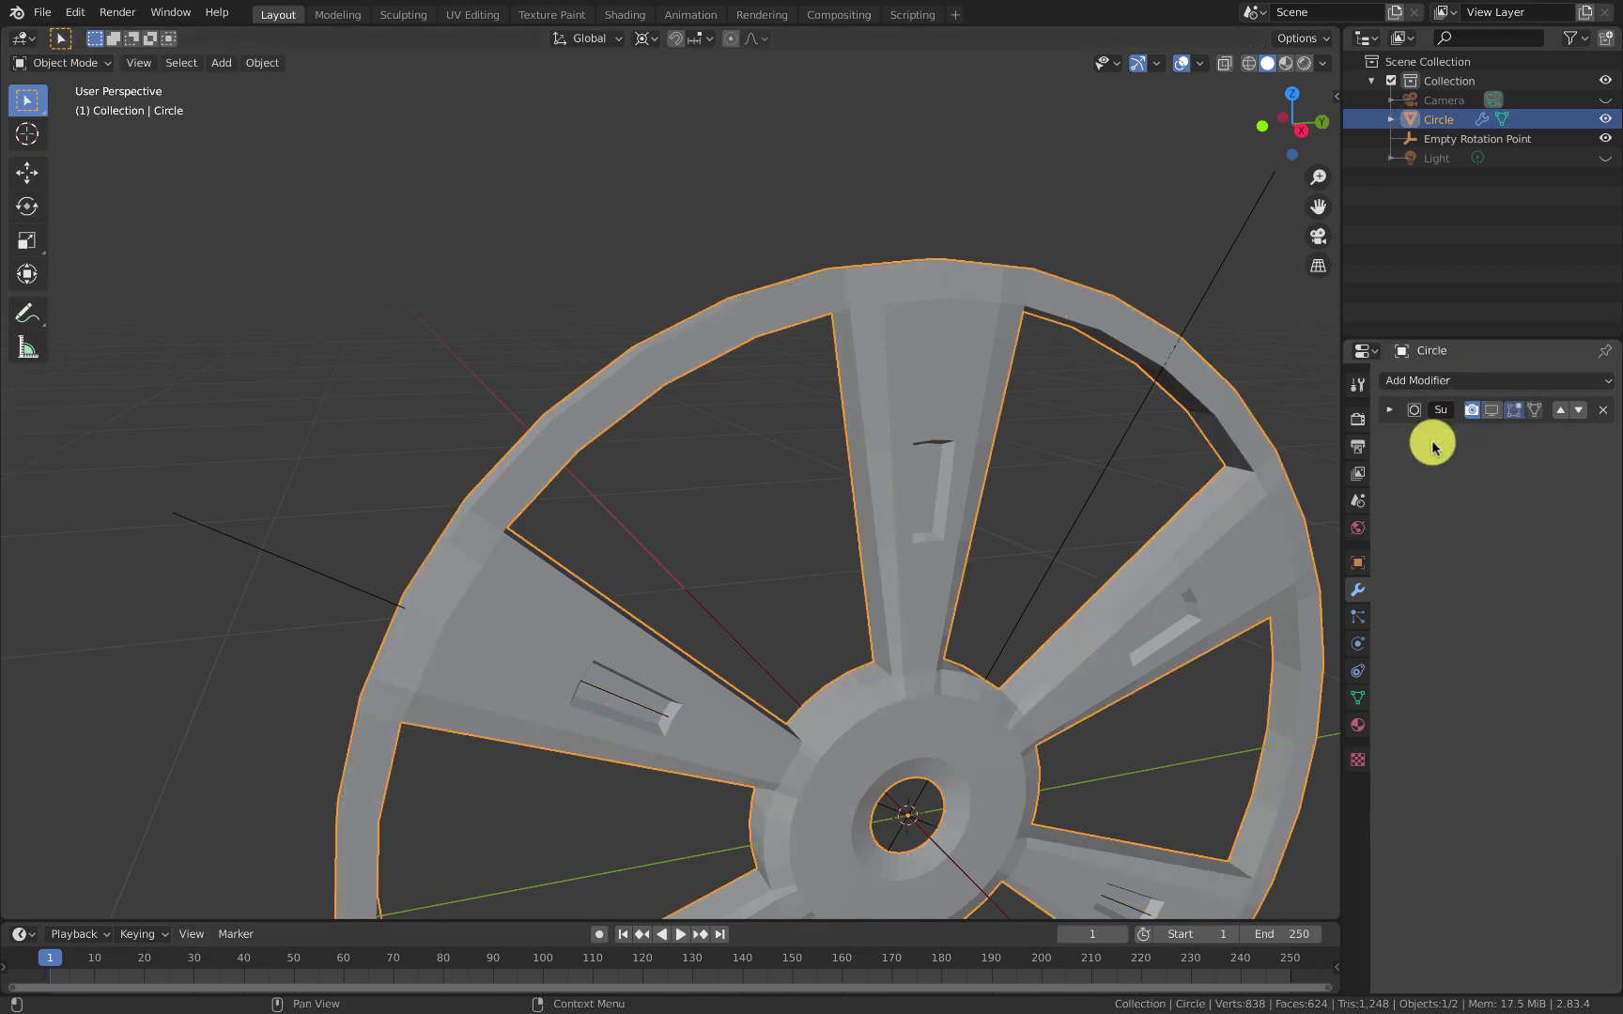
pyautogui.press('Tab')
pyautogui.moveTo(952, 339); pyautogui.dragTo(971, 351, button='middle')
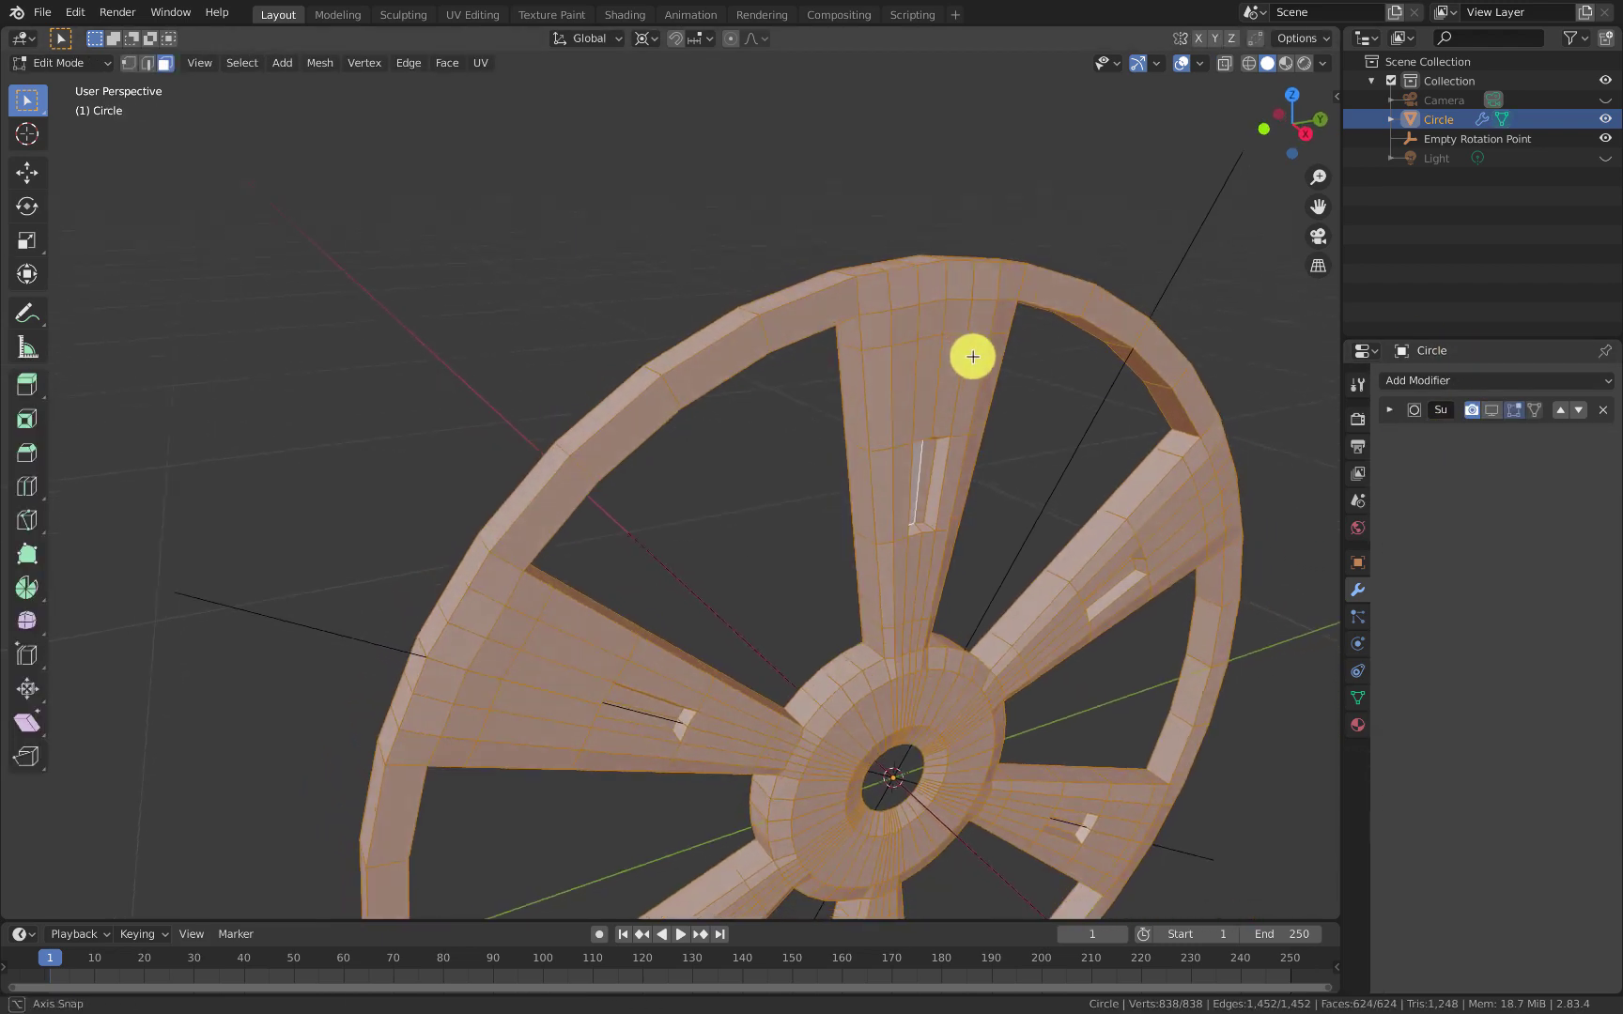
# Step: Try moving a single rim vertex at the seam between two segments to test whether they are joined
pyautogui.scroll(6, 663, 344)
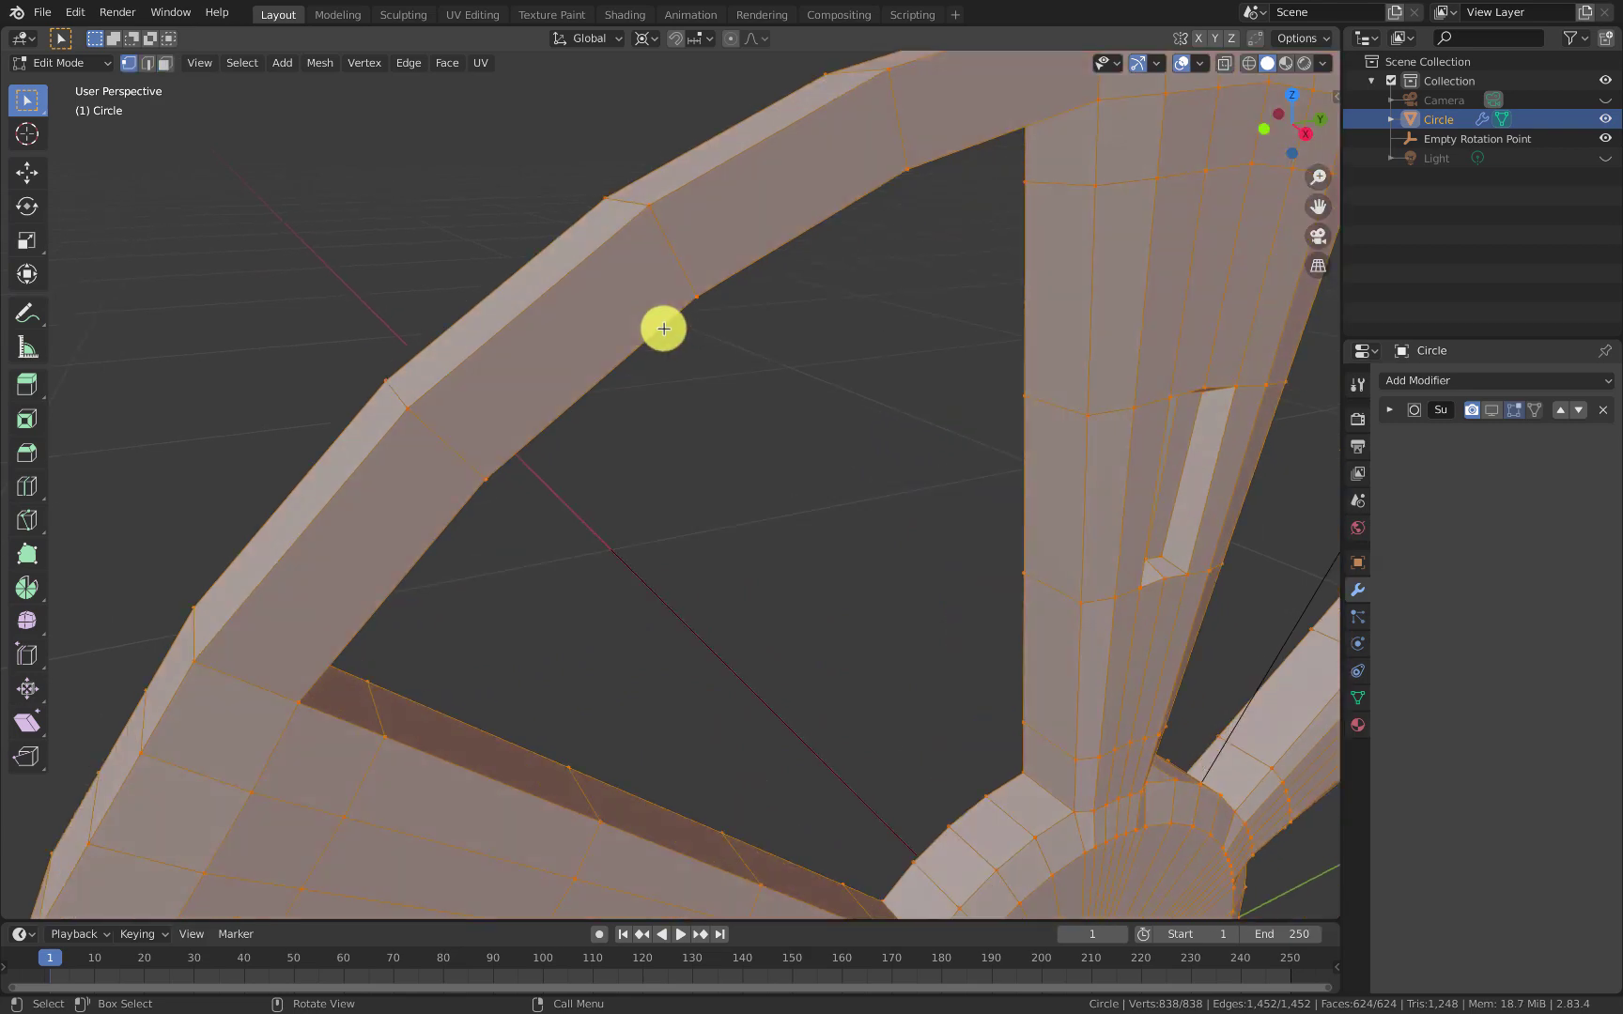
pyautogui.click(651, 204)
pyautogui.press('g')
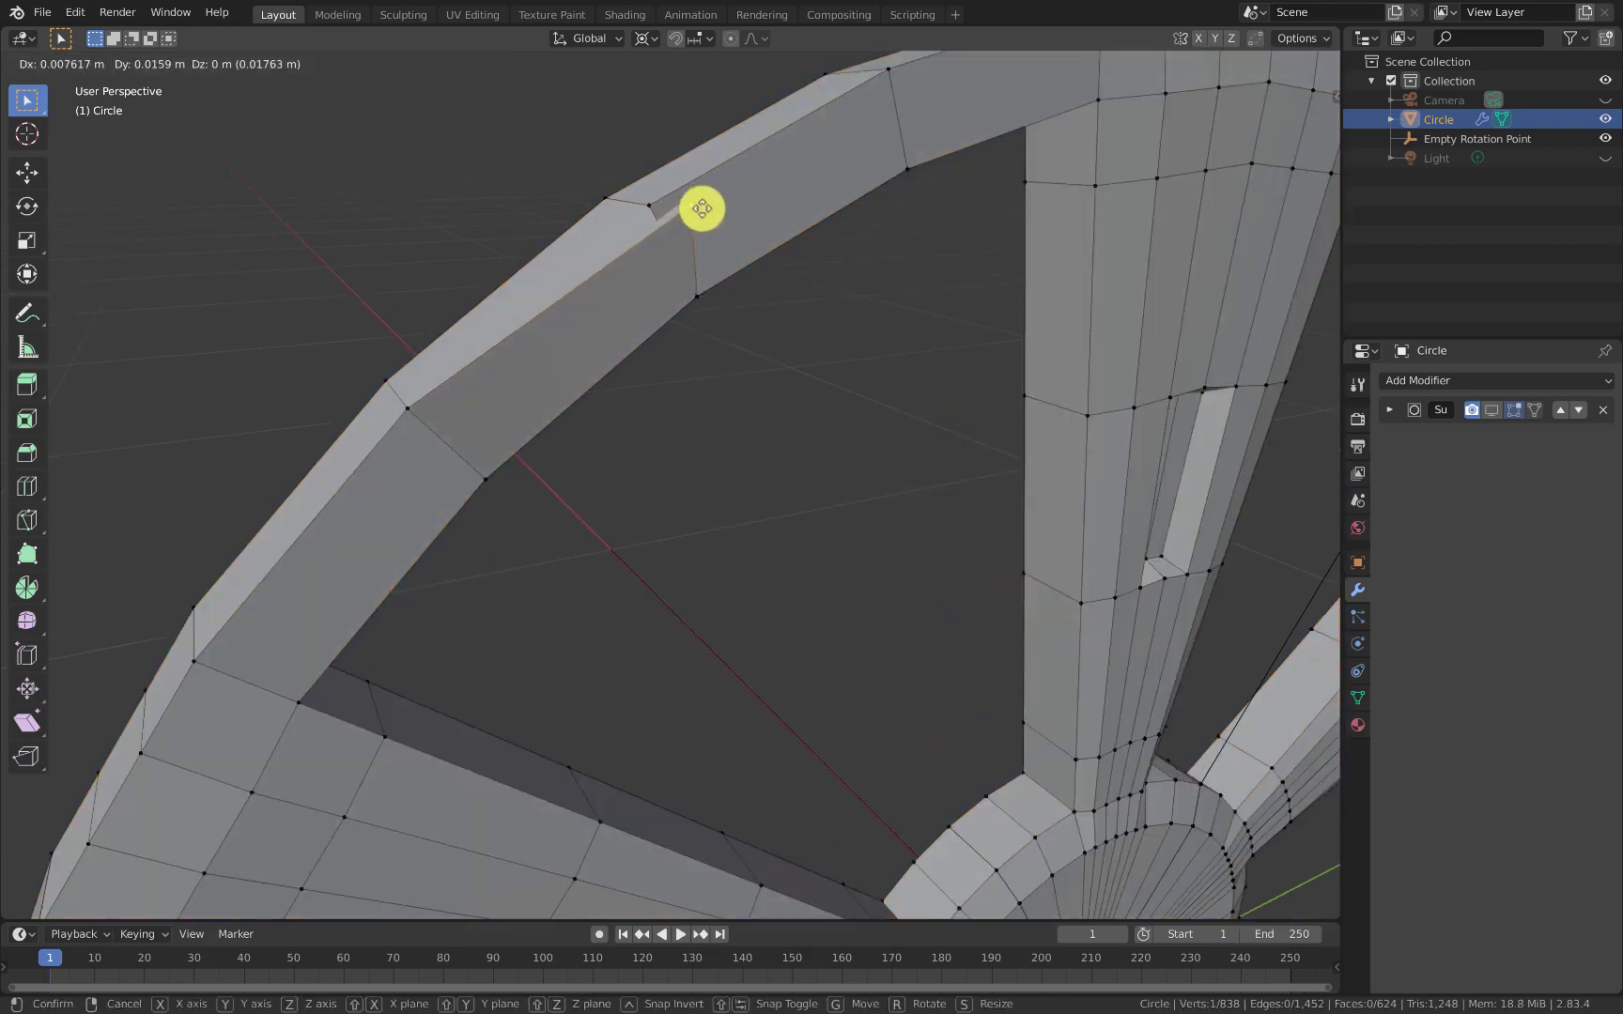
pyautogui.rightClick(664, 250)
pyautogui.scroll(-3, 731, 287)
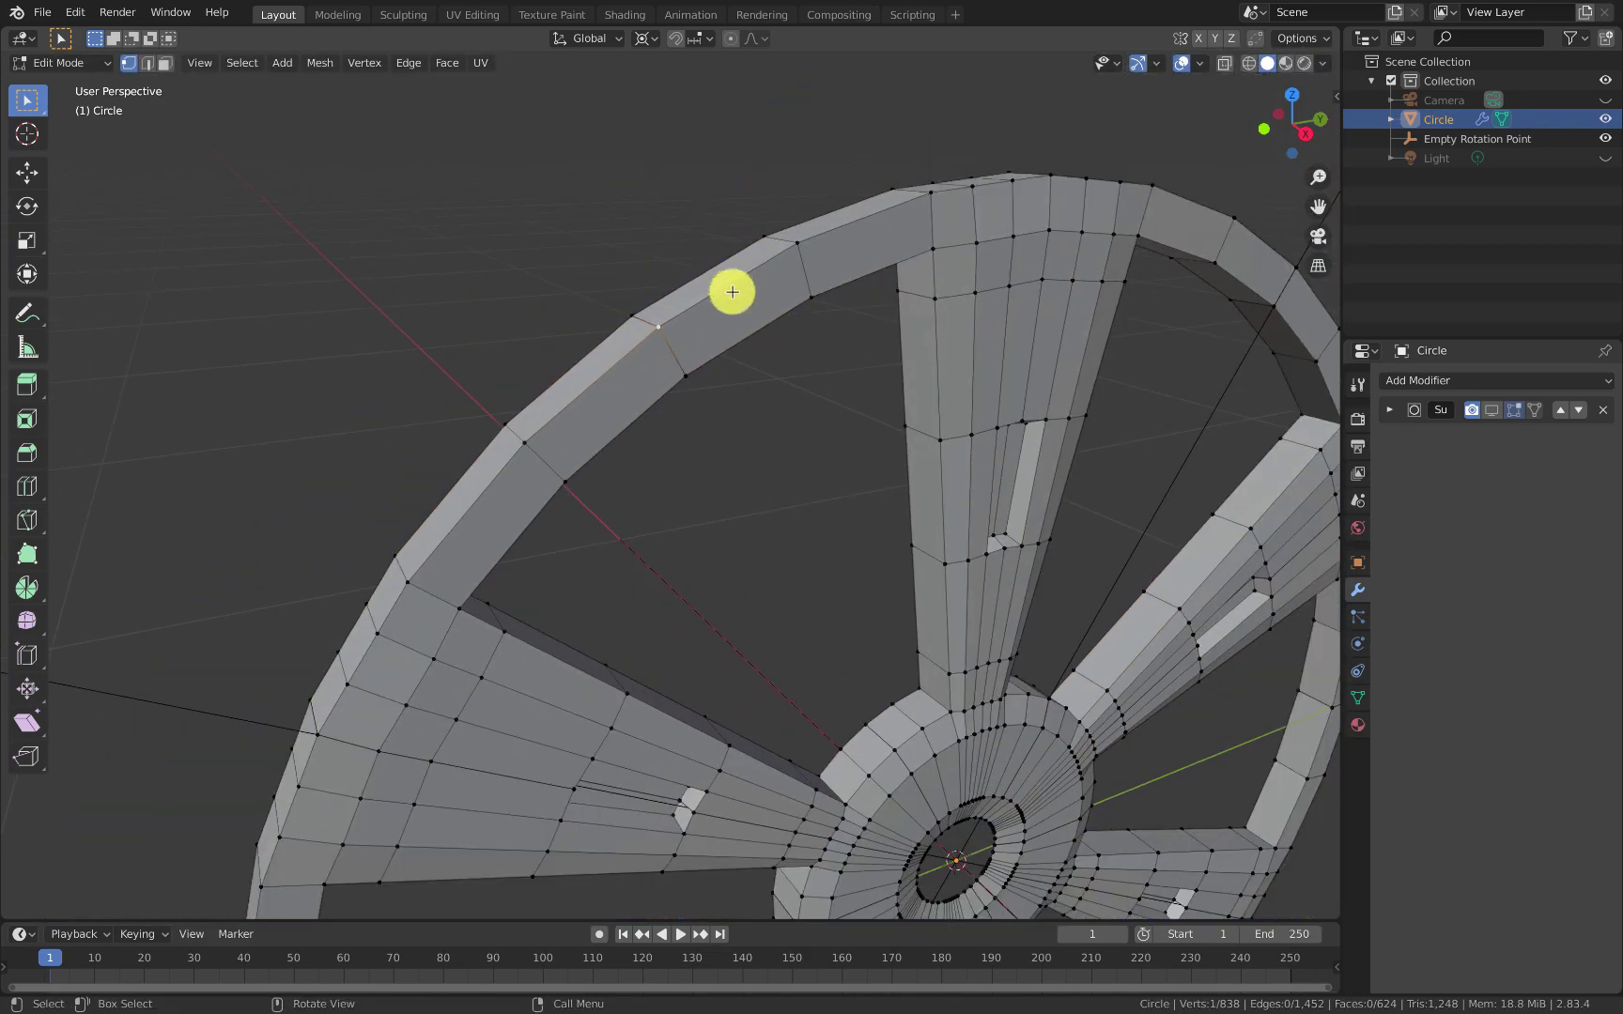
# Step: Select the whole wheel mesh and merge its overlapping vertices by distance
pyautogui.moveTo(732, 287); pyautogui.dragTo(710, 287, button='middle')
pyautogui.press('a')
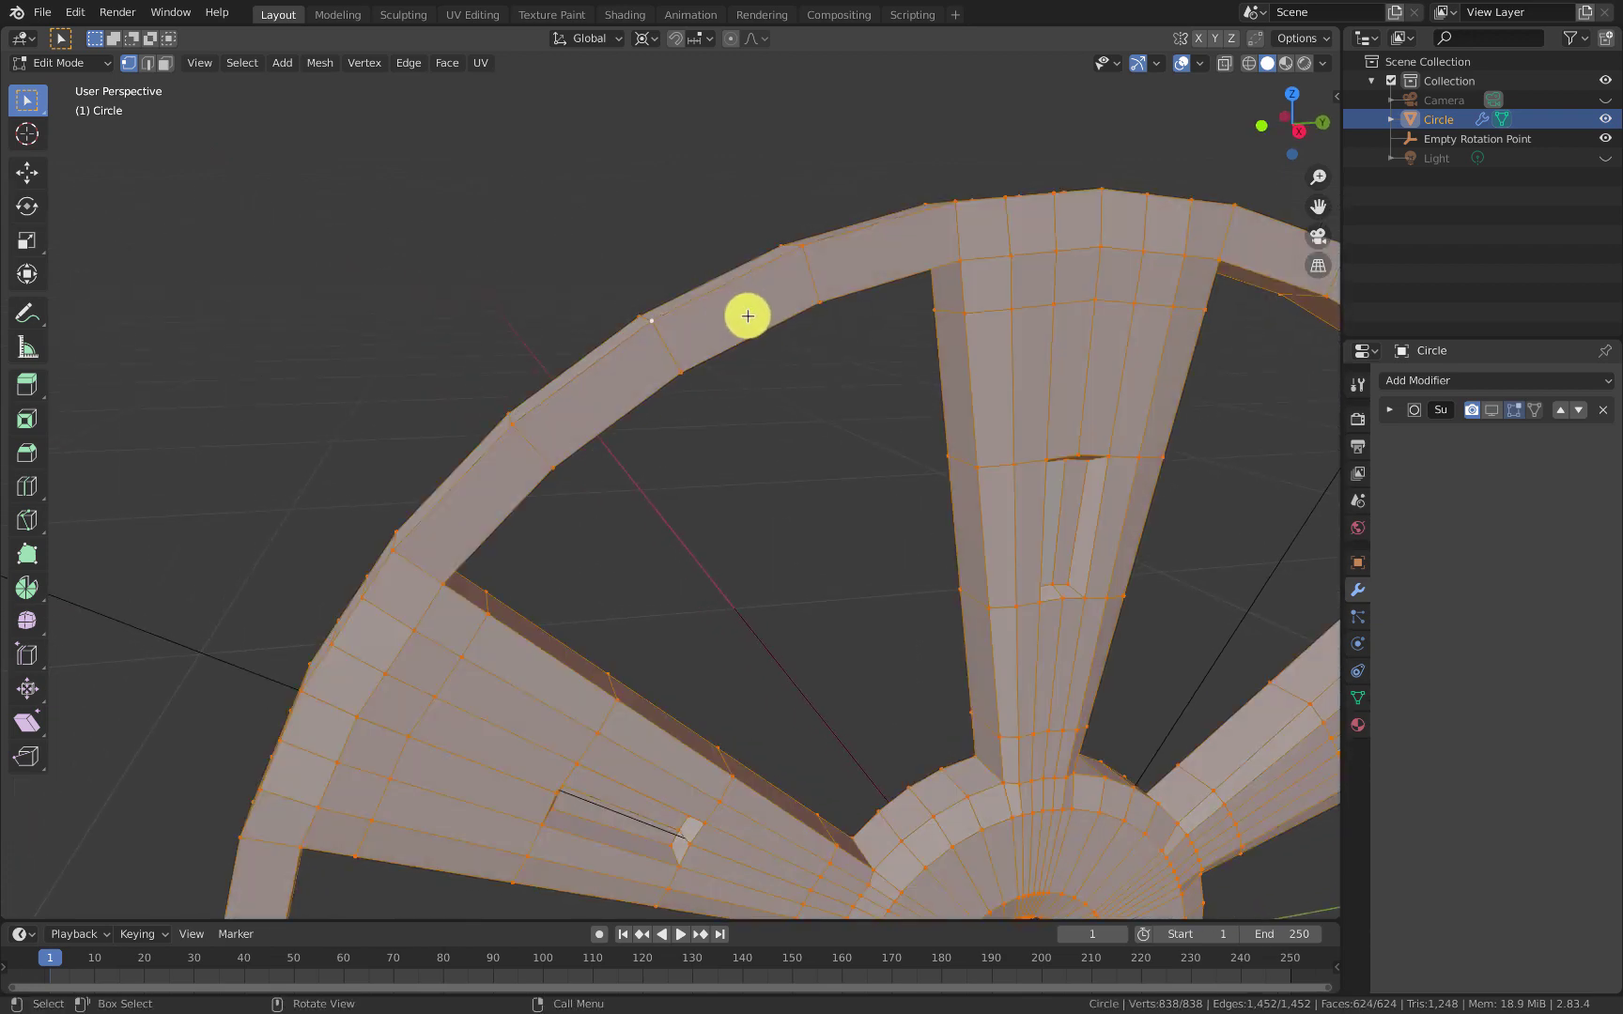
pyautogui.press('m')
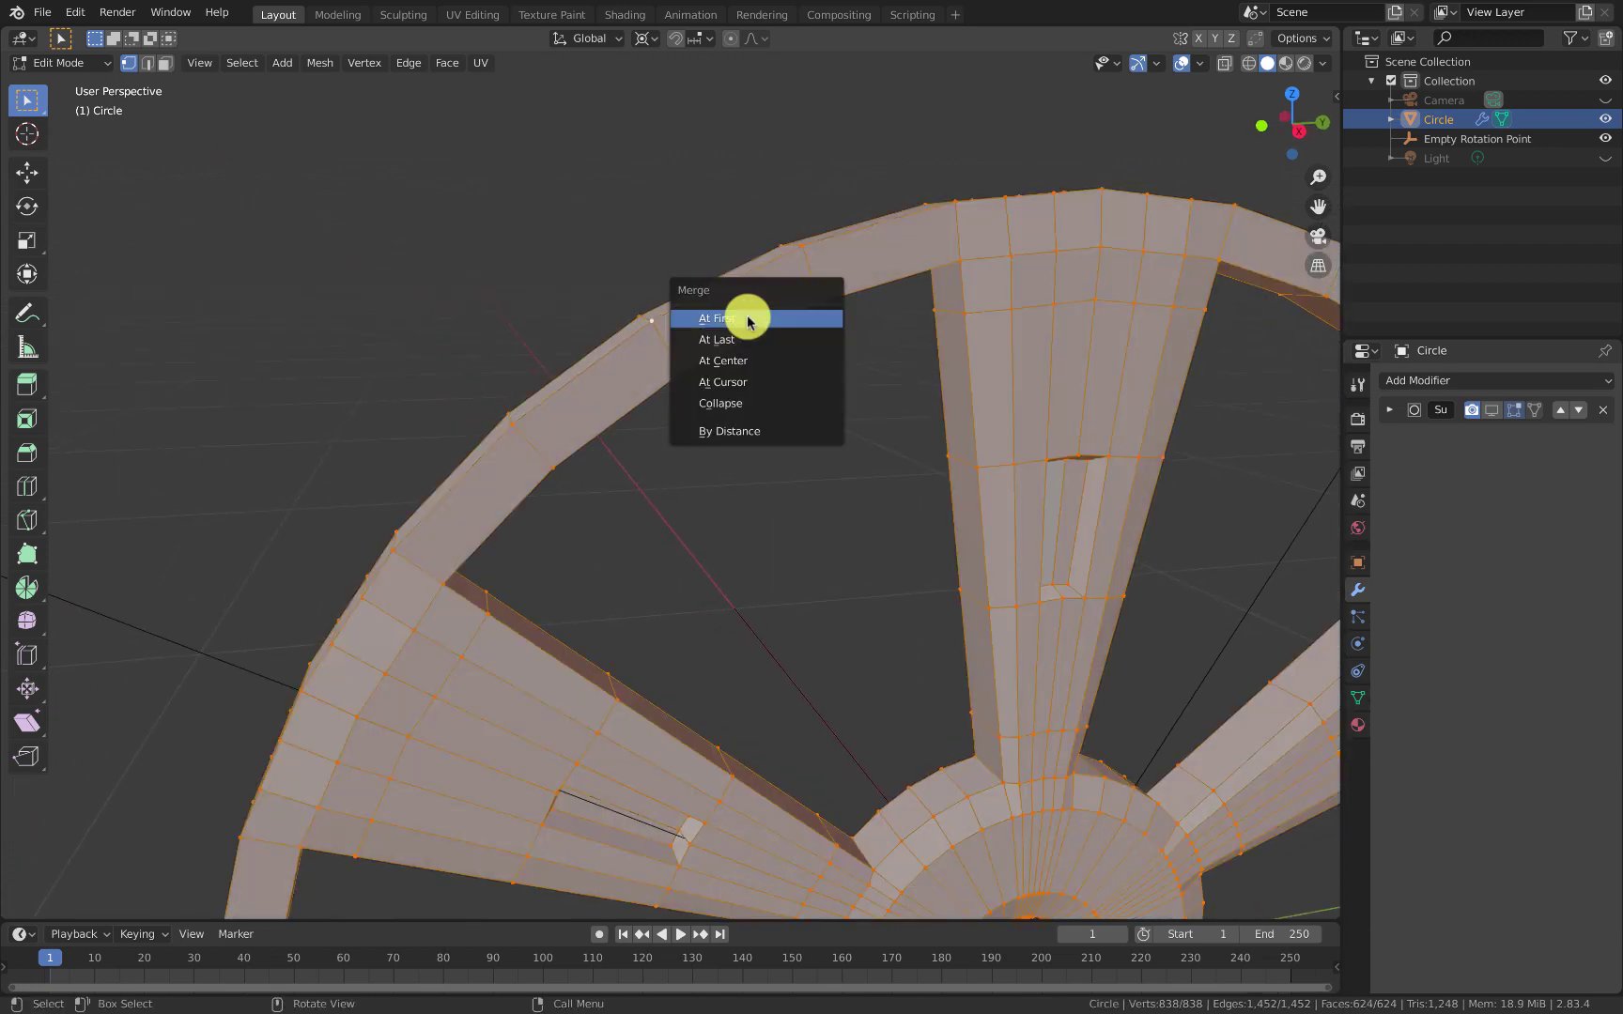
pyautogui.click(761, 431)
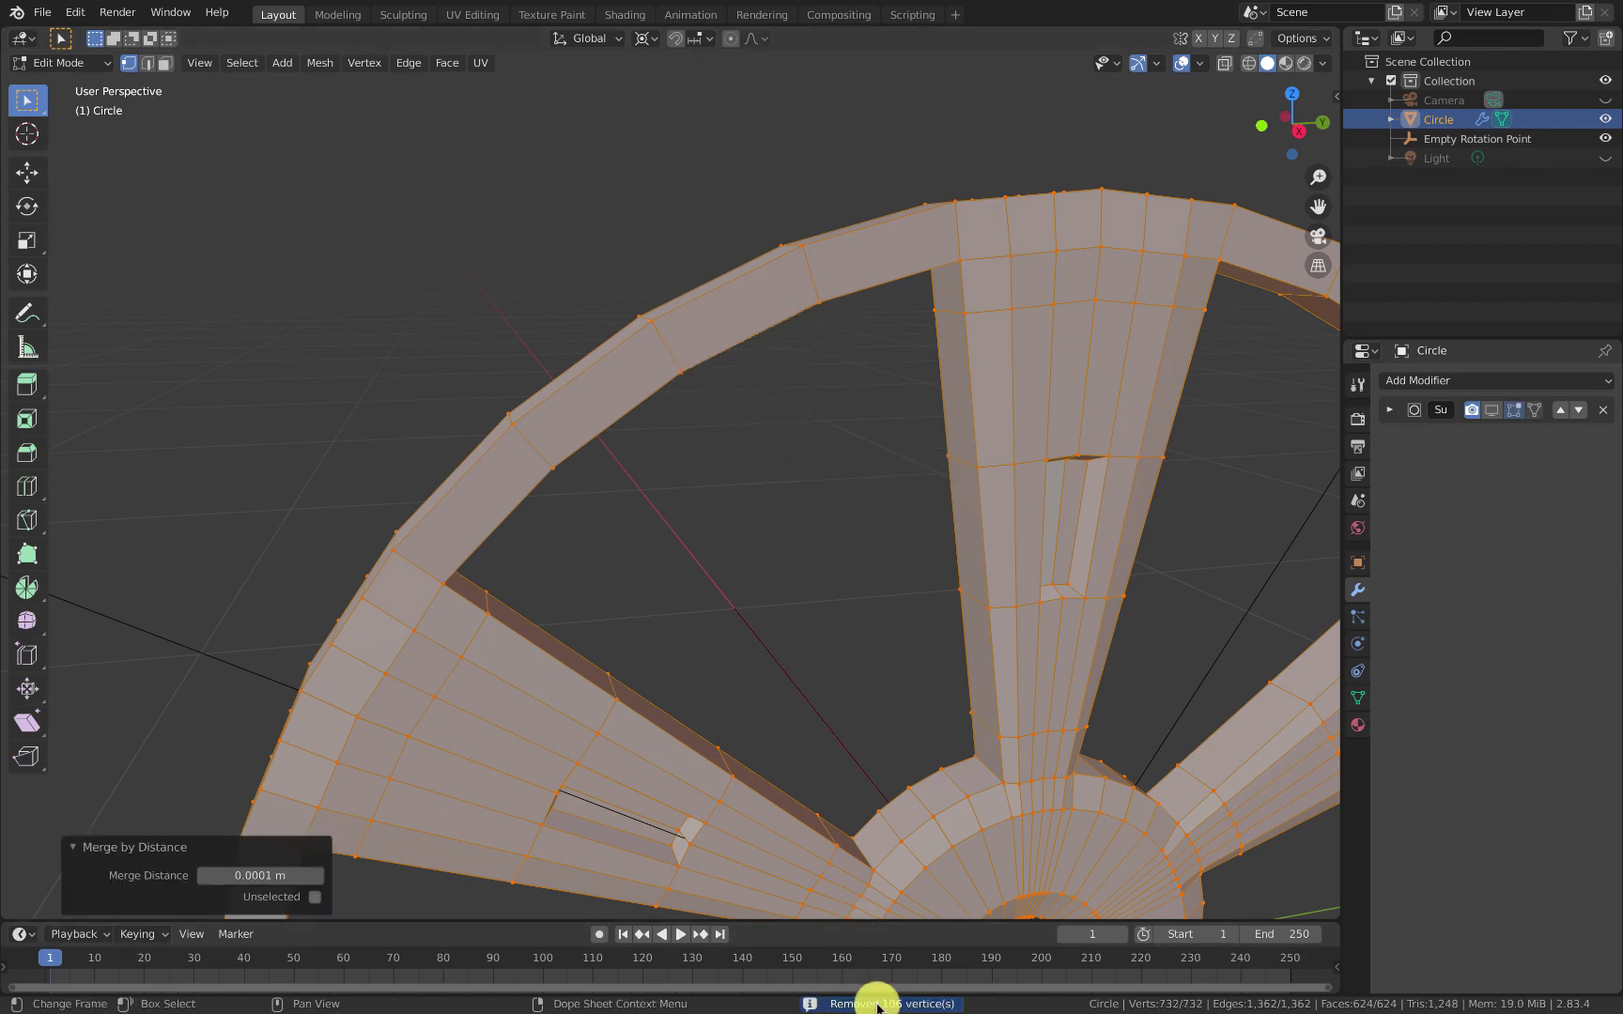
# Step: Try raising the merge distance to 0.0401 m, and bring it back down to 0.0001 m
pyautogui.moveTo(949, 681); pyautogui.dragTo(735, 371, button='middle')
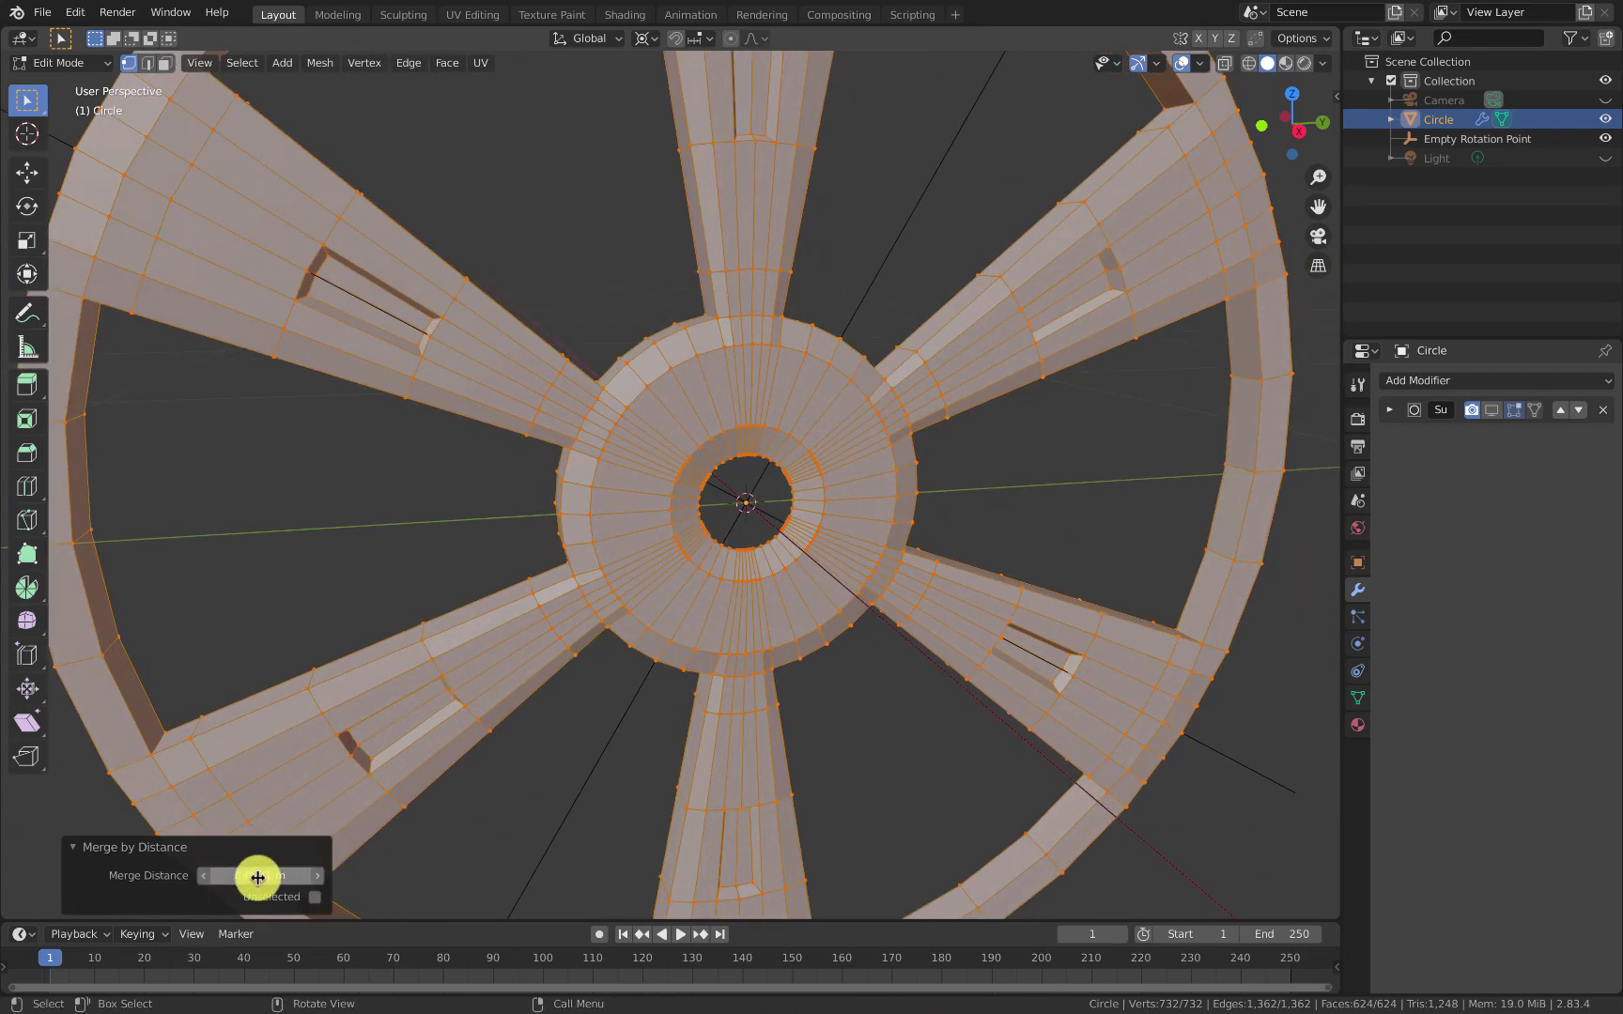
pyautogui.click(315, 876)
pyautogui.click(315, 875)
pyautogui.click(315, 876)
pyautogui.click(316, 875)
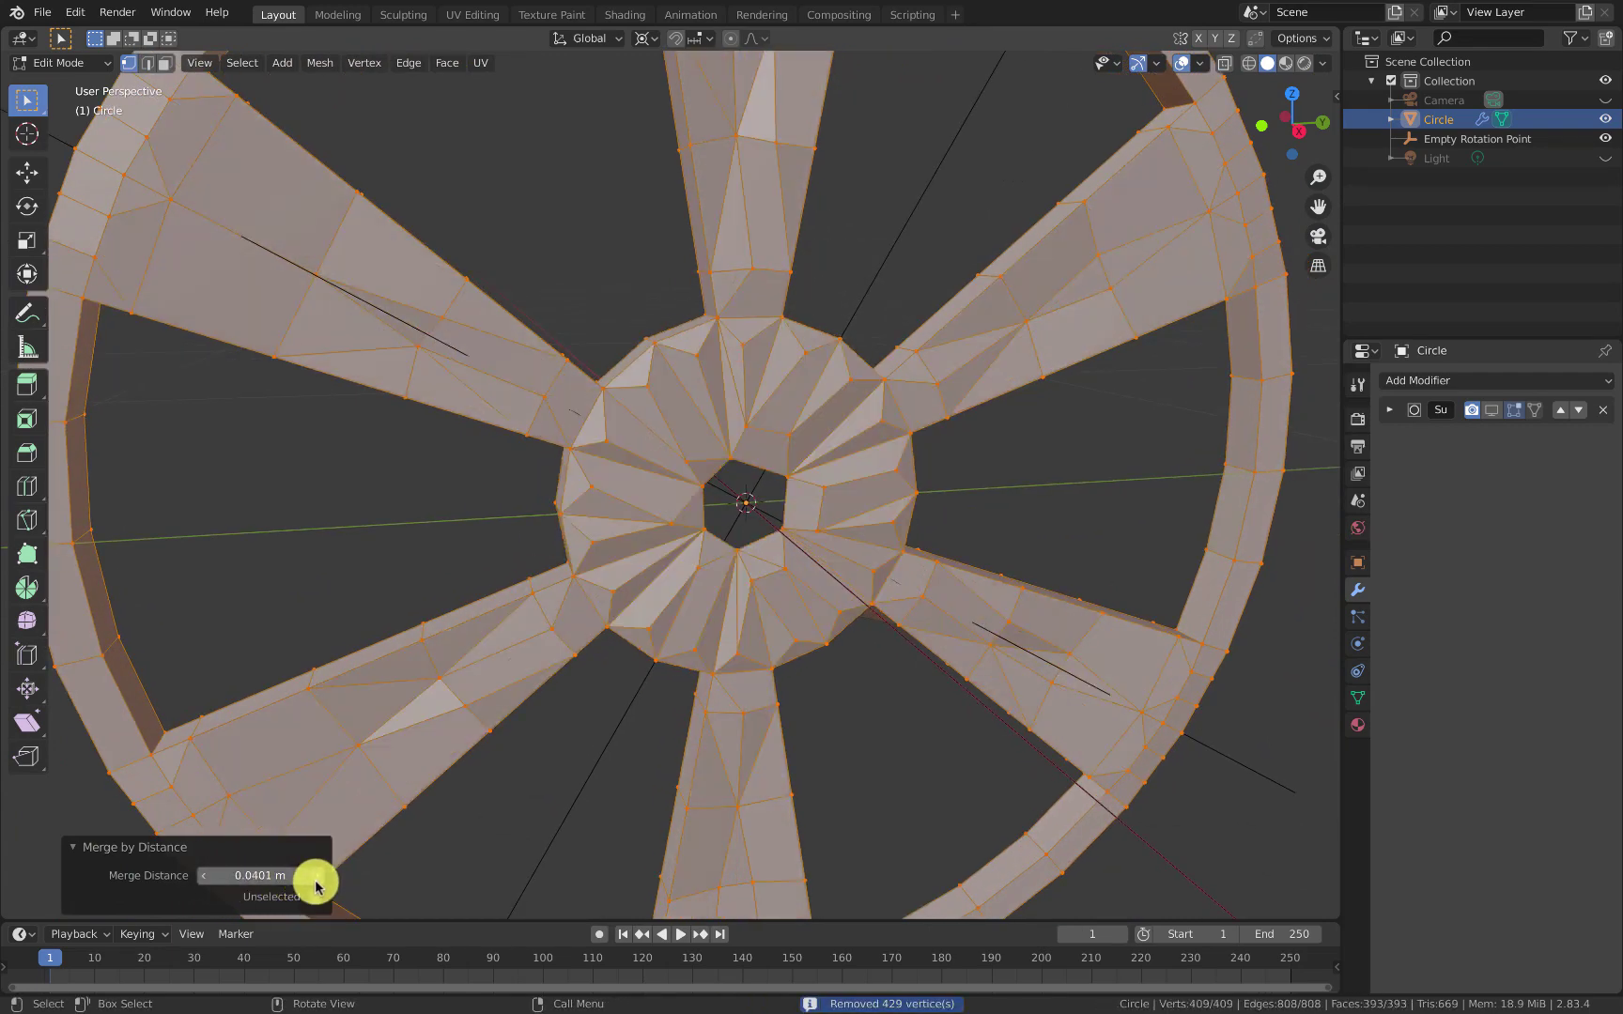
pyautogui.click(208, 876)
pyautogui.click(207, 875)
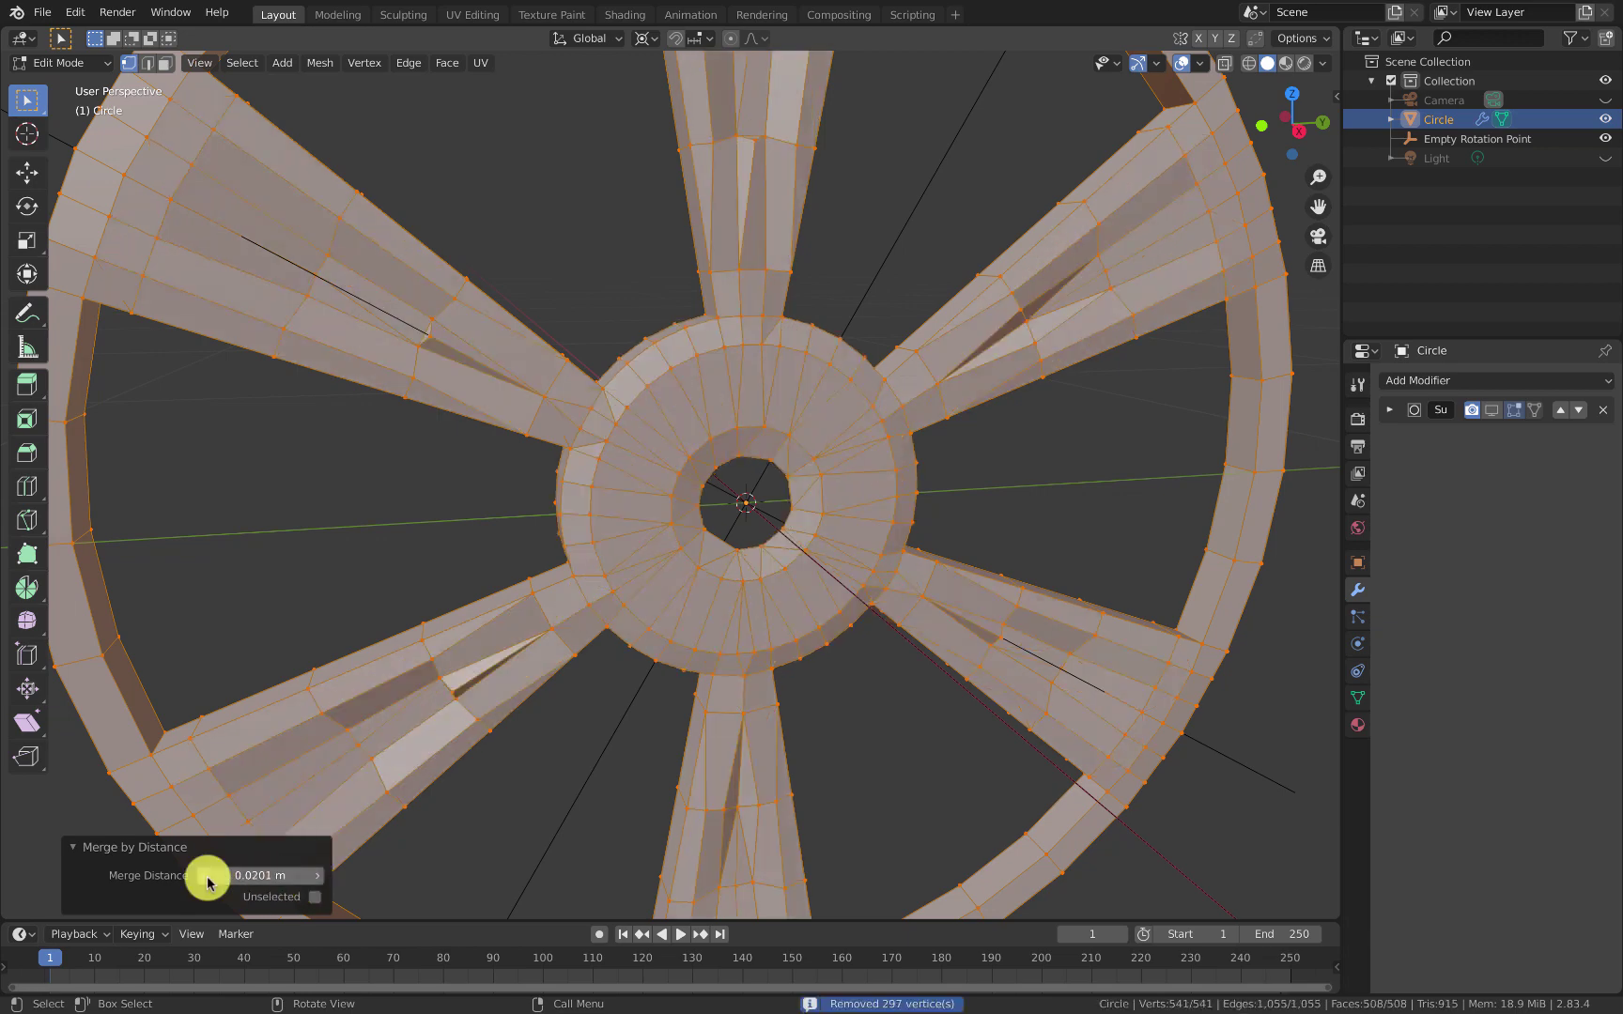
pyautogui.click(207, 875)
pyautogui.click(207, 876)
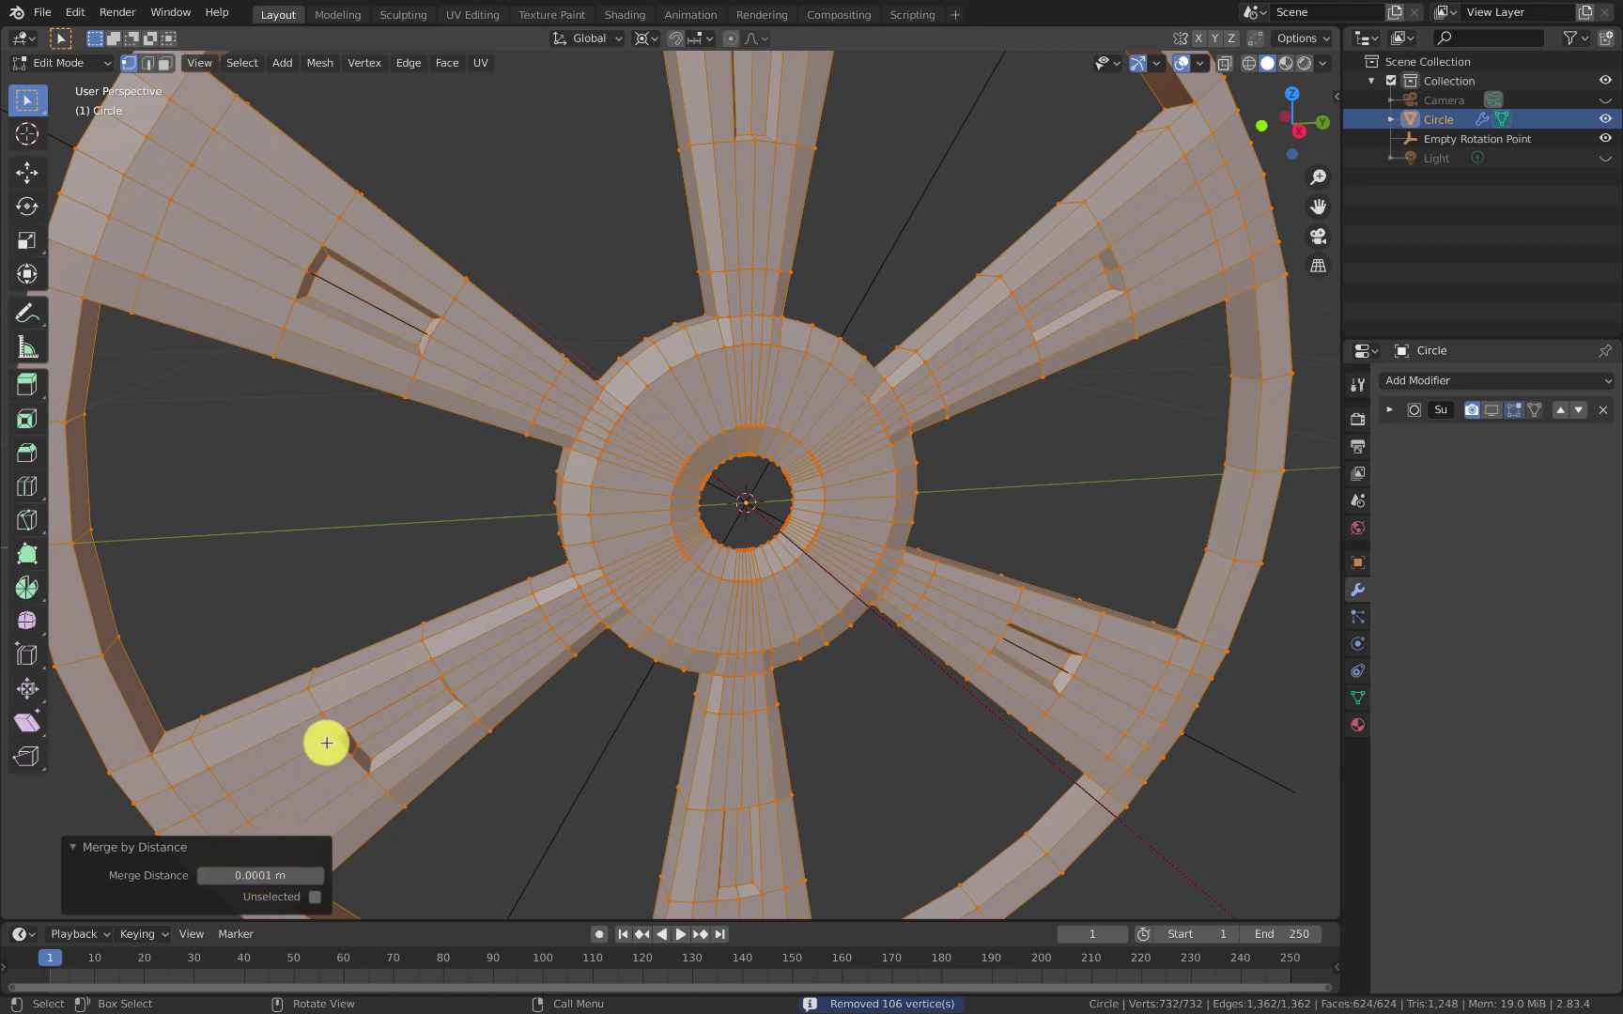
# Step: Turn on the Subdivision Surface modifier's display in the viewport for the wheel
pyautogui.keyDown('shift'); pyautogui.moveTo(490, 616); pyautogui.dragTo(518, 417, button='middle'); pyautogui.keyUp('shift')
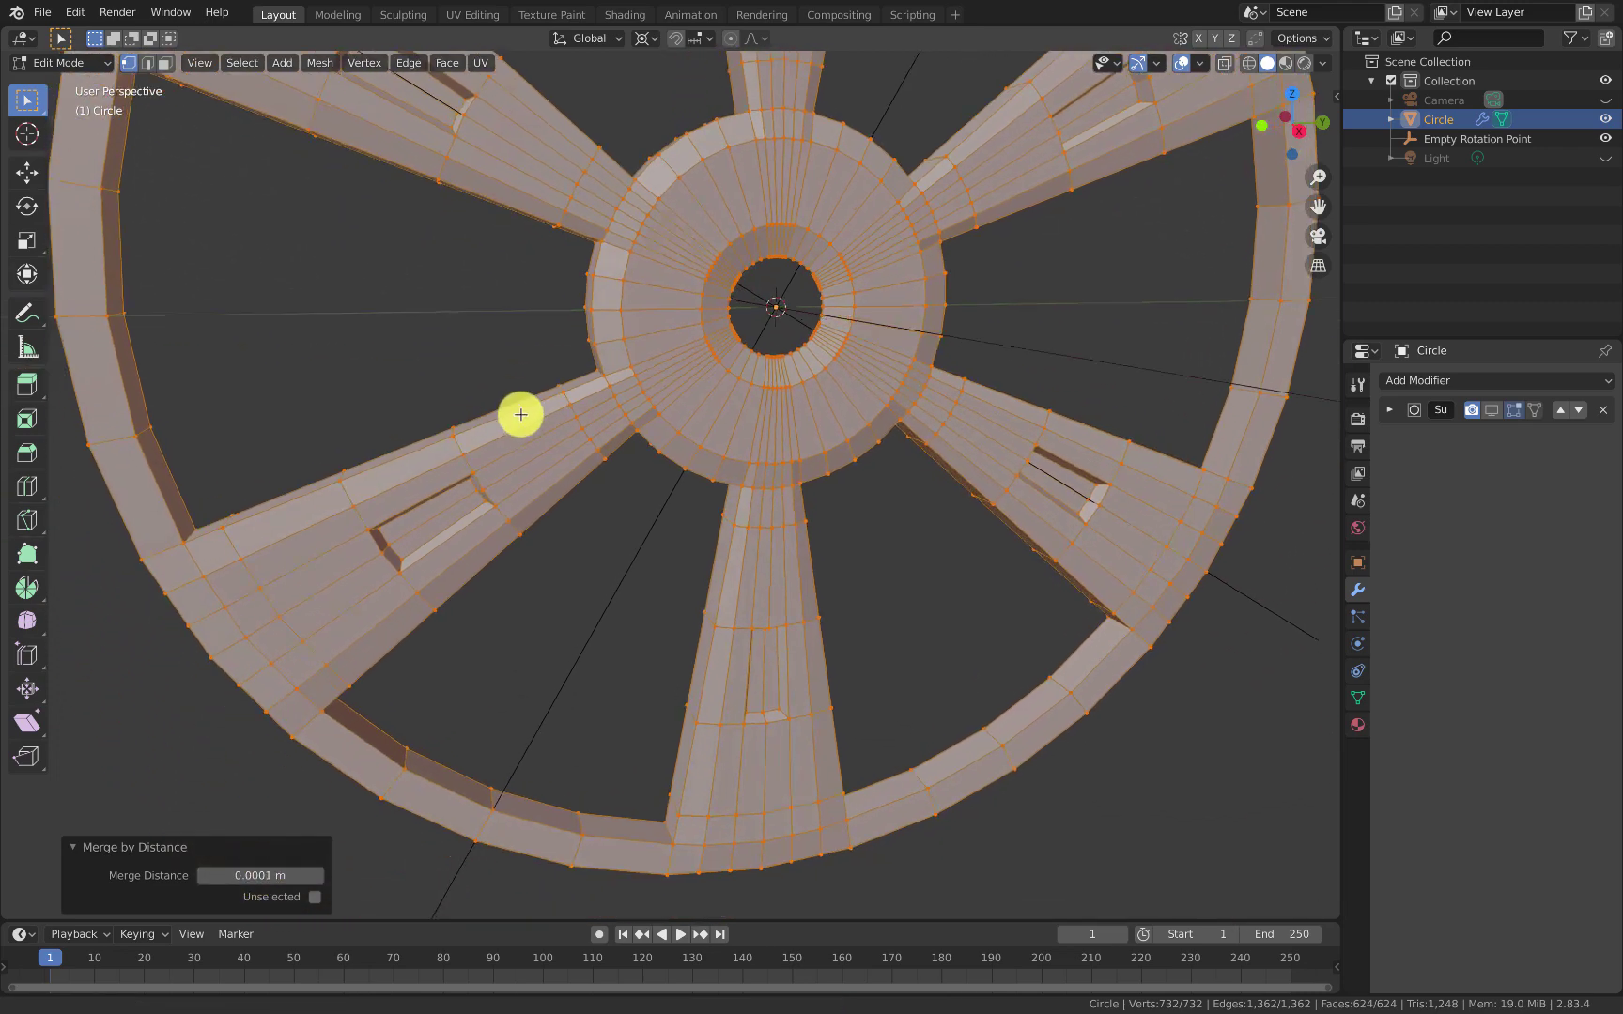
pyautogui.scroll(3, 746, 582)
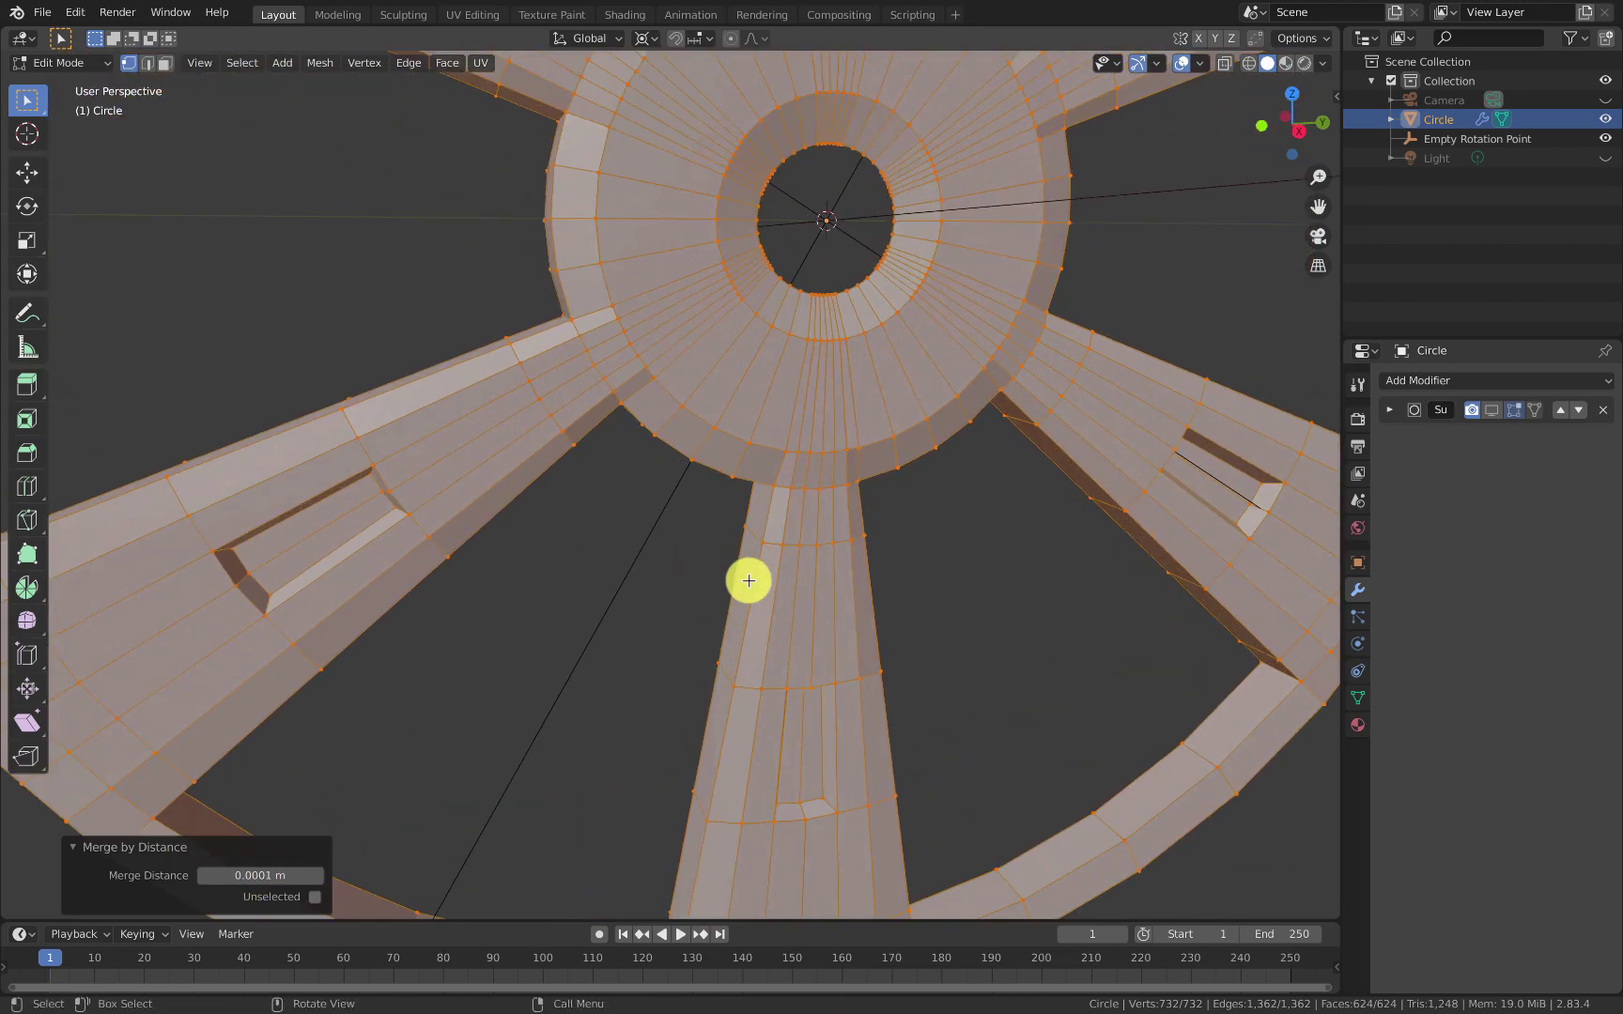
pyautogui.scroll(-3, 648, 563)
pyautogui.keyDown('shift'); pyautogui.moveTo(642, 565); pyautogui.dragTo(657, 695, button='middle'); pyautogui.keyUp('shift')
pyautogui.scroll(2, 656, 695)
pyautogui.moveTo(824, 462); pyautogui.dragTo(1199, 504, button='middle')
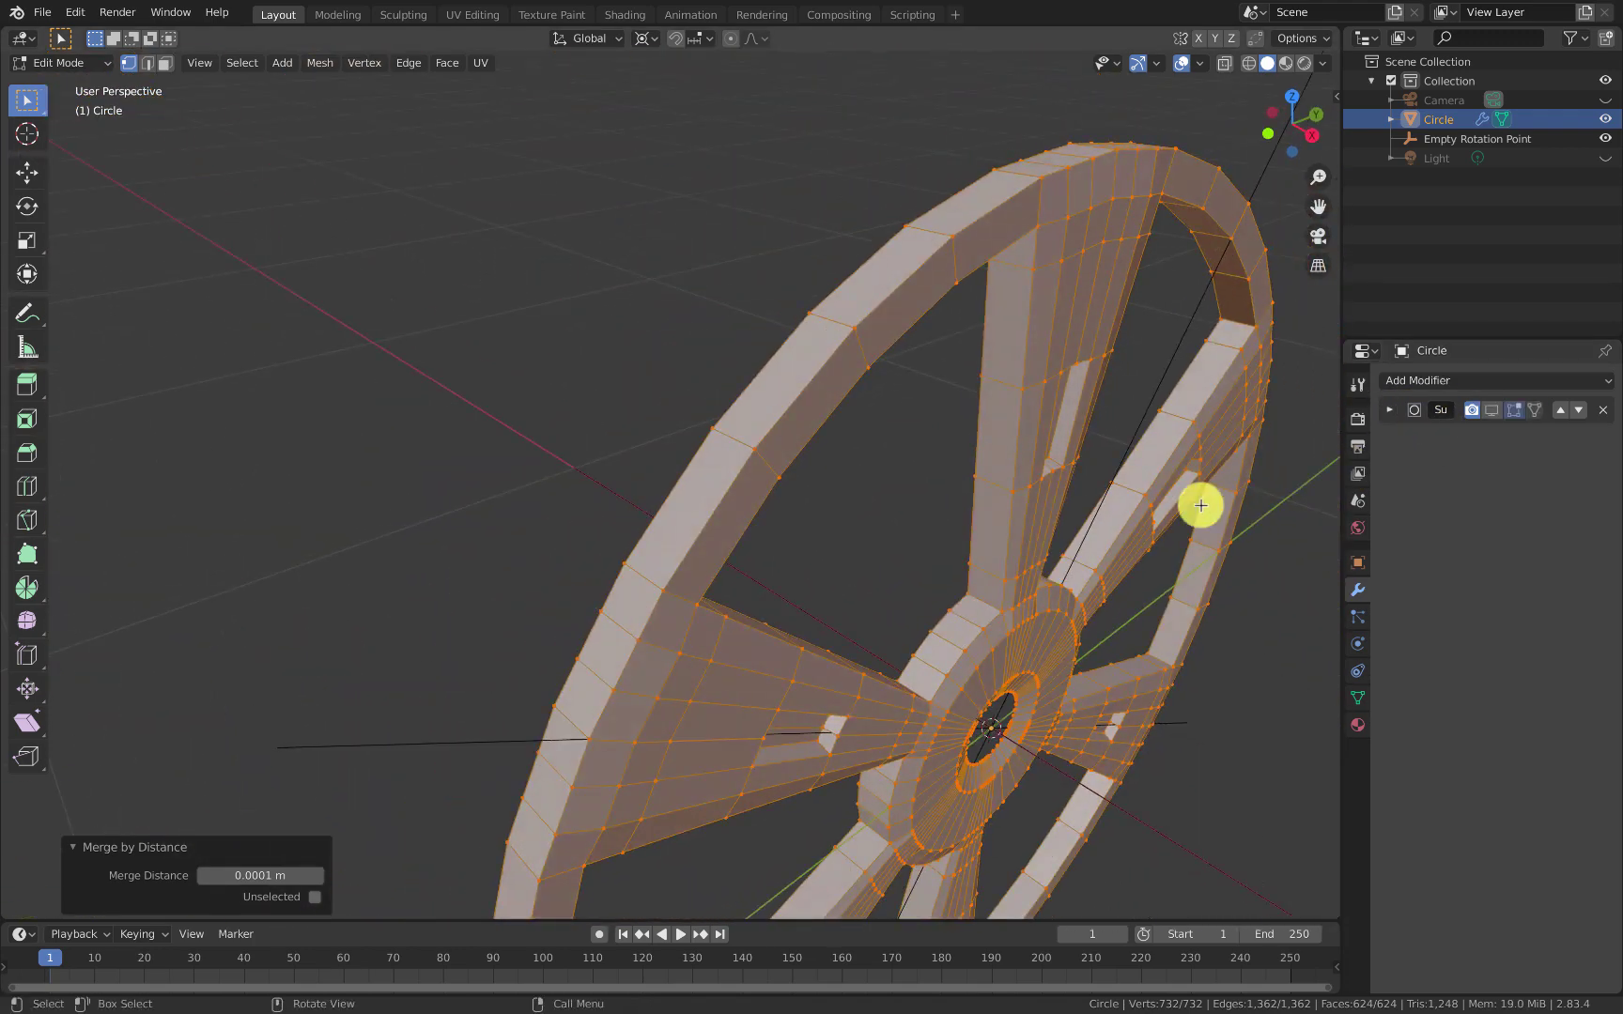
pyautogui.click(1491, 414)
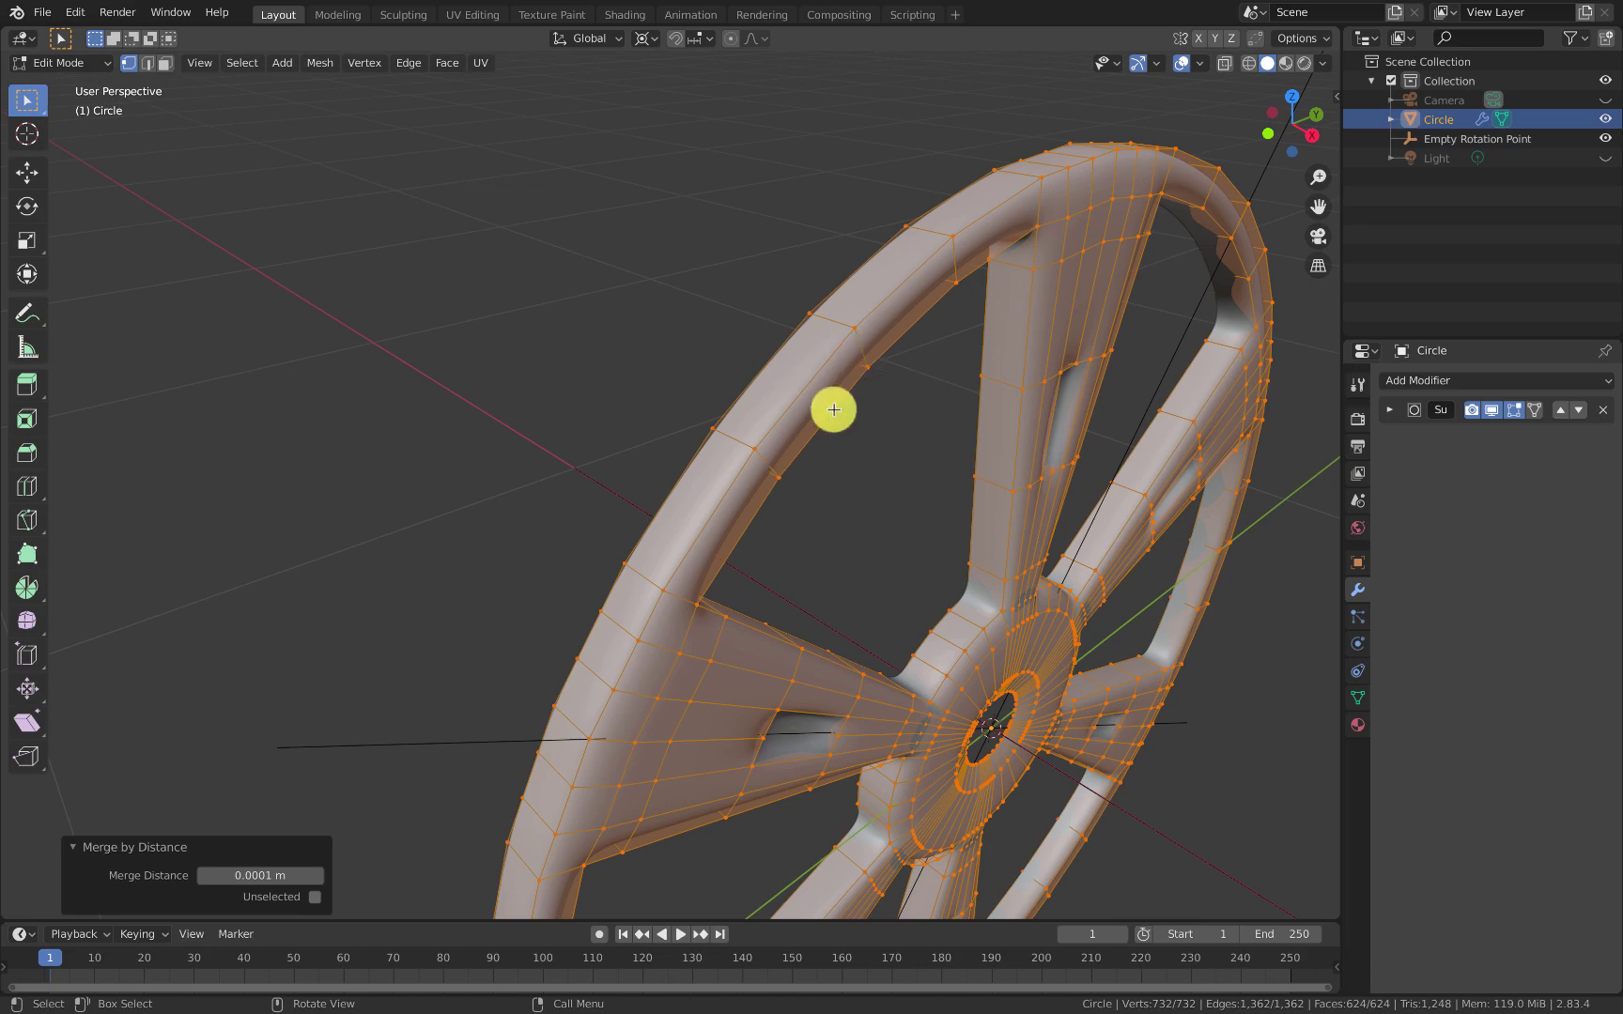
# Step: Try extruding the vertices around the hub hole about -0.059 m along X, and undo the extrusion
pyautogui.moveTo(866, 454); pyautogui.dragTo(812, 360, button='middle')
pyautogui.scroll(3, 609, 373)
pyautogui.moveTo(608, 373); pyautogui.dragTo(761, 562, button='middle')
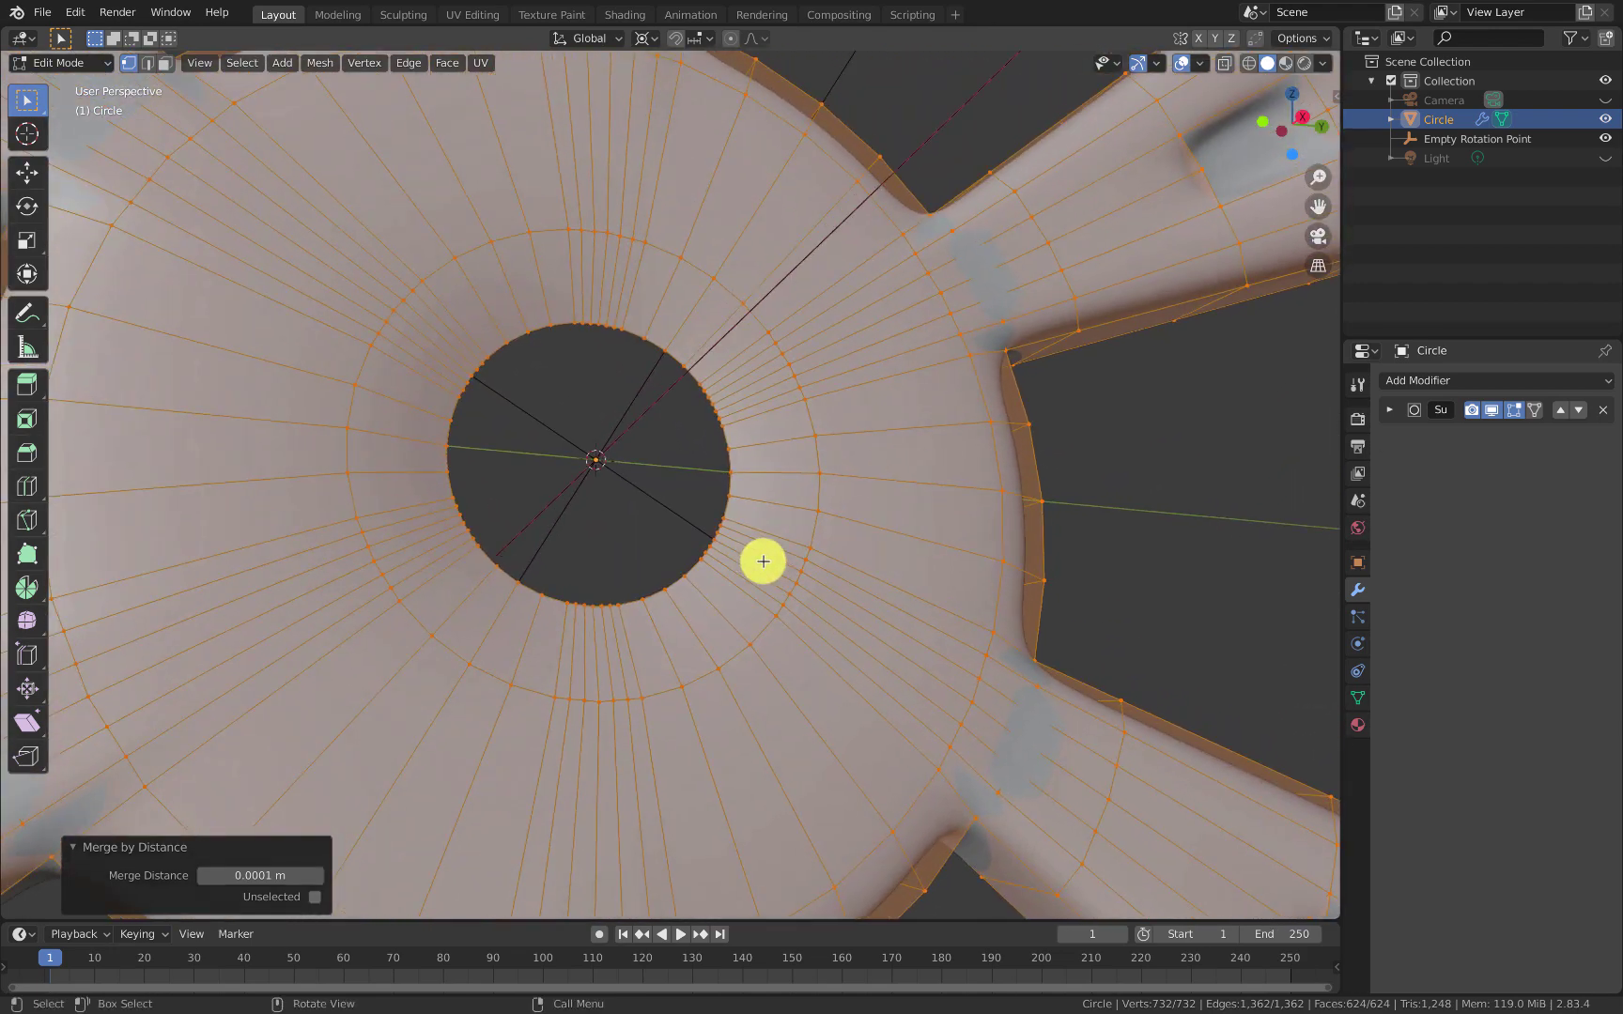
pyautogui.click(608, 402)
pyautogui.press('c')
pyautogui.moveTo(608, 363)
pyautogui.mouseDown()
pyautogui.moveTo(493, 390)
pyautogui.moveTo(471, 477)
pyautogui.moveTo(546, 566)
pyautogui.moveTo(648, 595)
pyautogui.moveTo(716, 560)
pyautogui.moveTo(719, 471)
pyautogui.moveTo(684, 391)
pyautogui.moveTo(597, 342)
pyautogui.mouseUp()
pyautogui.rightClick(597, 341)
pyautogui.moveTo(634, 406)
pyautogui.mouseDown(button='middle')
pyautogui.moveTo(739, 399)
pyautogui.moveTo(840, 432)
pyautogui.mouseUp(button='middle')
pyautogui.press('e')
pyautogui.press('x')
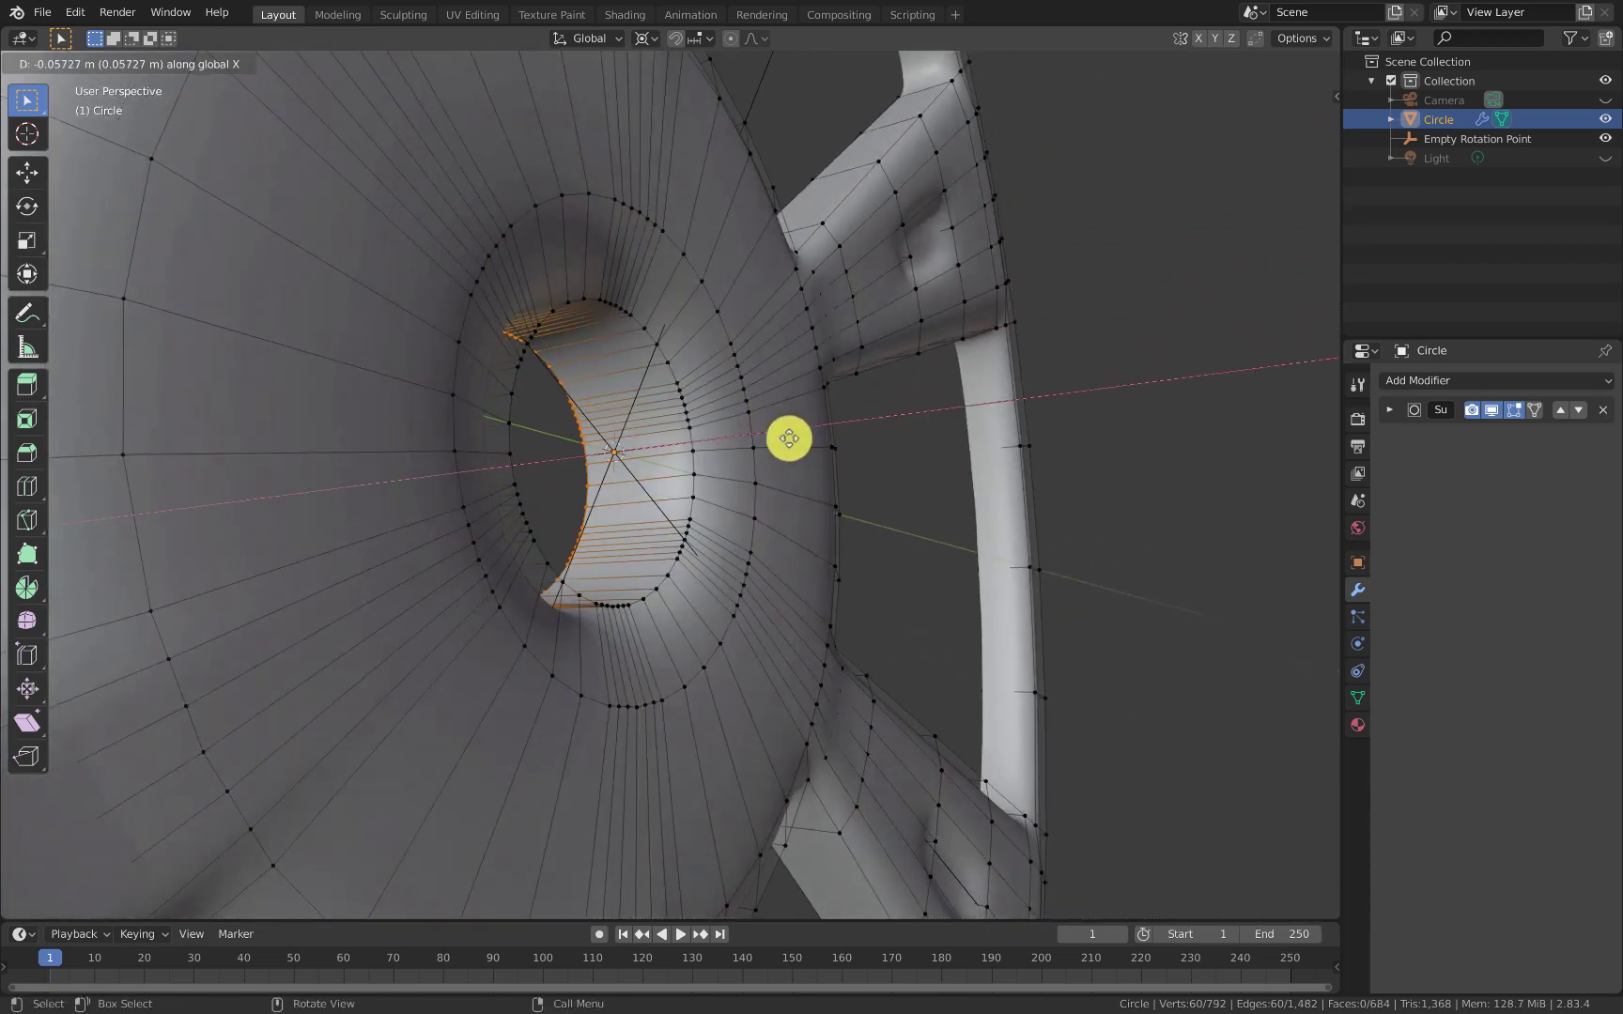
pyautogui.click(789, 439)
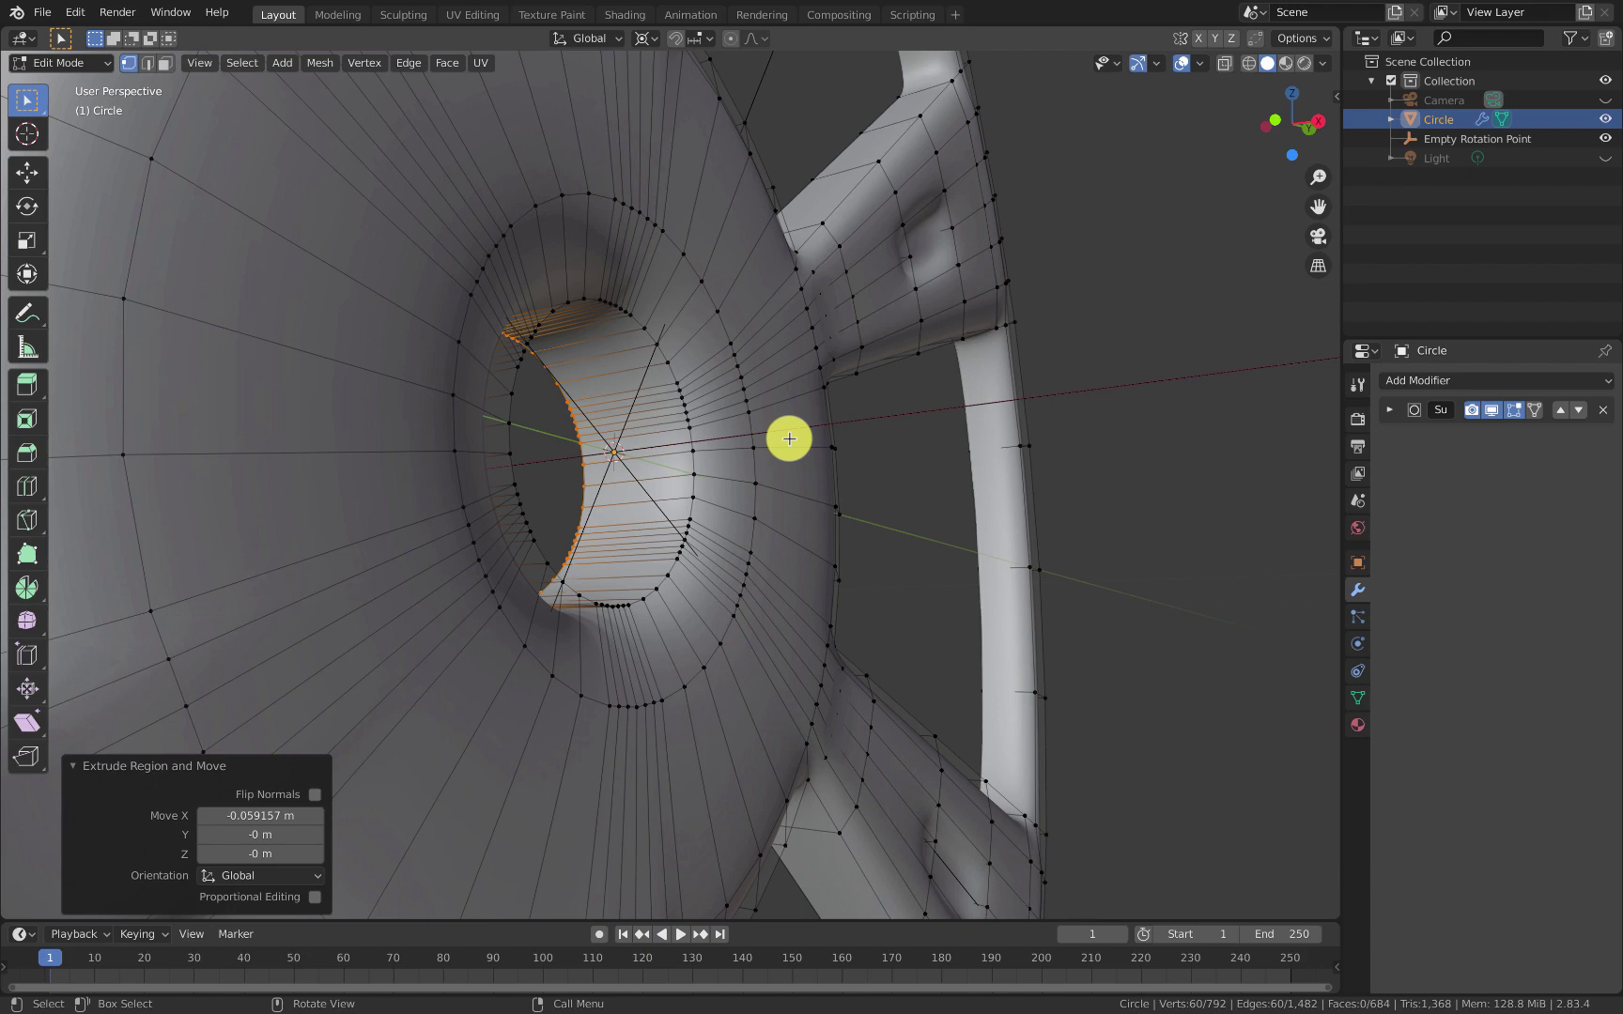
pyautogui.hotkey('ctrl', 'z')
# Step: Select the edge loop around the hub hole in edge select mode and extrude it about -0.057 m along X
pyautogui.press('a')
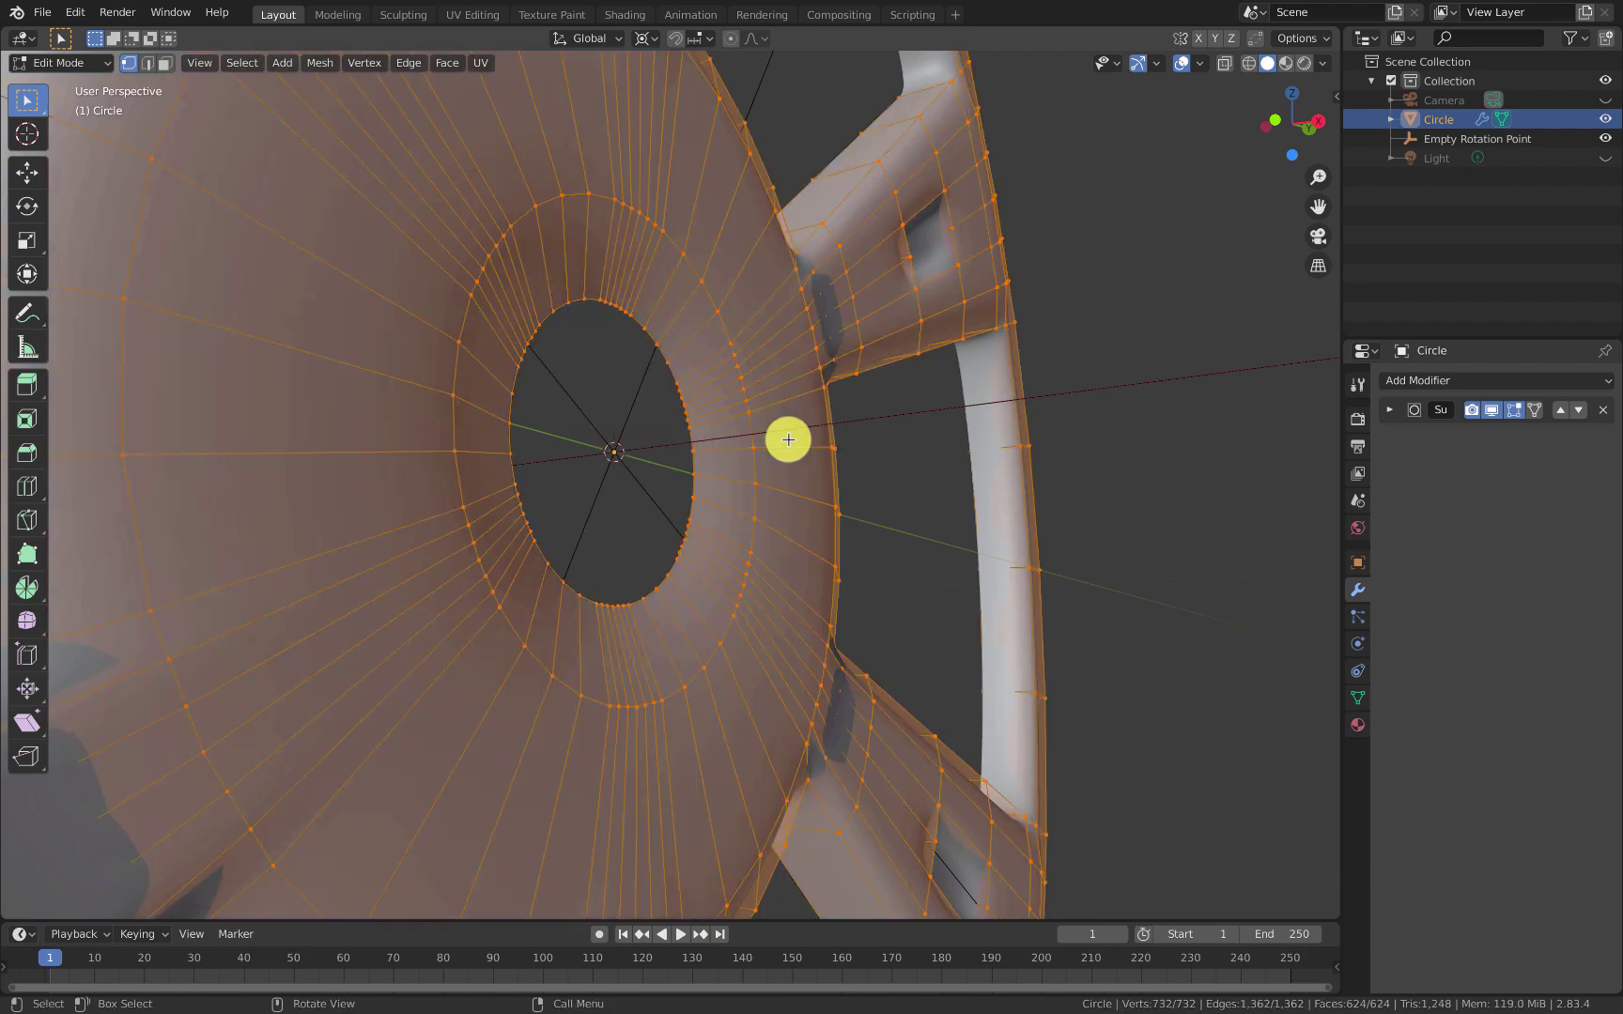
pyautogui.hotkey('alt', 'a')
pyautogui.moveTo(786, 438); pyautogui.dragTo(712, 451, button='middle')
pyautogui.scroll(3, 712, 451)
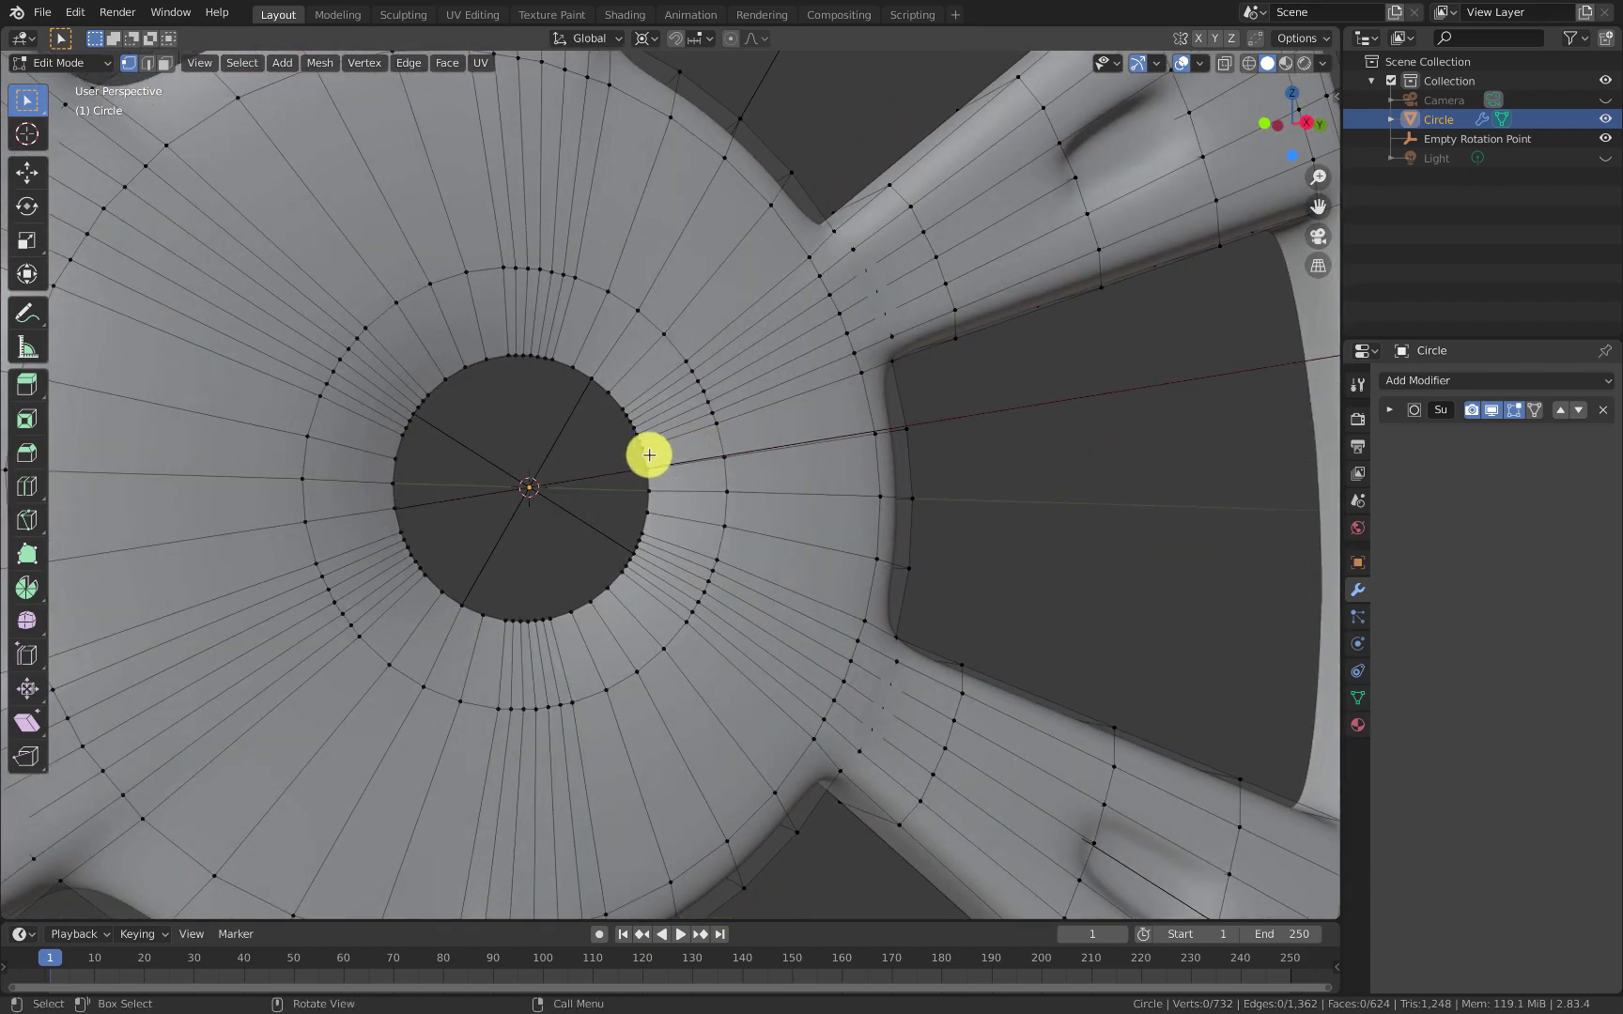
pyautogui.scroll(2, 649, 454)
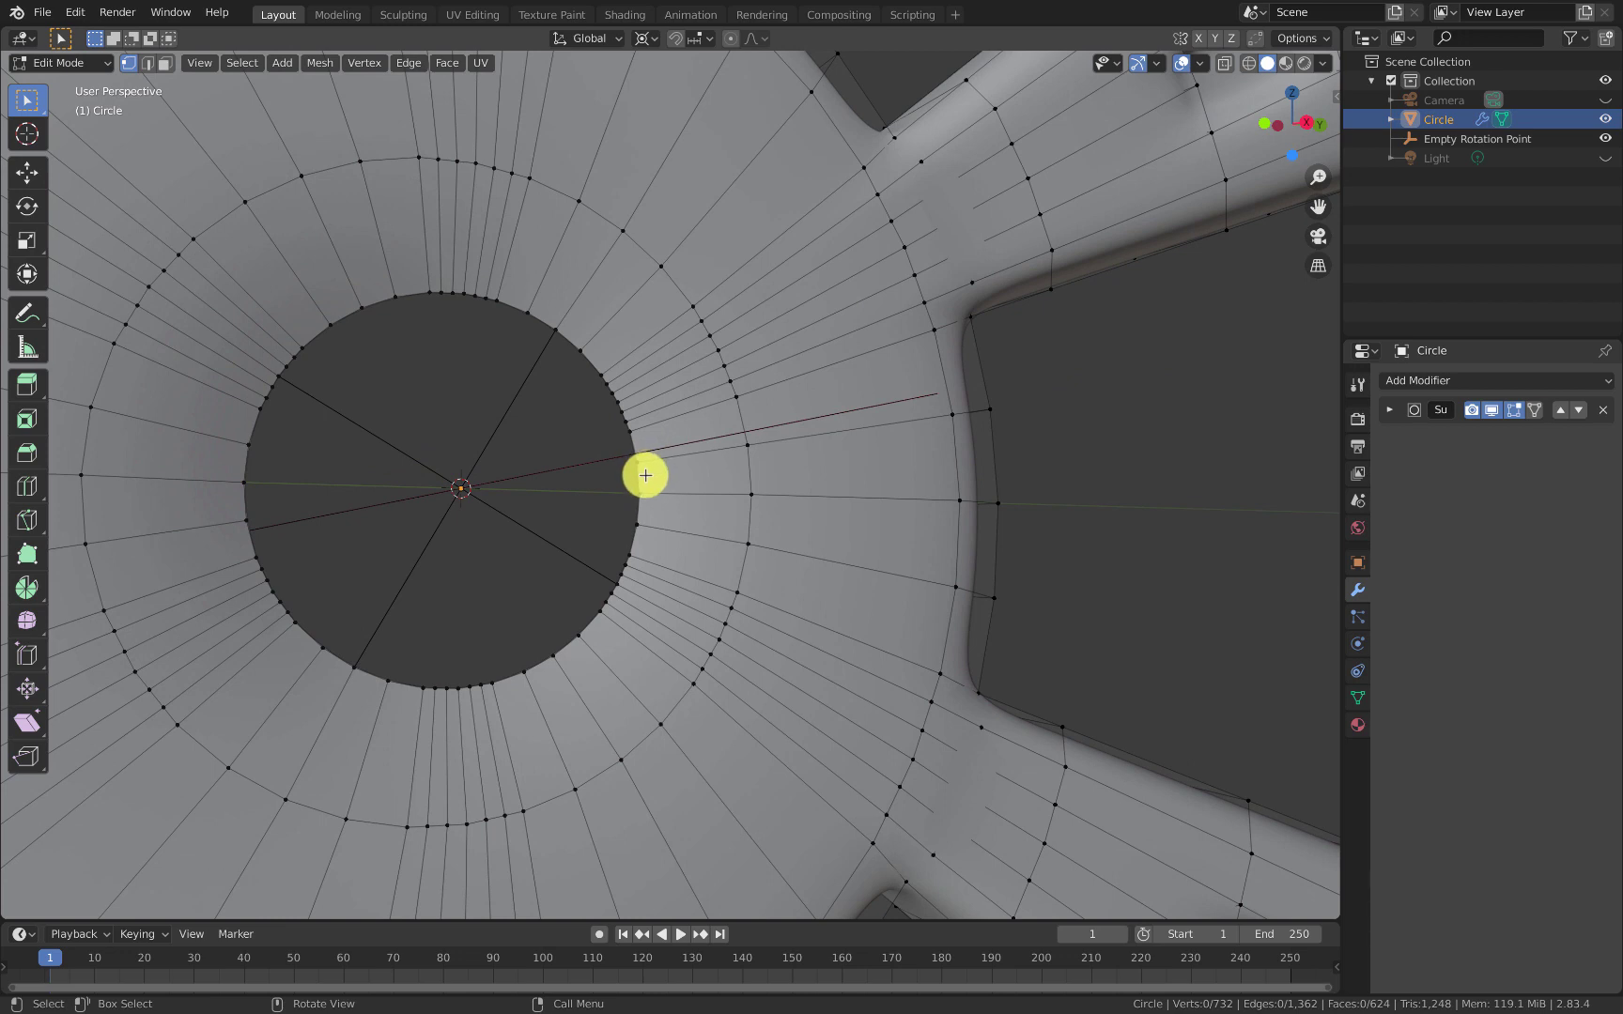
pyautogui.keyDown('ctrl'); pyautogui.click(639, 483); pyautogui.keyUp('ctrl')
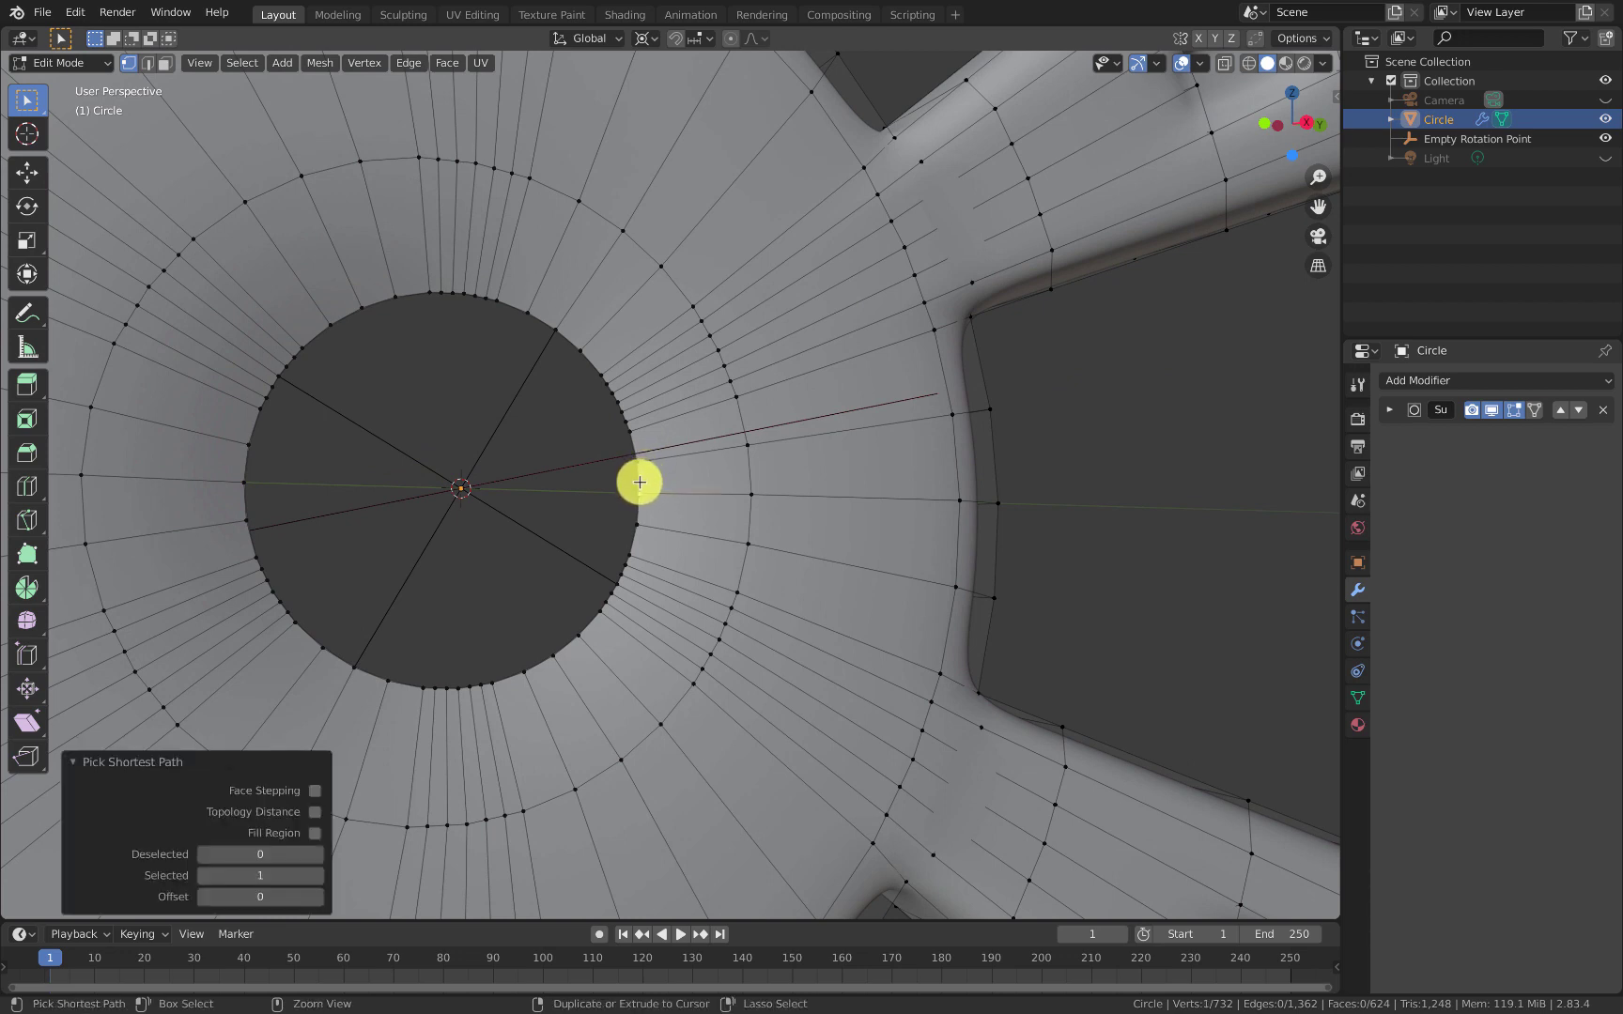
pyautogui.press('2')
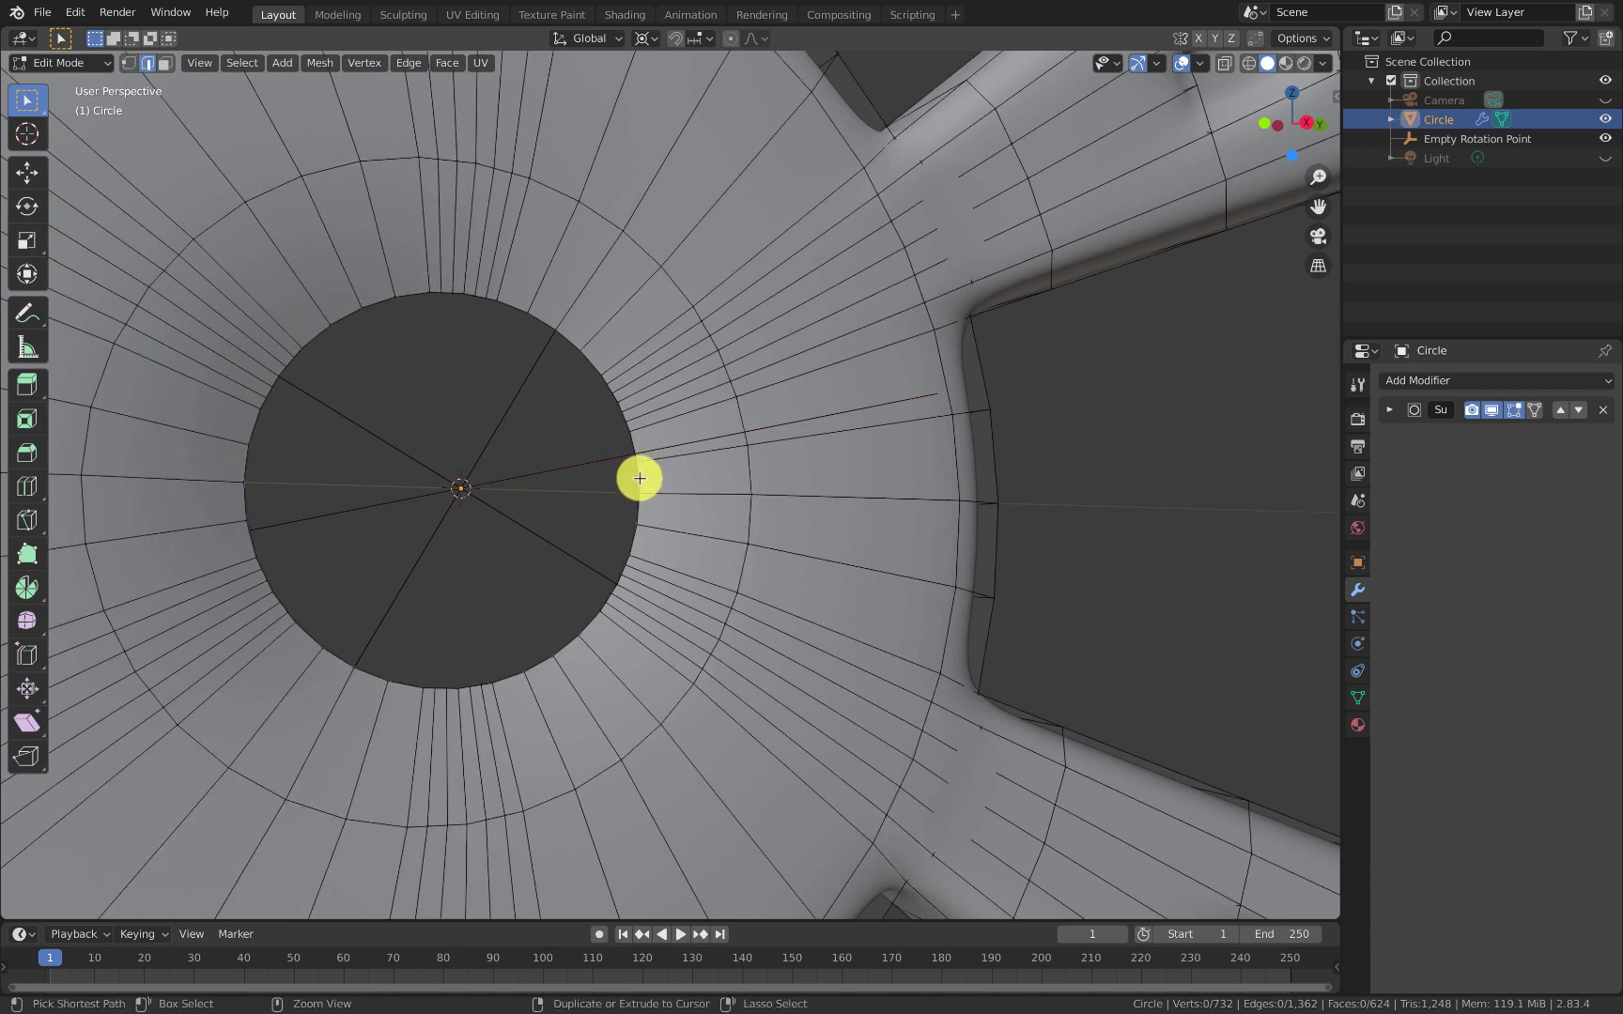
pyautogui.keyDown('ctrl'); pyautogui.click(639, 479); pyautogui.keyUp('ctrl')
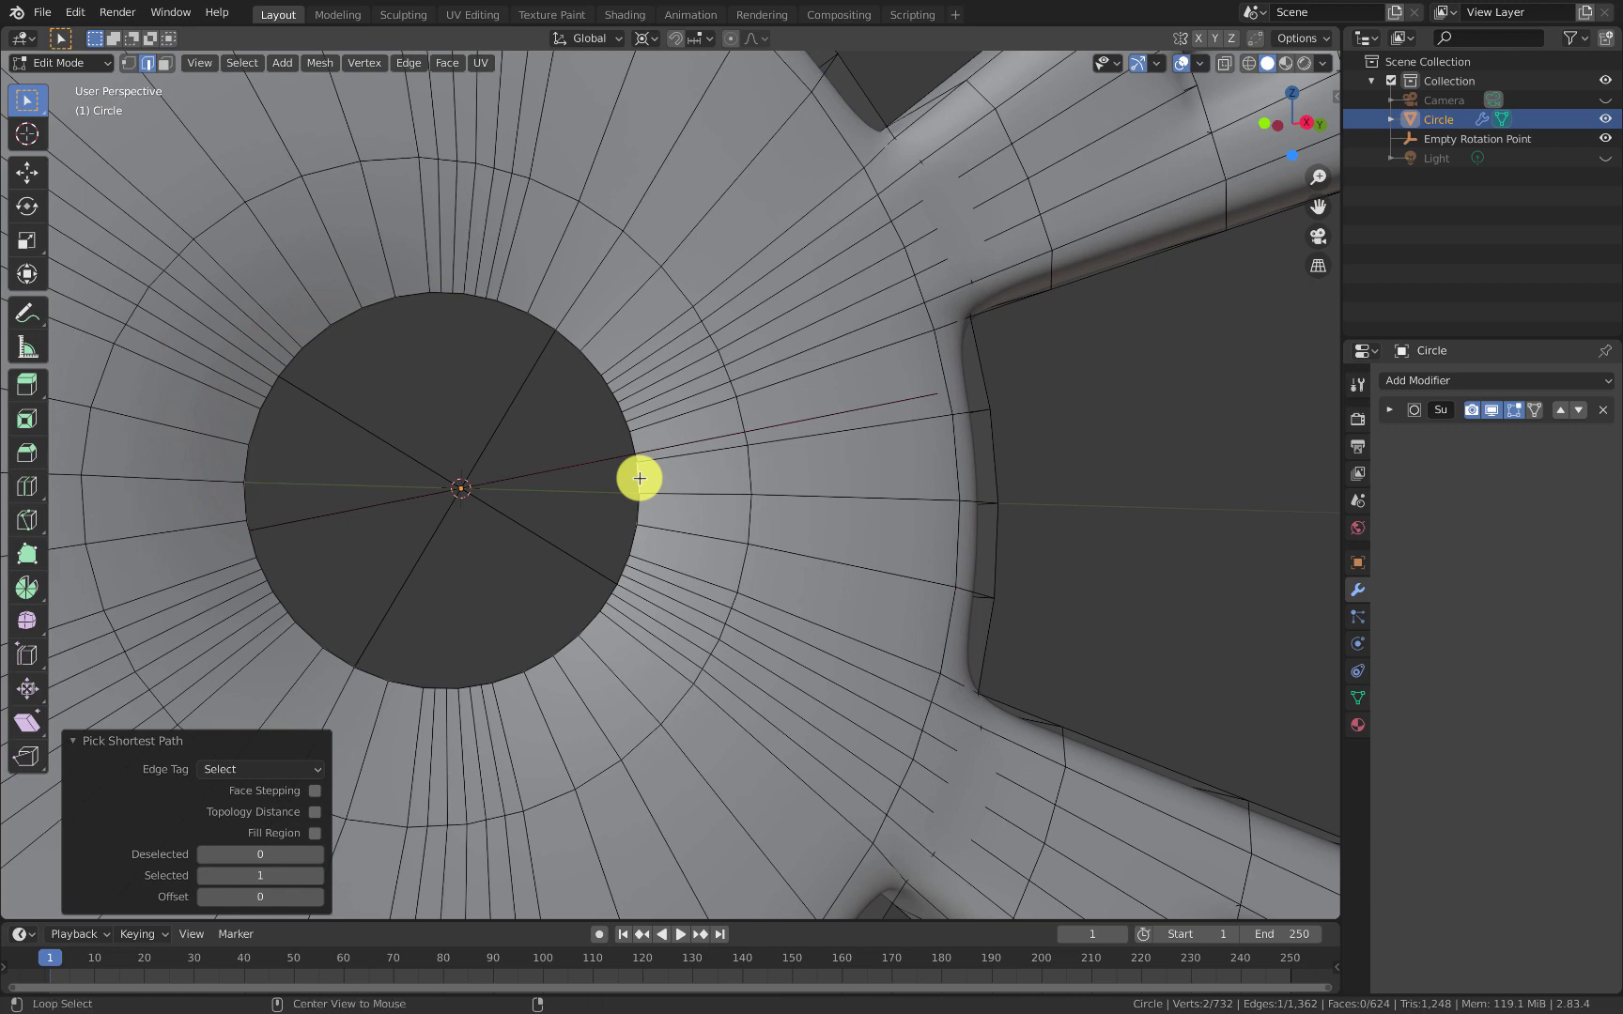
pyautogui.keyDown('alt'); pyautogui.click(640, 479); pyautogui.keyUp('alt')
pyautogui.scroll(4, 640, 480)
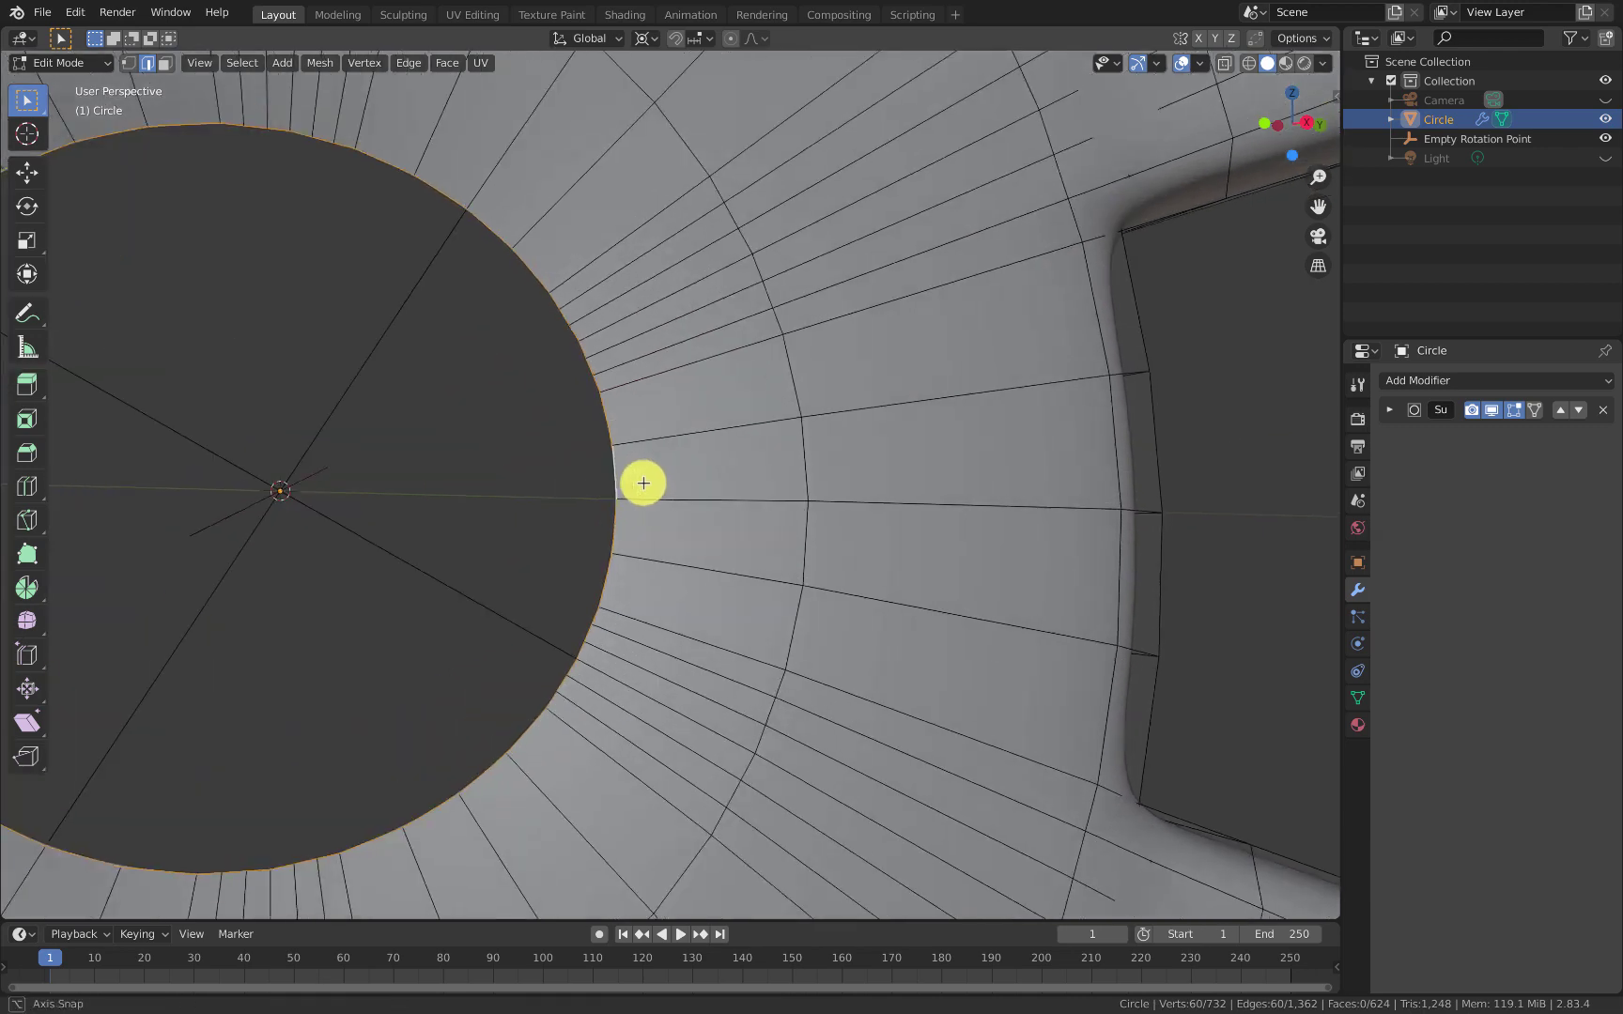
pyautogui.moveTo(621, 472)
pyautogui.mouseDown(button='middle')
pyautogui.moveTo(667, 478)
pyautogui.moveTo(644, 474)
pyautogui.mouseUp(button='middle')
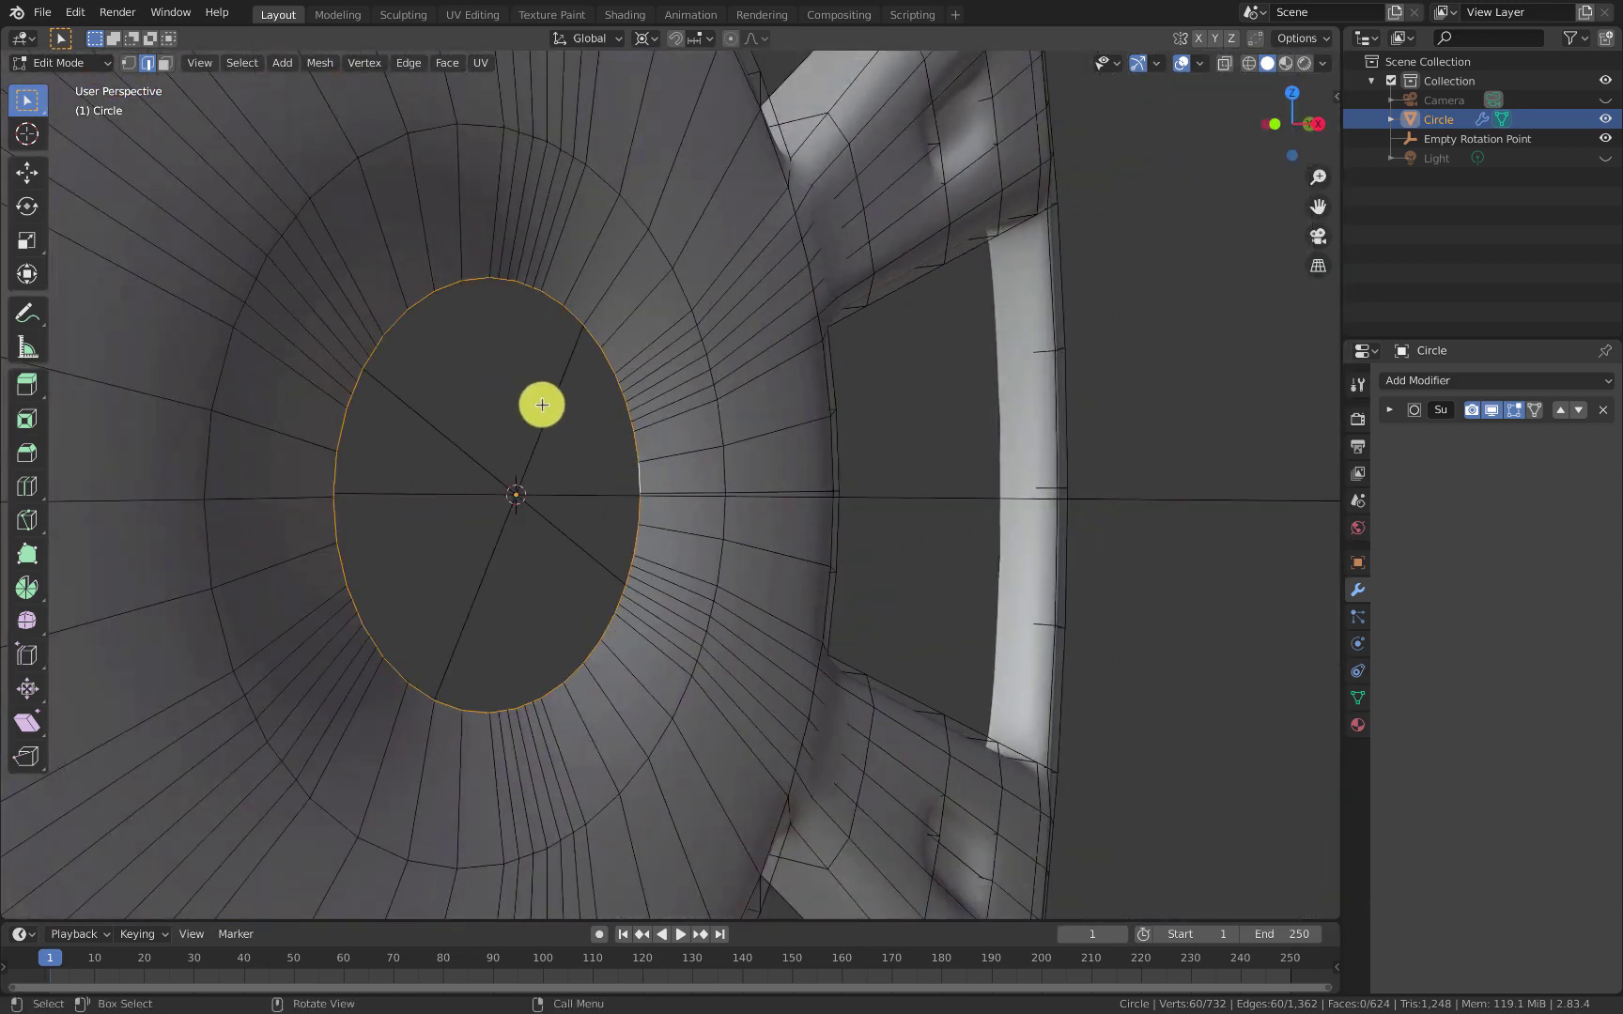
pyautogui.press('g')
pyautogui.press('x')
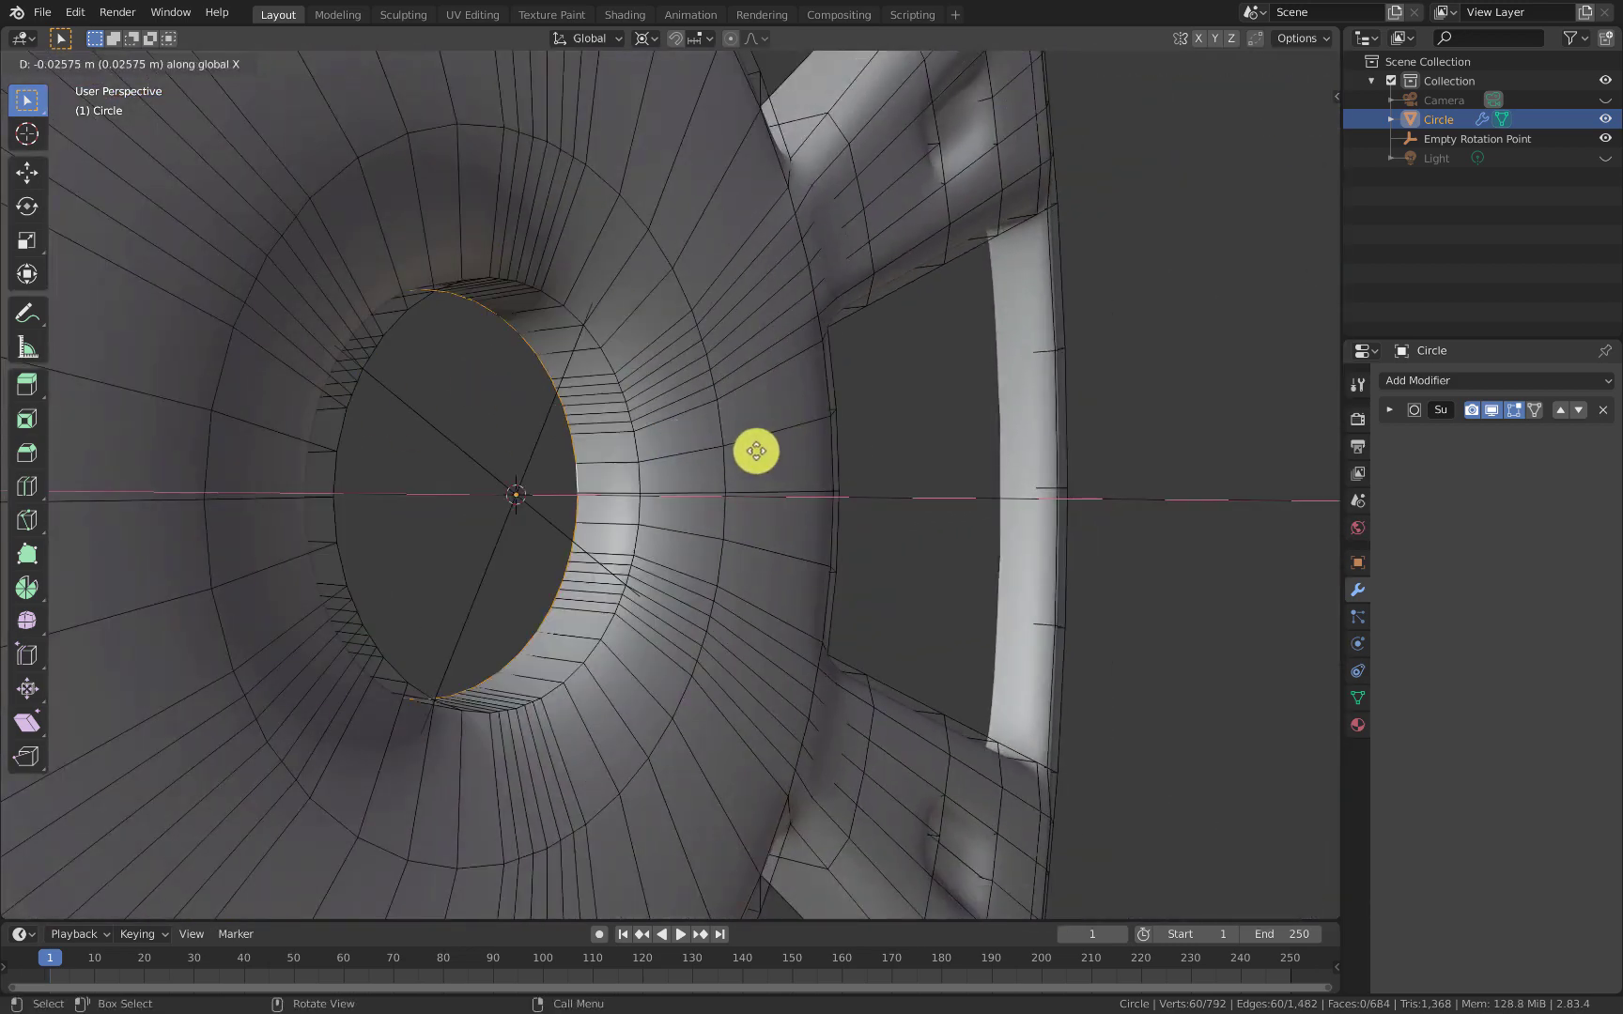
pyautogui.click(677, 445)
# Step: Add one loop cut inside the hub bore at factor 0.497 and another on the face around the hole at -0.478
pyautogui.moveTo(677, 445); pyautogui.dragTo(648, 561, button='middle')
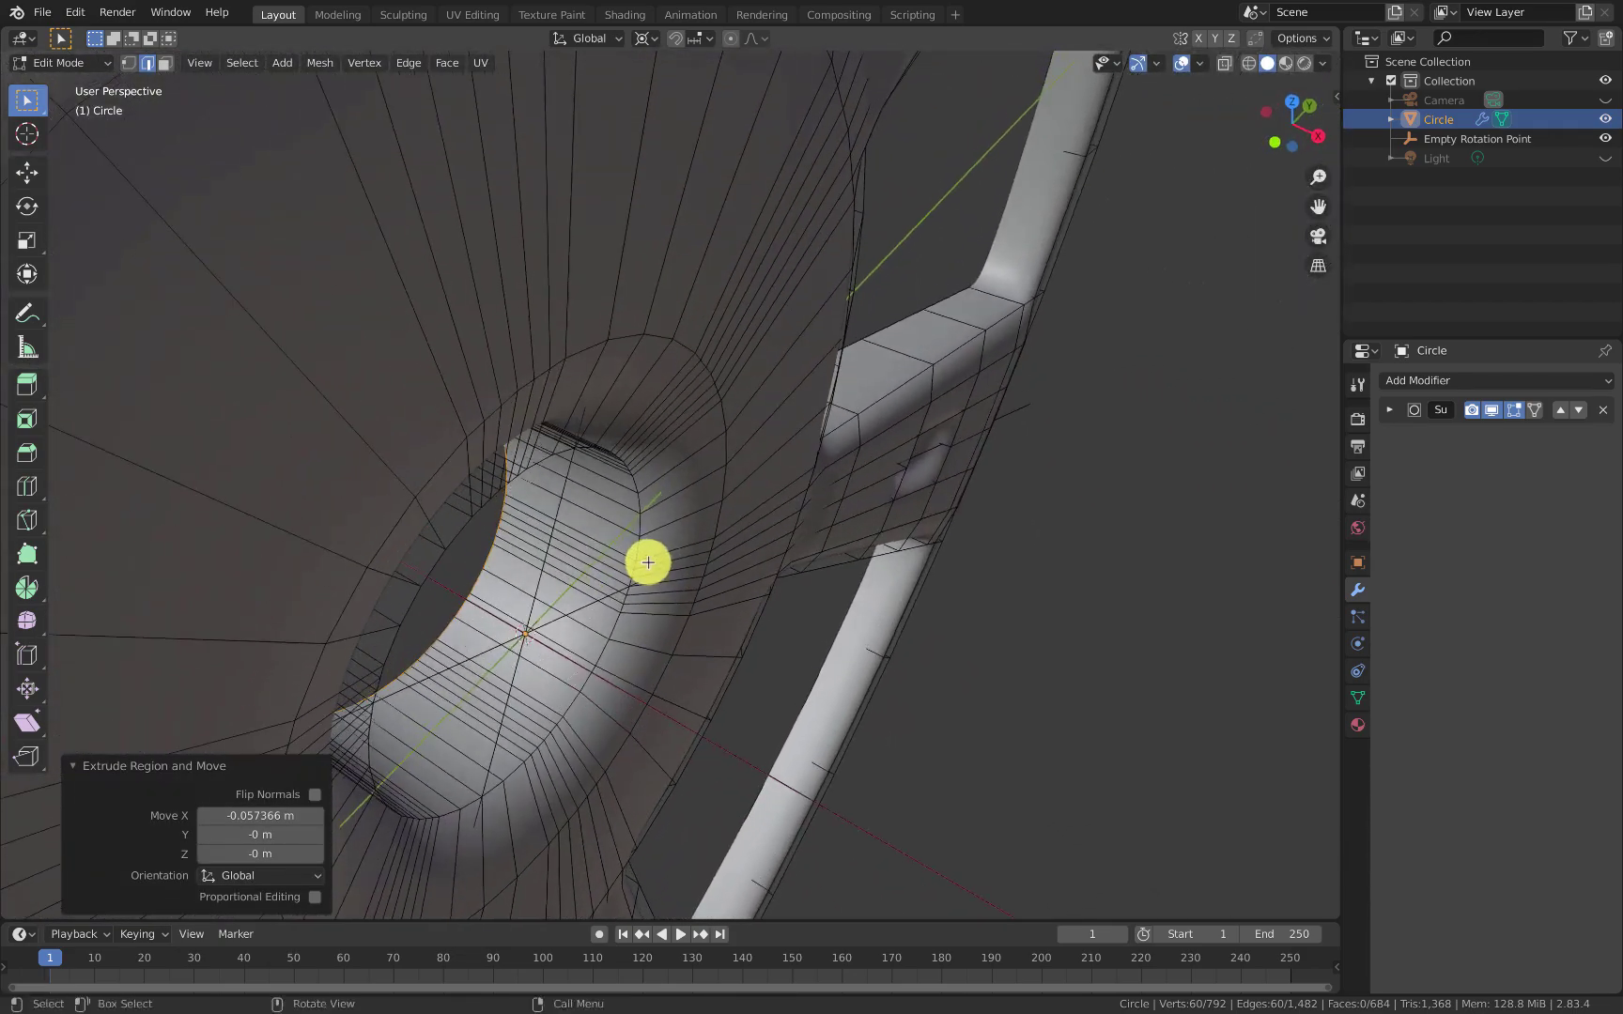
pyautogui.hotkey('ctrl', 'r')
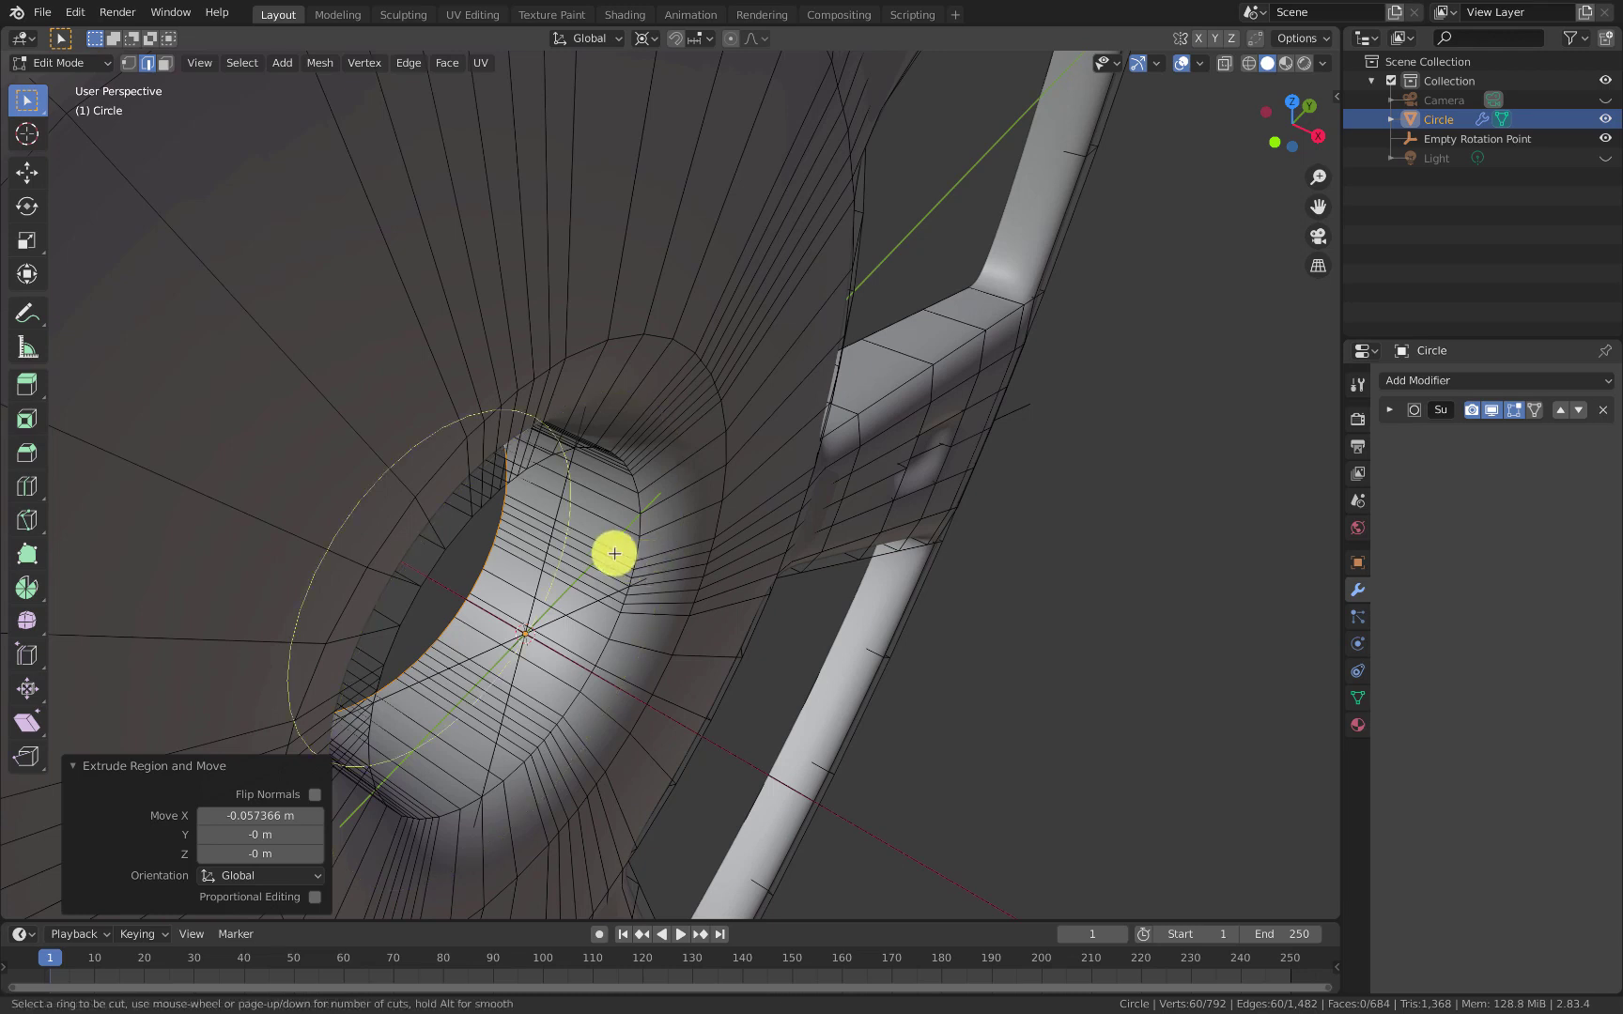
pyautogui.click(624, 560)
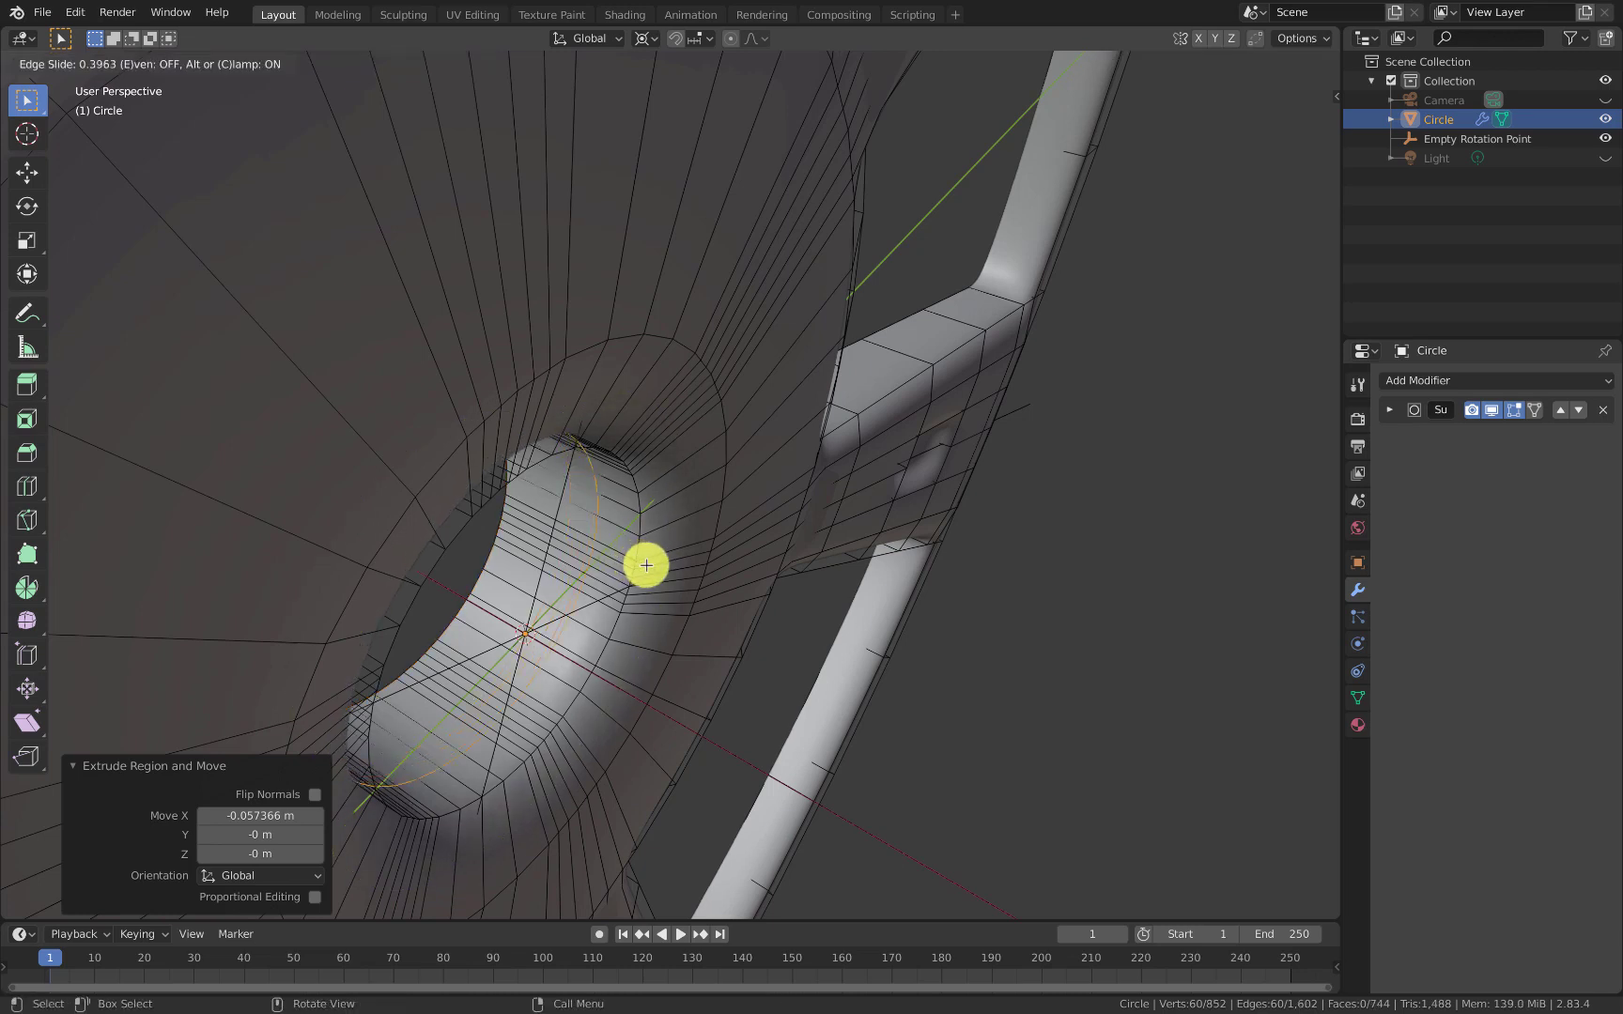
pyautogui.click(647, 567)
pyautogui.hotkey('ctrl', 'r')
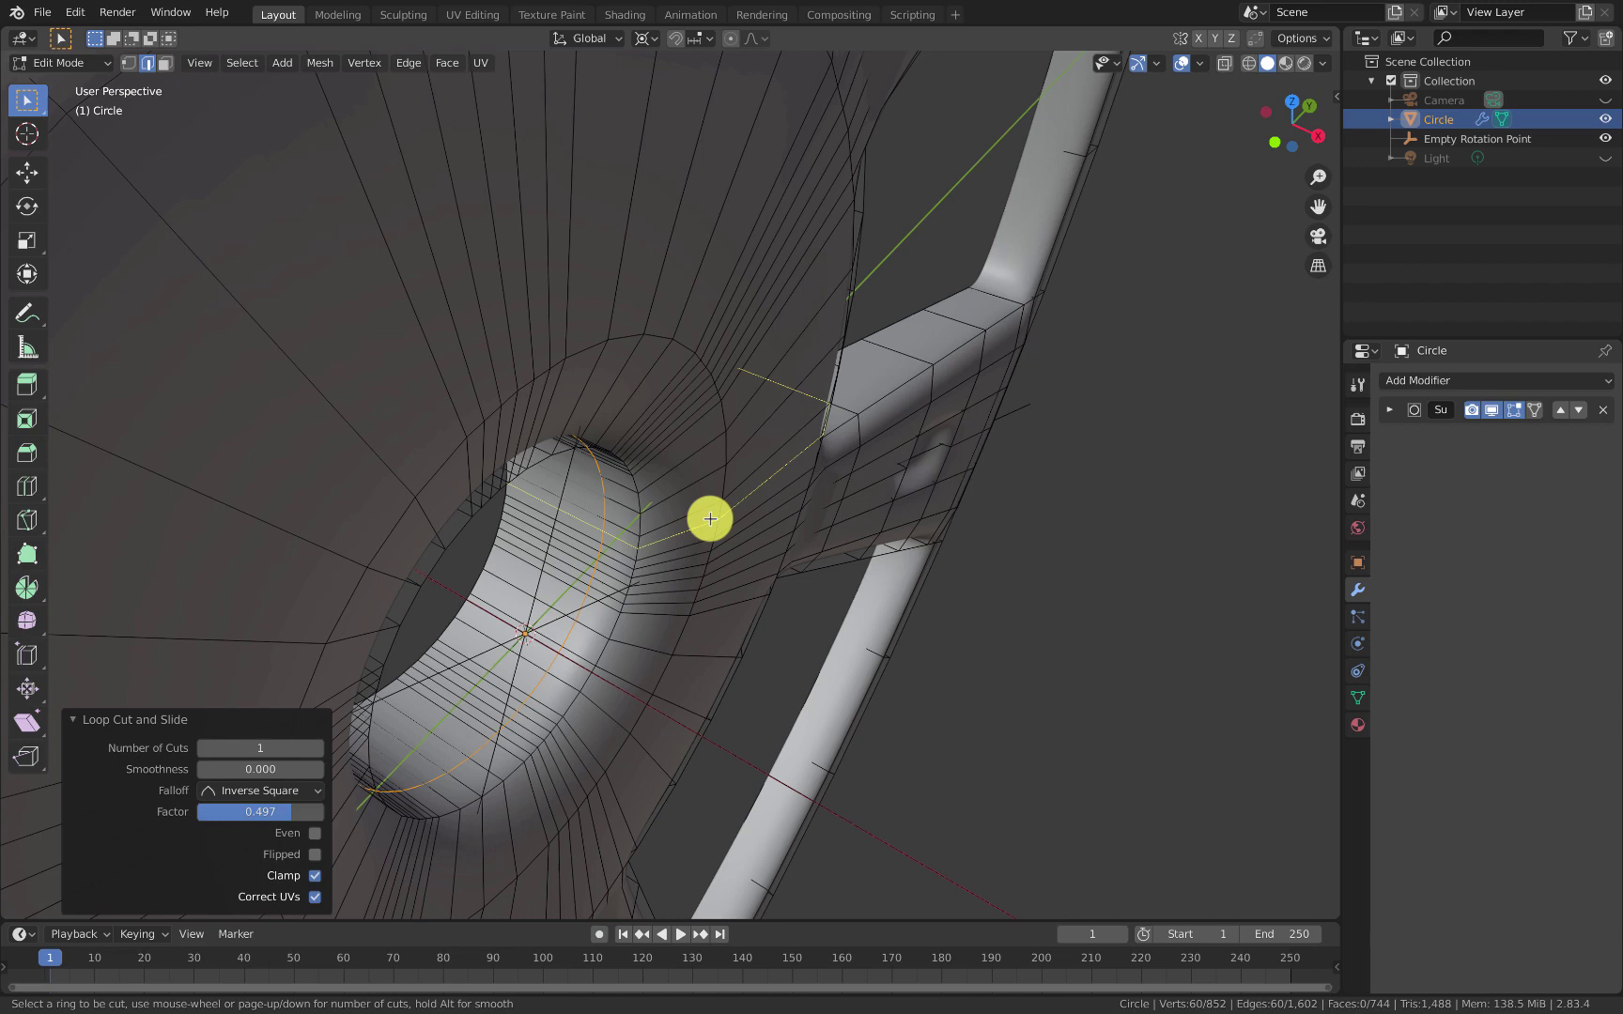
pyautogui.click(673, 467)
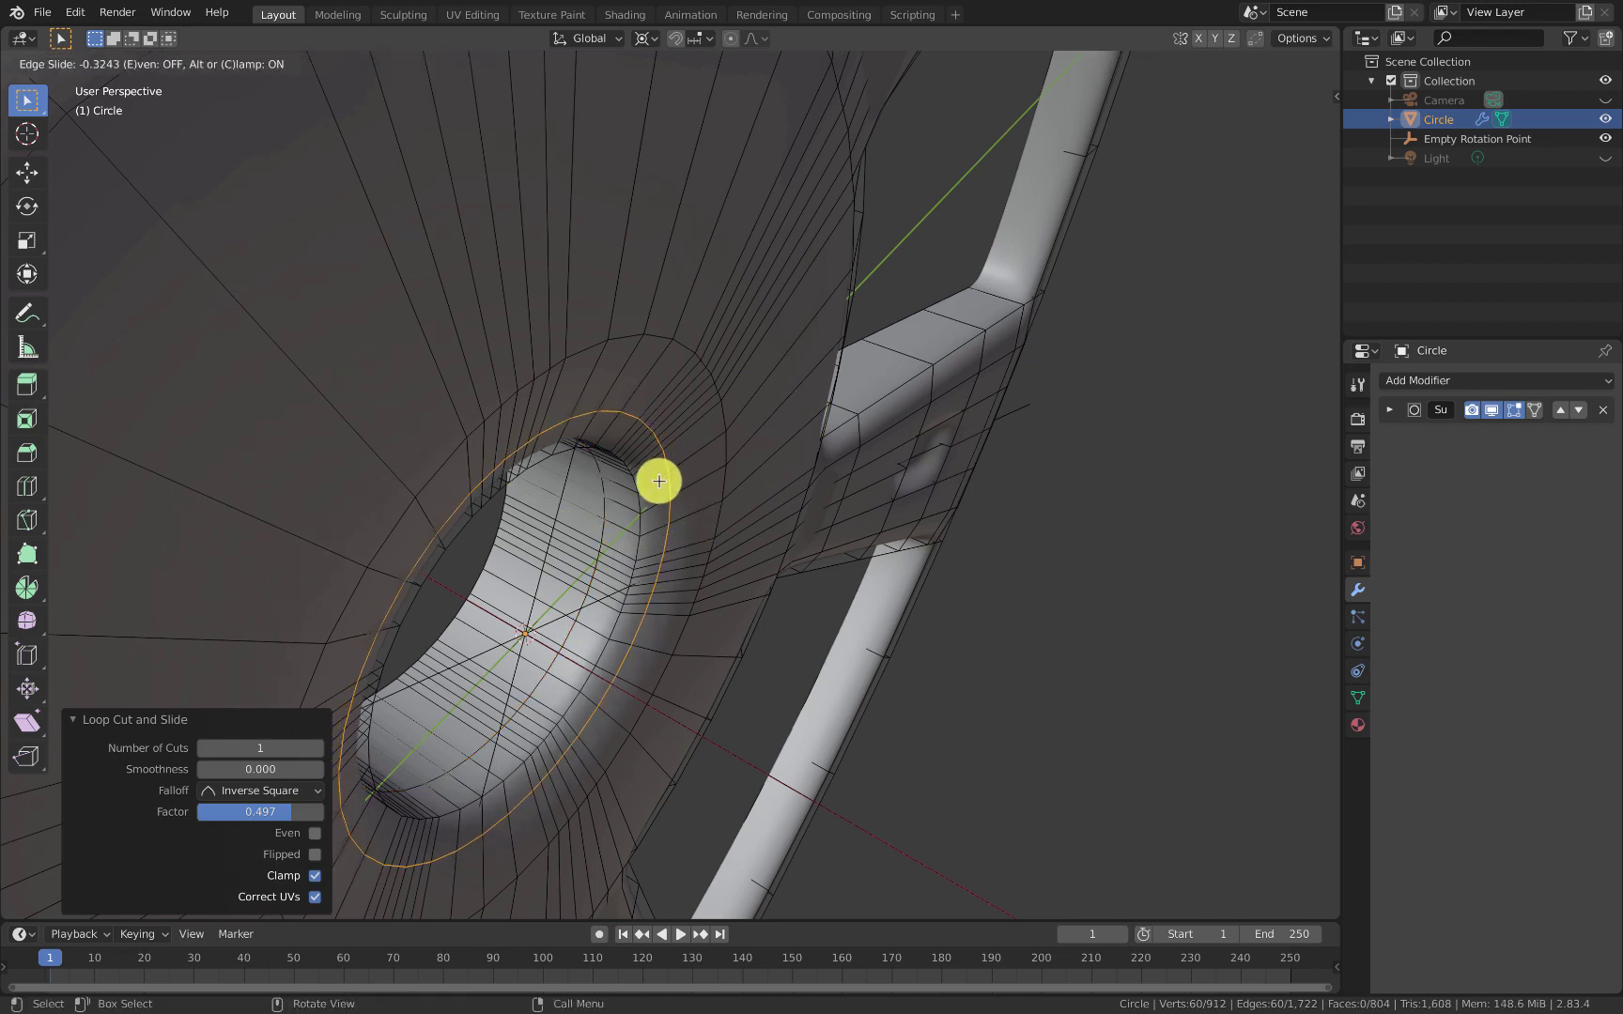
pyautogui.click(657, 483)
# Step: Switch to the Shading workspace and create a new material for the wheel
pyautogui.moveTo(648, 460); pyautogui.dragTo(788, 468, button='middle')
pyautogui.scroll(-8, 545, 402)
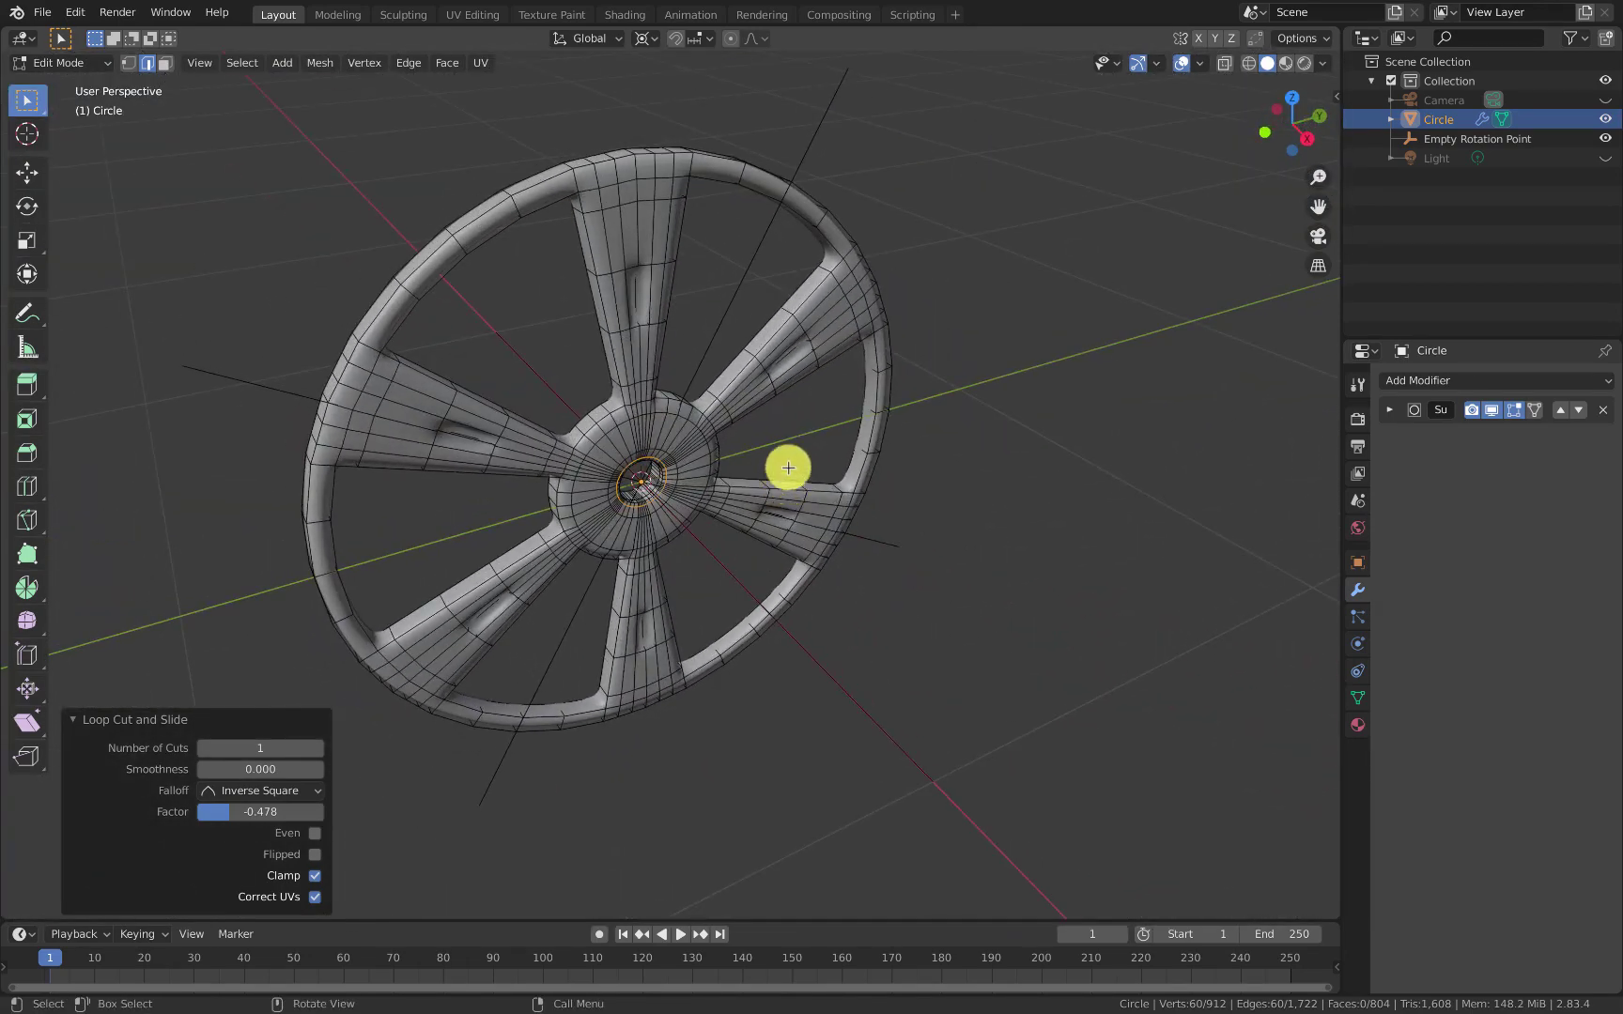
pyautogui.click(625, 15)
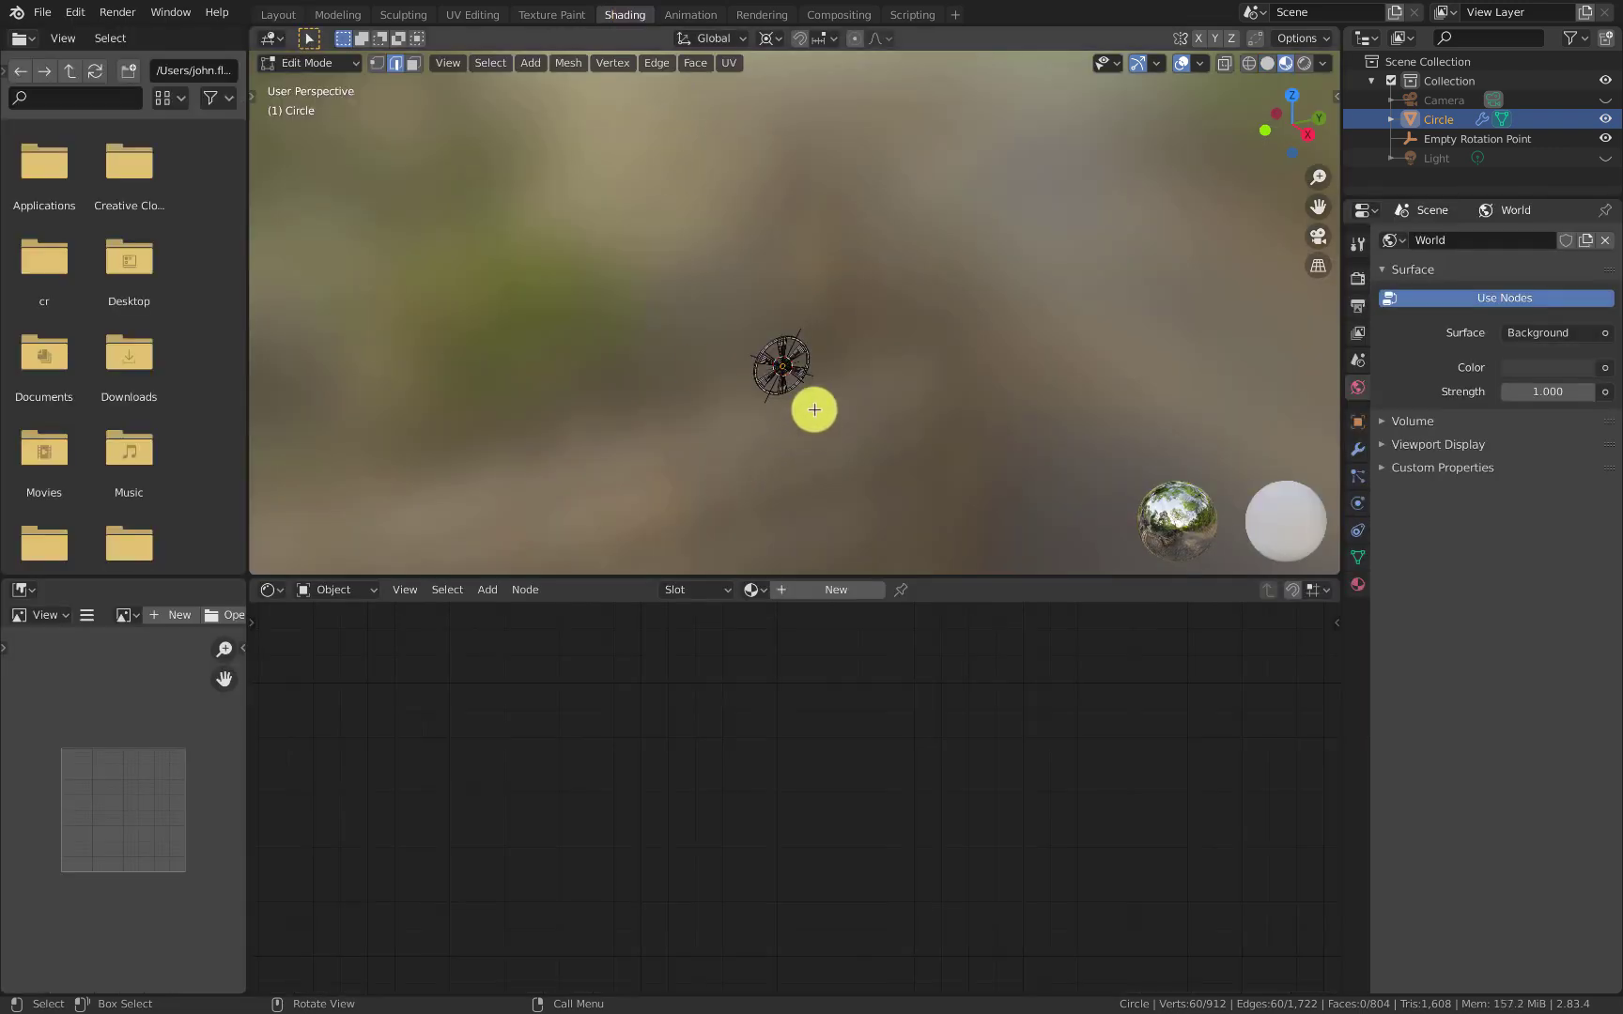
pyautogui.scroll(8, 814, 409)
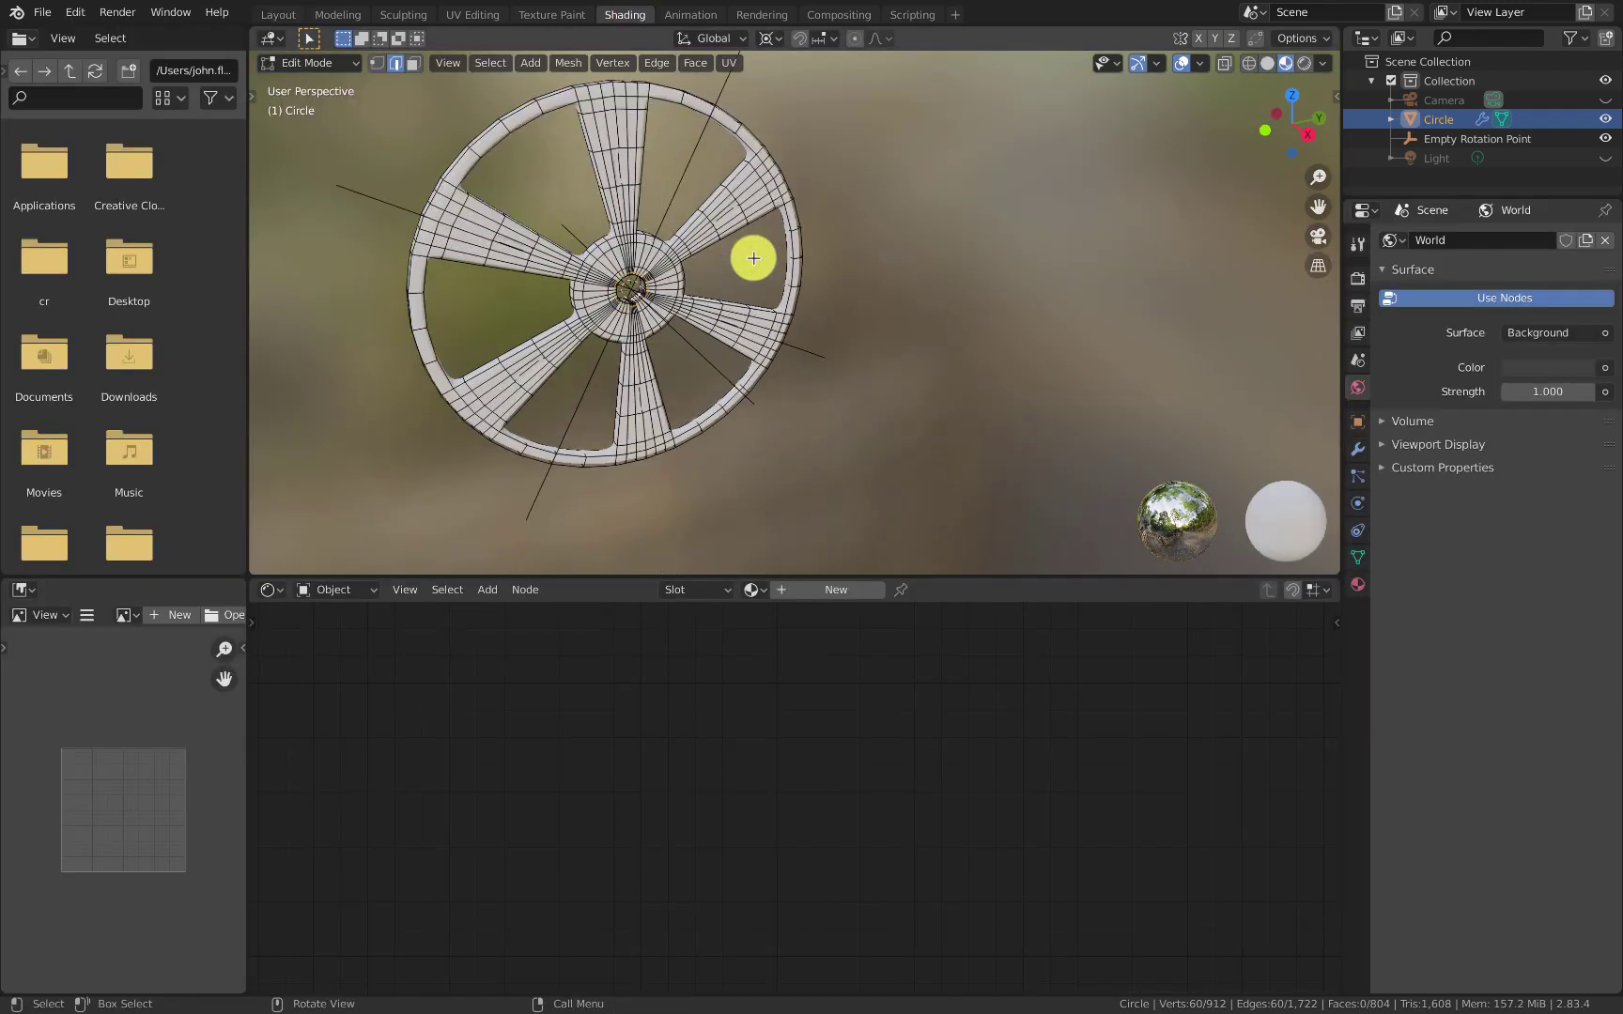
pyautogui.keyDown('shift'); pyautogui.moveTo(753, 257); pyautogui.dragTo(857, 280, button='middle'); pyautogui.keyUp('shift')
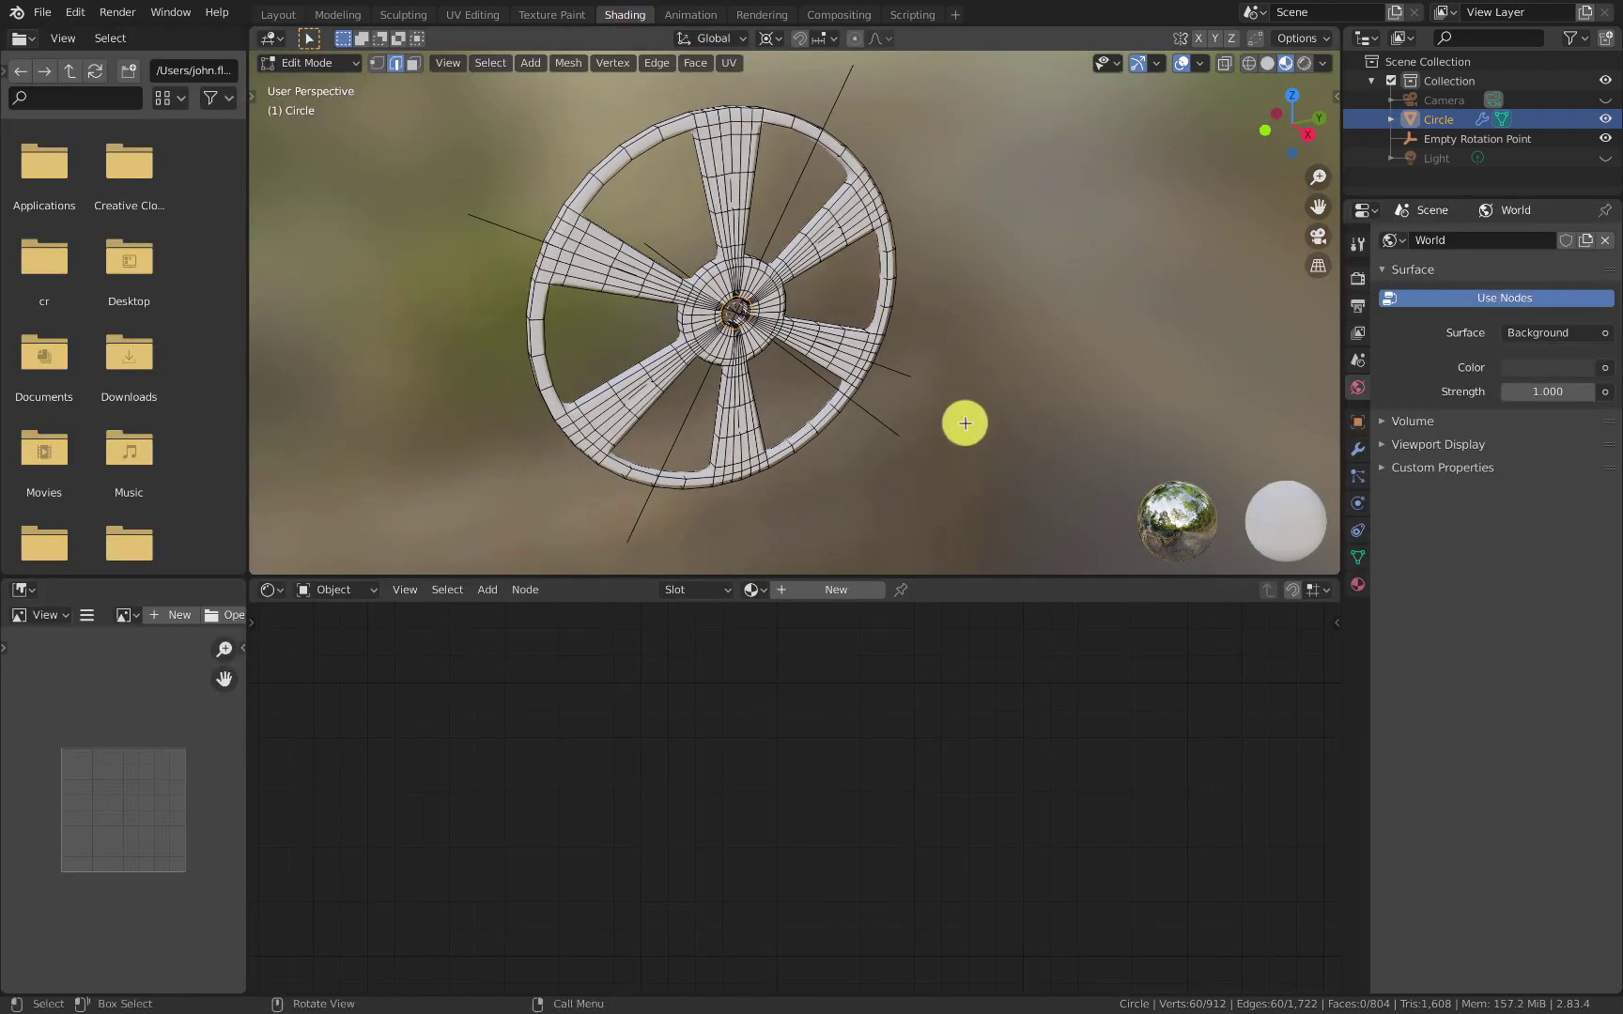
pyautogui.click(816, 598)
pyautogui.scroll(-5, 895, 714)
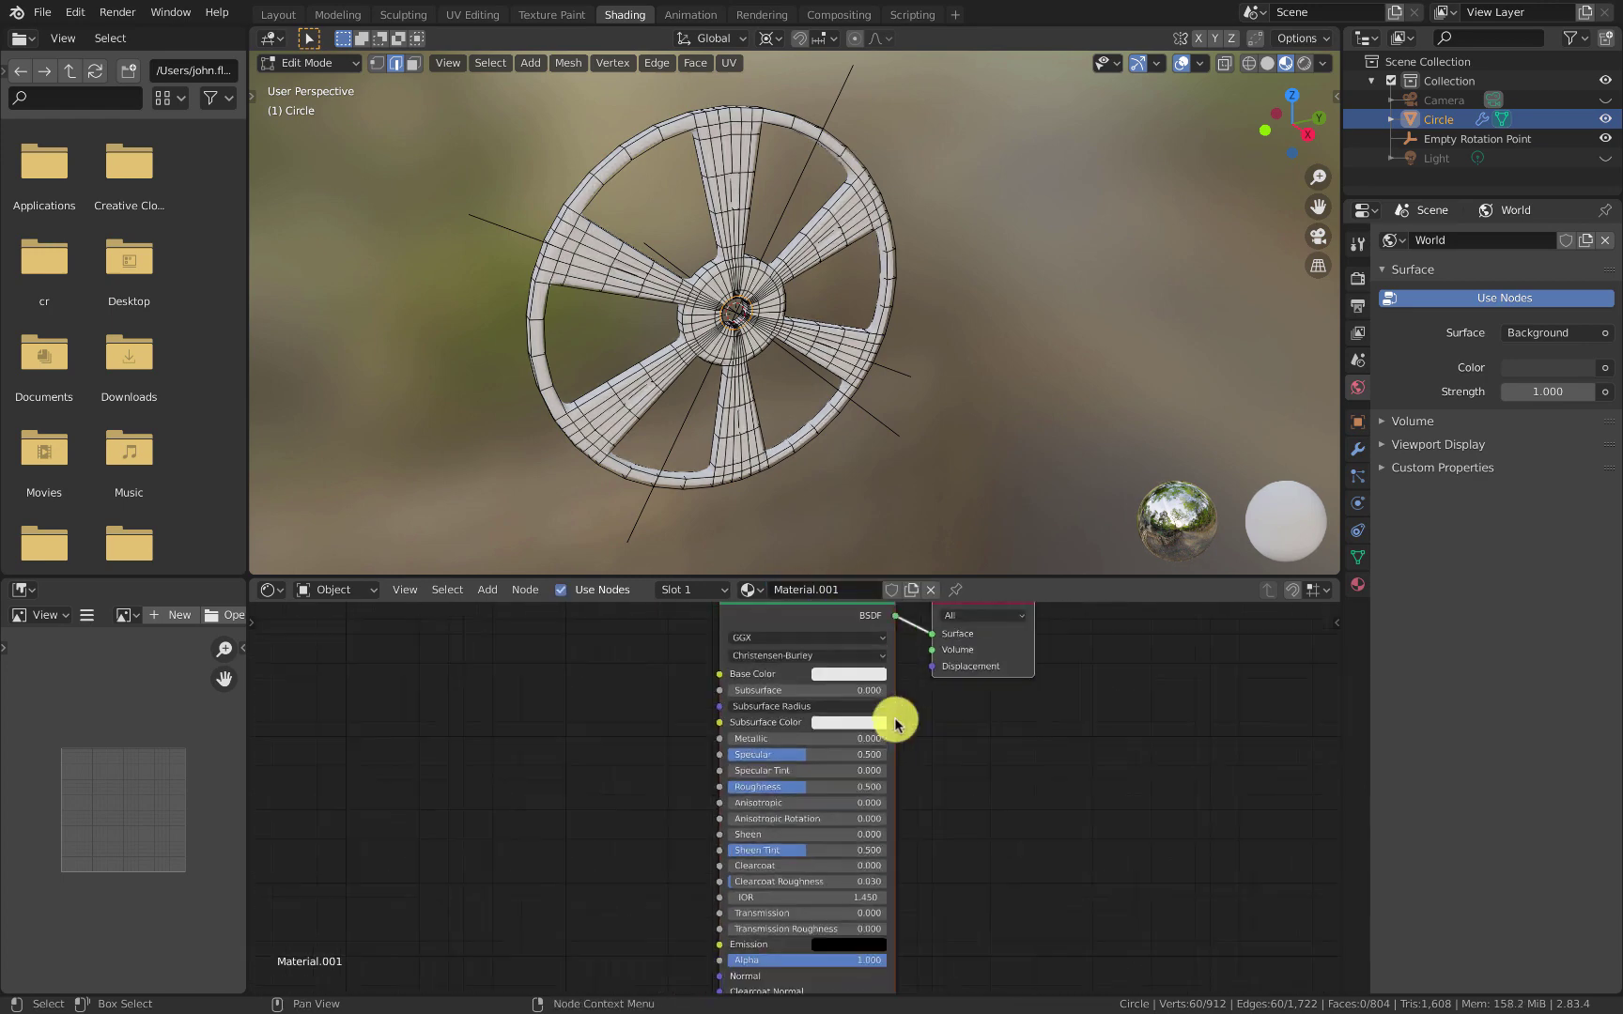
pyautogui.moveTo(903, 733); pyautogui.dragTo(989, 737, button='middle')
pyautogui.scroll(5, 982, 728)
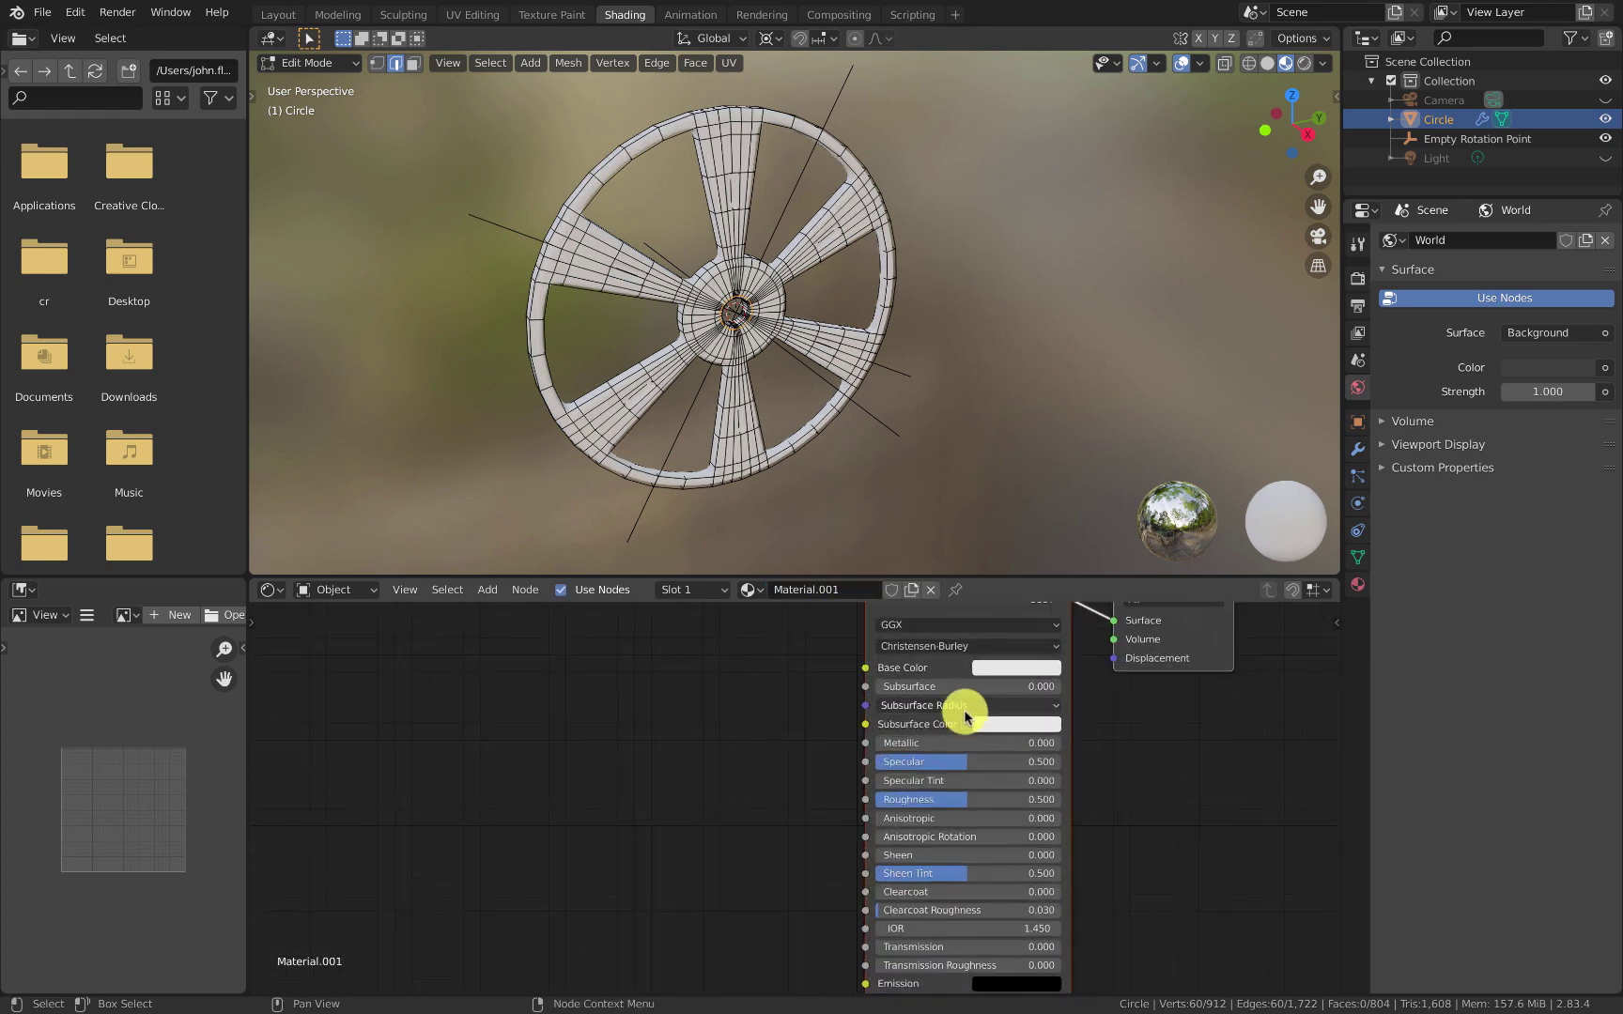
pyautogui.moveTo(800, 778); pyautogui.dragTo(802, 790, button='middle')
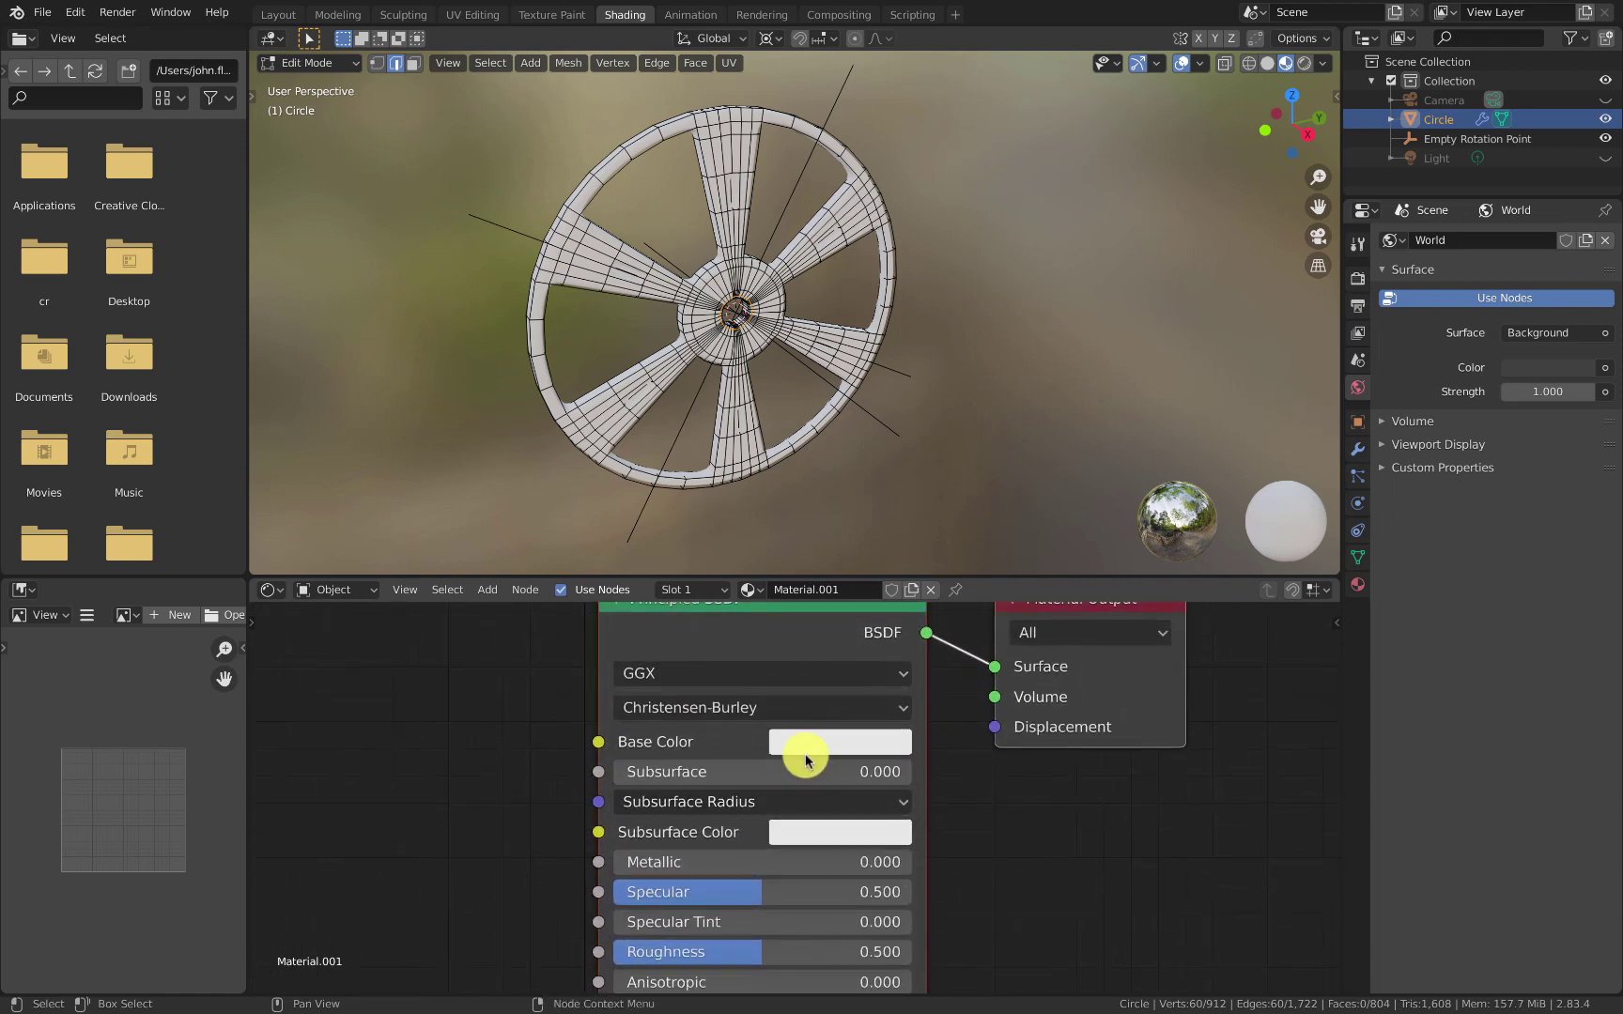
# Step: Darken the wheel material's Base Color slightly to a light gray and set Metallic to 1.000
pyautogui.click(801, 742)
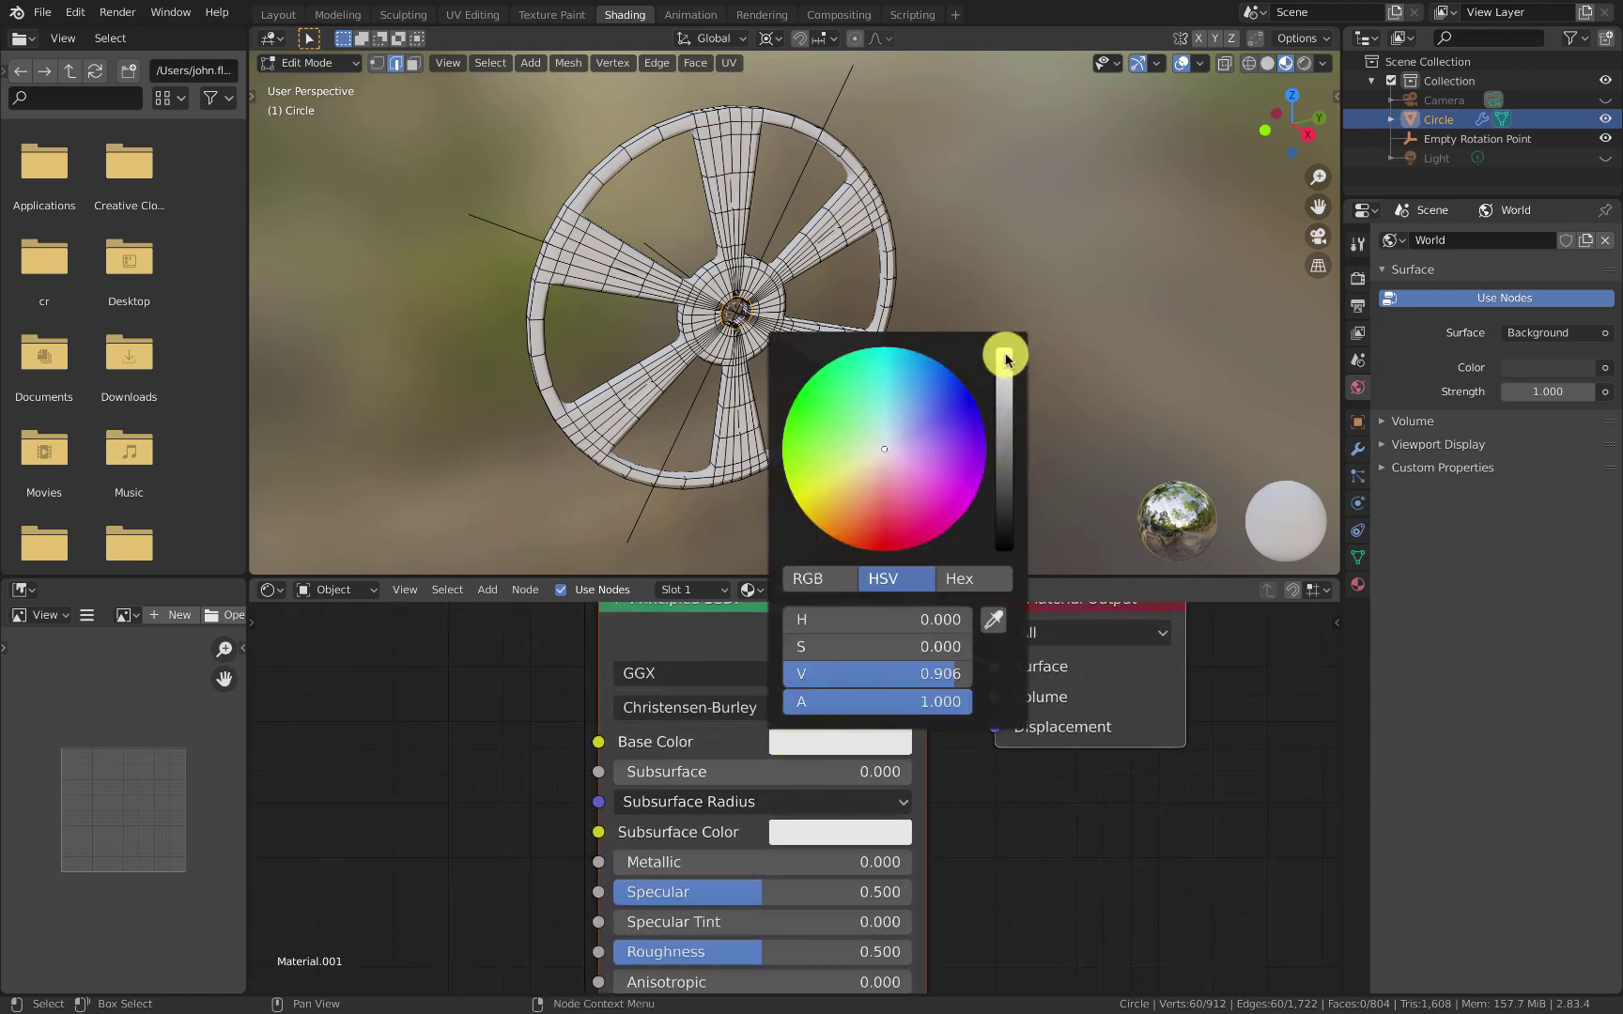
pyautogui.moveTo(1001, 376); pyautogui.dragTo(1006, 382)
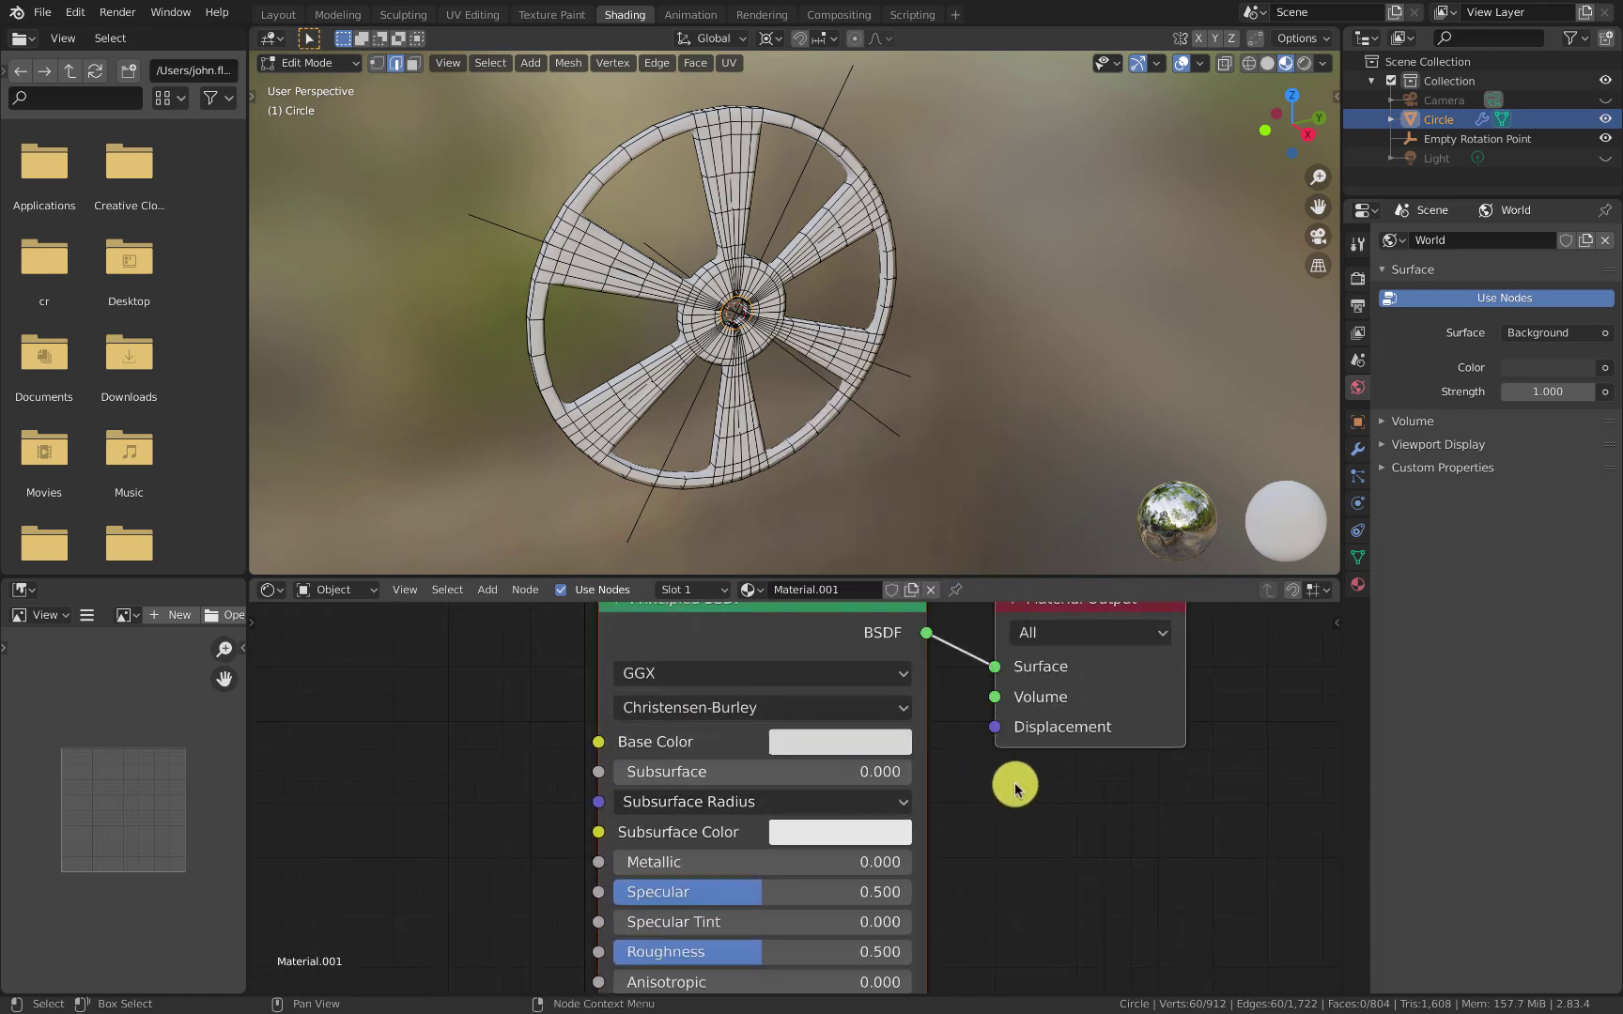
pyautogui.moveTo(1018, 782); pyautogui.dragTo(1061, 714, button='middle')
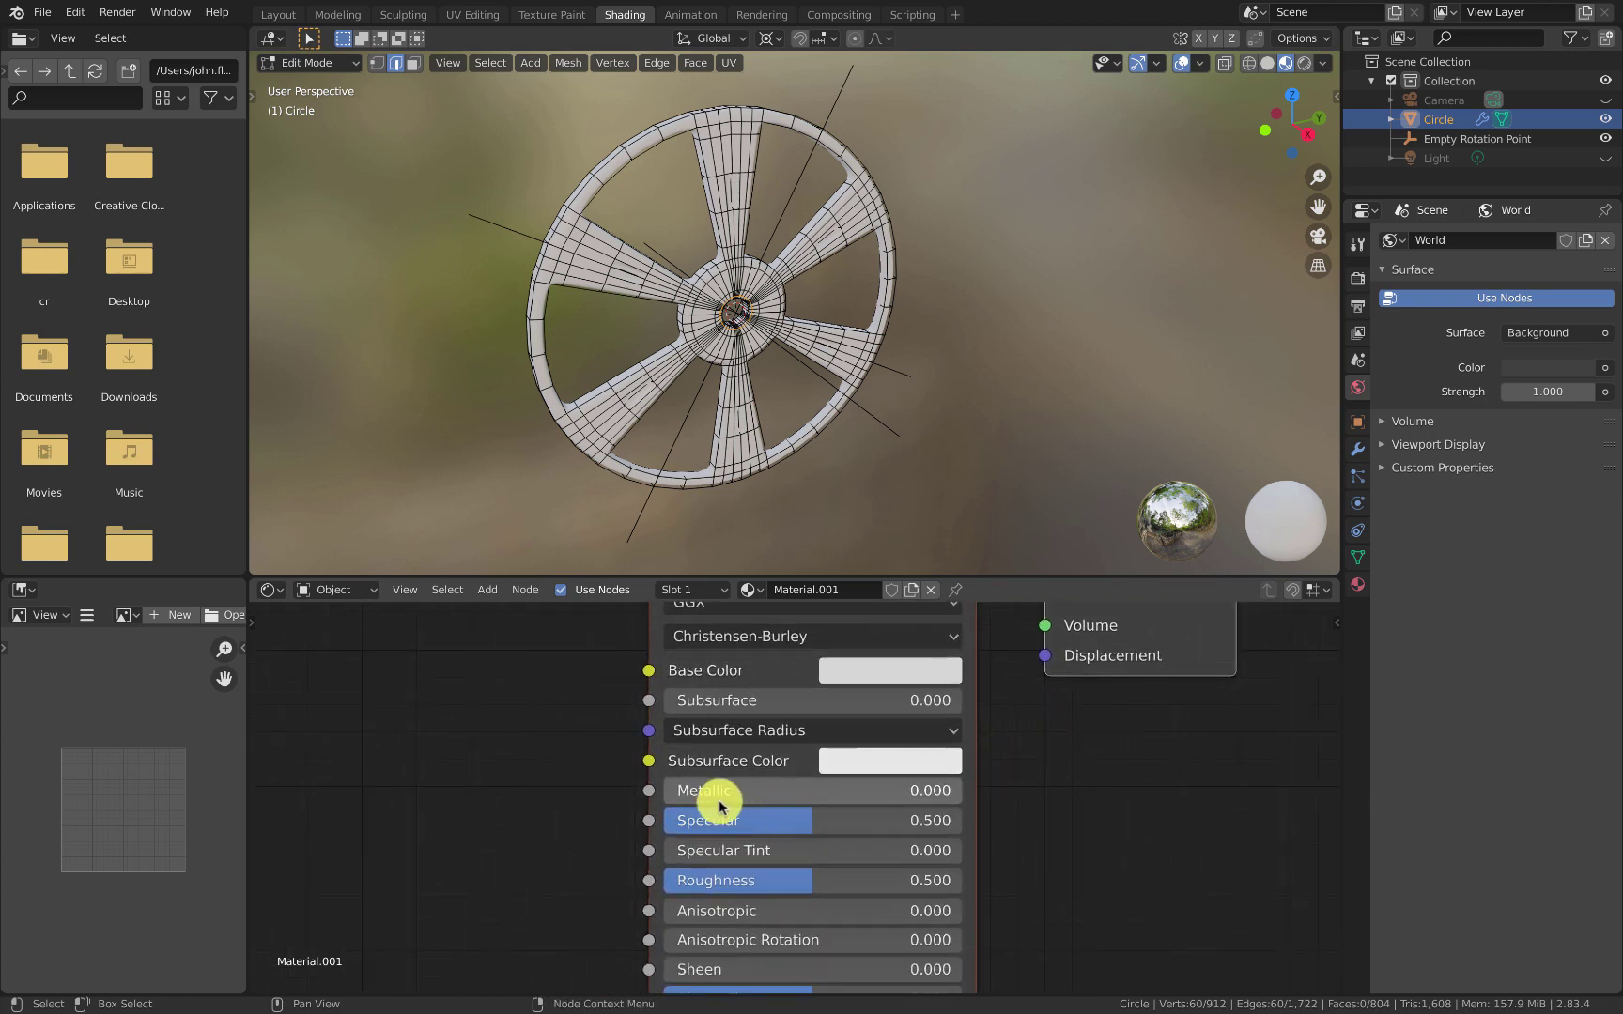
pyautogui.moveTo(676, 797); pyautogui.dragTo(1040, 806)
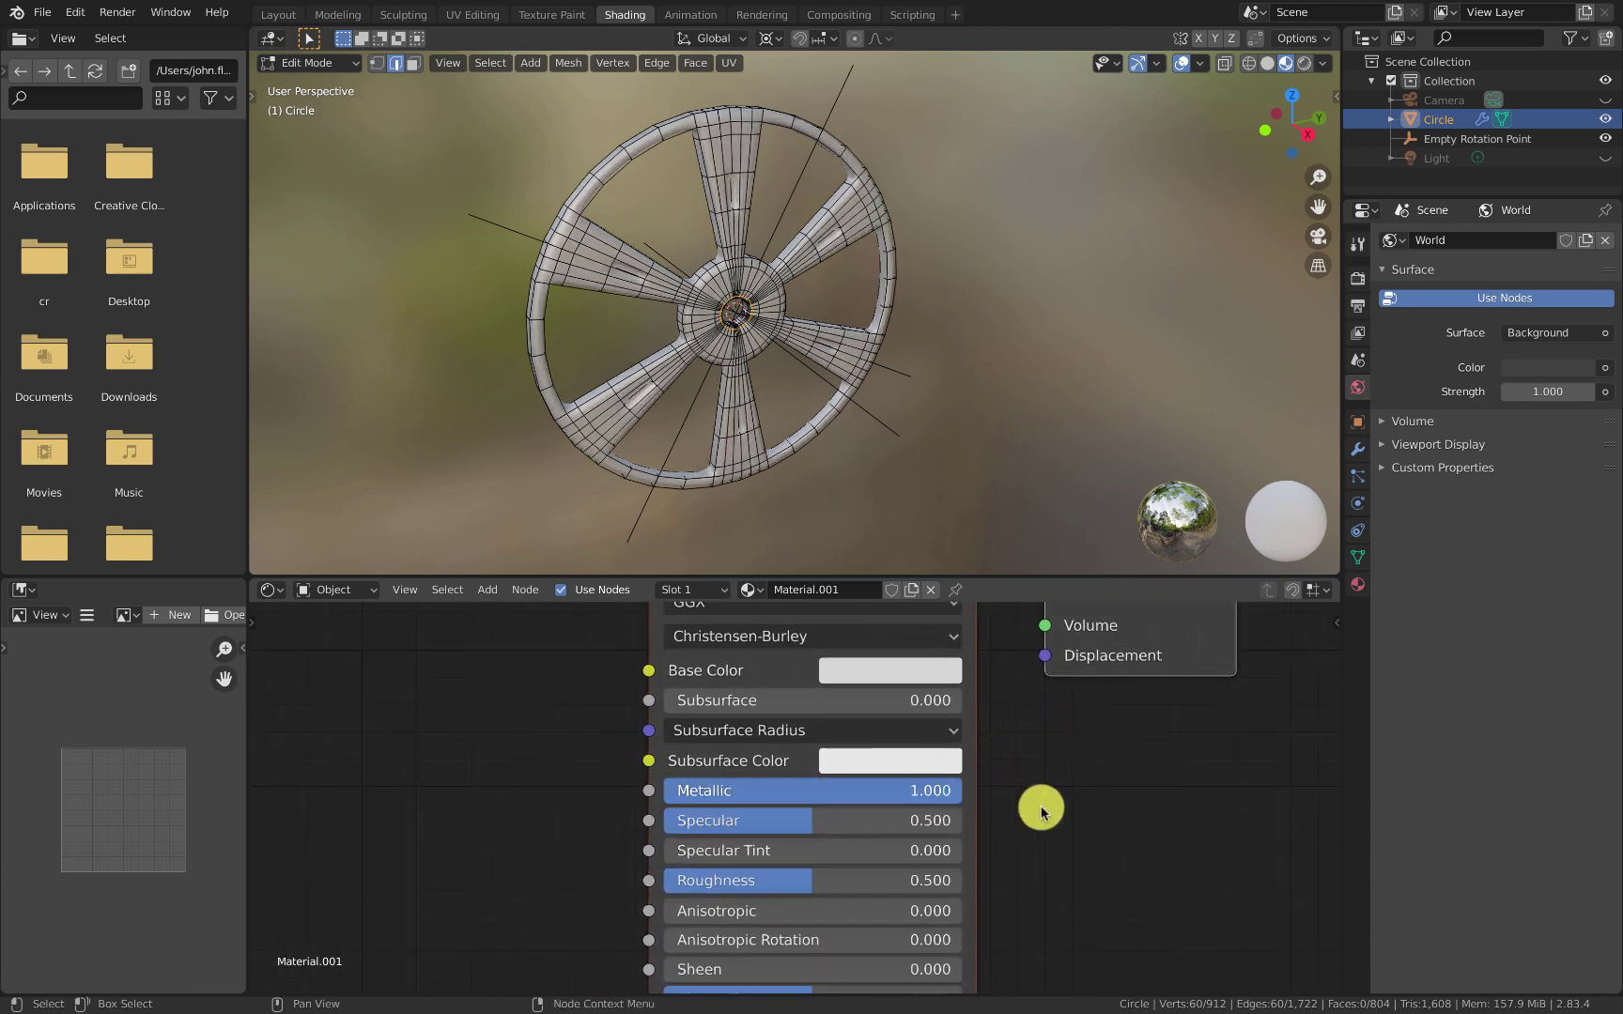
# Step: Lower the wheel material's Roughness to 0.195 for a shinier metal finish
pyautogui.scroll(-3, 961, 799)
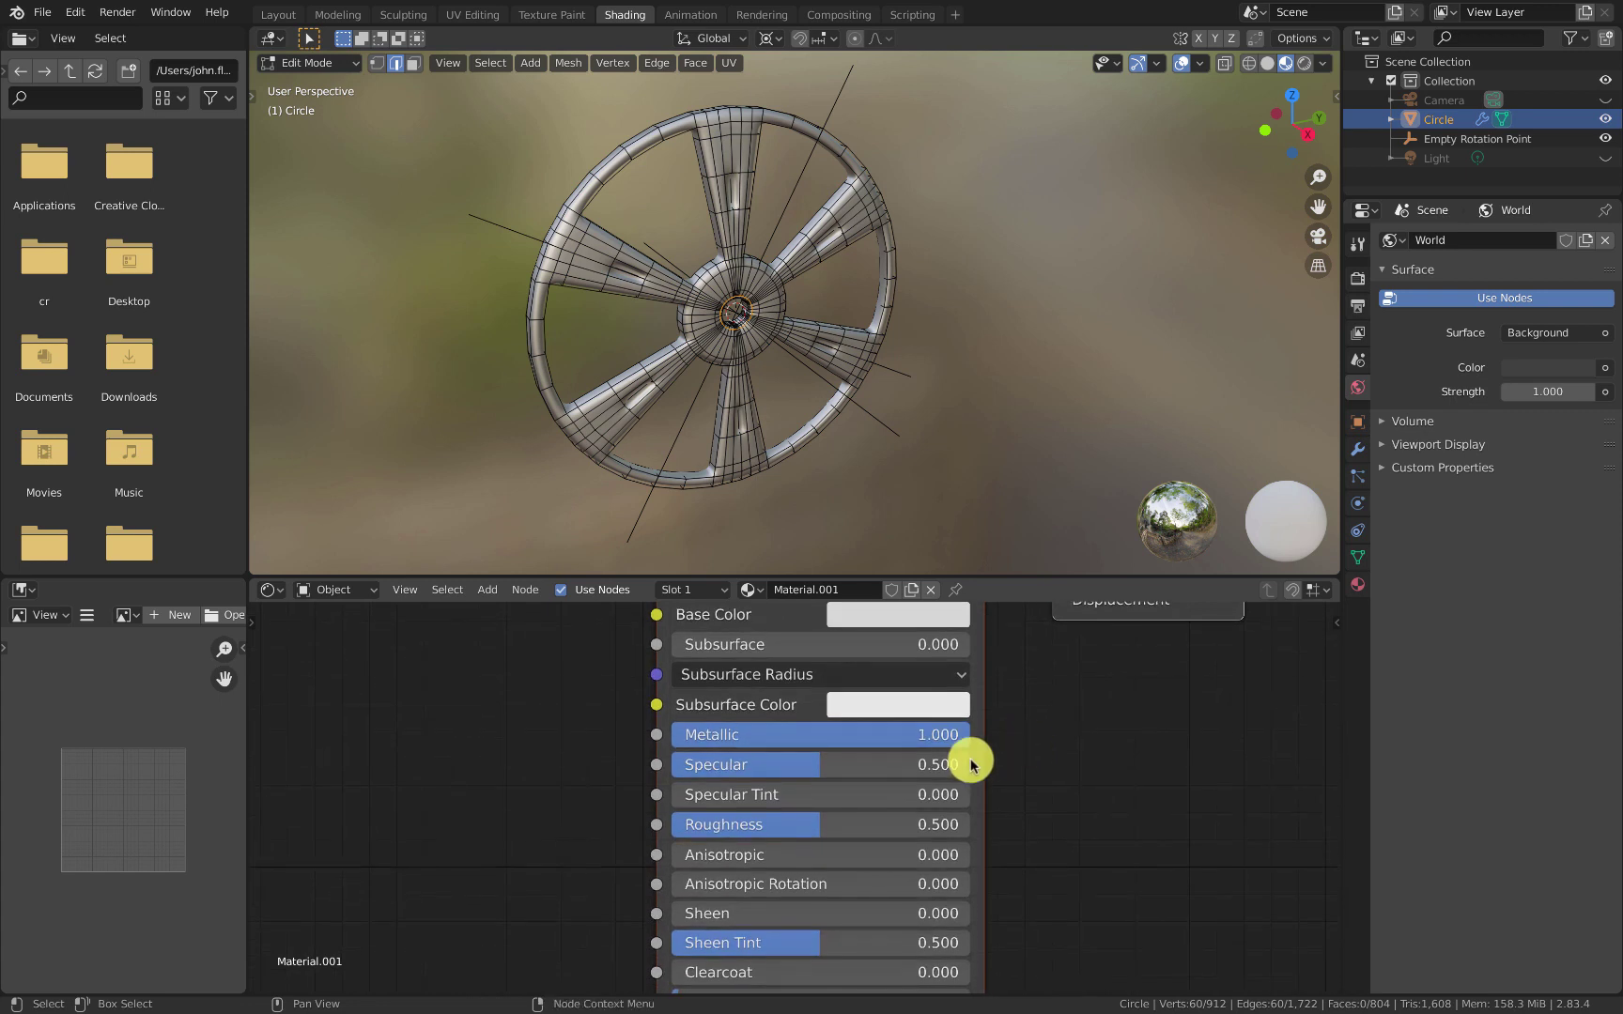
pyautogui.scroll(-4, 997, 768)
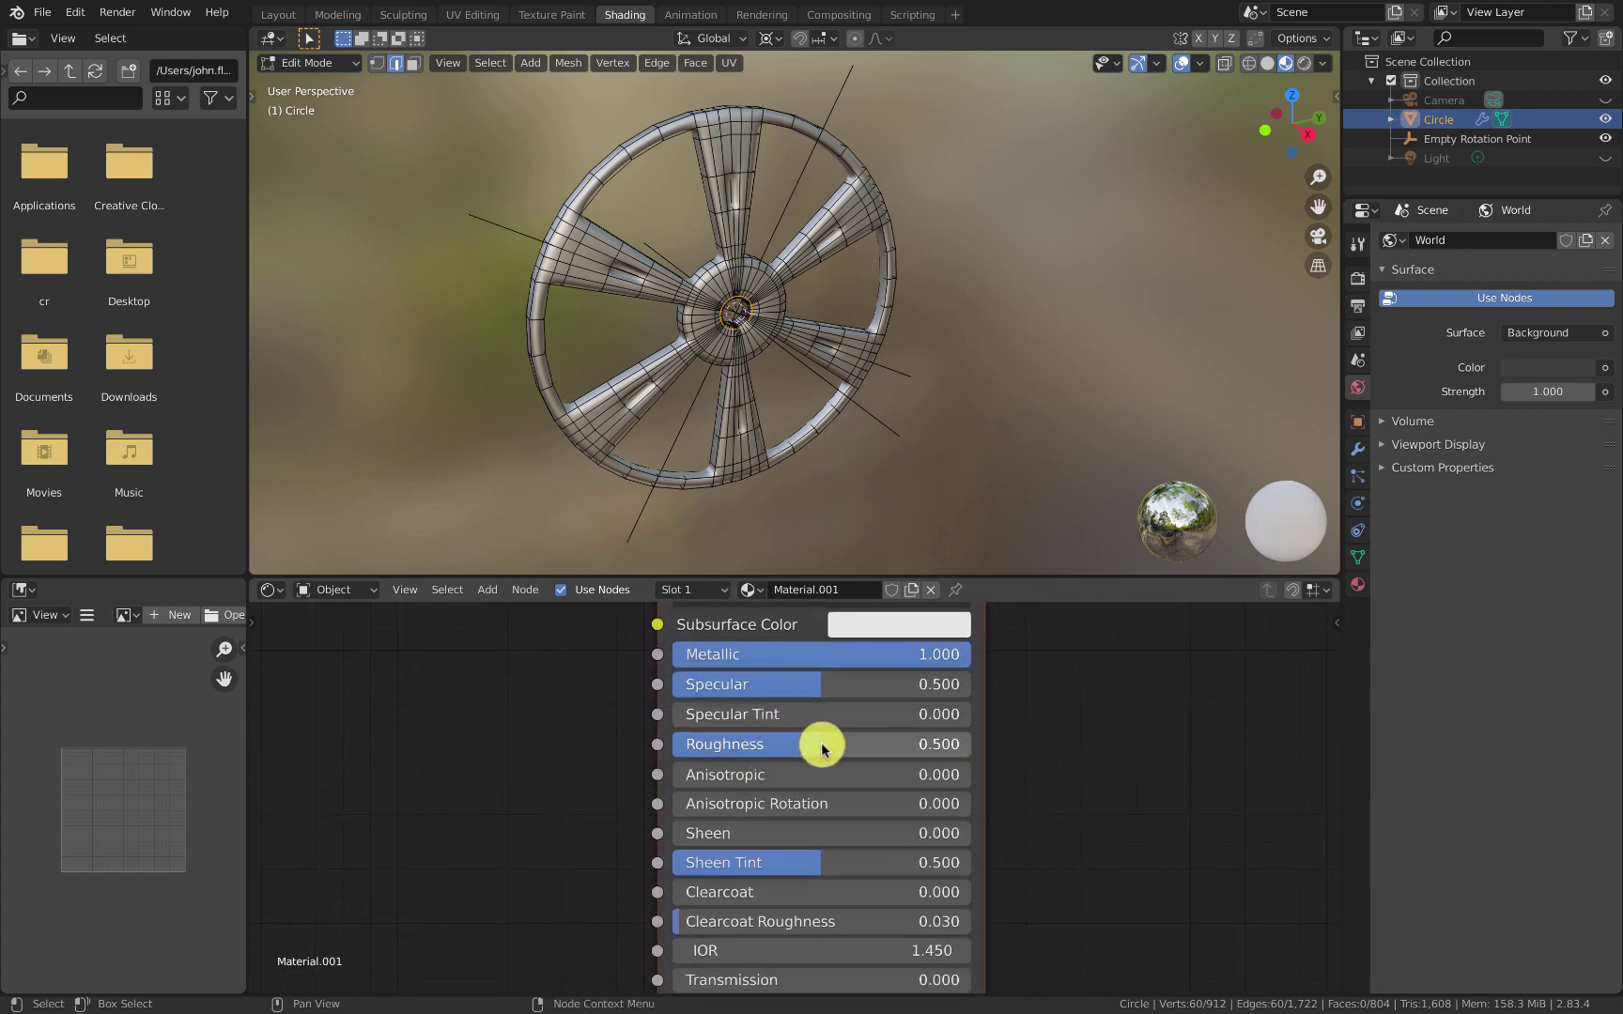
pyautogui.moveTo(803, 752); pyautogui.dragTo(719, 748)
# Step: Return the wheel to Object Mode and inspect the metallic finish on its hub and spokes from several angles
pyautogui.moveTo(855, 409); pyautogui.dragTo(760, 328, button='middle')
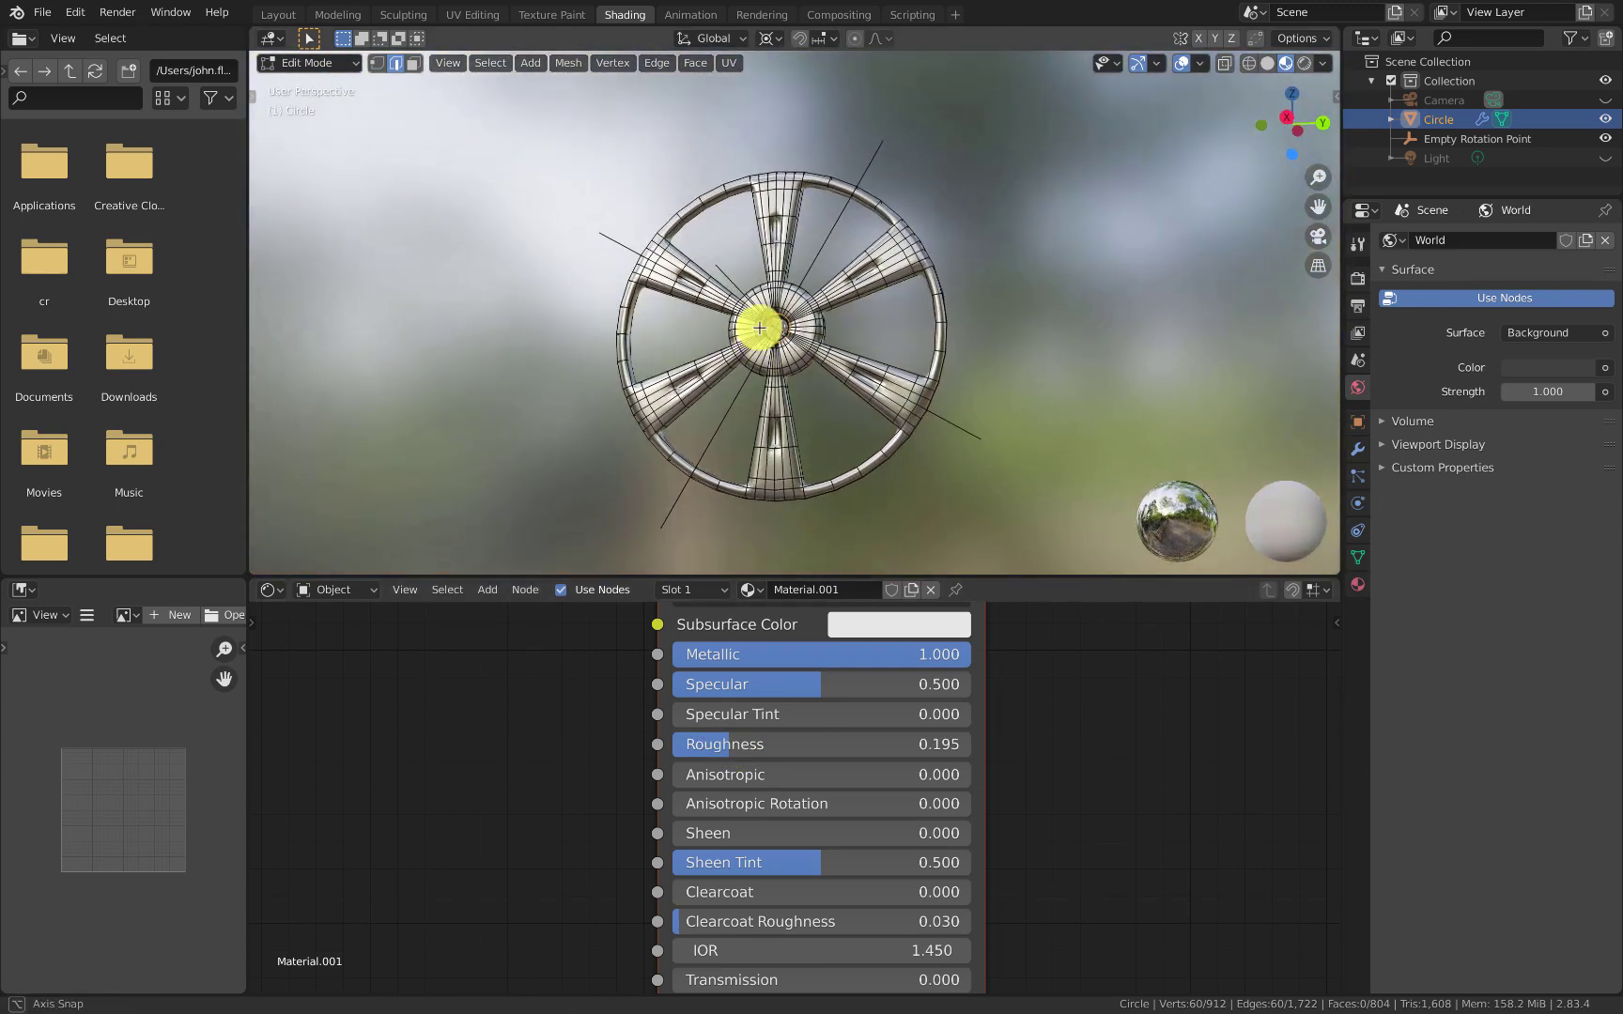
pyautogui.scroll(6, 759, 328)
pyautogui.press('Tab')
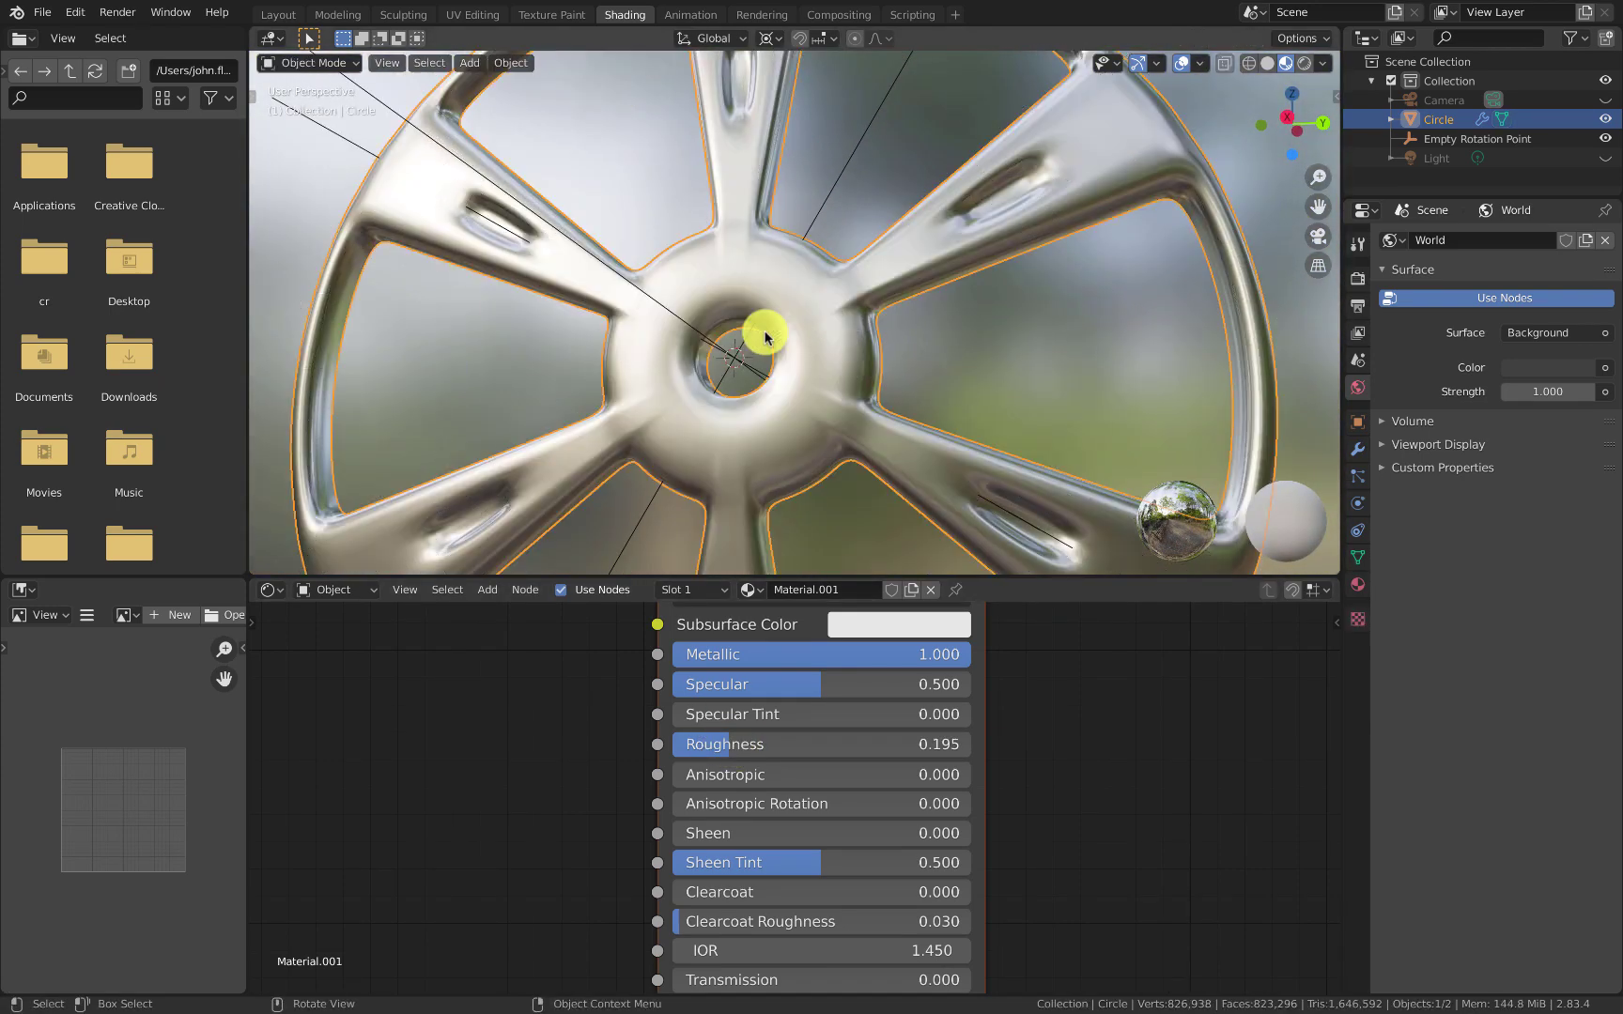
pyautogui.moveTo(783, 338); pyautogui.dragTo(1225, 524, button='middle')
pyautogui.moveTo(897, 429); pyautogui.dragTo(950, 406, button='middle')
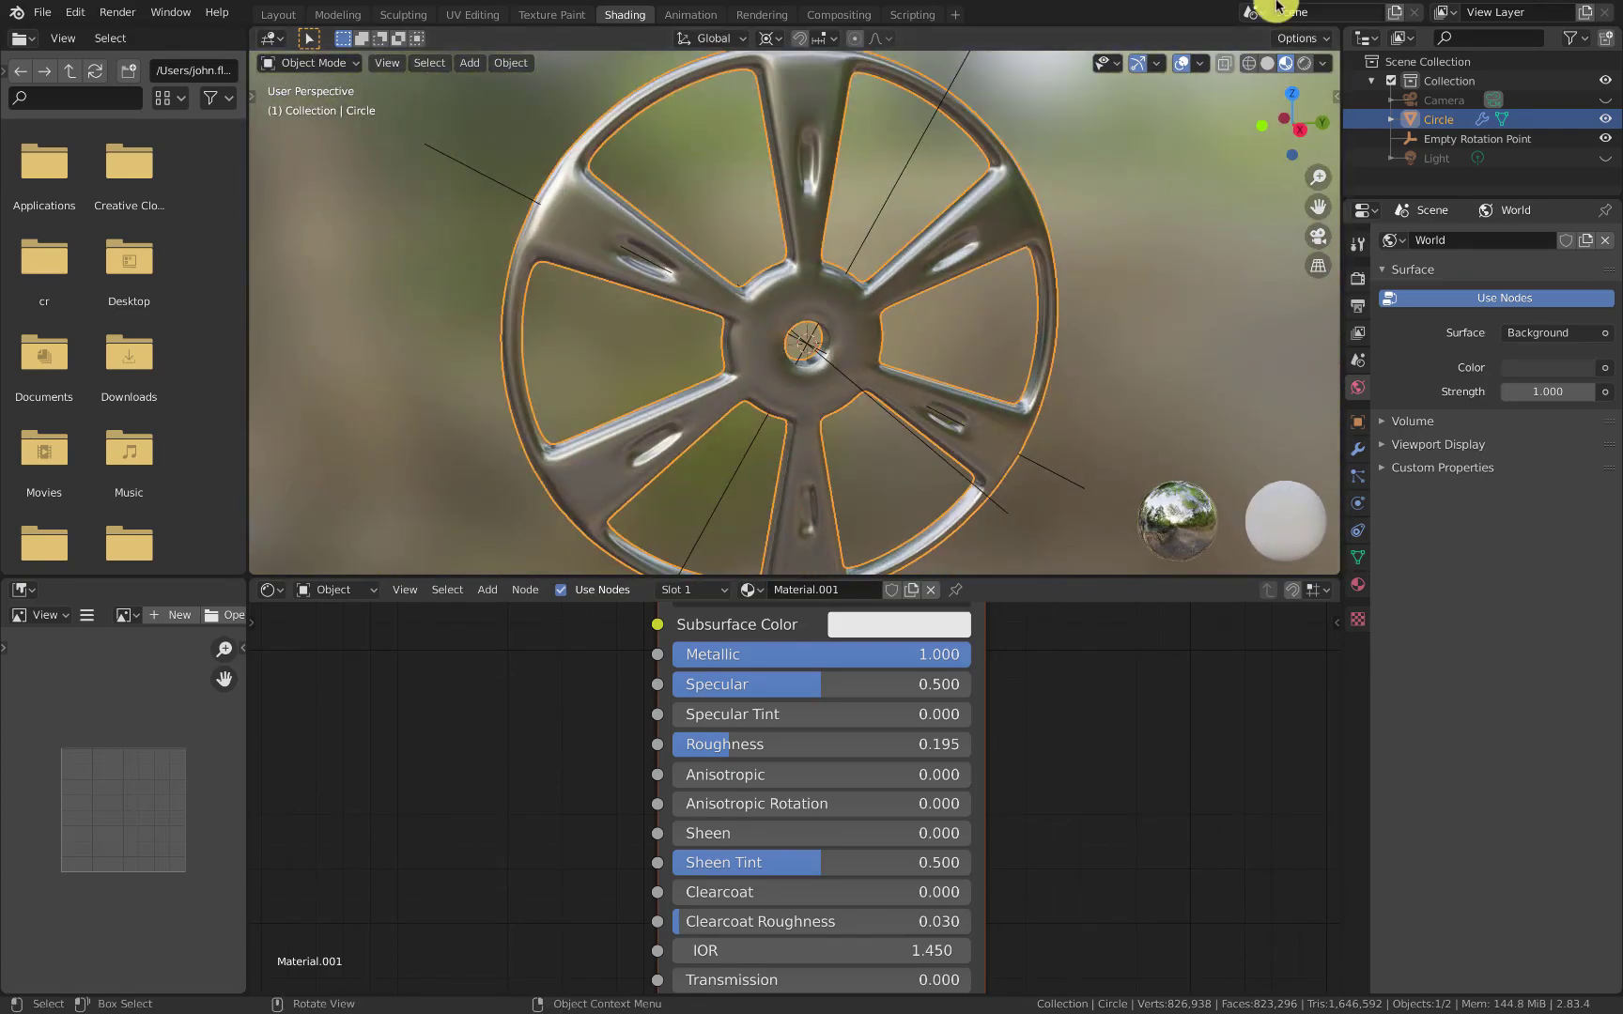